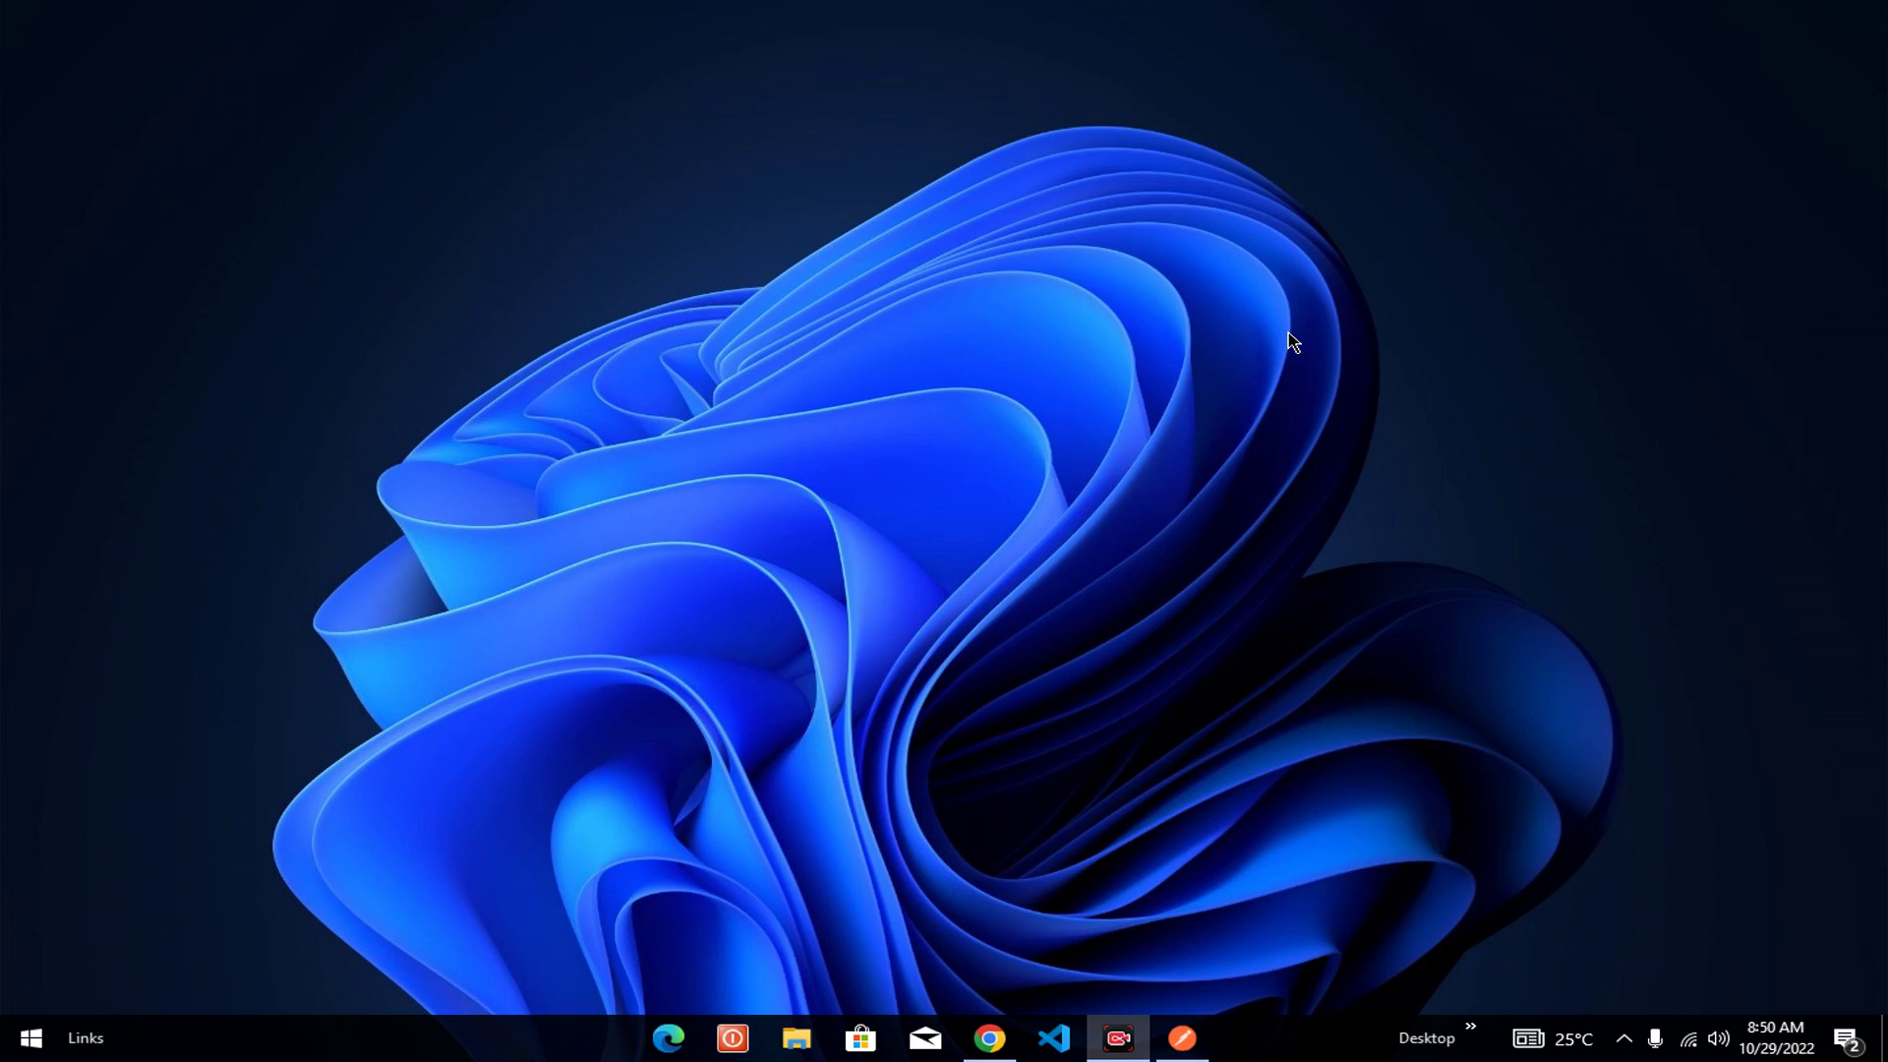
- Switch to Chrome and search Google for "what is postman"
click(1003, 1050)
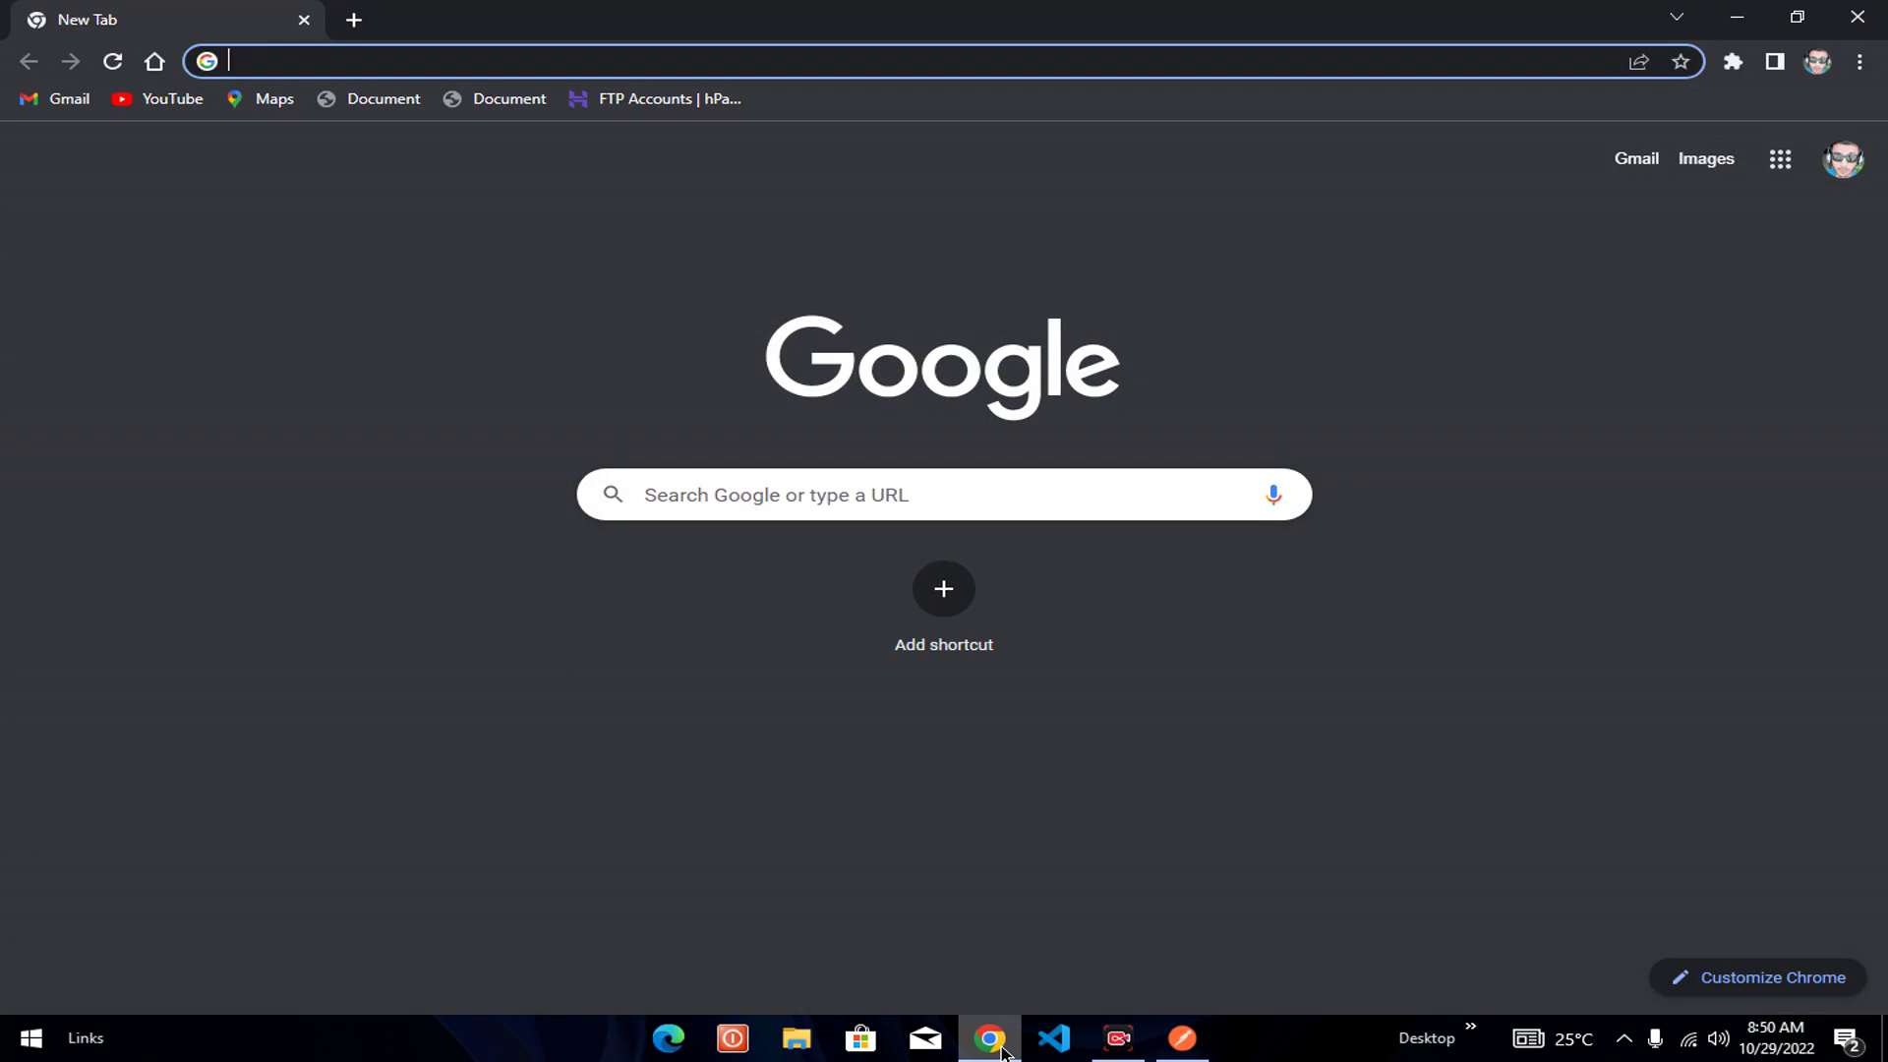
text(wjat)
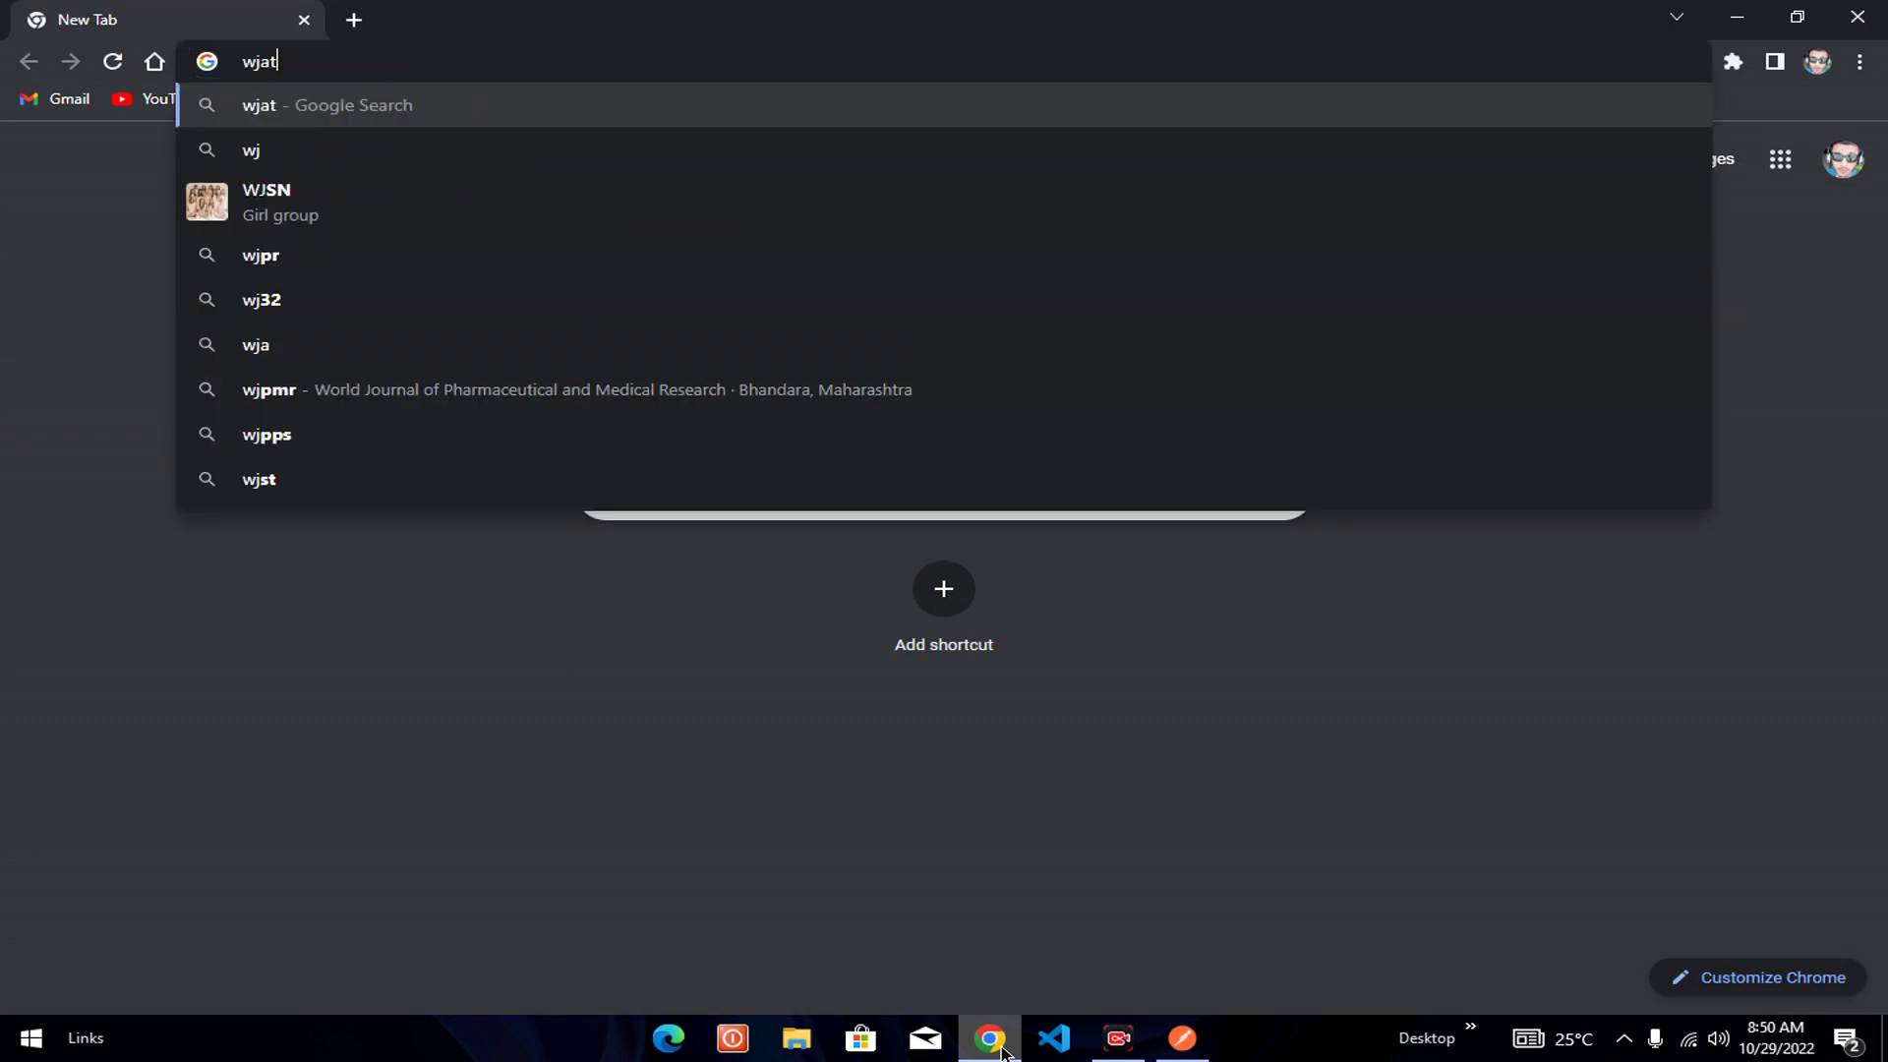
key(BackSpace)
key(ctrl+a)
key(BackSpace)
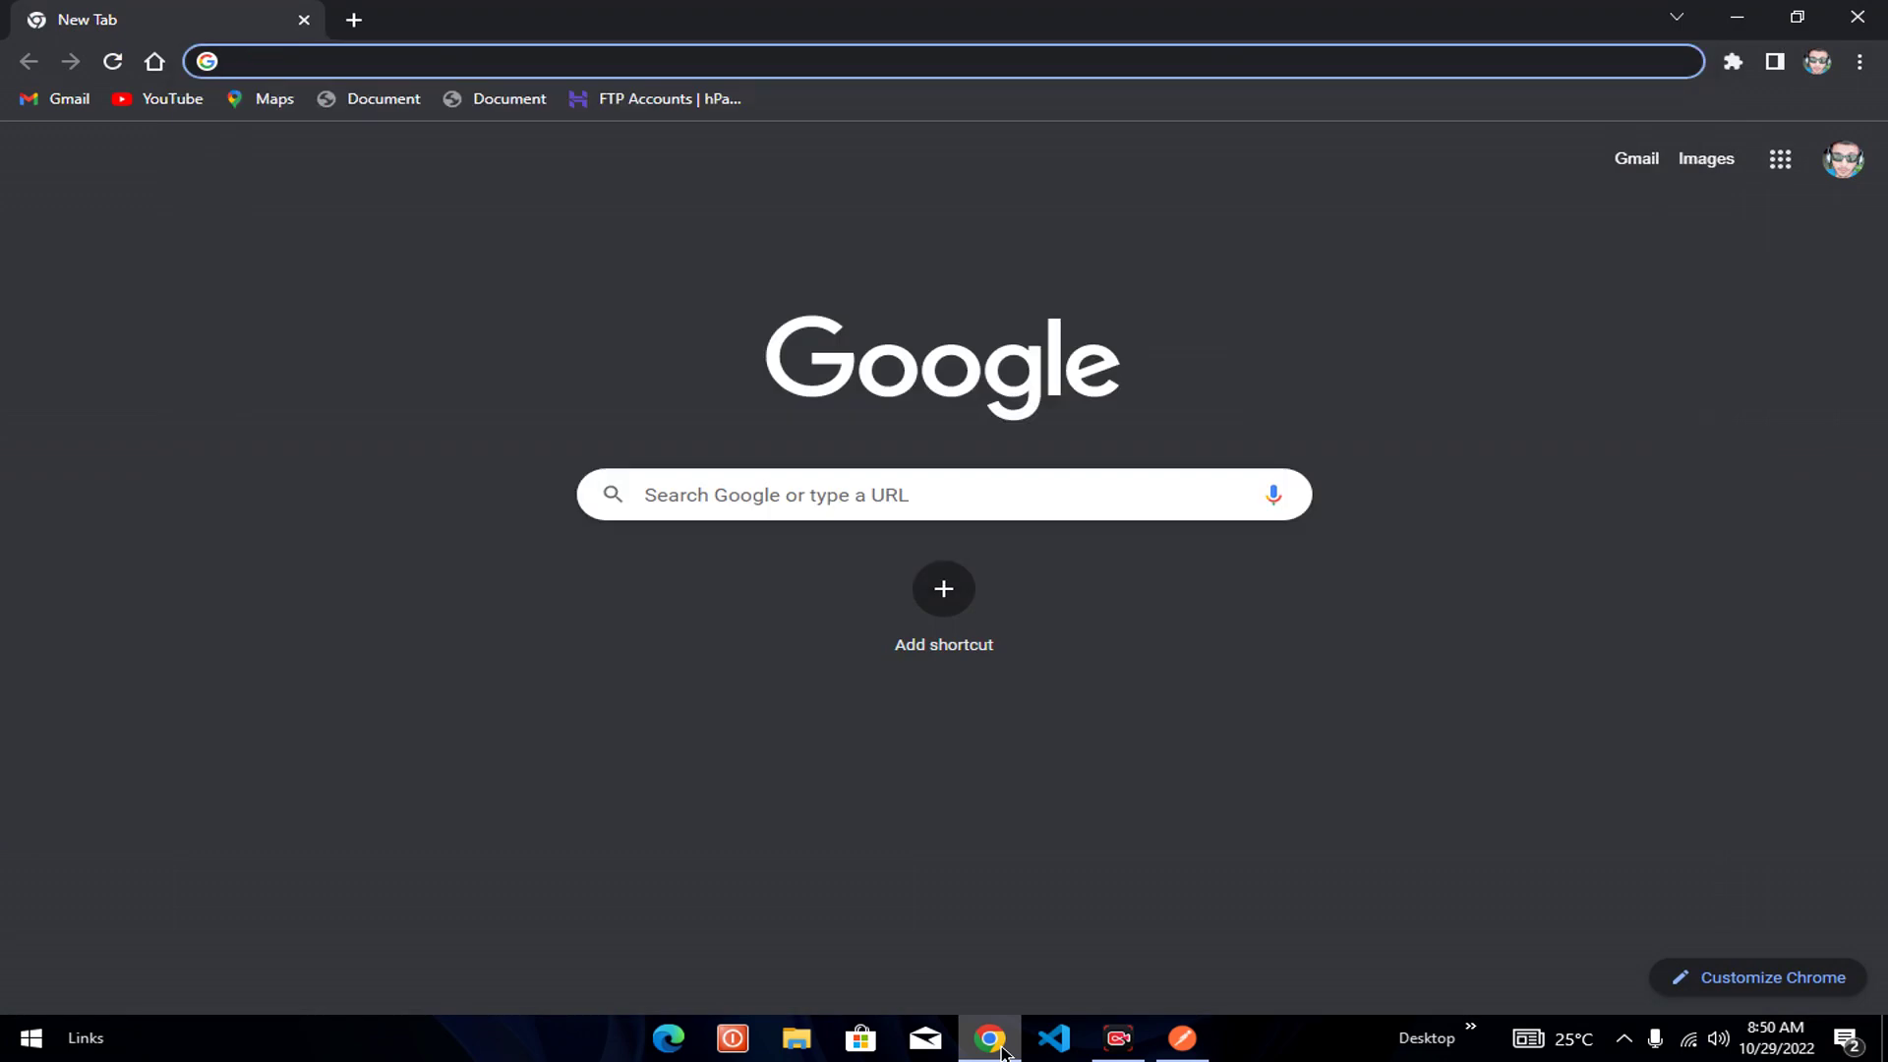
text(what is)
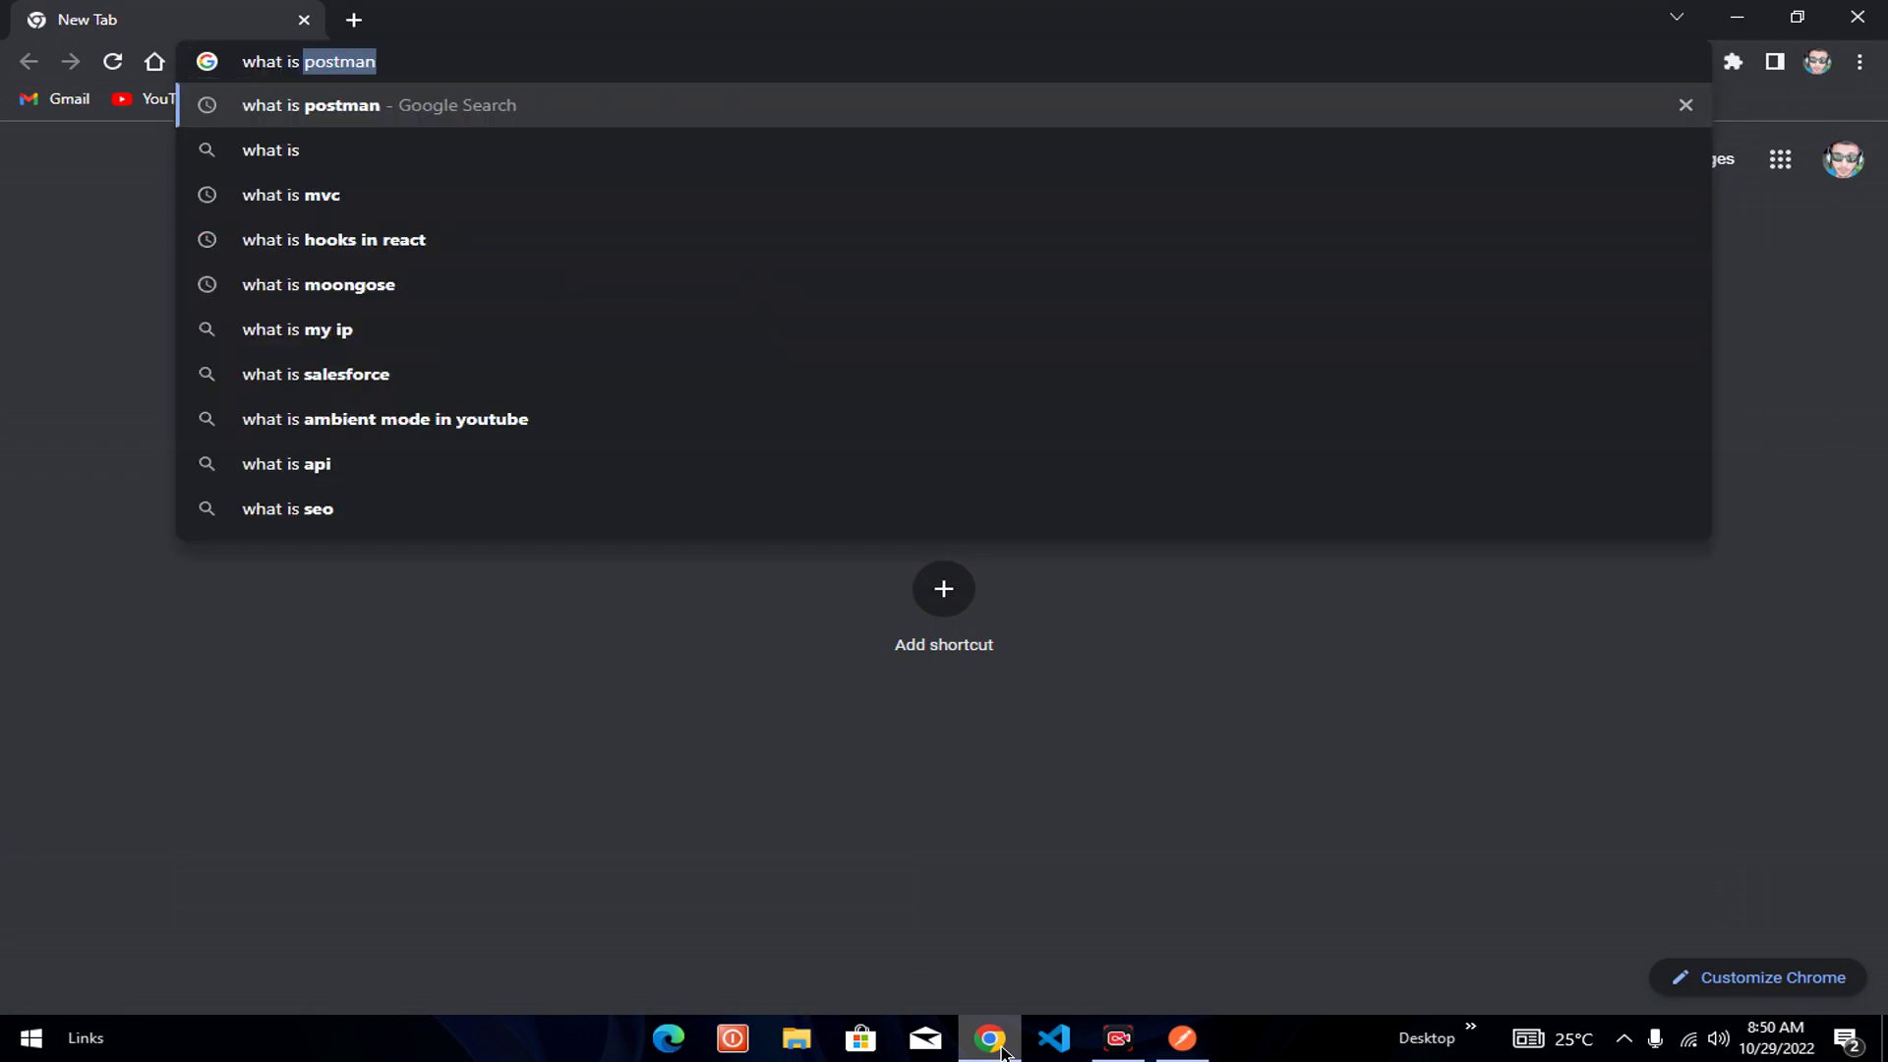
key(Return)
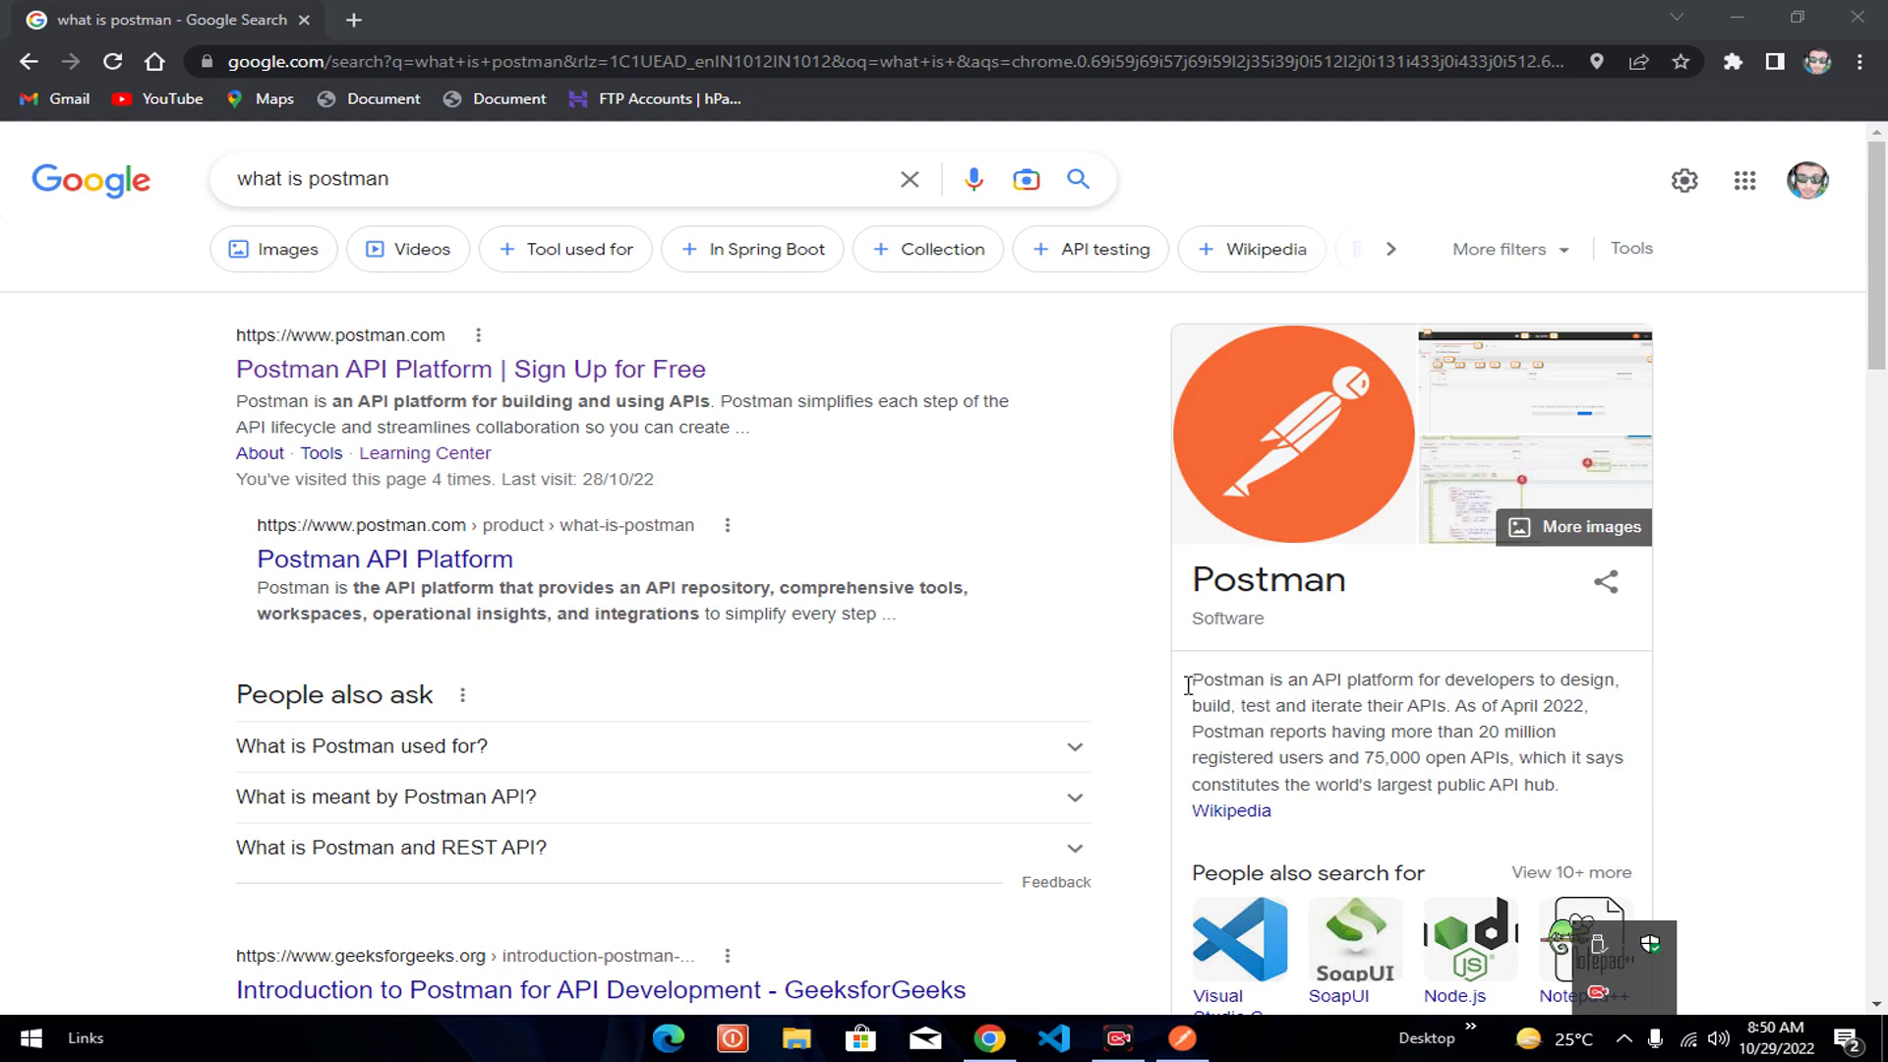
- Read the Postman summary beside the search results, highlighting the phrases on developers and on testing and iterating APIs
drag(1191, 679, 1570, 682)
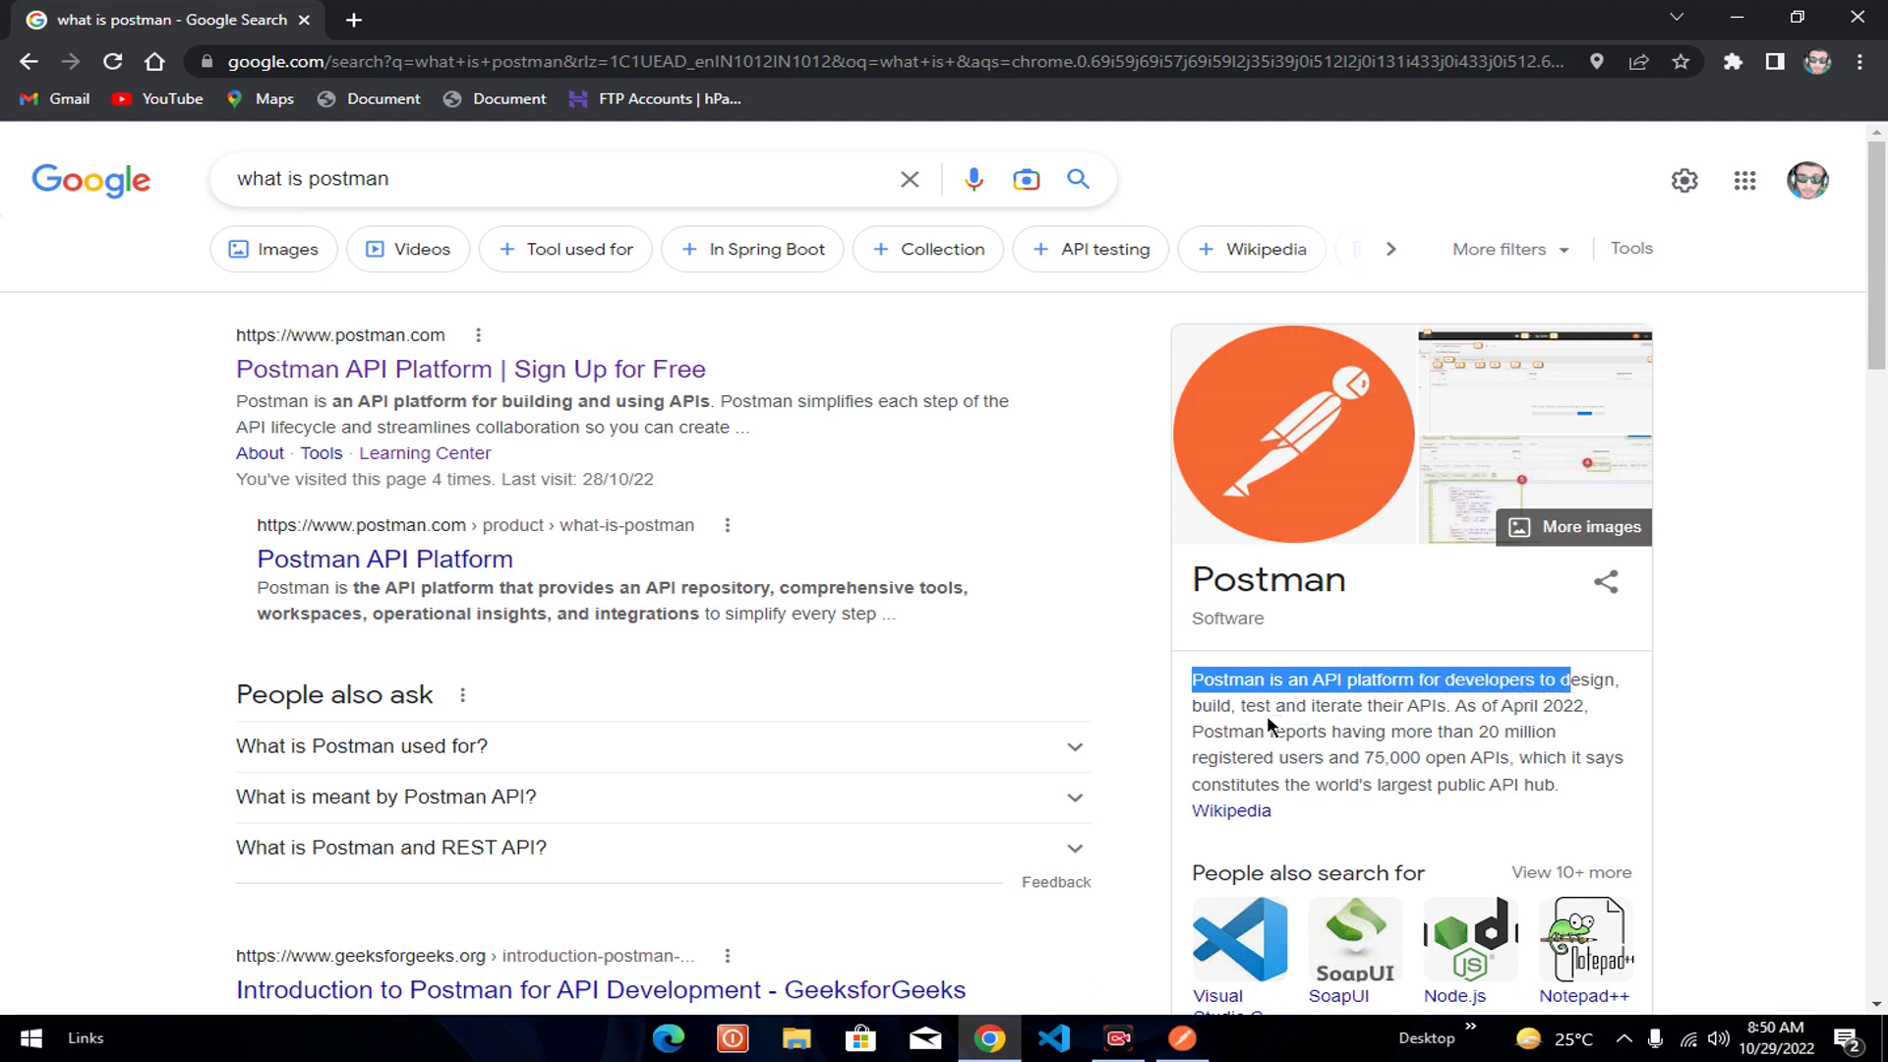
drag(1255, 705, 1413, 706)
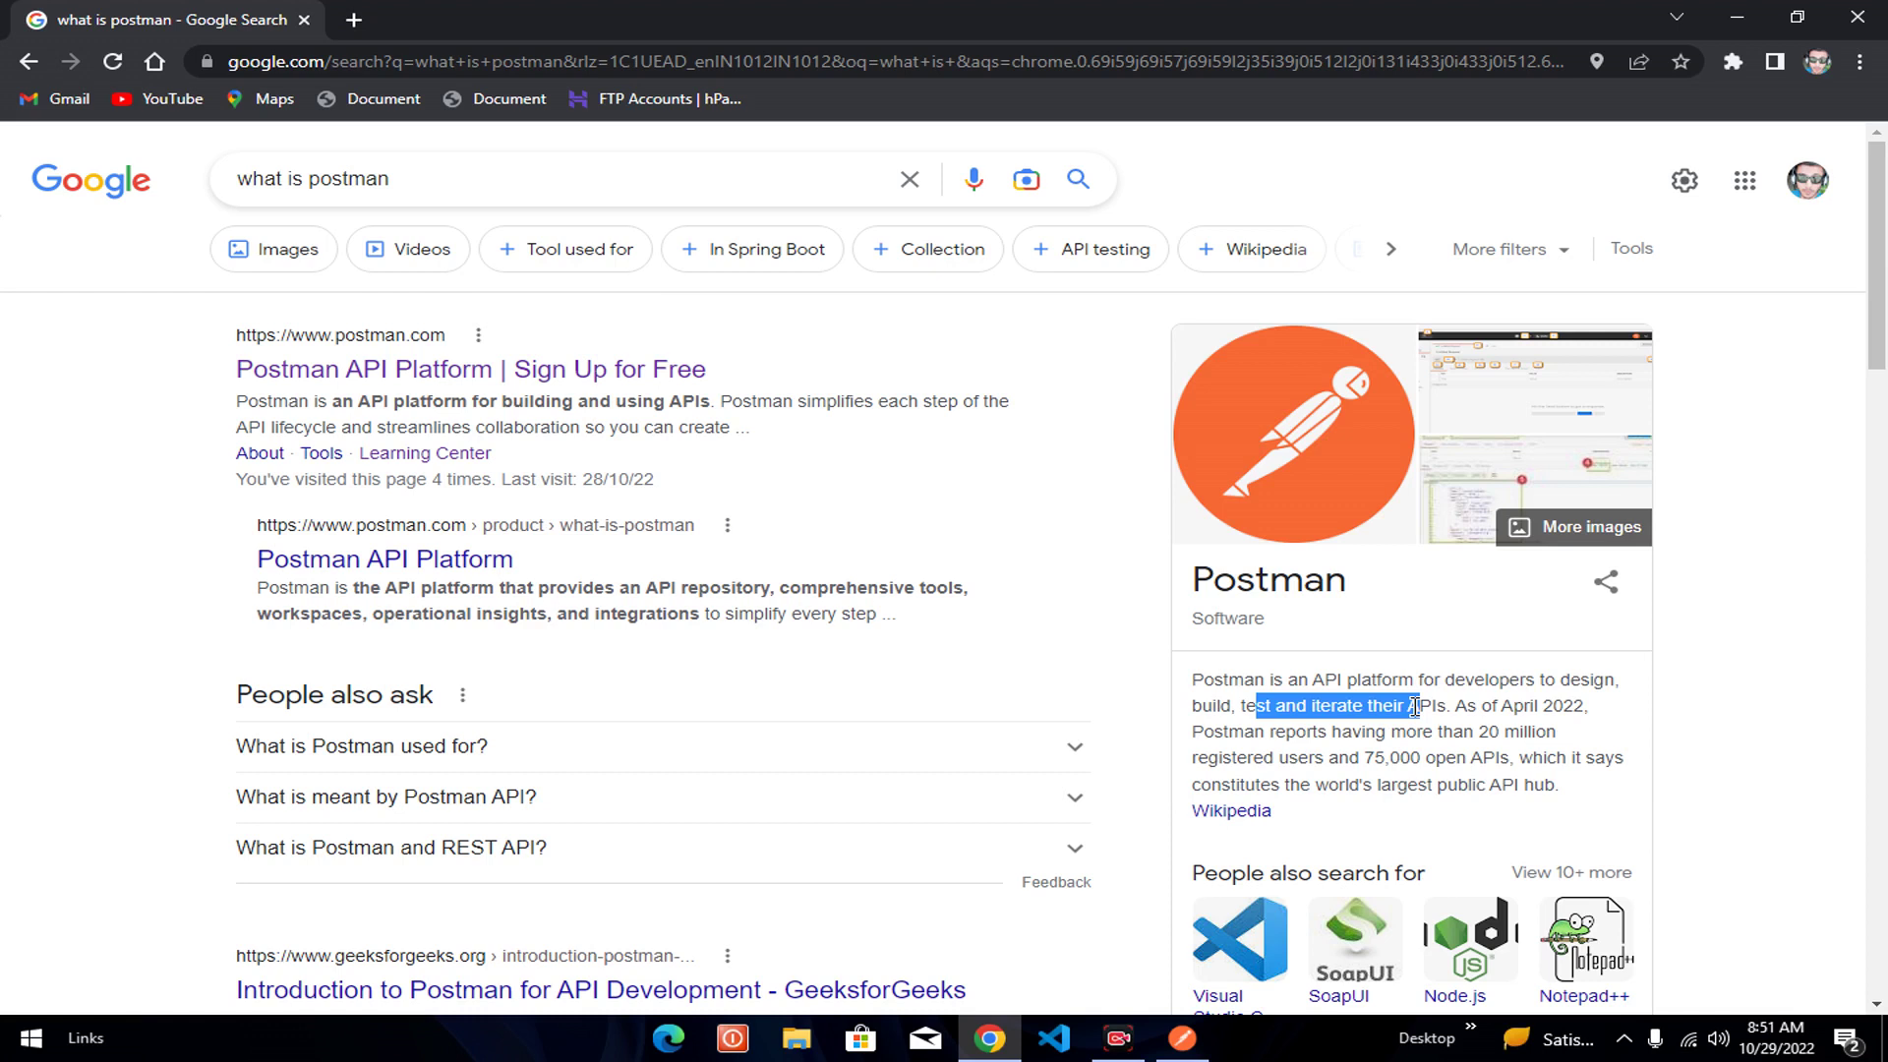
drag(1412, 706, 1420, 705)
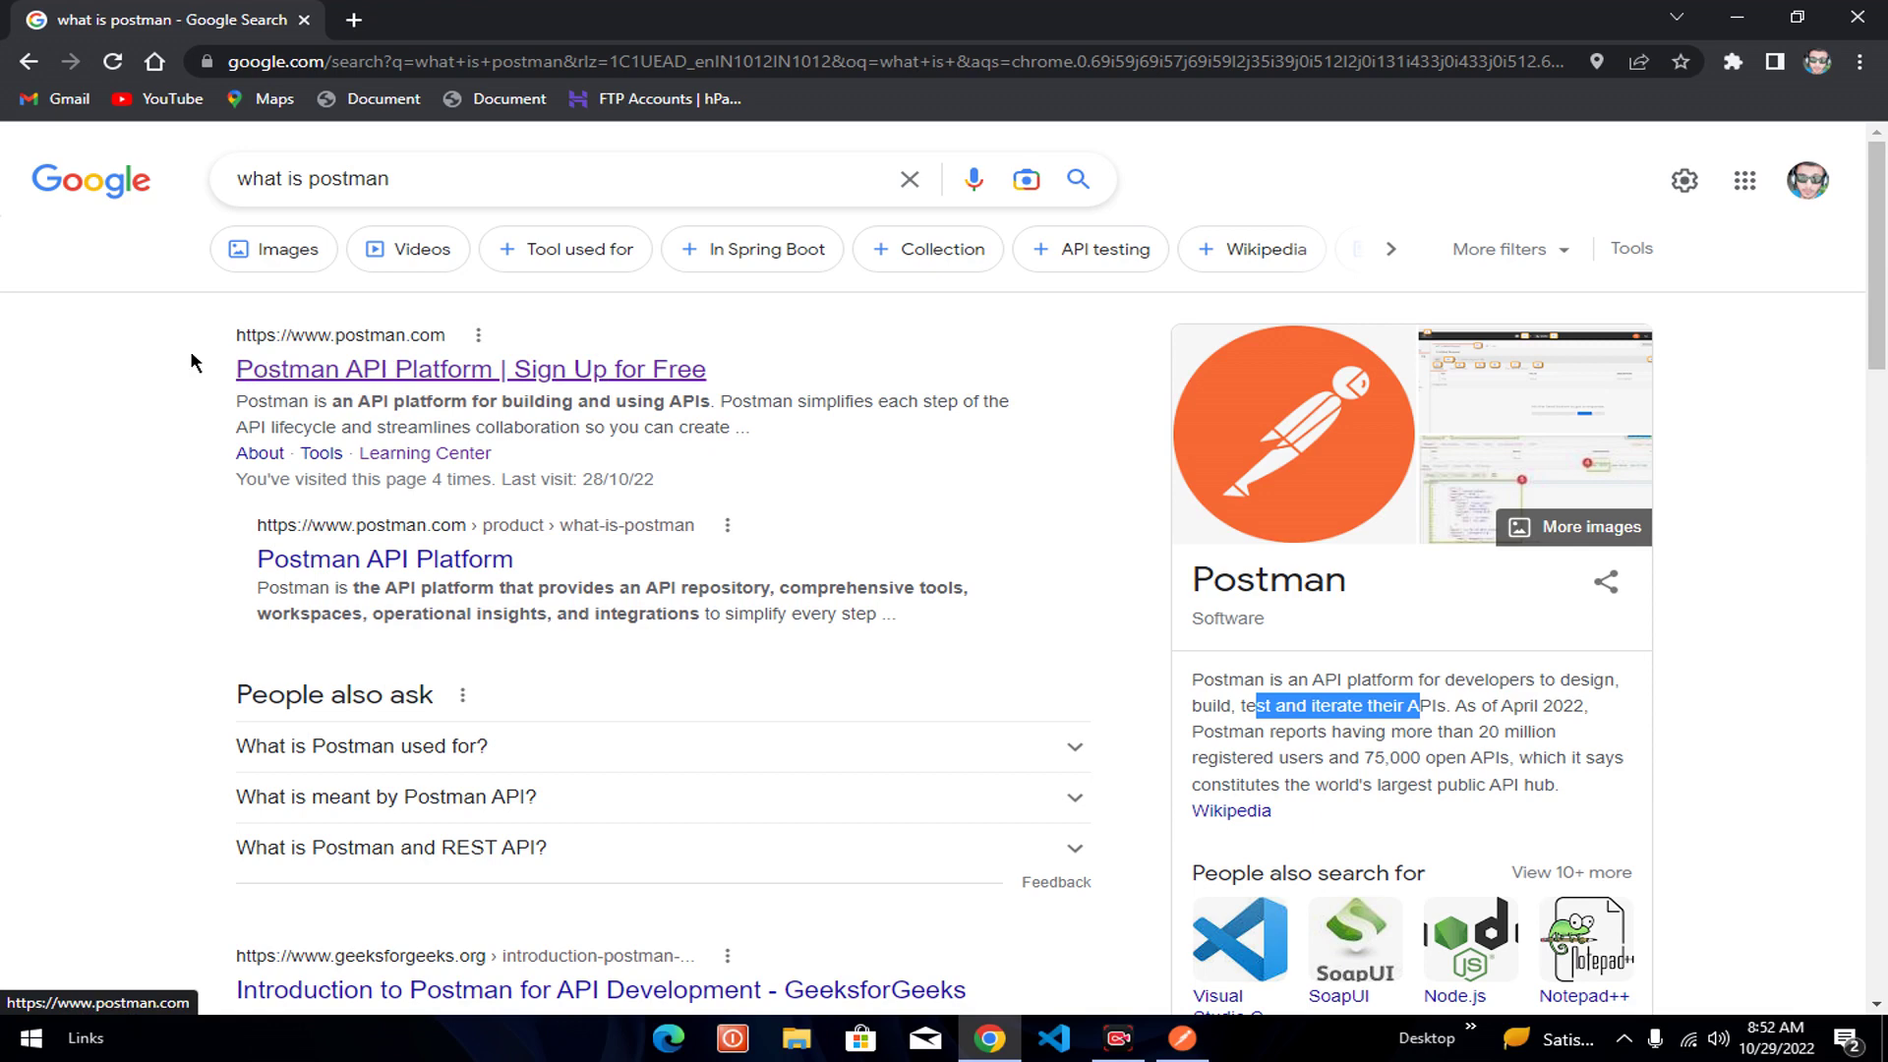
- Open the official postman.com site from the first search result
drag(228, 333, 437, 335)
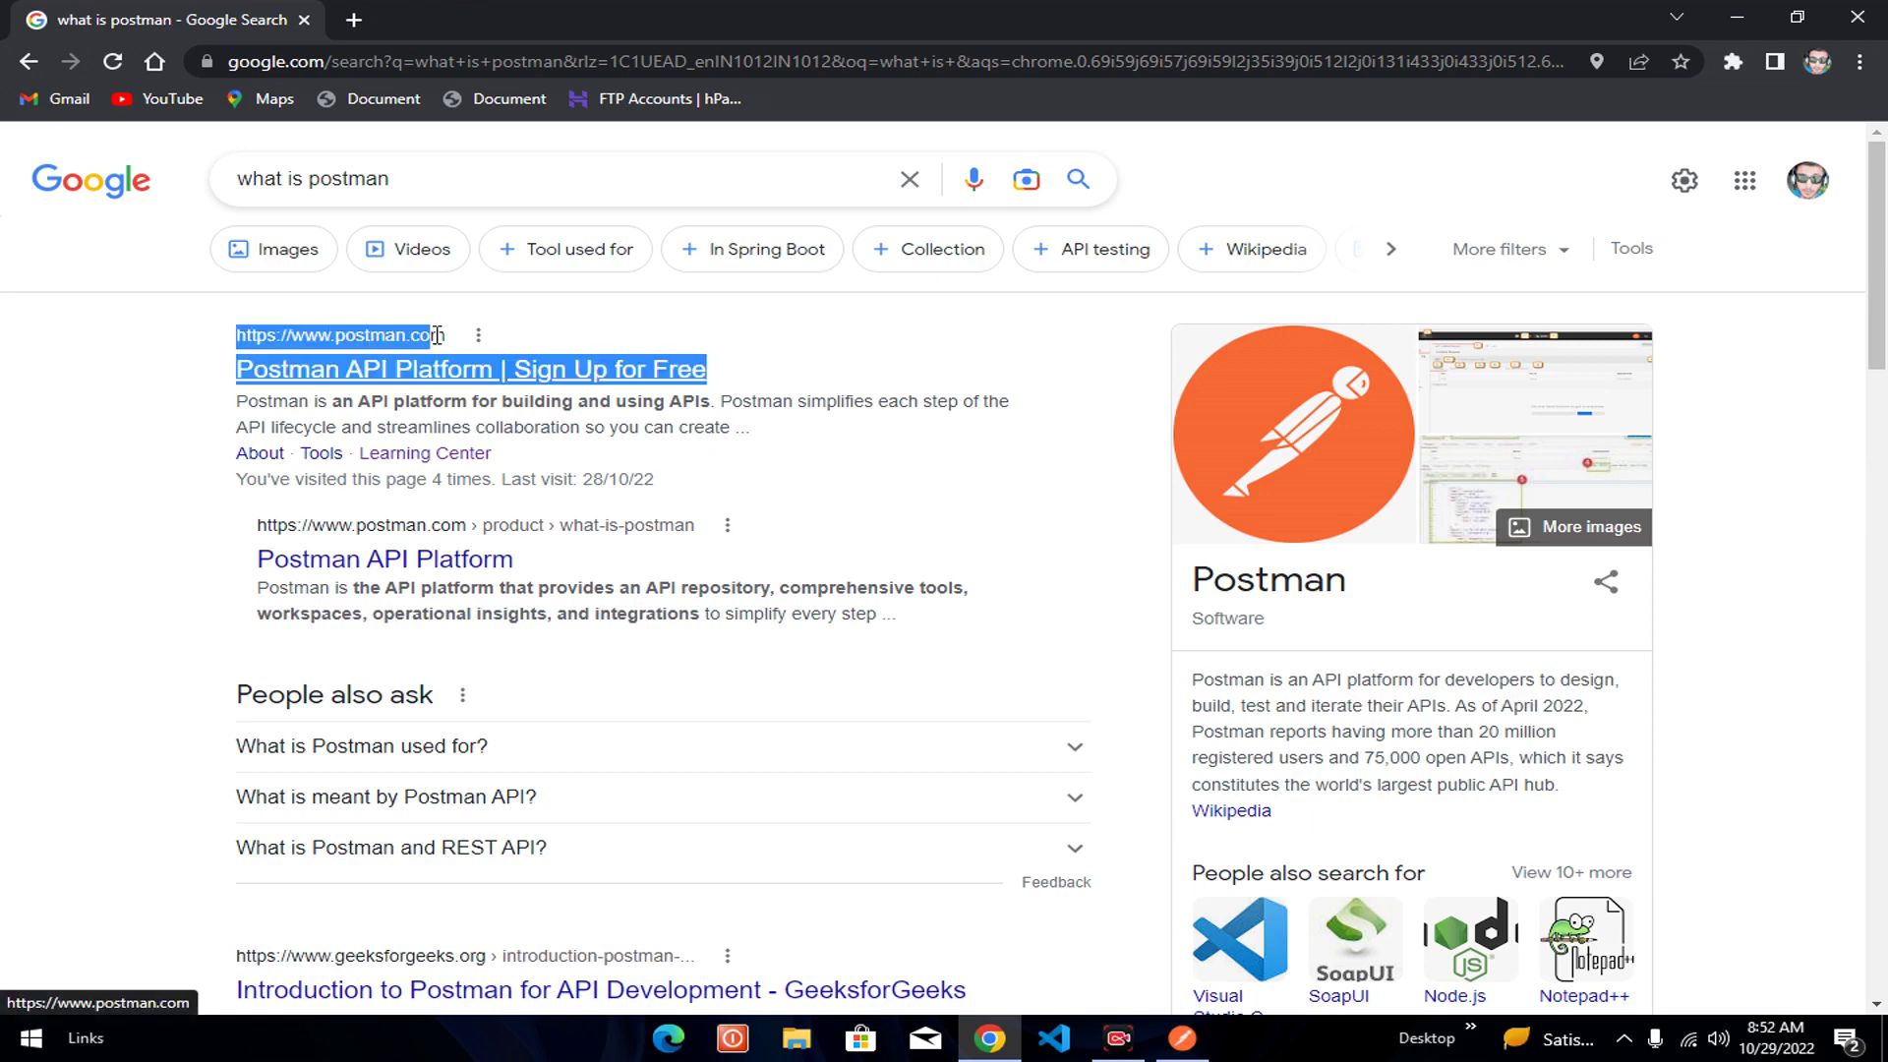
click(721, 337)
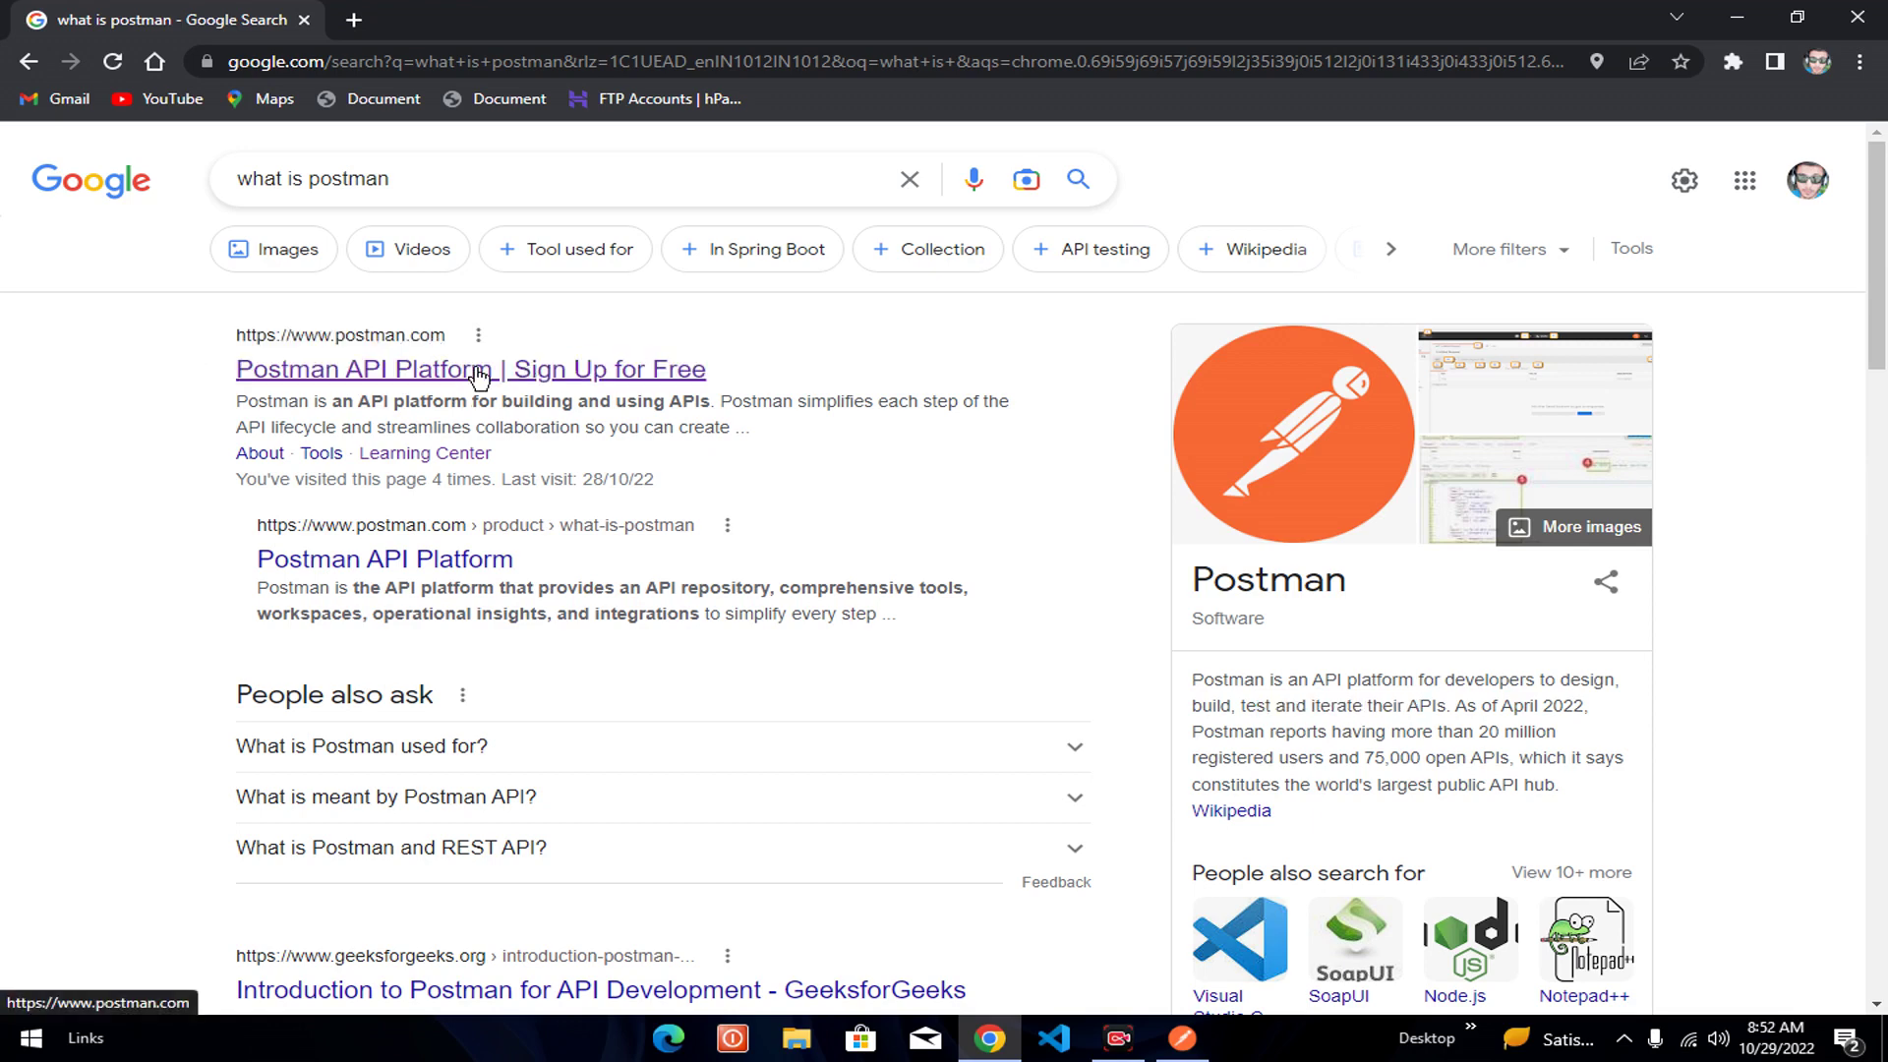
click(479, 377)
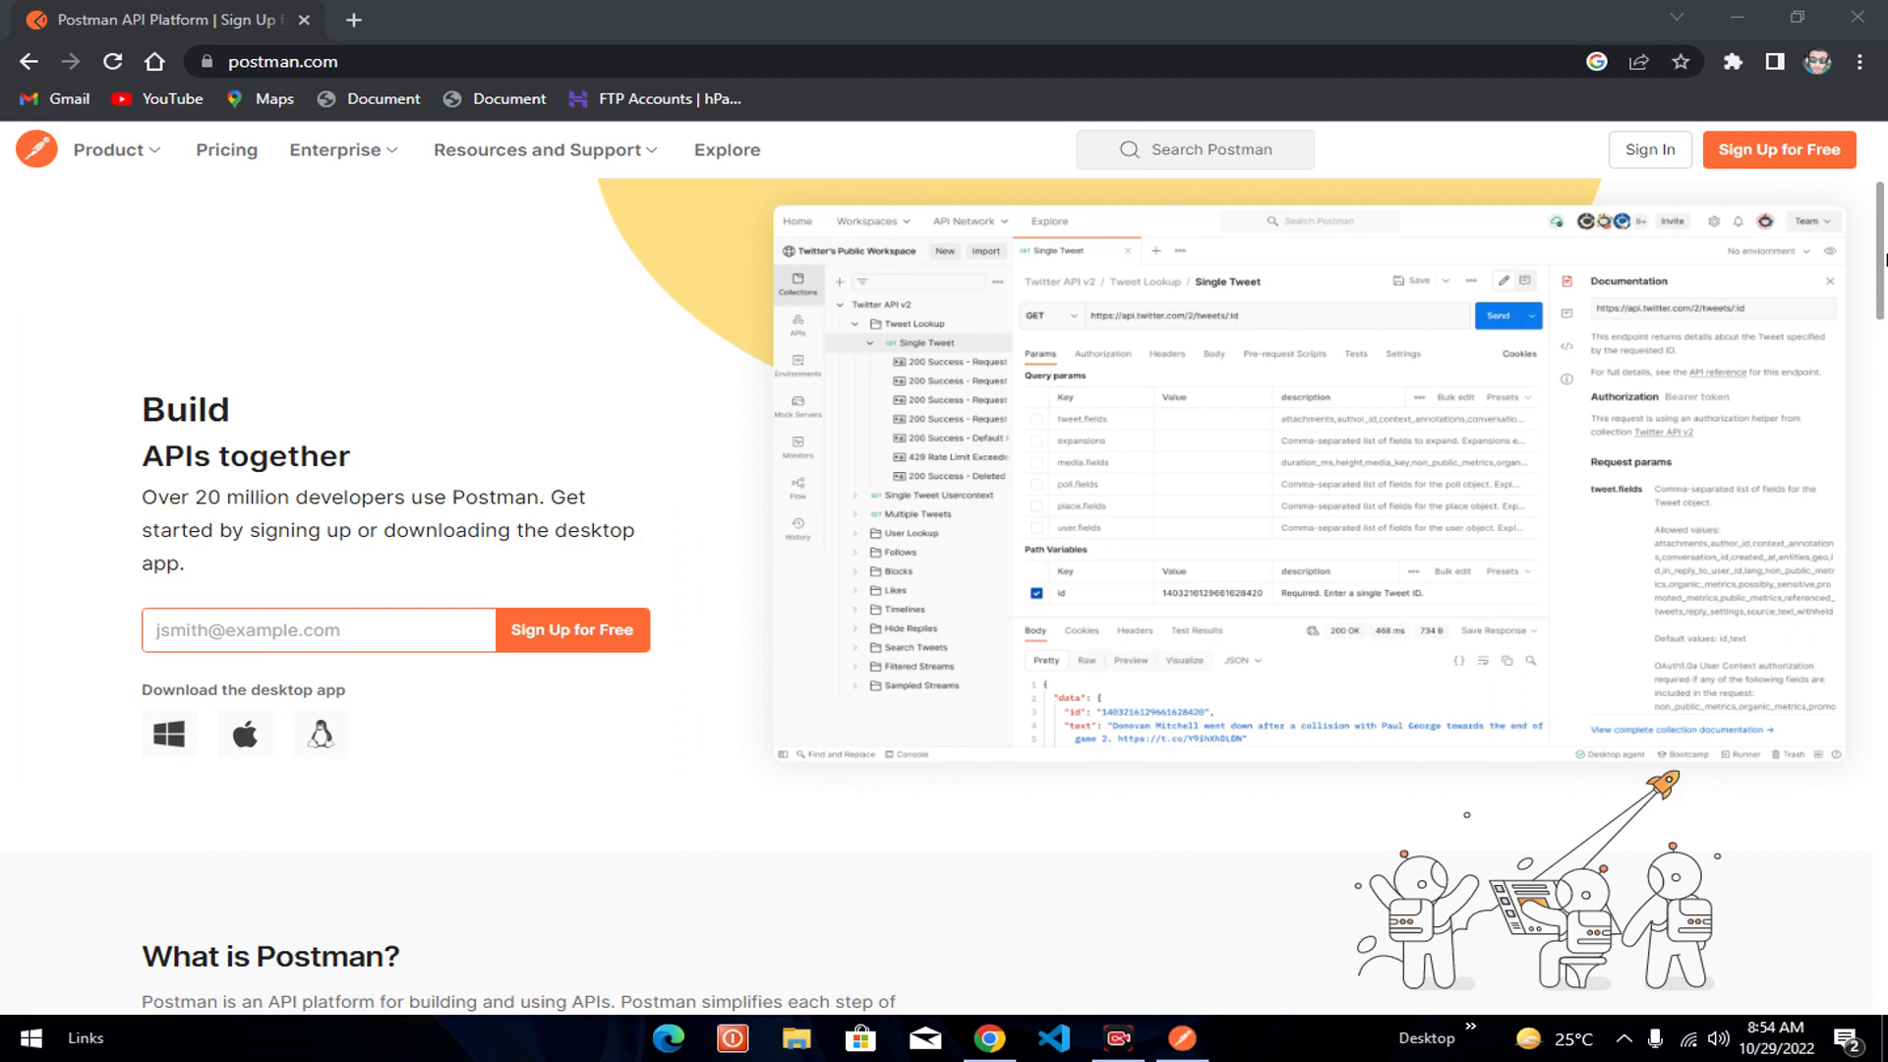
- Look over the homepage's footer links, then open the Postman download page for the Windows desktop app
key(End)
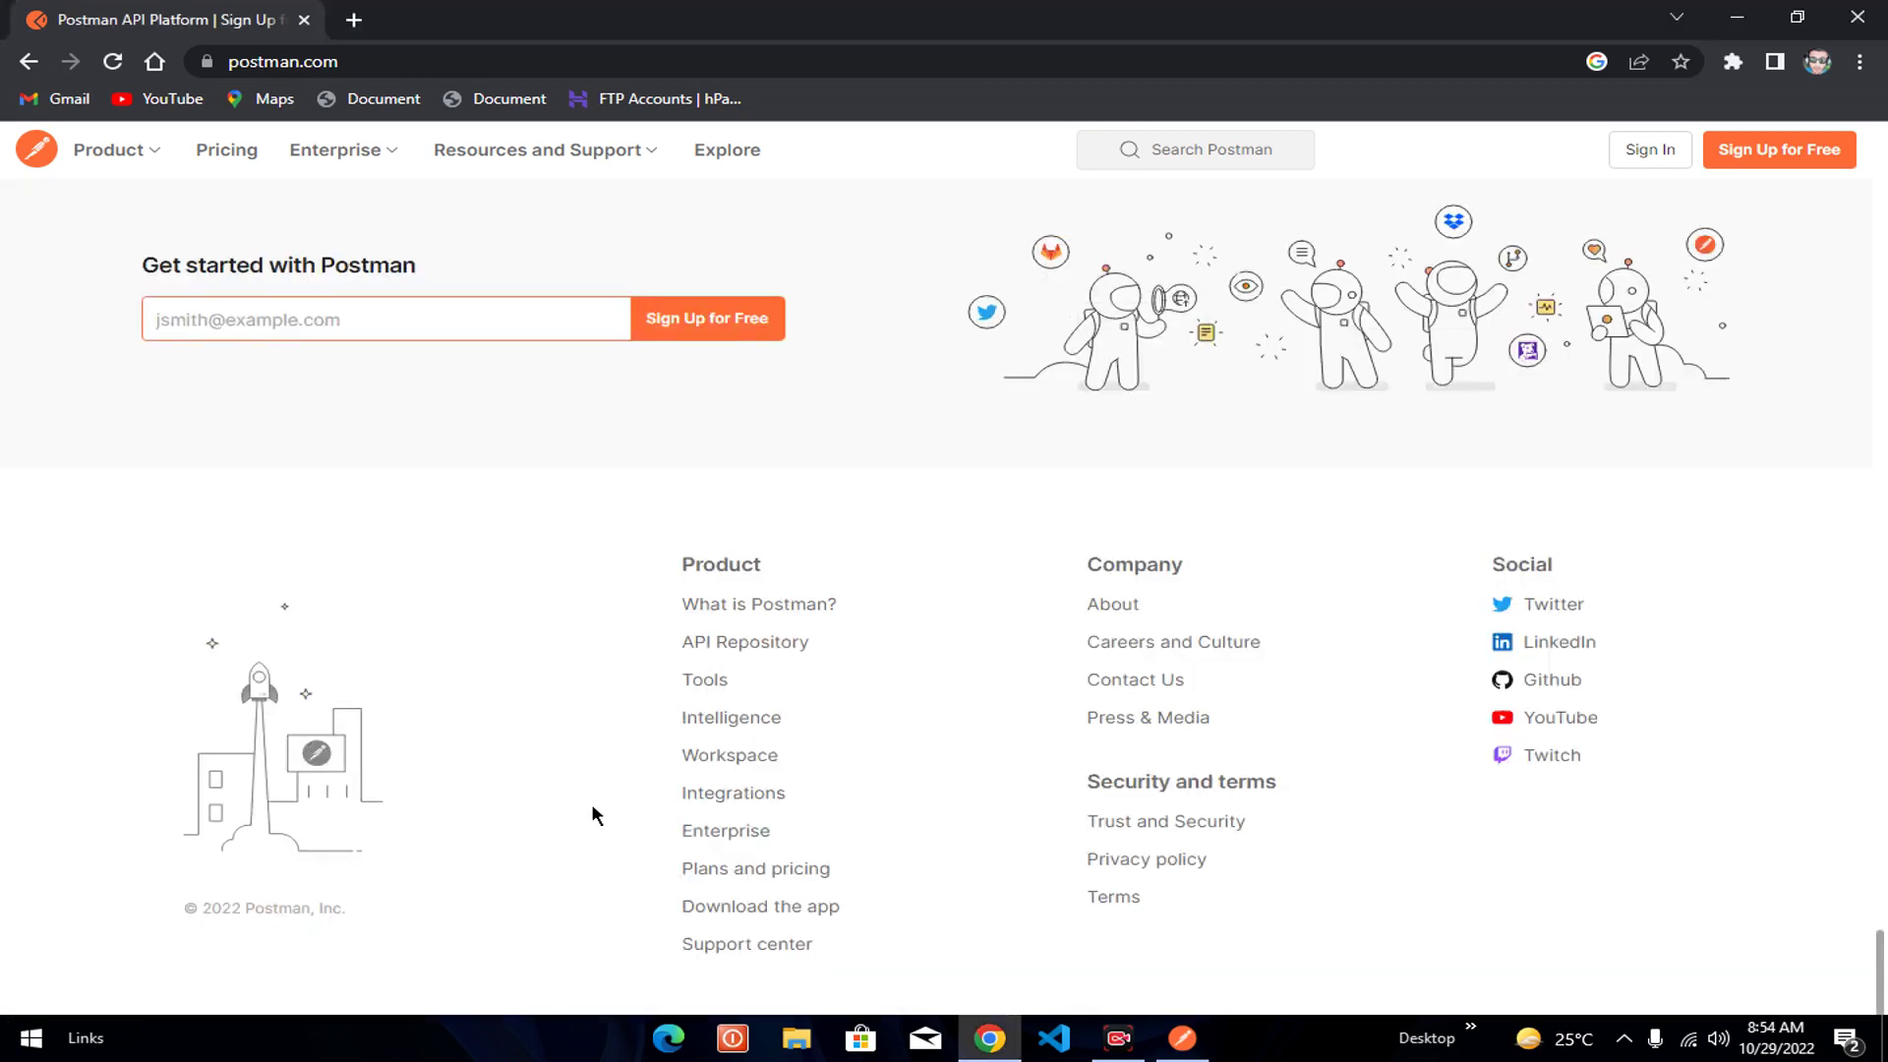
double_click(745, 561)
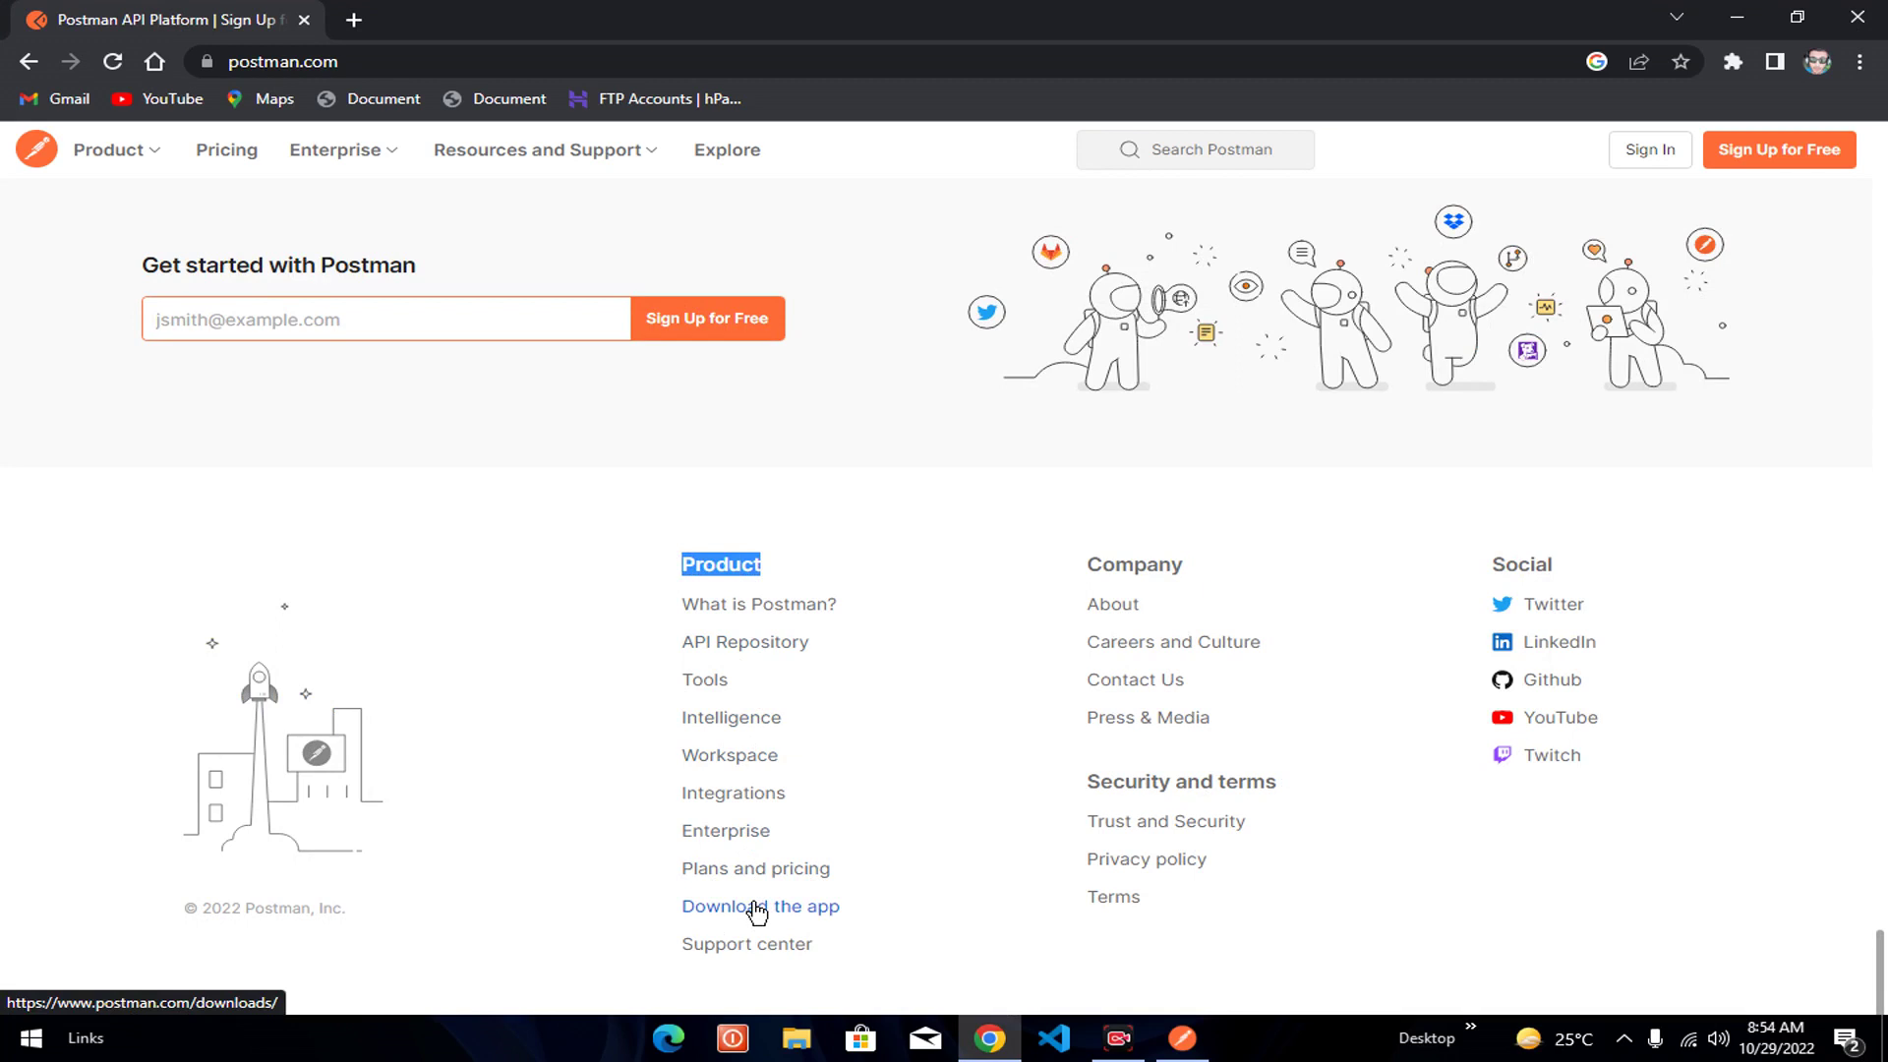
drag(1878, 968, 1879, 226)
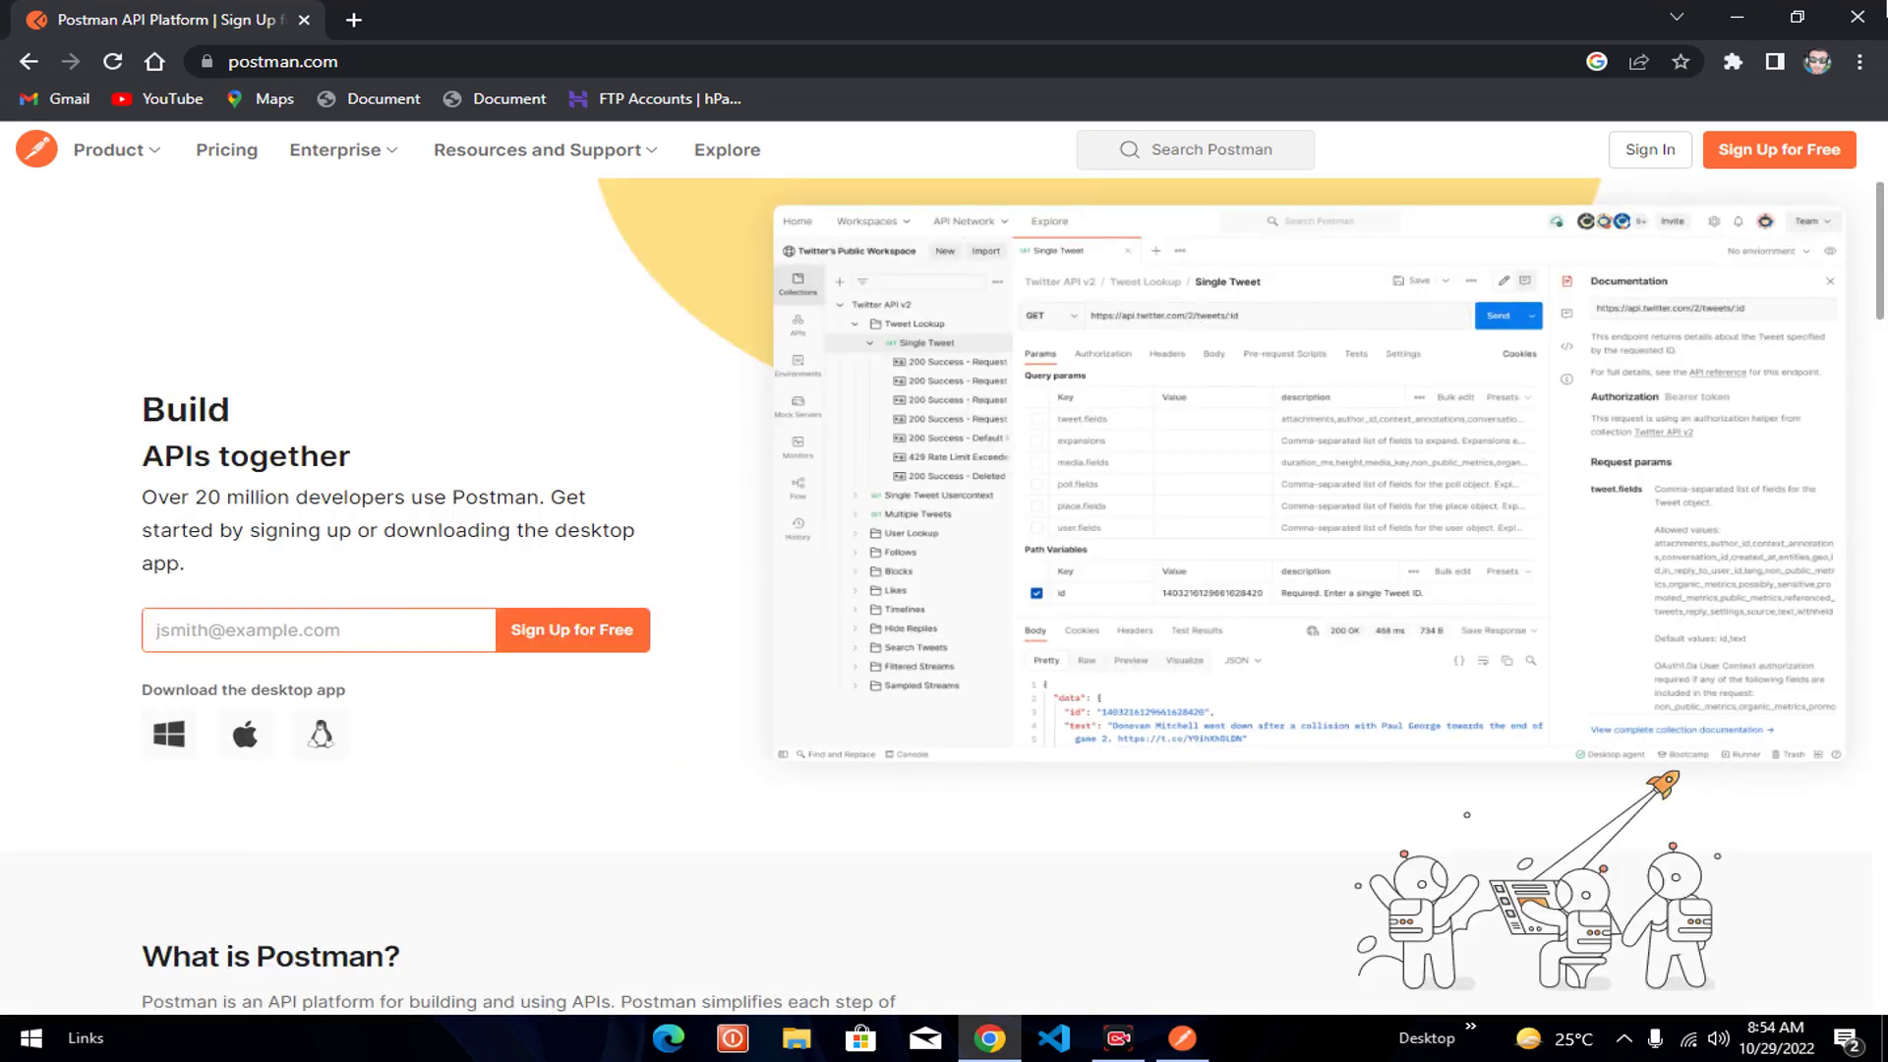
click(171, 736)
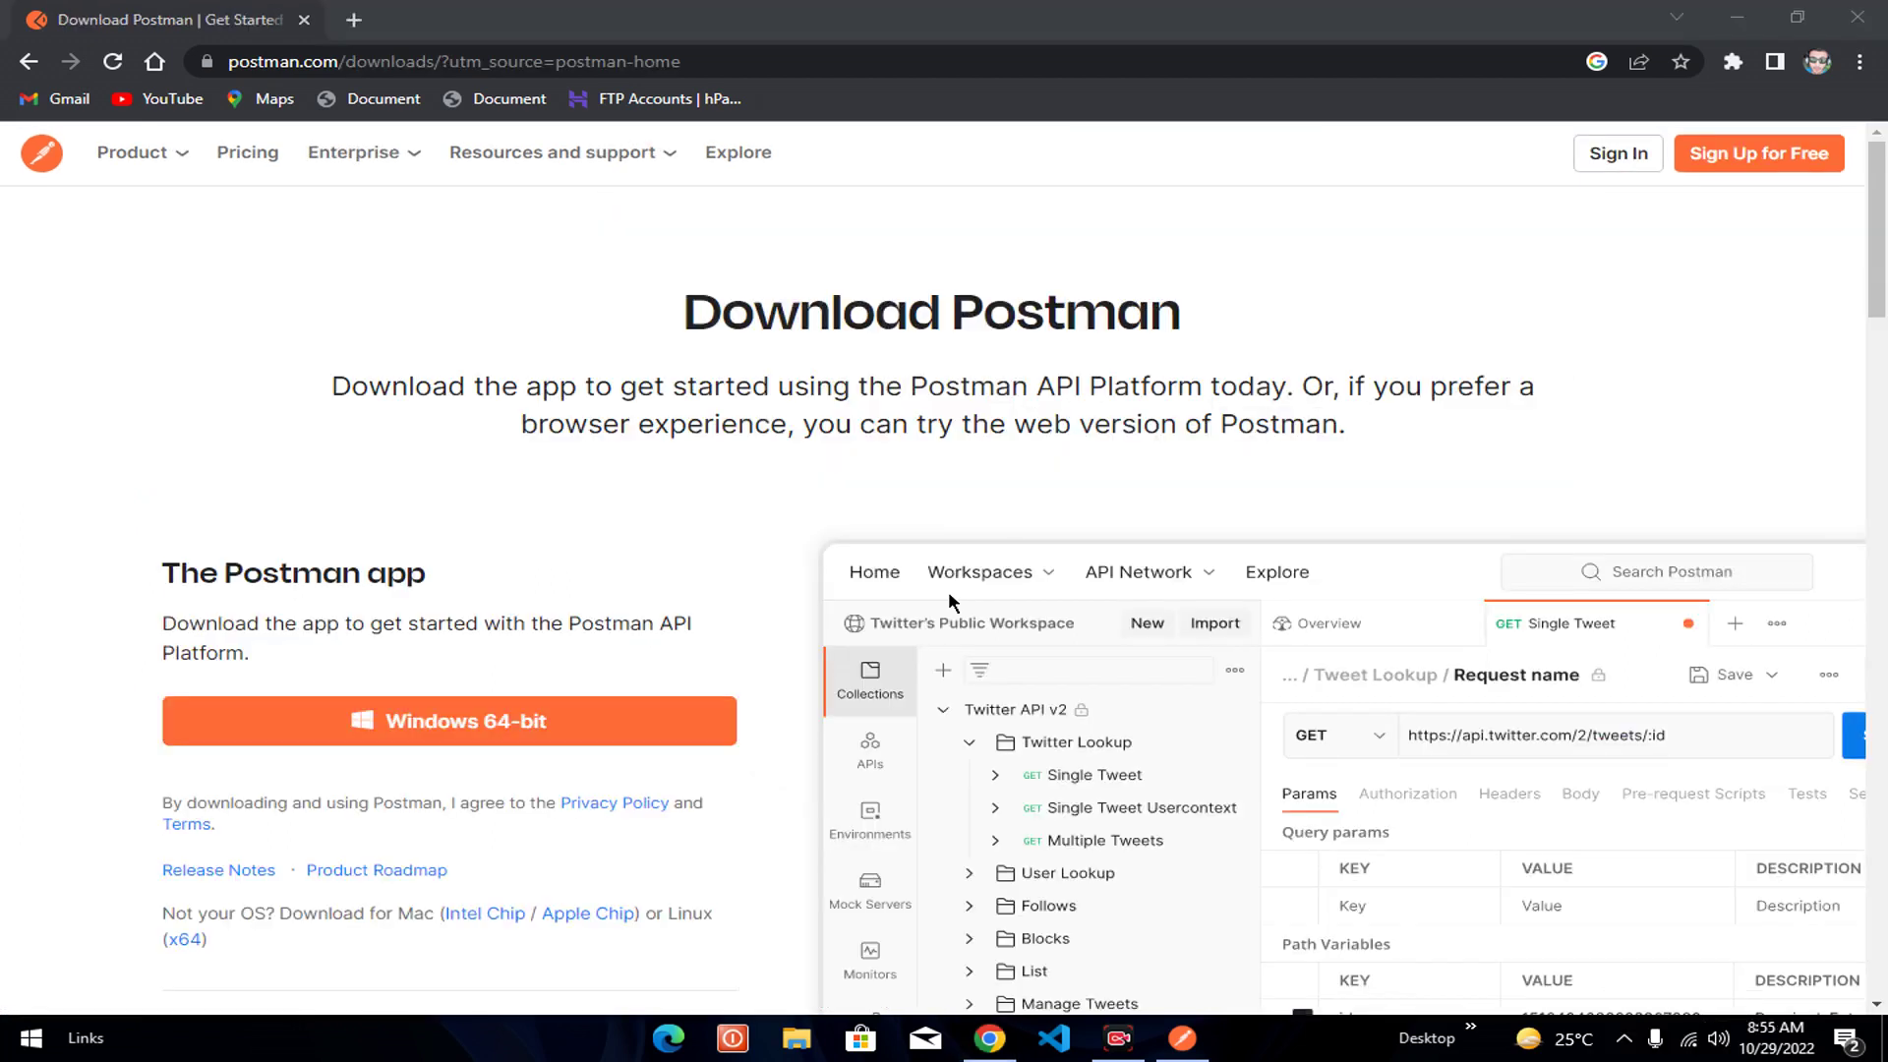
drag(686, 315, 926, 313)
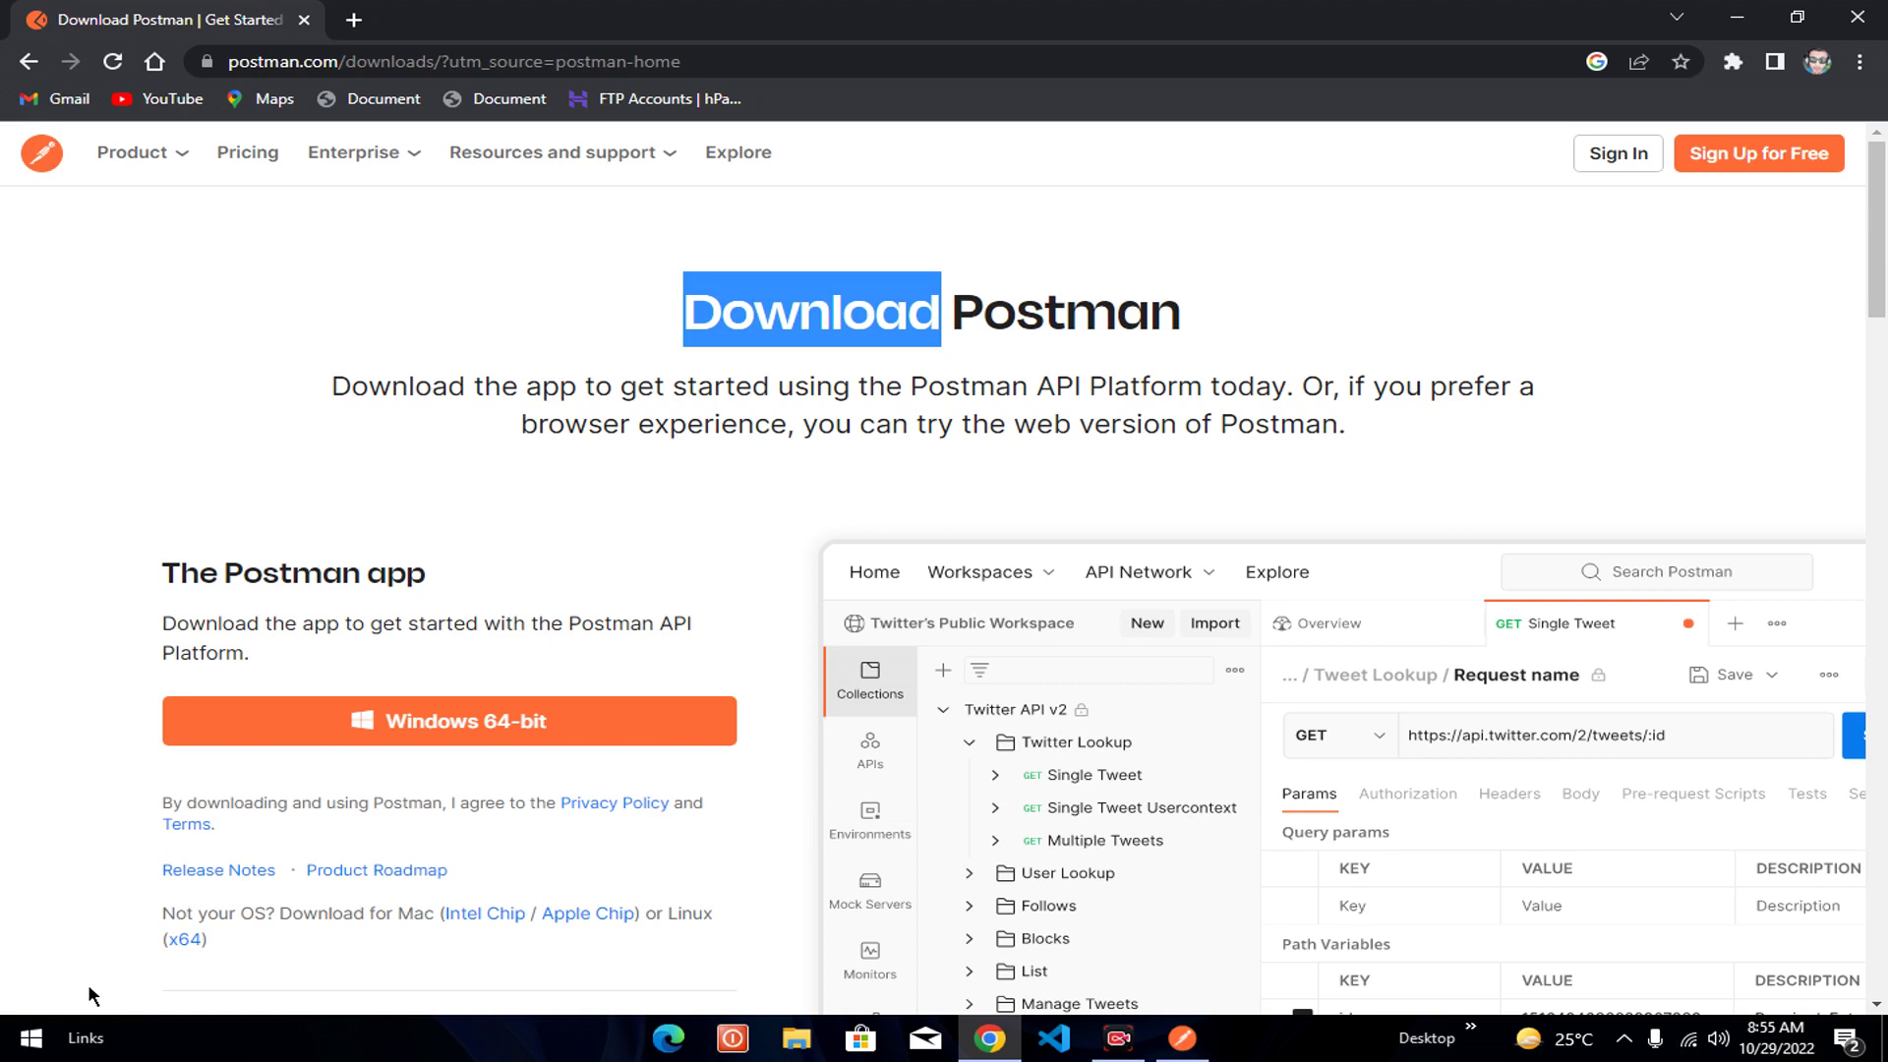
- Switch to the Postman desktop app and review its application commands, including the File and Help groups
click(1183, 1037)
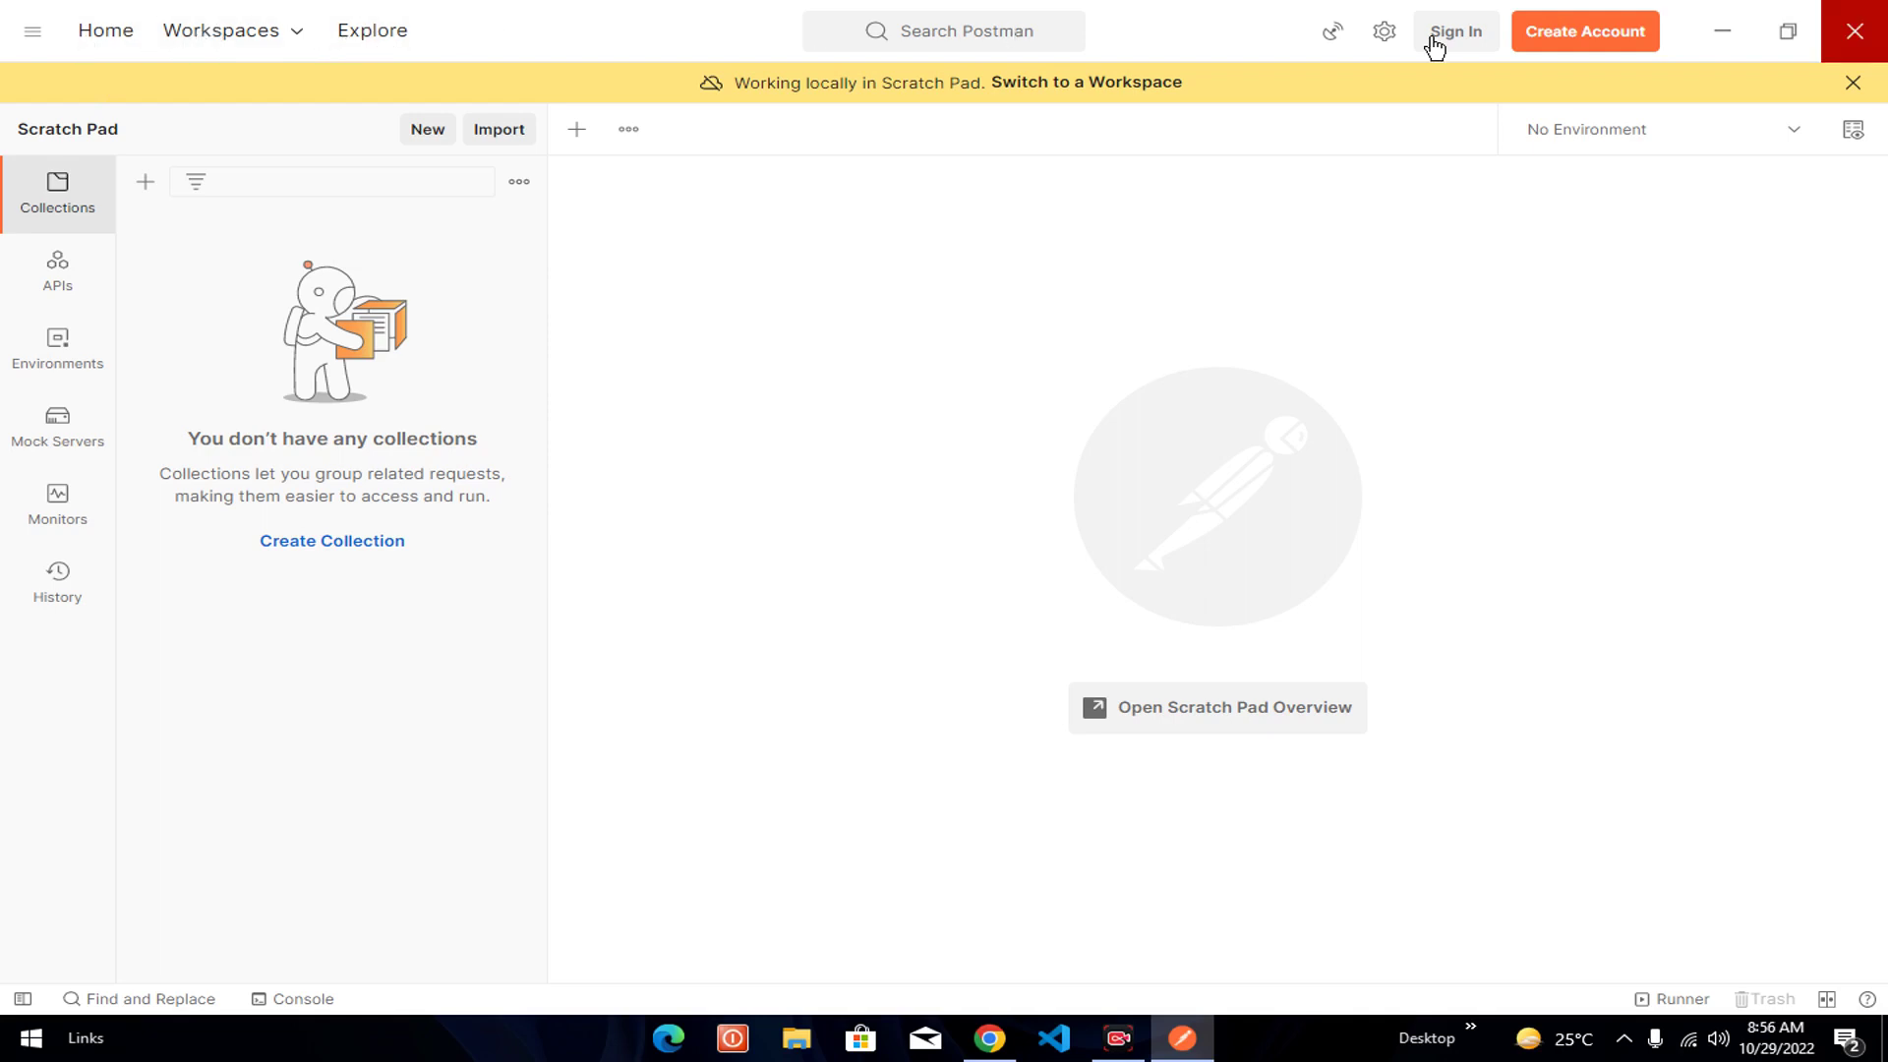
click(33, 31)
mouse_move(66, 54)
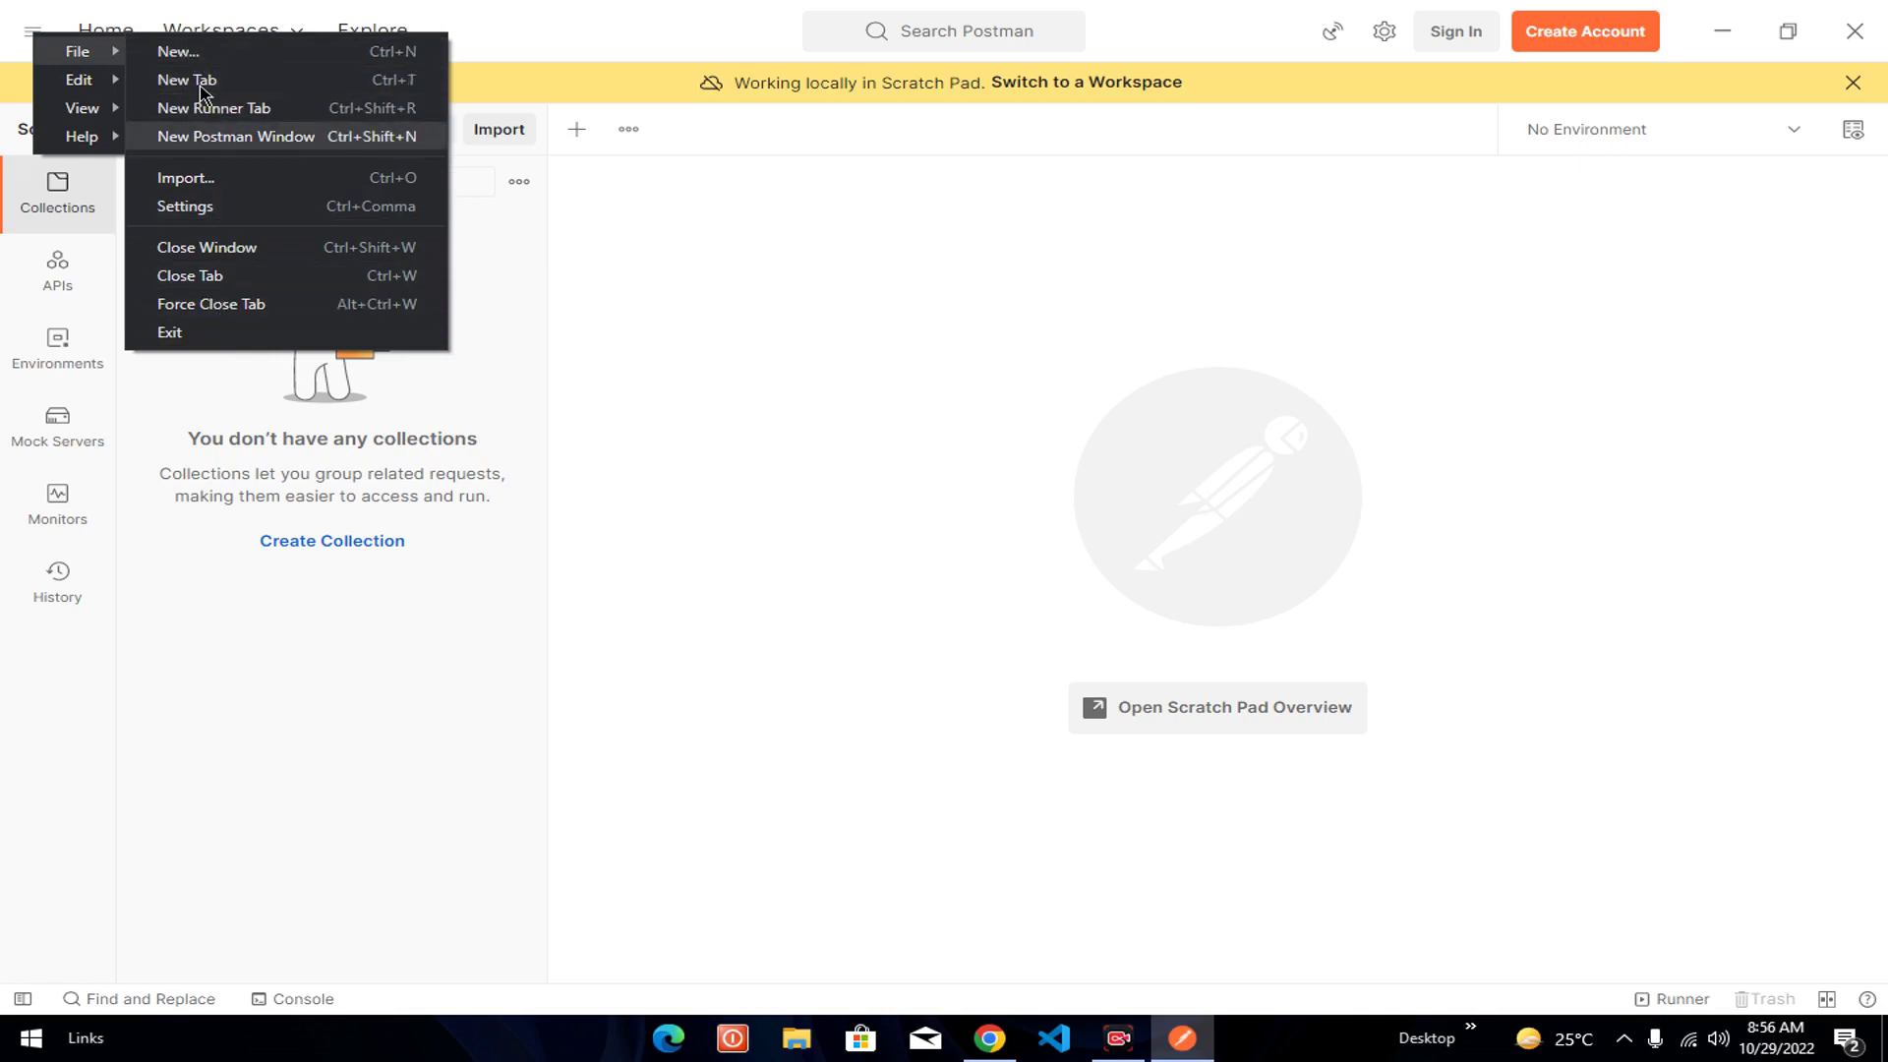
mouse_move(80, 90)
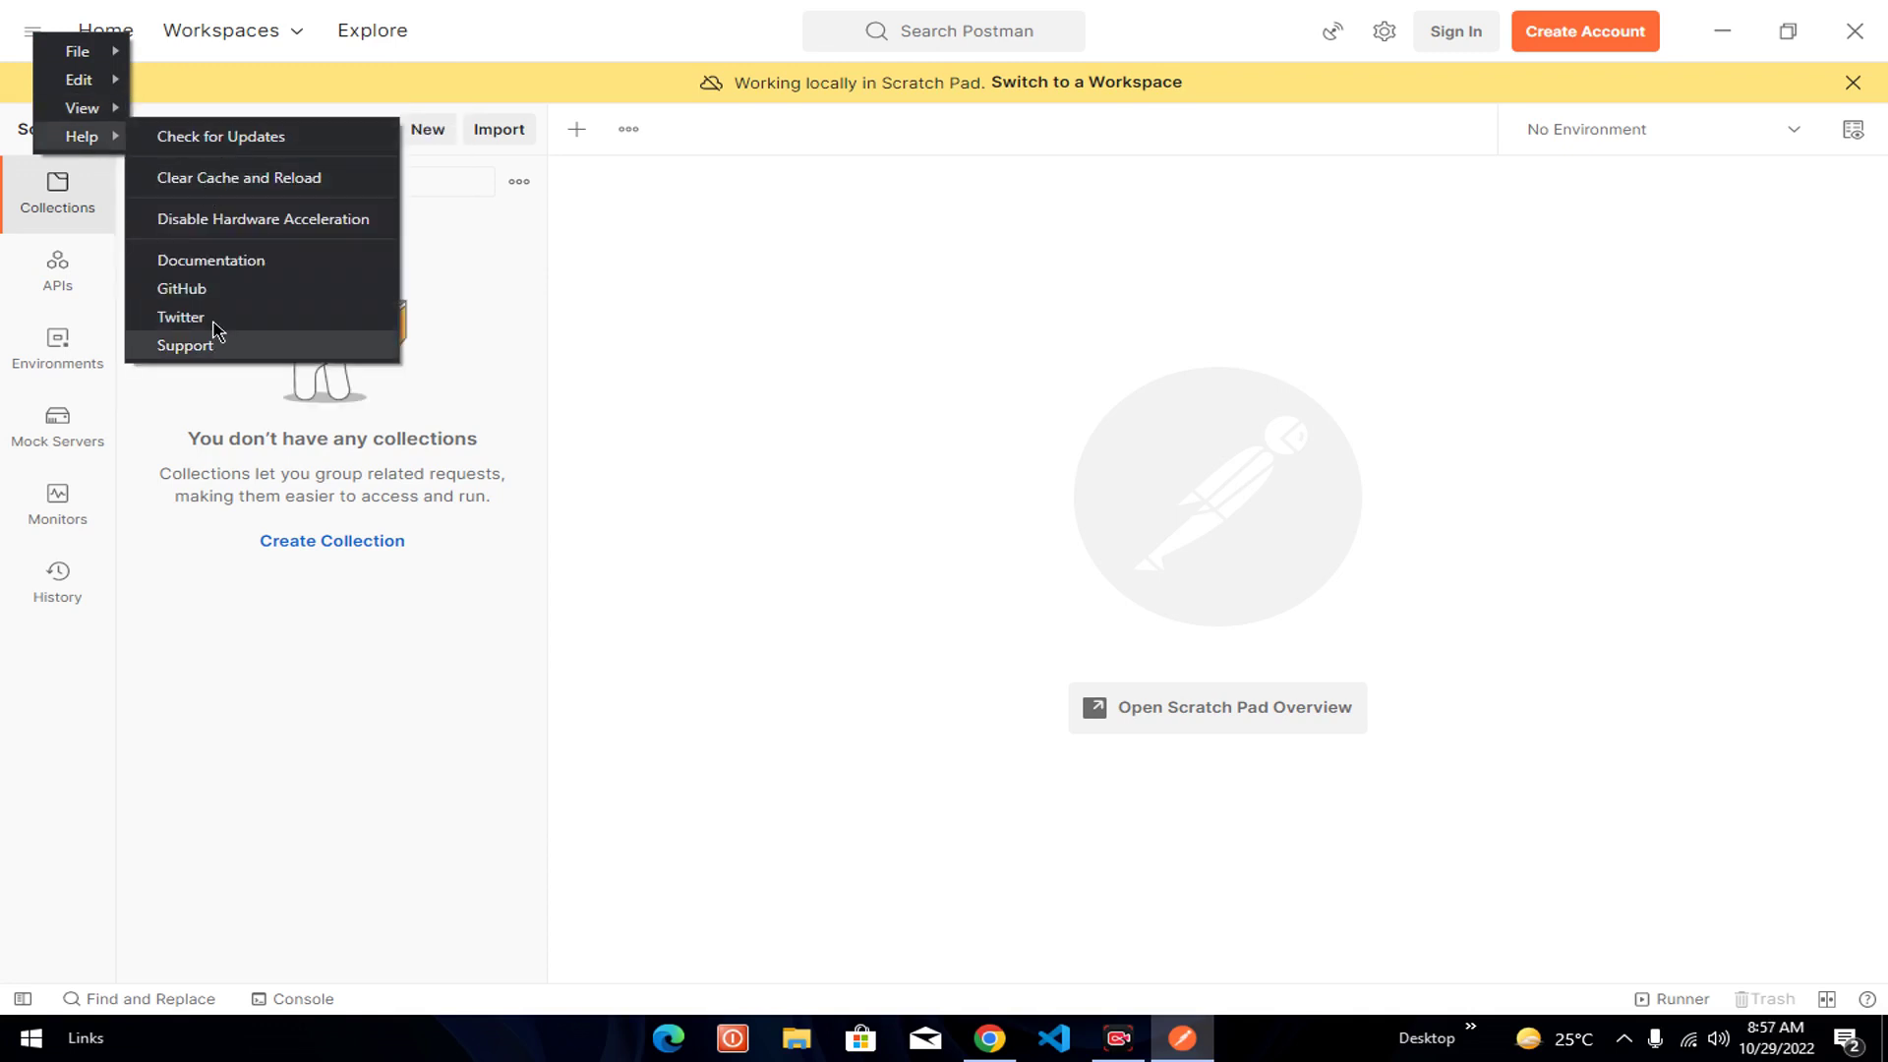
click(637, 335)
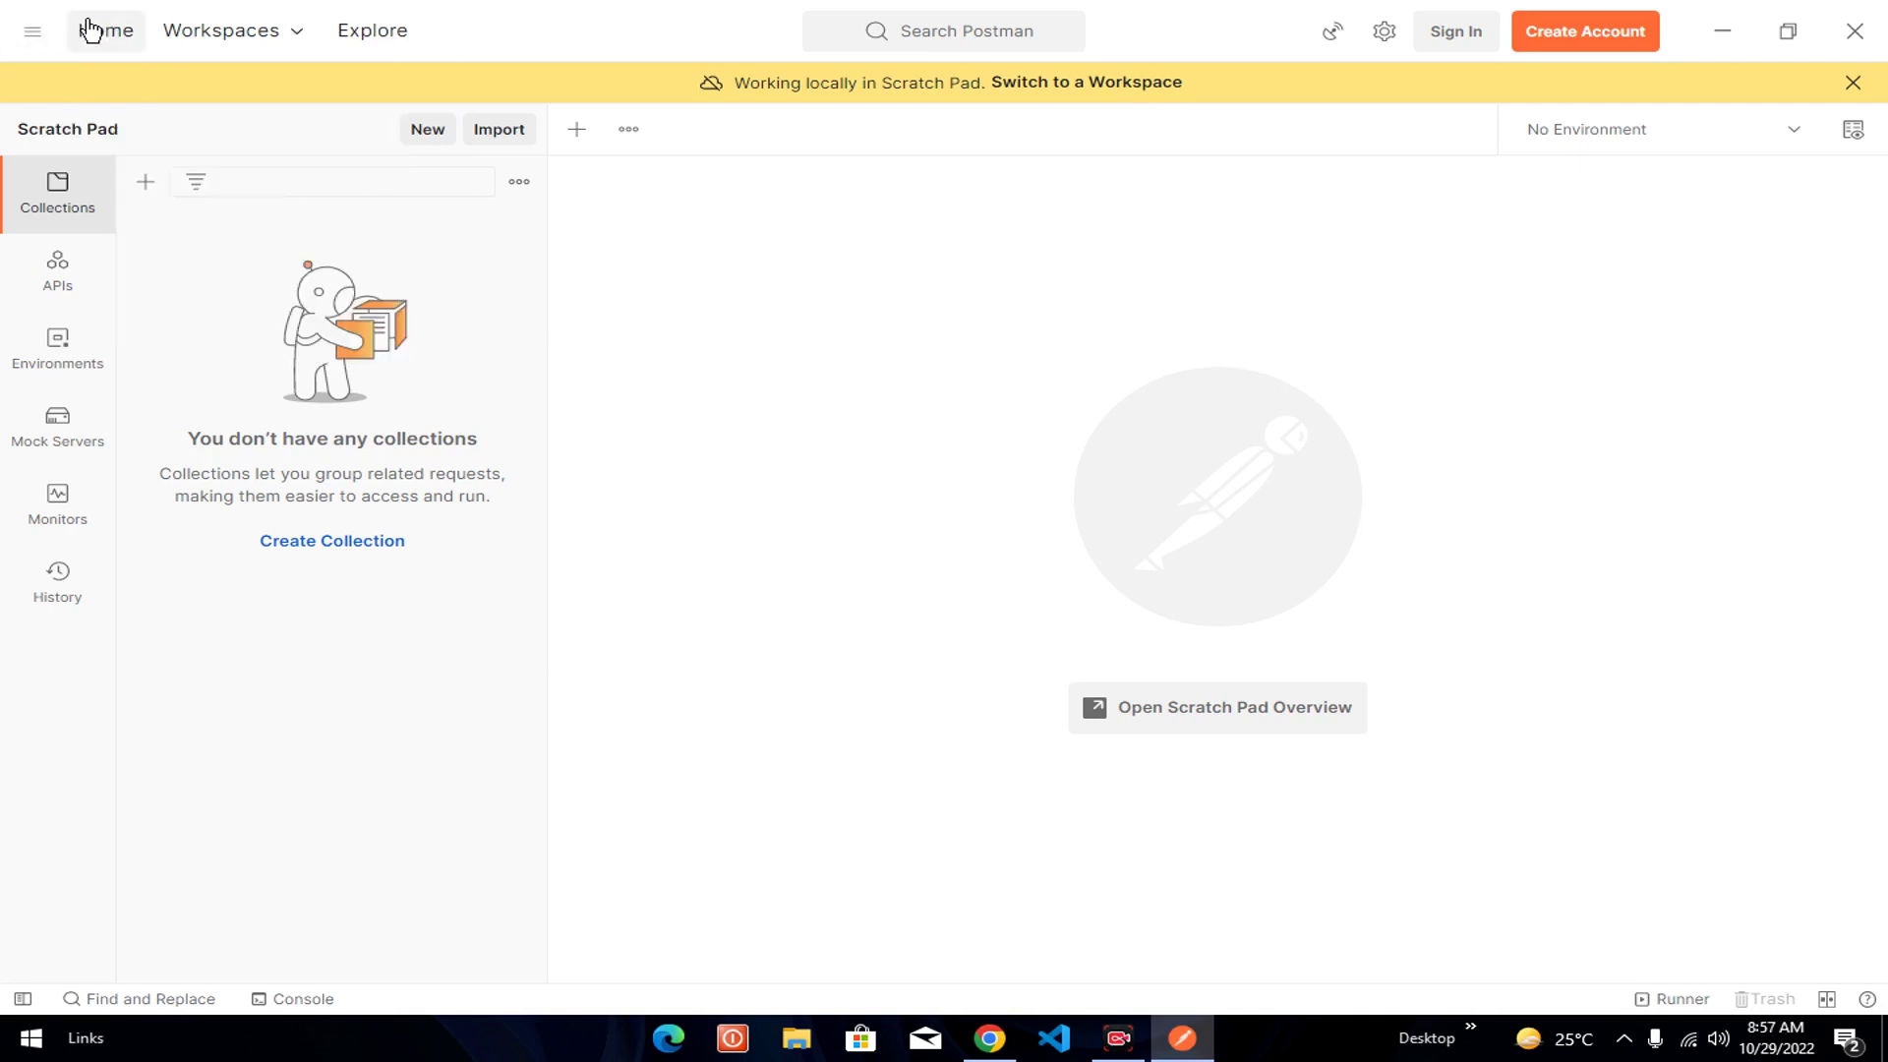
- Examine the Workspaces options and the Public API Network search, closing each again
click(225, 35)
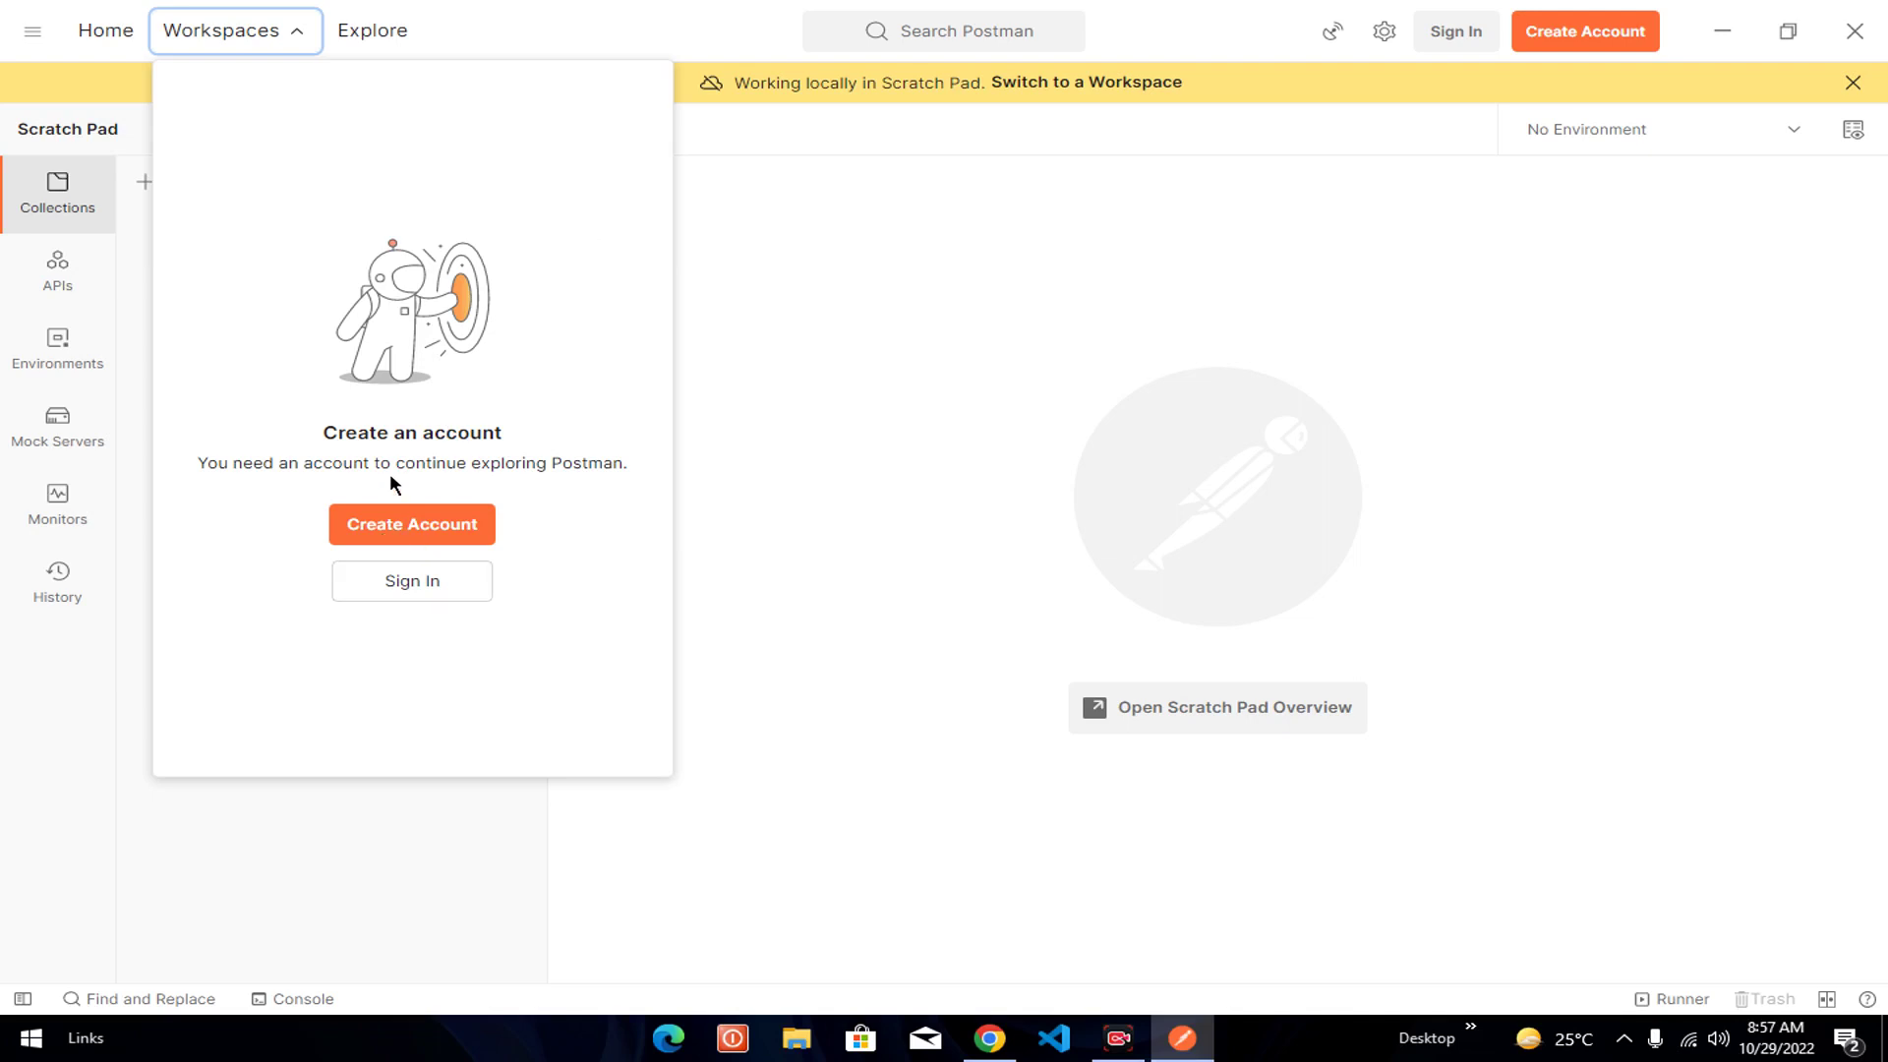
click(257, 25)
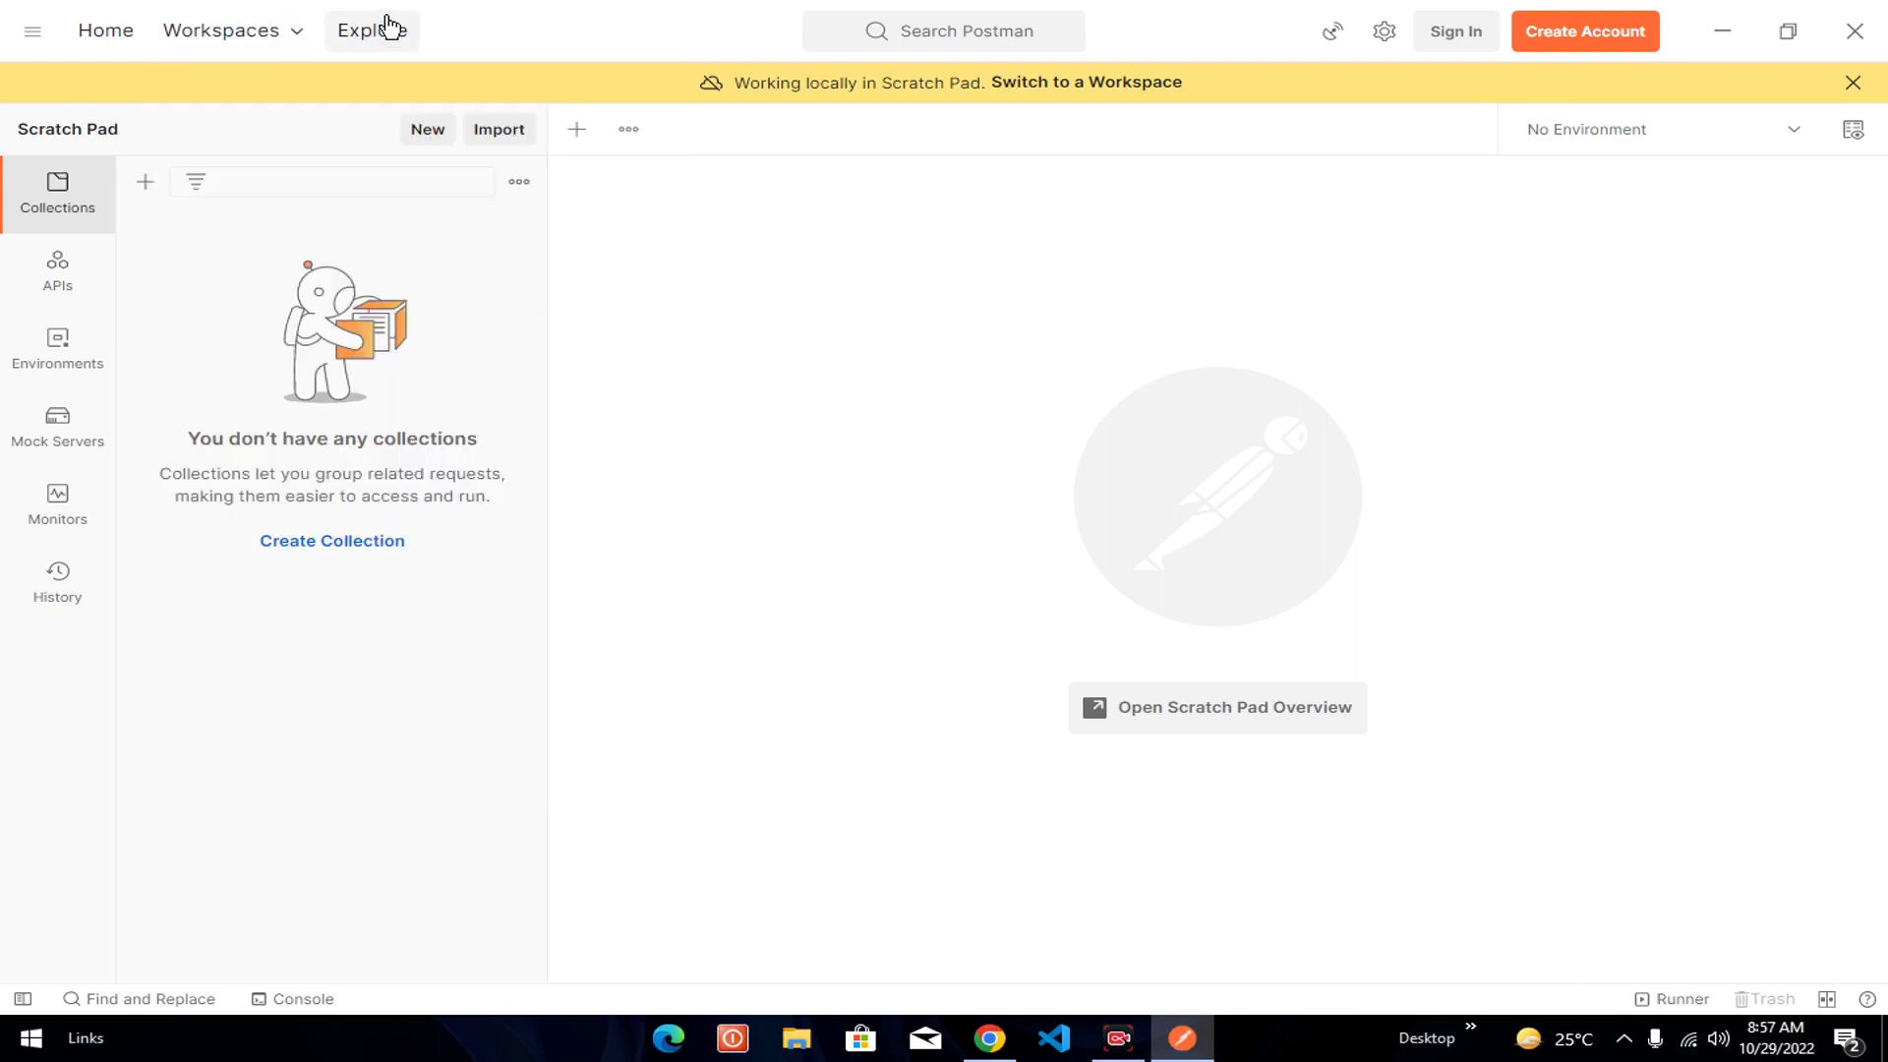
click(833, 29)
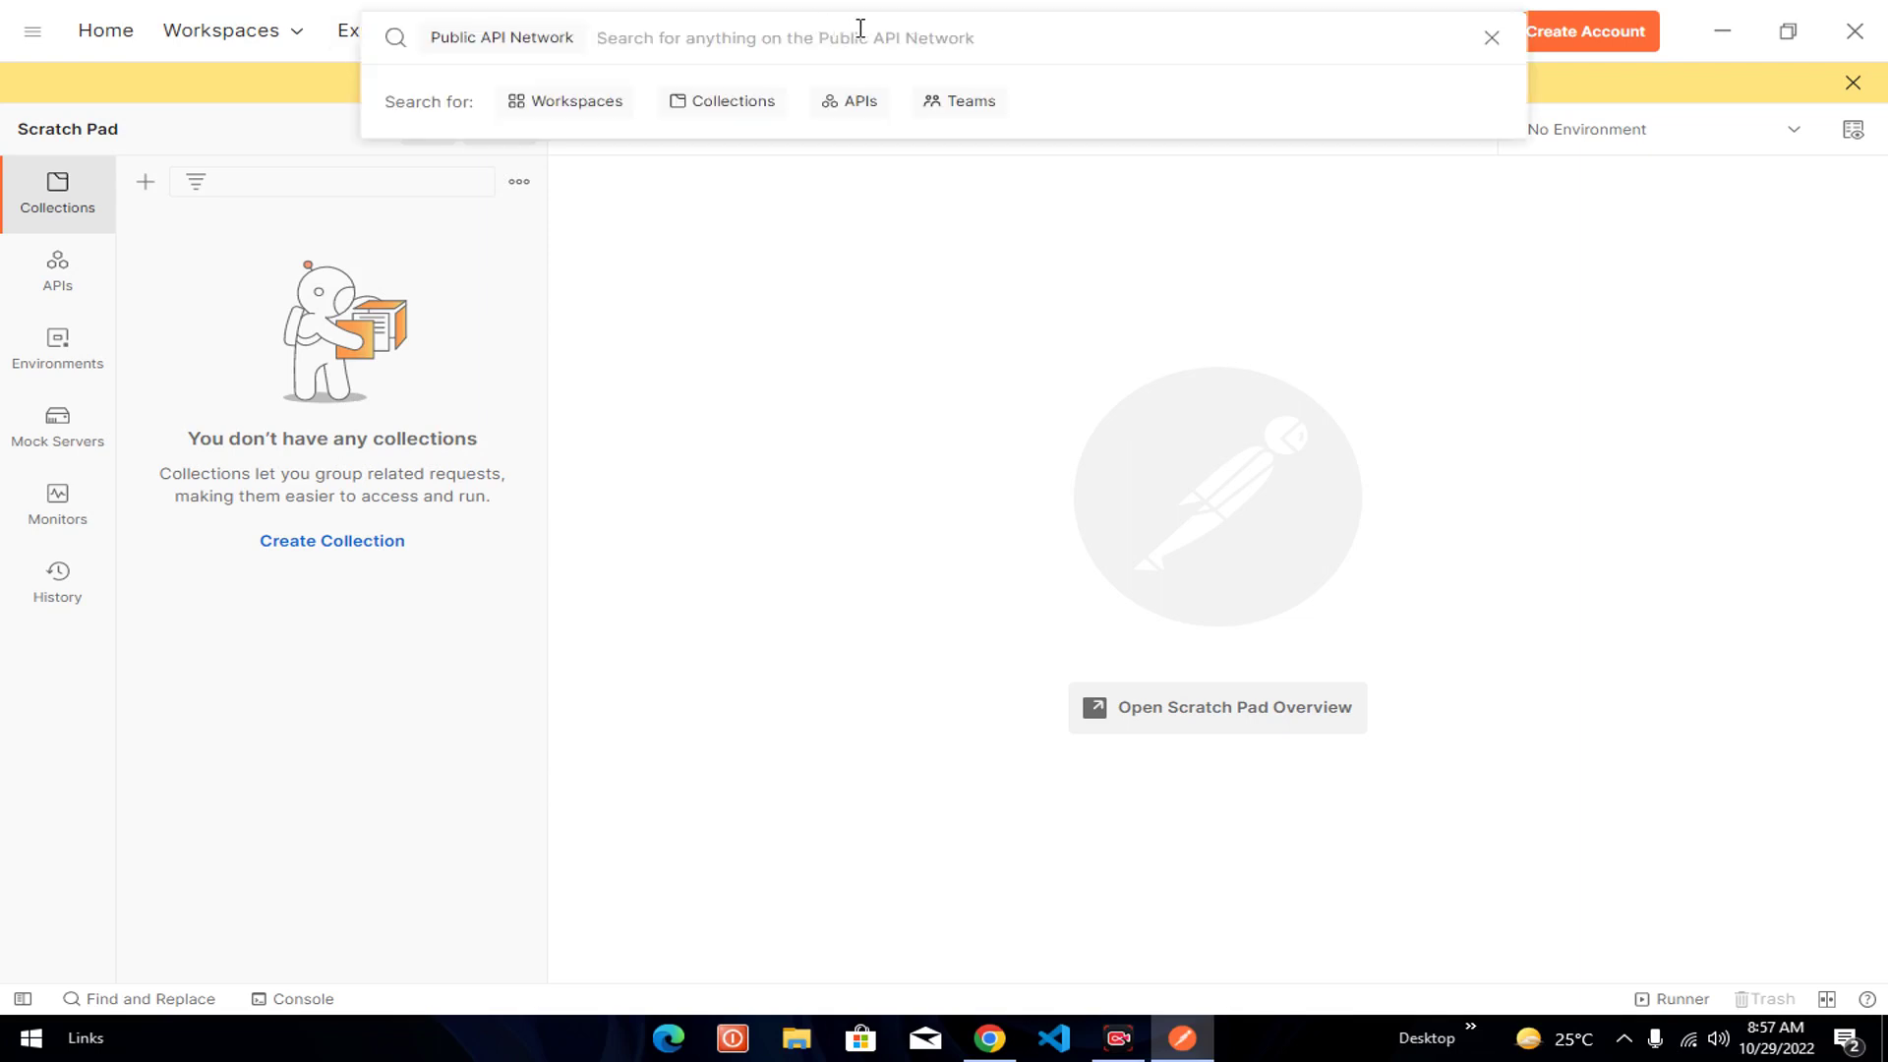
click(1492, 37)
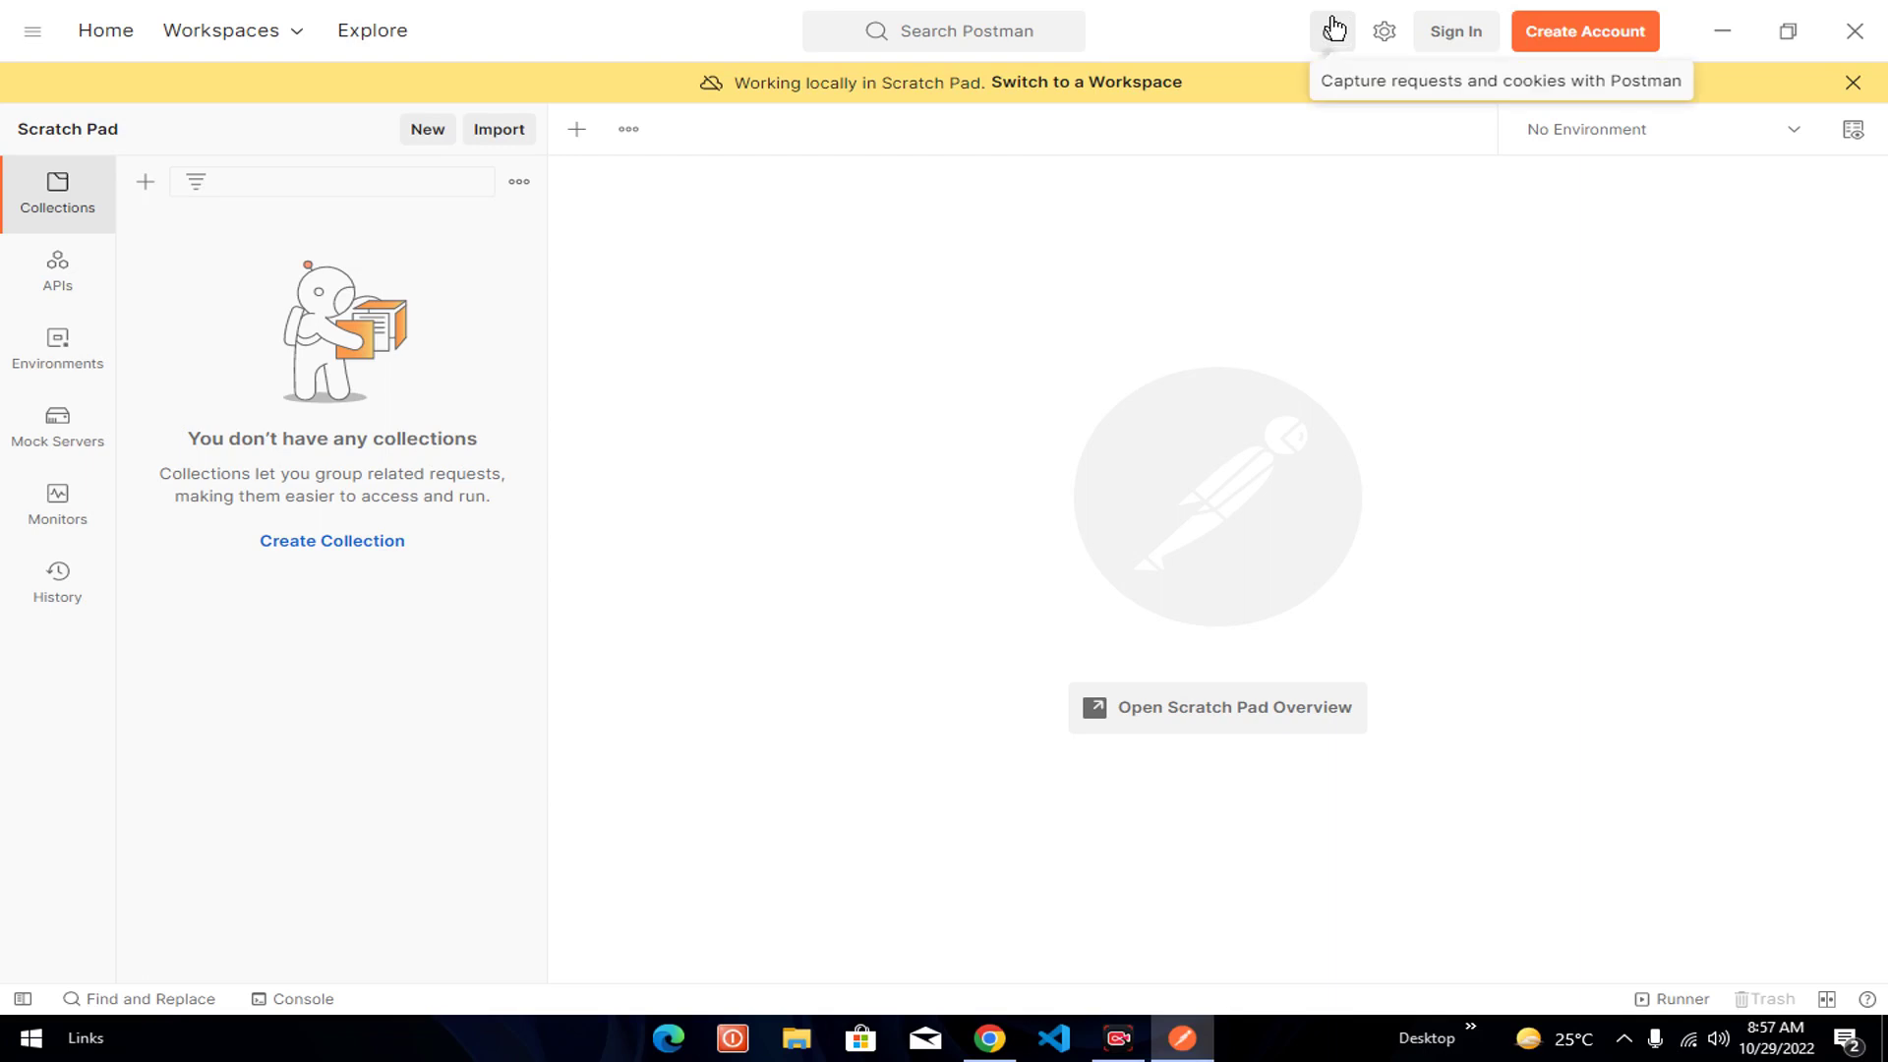
- Open Postman's settings and review the General options for requests, headers, user interface and editor
click(1384, 31)
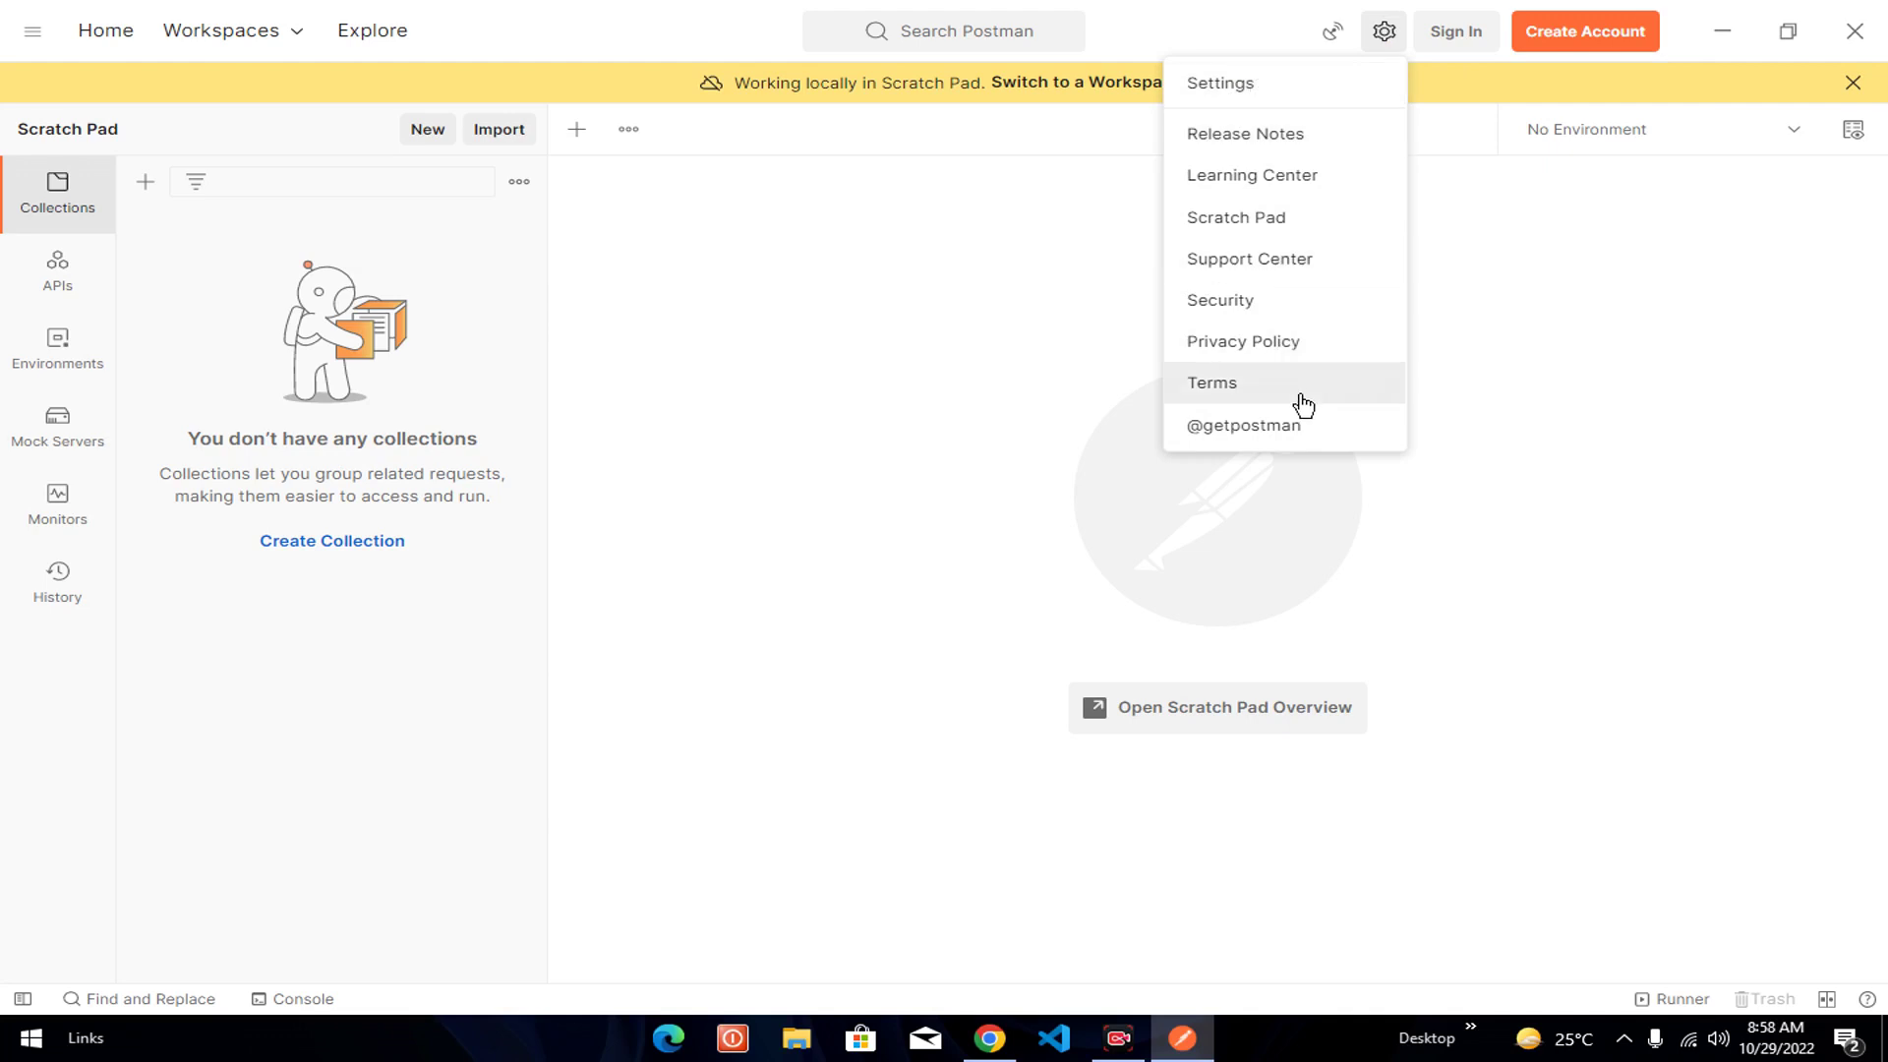
click(1255, 96)
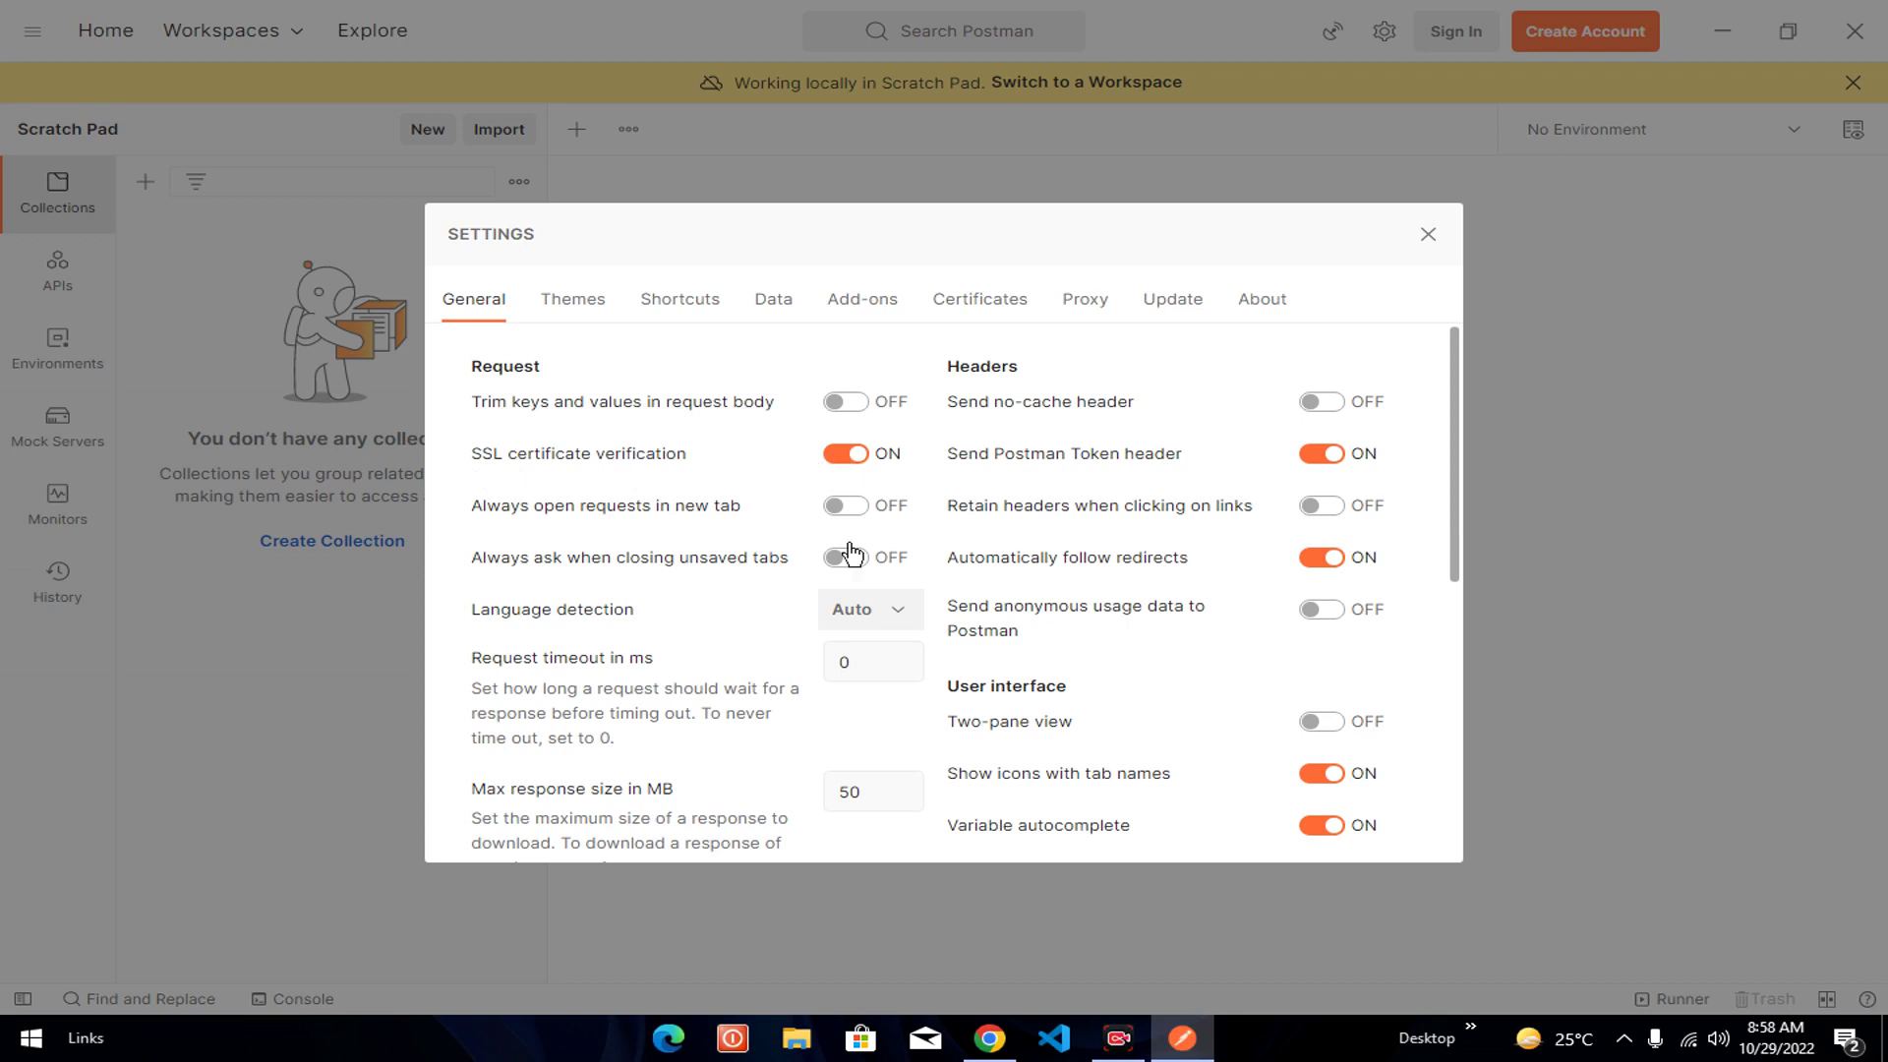
scroll(477, 575, down, 5)
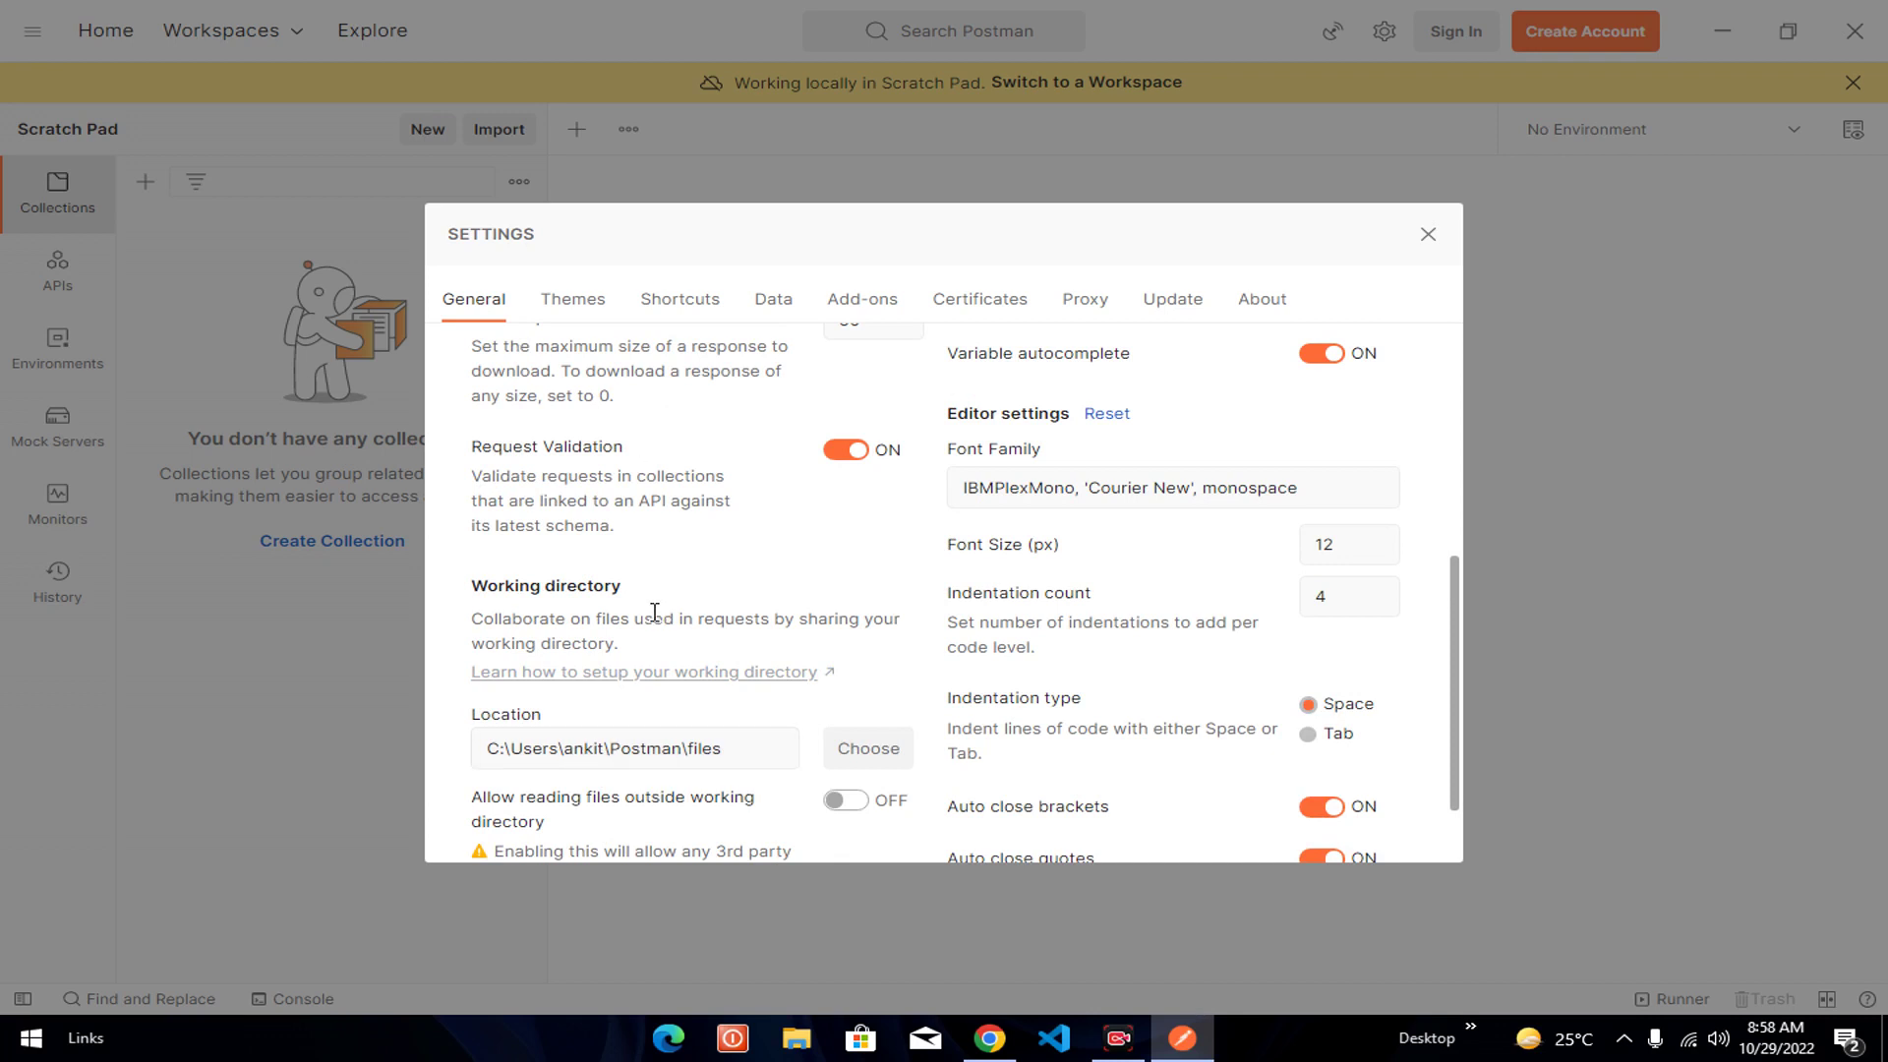
scroll(791, 610, up, 10)
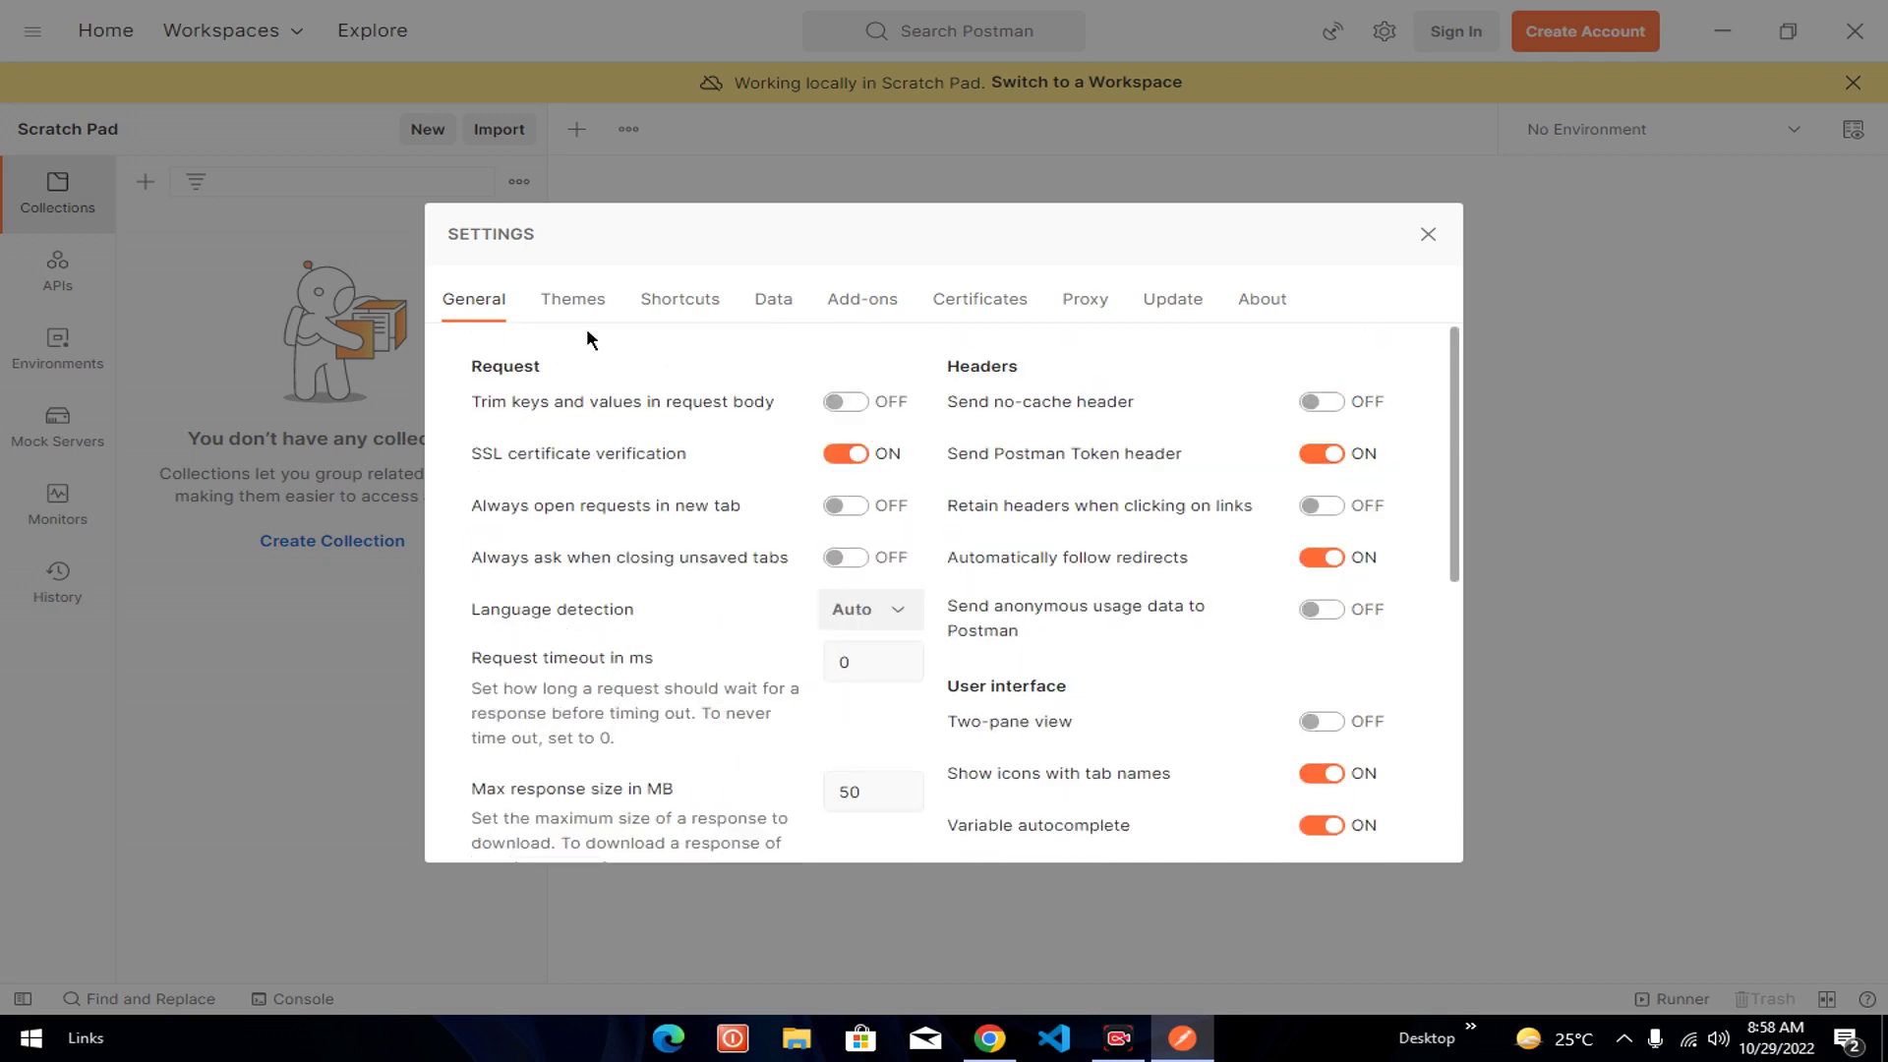
- Try the dark theme for the Postman app and switch back to the light theme
click(575, 307)
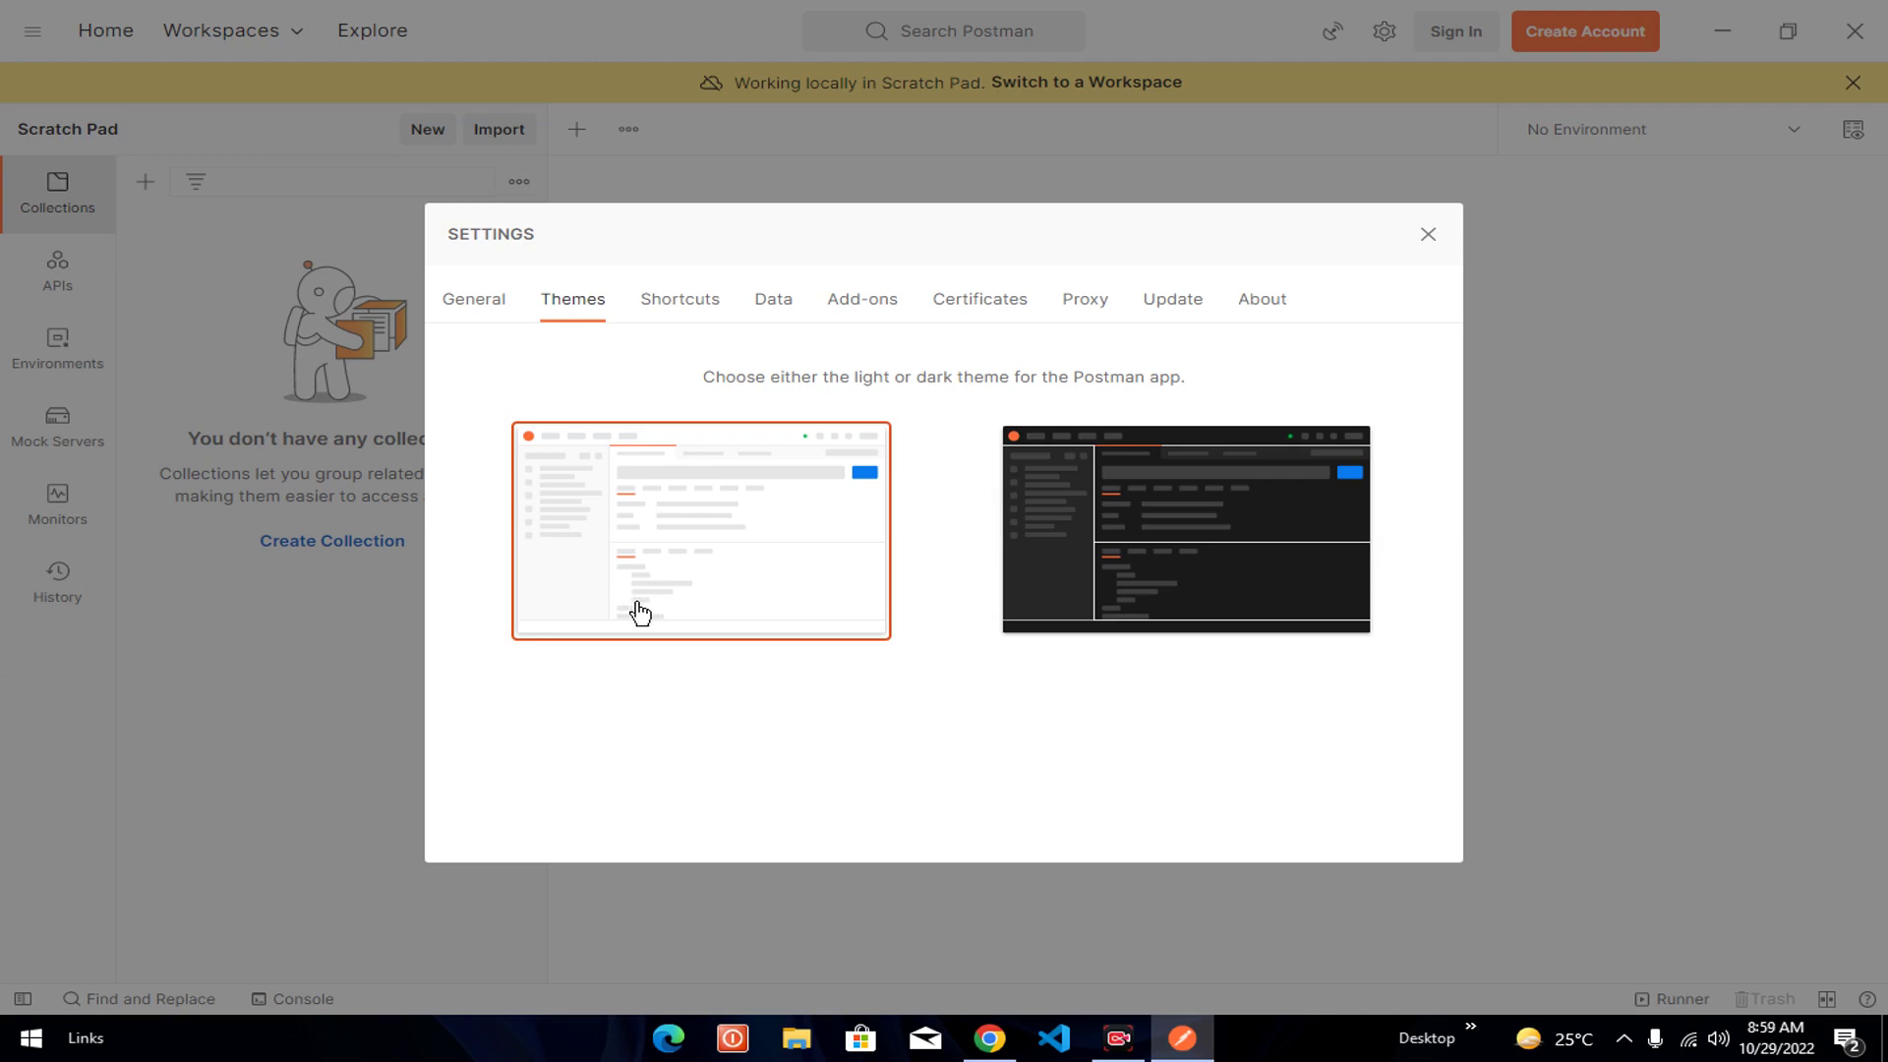
click(1110, 534)
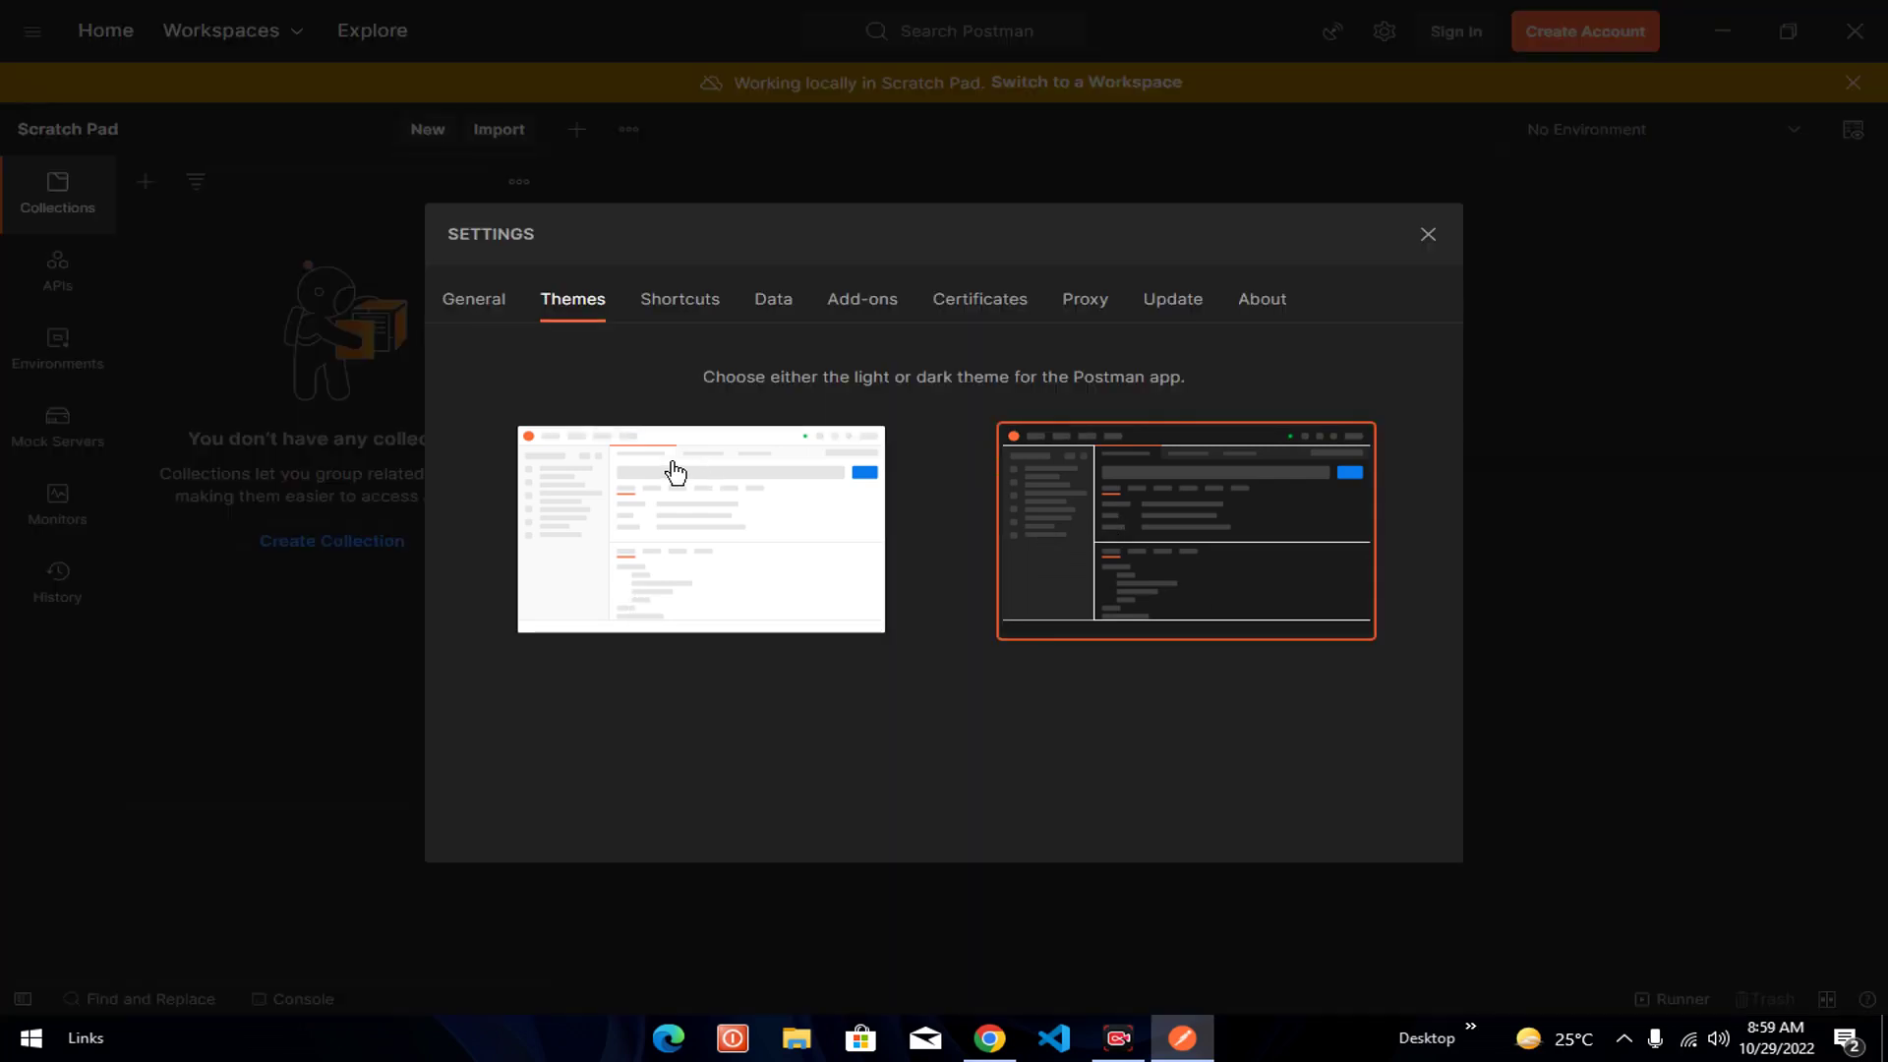
click(769, 479)
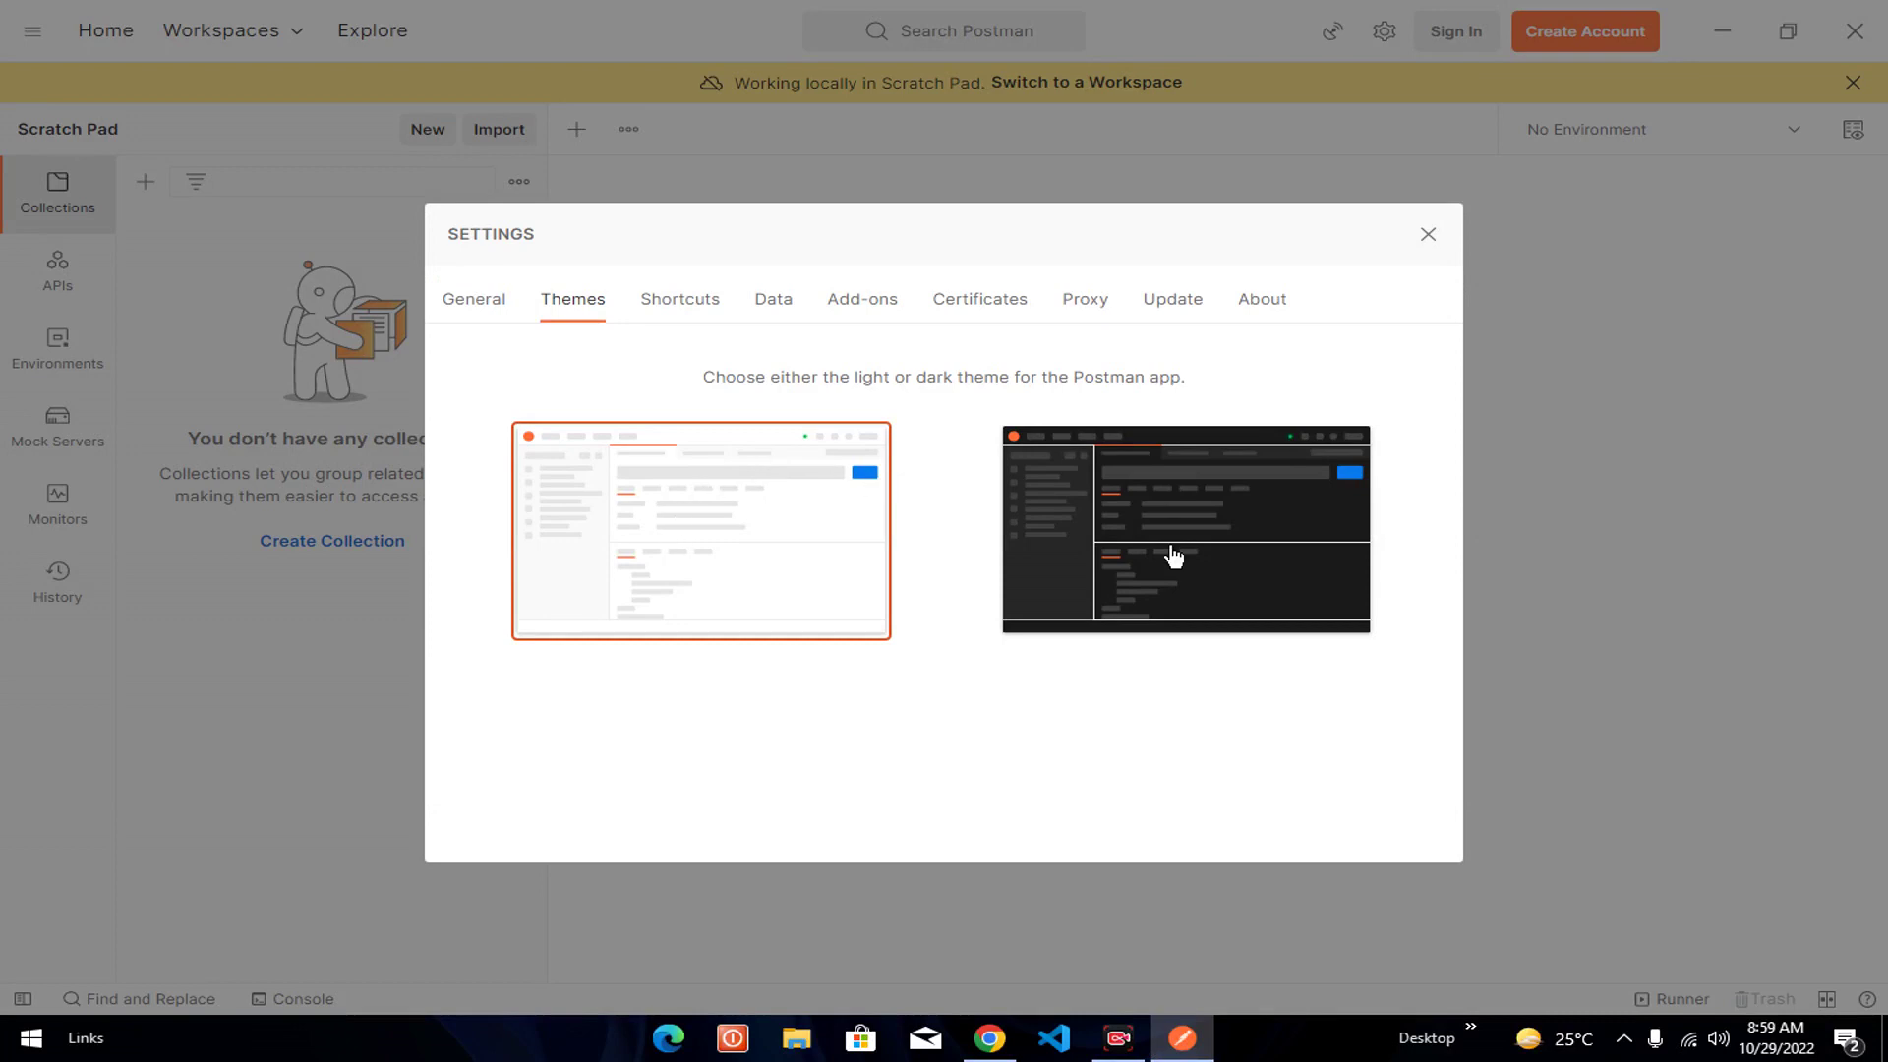
click(1208, 529)
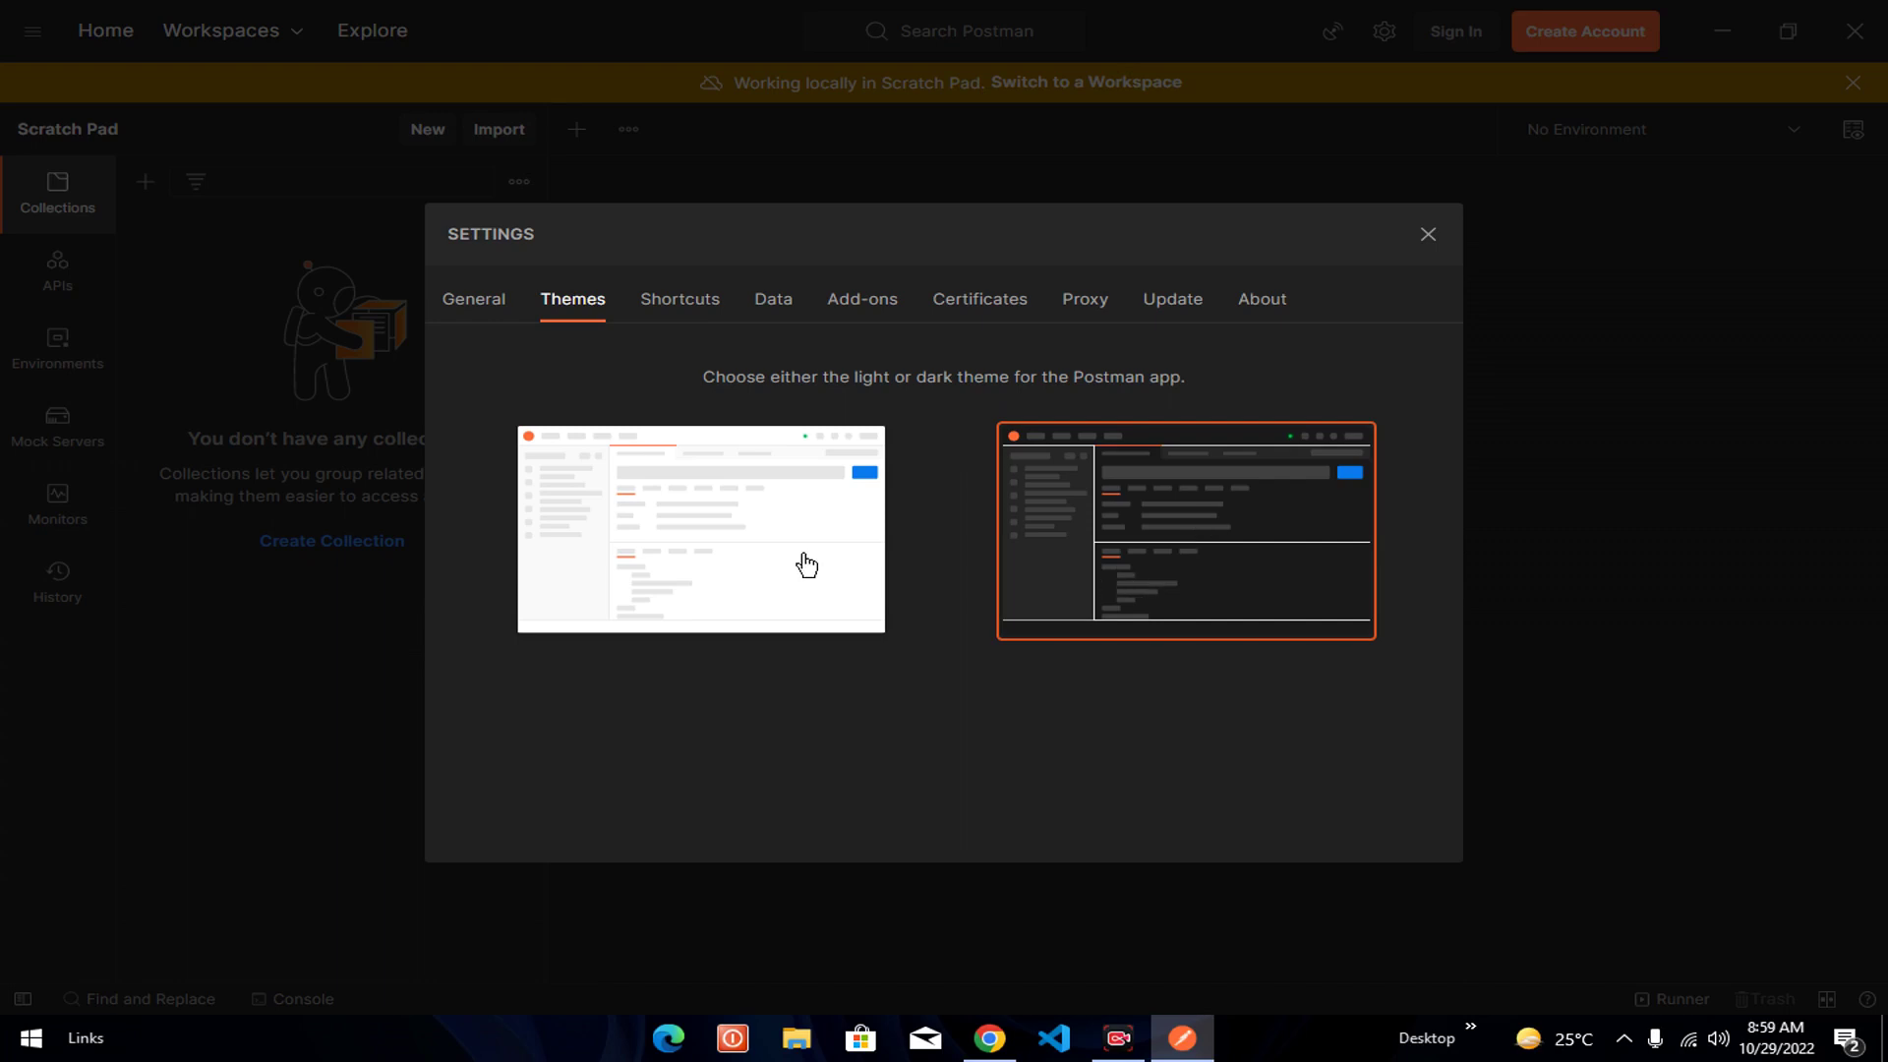
click(680, 509)
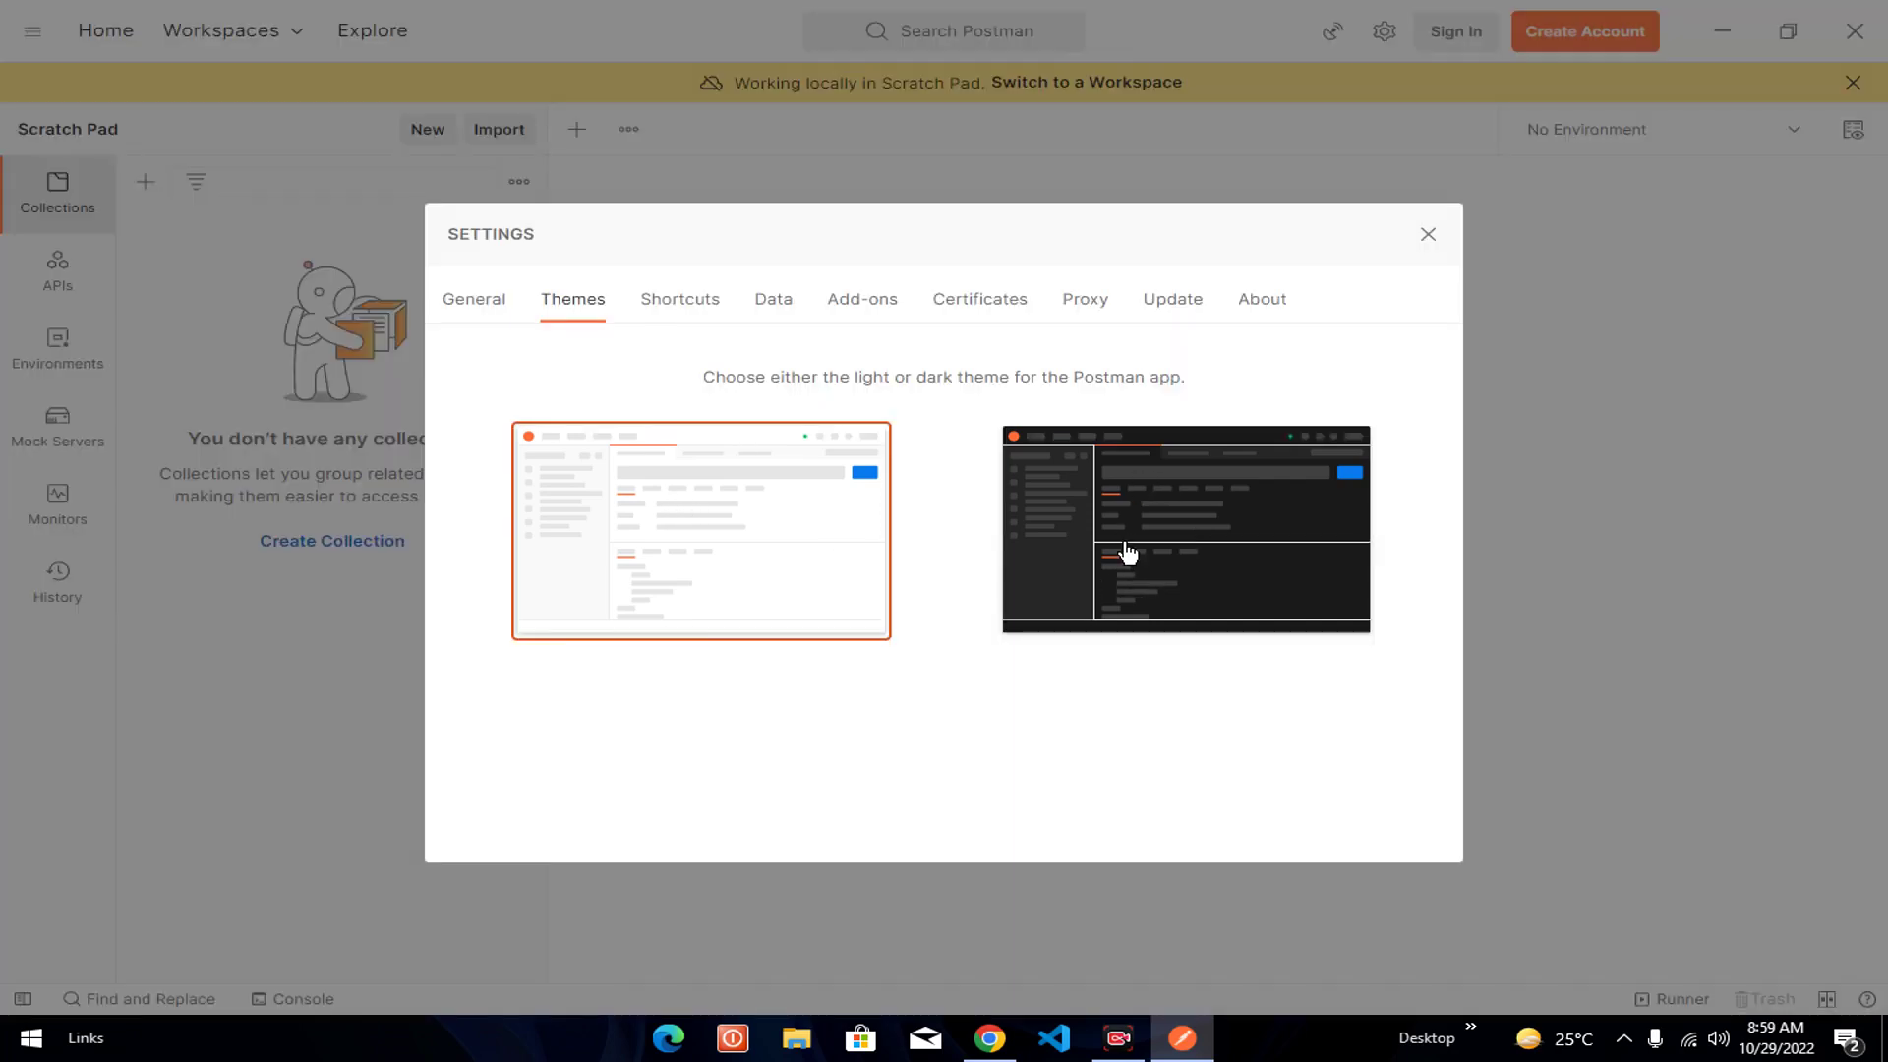
- Review the keyboard shortcuts in the settings, highlighting the entries for opening a new tab and closing a tab
click(697, 299)
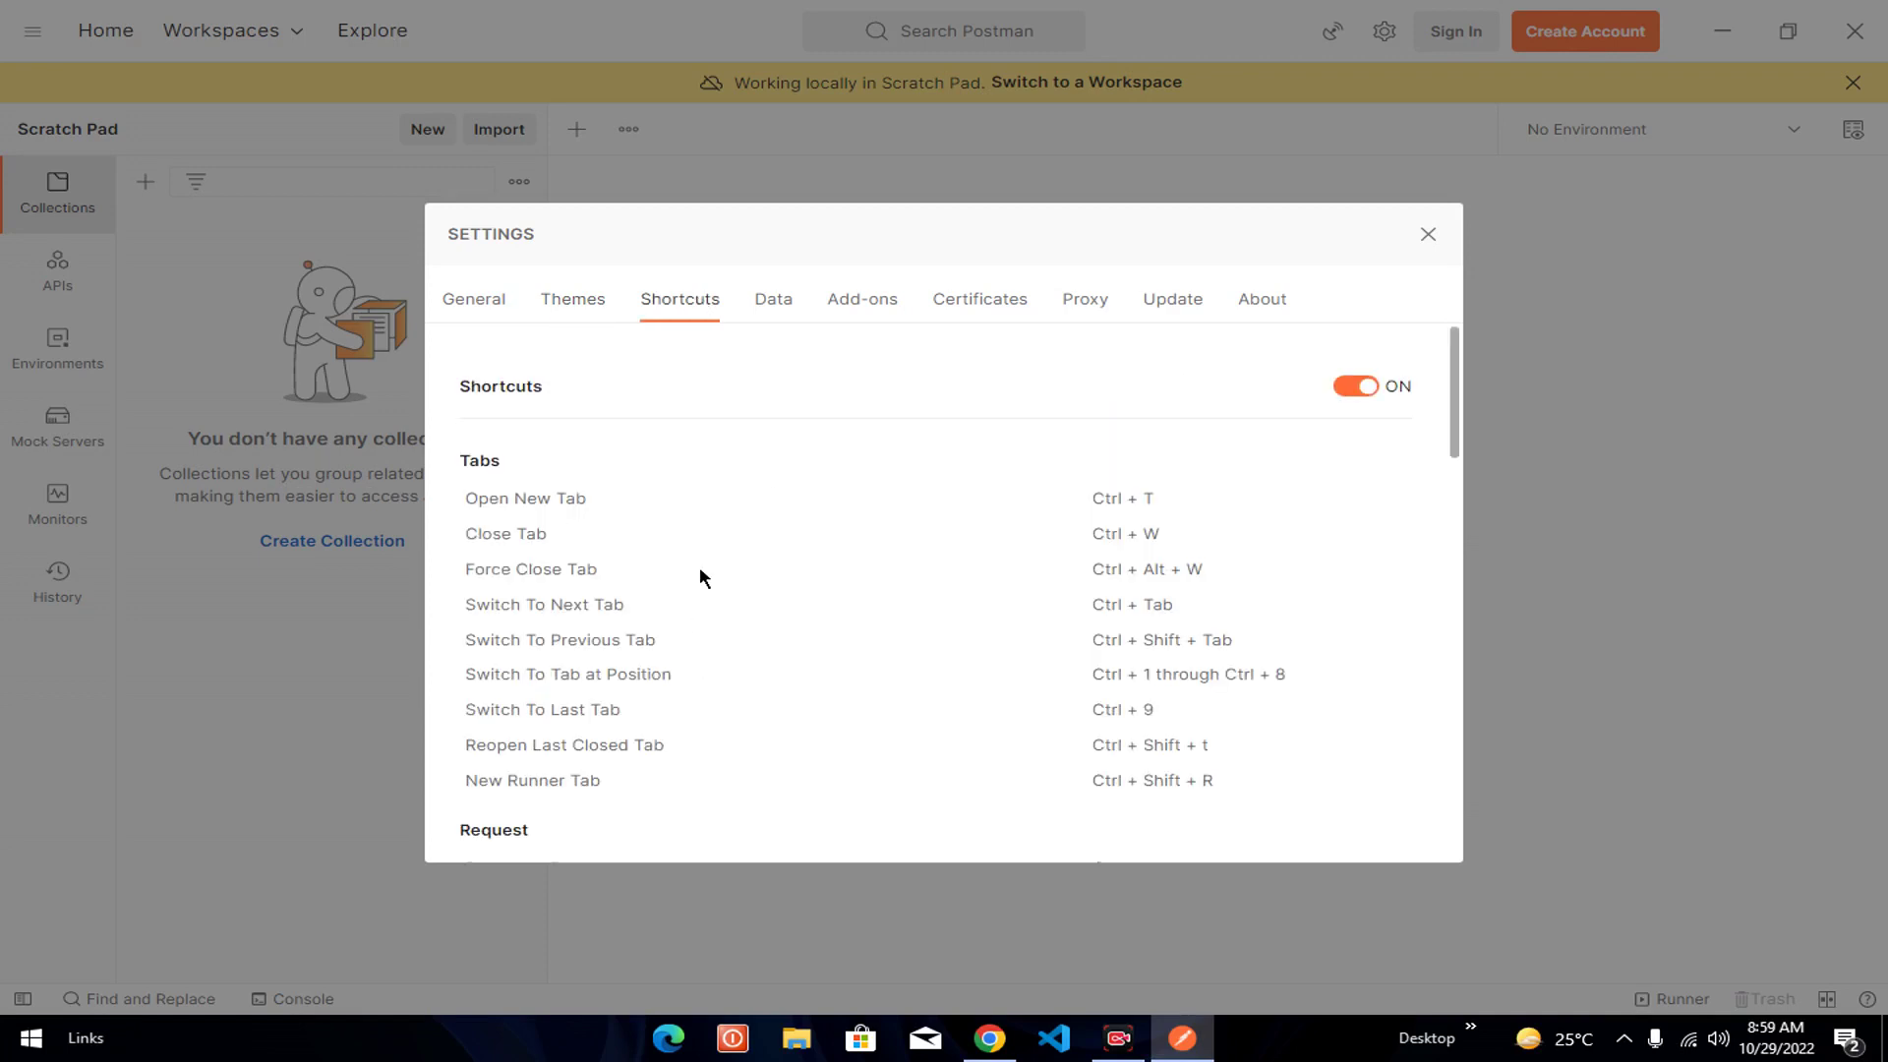
scroll(689, 531, down, 2)
scroll(983, 501, up, 2)
drag(1179, 498, 1103, 497)
drag(590, 498, 490, 499)
drag(1170, 544, 469, 538)
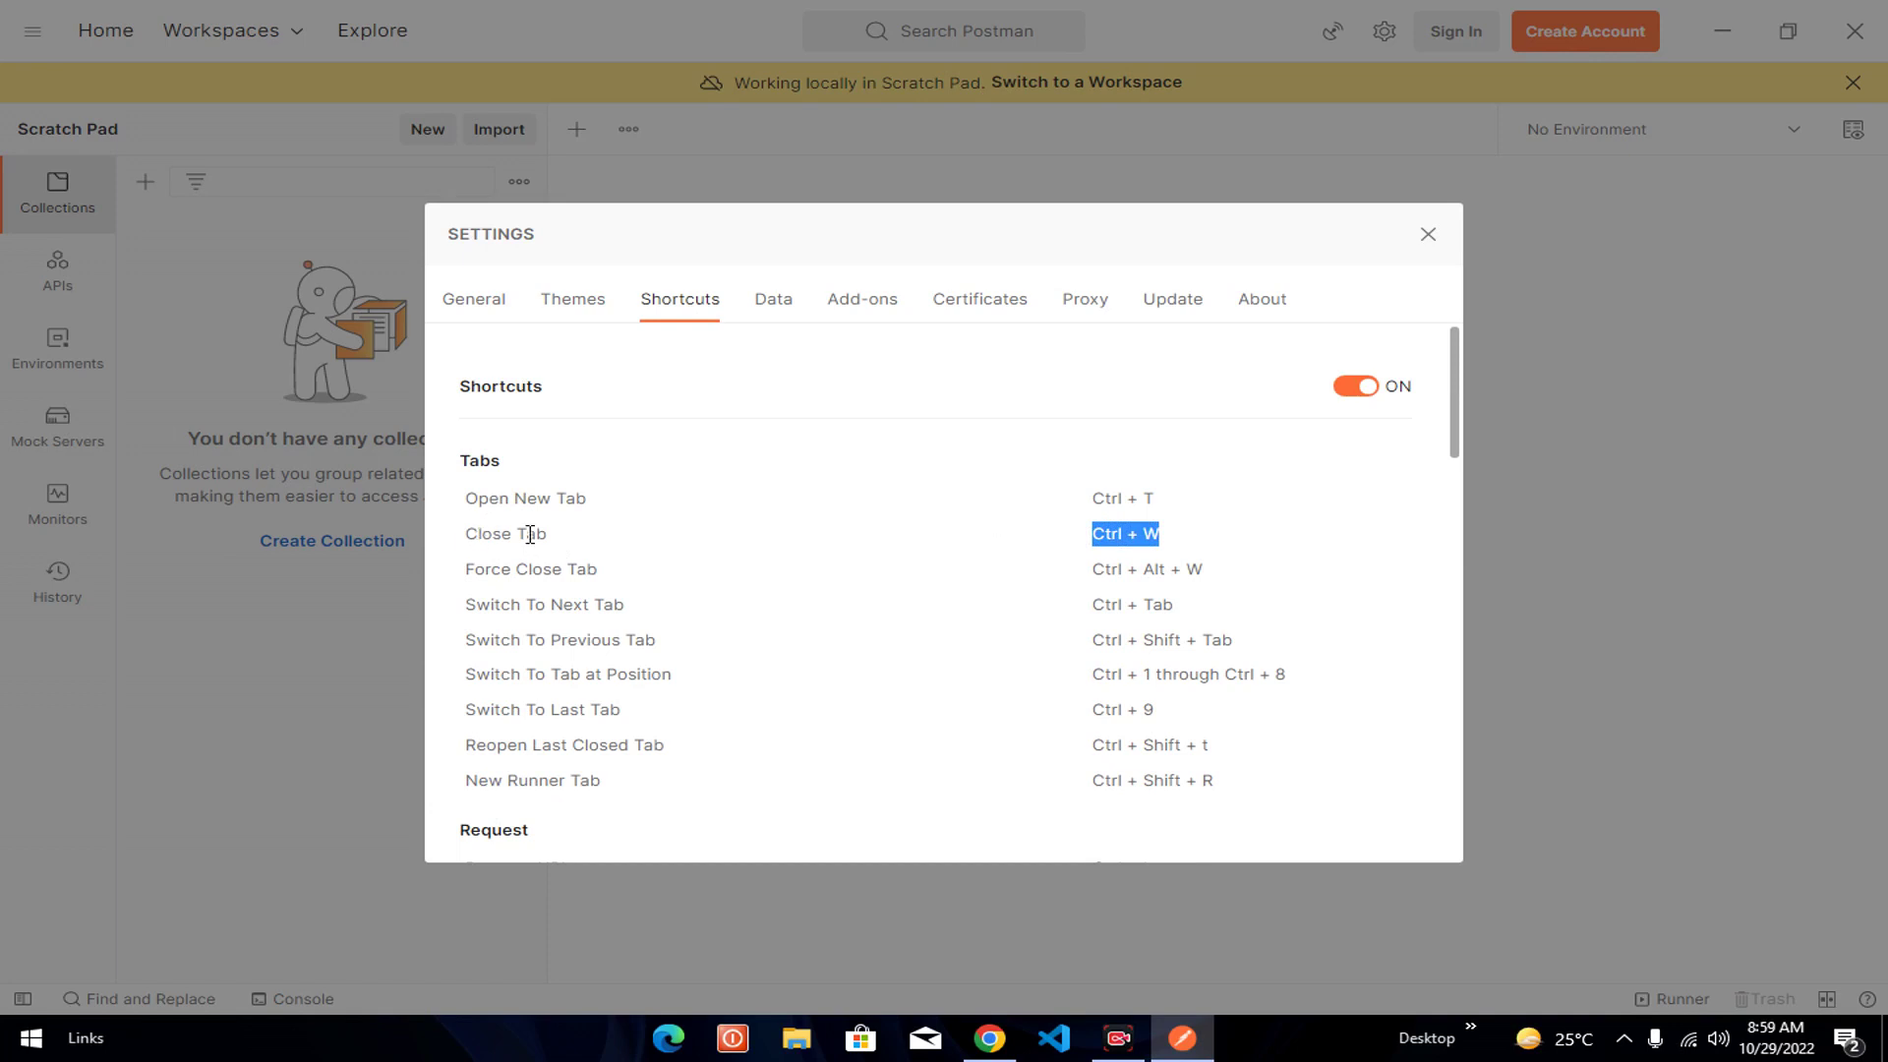
- Review the remaining keyboard shortcuts for requests, sidebar, interface and windows, highlighting the entries for Request URL and Search Sidebar
click(531, 536)
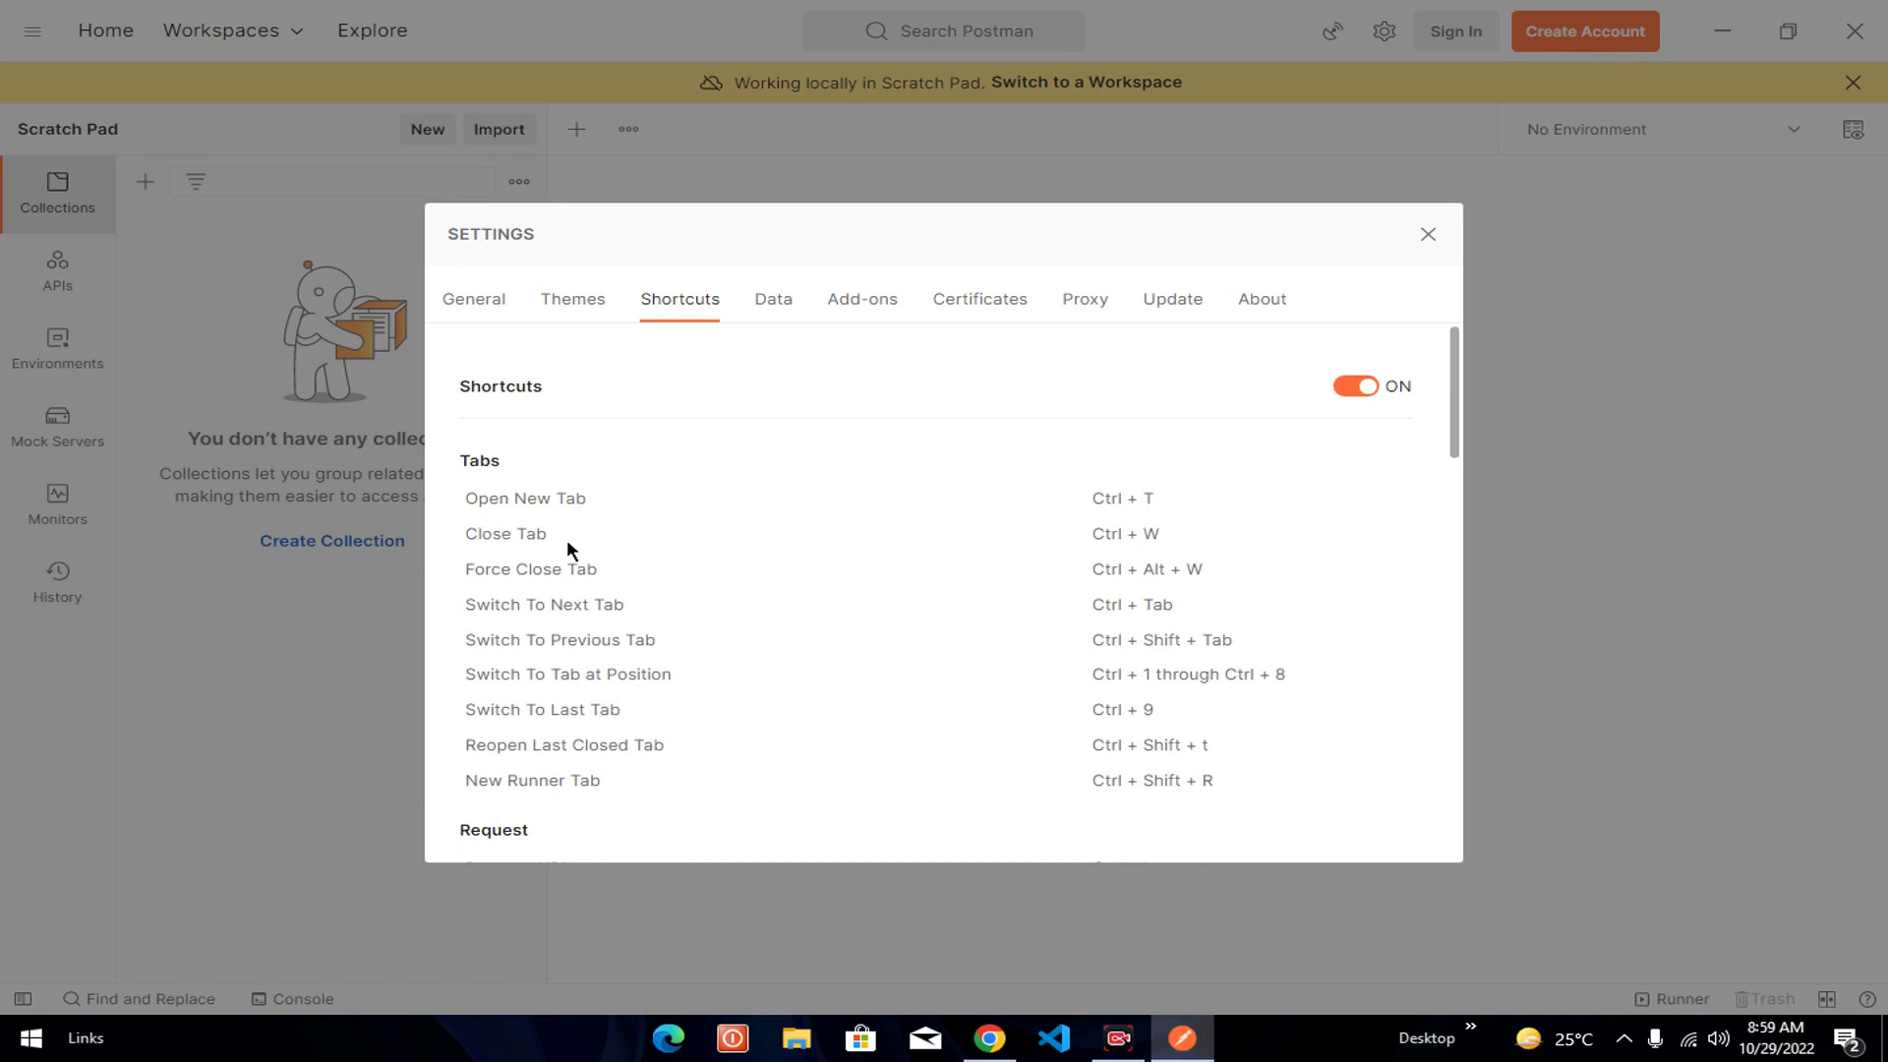
scroll(660, 639, down, 5)
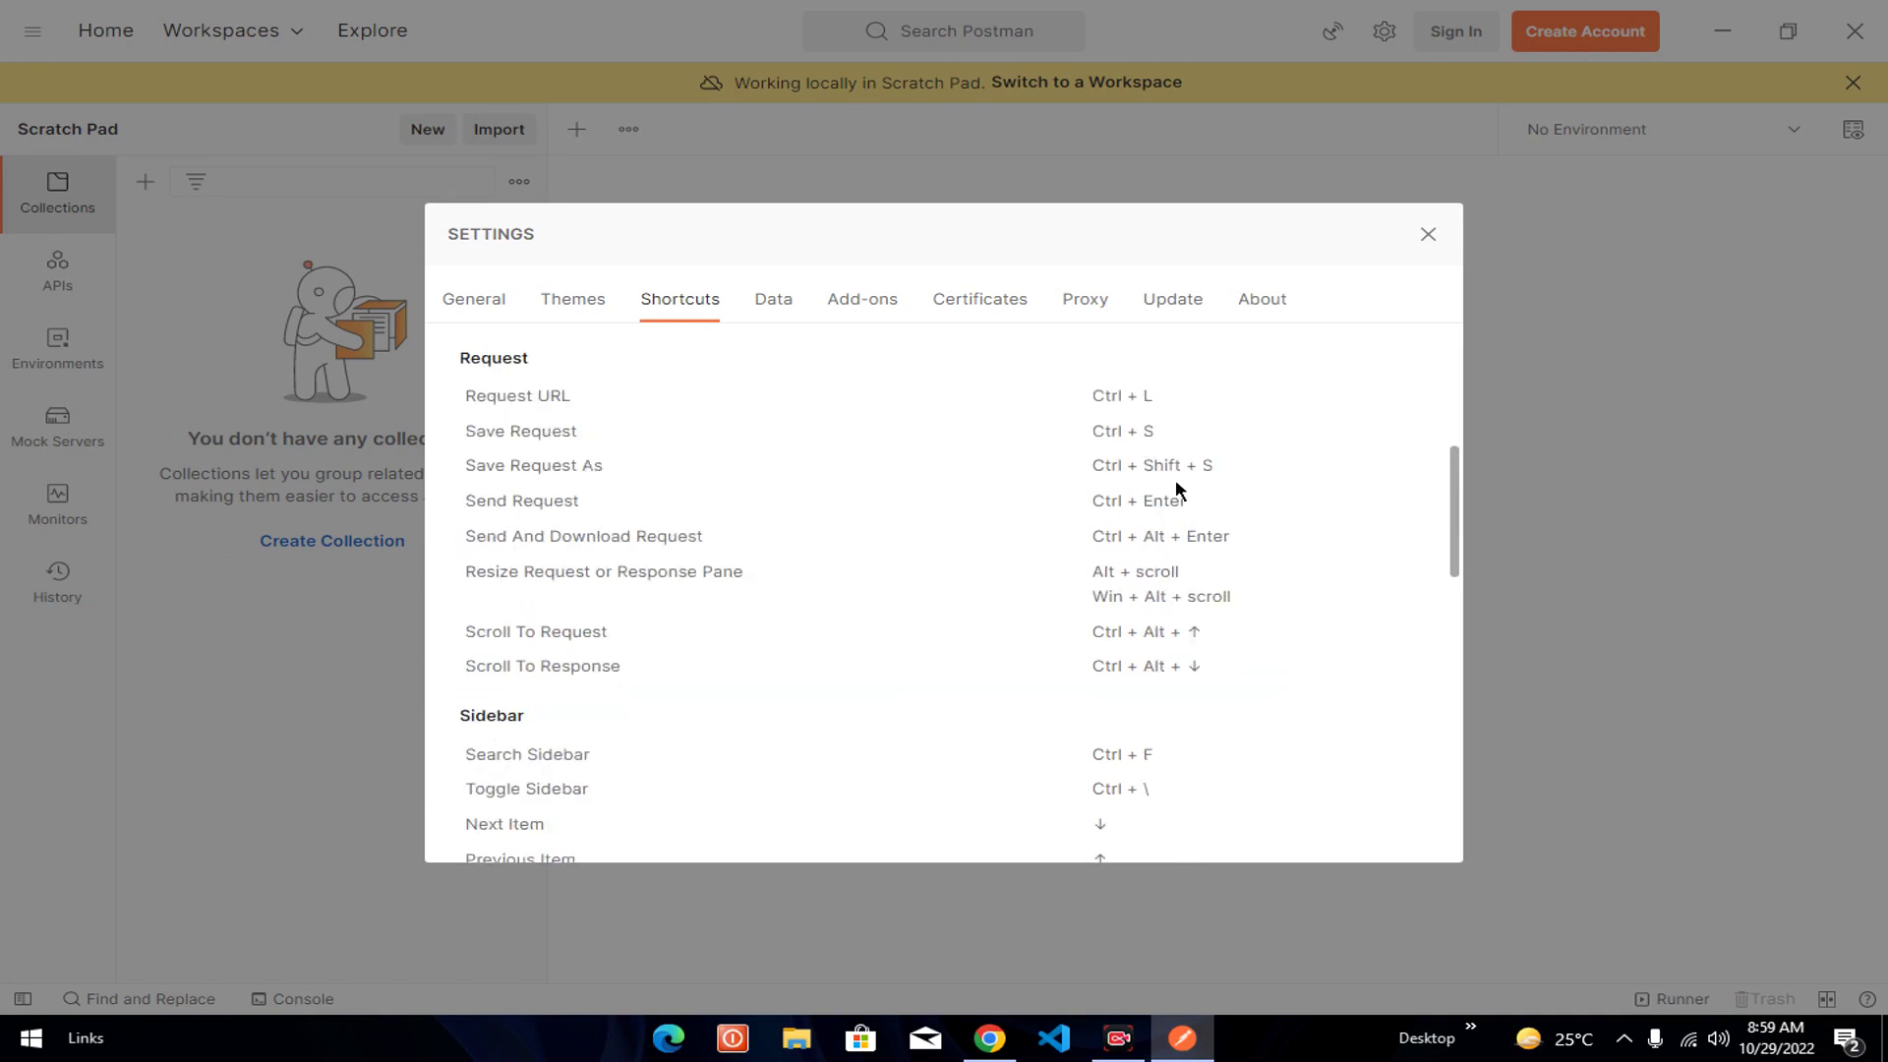
drag(1160, 397, 1089, 396)
scroll(584, 649, down, 3)
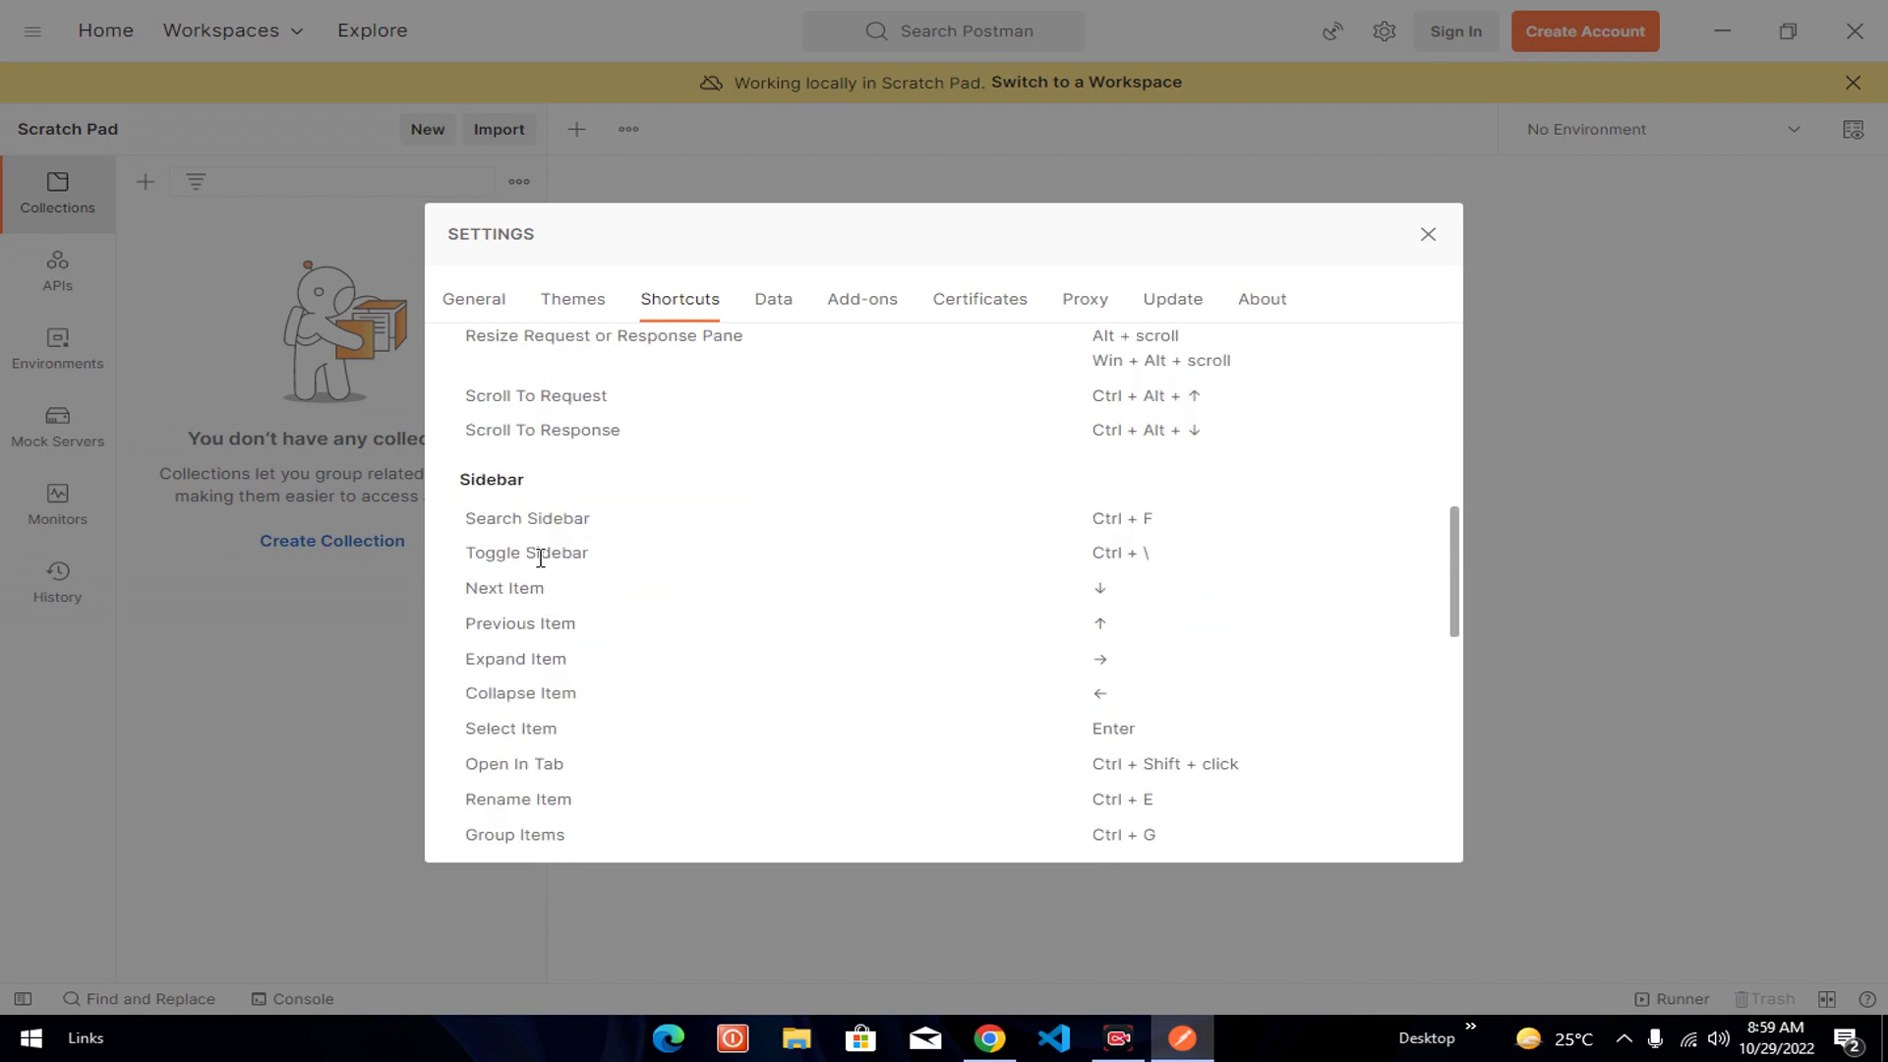
drag(1172, 515, 1086, 522)
drag(567, 514, 488, 524)
scroll(658, 590, down, 8)
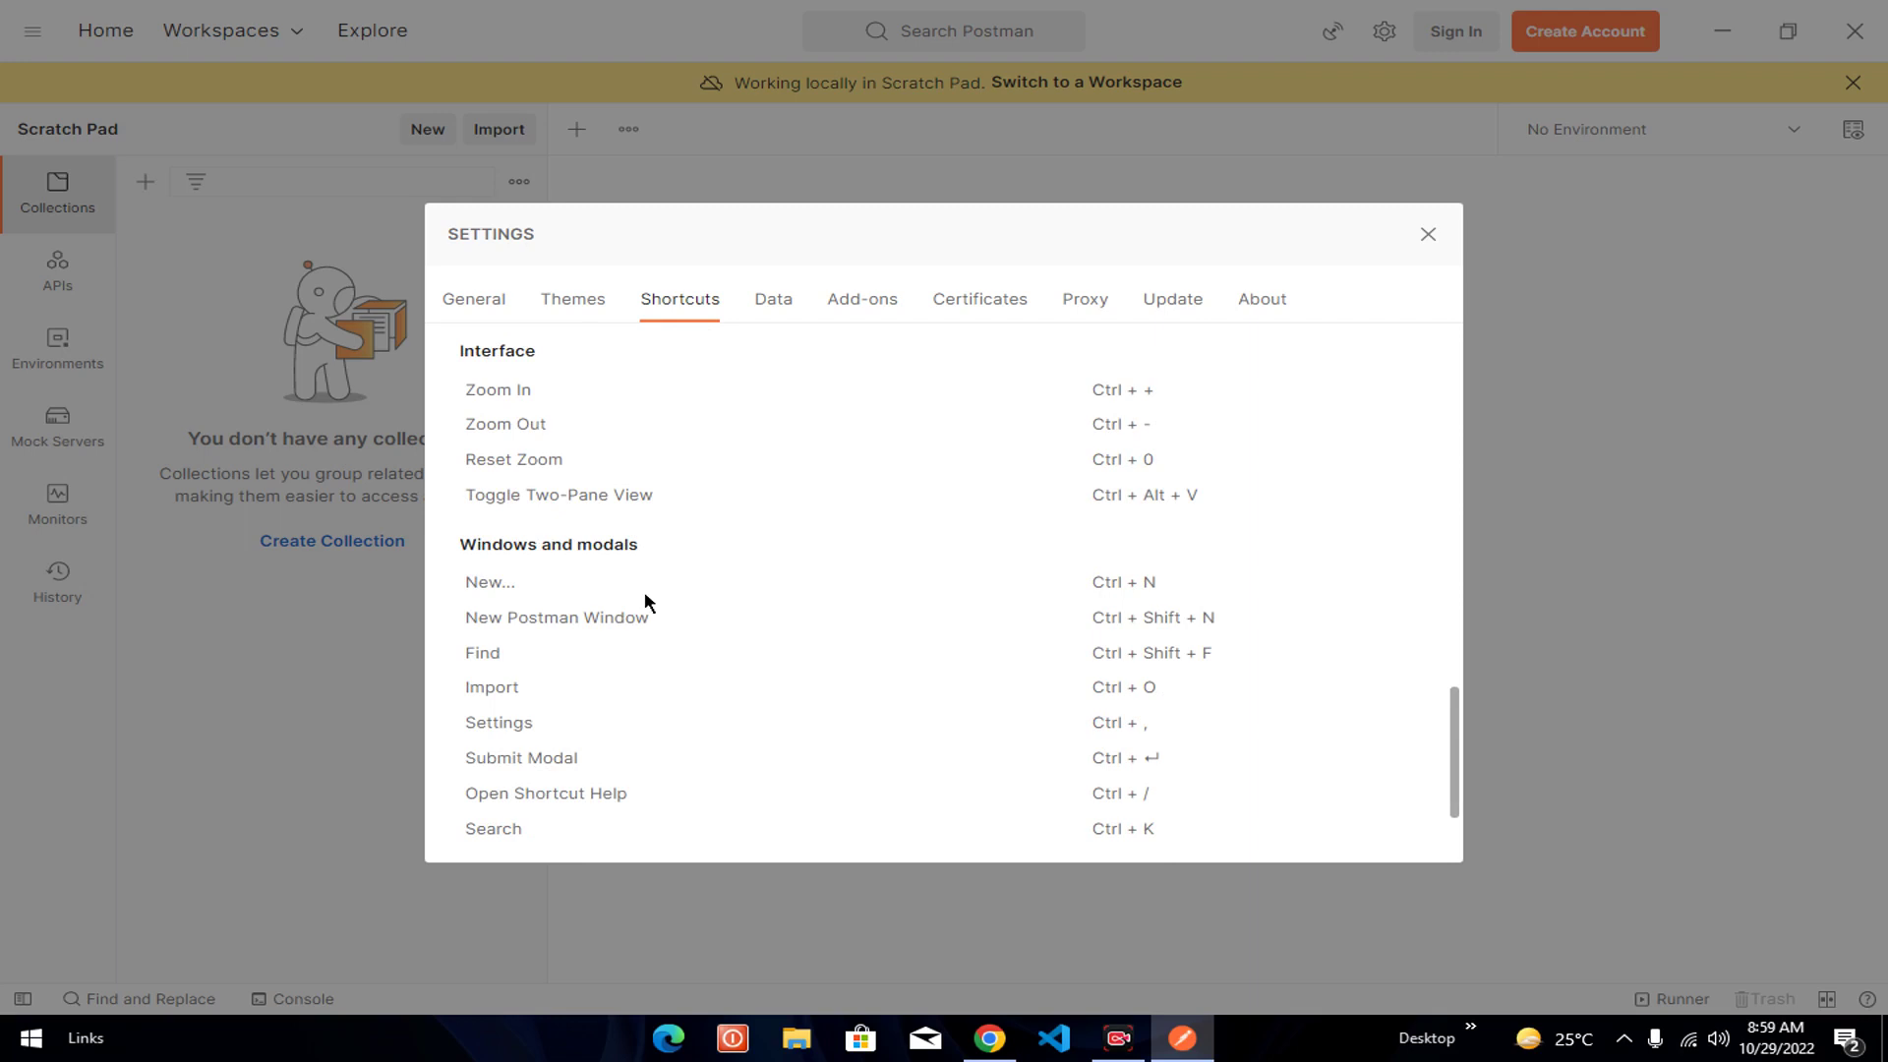
scroll(653, 606, down, 2)
scroll(639, 602, up, 10)
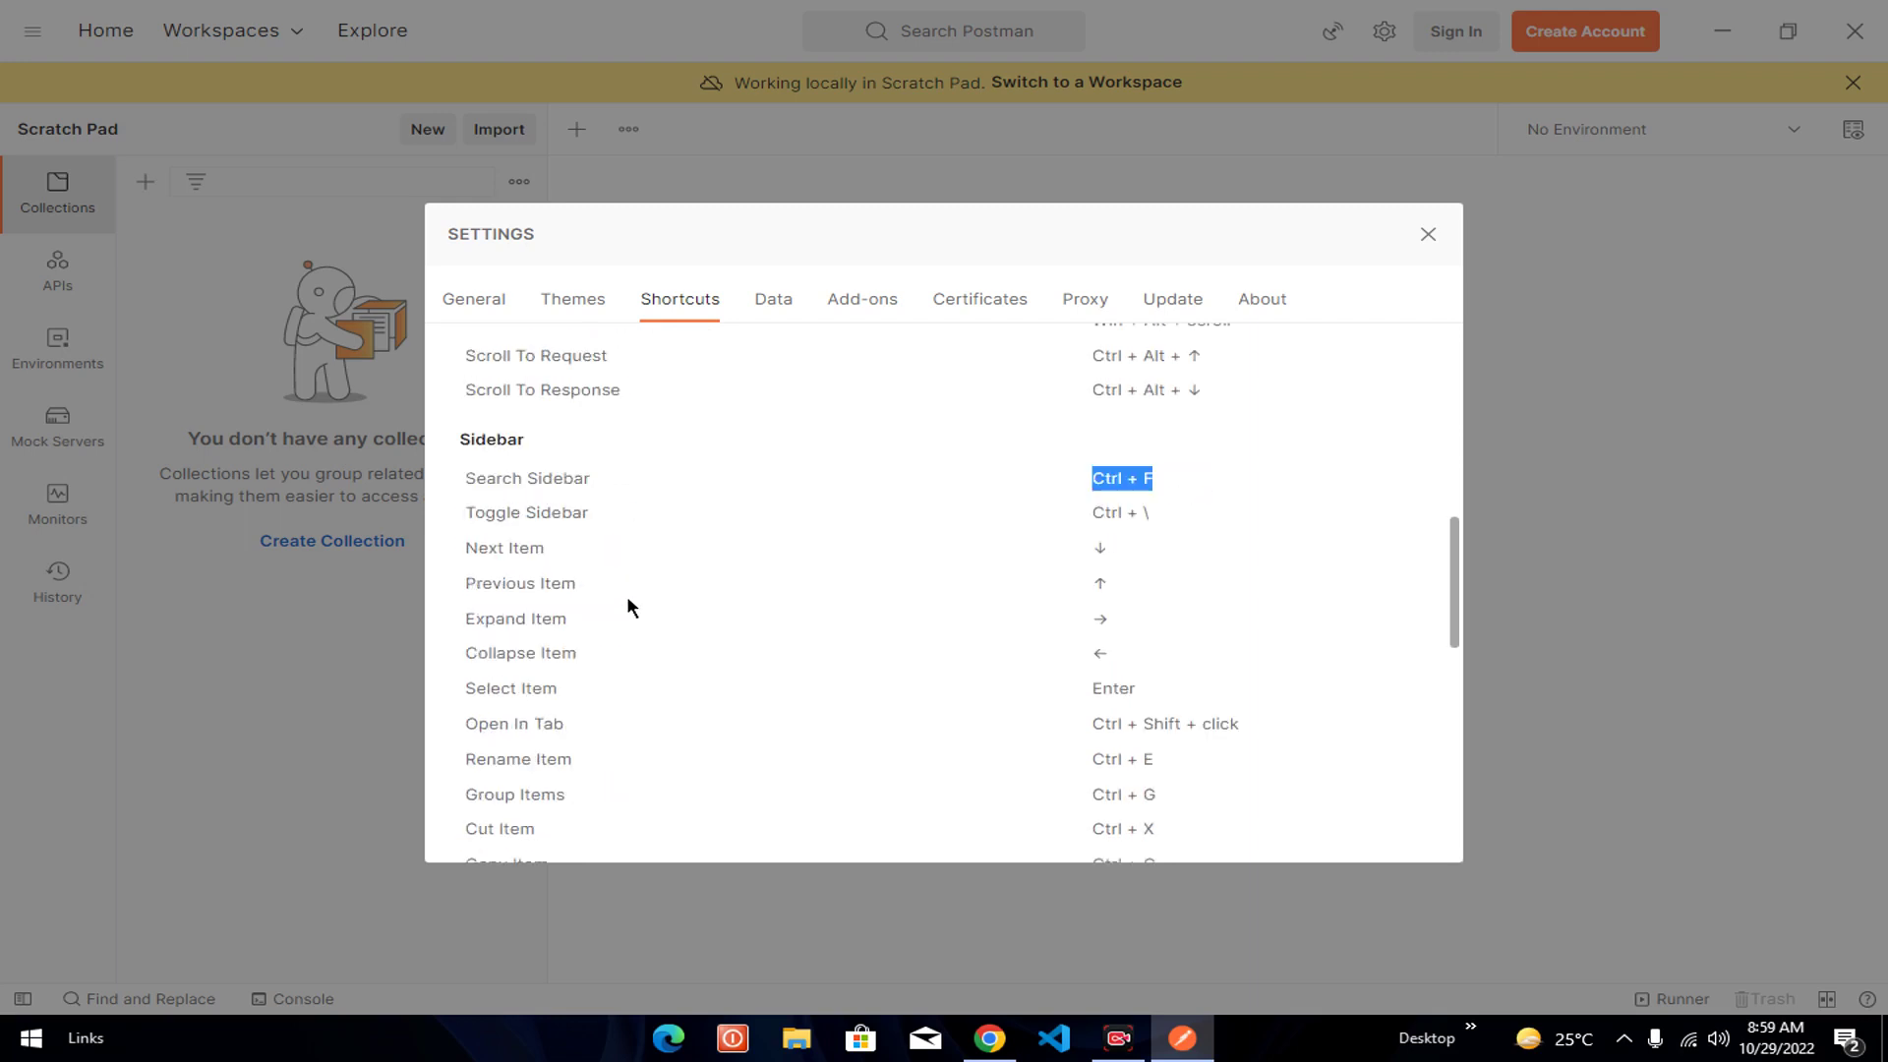
- Look through the Data, Add-ons, Certificates, Proxy, Update and About settings and close the settings
click(773, 303)
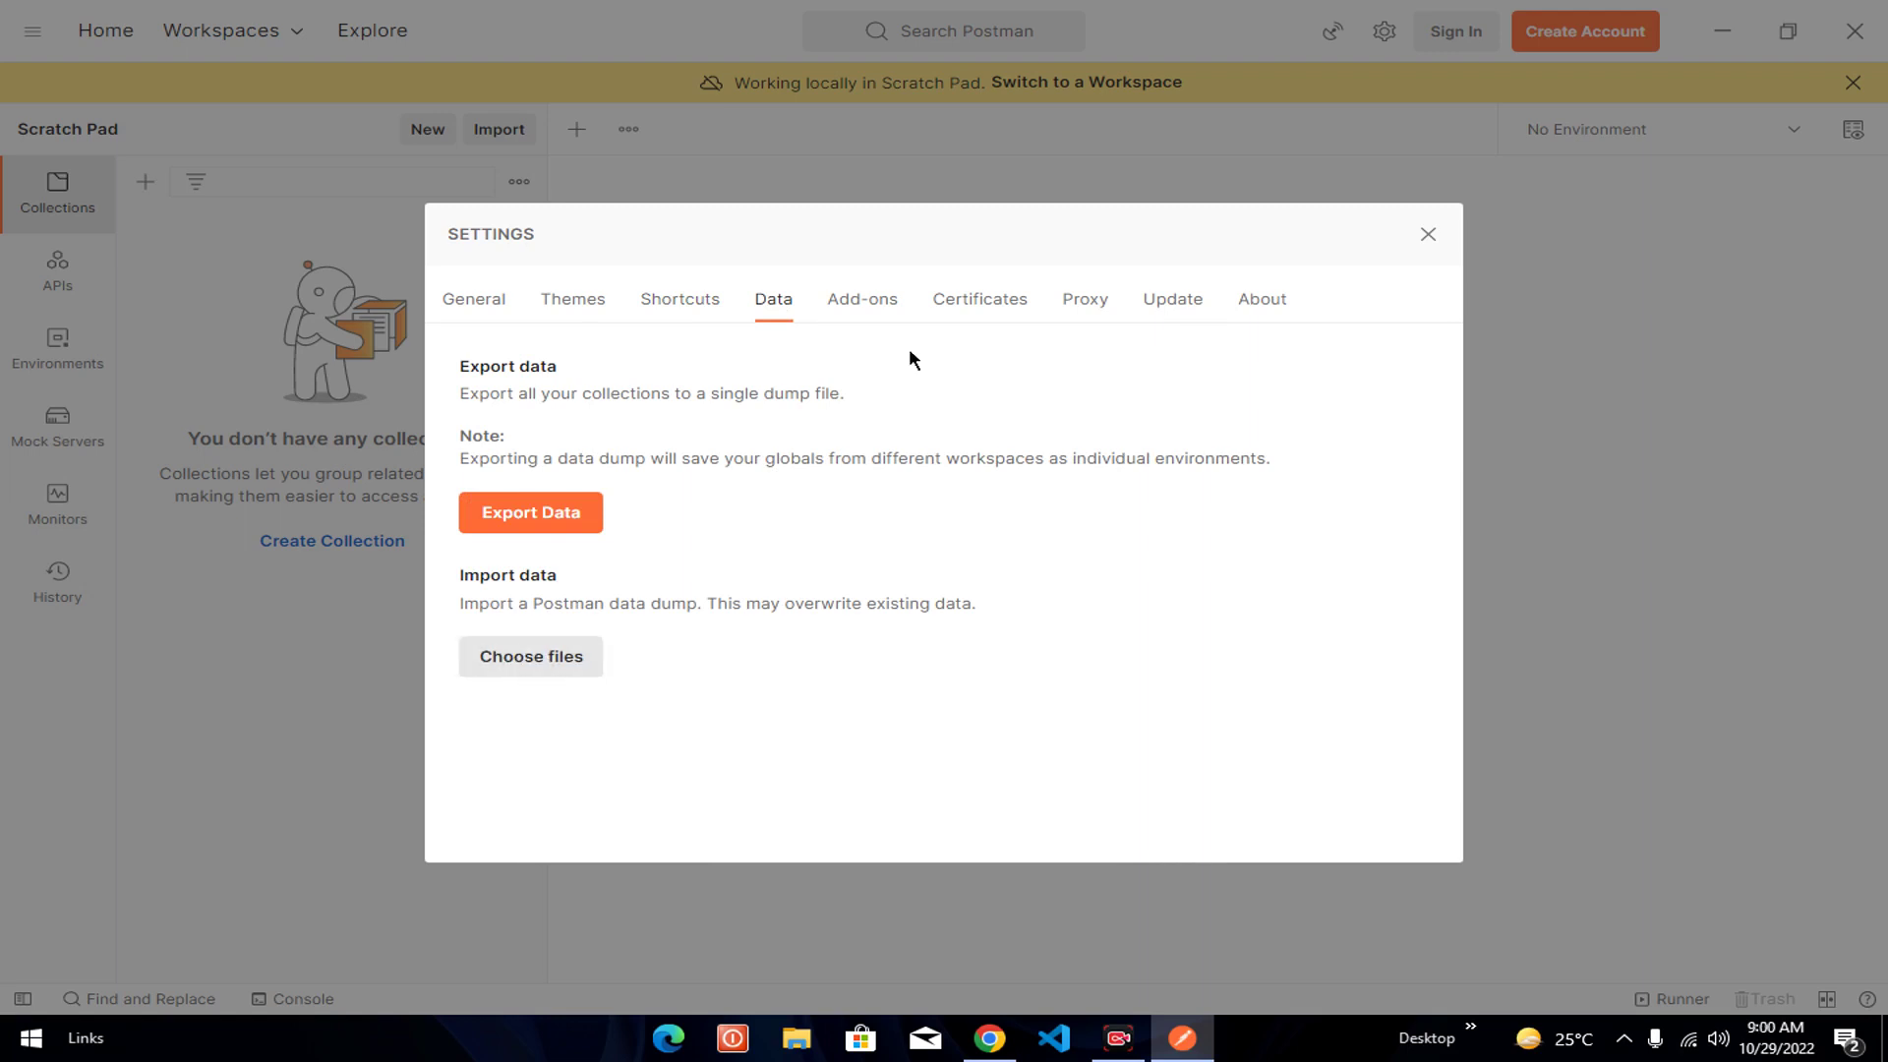
click(847, 303)
click(1044, 312)
click(1084, 306)
click(1165, 307)
click(1261, 301)
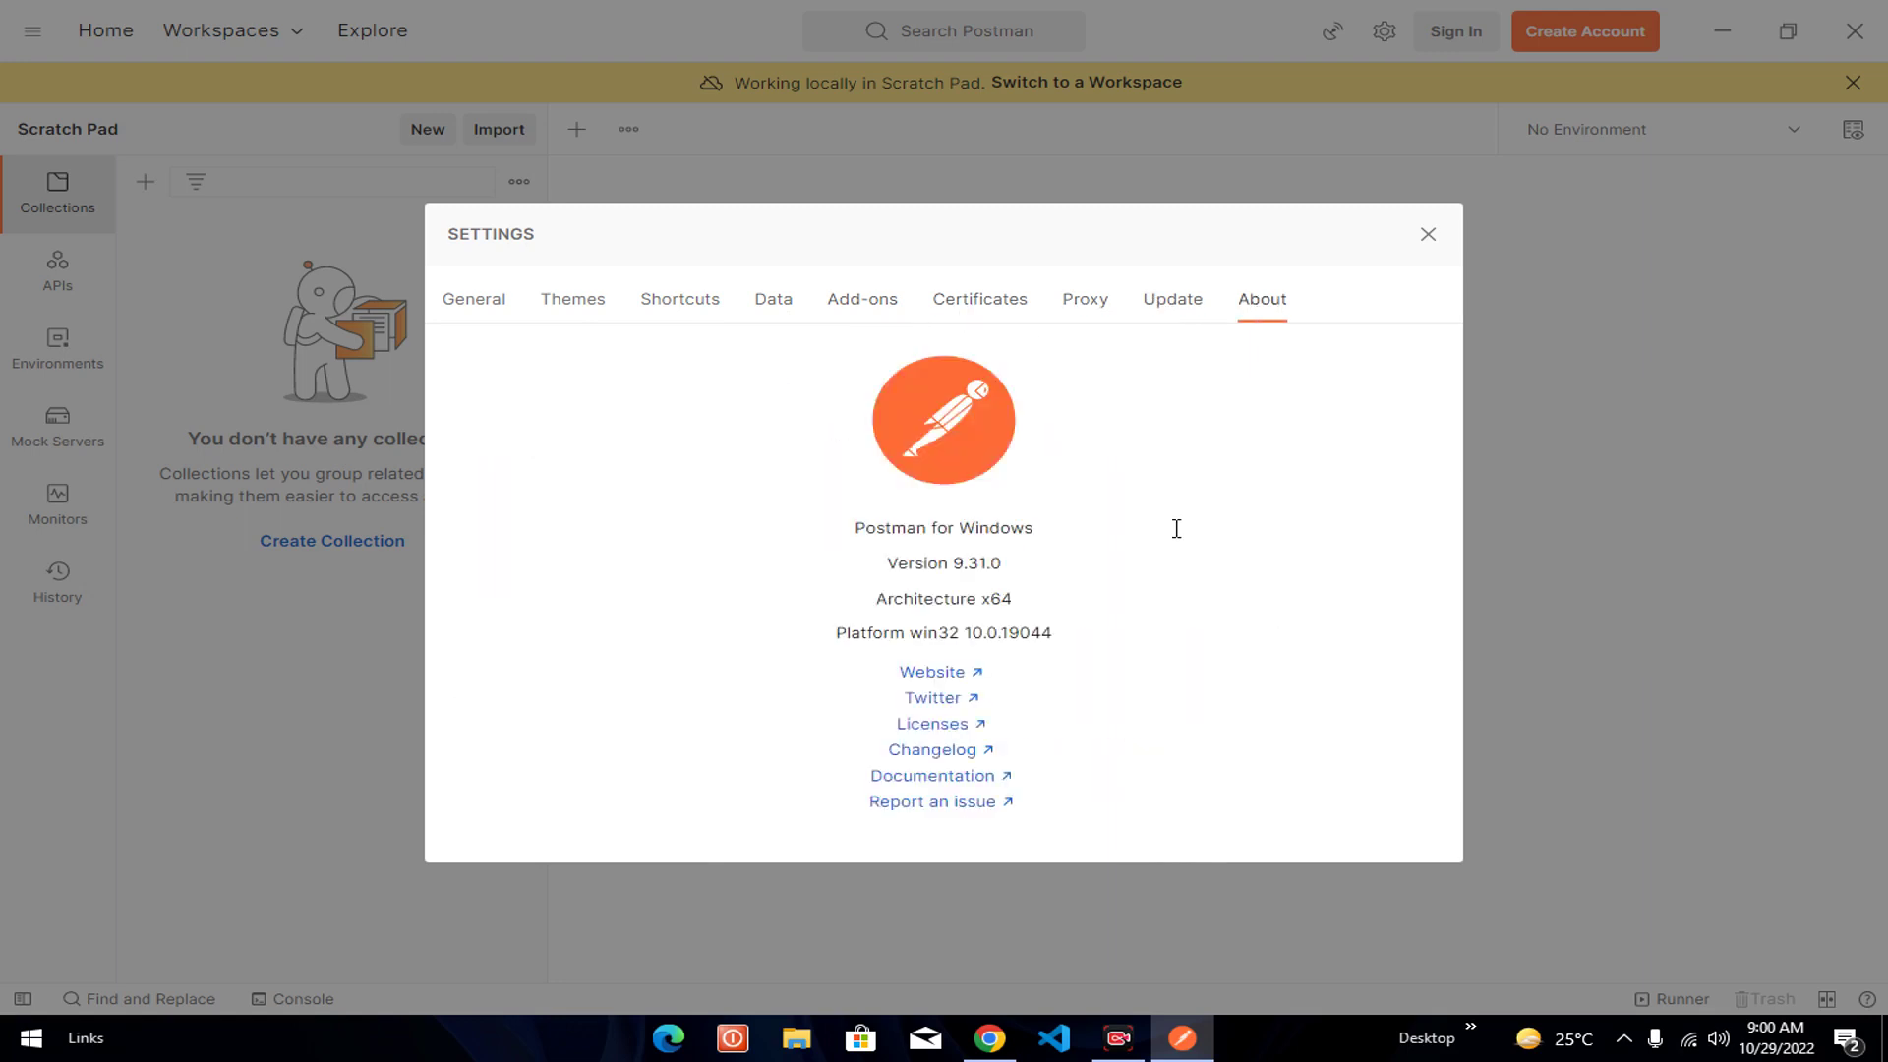
click(1428, 234)
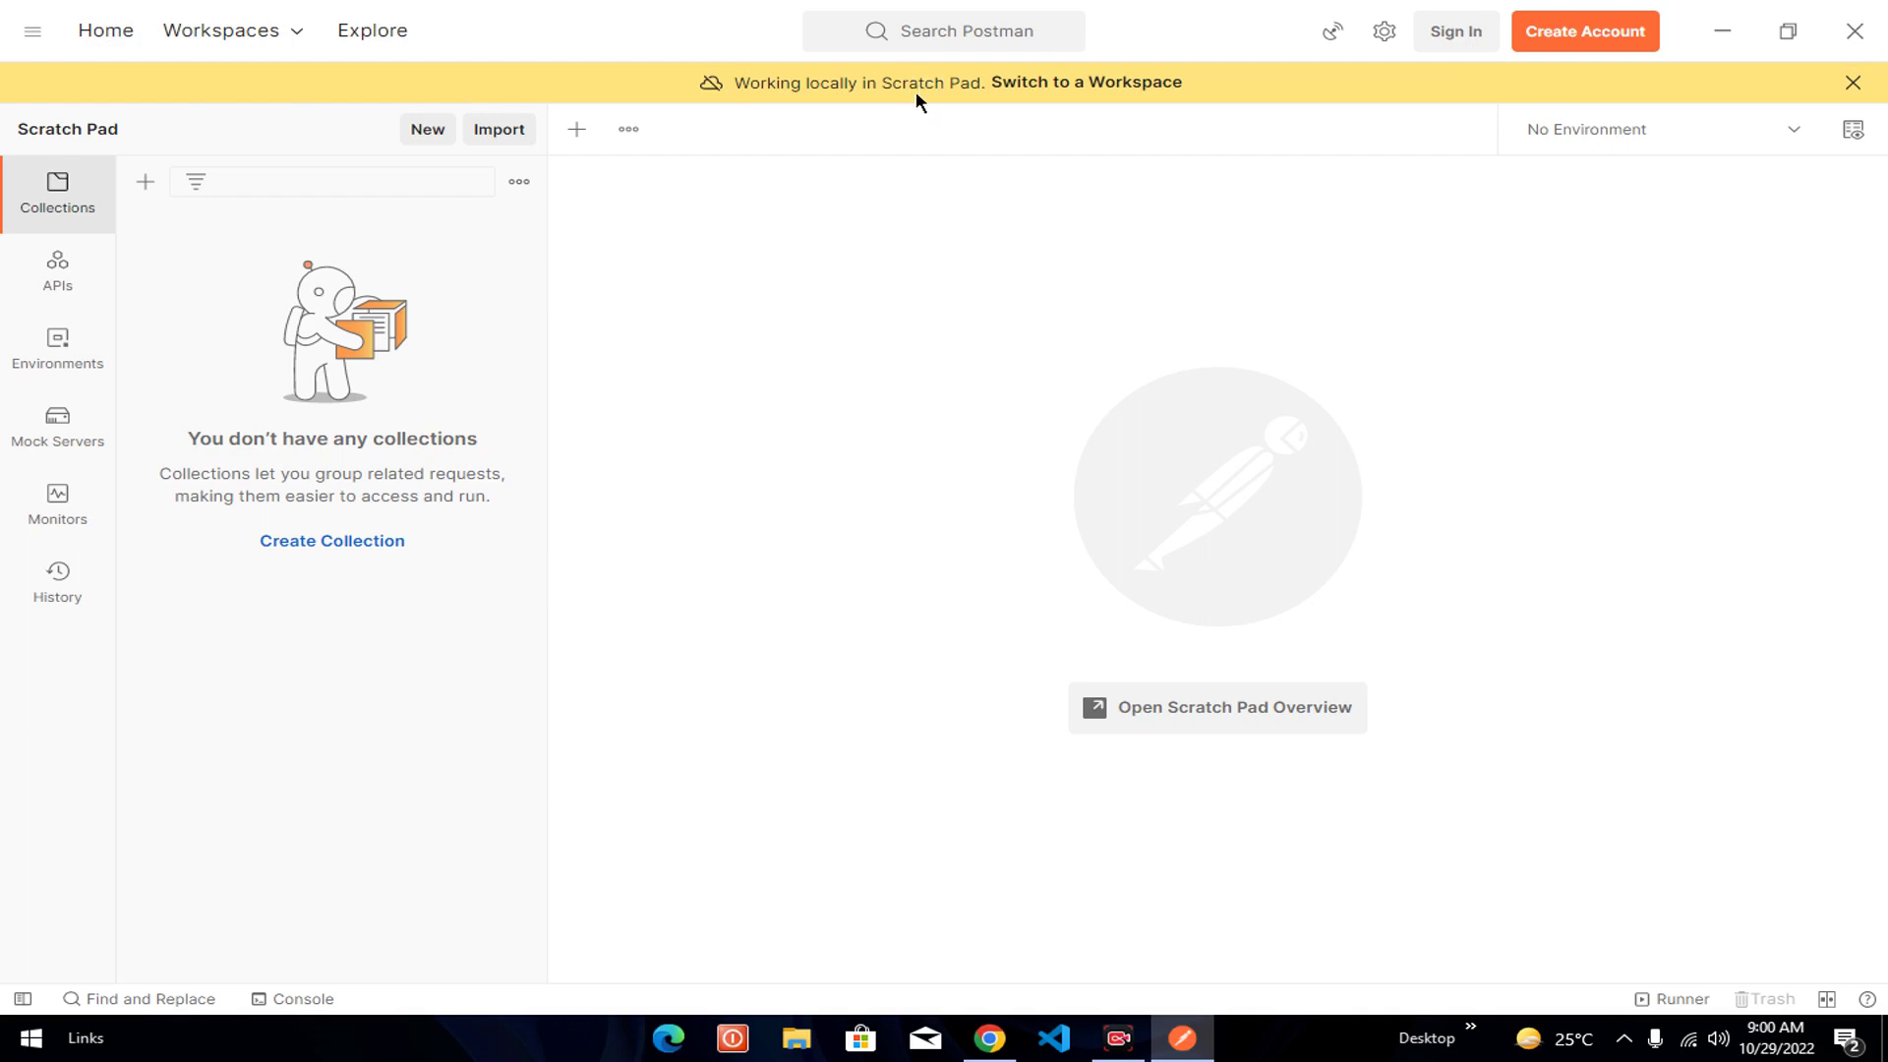
- Dismiss the Scratch Pad banner and review the kinds of items that can be created new, closing the overview again
click(1852, 82)
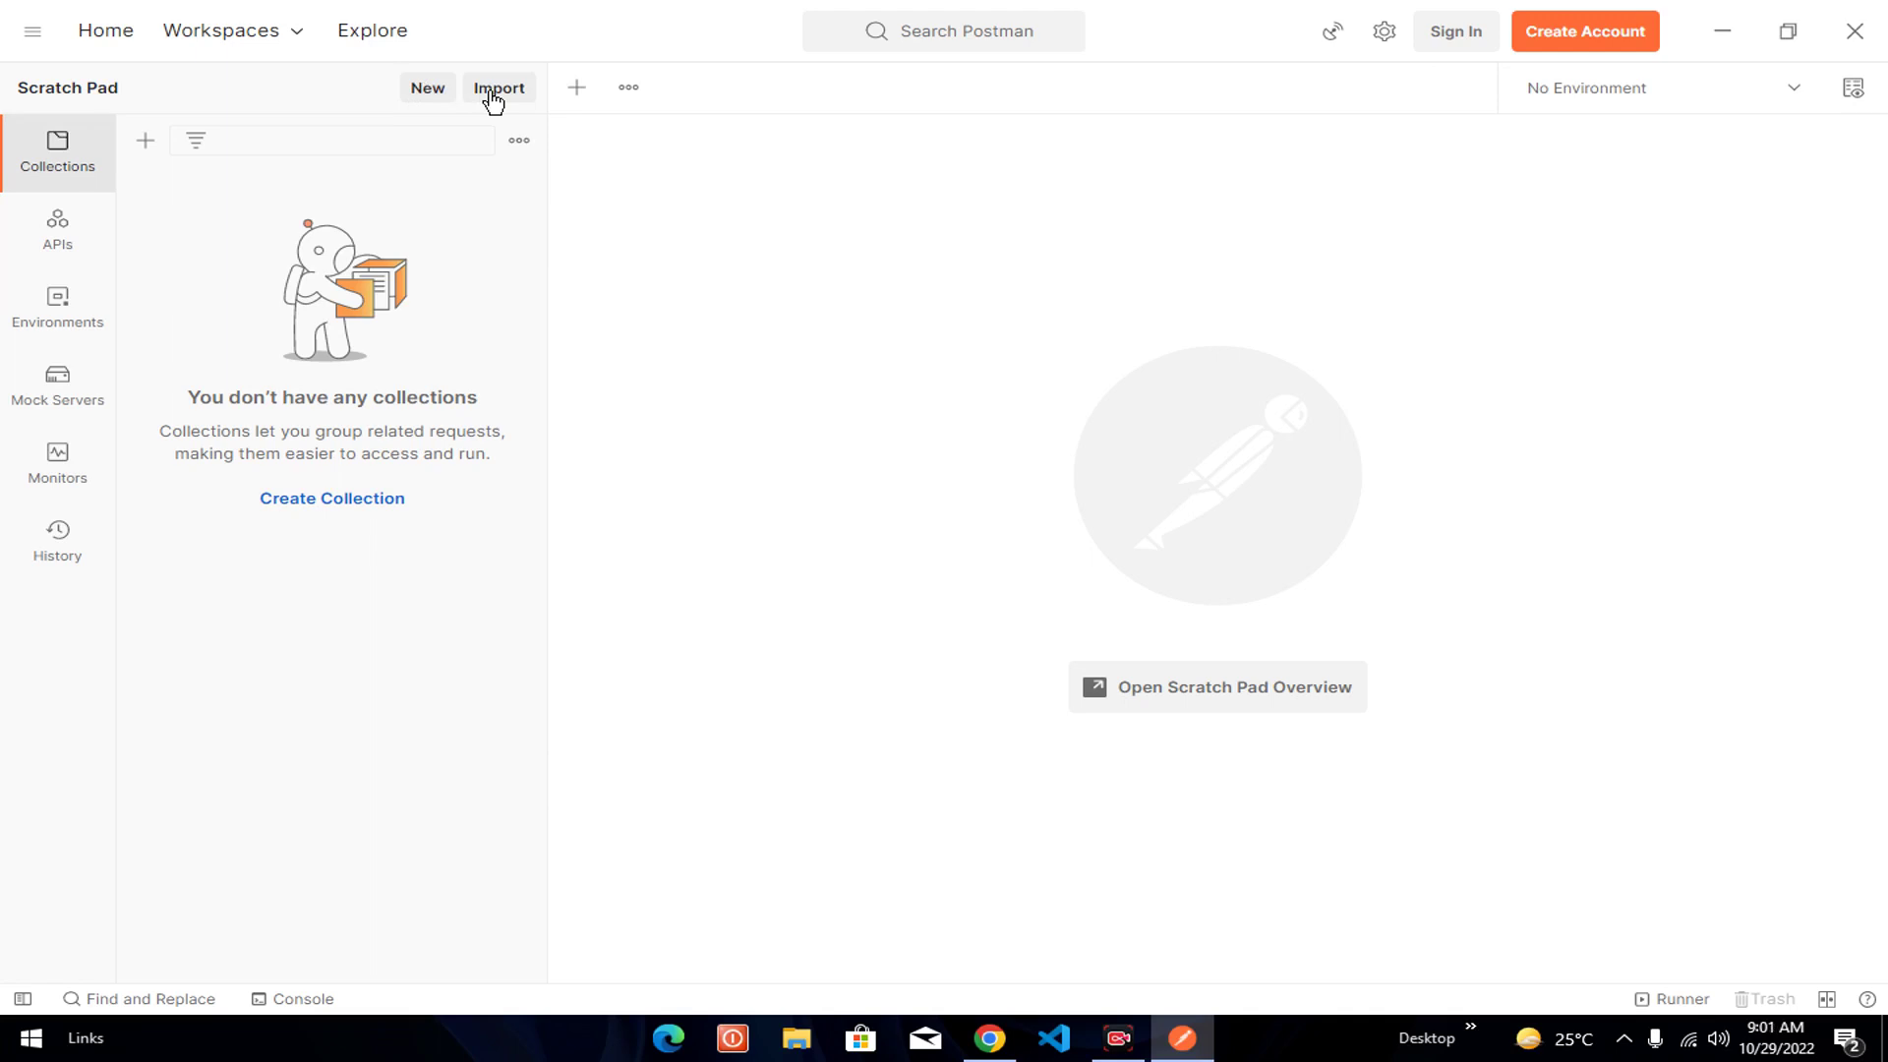
click(428, 93)
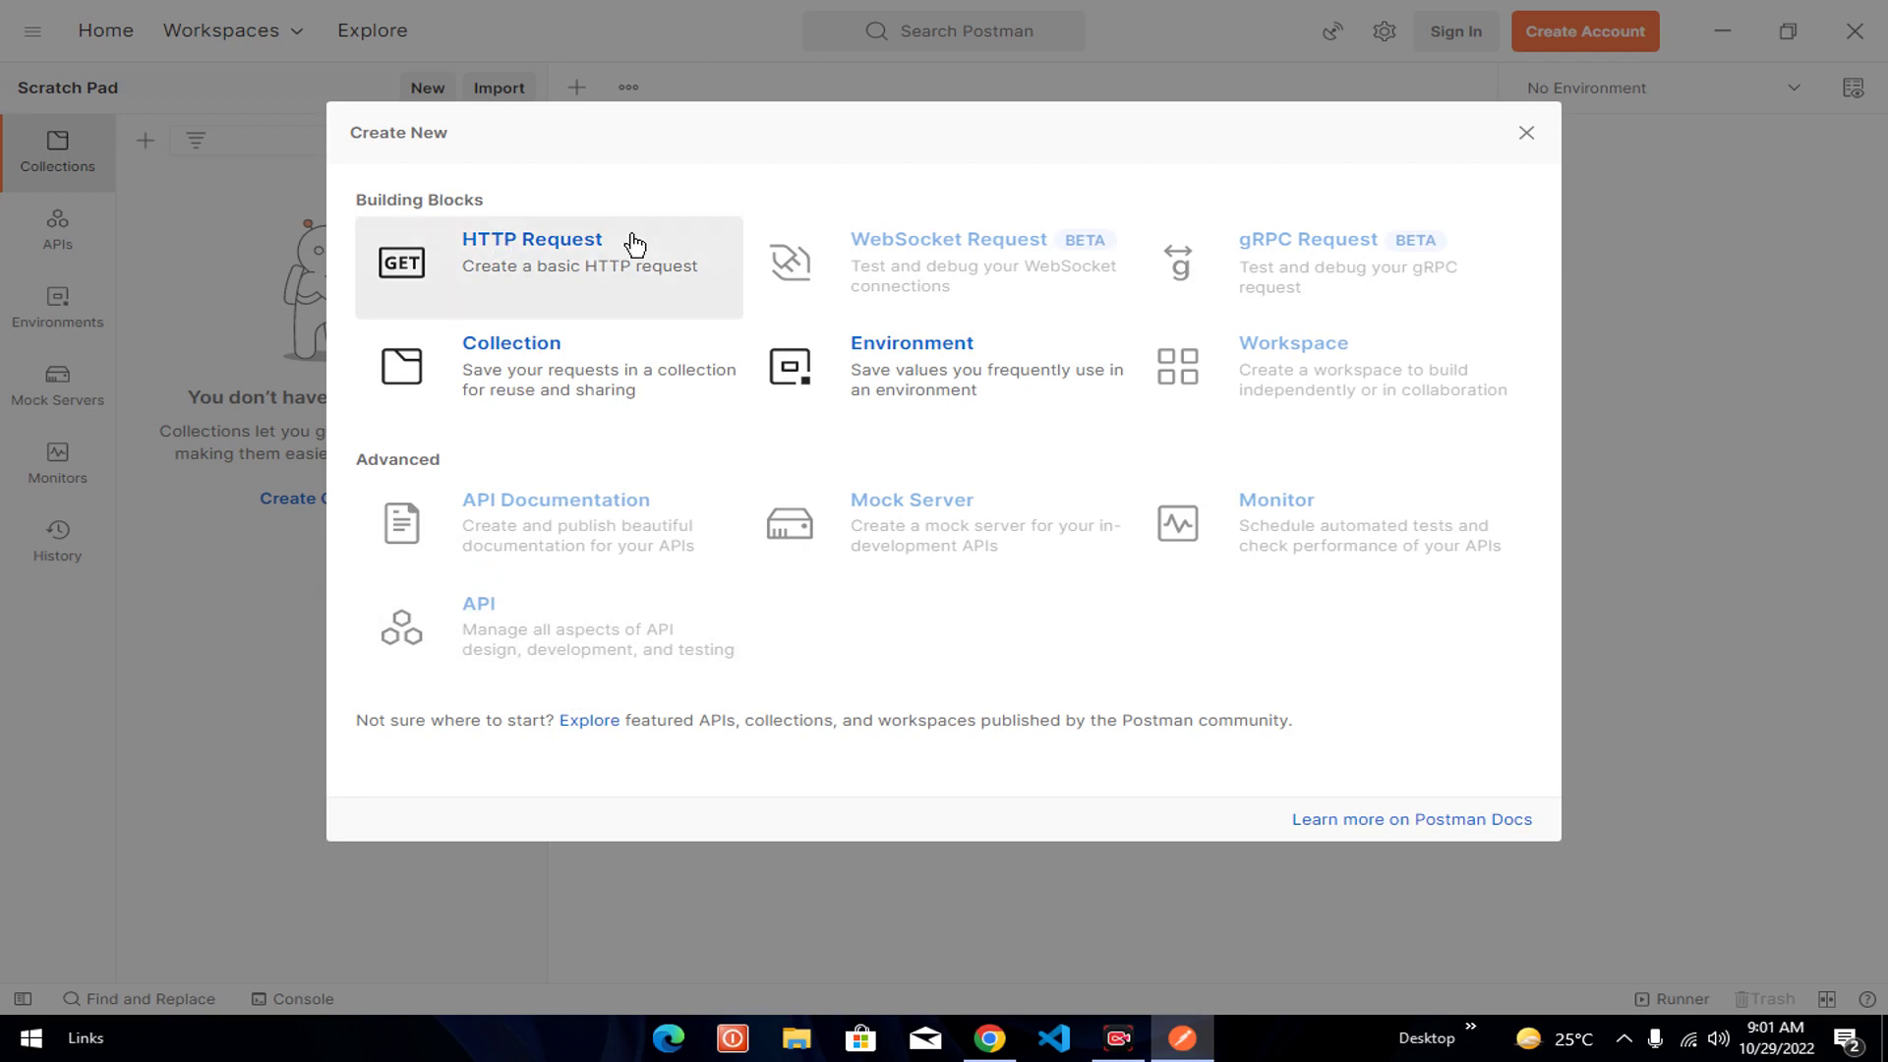
click(1526, 133)
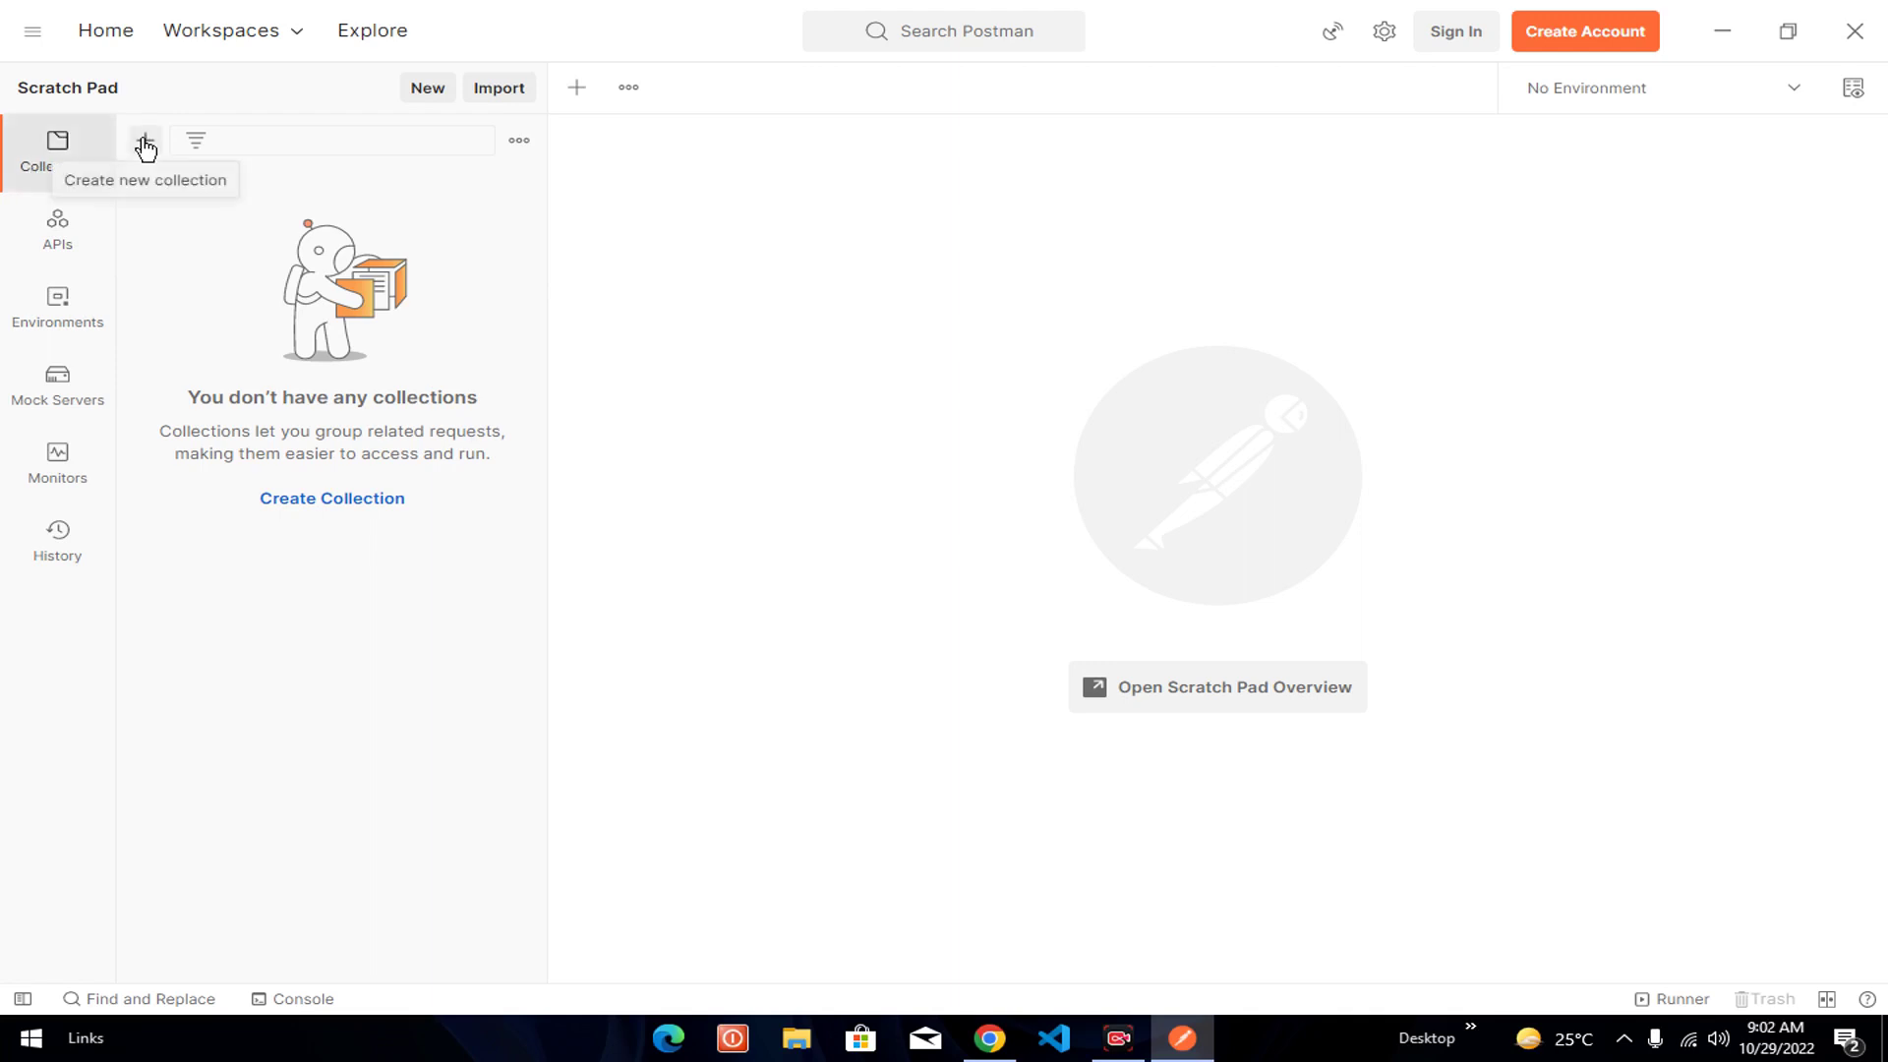
- Examine the collections filter field and the additional collection options, closing them again
click(278, 129)
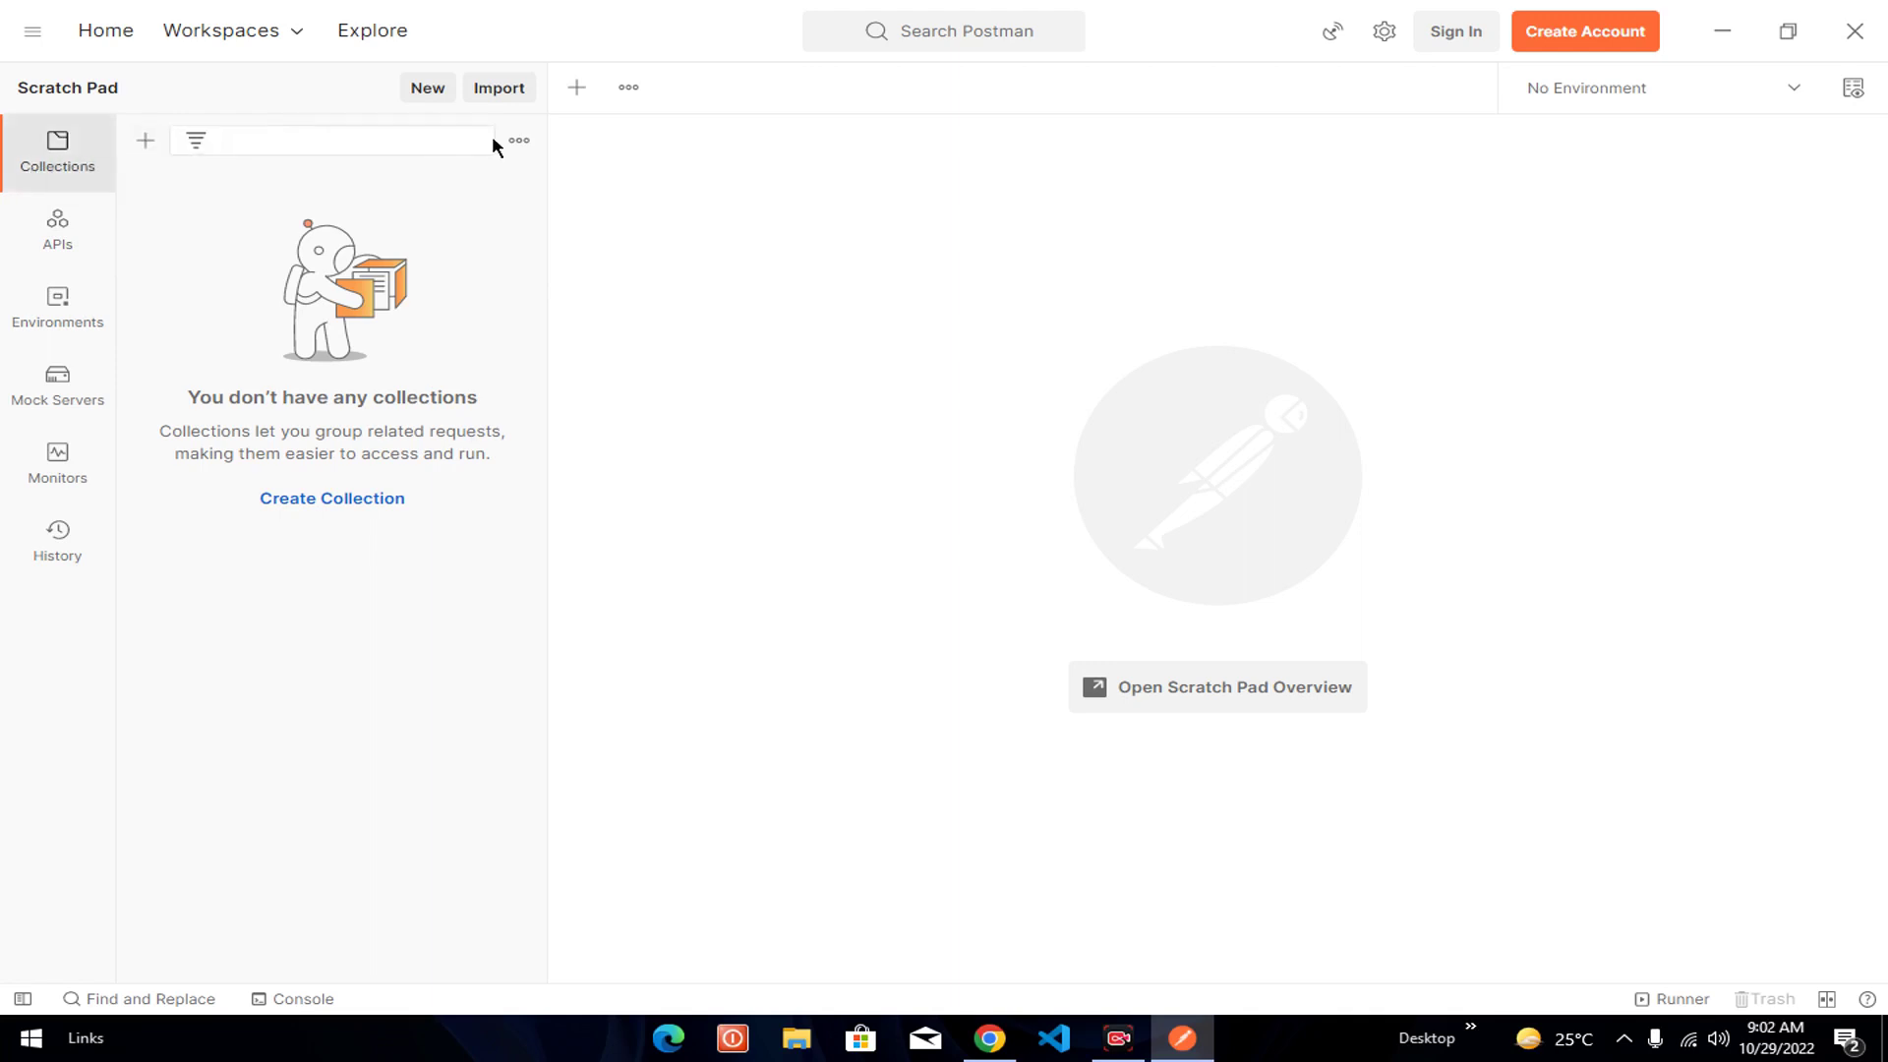
click(519, 139)
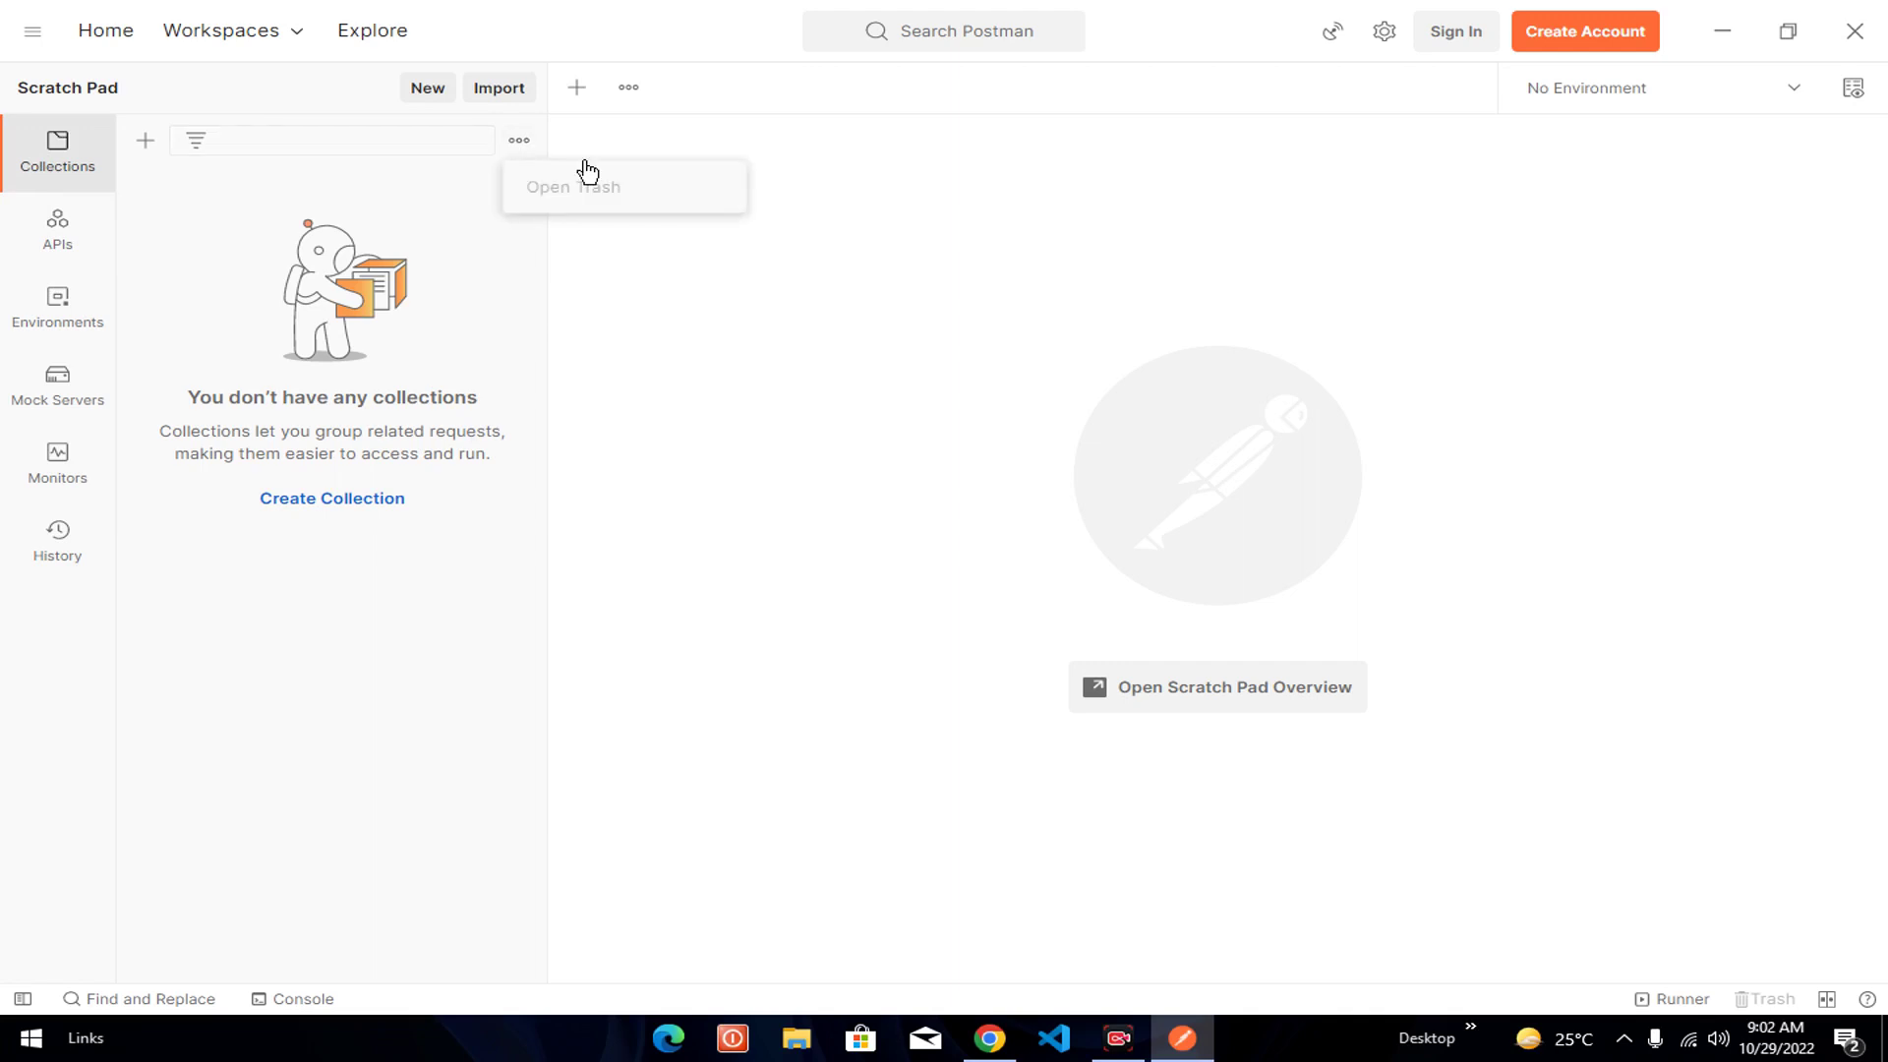
click(481, 226)
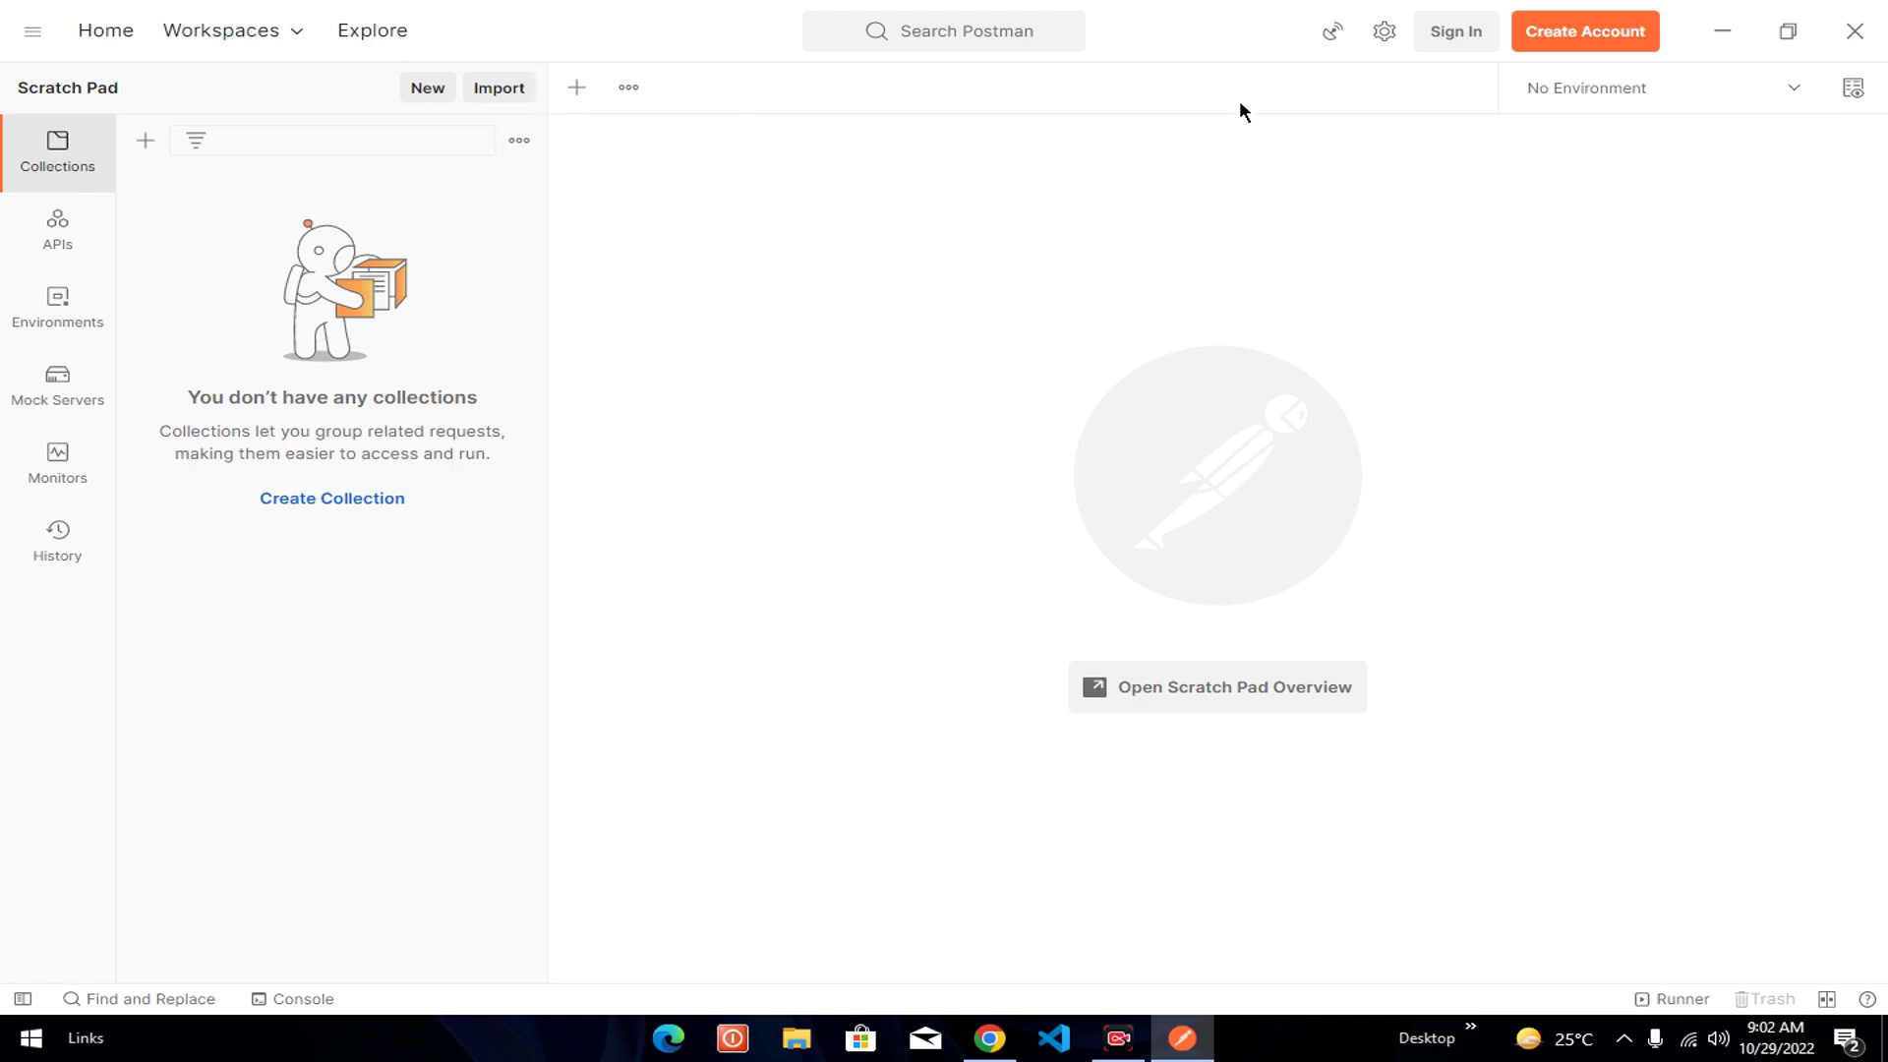
- Examine the environment choices and the quick look at environment and global variables, closing each again
click(1794, 91)
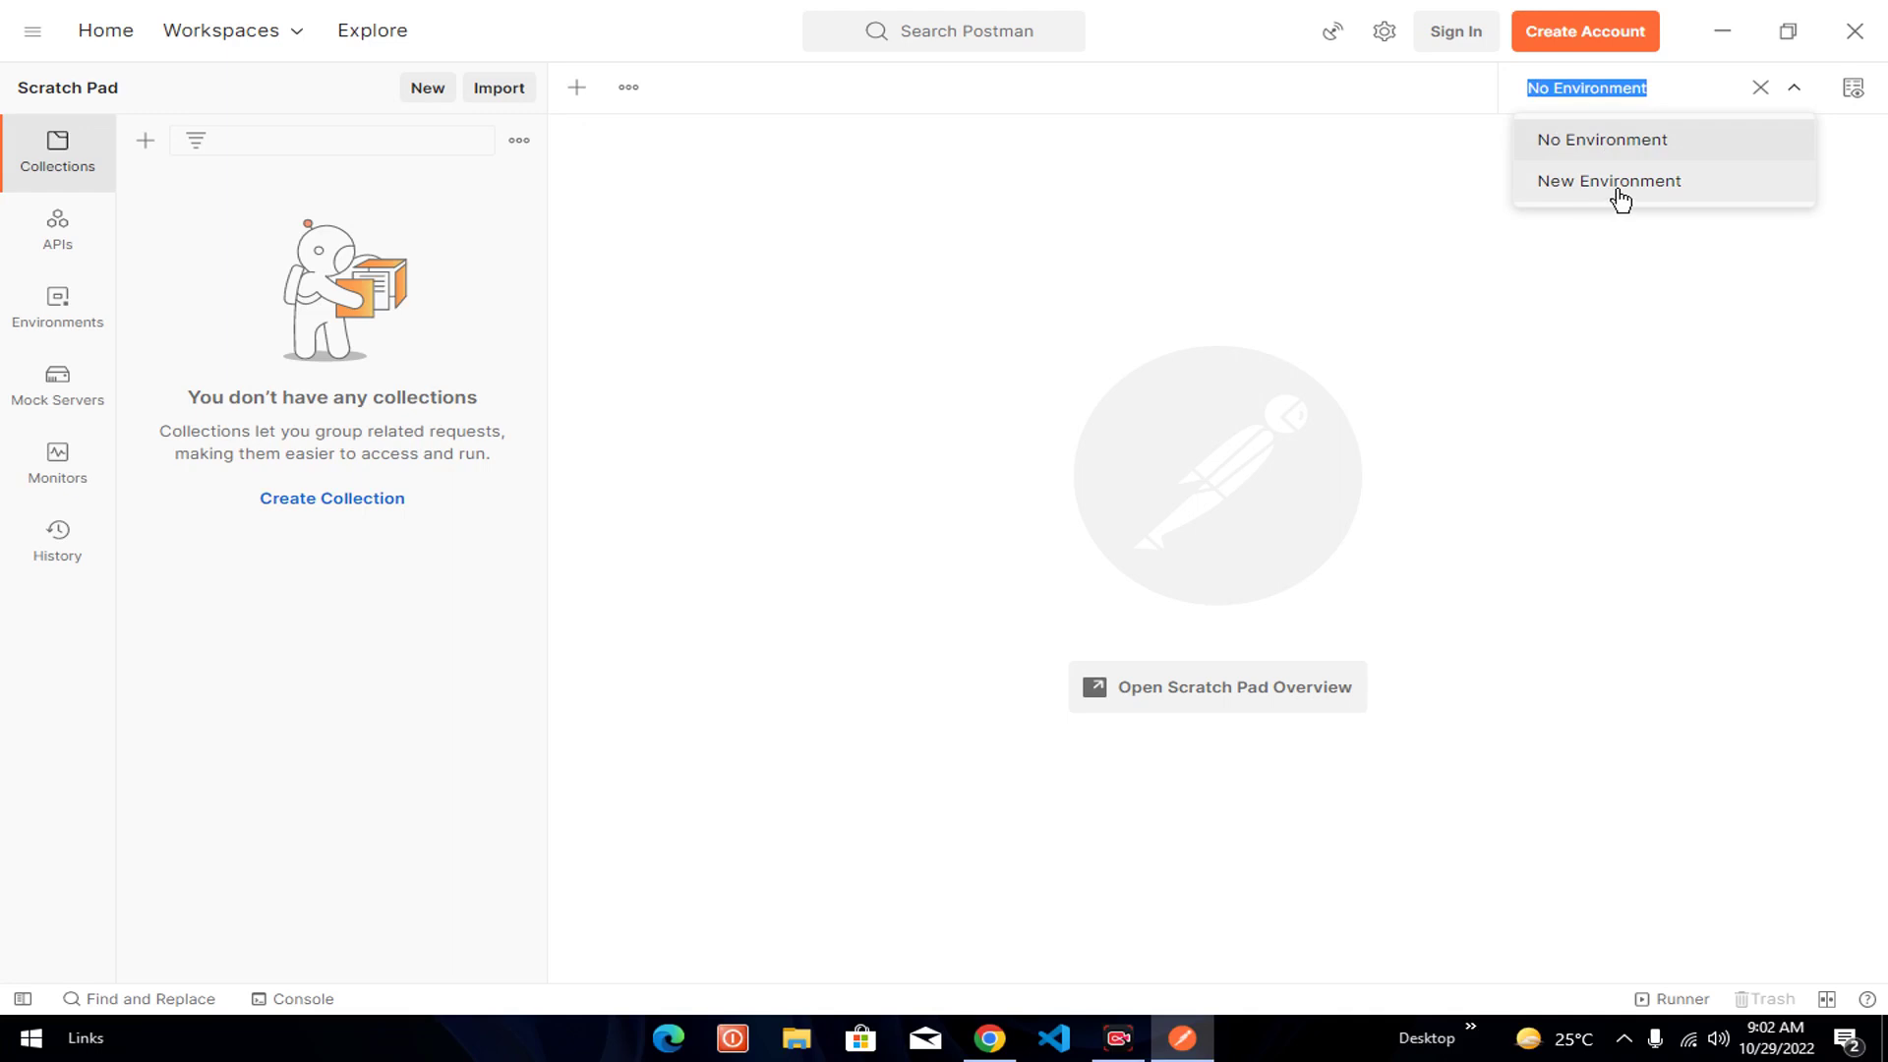
click(1841, 98)
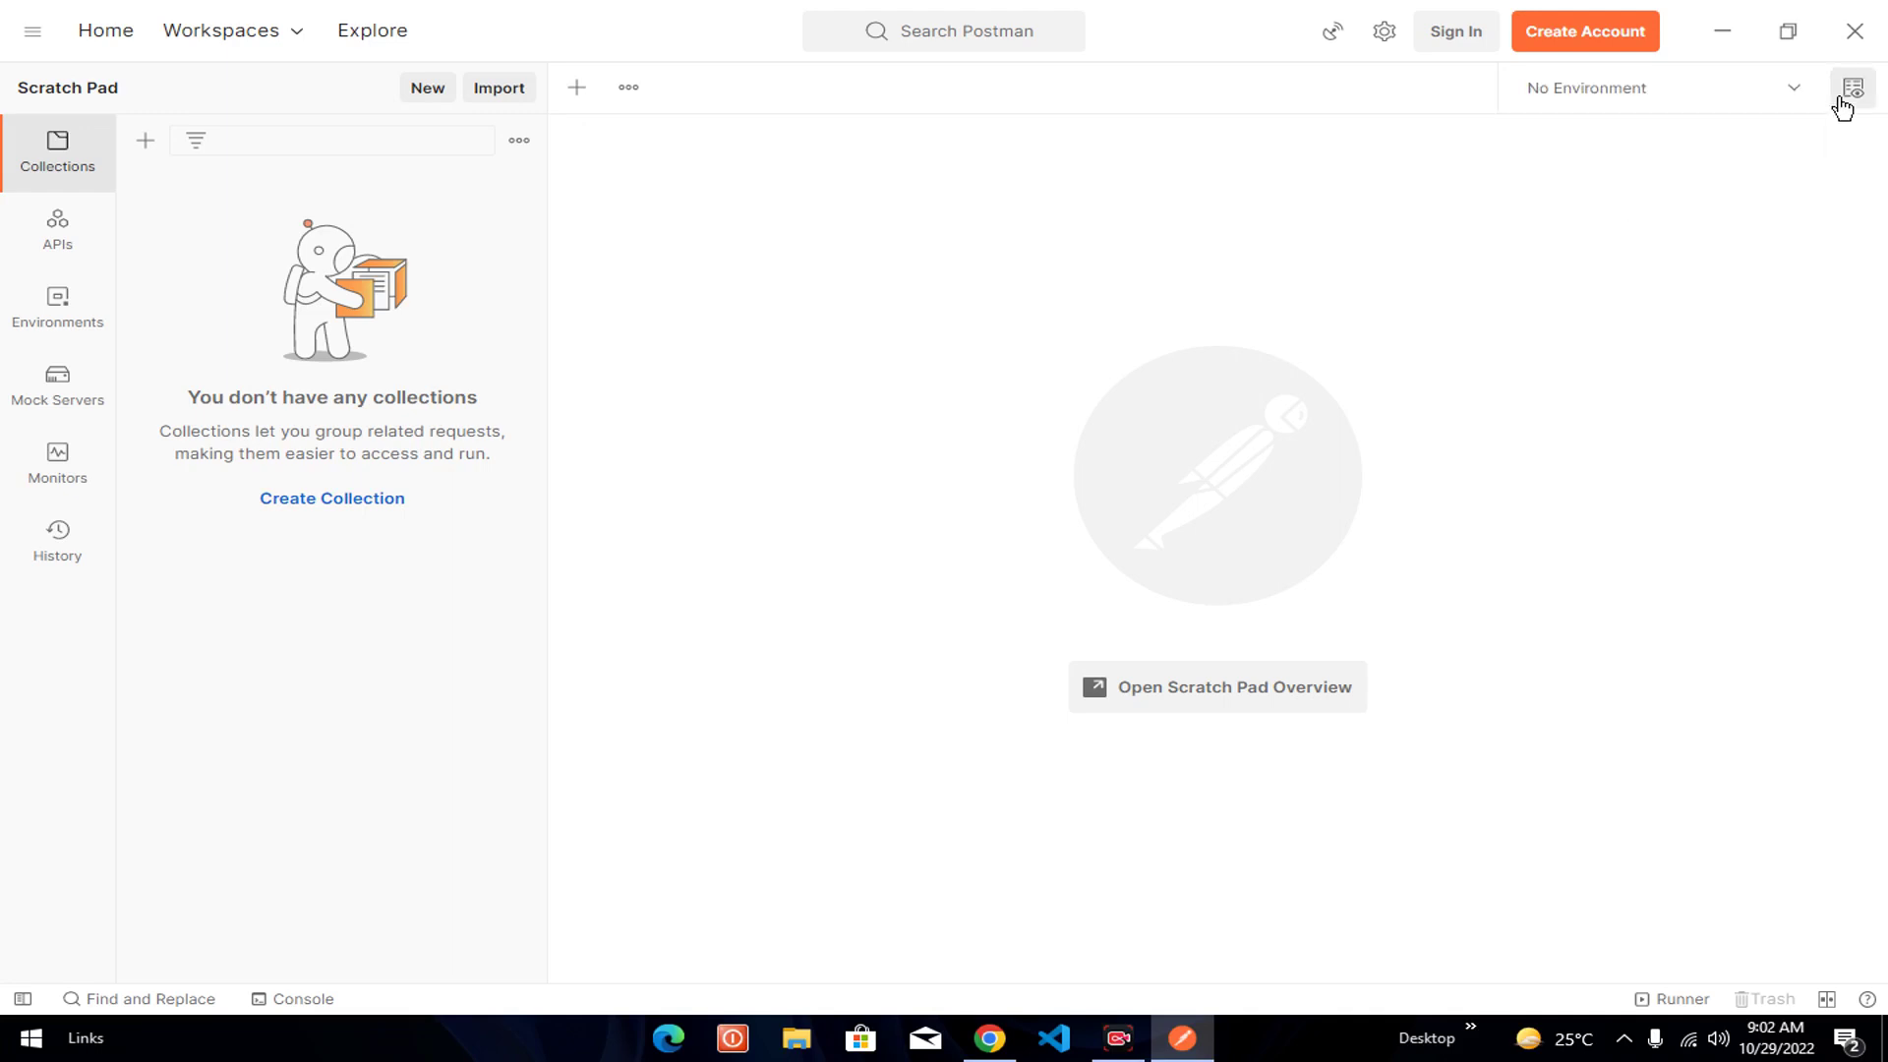
click(1845, 98)
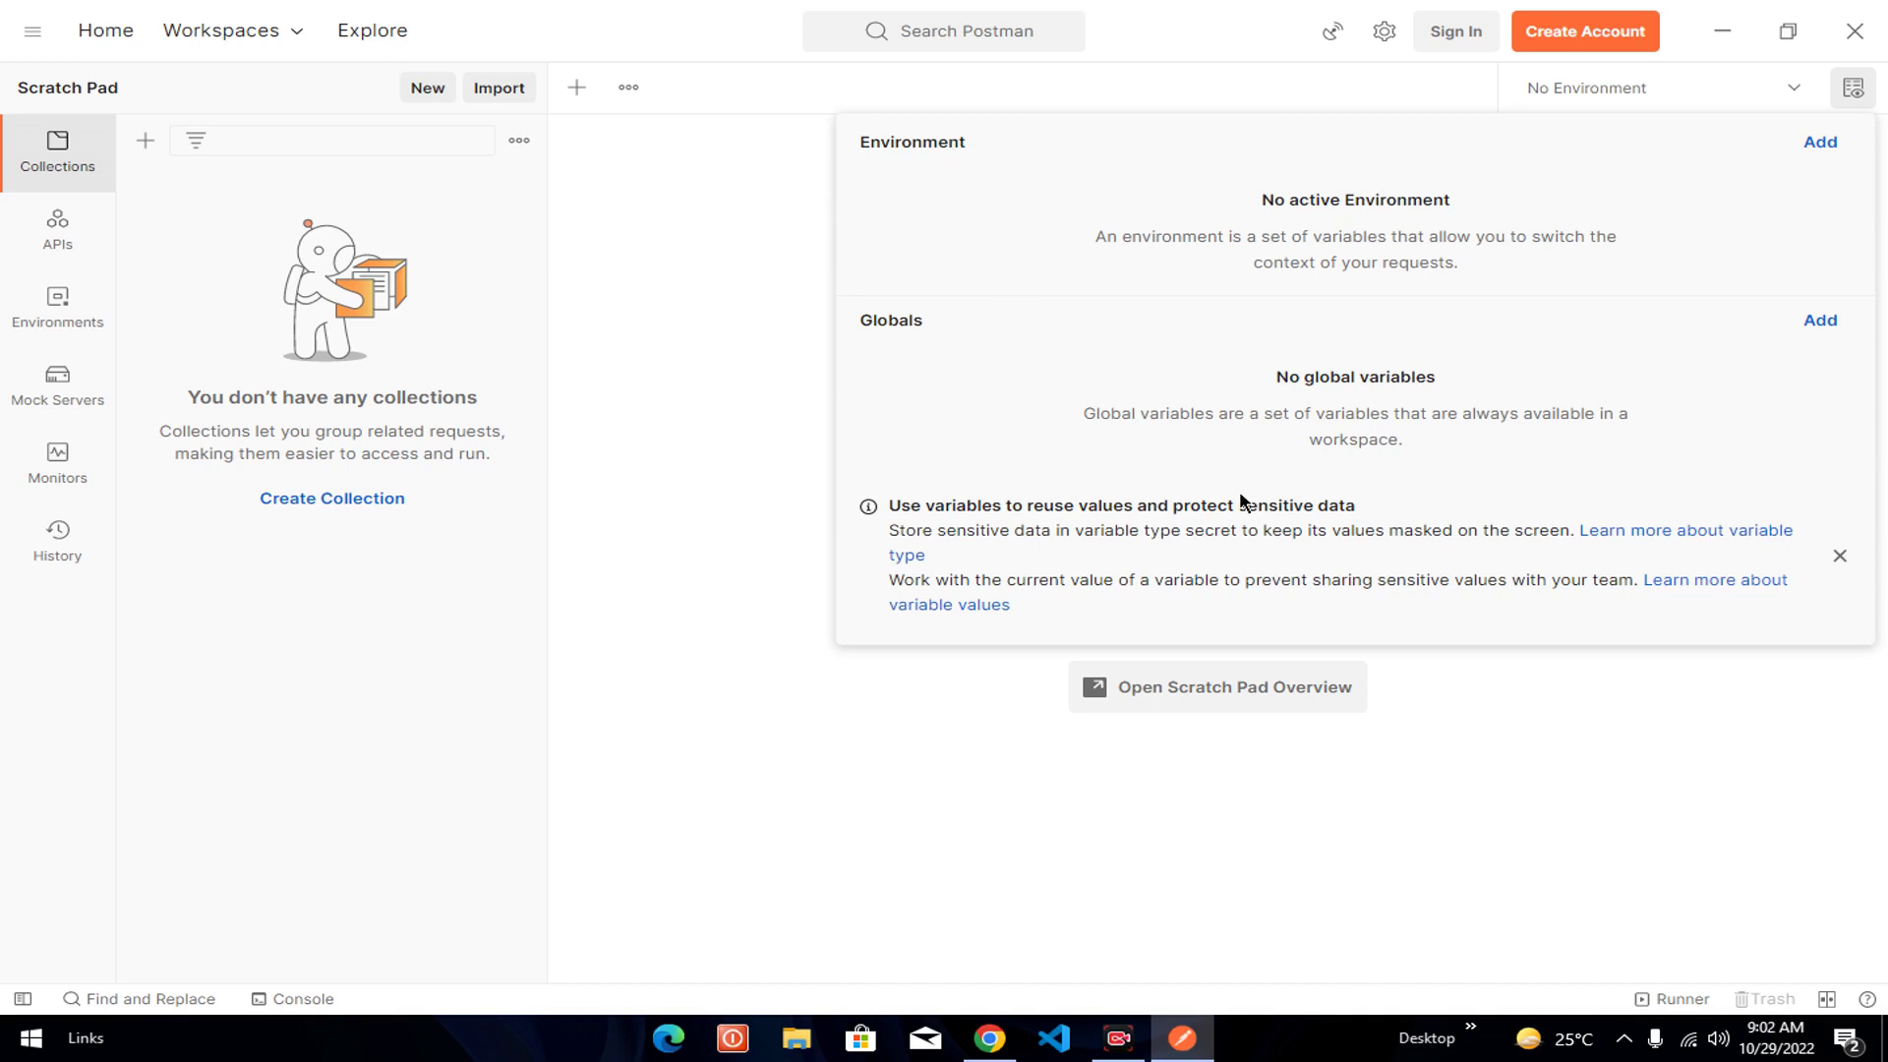
click(1849, 93)
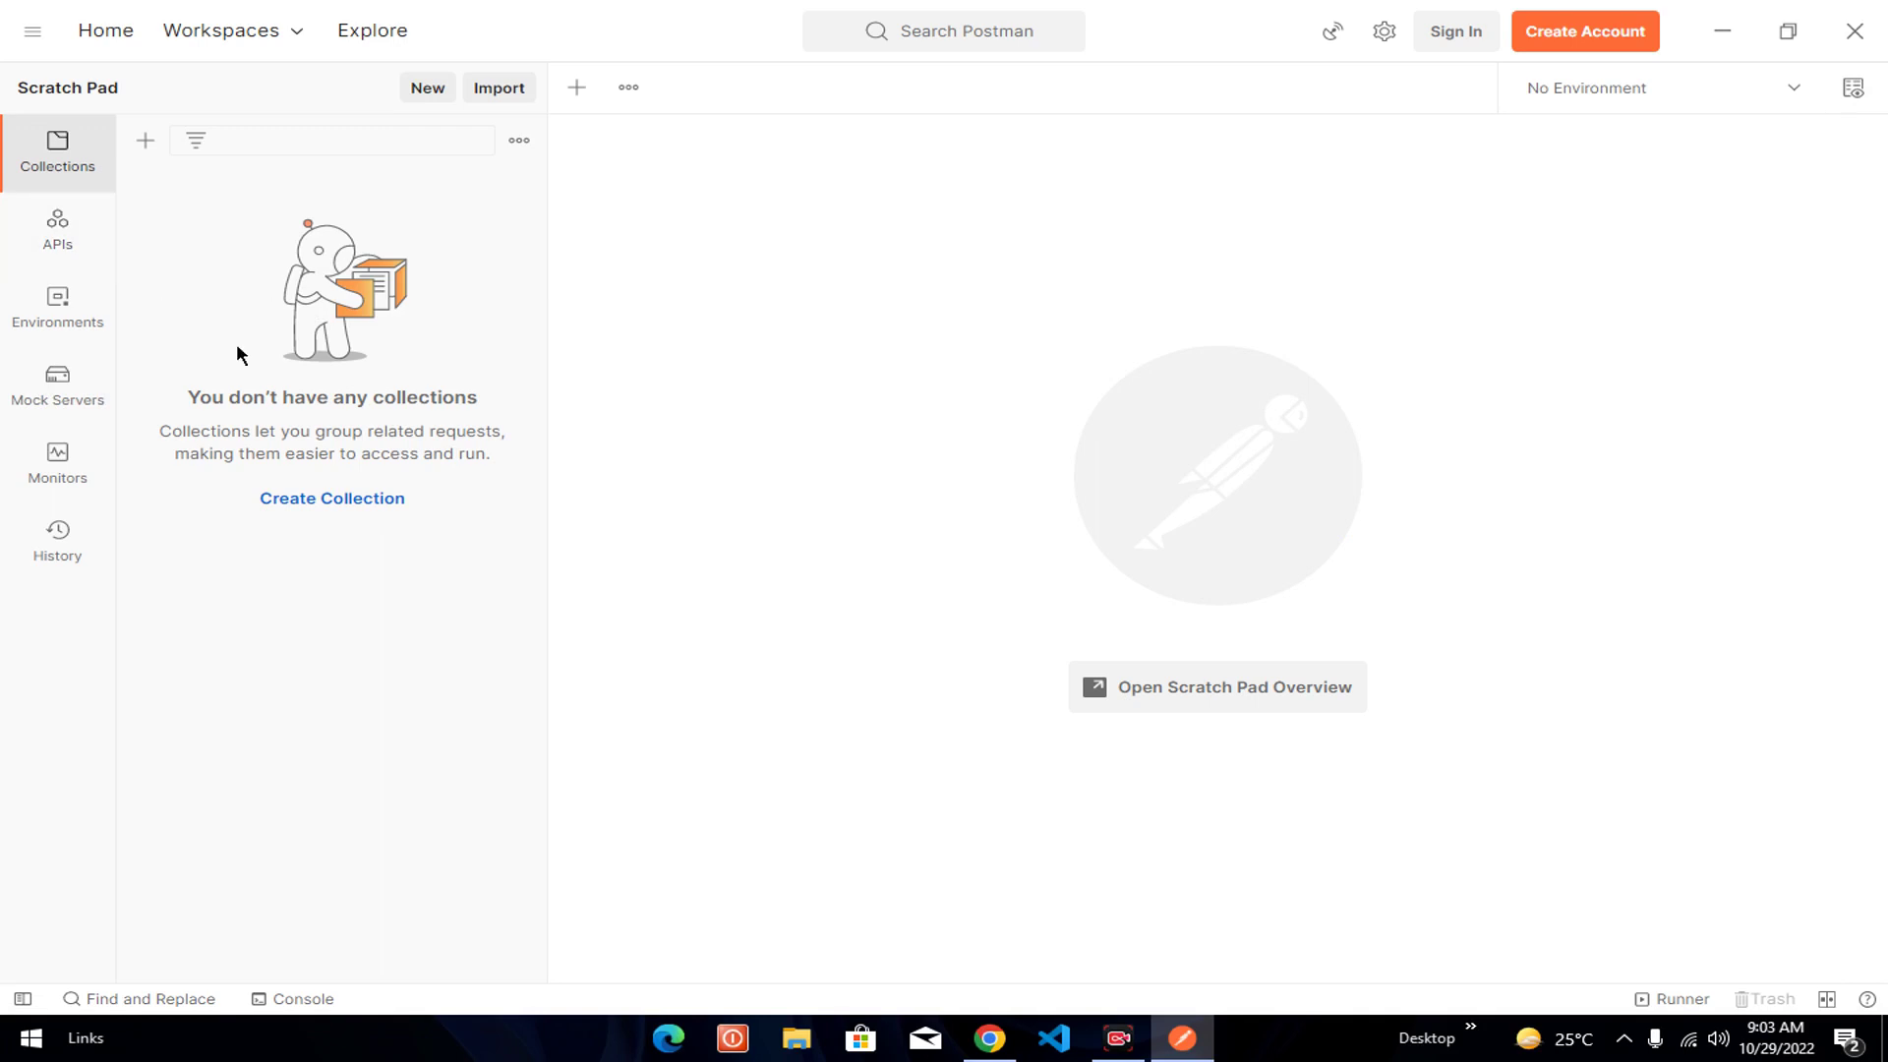
- Collapse and restore the sidebar, and view the empty Console log area before closing it
click(22, 999)
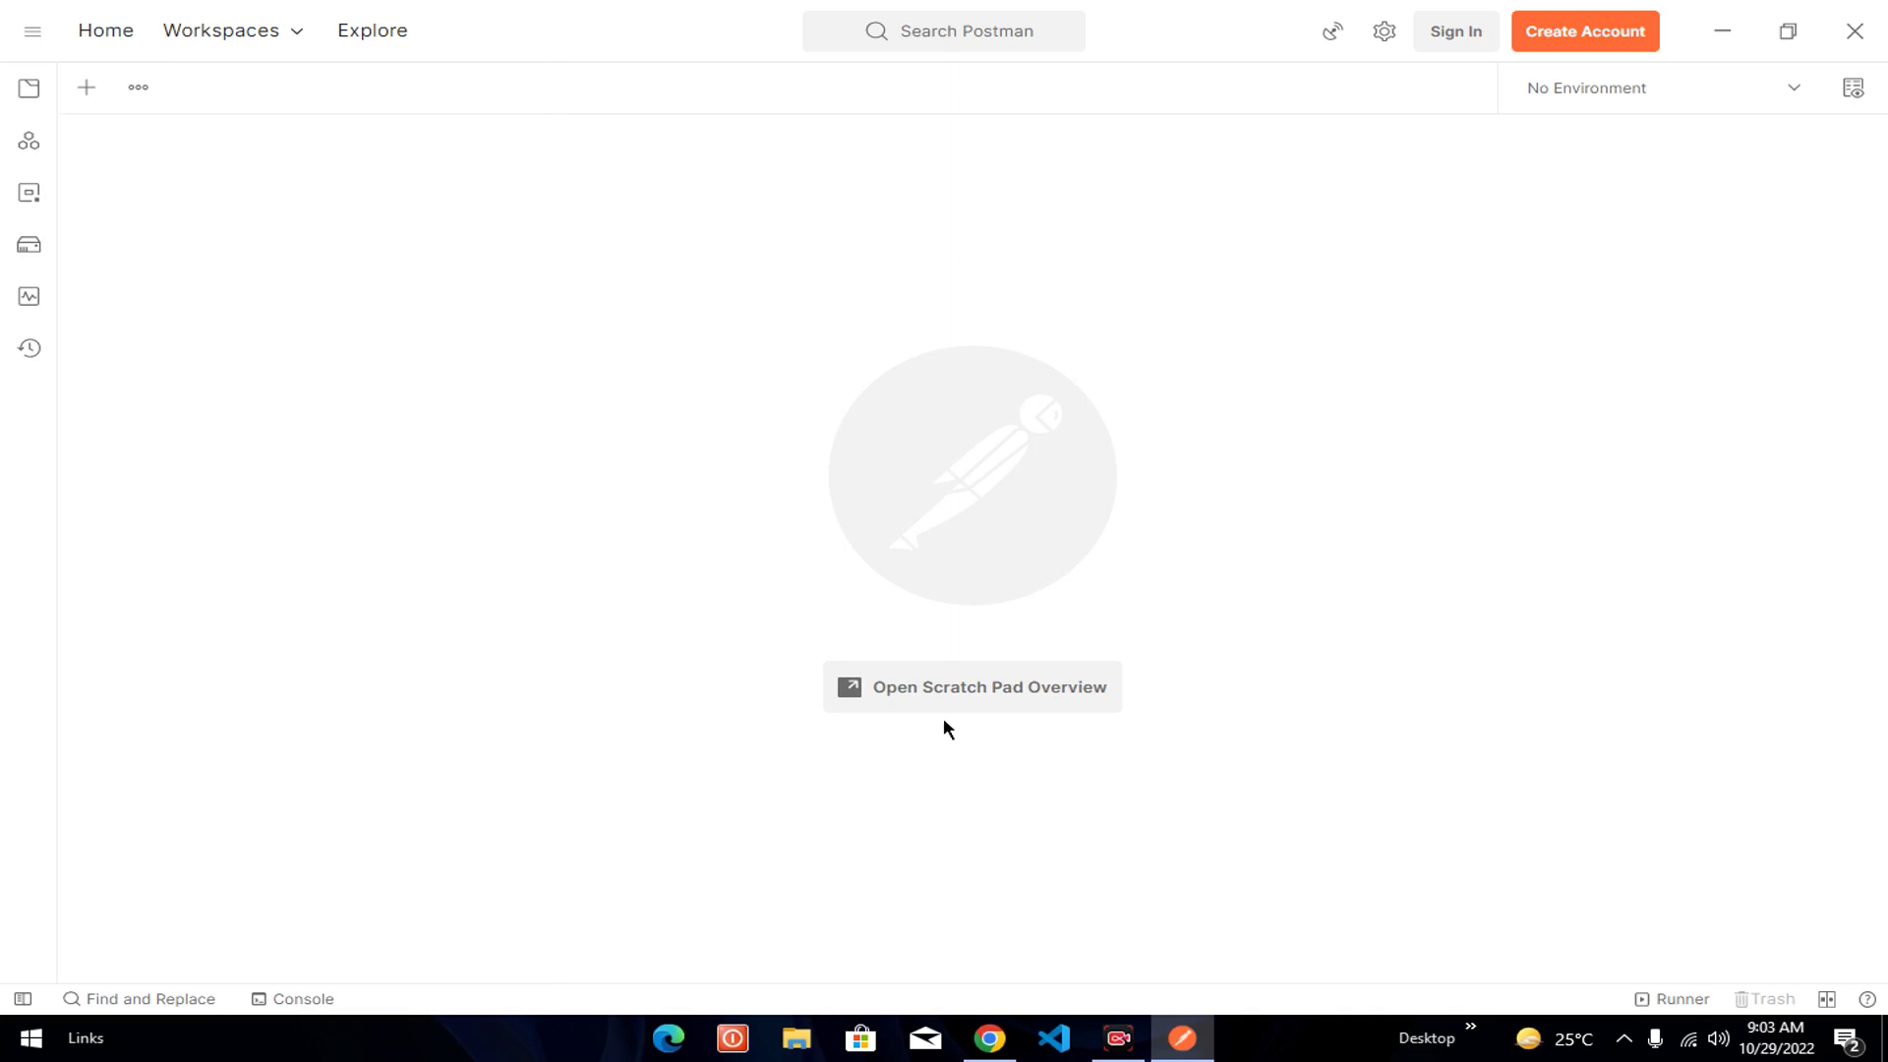
click(22, 999)
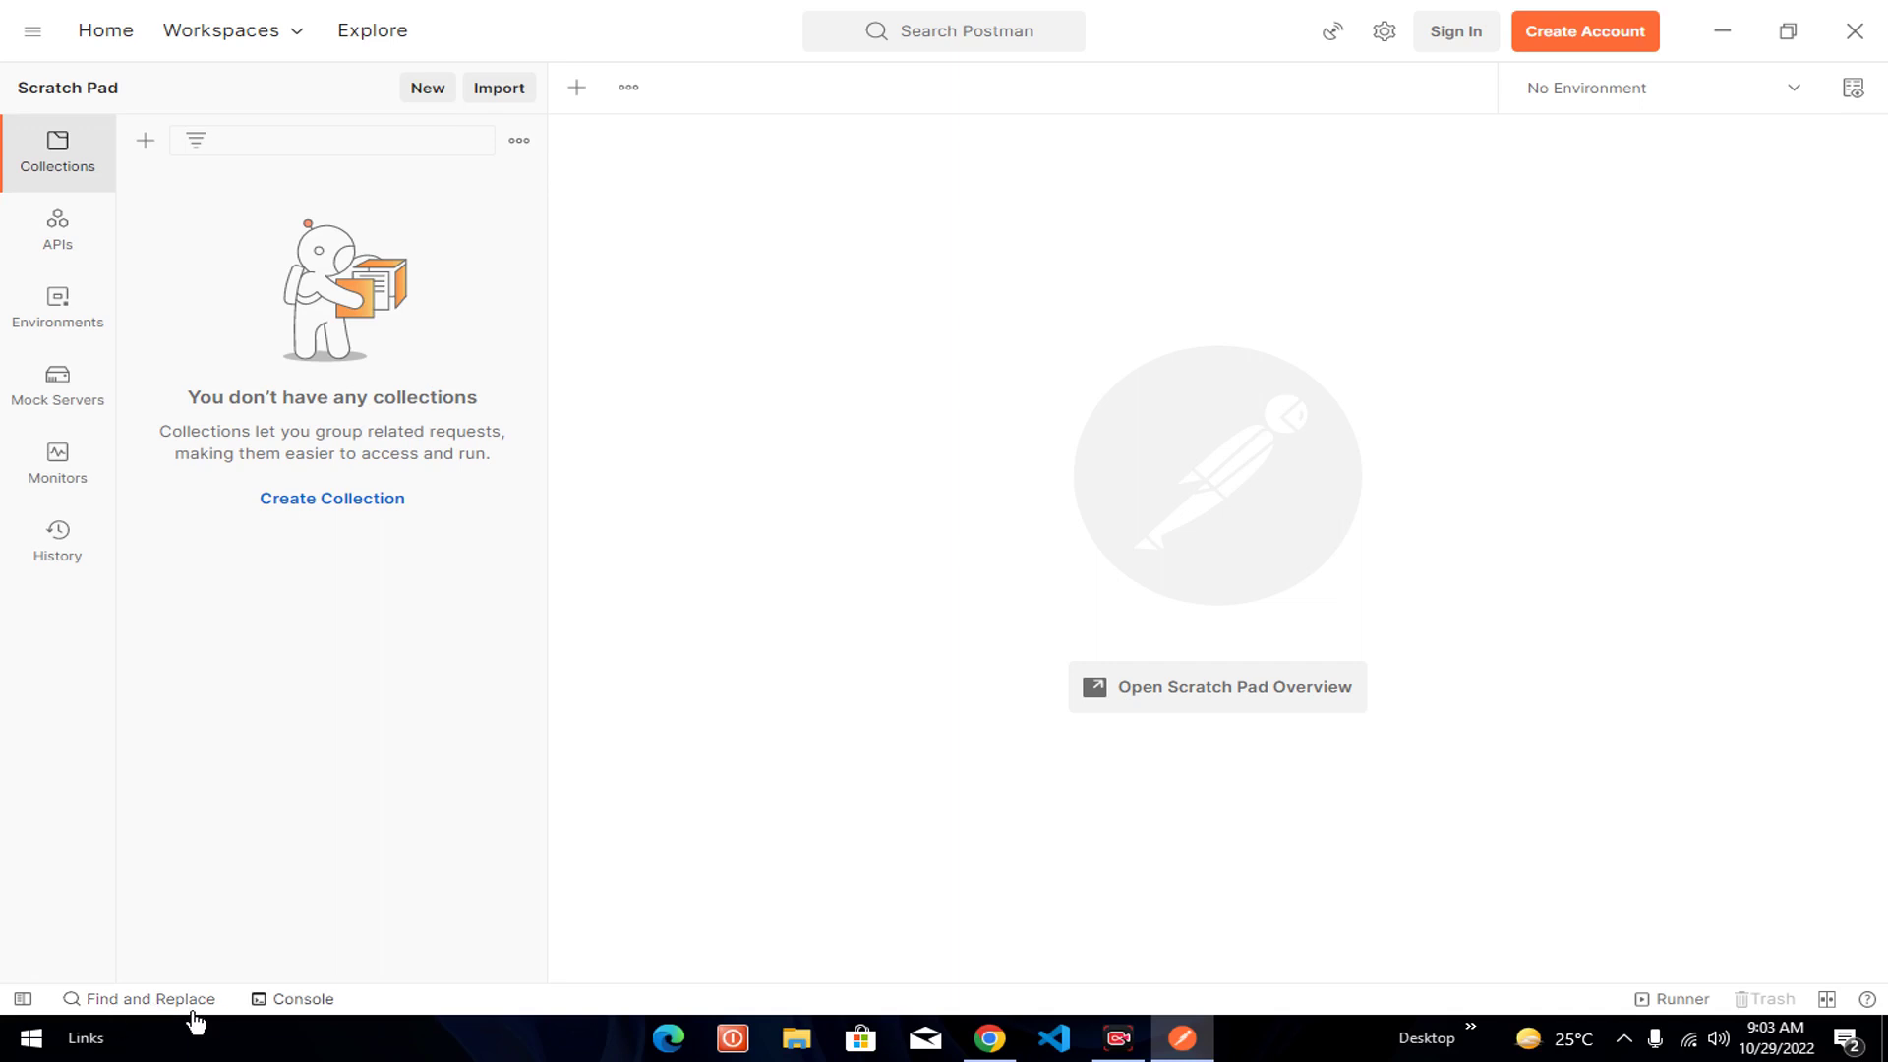
click(291, 999)
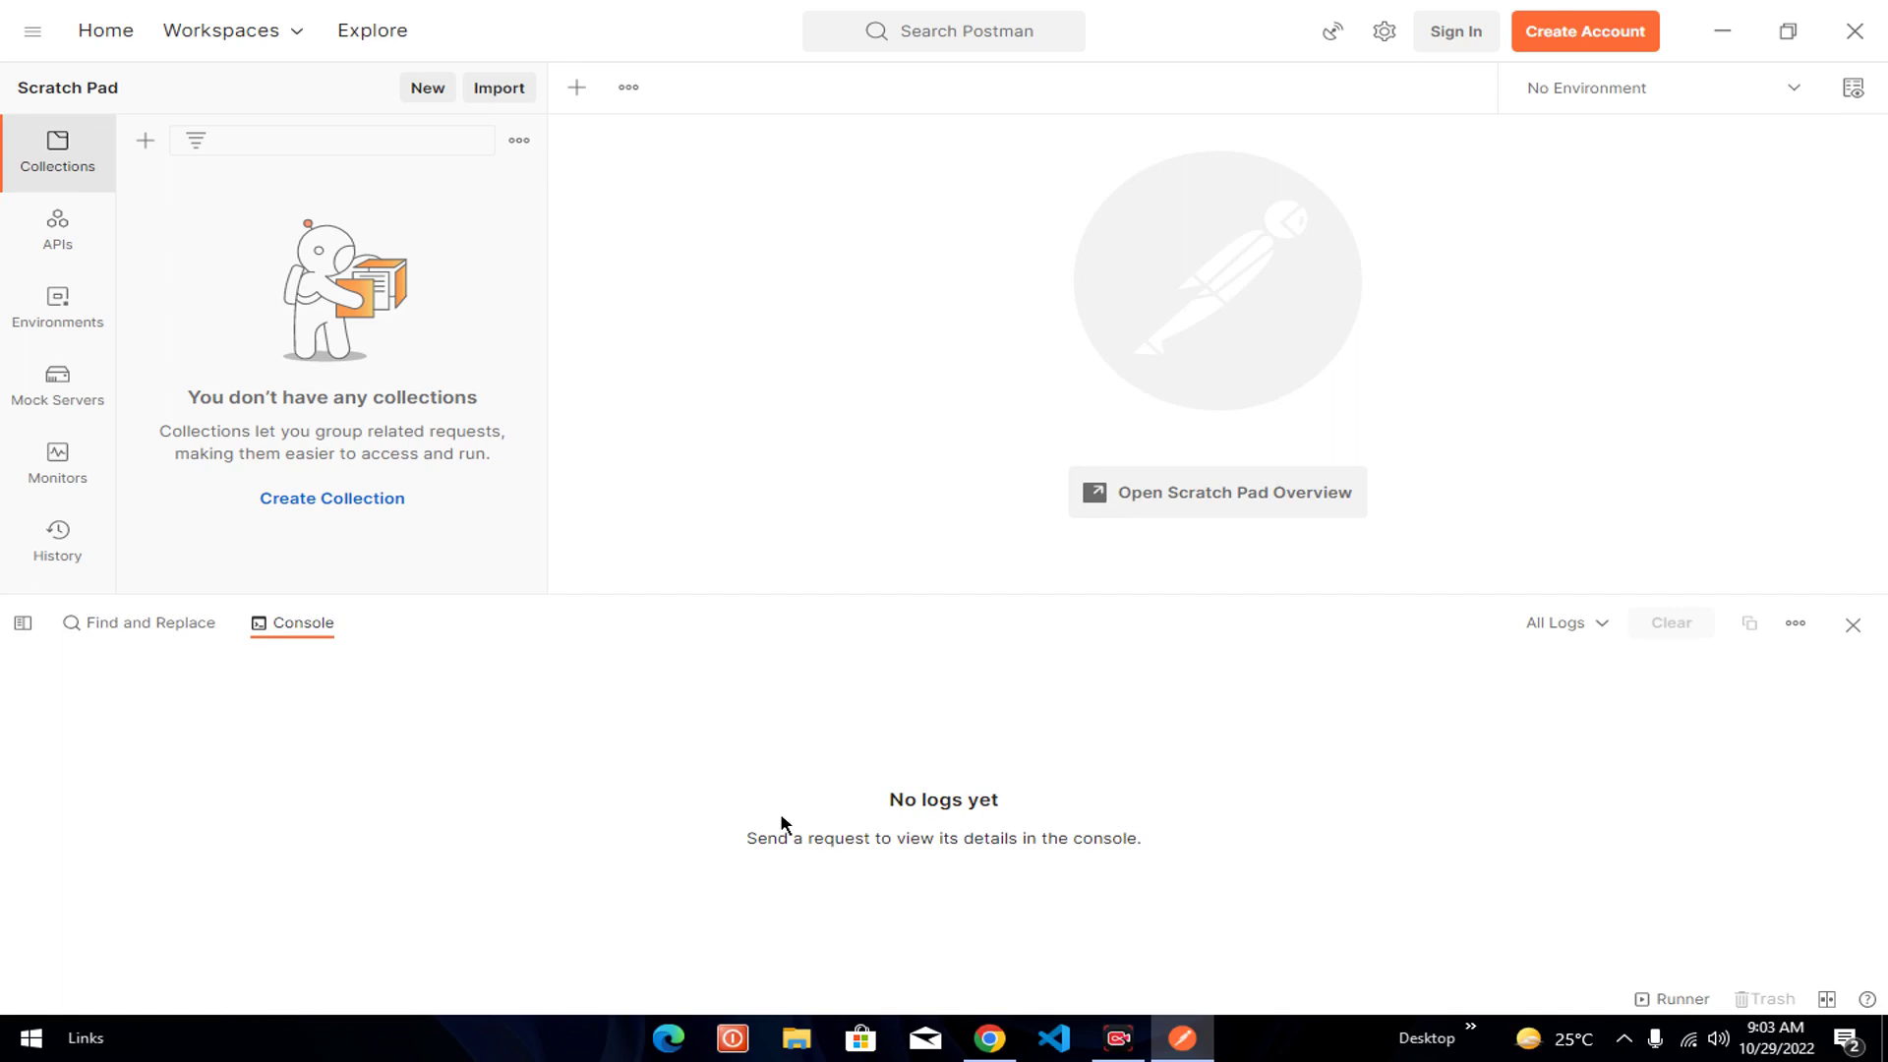
click(1864, 637)
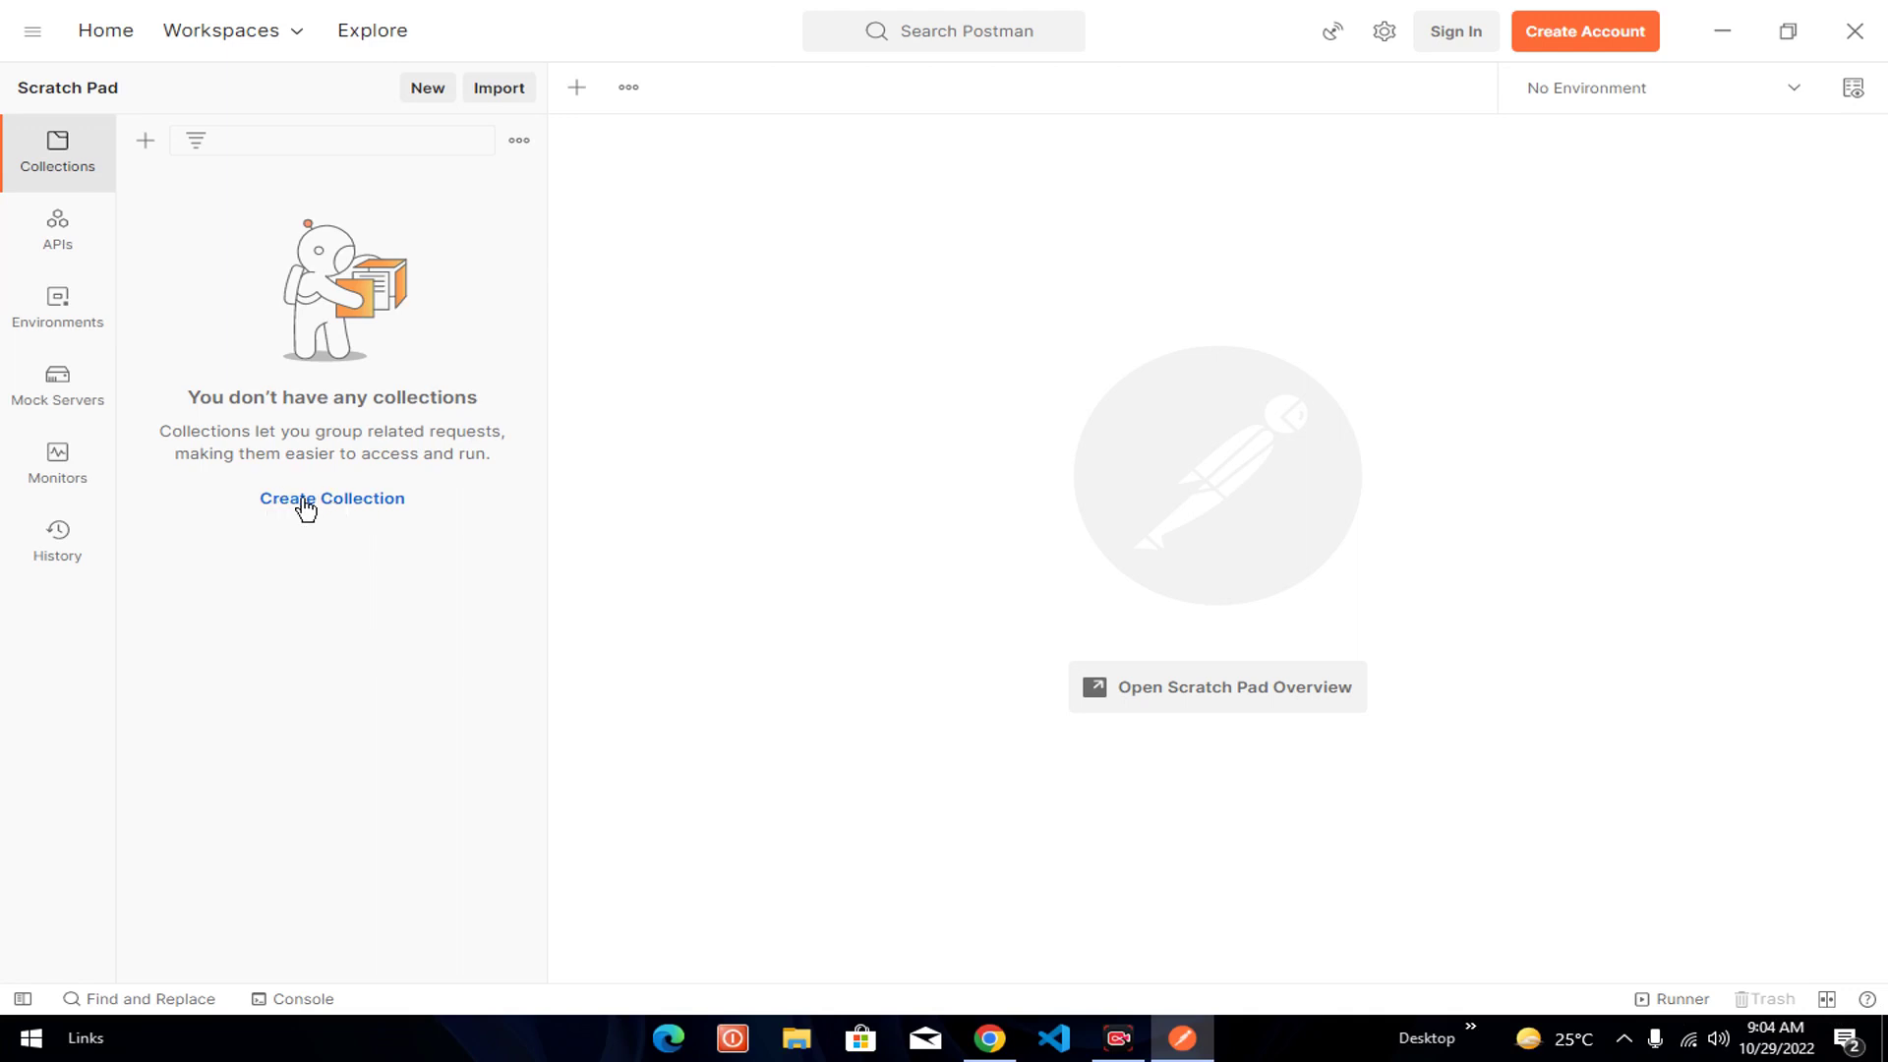
- Create a new collection and clear its default name
click(359, 500)
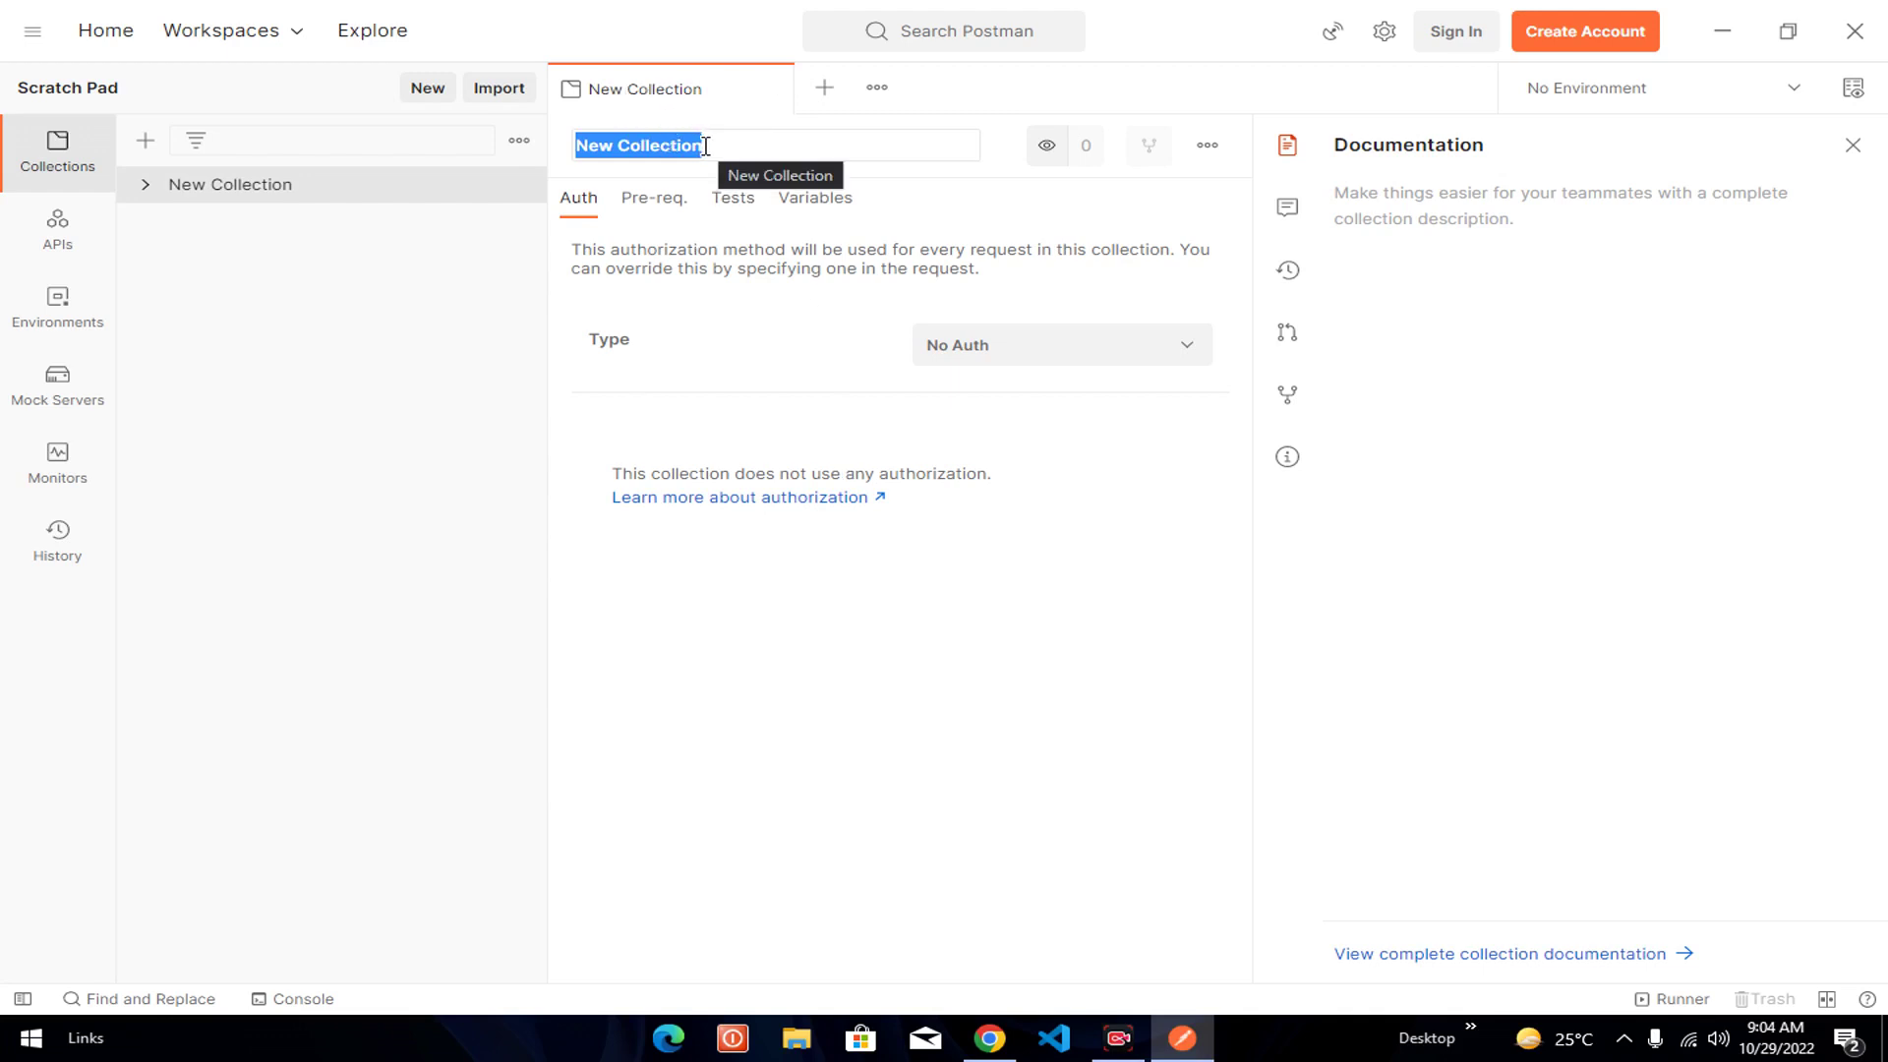
key(BackSpace)
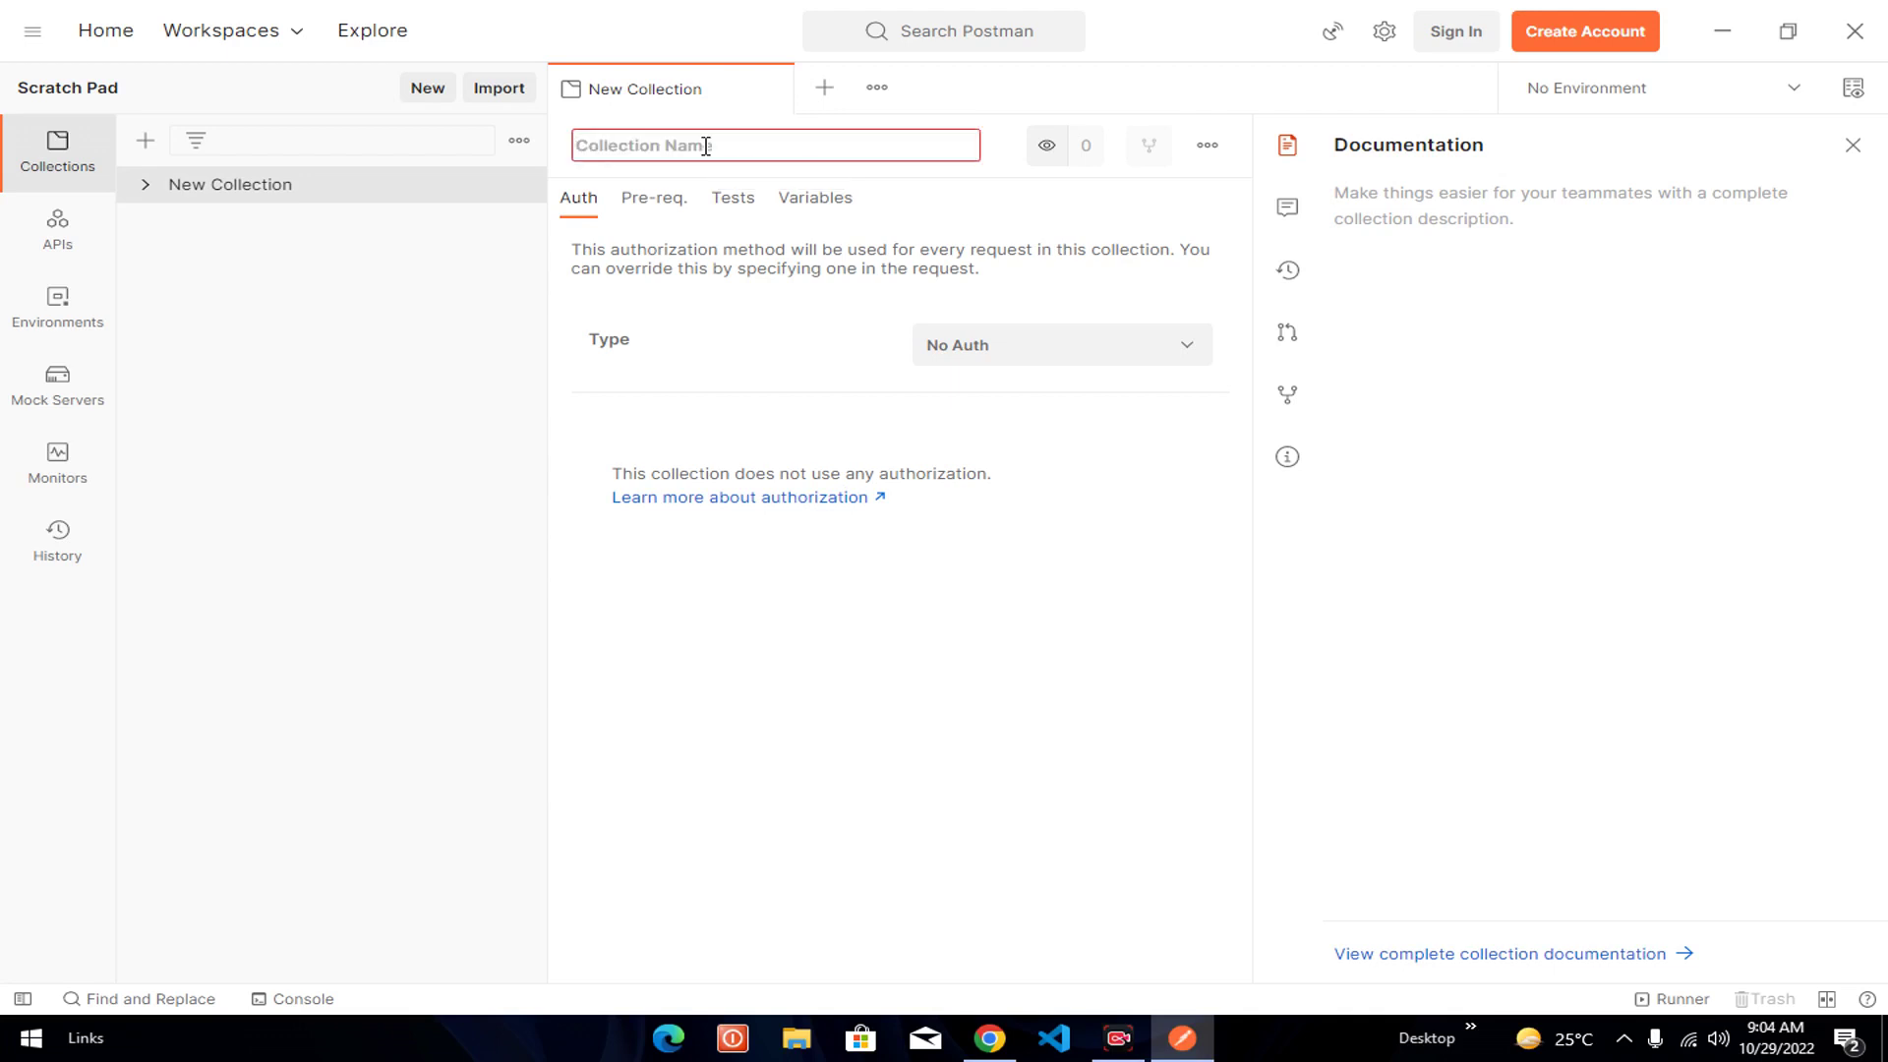
text(show)
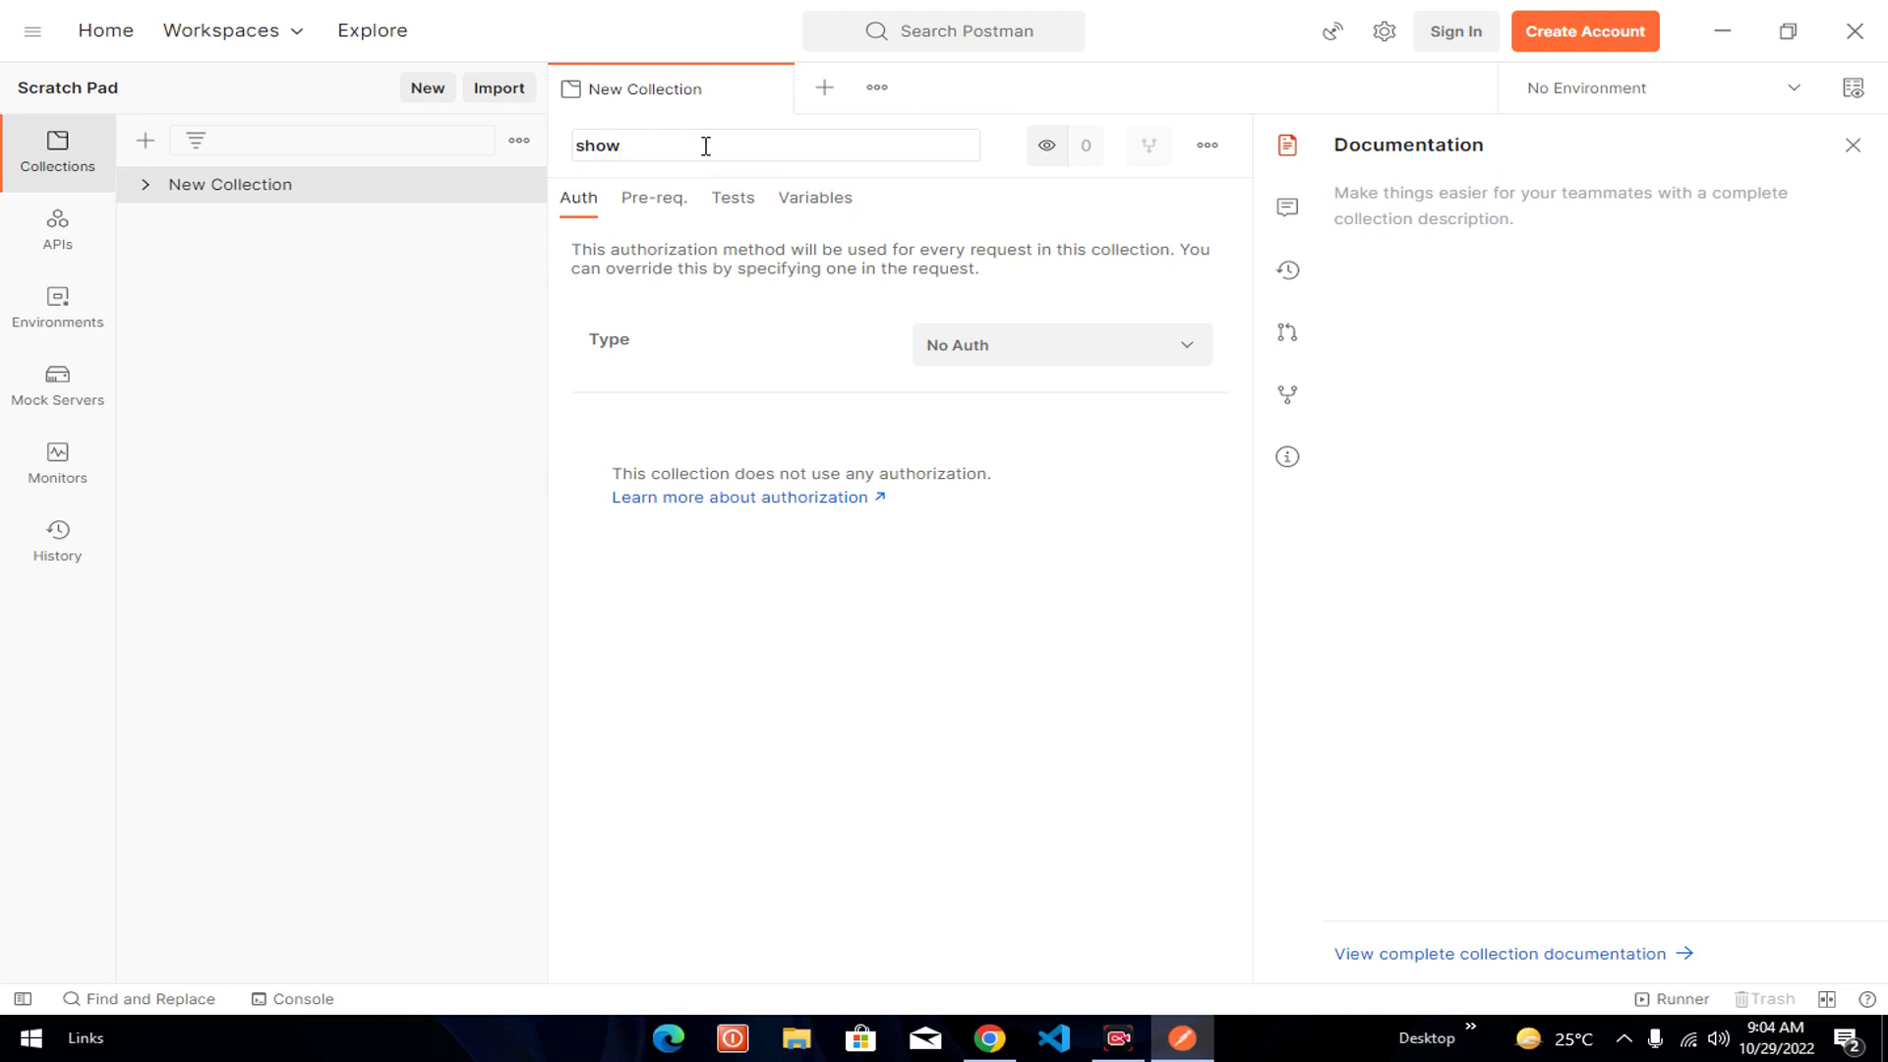
text(daata)
key(BackSpace)
key(BackSpace)
key(BackSpace)
text(t)
key(BackSpace)
key(BackSpace)
key(BackSpace)
key(BackSpace)
key(BackSpace)
key(BackSpace)
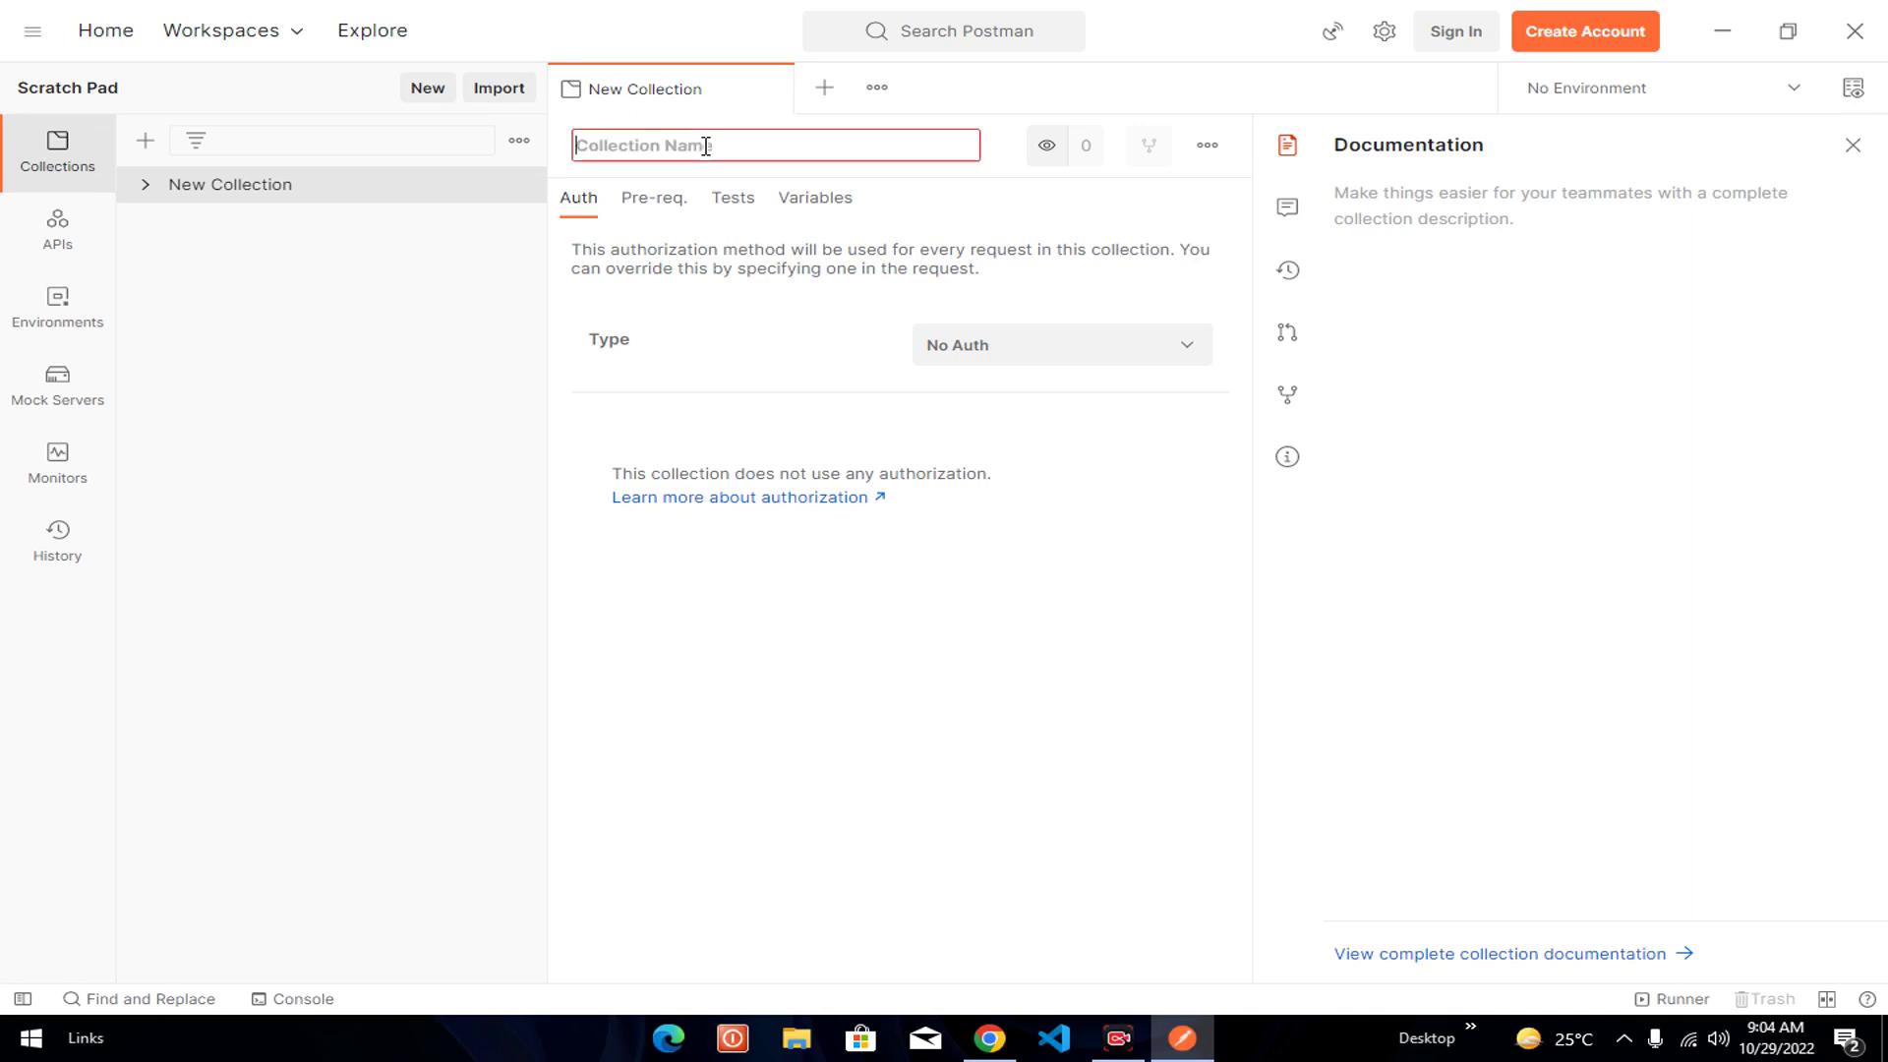
- Name the collection with the owner's first name in possessive form followed by "project"
text(simple project)
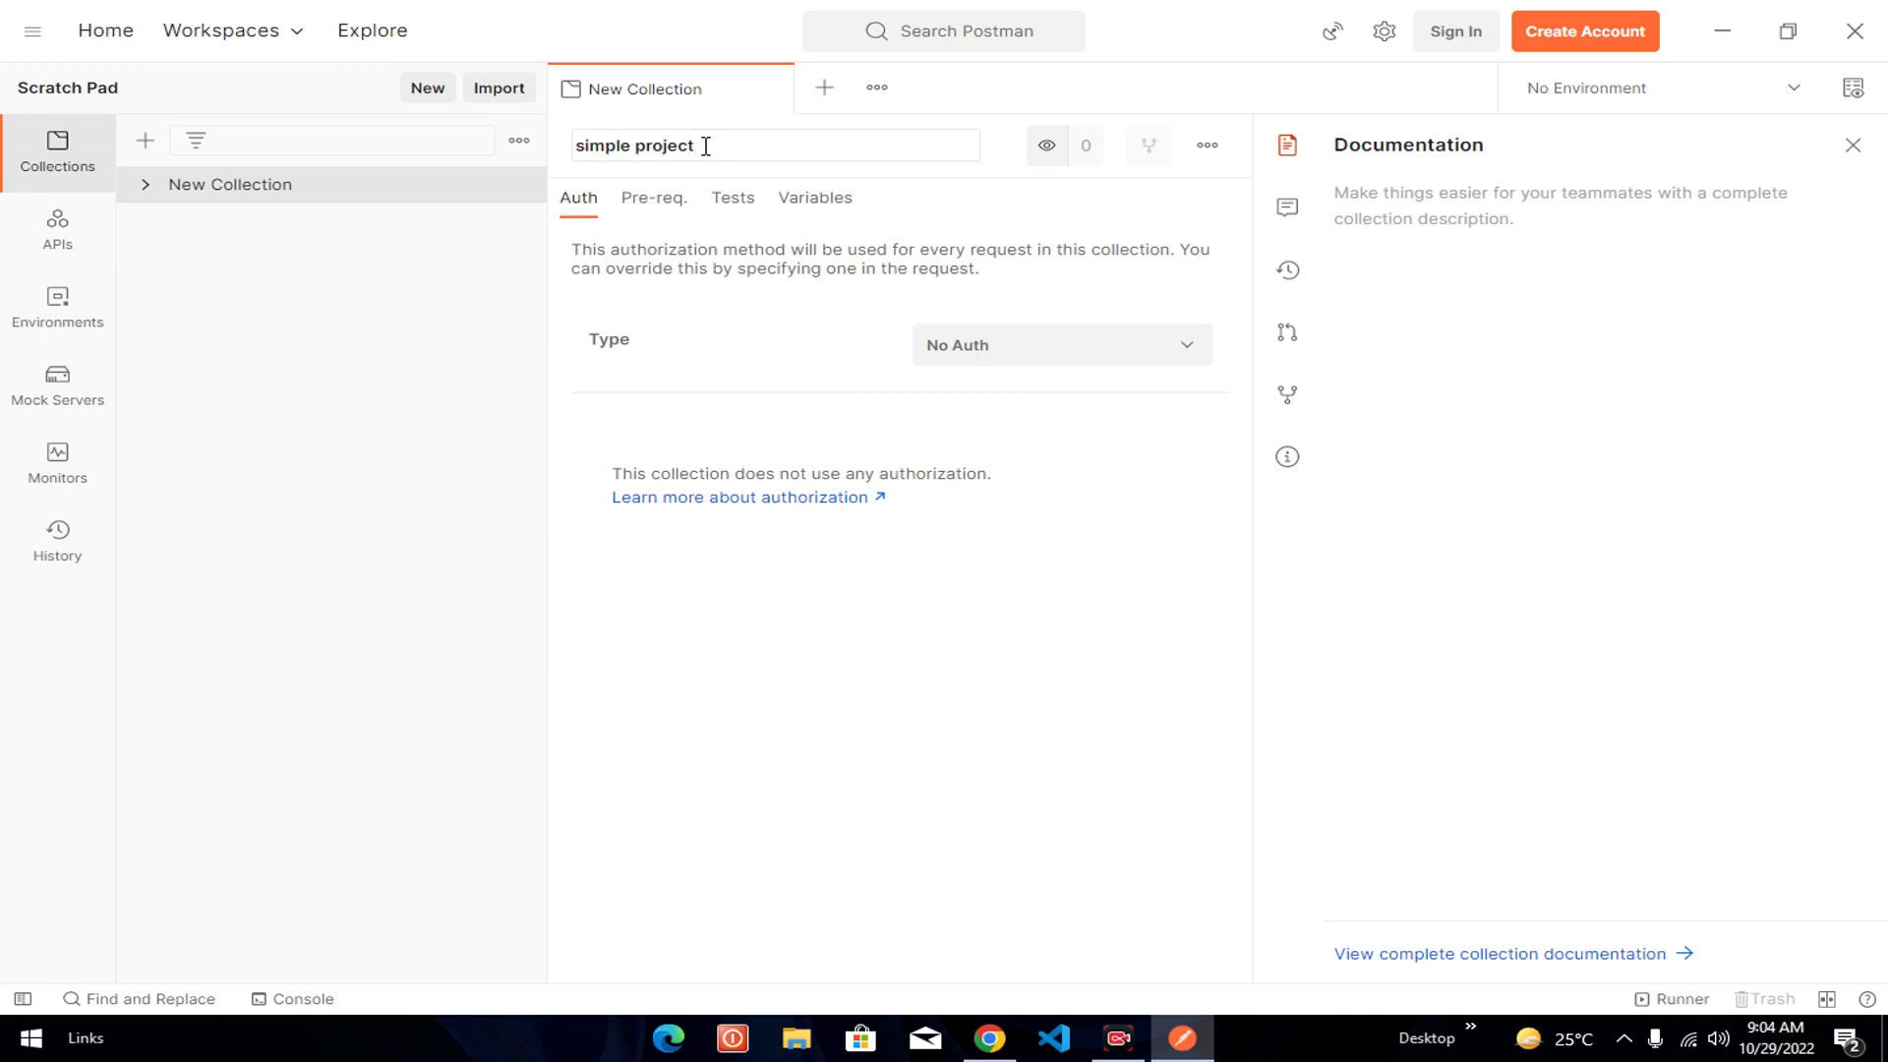
key(Left)
key(Left)
key(Left)
key(Left)
key(Left)
key(Left)
key(Left)
key(BackSpace)
key(BackSpace)
key(BackSpace)
key(BackSpace)
key(BackSpace)
key(BackSpace)
key(BackSpace)
text(ankit's)
key(Return)
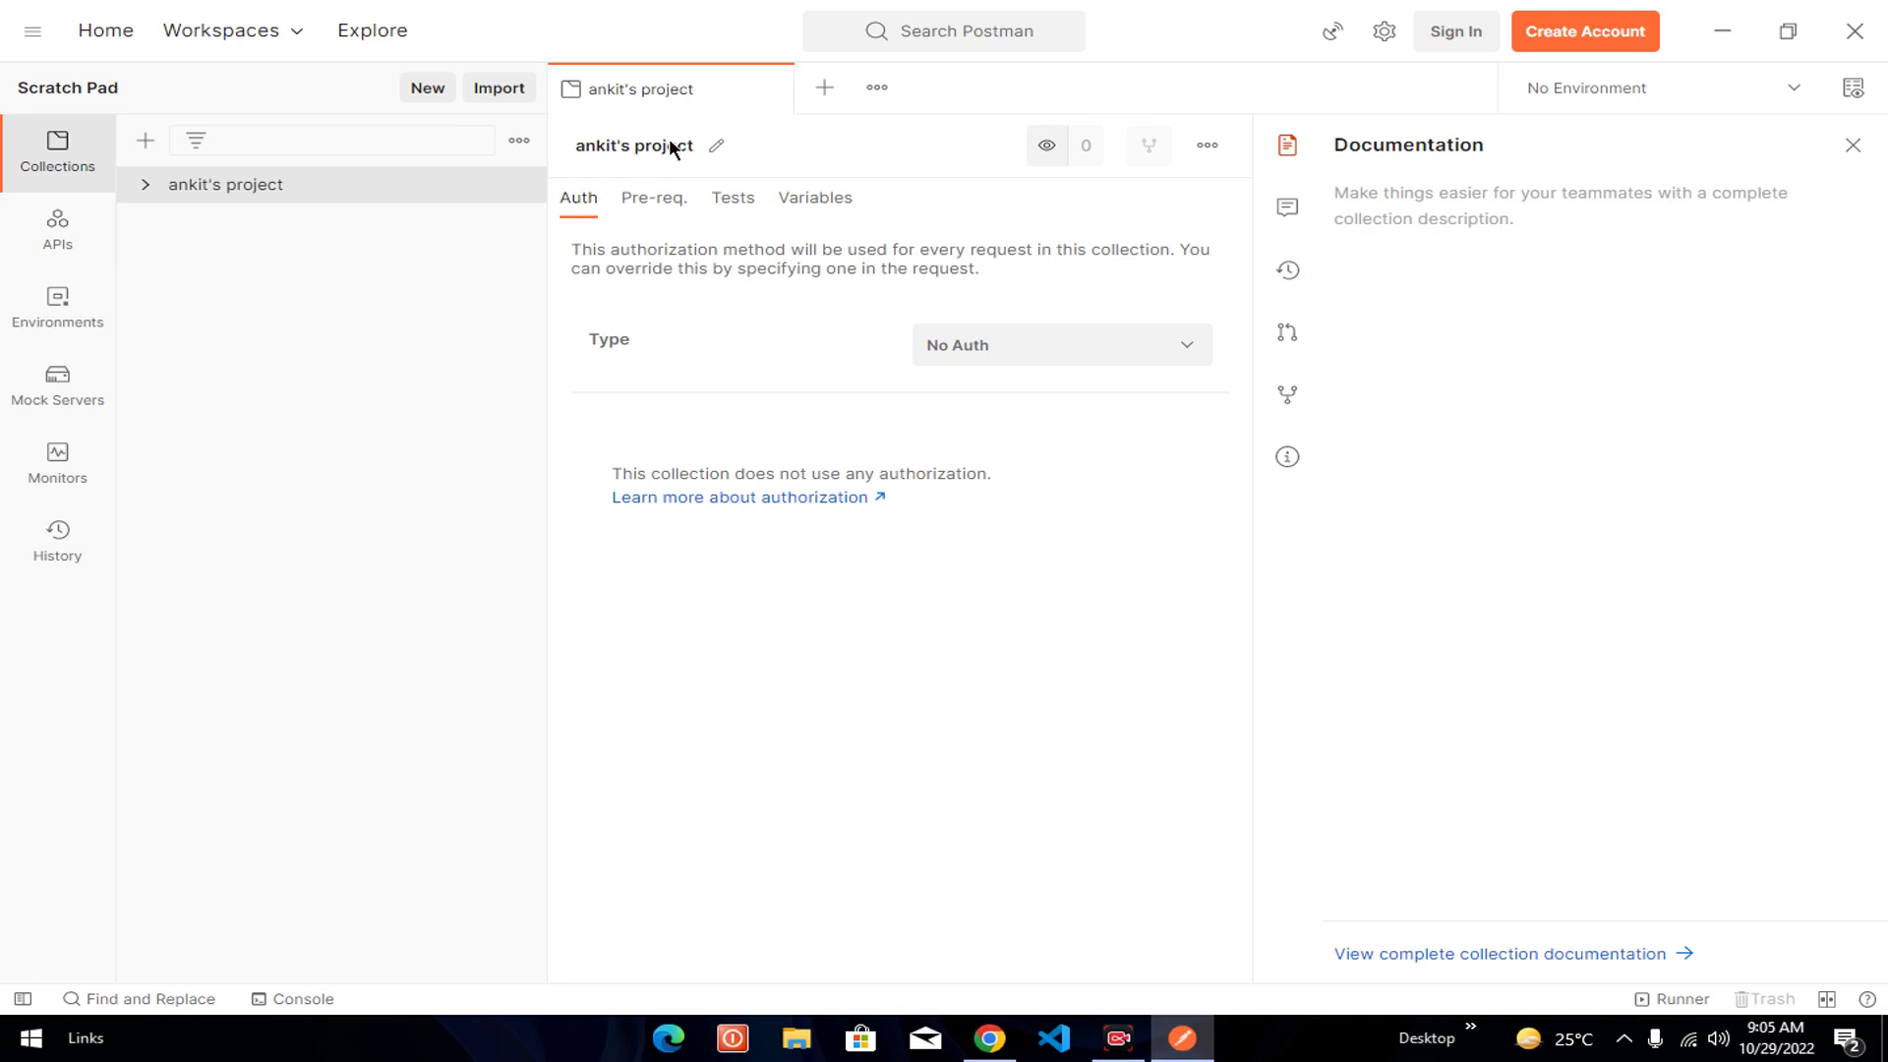
- Try the collection's pre-request snippets for getting an environment variable, a global variable and a variable, and clear the script
click(210, 196)
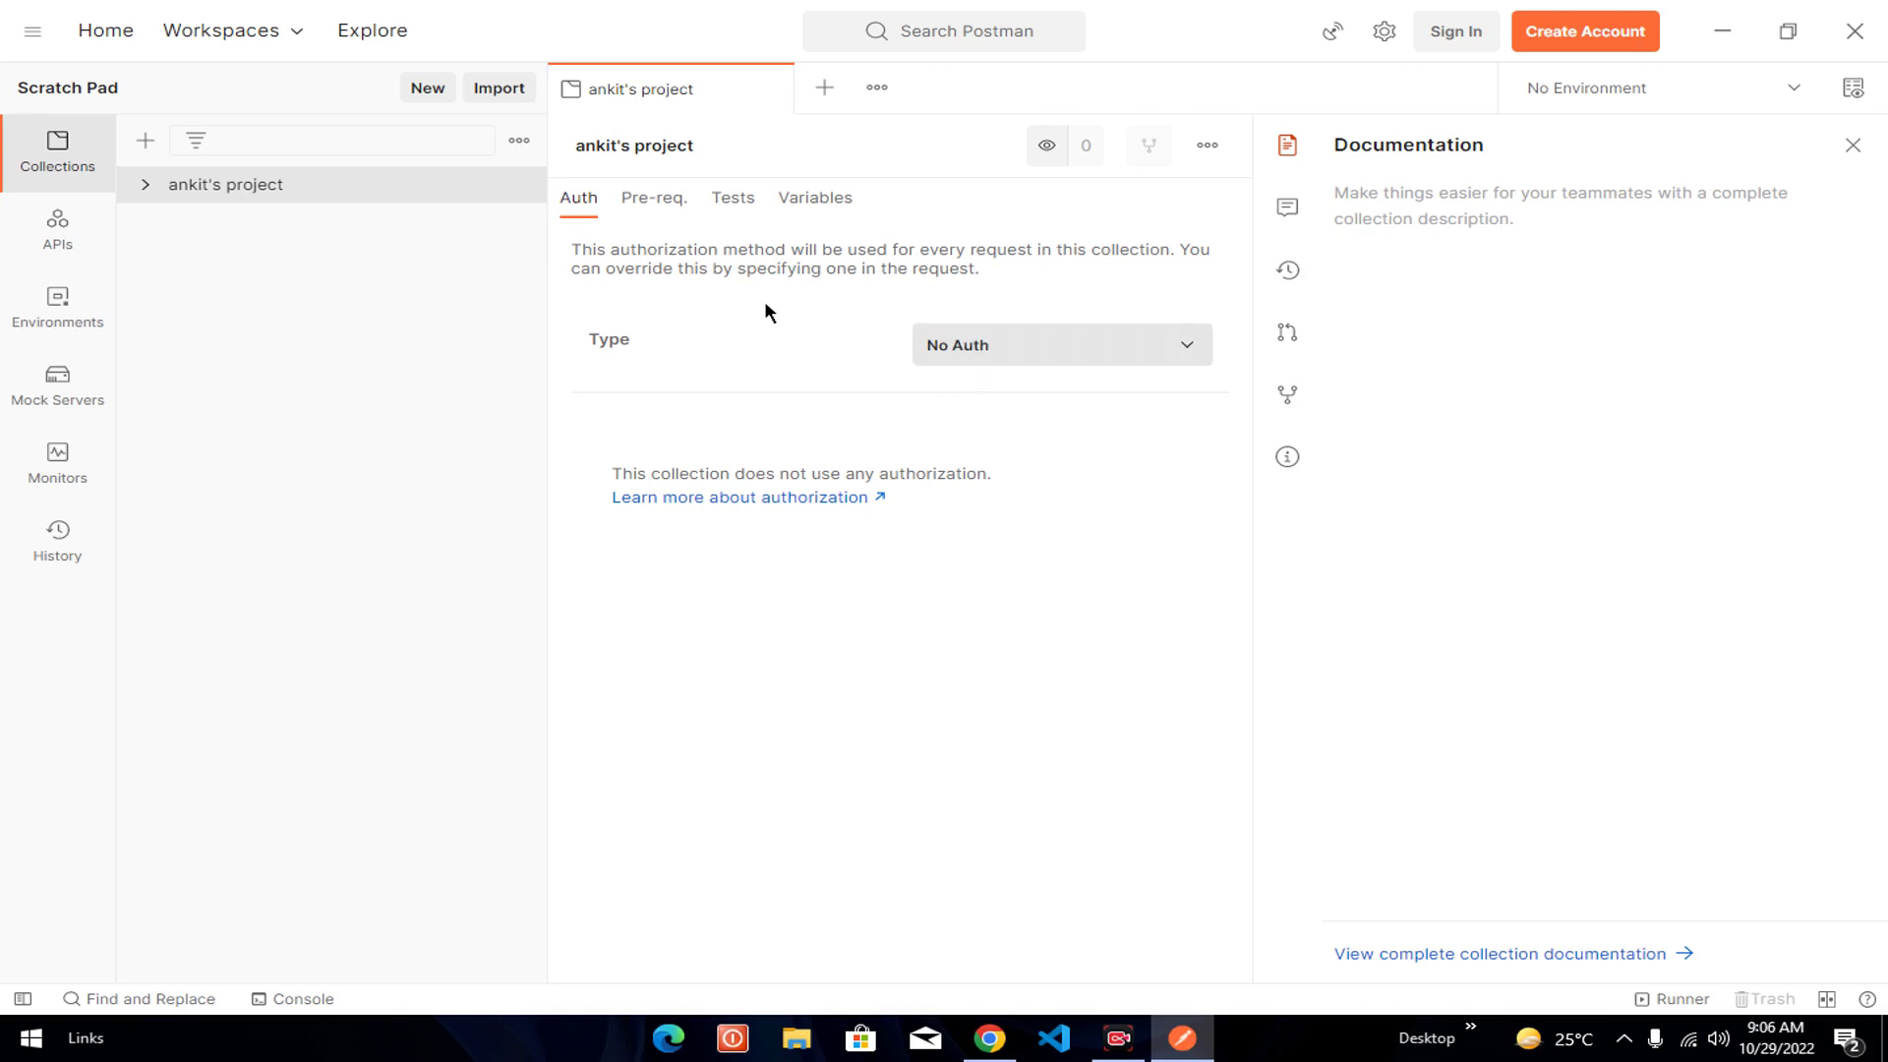
click(649, 207)
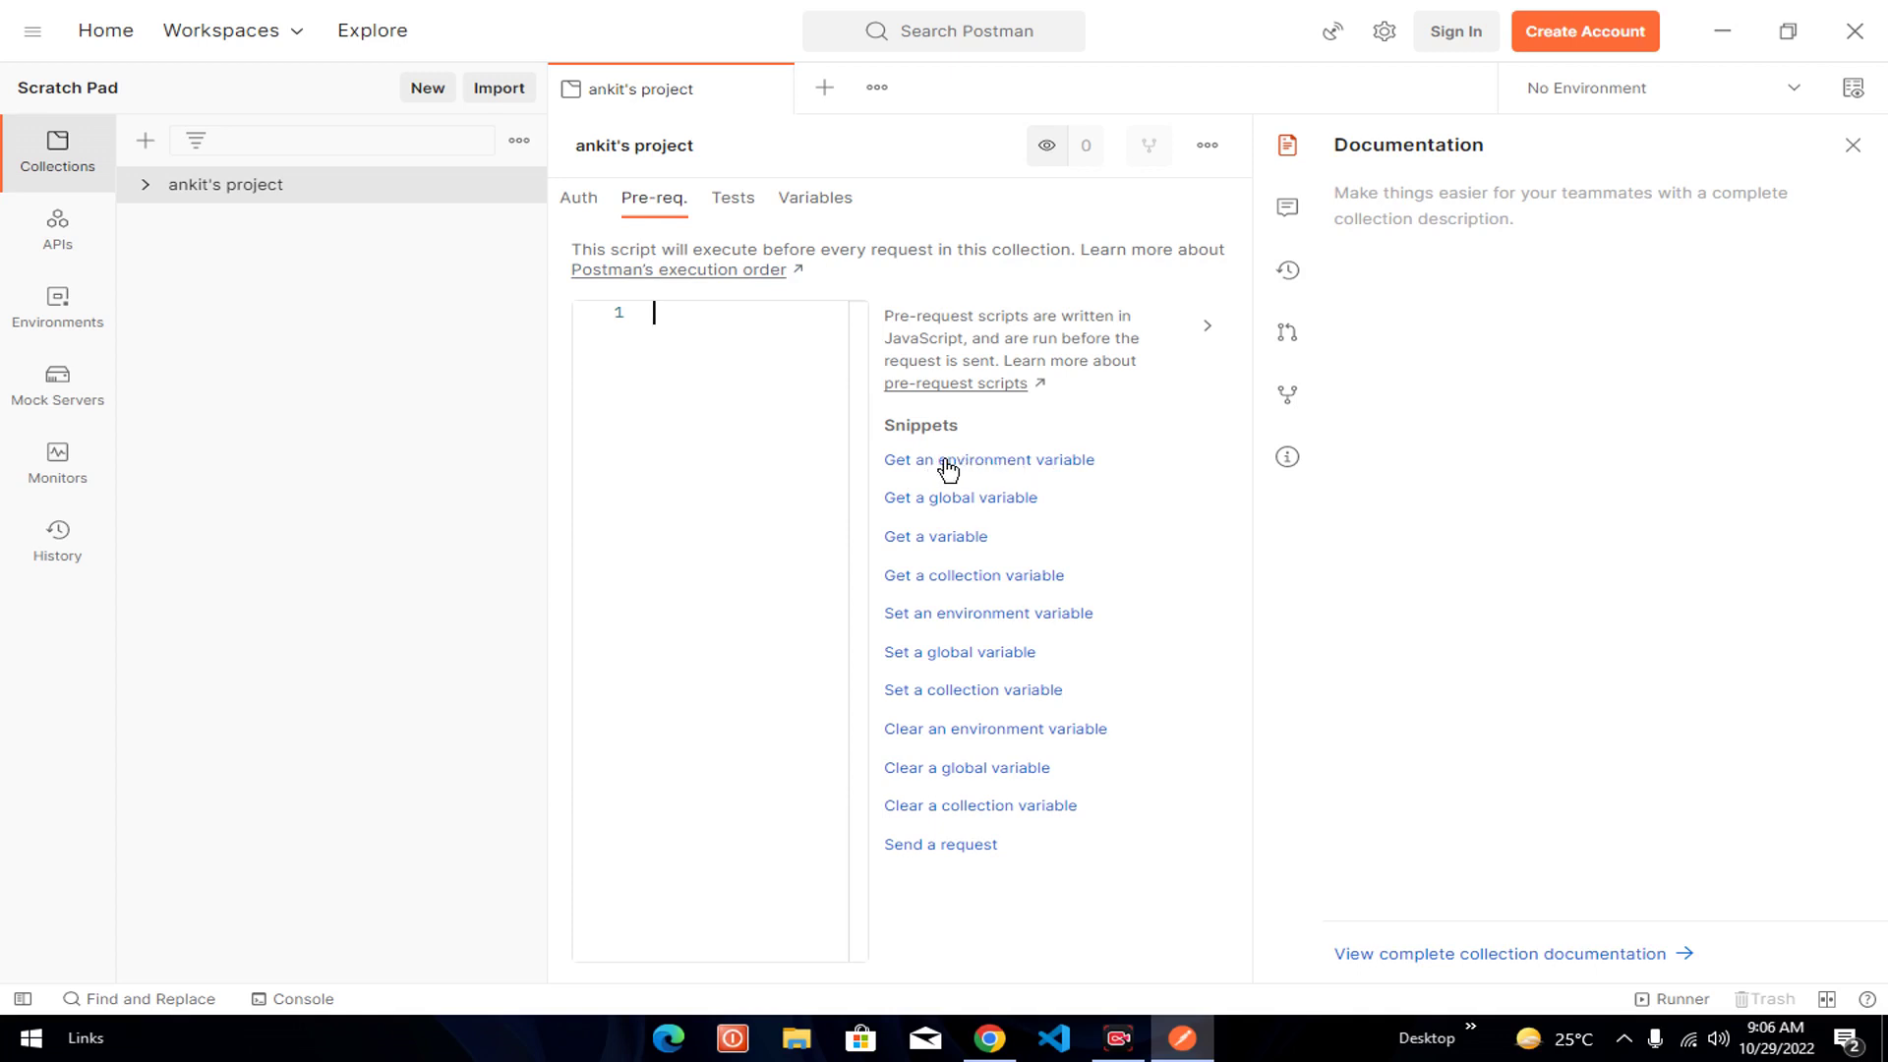
click(1002, 469)
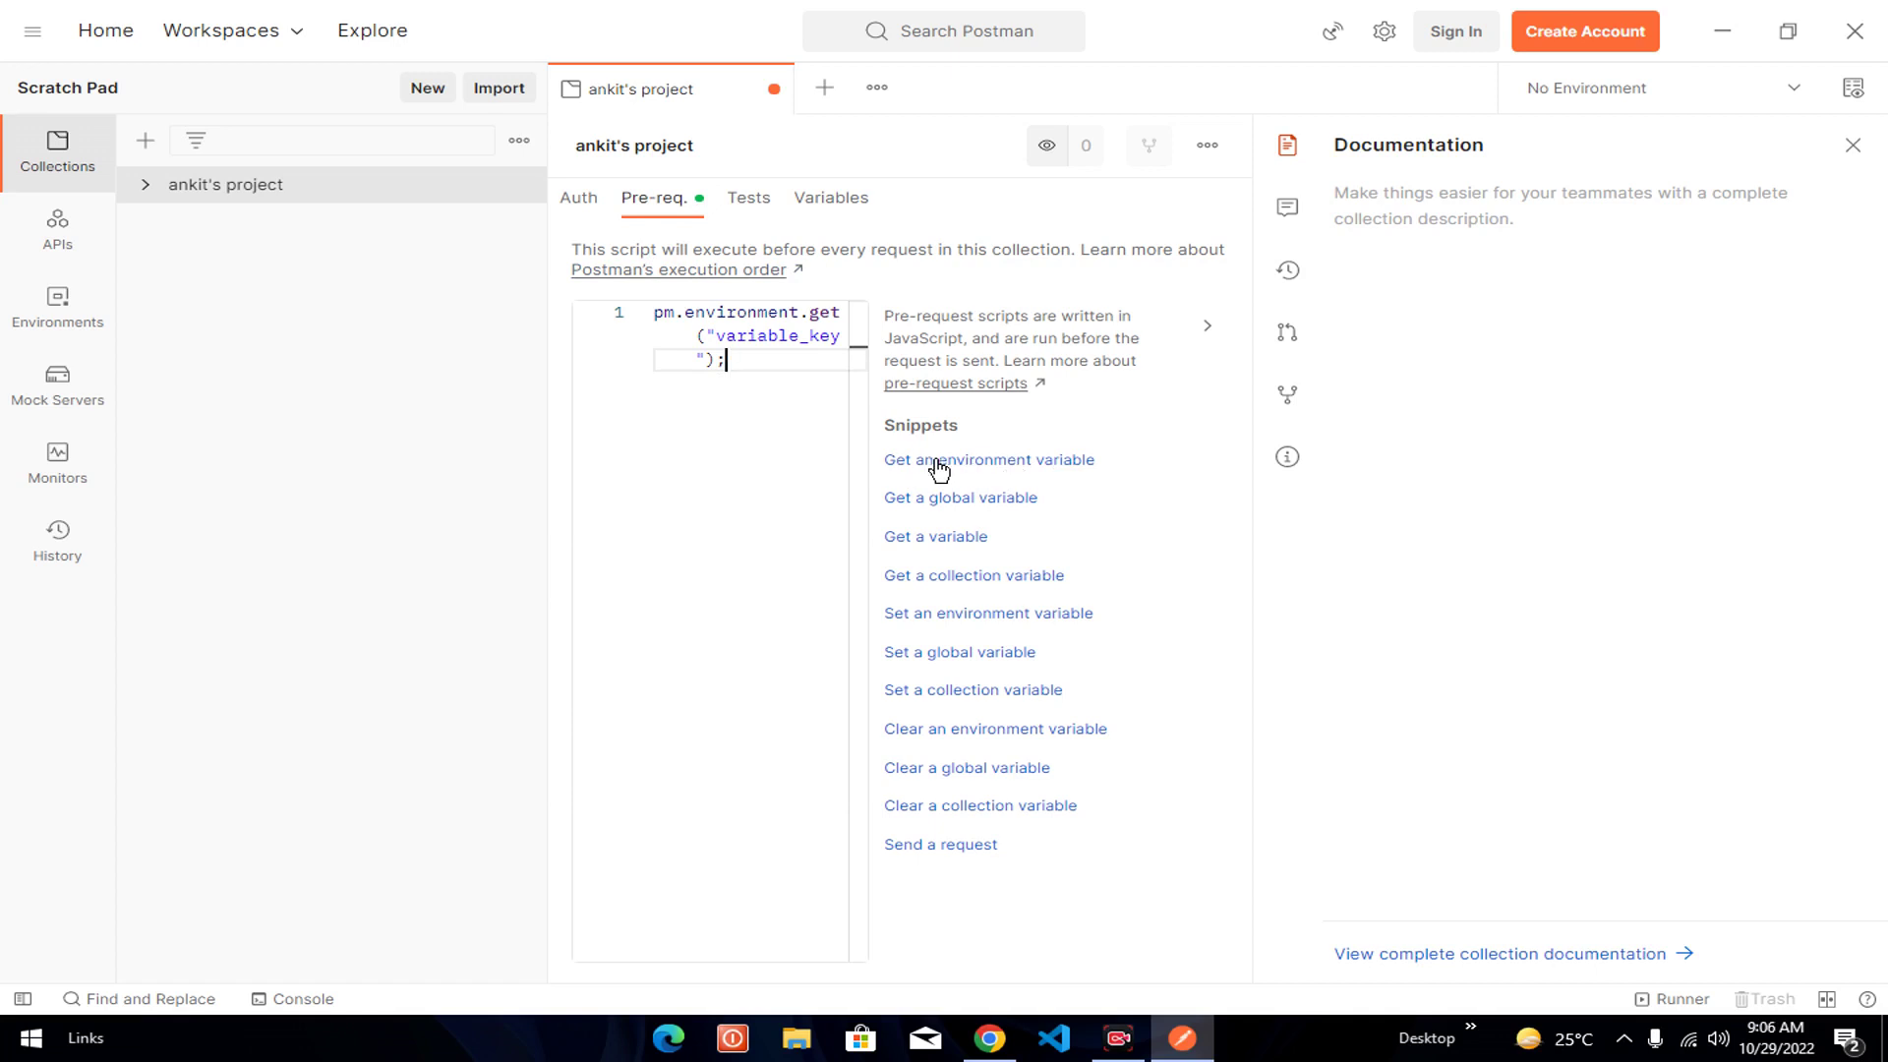
click(932, 507)
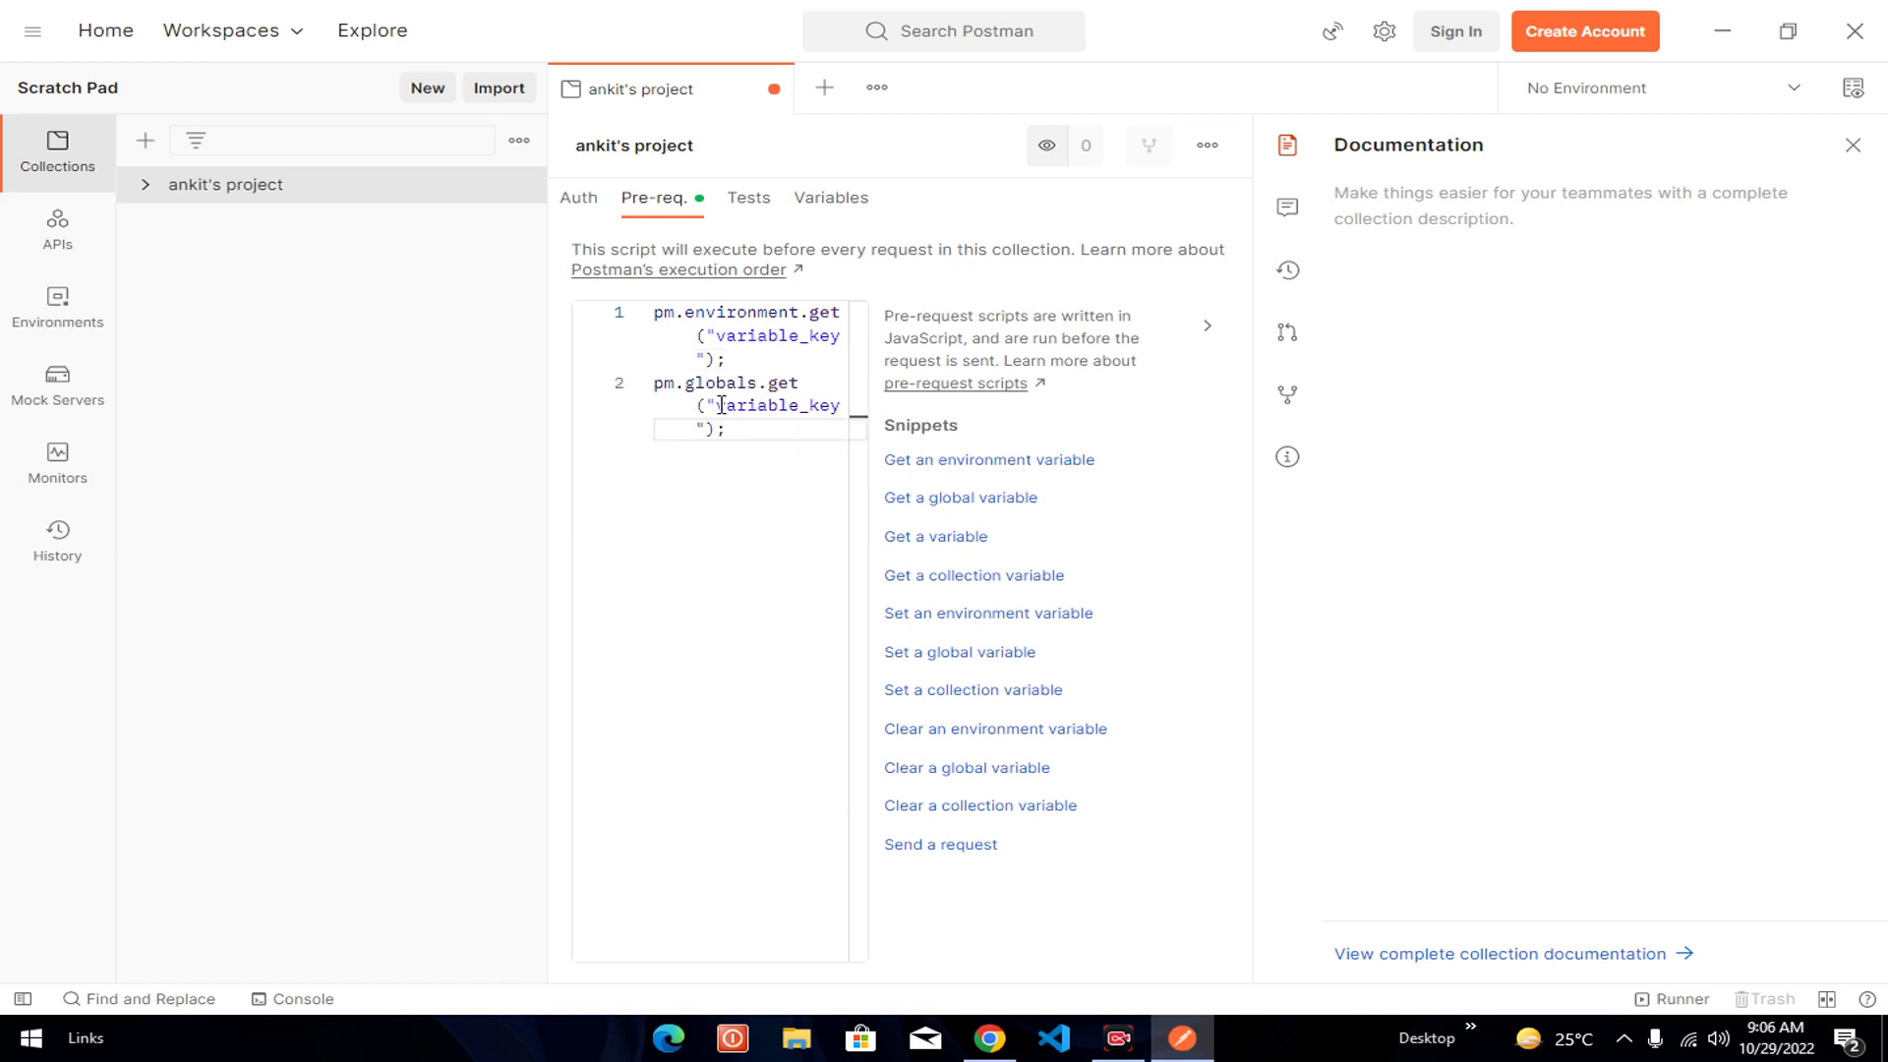
drag(728, 433, 654, 384)
click(919, 536)
drag(728, 503, 655, 454)
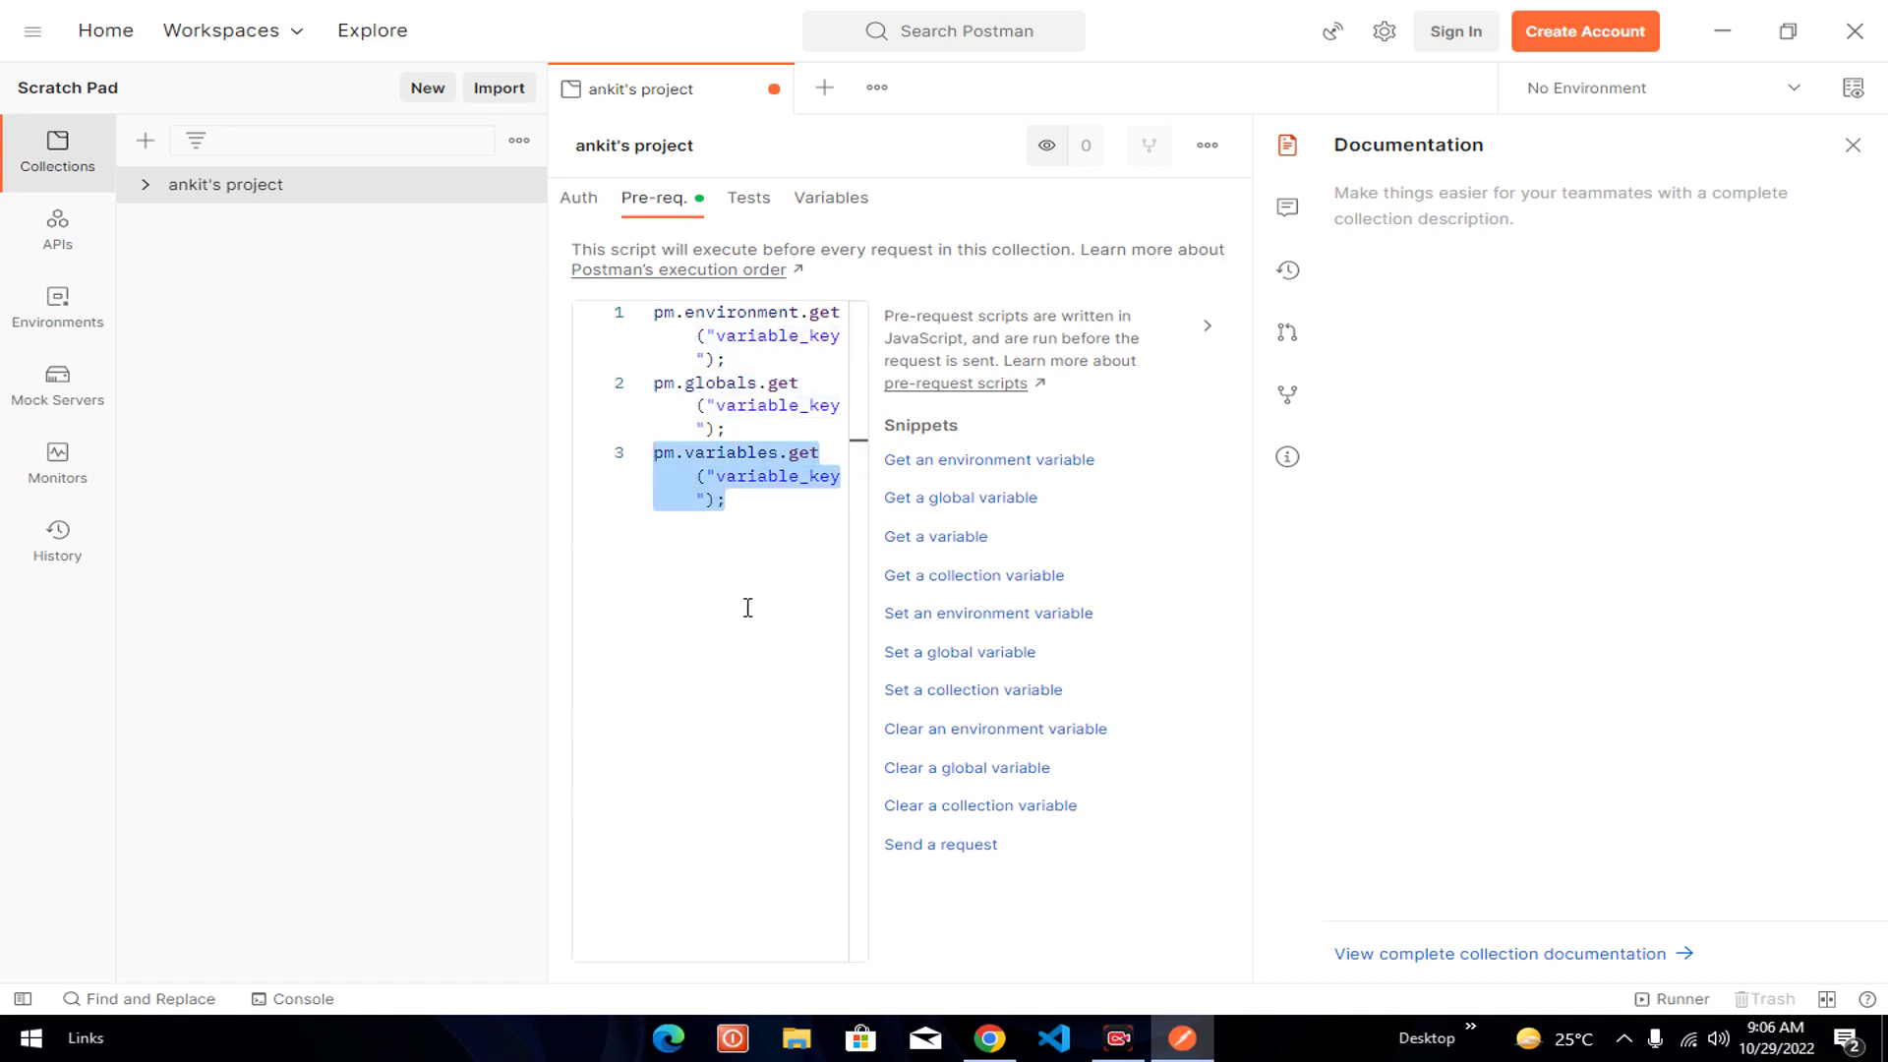
drag(771, 602, 618, 325)
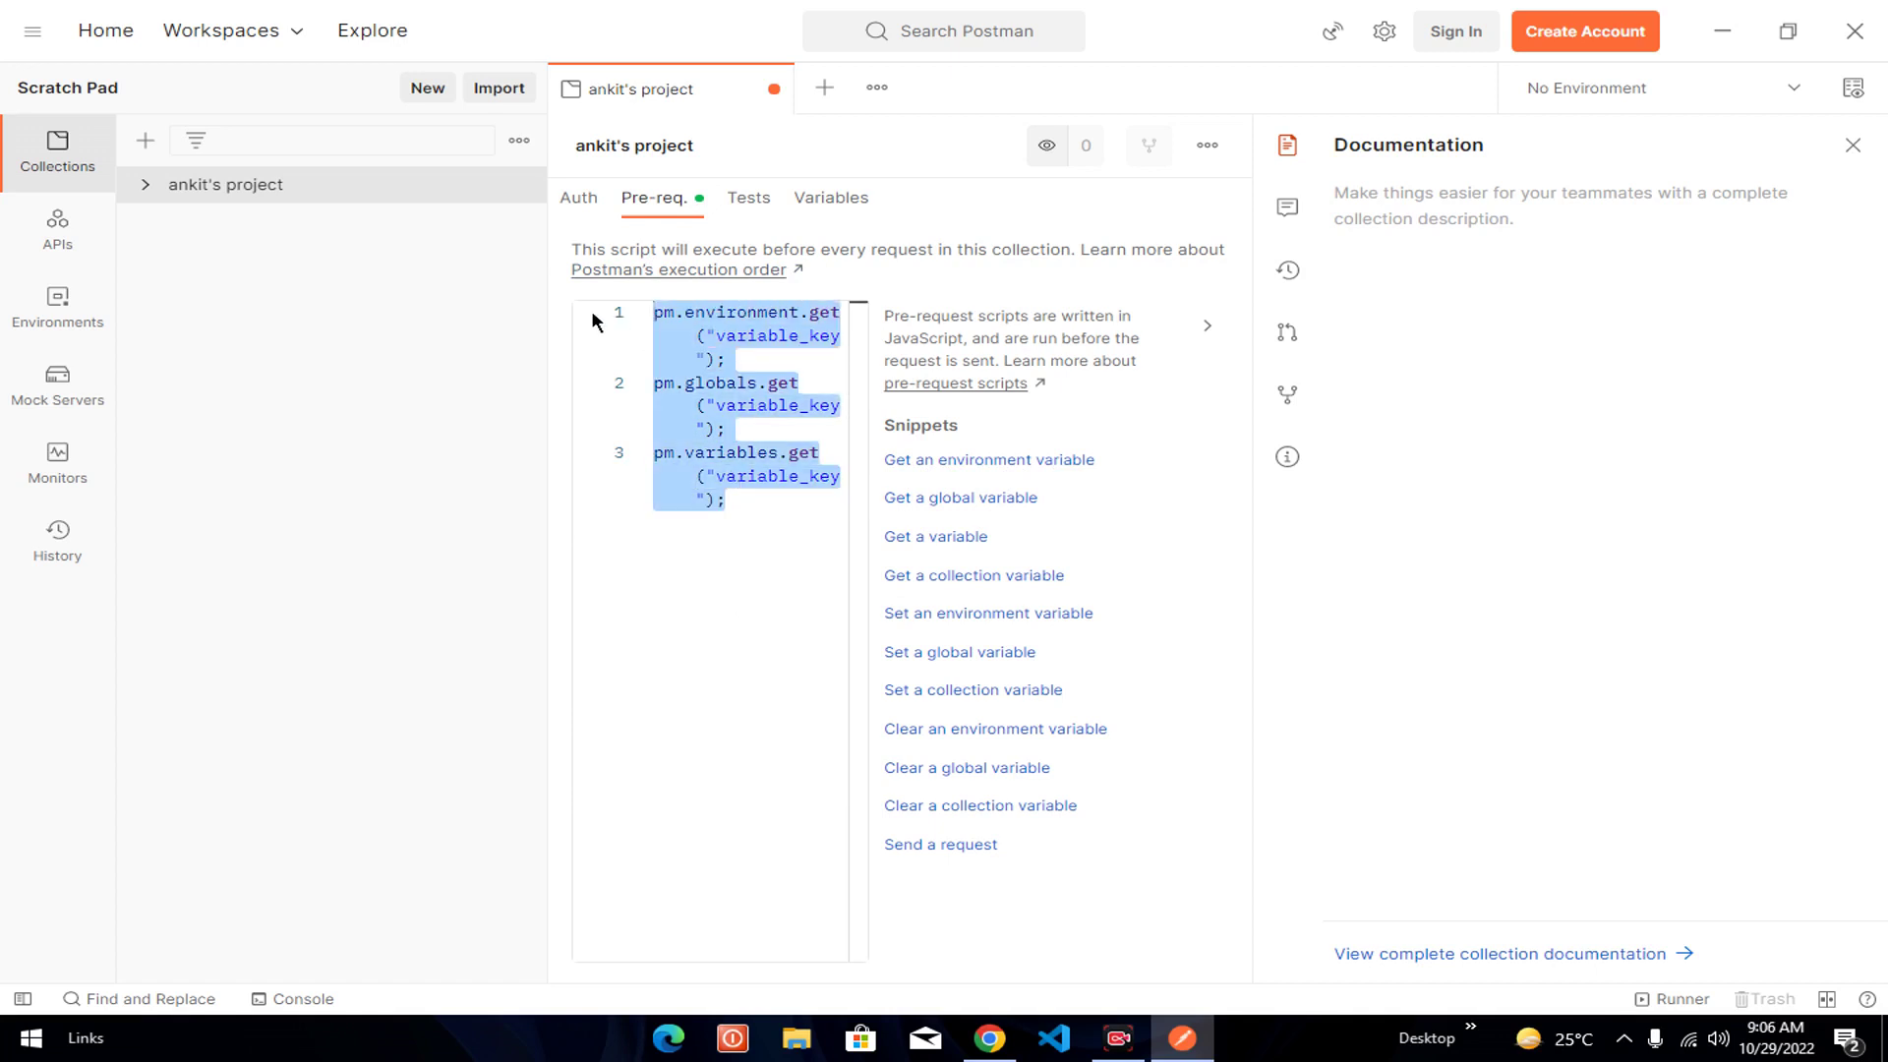
key(BackSpace)
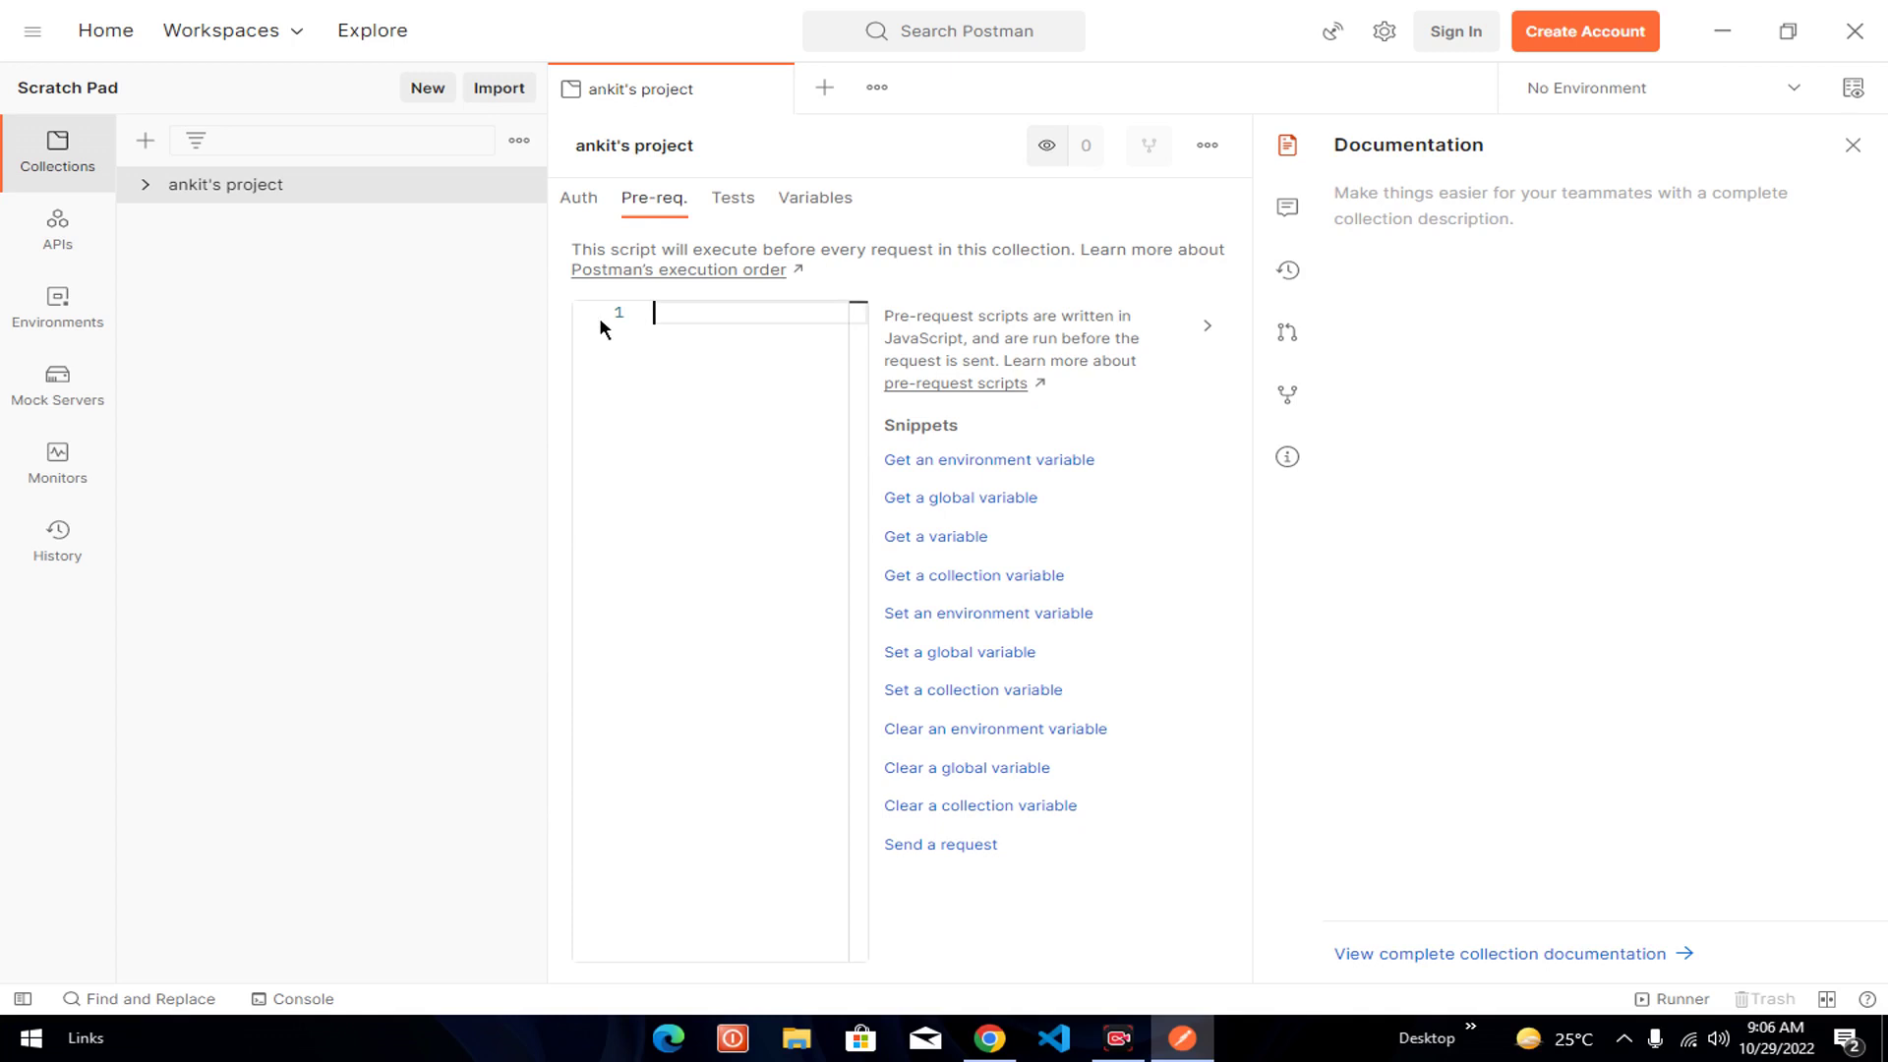
- Review the collection's tests, variables and authorization sections, and the list of further collection actions
click(725, 208)
click(811, 207)
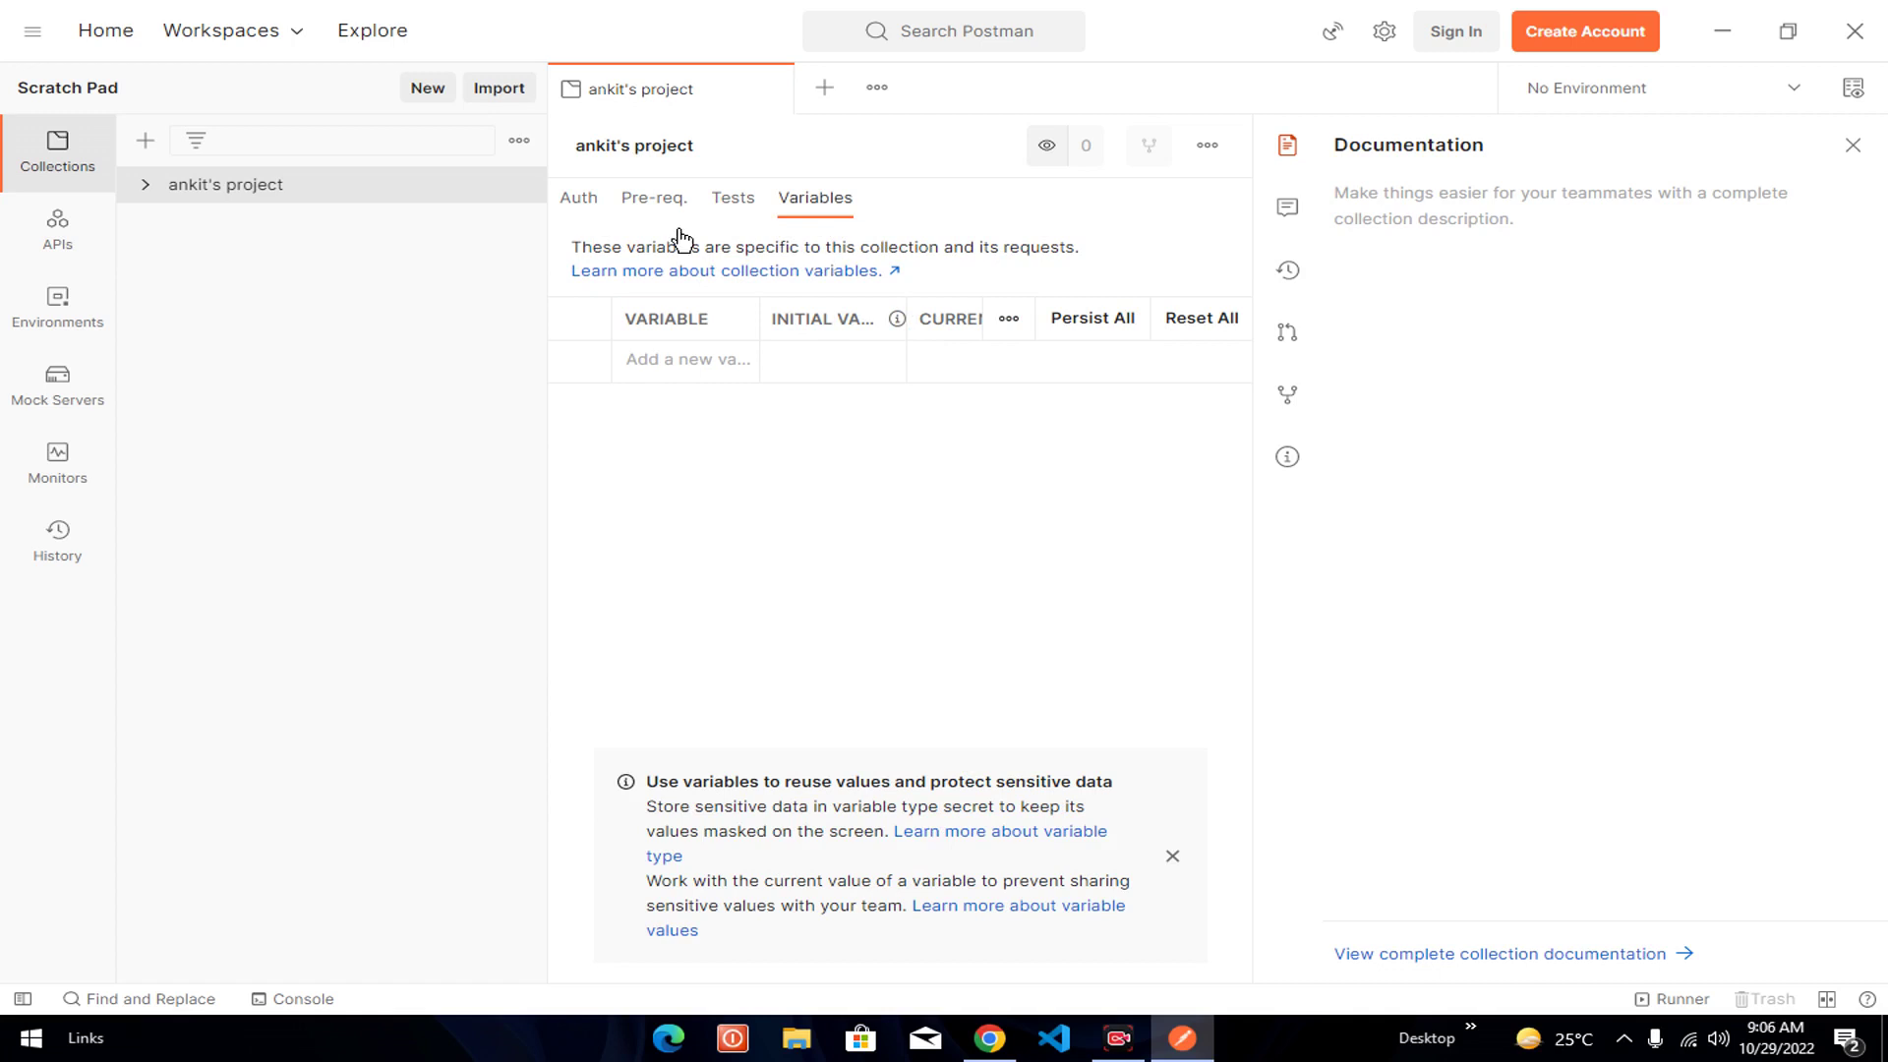
click(587, 202)
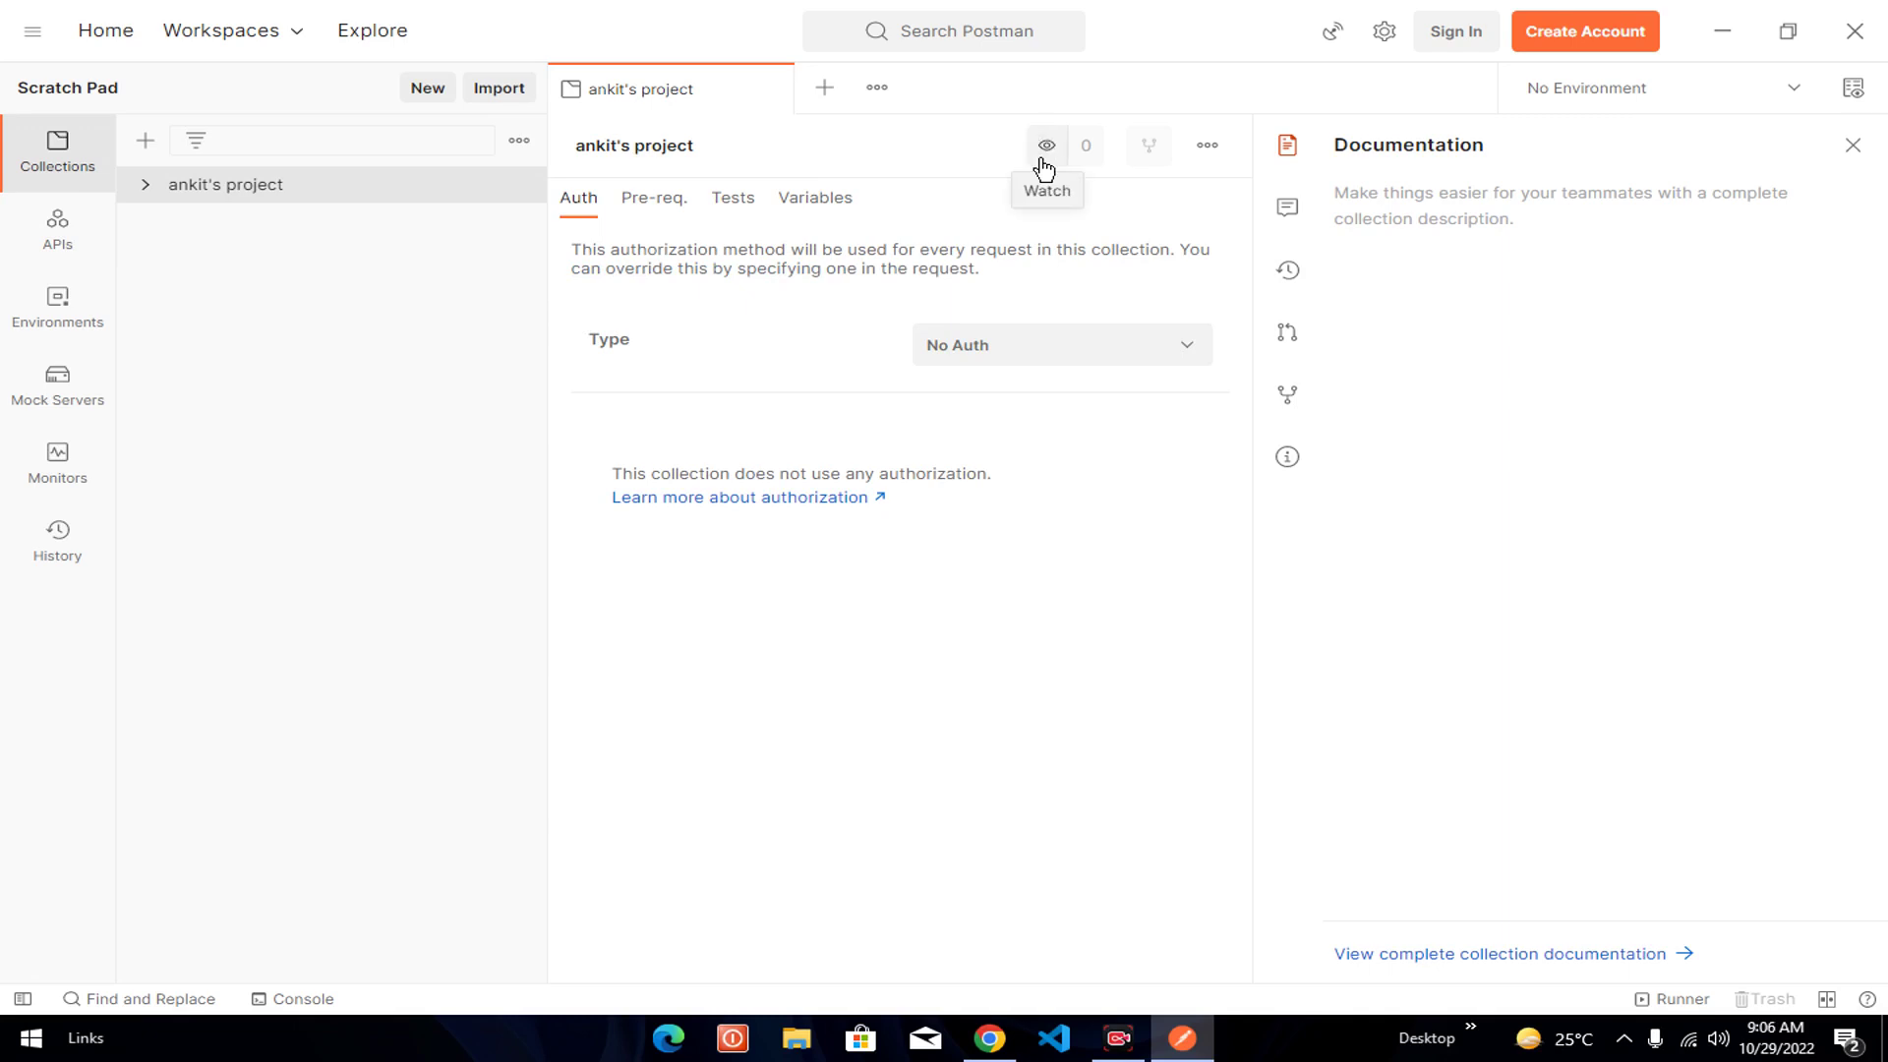
click(1207, 148)
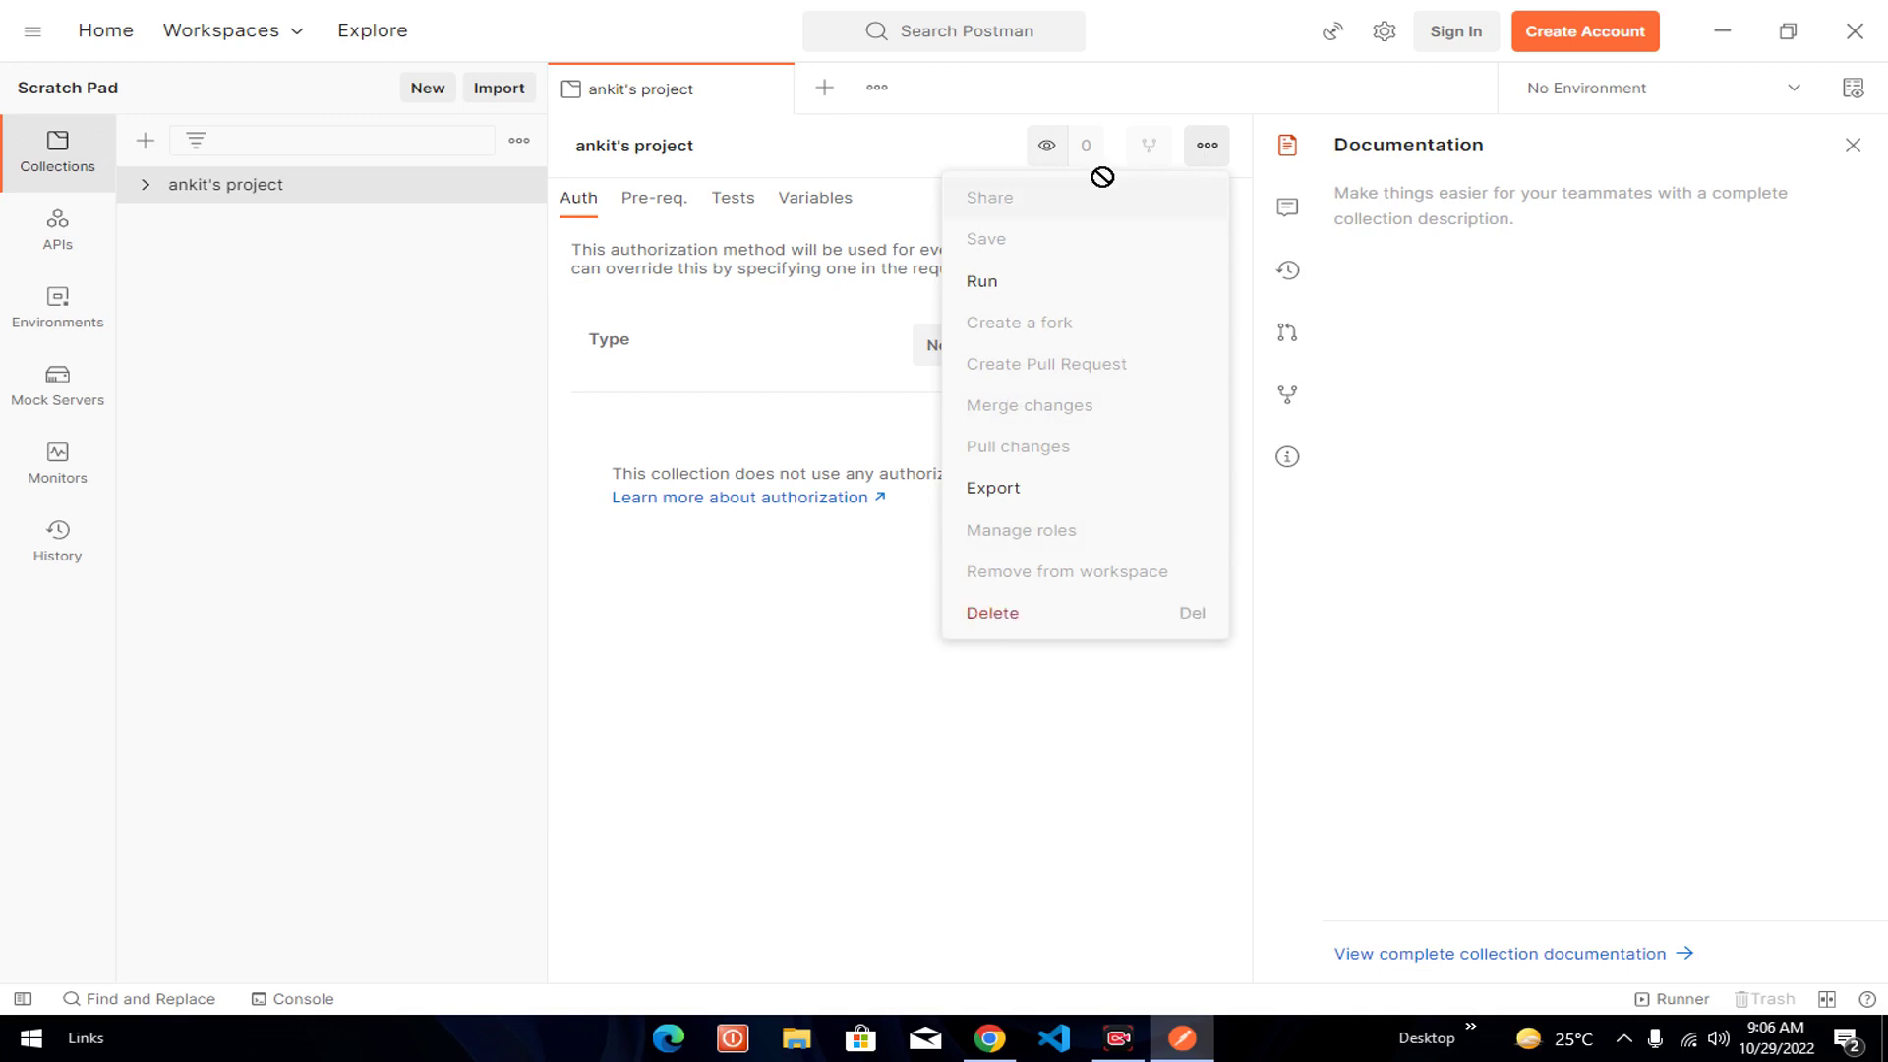
click(772, 628)
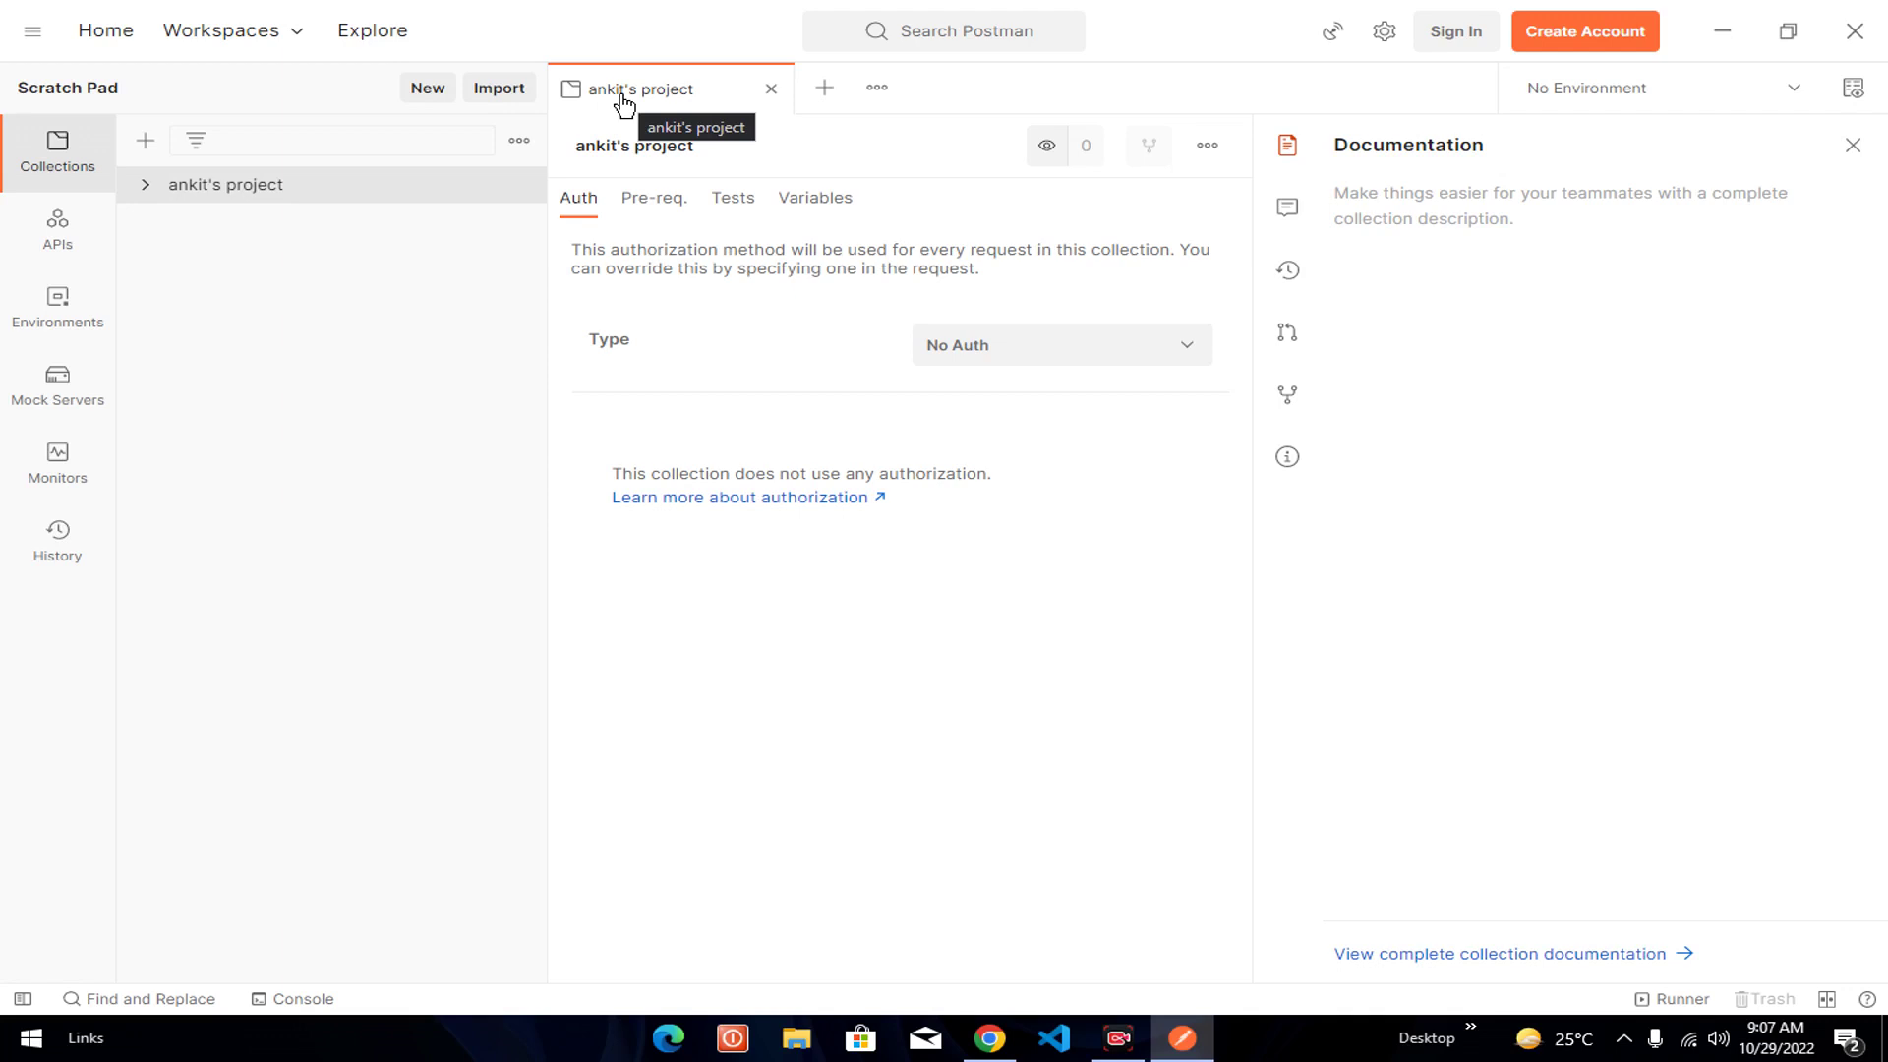
- Look at the item types that can be created, including HTTP Request, and at the collection's context actions
click(425, 94)
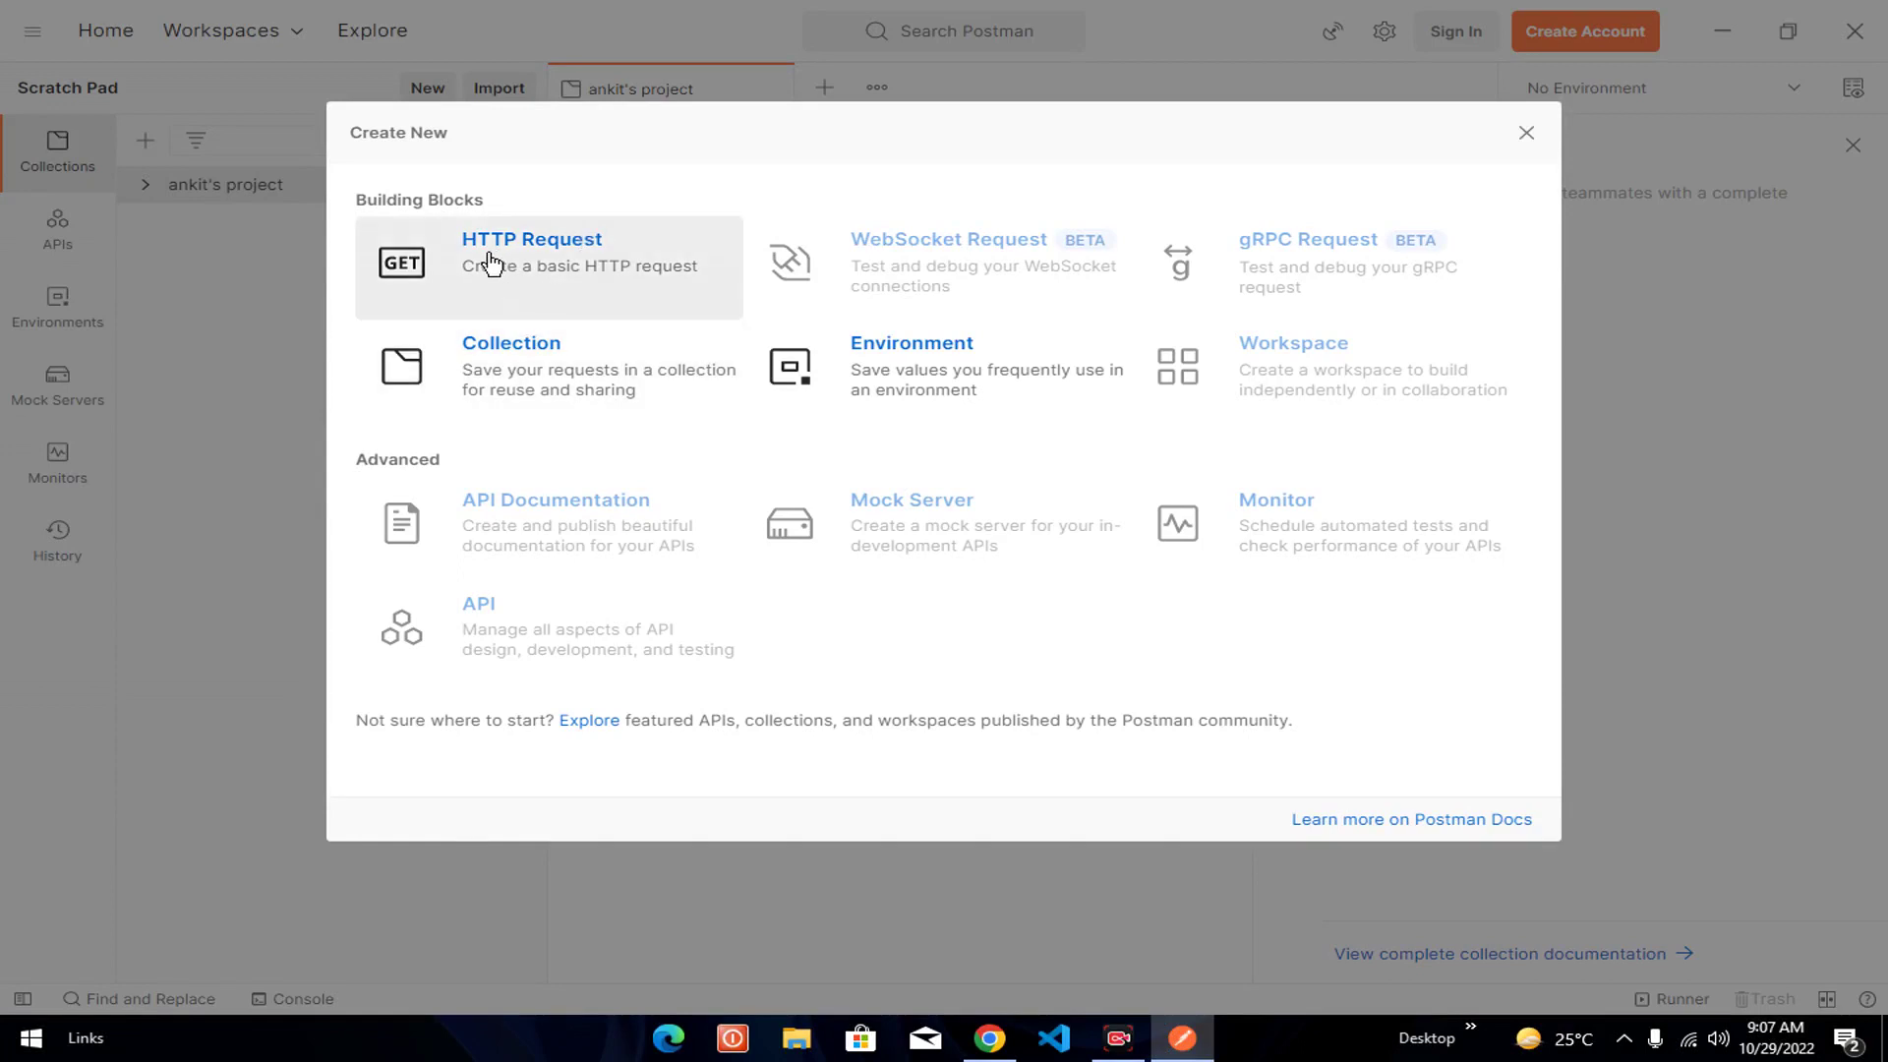
click(1514, 144)
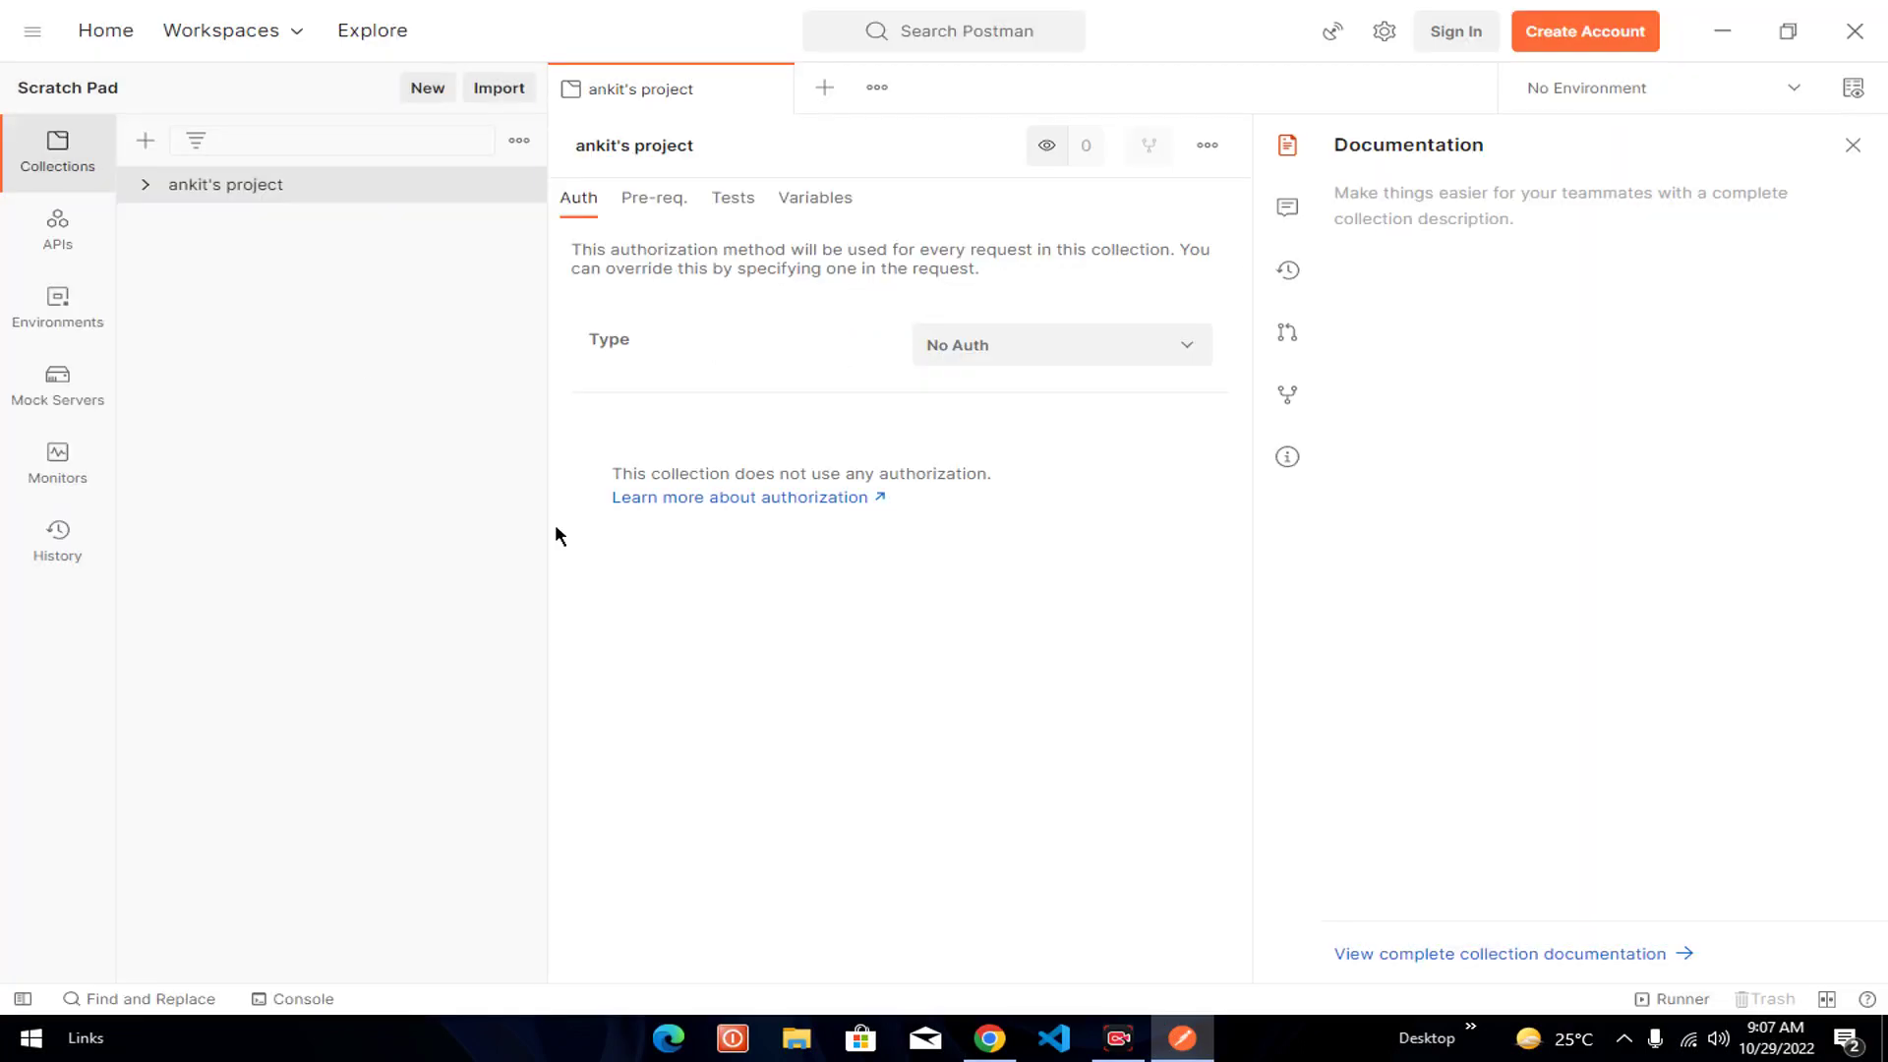
right_click(215, 185)
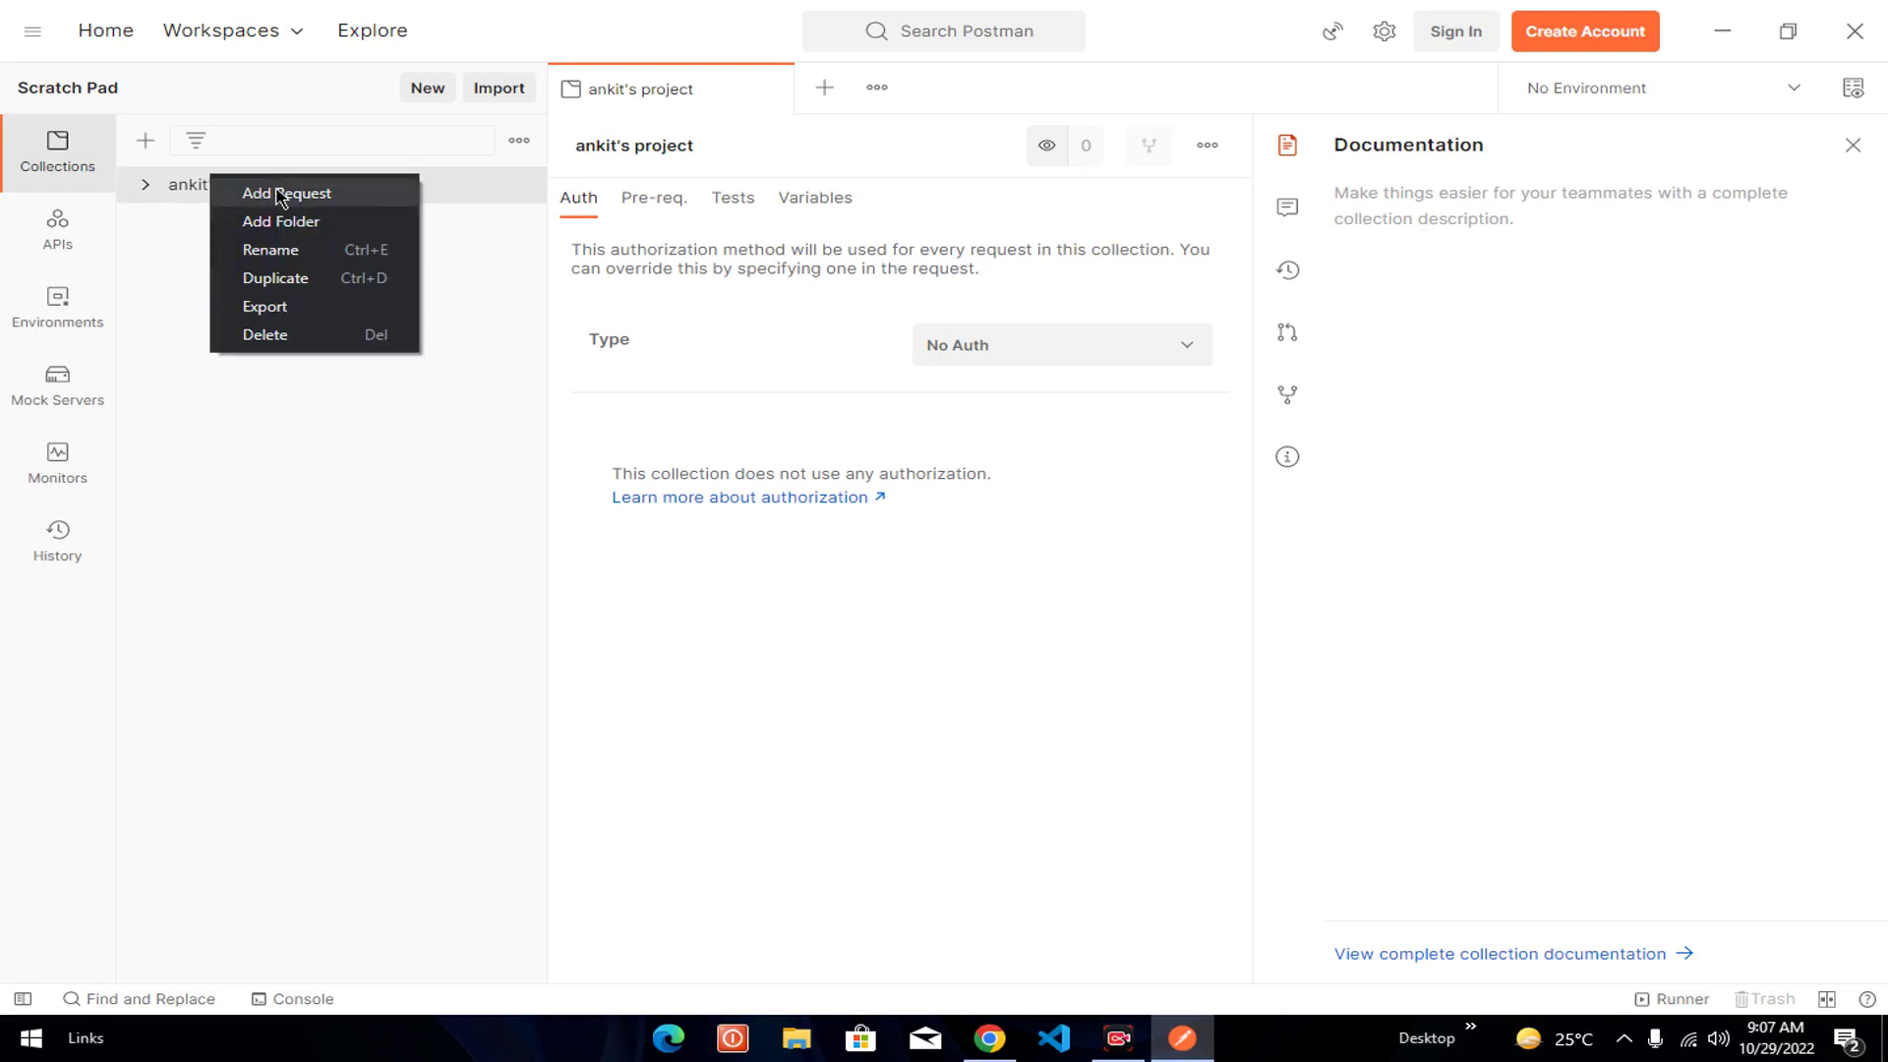
click(384, 587)
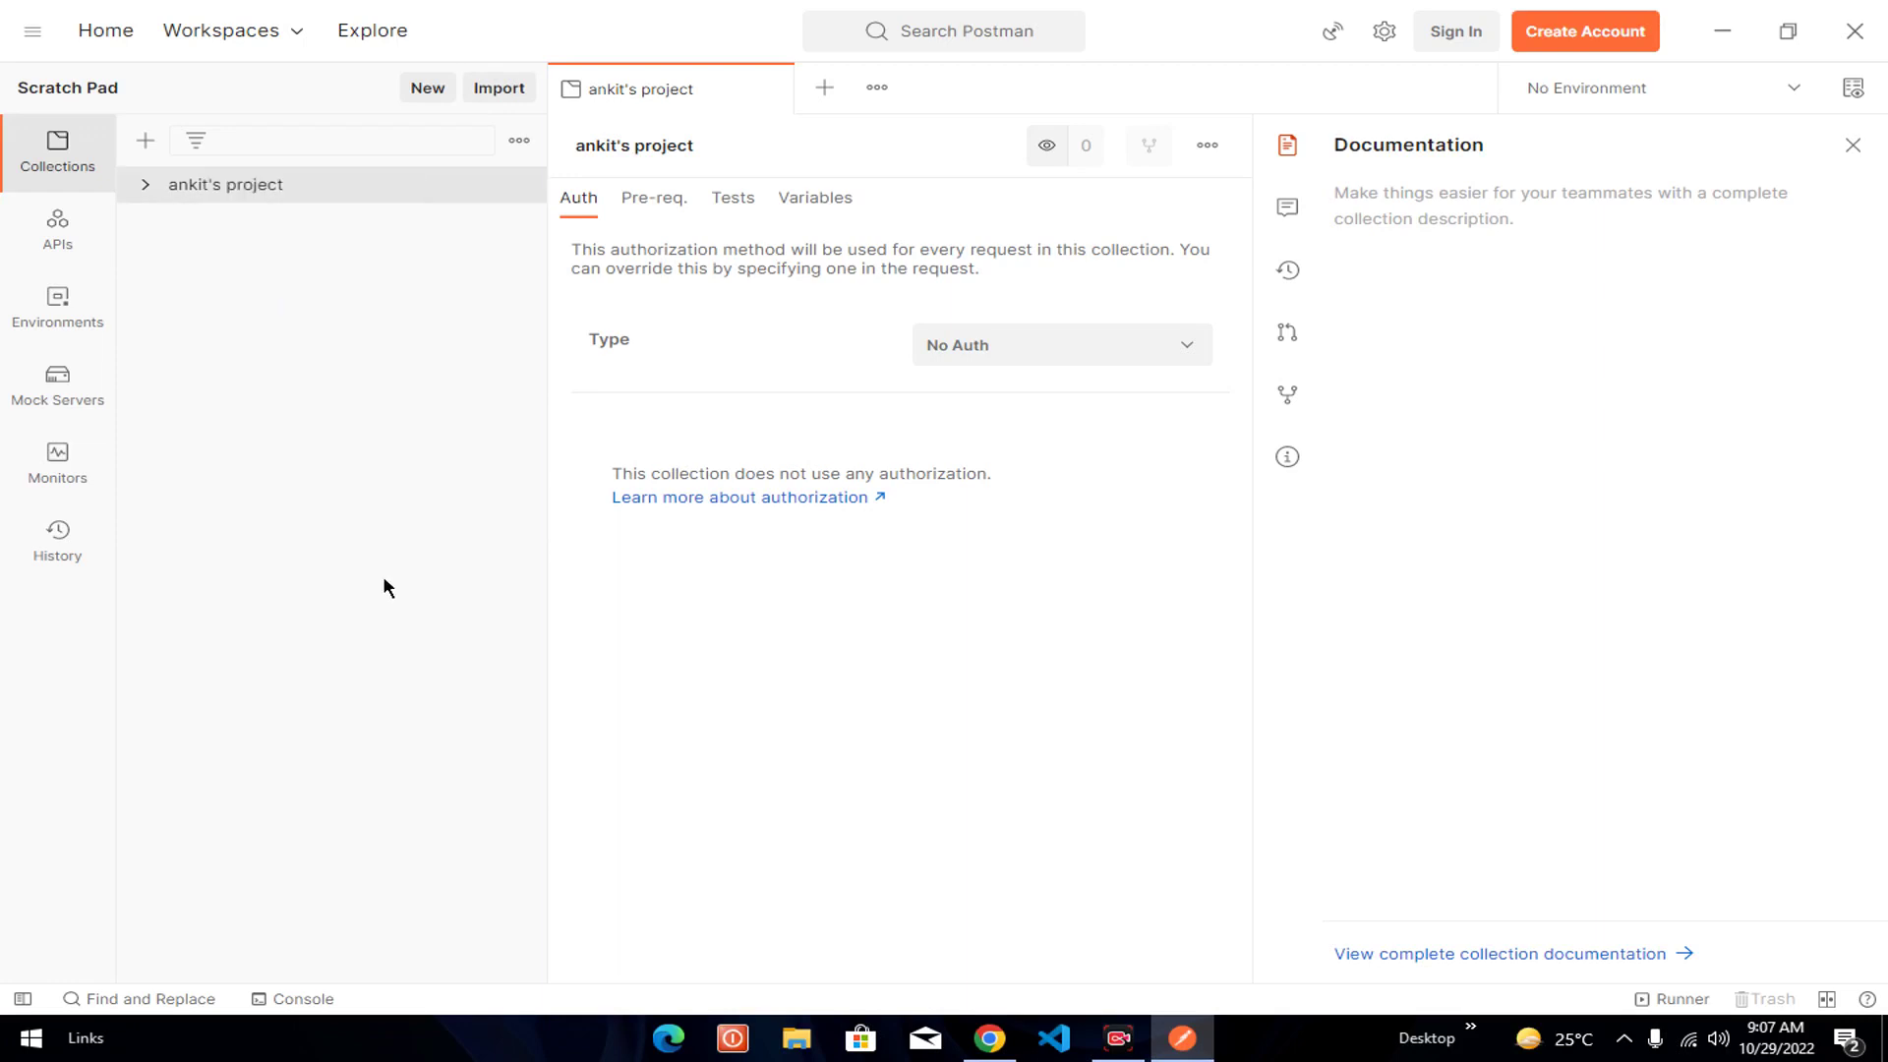
- Look at the different ways to rename the collection, leaving each without entering a new name
right_click(194, 193)
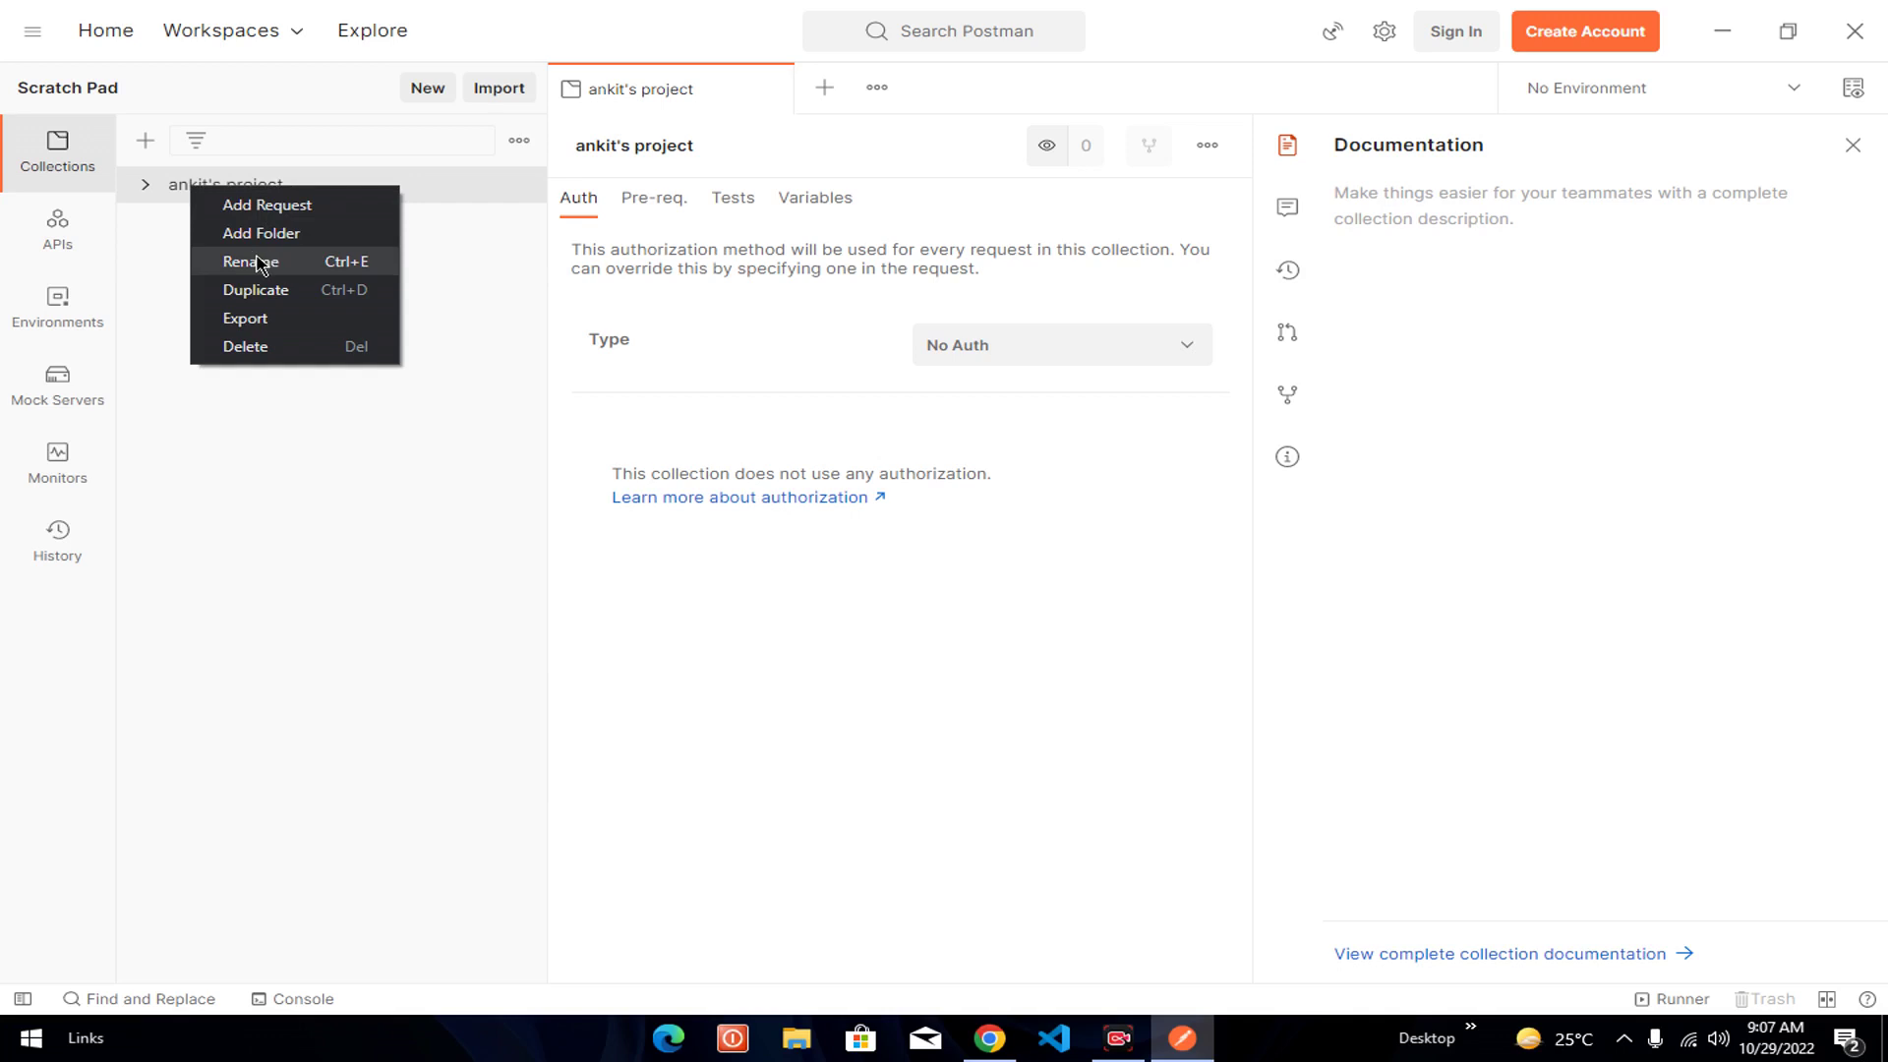
click(397, 525)
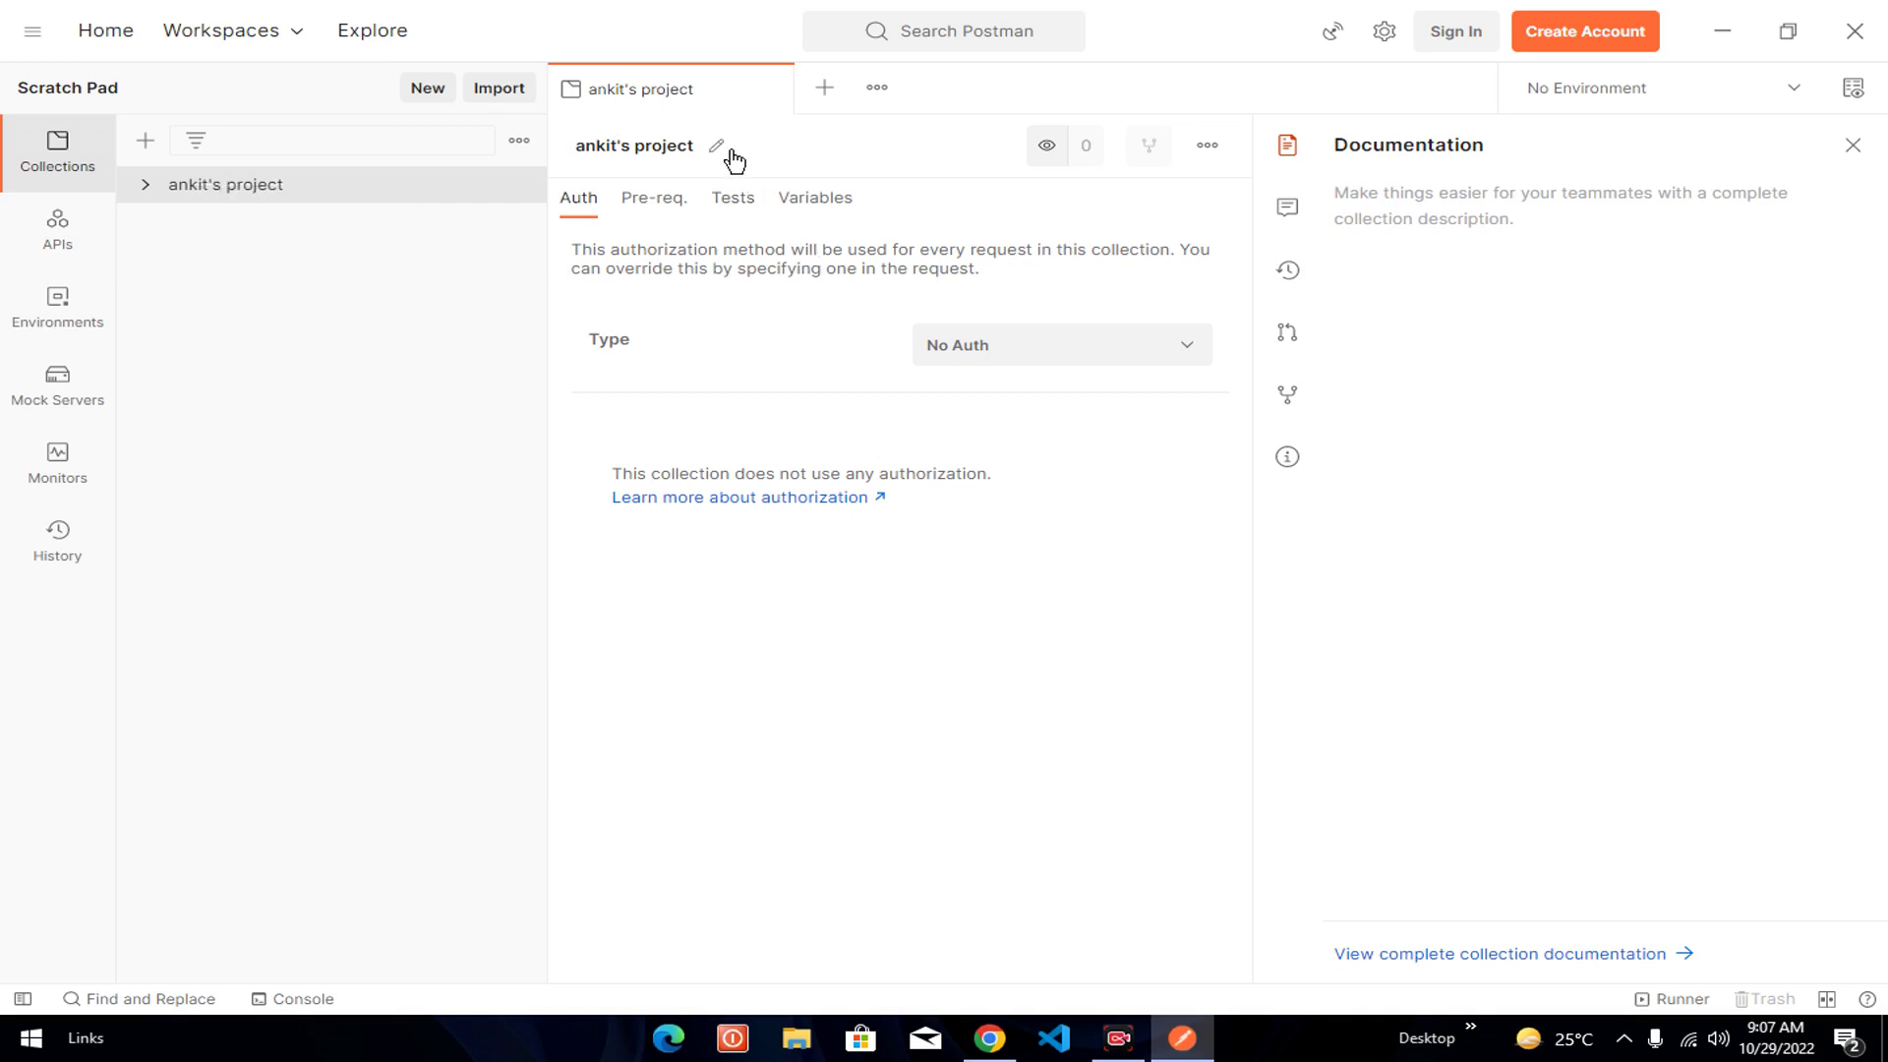
click(718, 153)
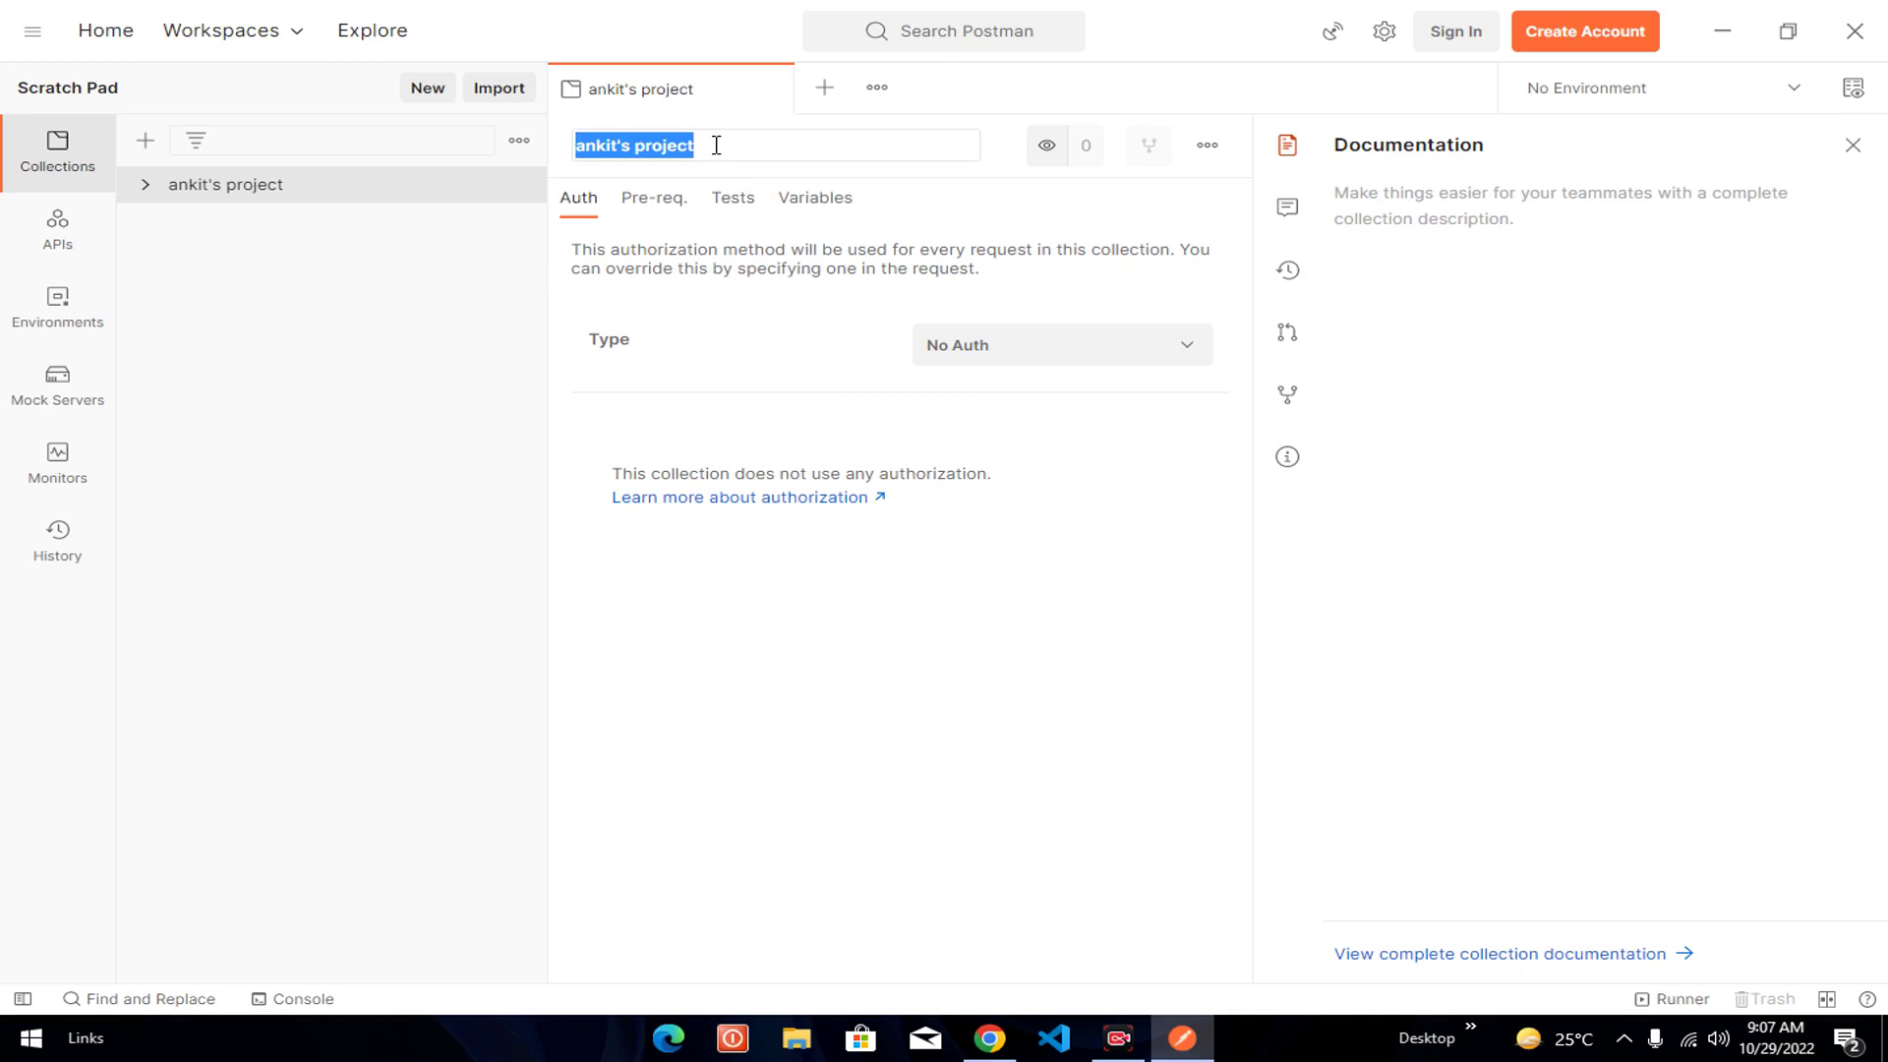
click(354, 343)
right_click(193, 182)
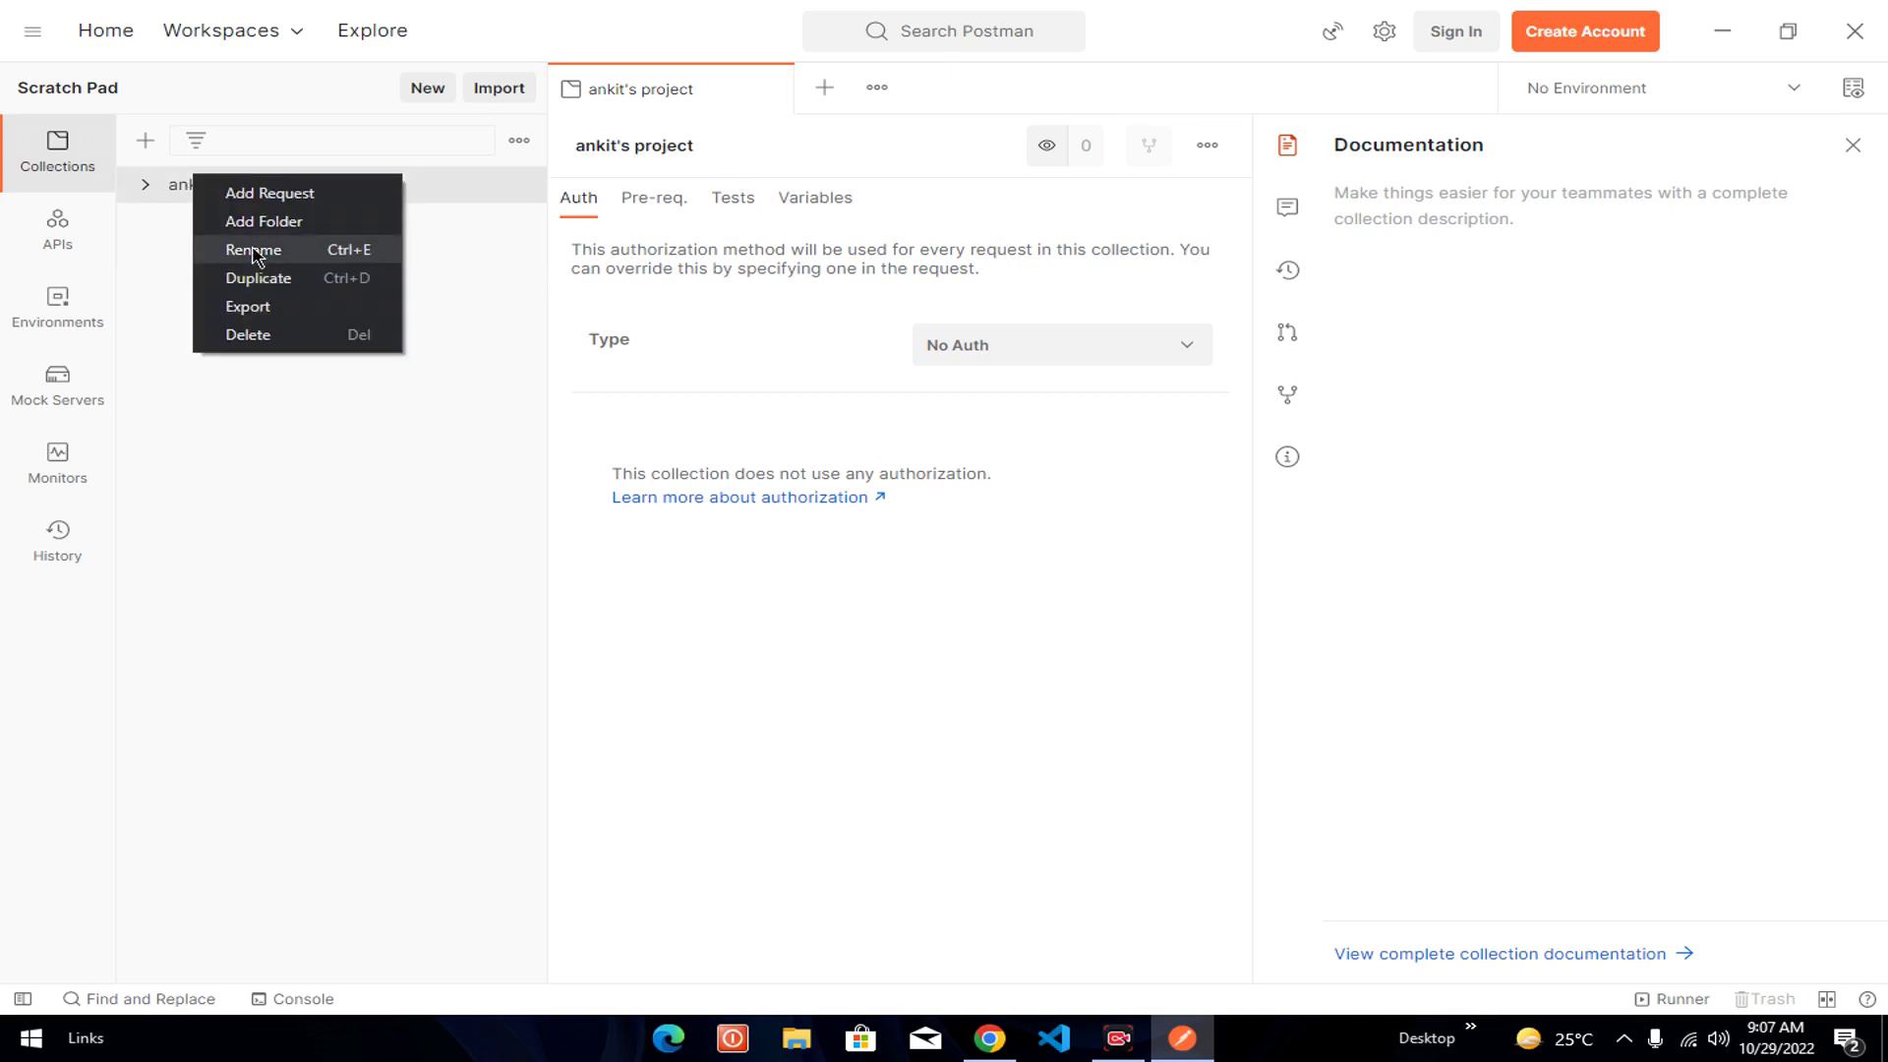
click(326, 490)
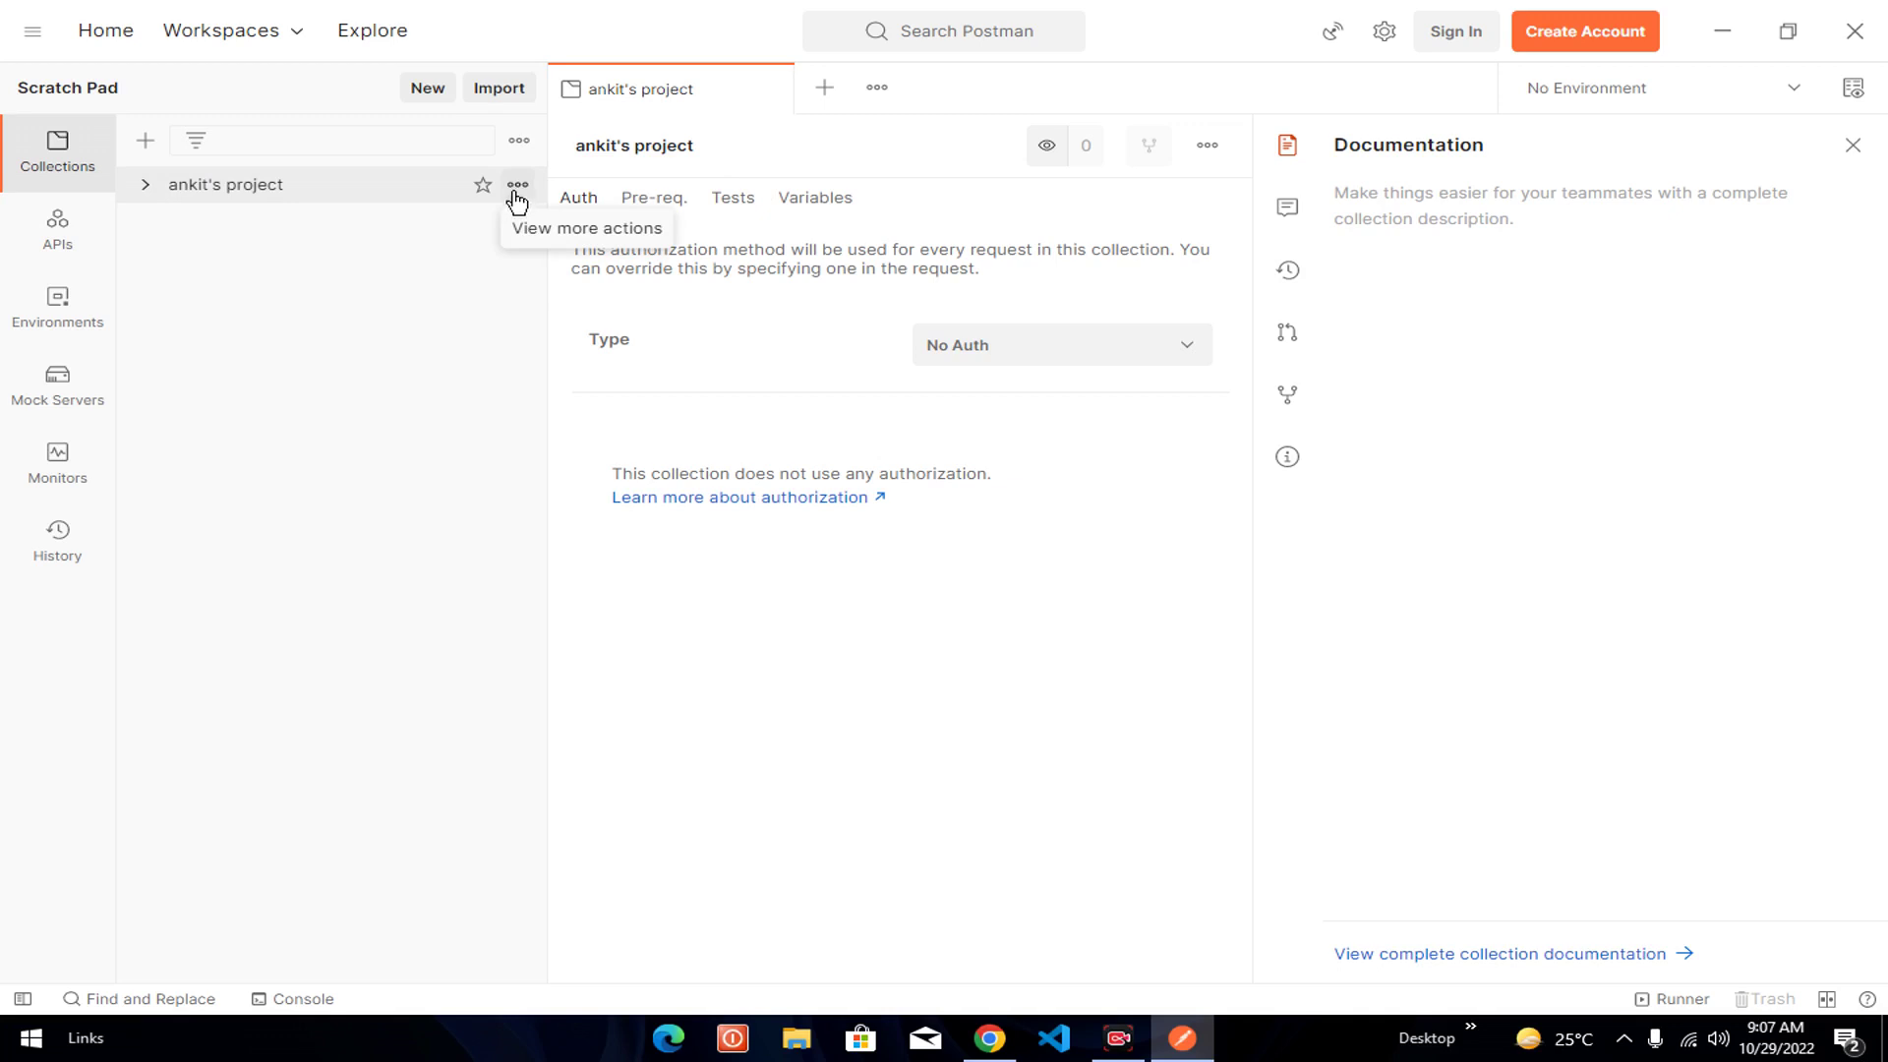
click(515, 189)
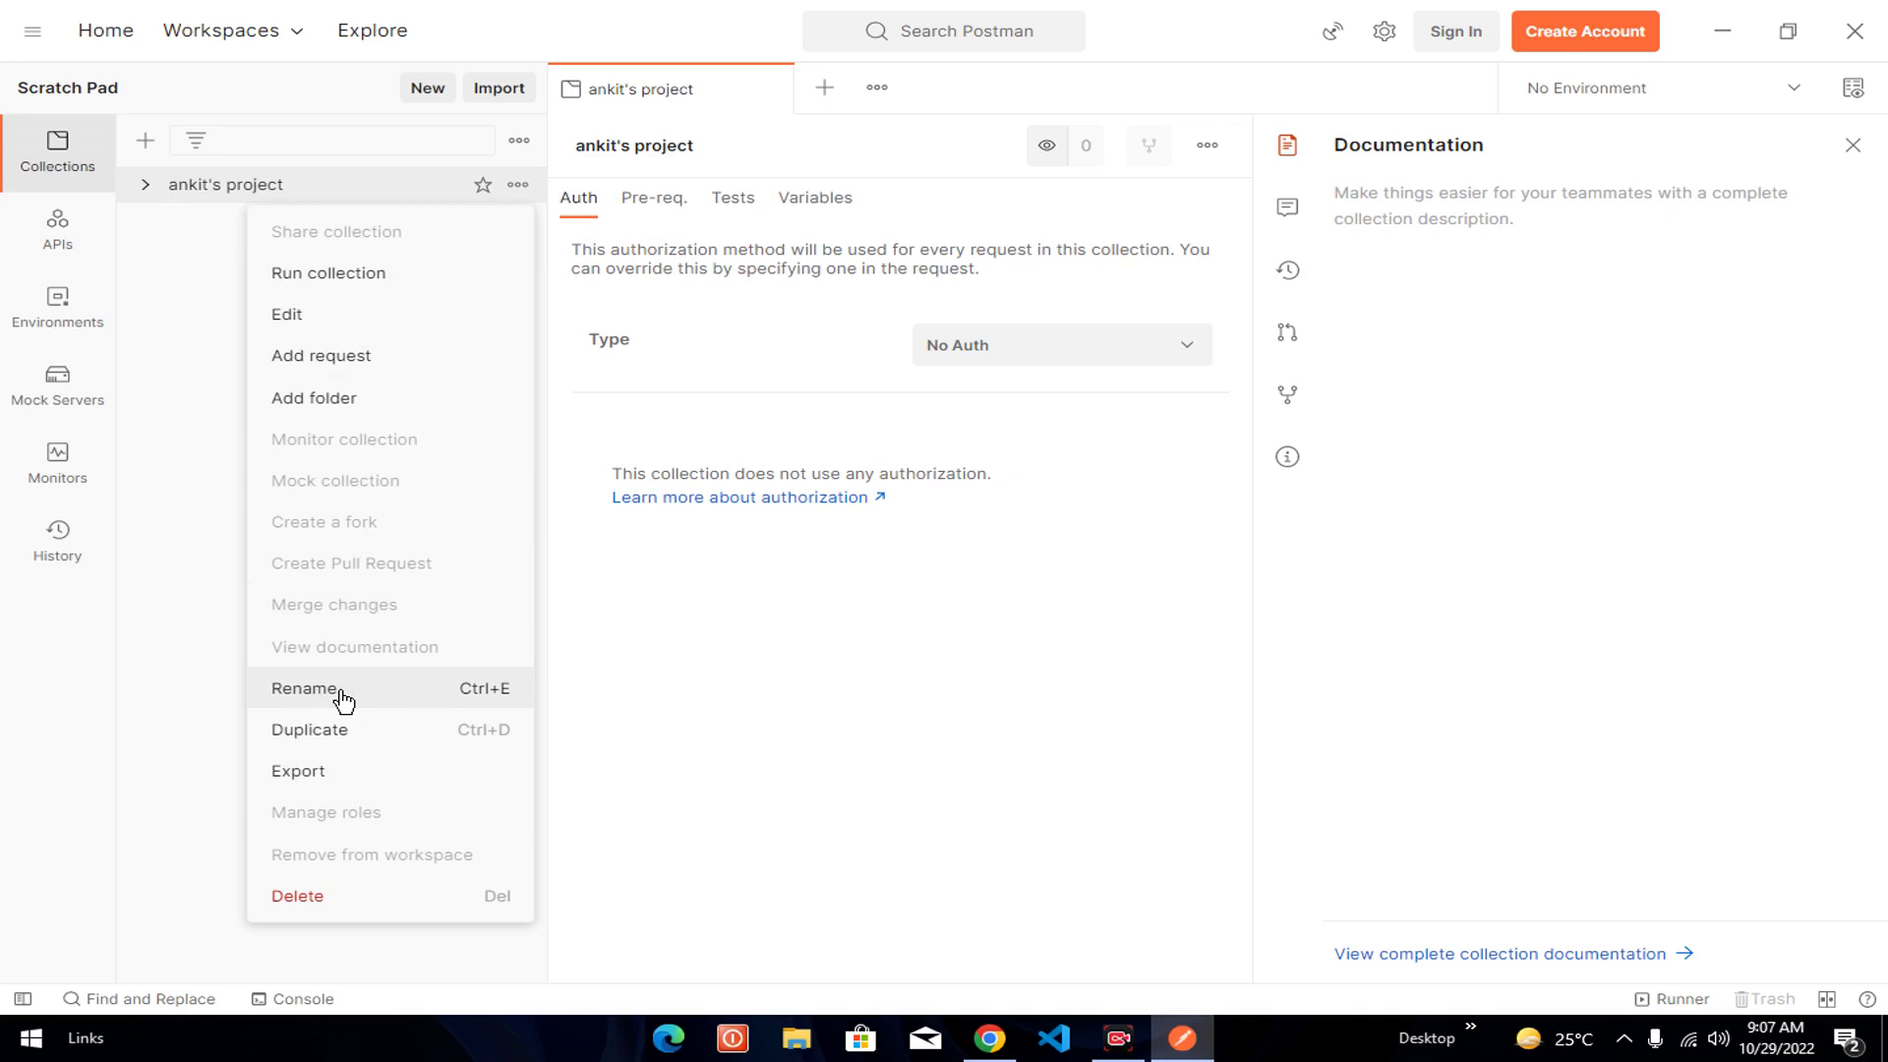
click(227, 494)
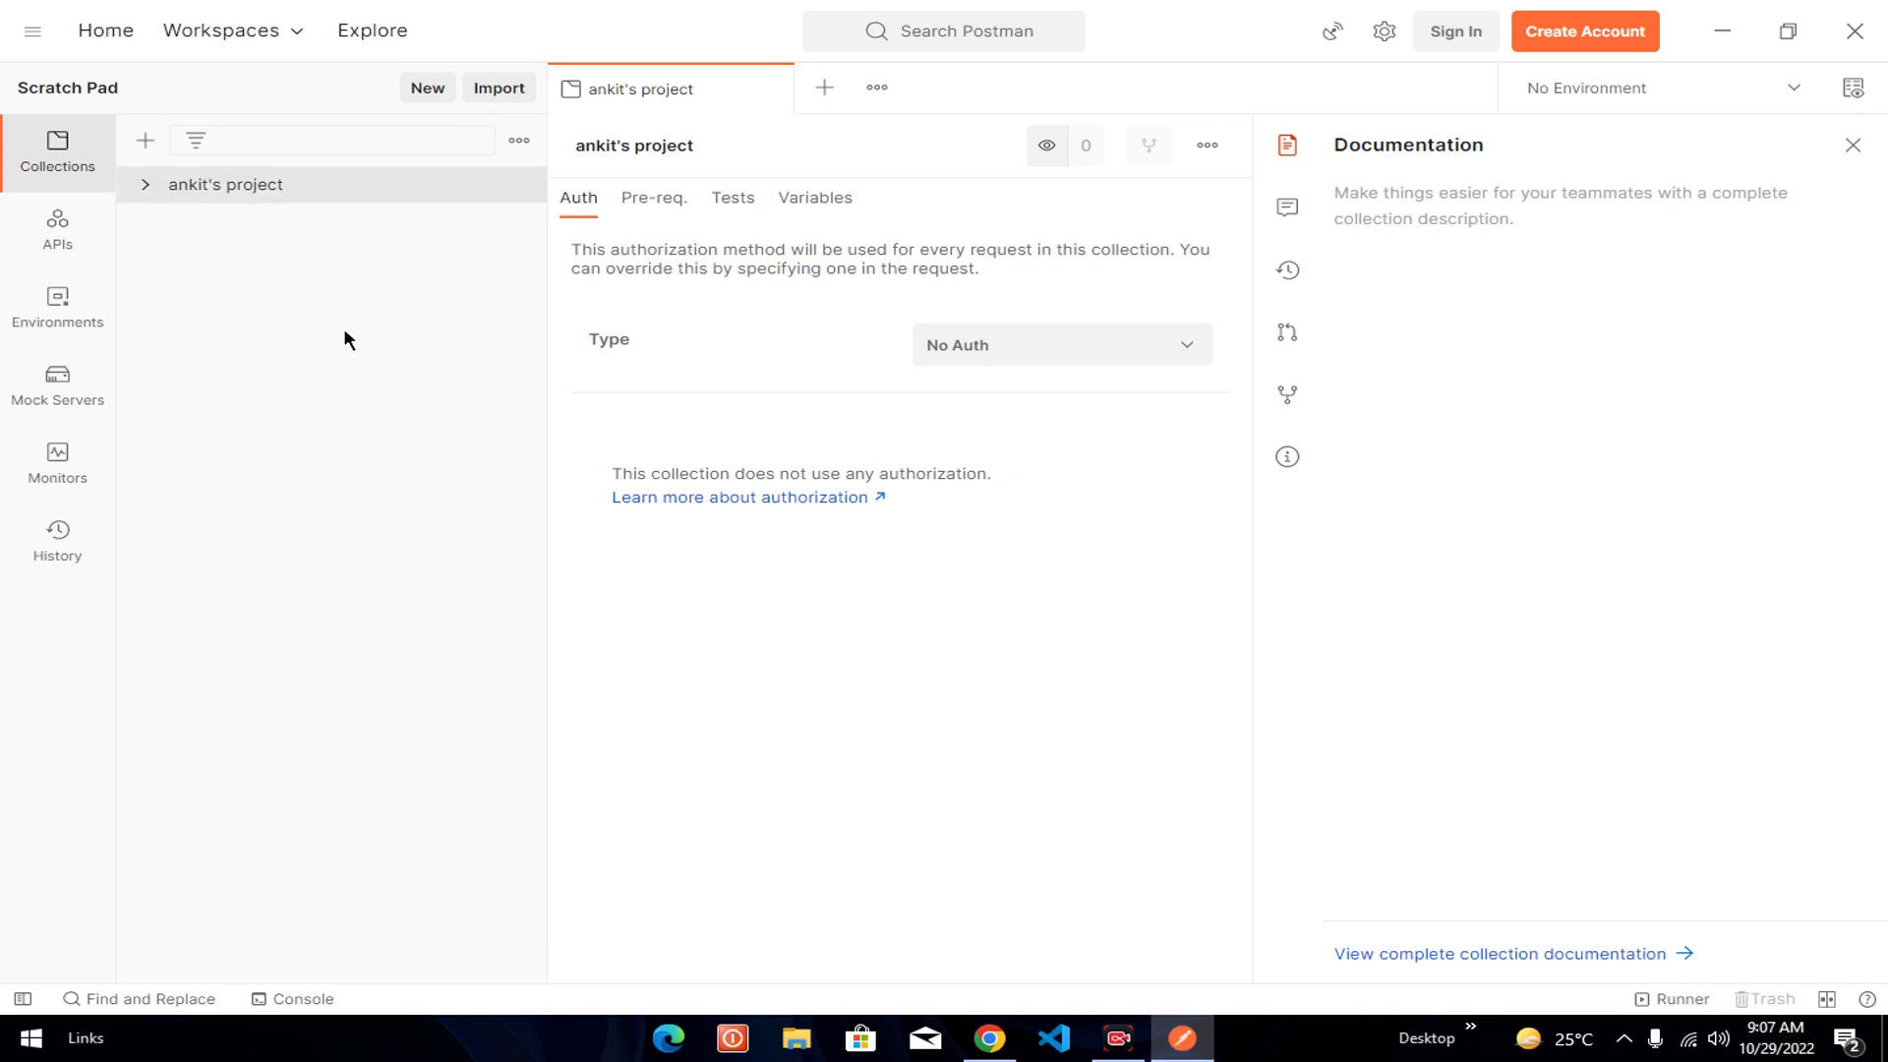
- Add a request to the collection and name it "showdata"
right_click(248, 188)
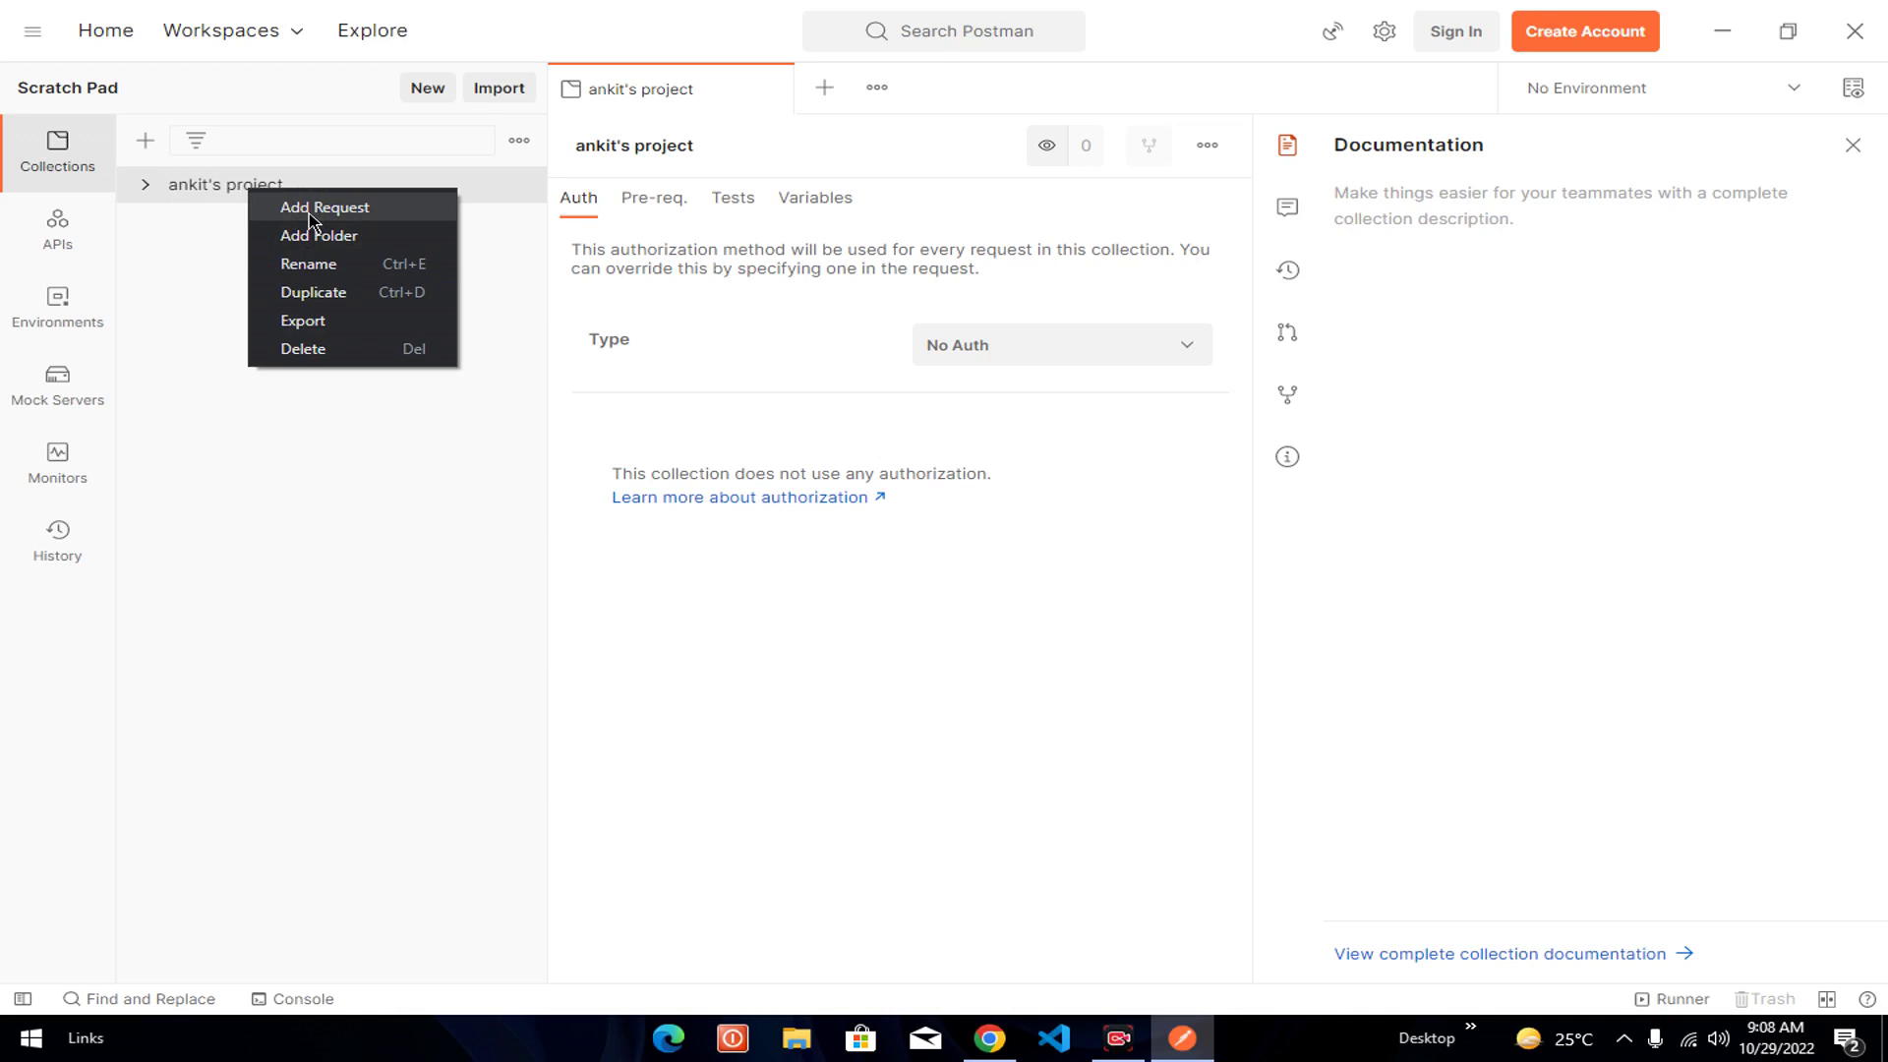
click(310, 210)
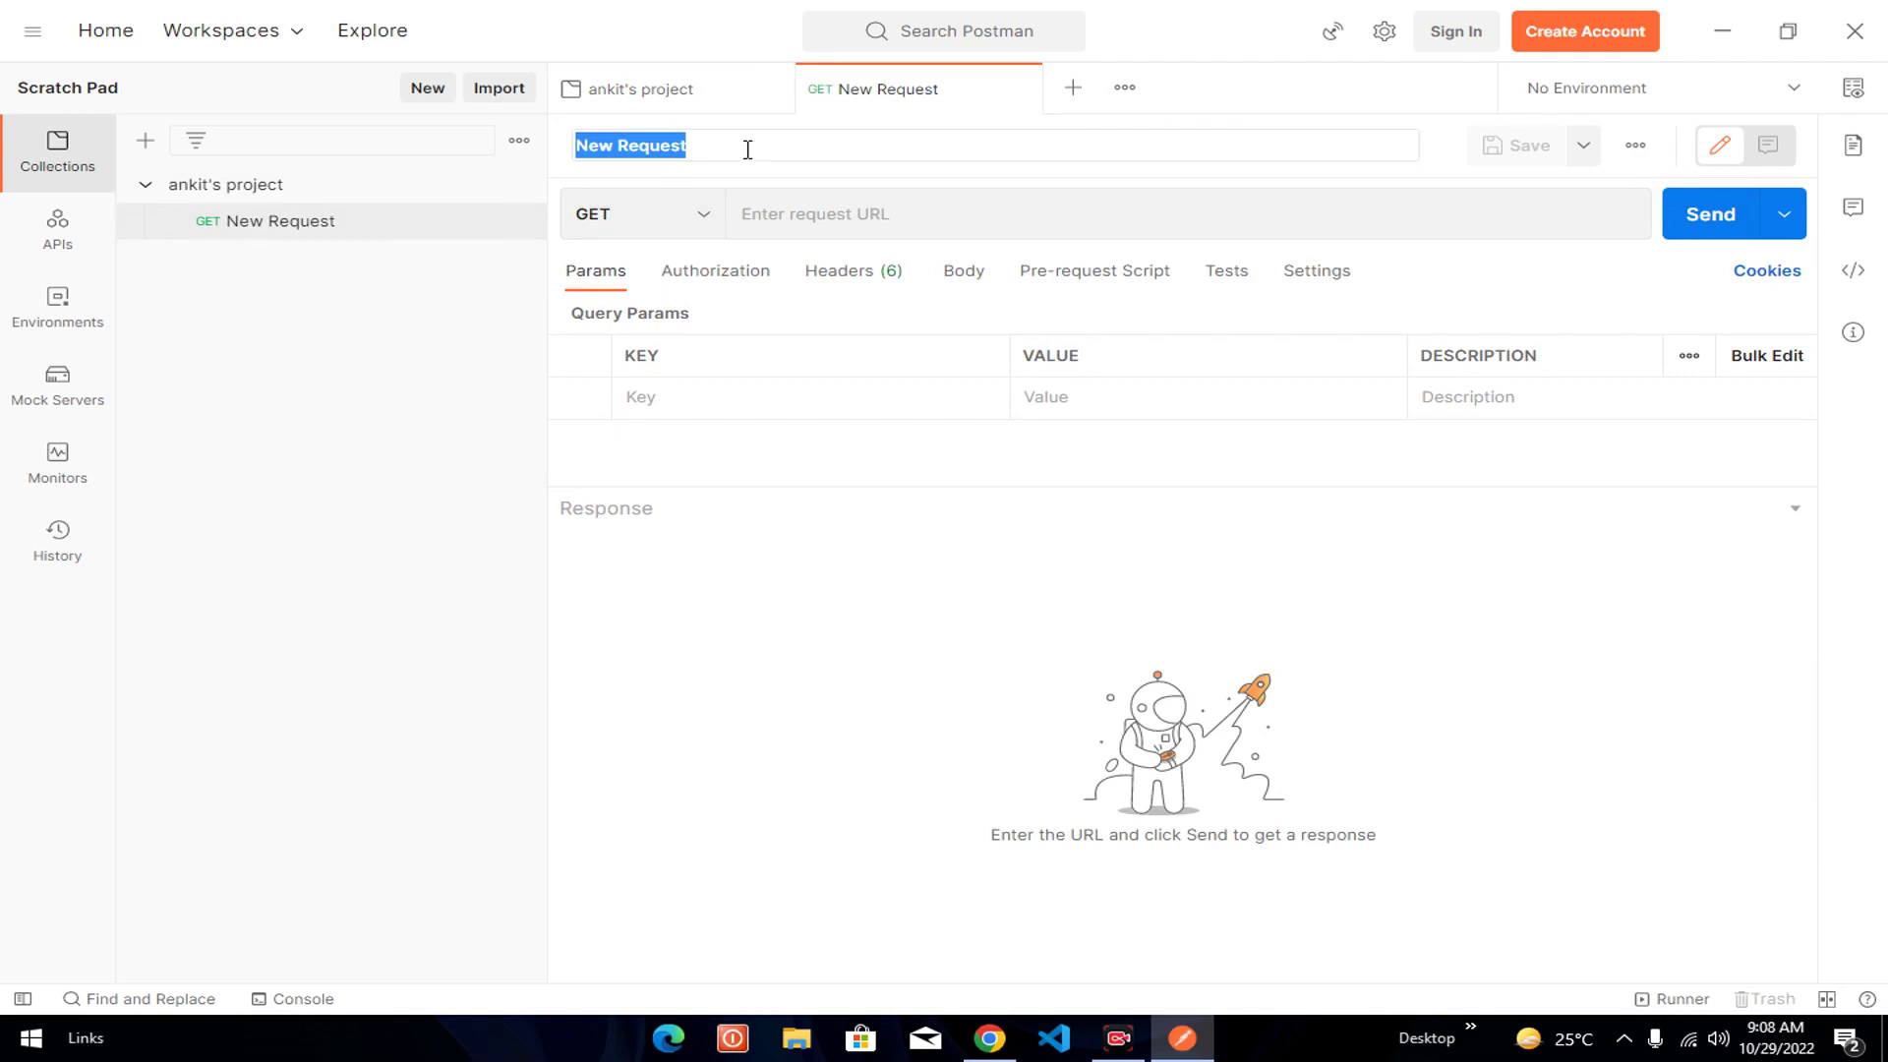
key(BackSpace)
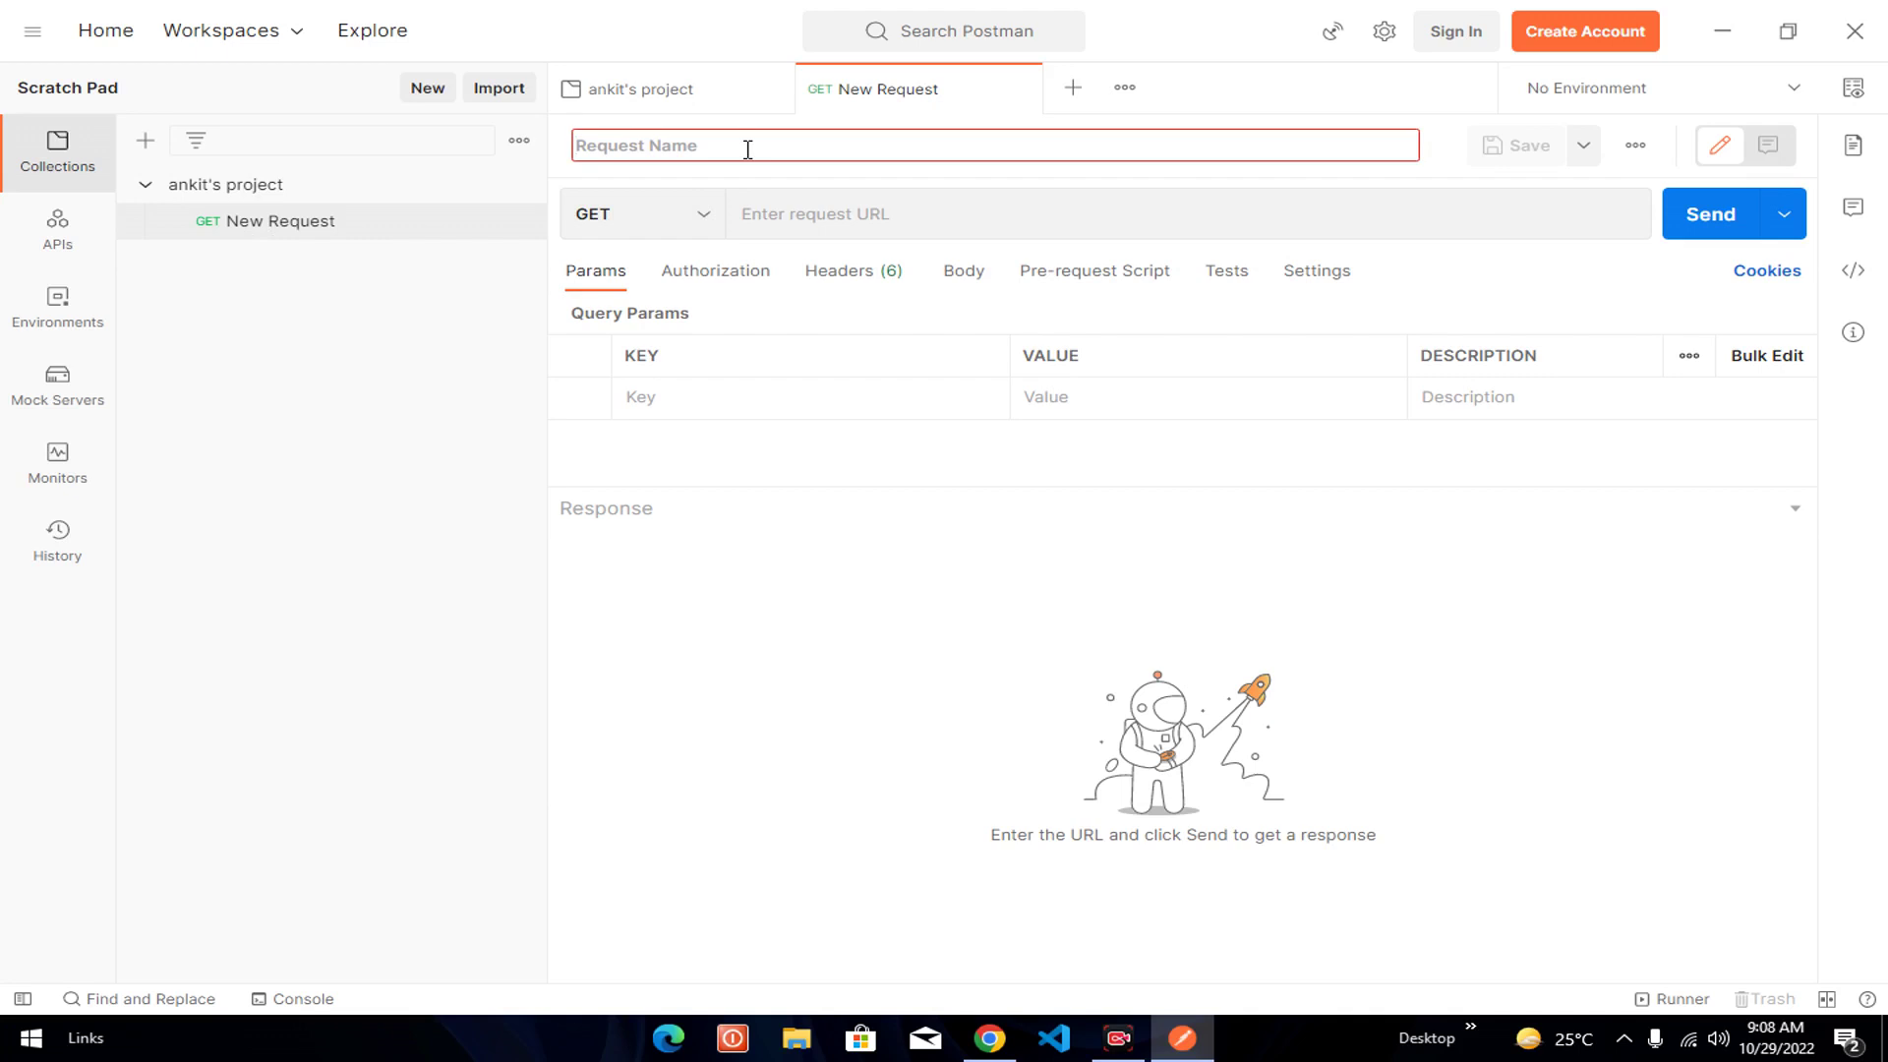
text(showdata)
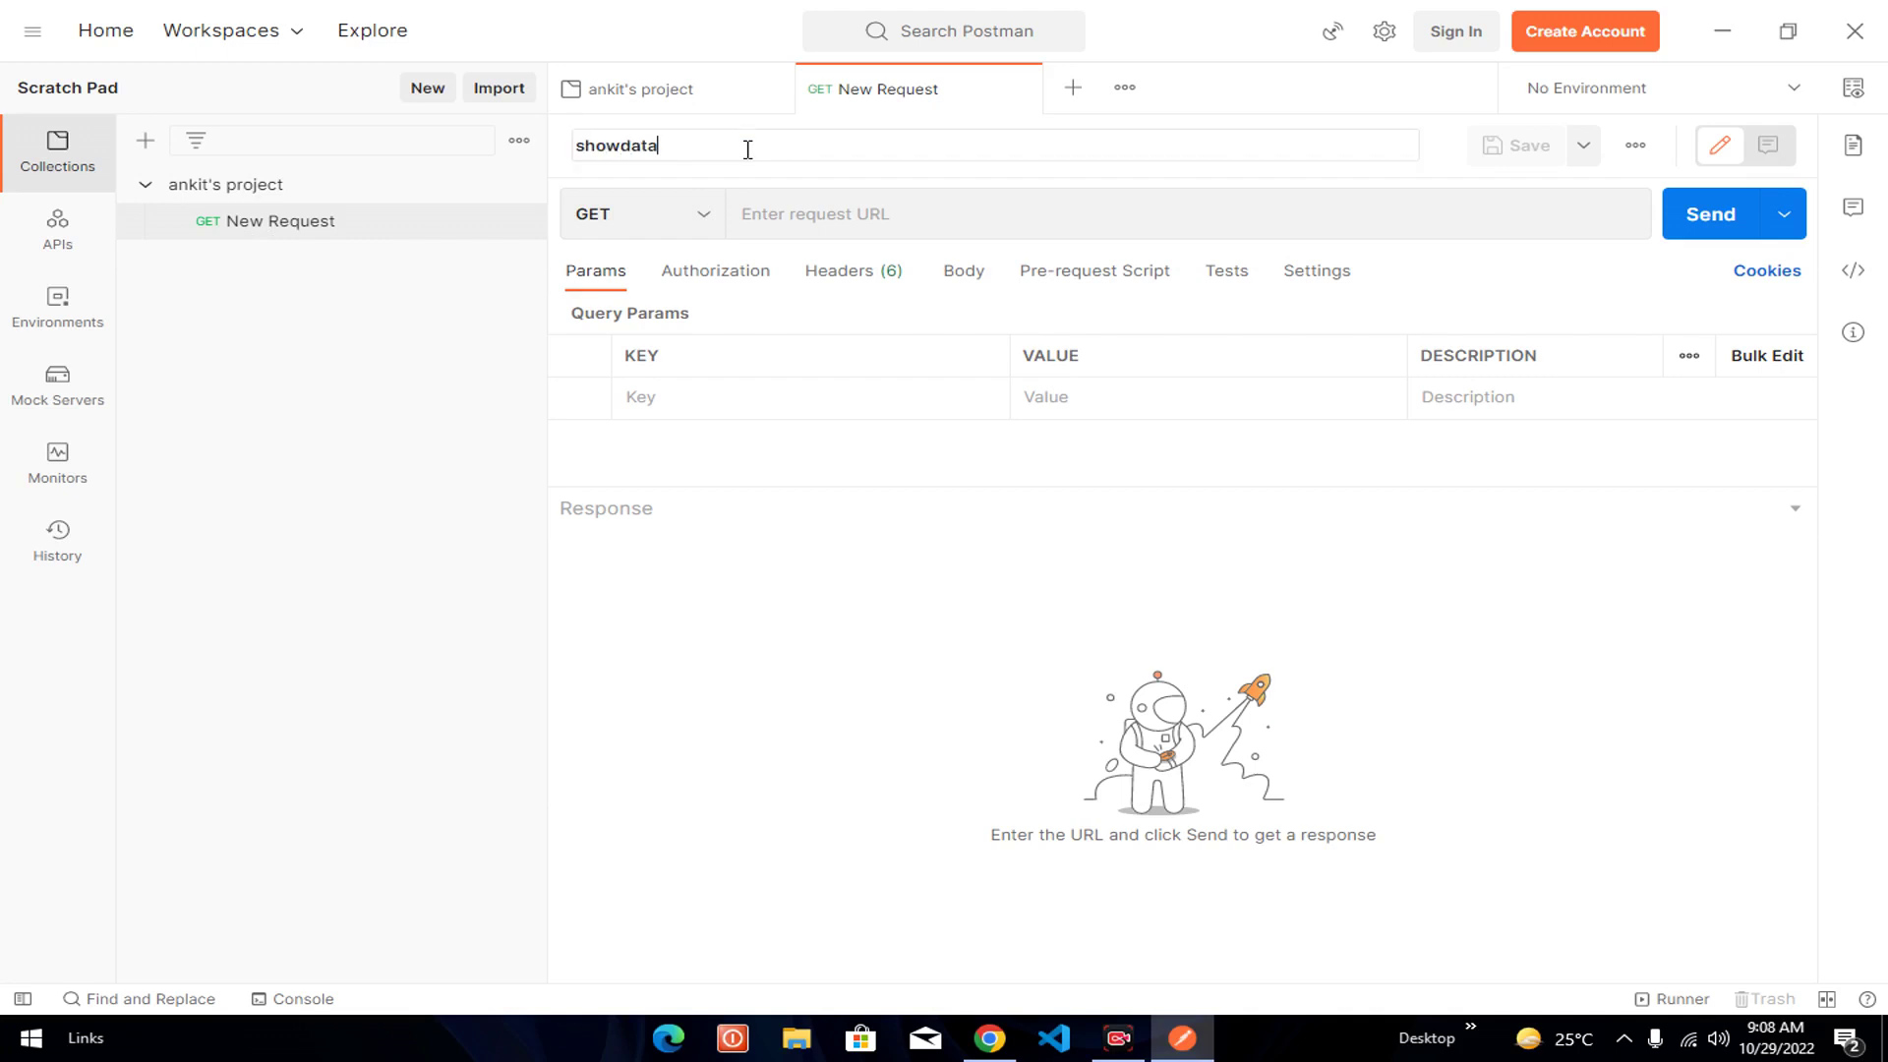
key(Return)
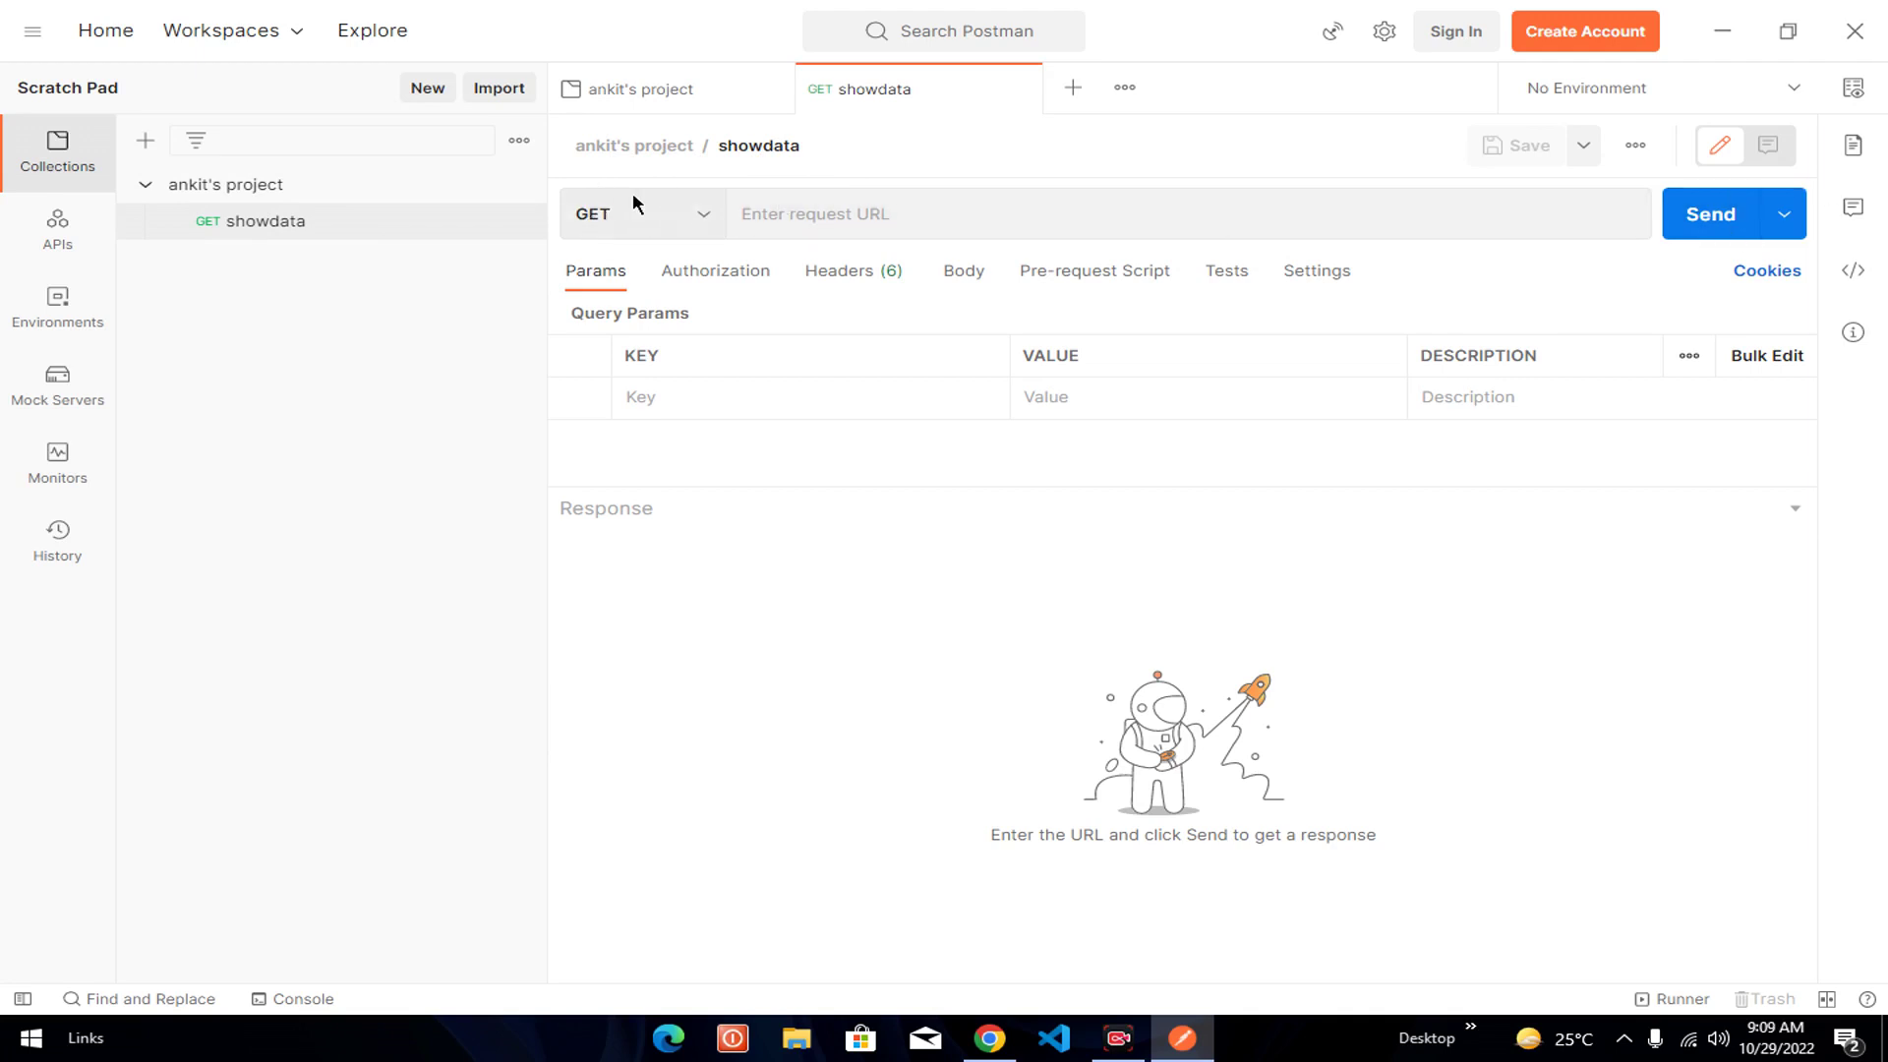
- Review the showdata request's available HTTP methods, authorization, headers, body and pre-request script sections
click(699, 218)
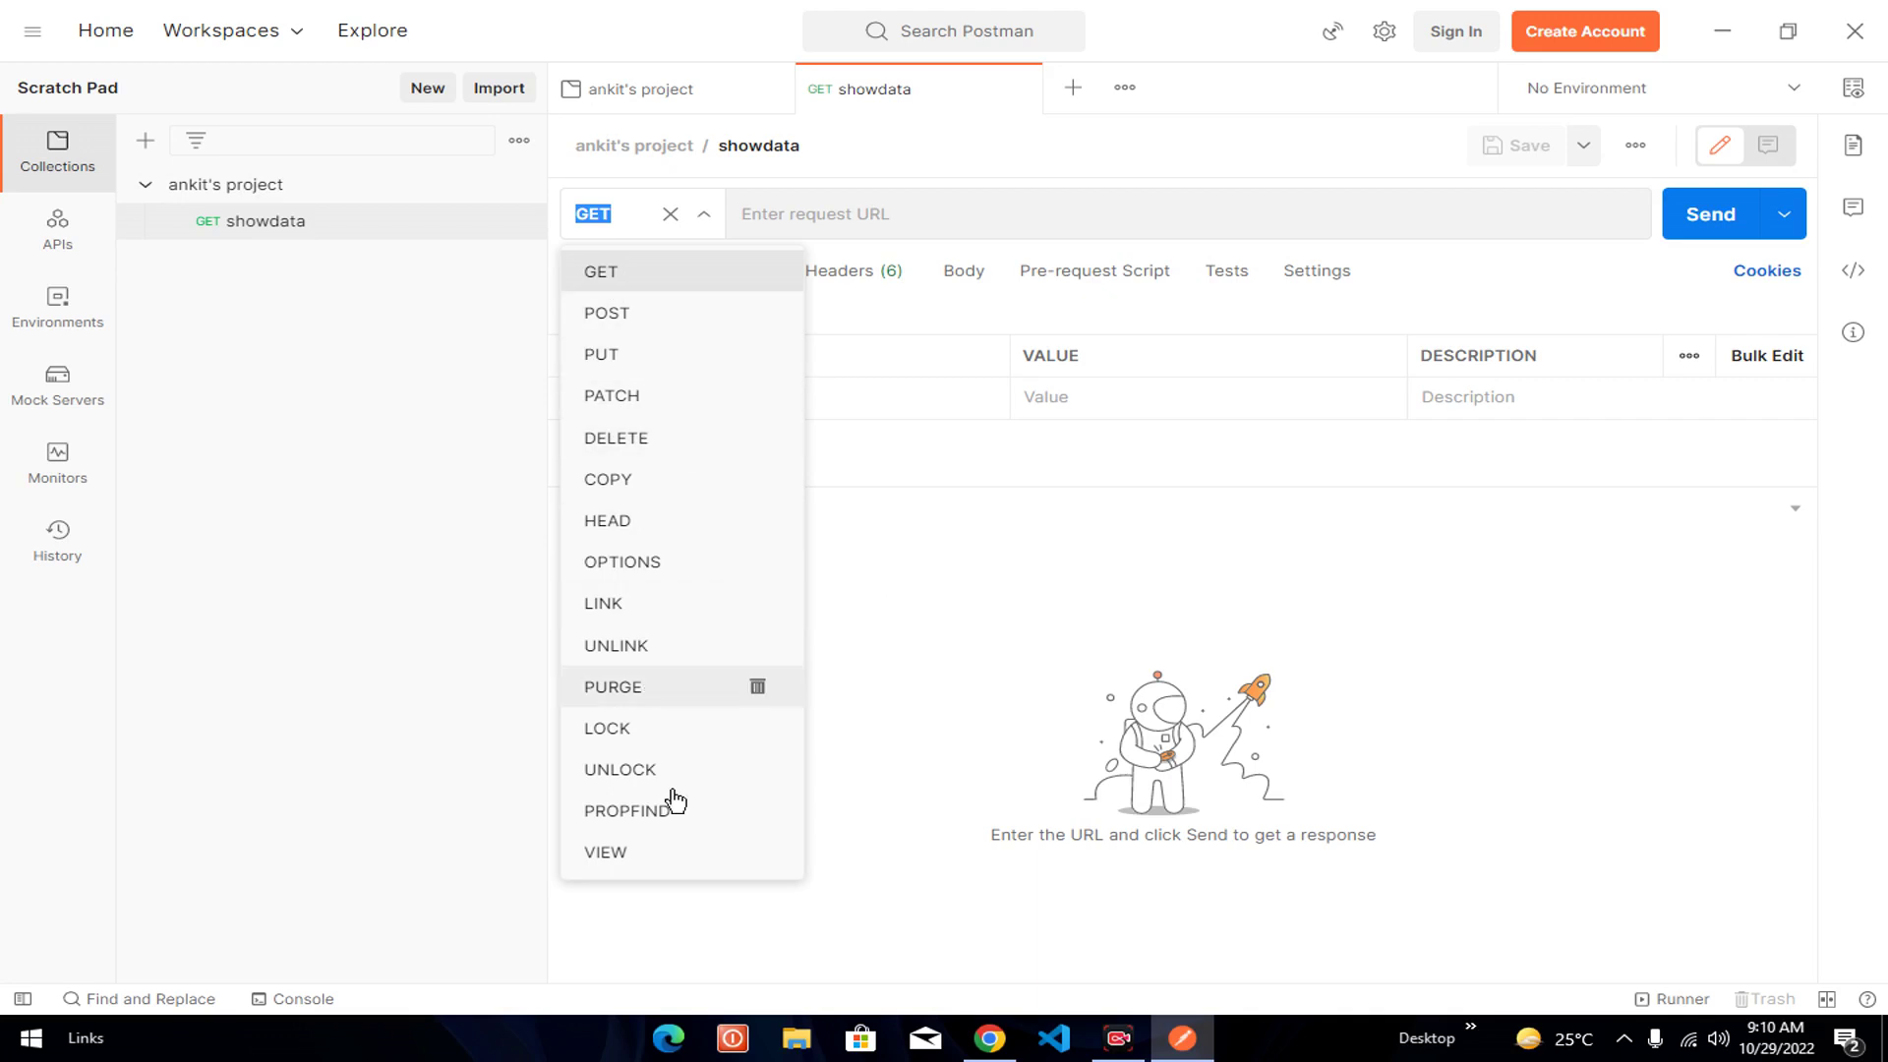
click(370, 203)
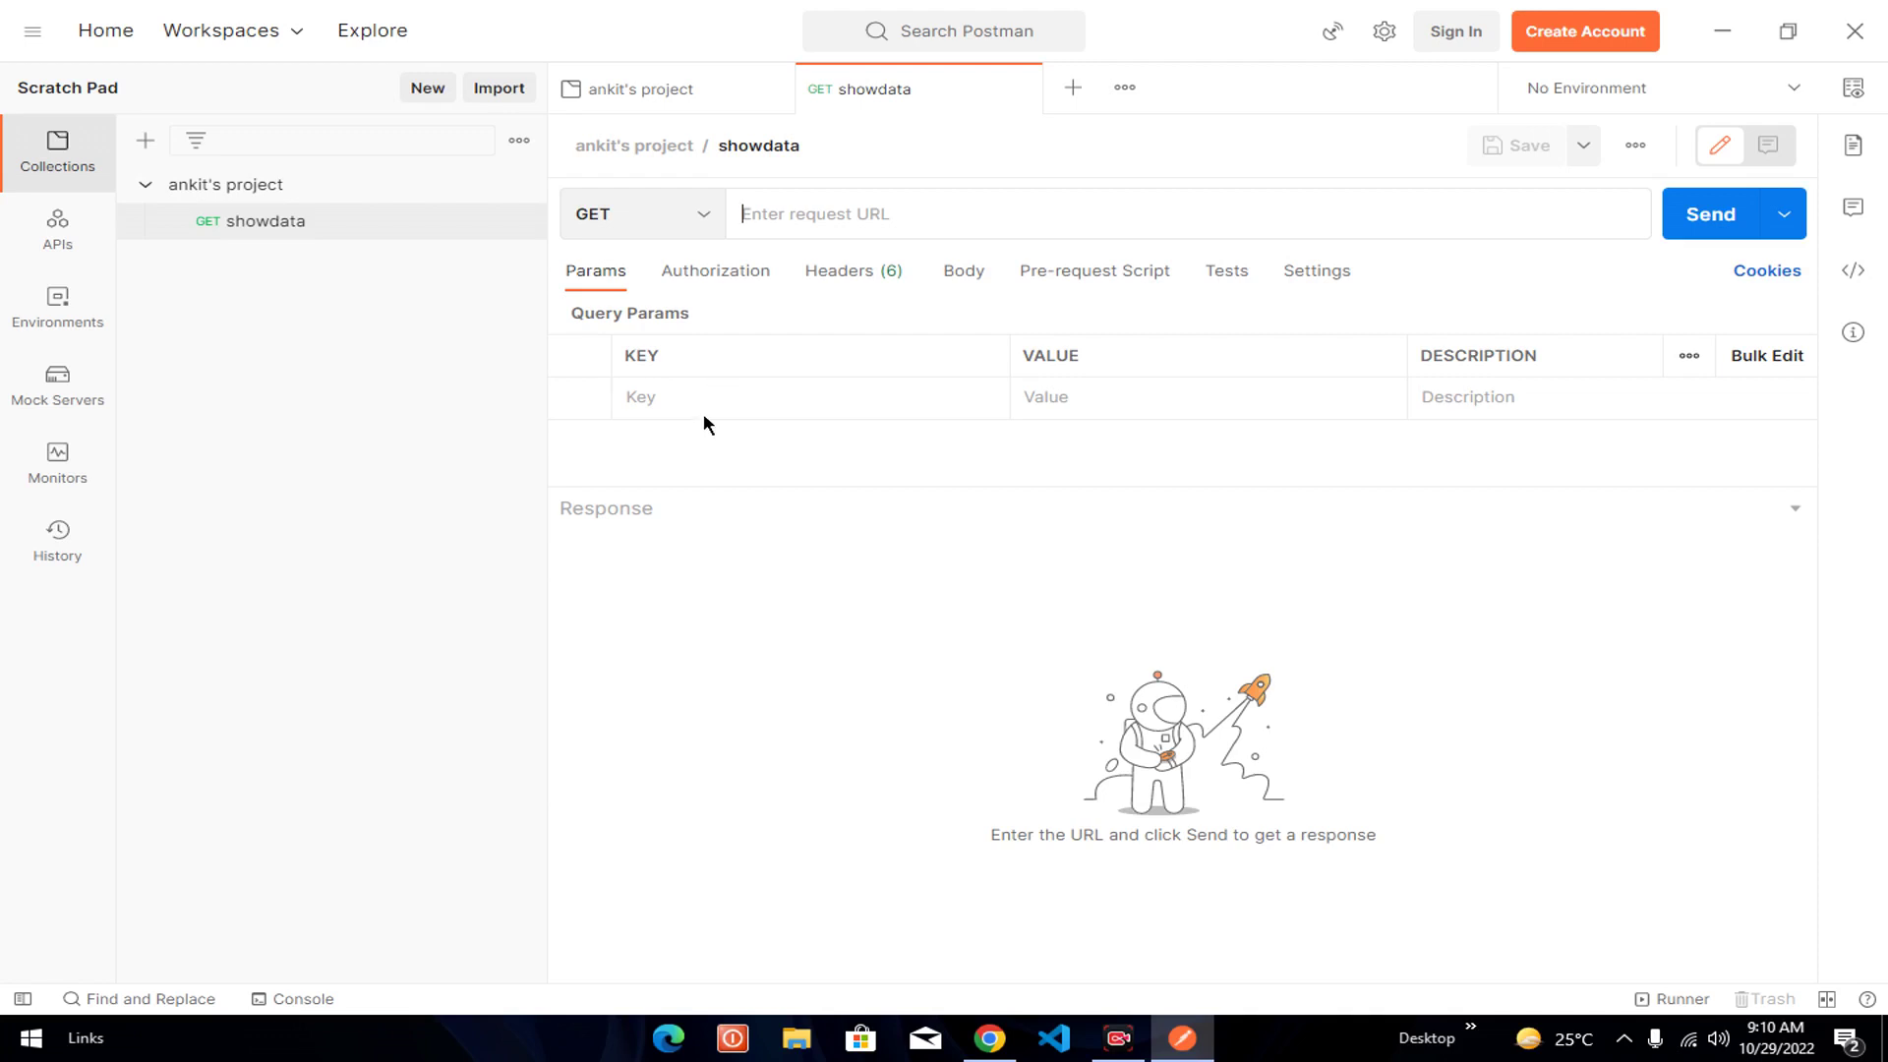
click(724, 283)
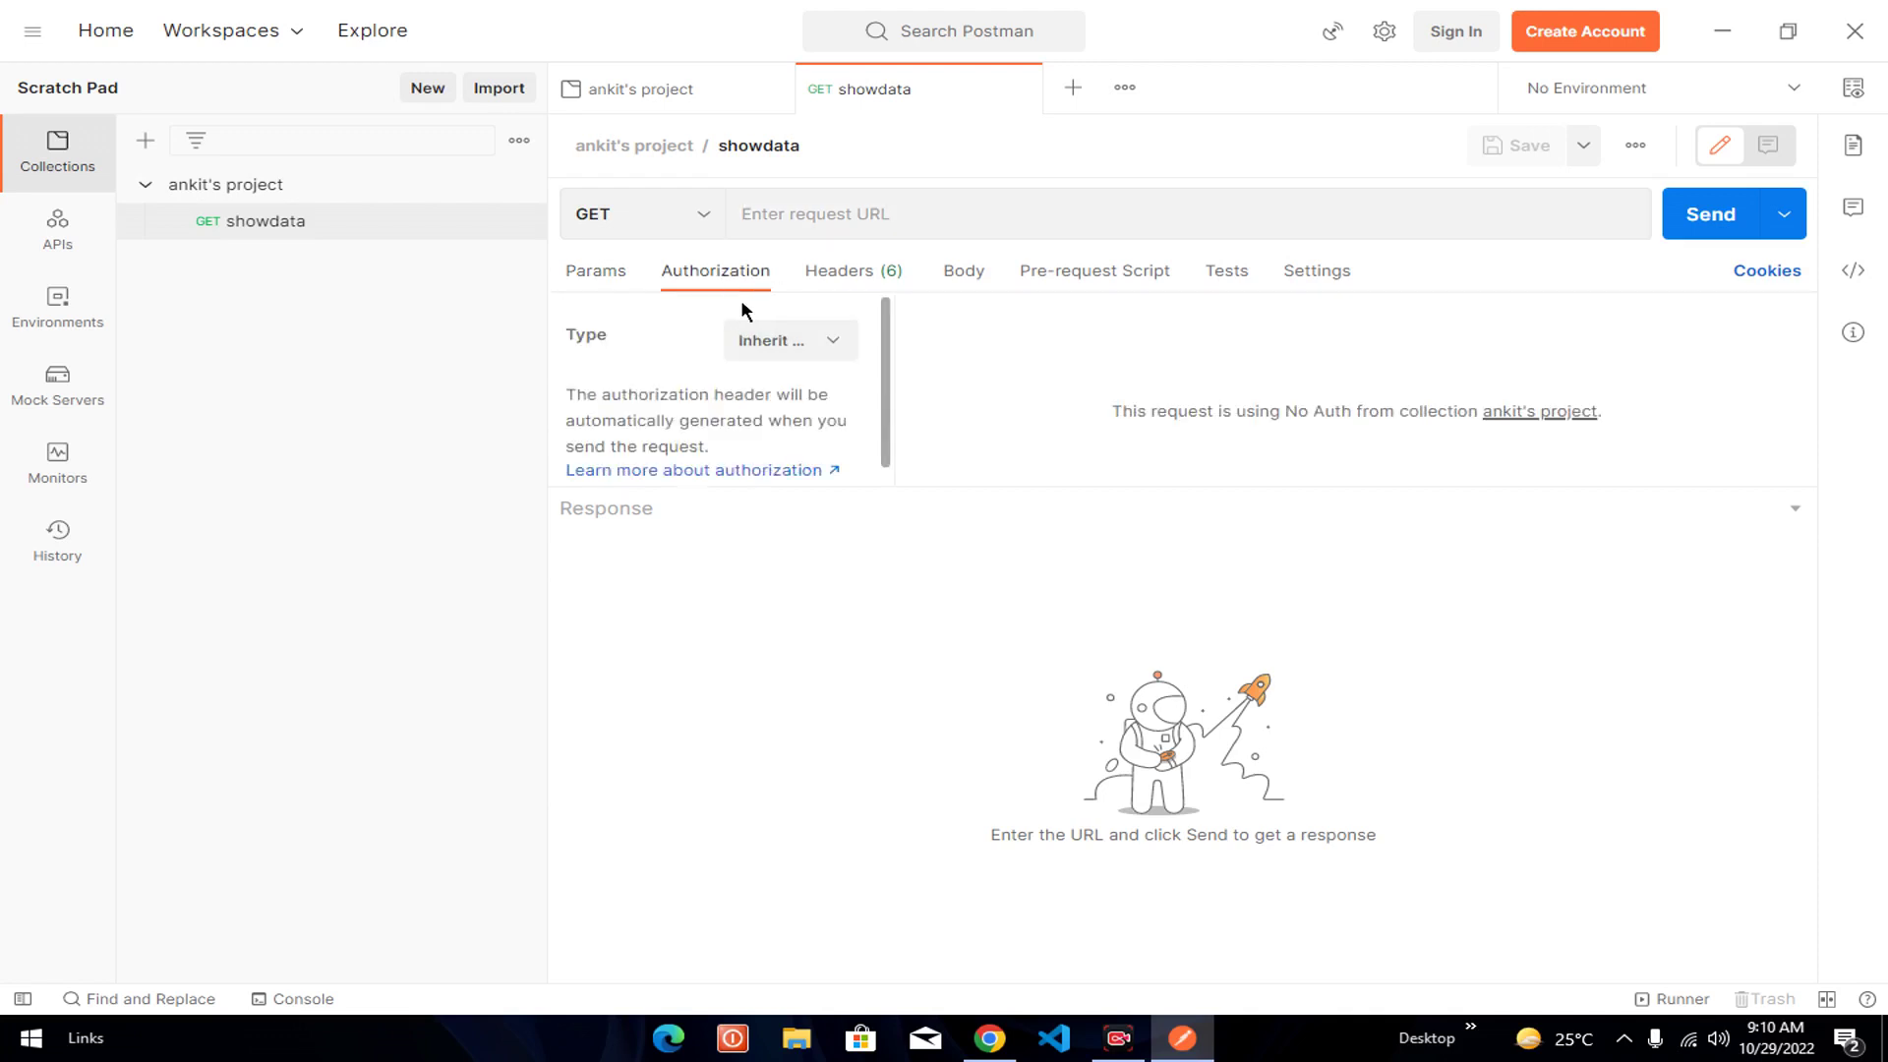
click(883, 283)
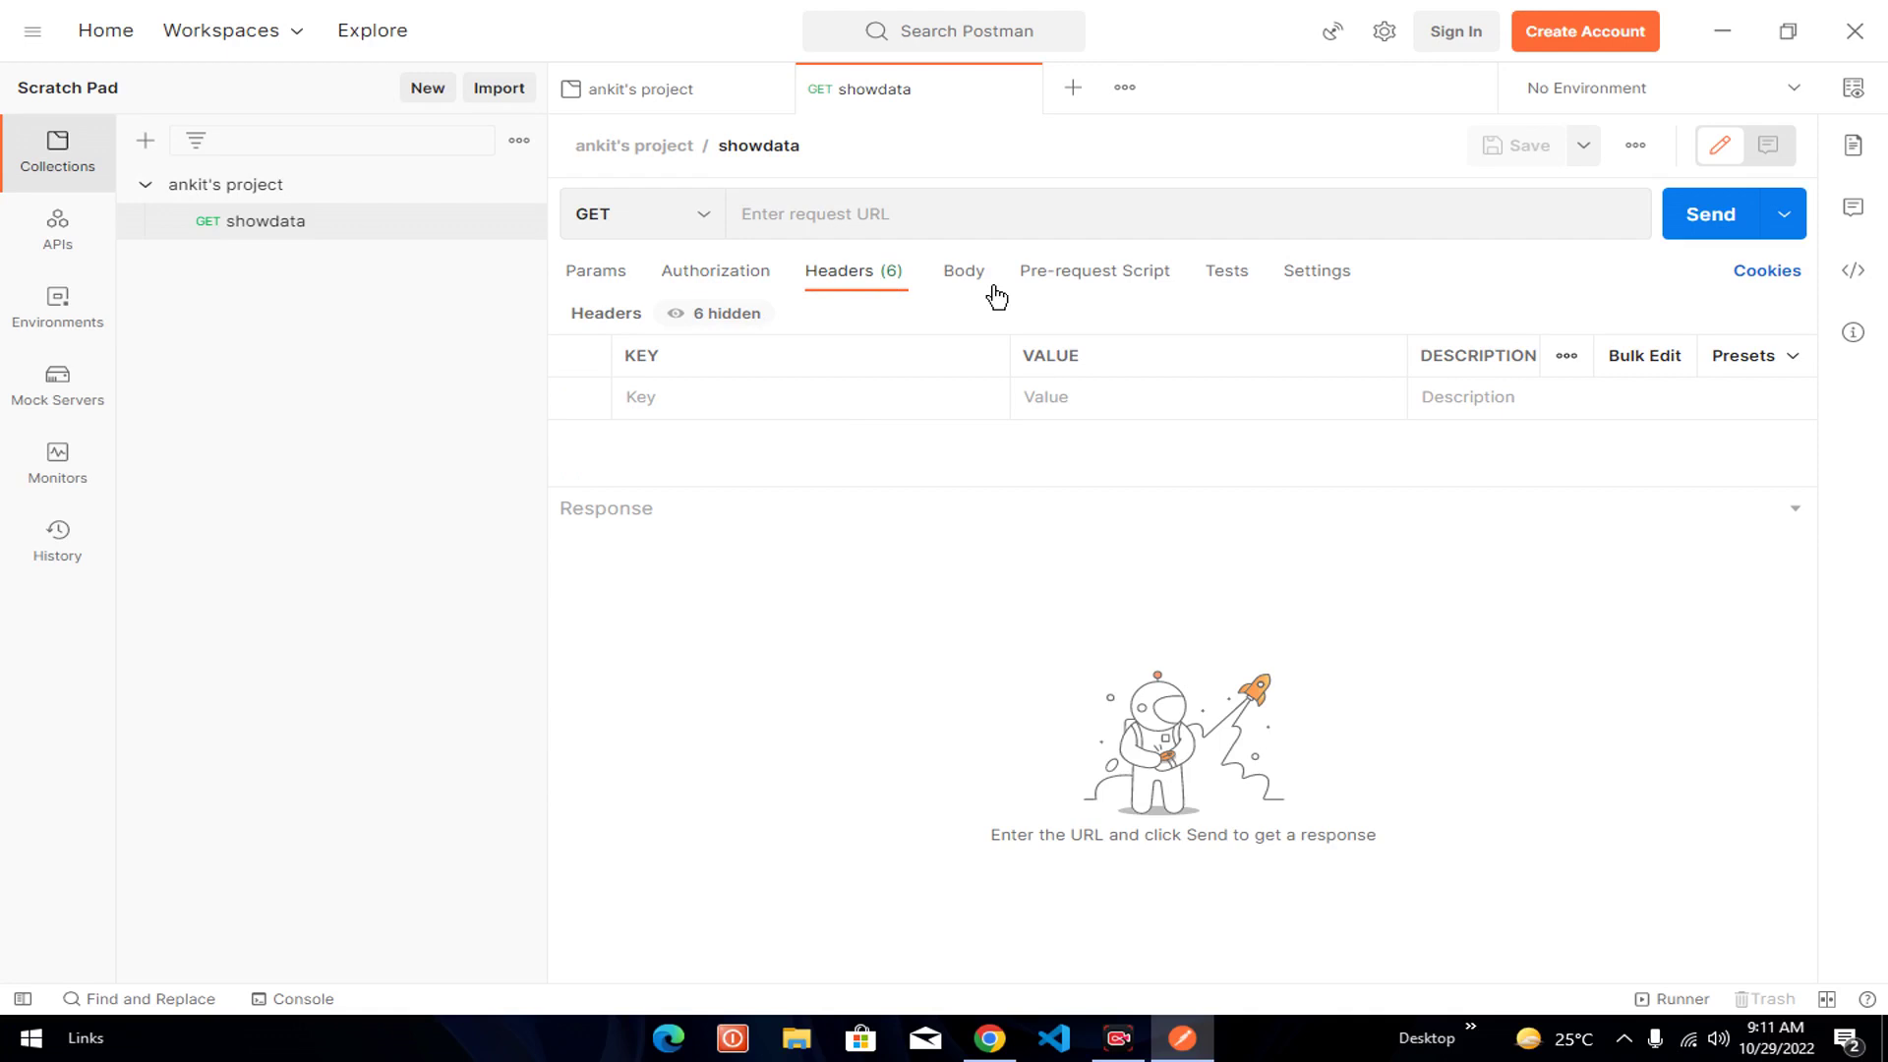
click(951, 276)
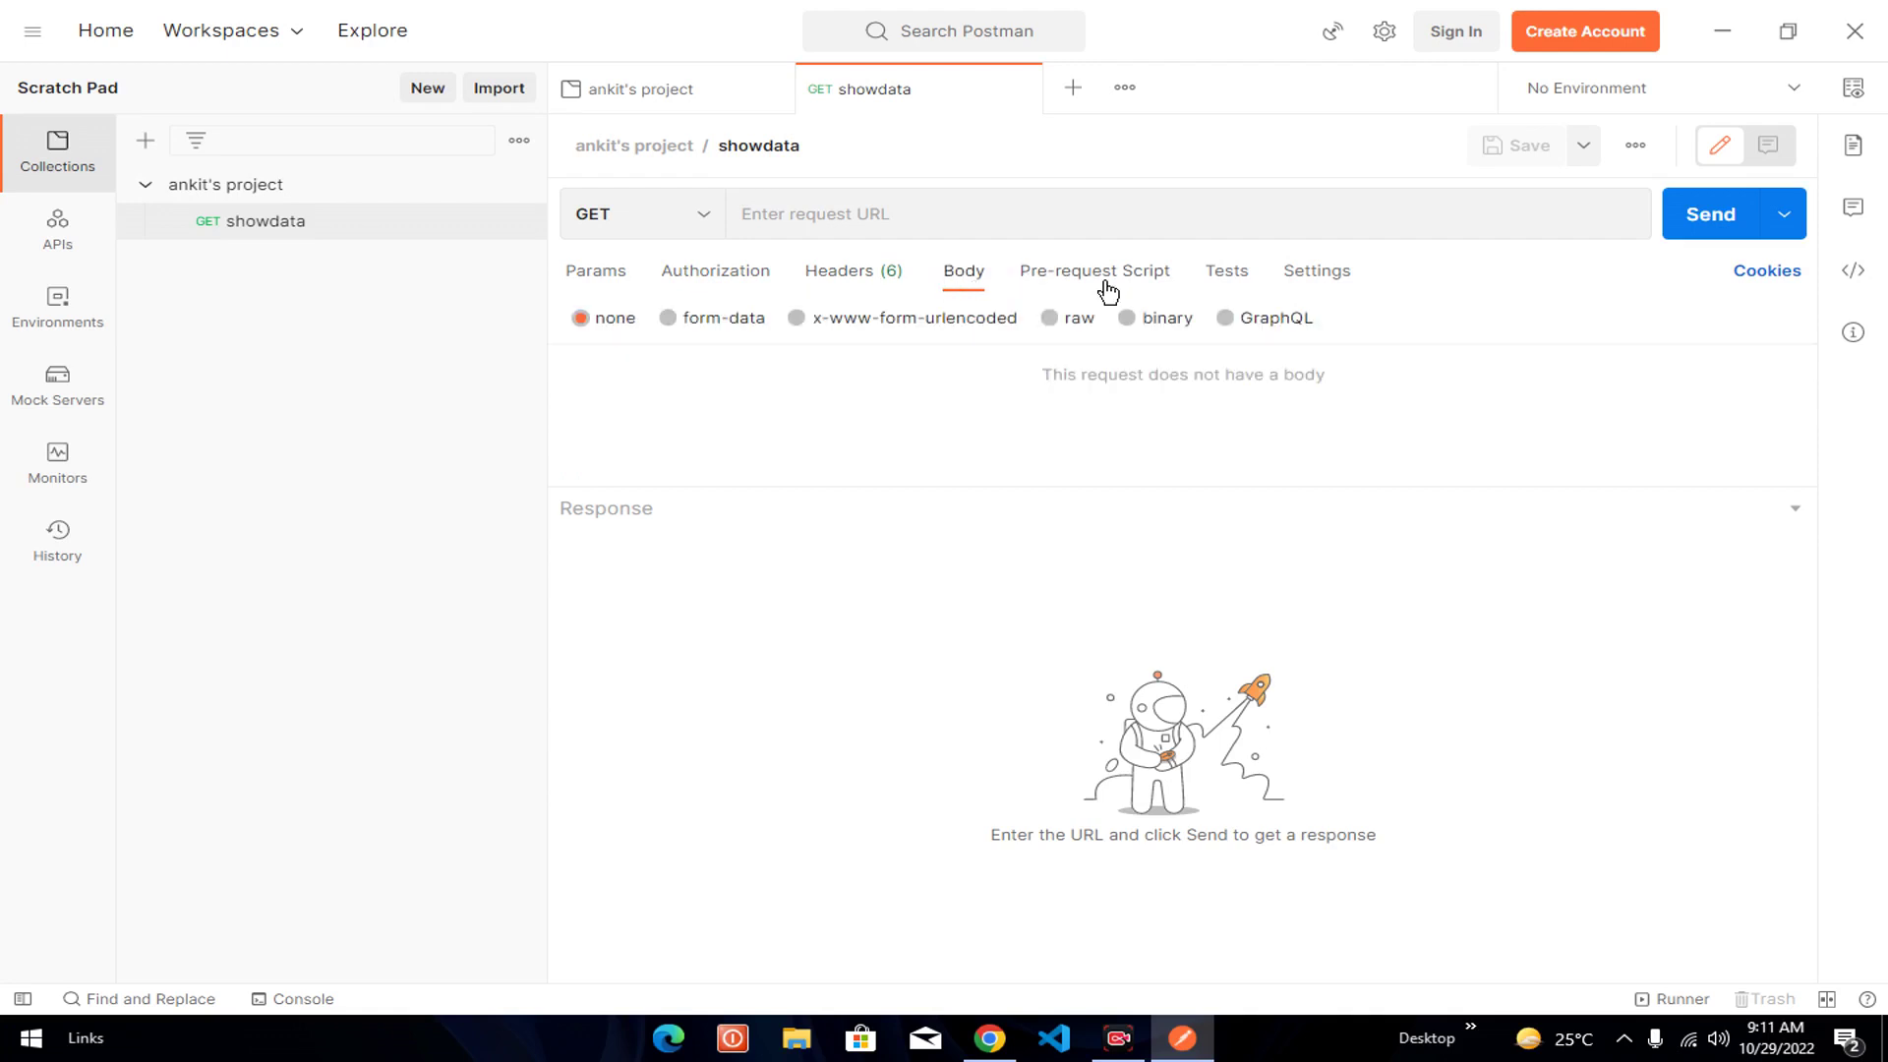
click(1168, 275)
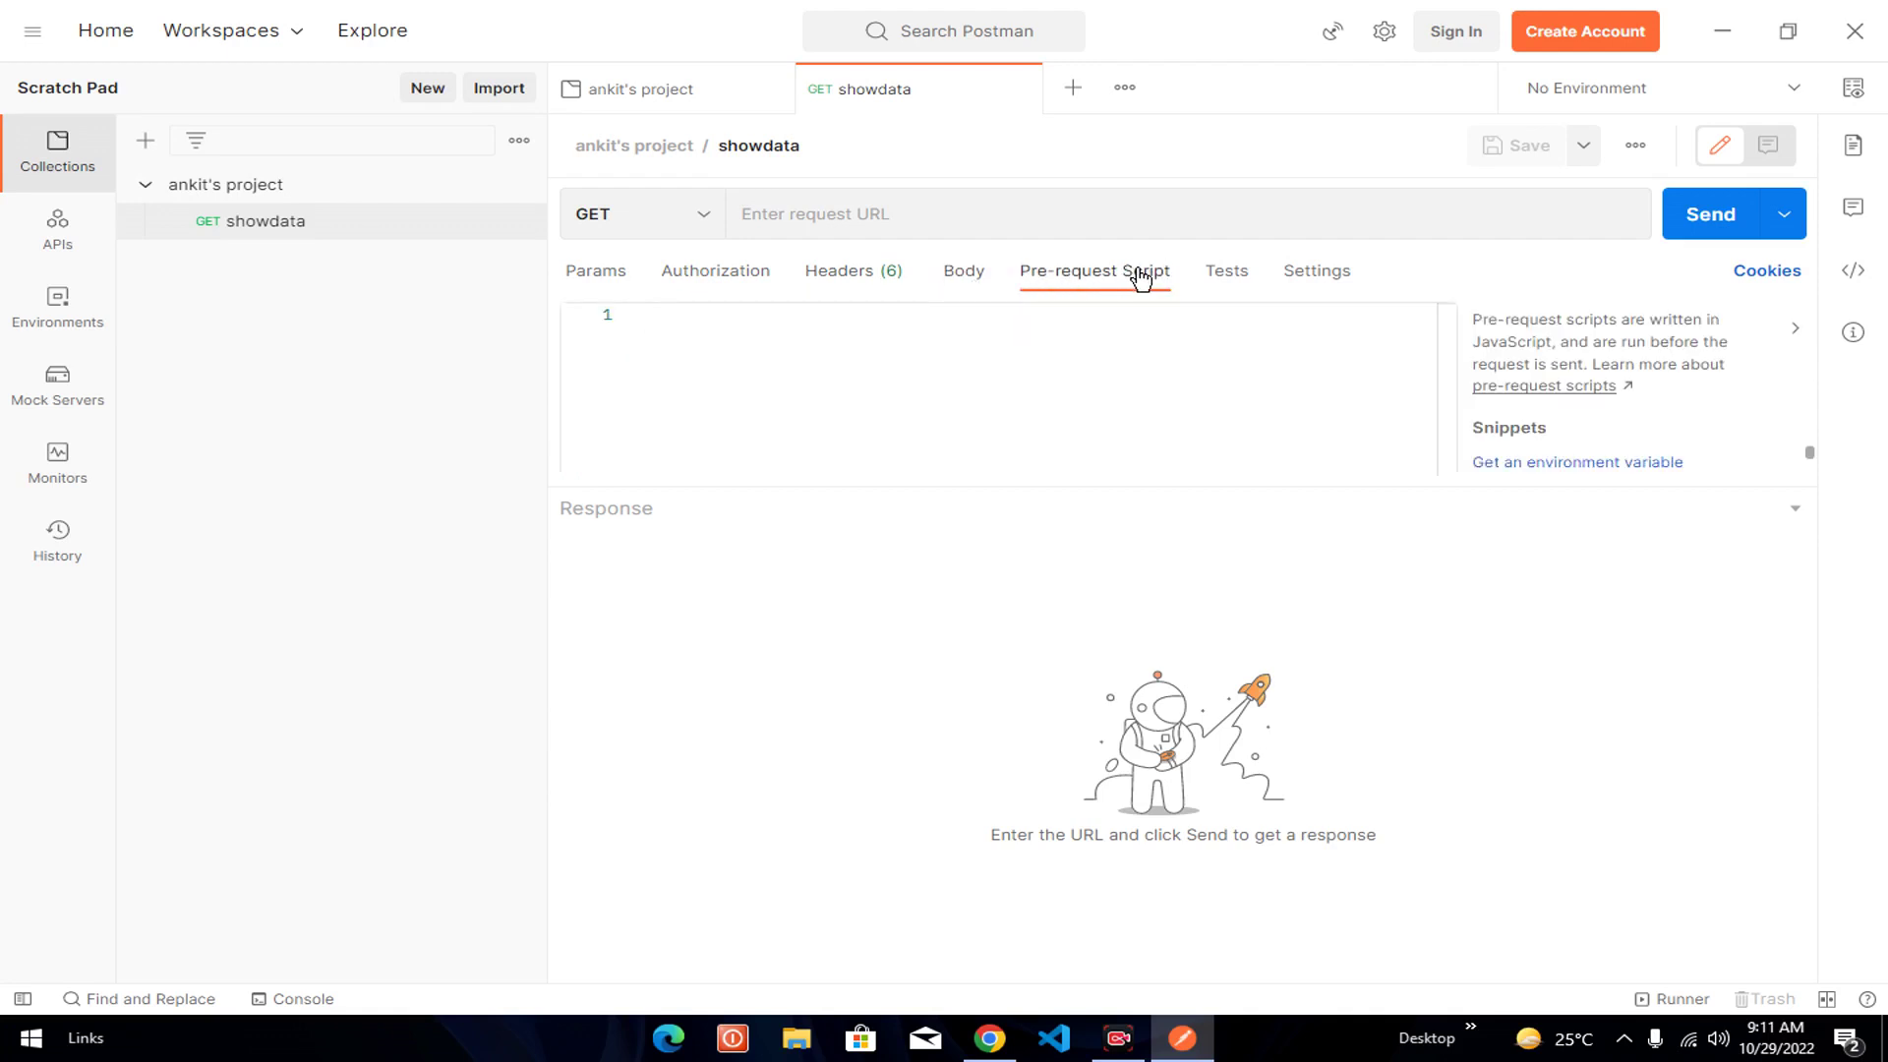
click(927, 369)
- Examine the request's tests section and its settings, and return to the query parameters
click(1222, 292)
click(1342, 283)
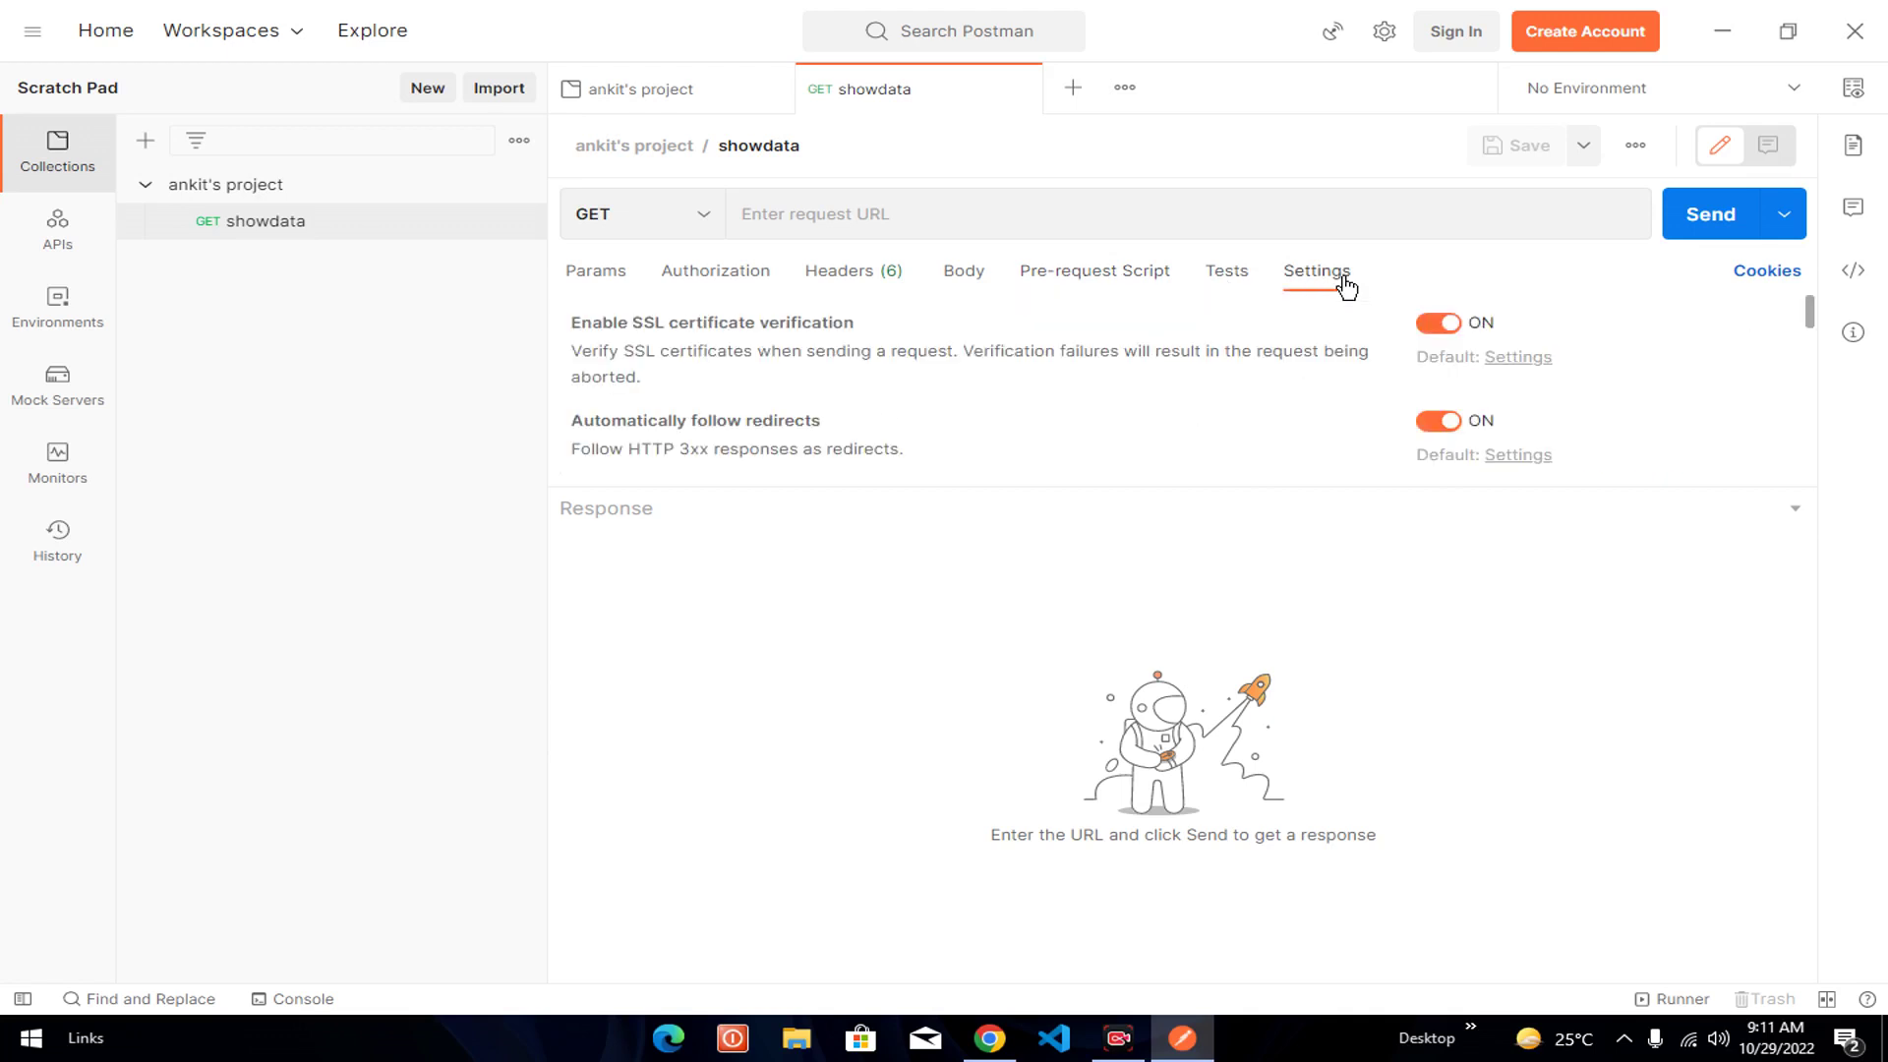
scroll(833, 399, down, 6)
scroll(830, 411, up, 4)
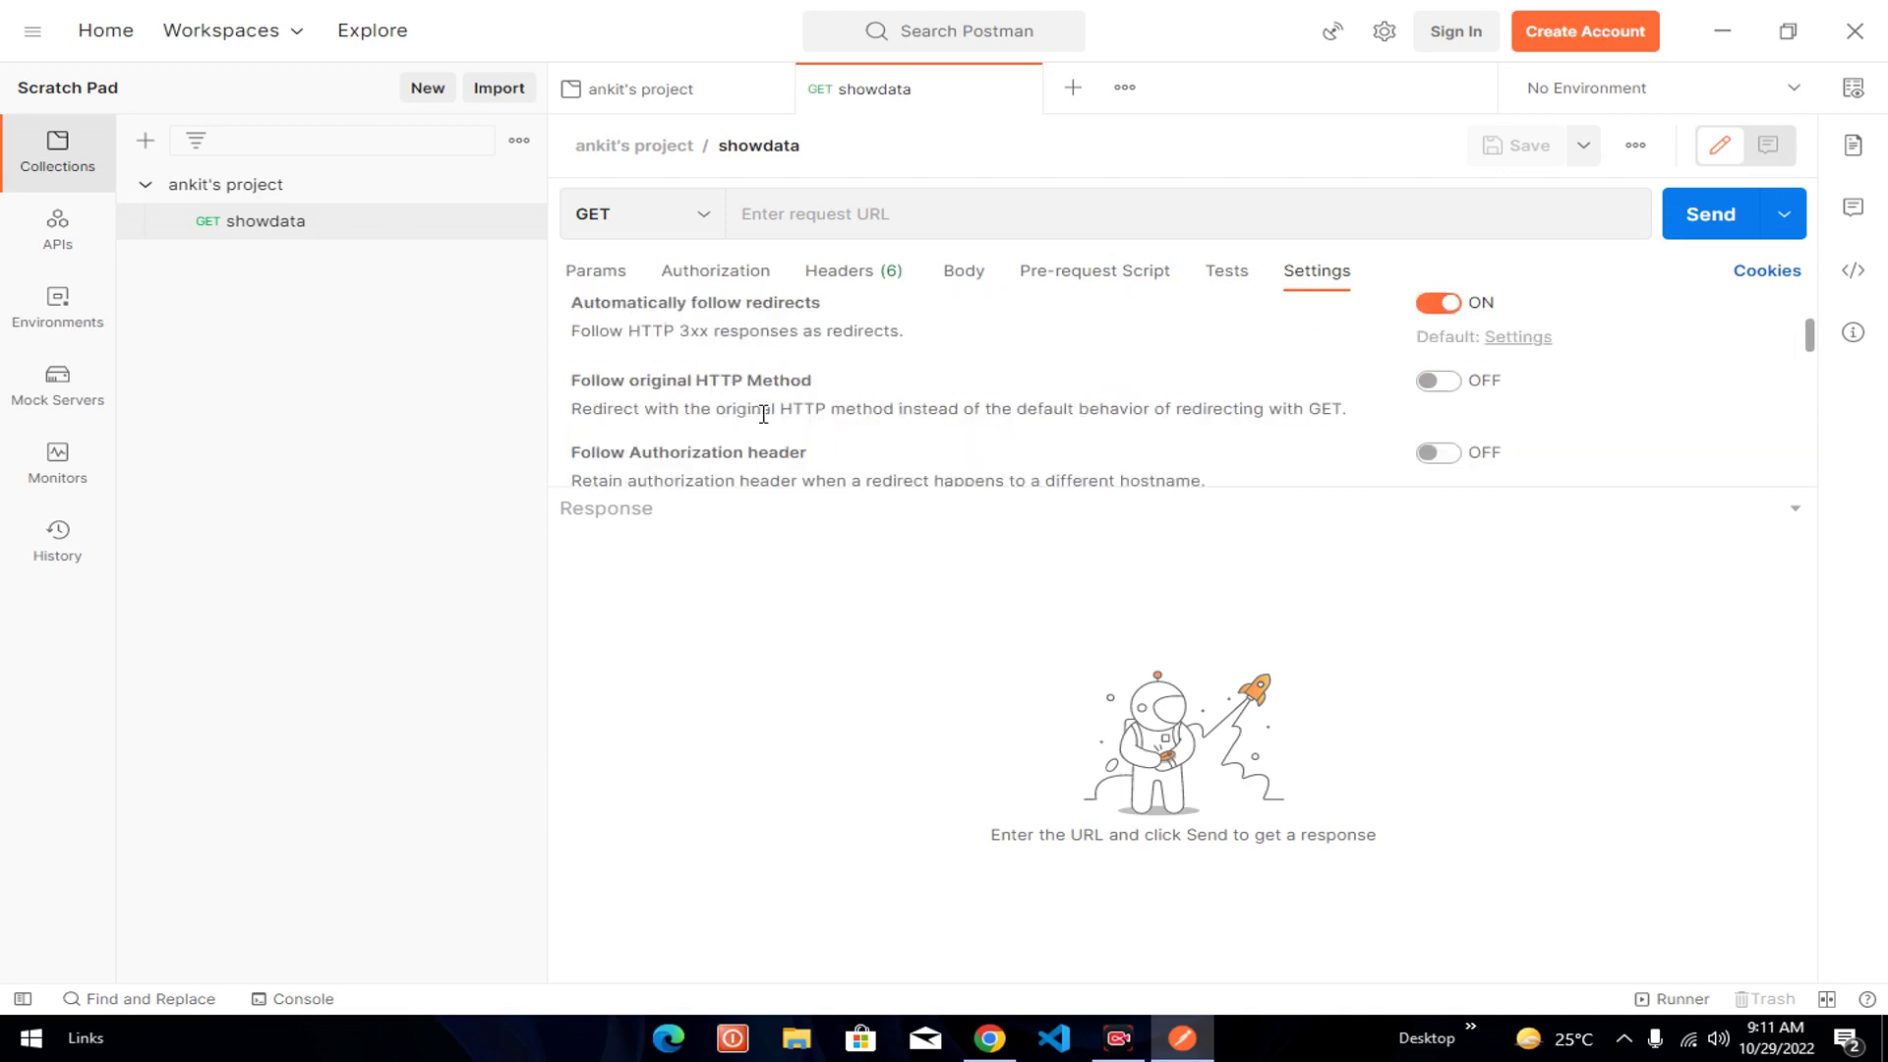
scroll(820, 413, up, 2)
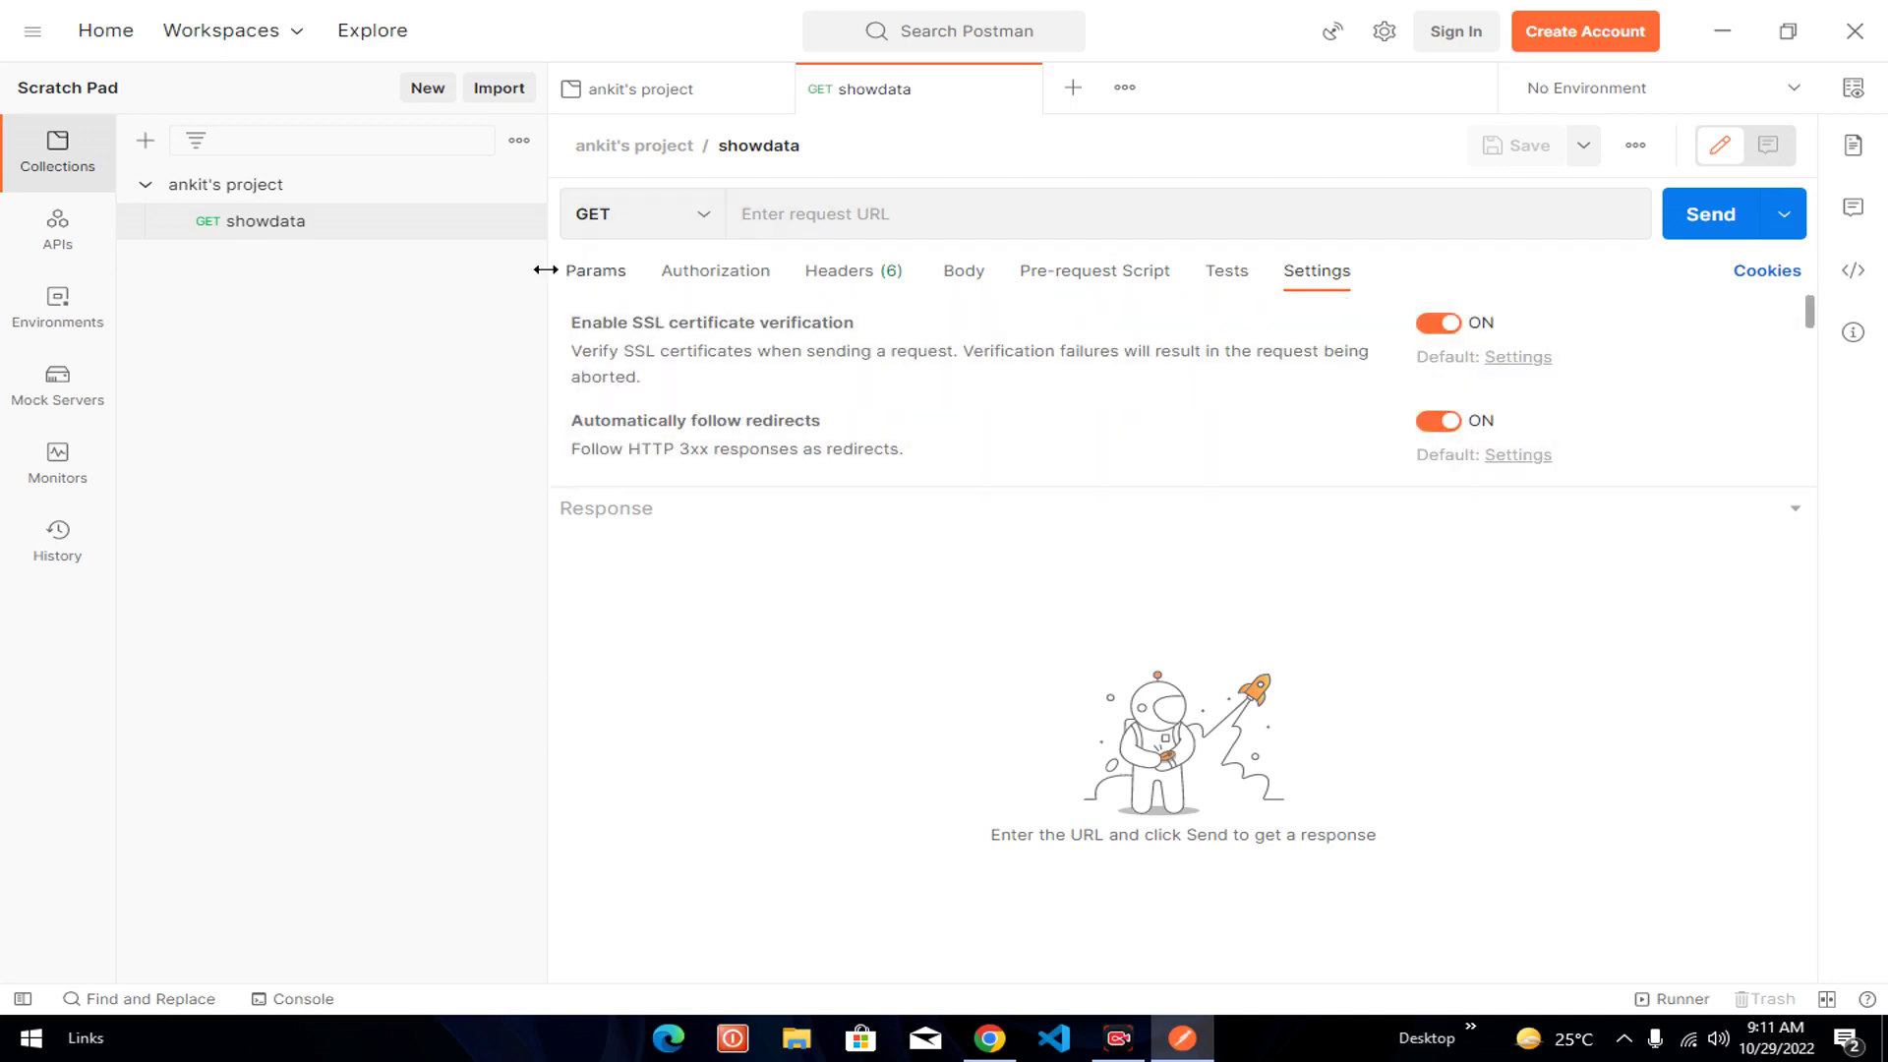
click(588, 279)
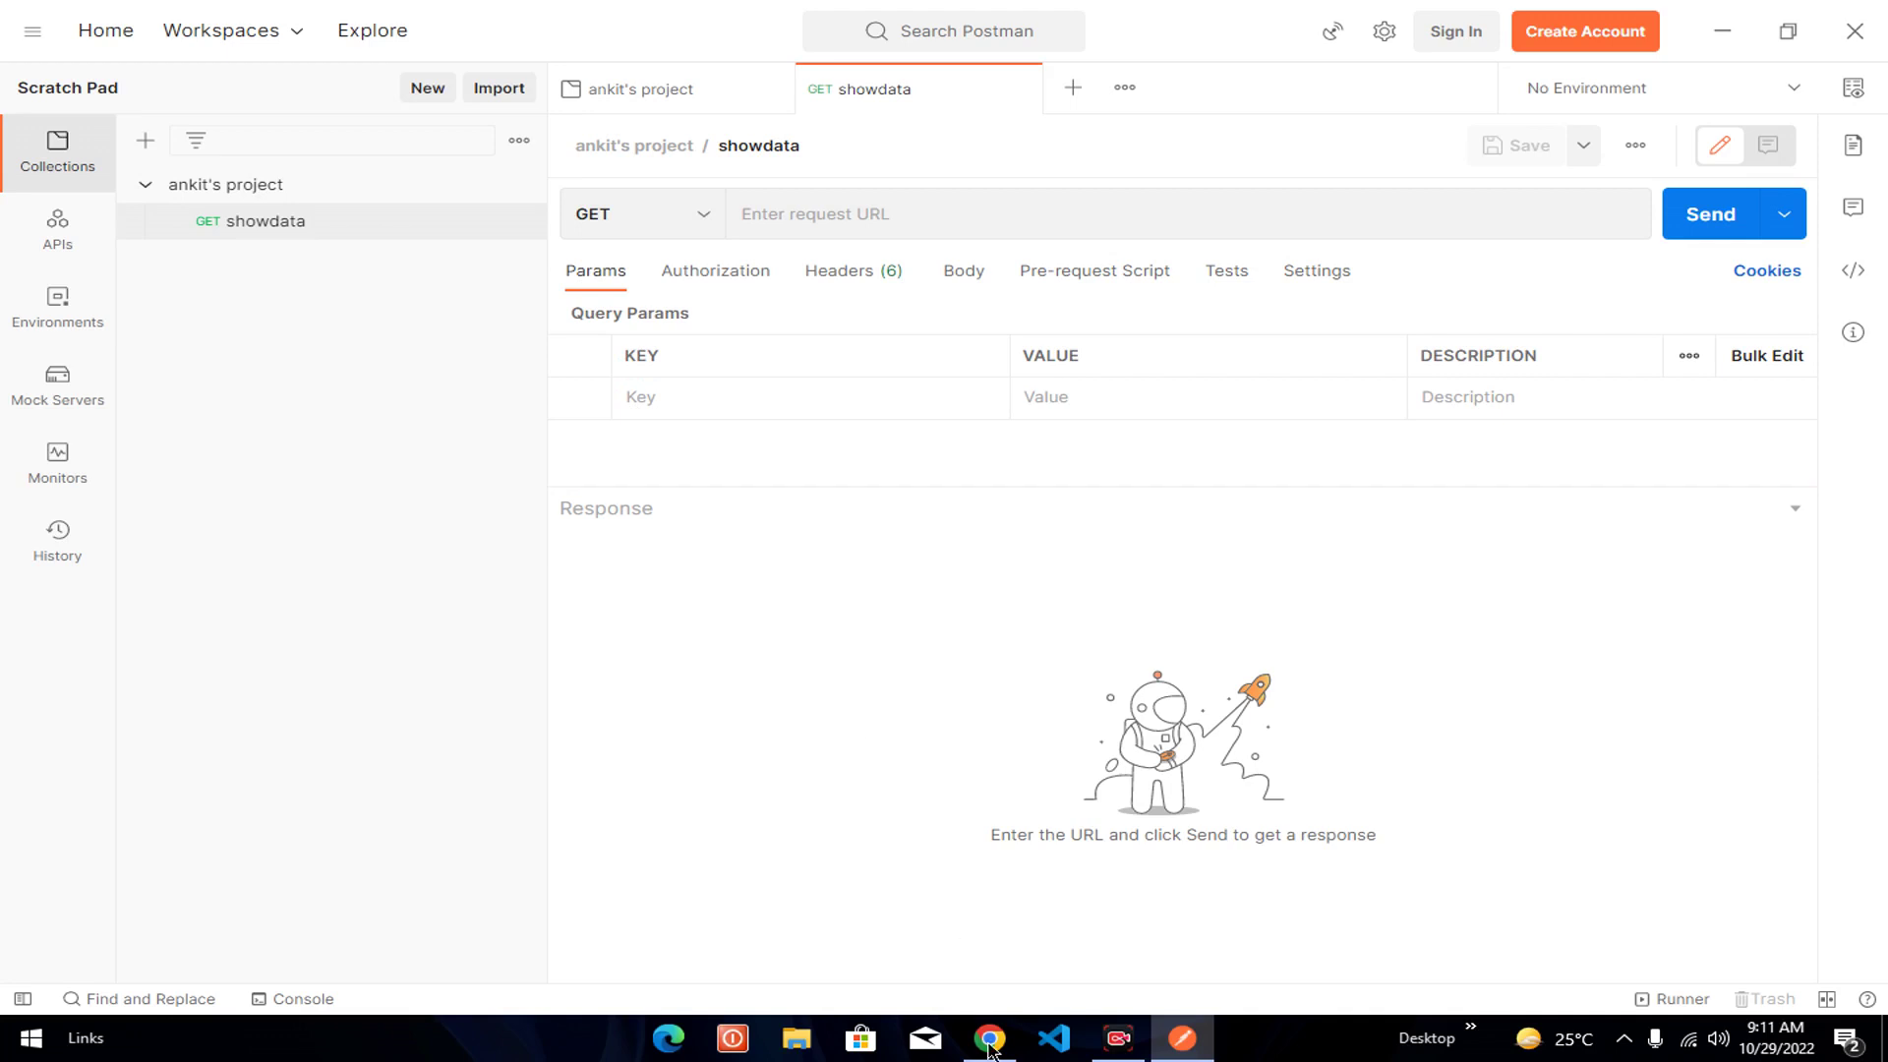
- Switch to Chrome and search the web for "fake api" in a new tab
mouse_move(990, 1044)
click(975, 926)
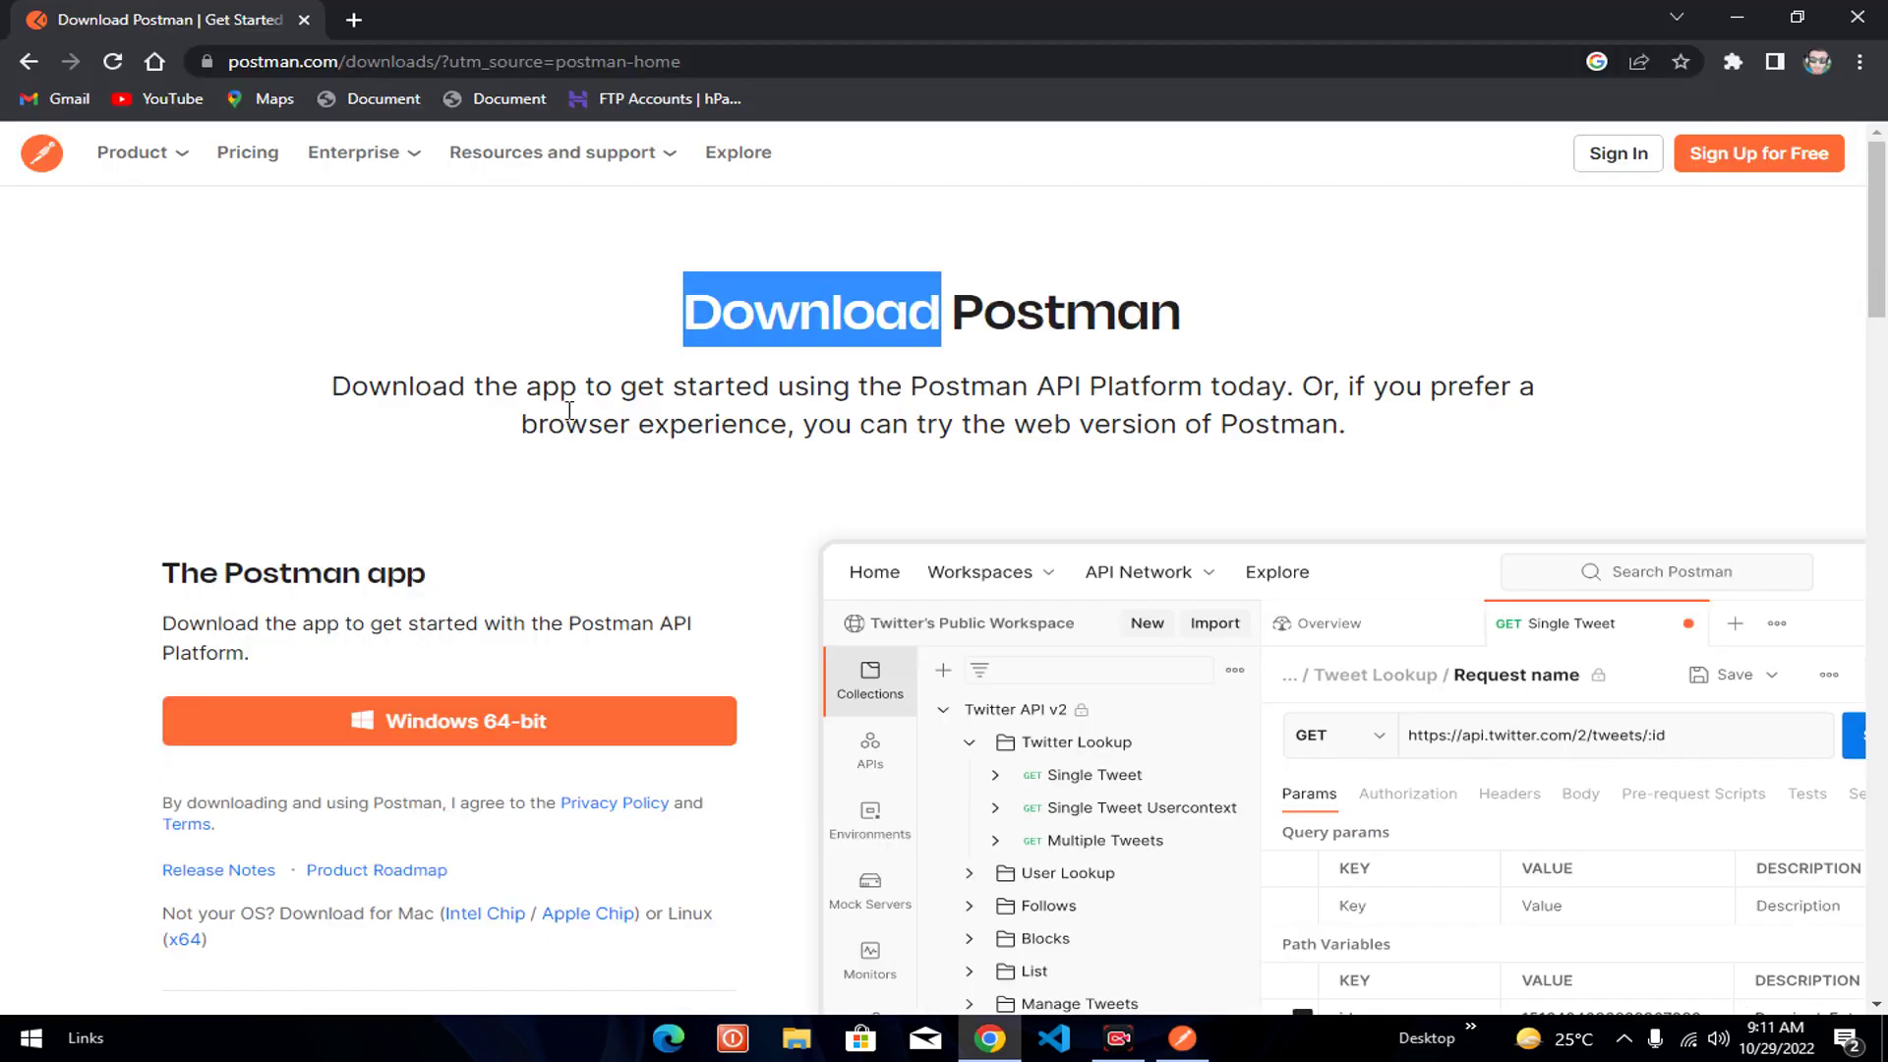
click(425, 312)
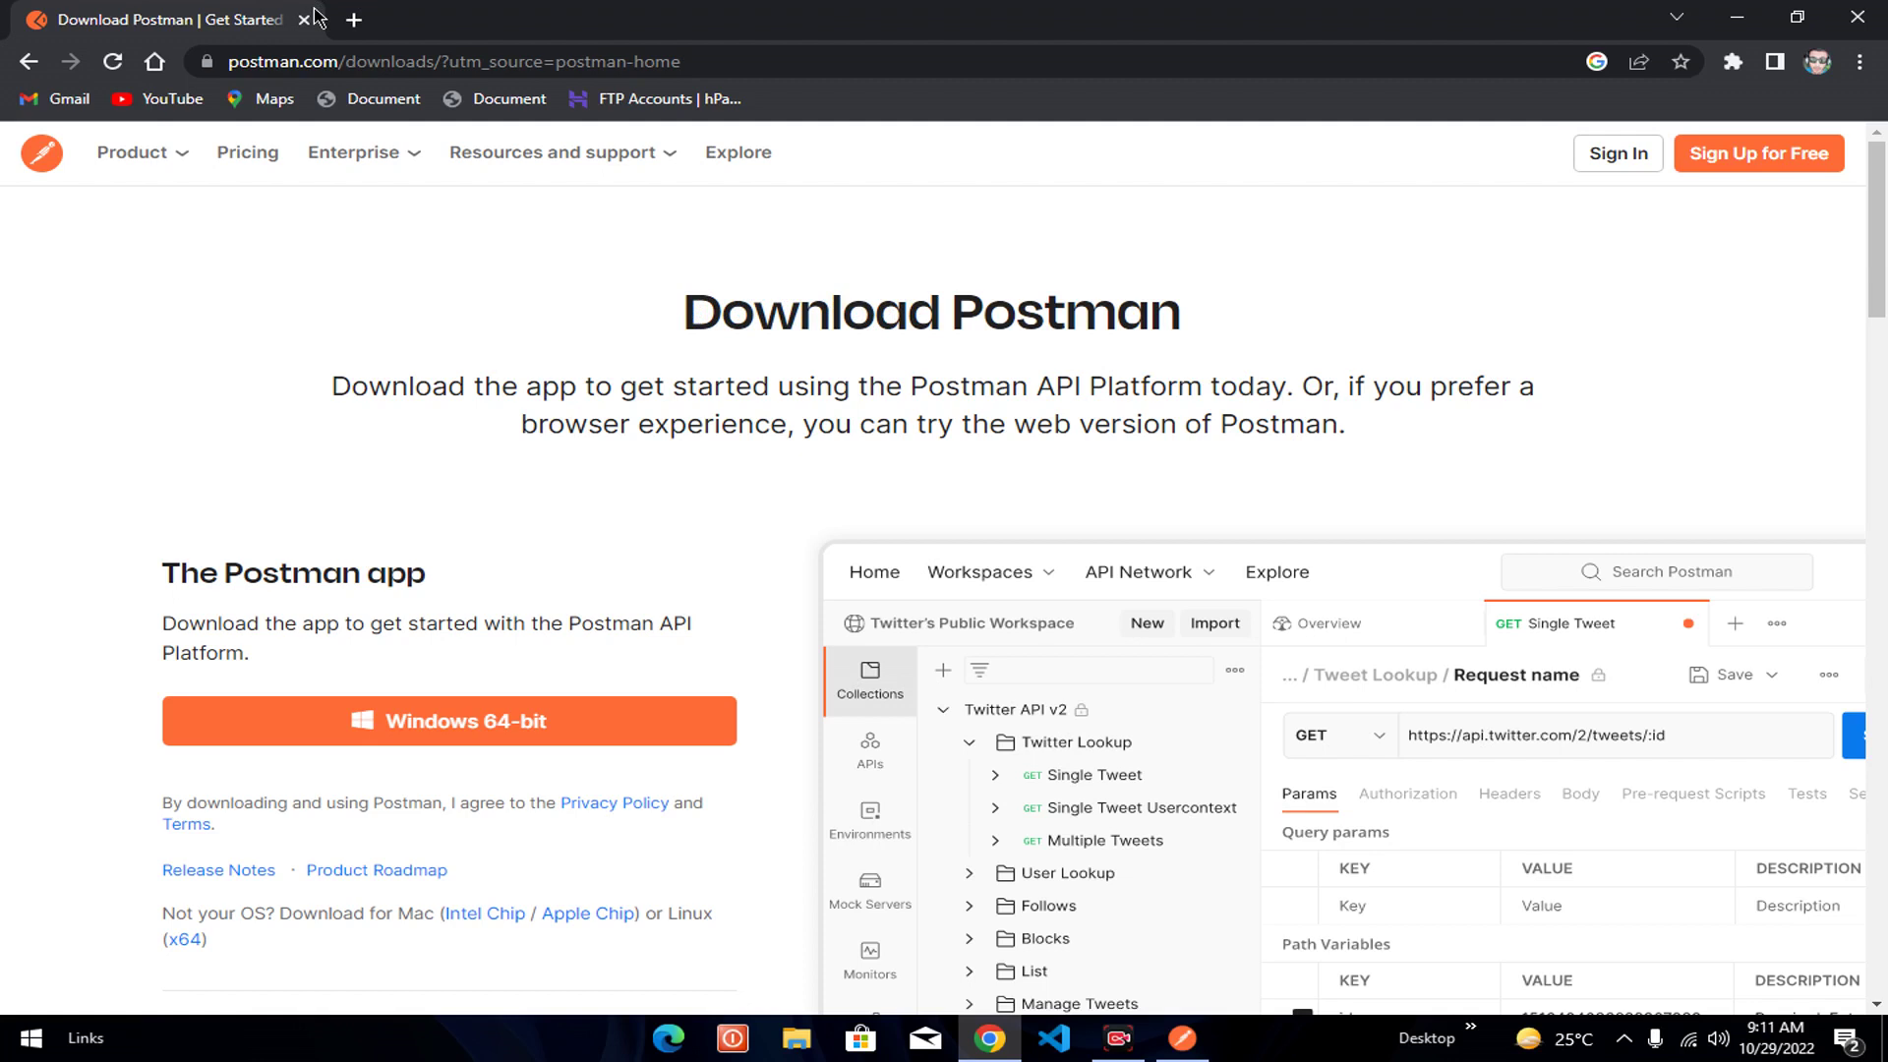
click(351, 19)
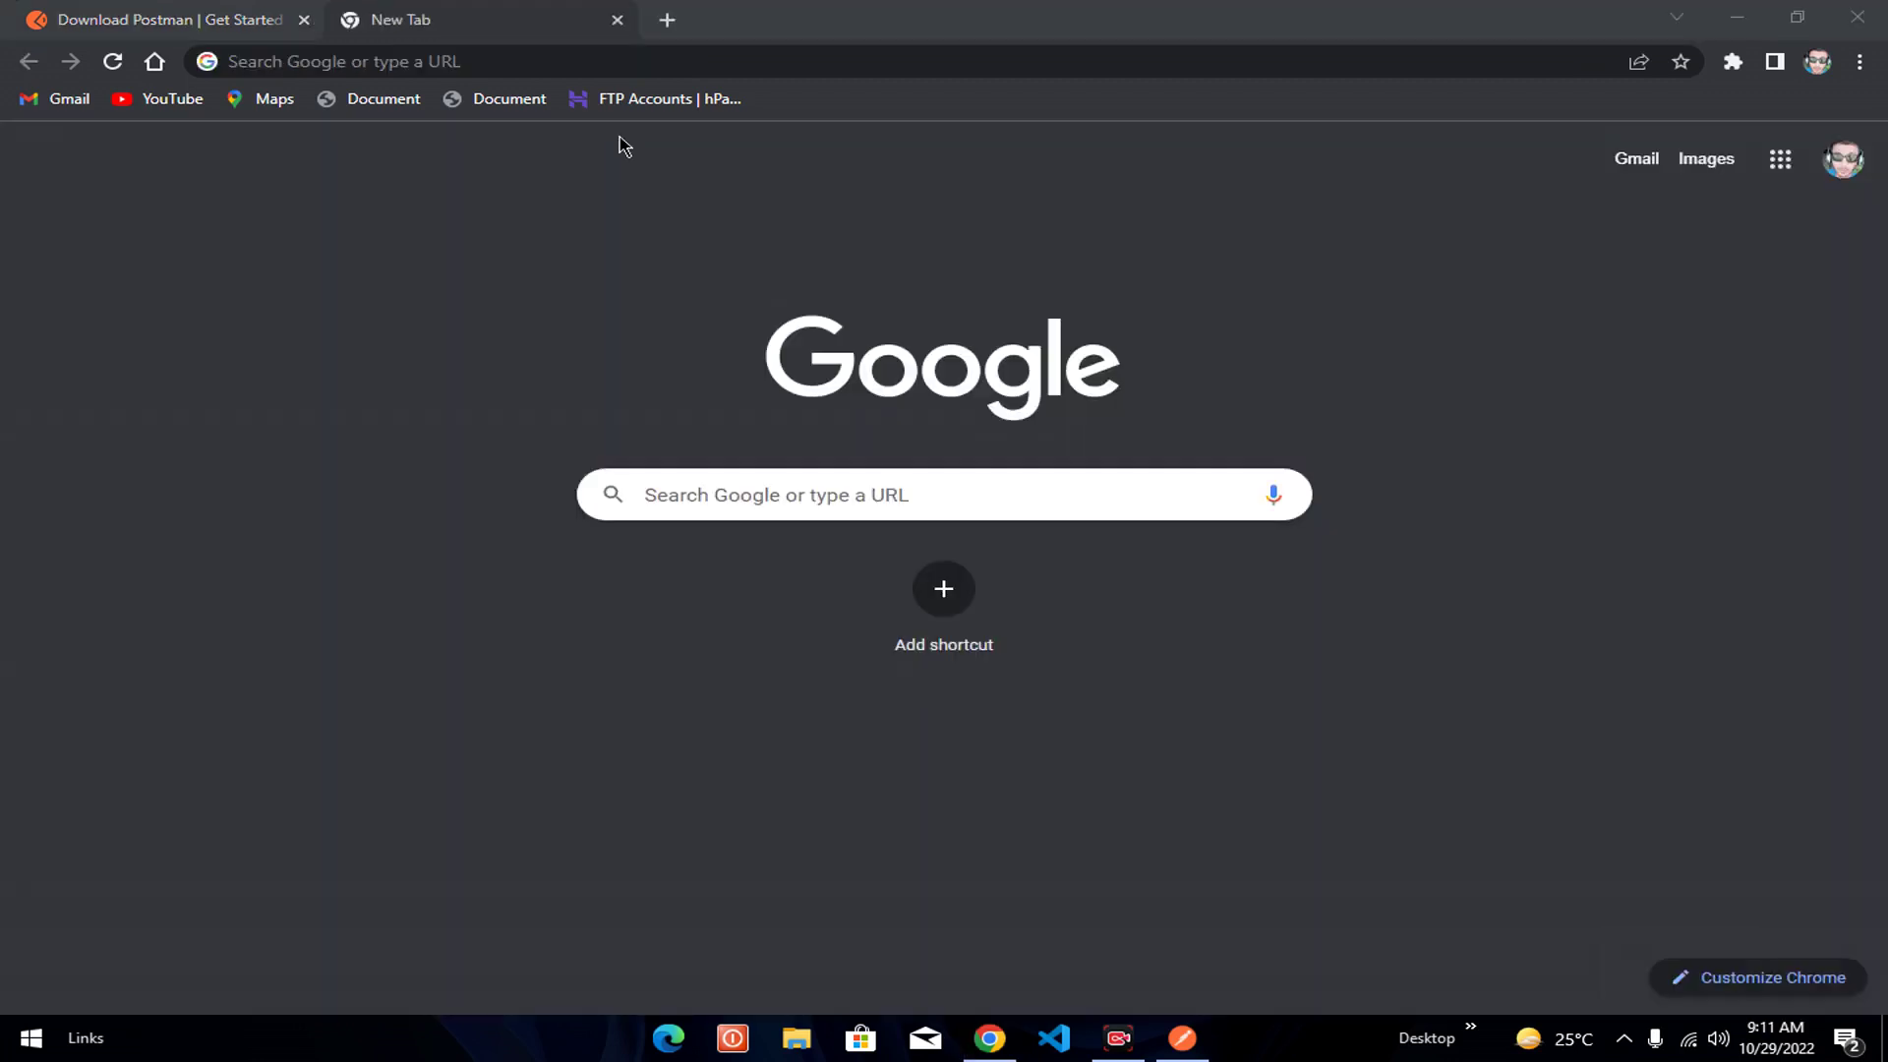
click(484, 56)
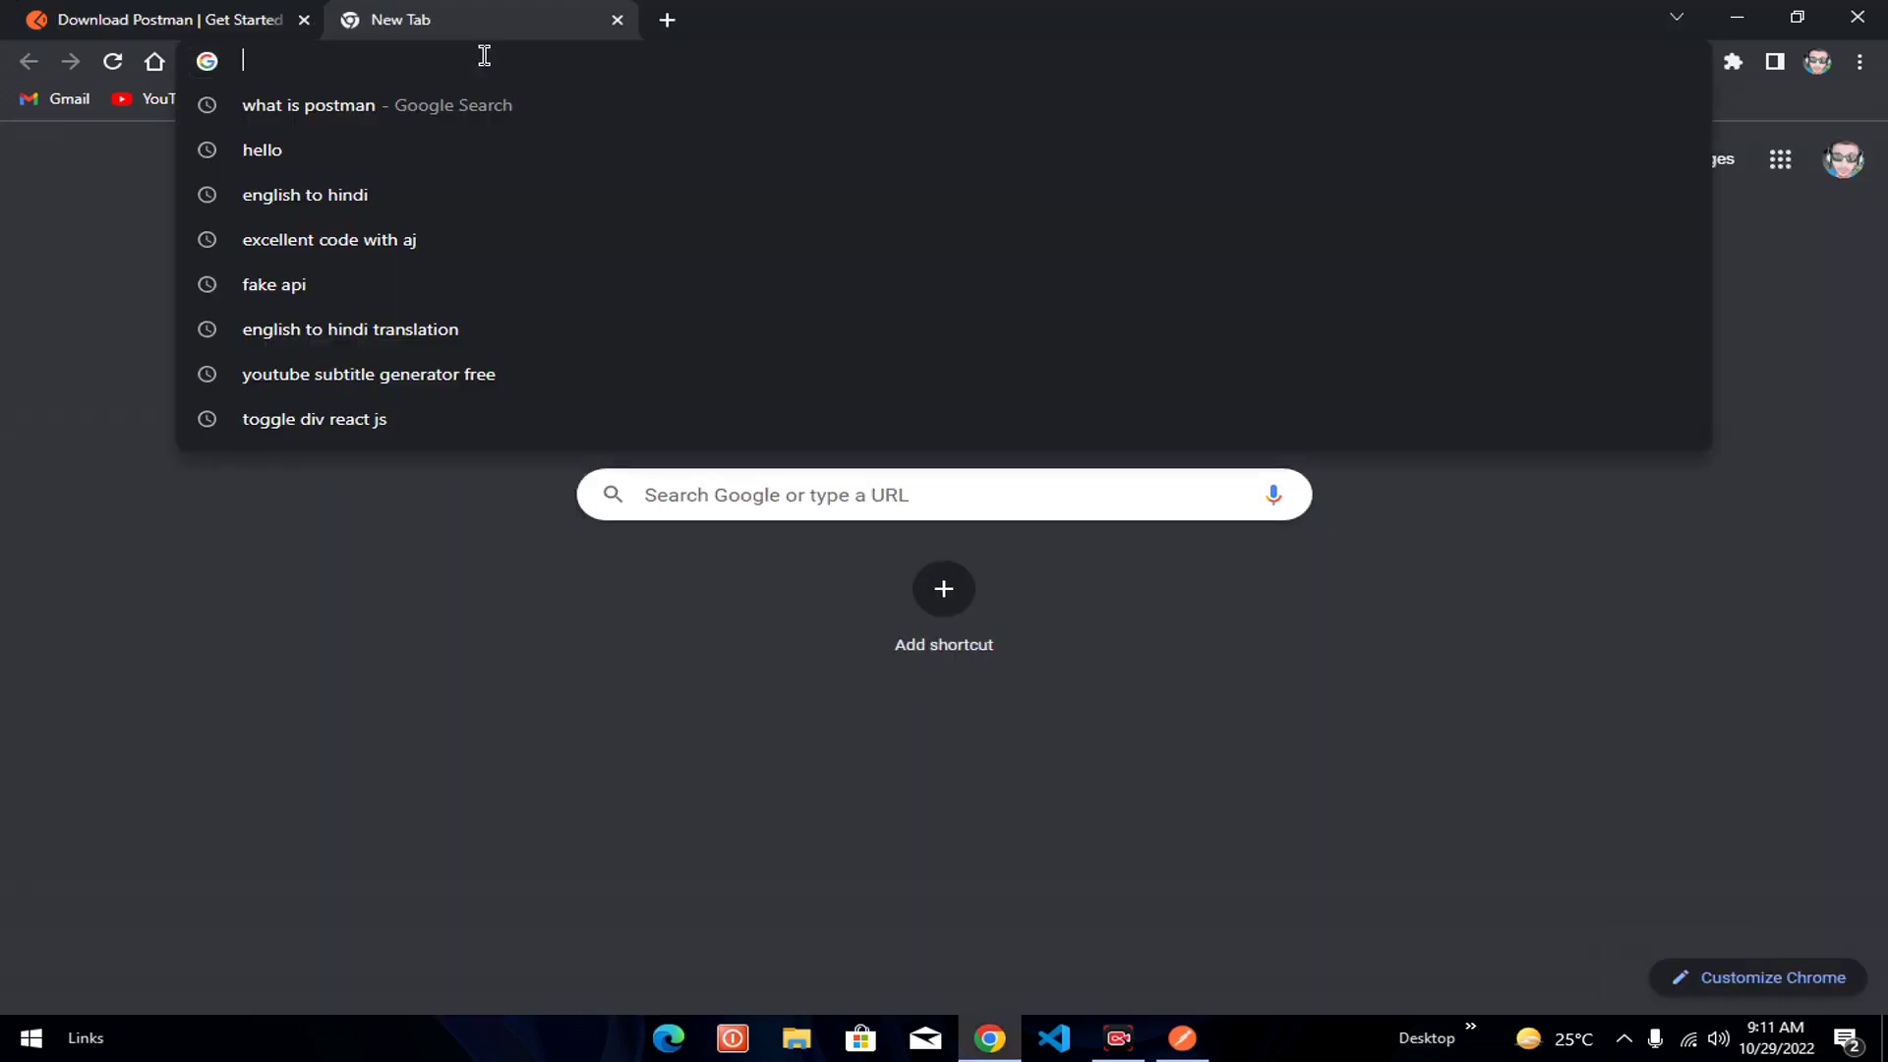
text(fake api)
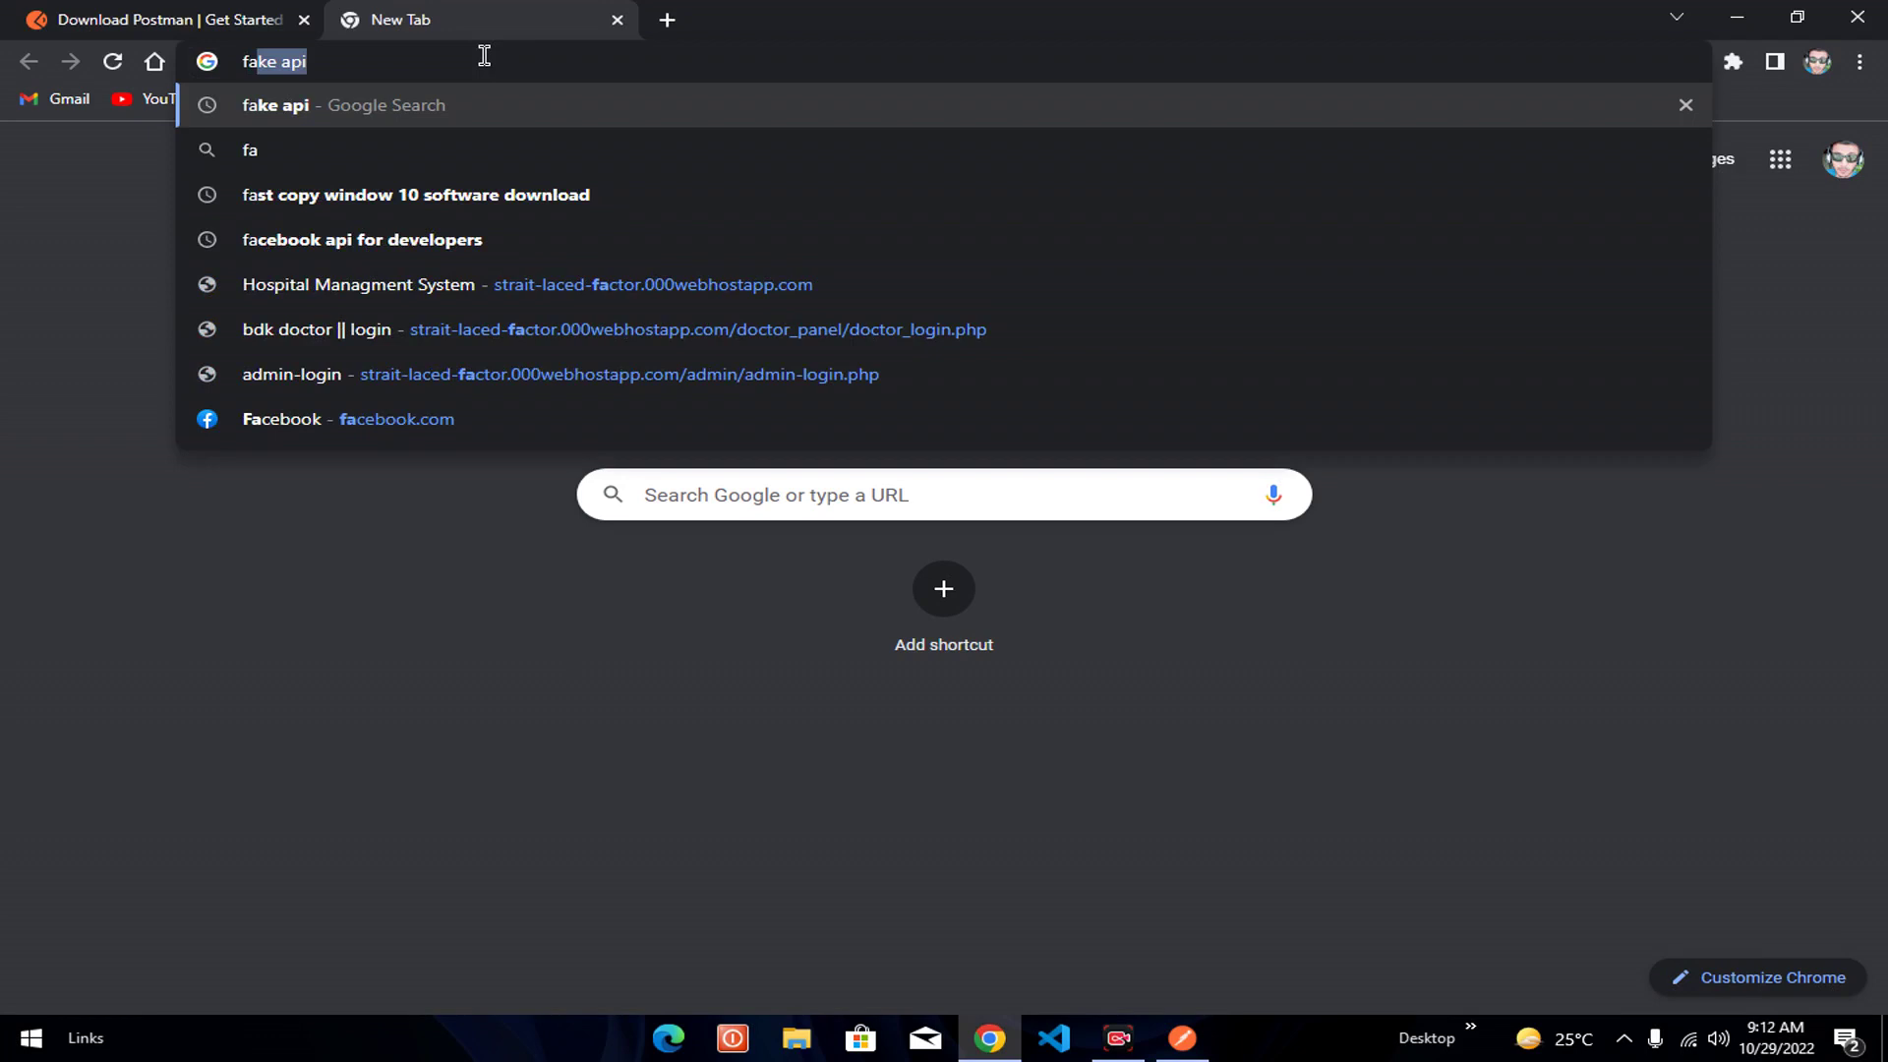
key(Return)
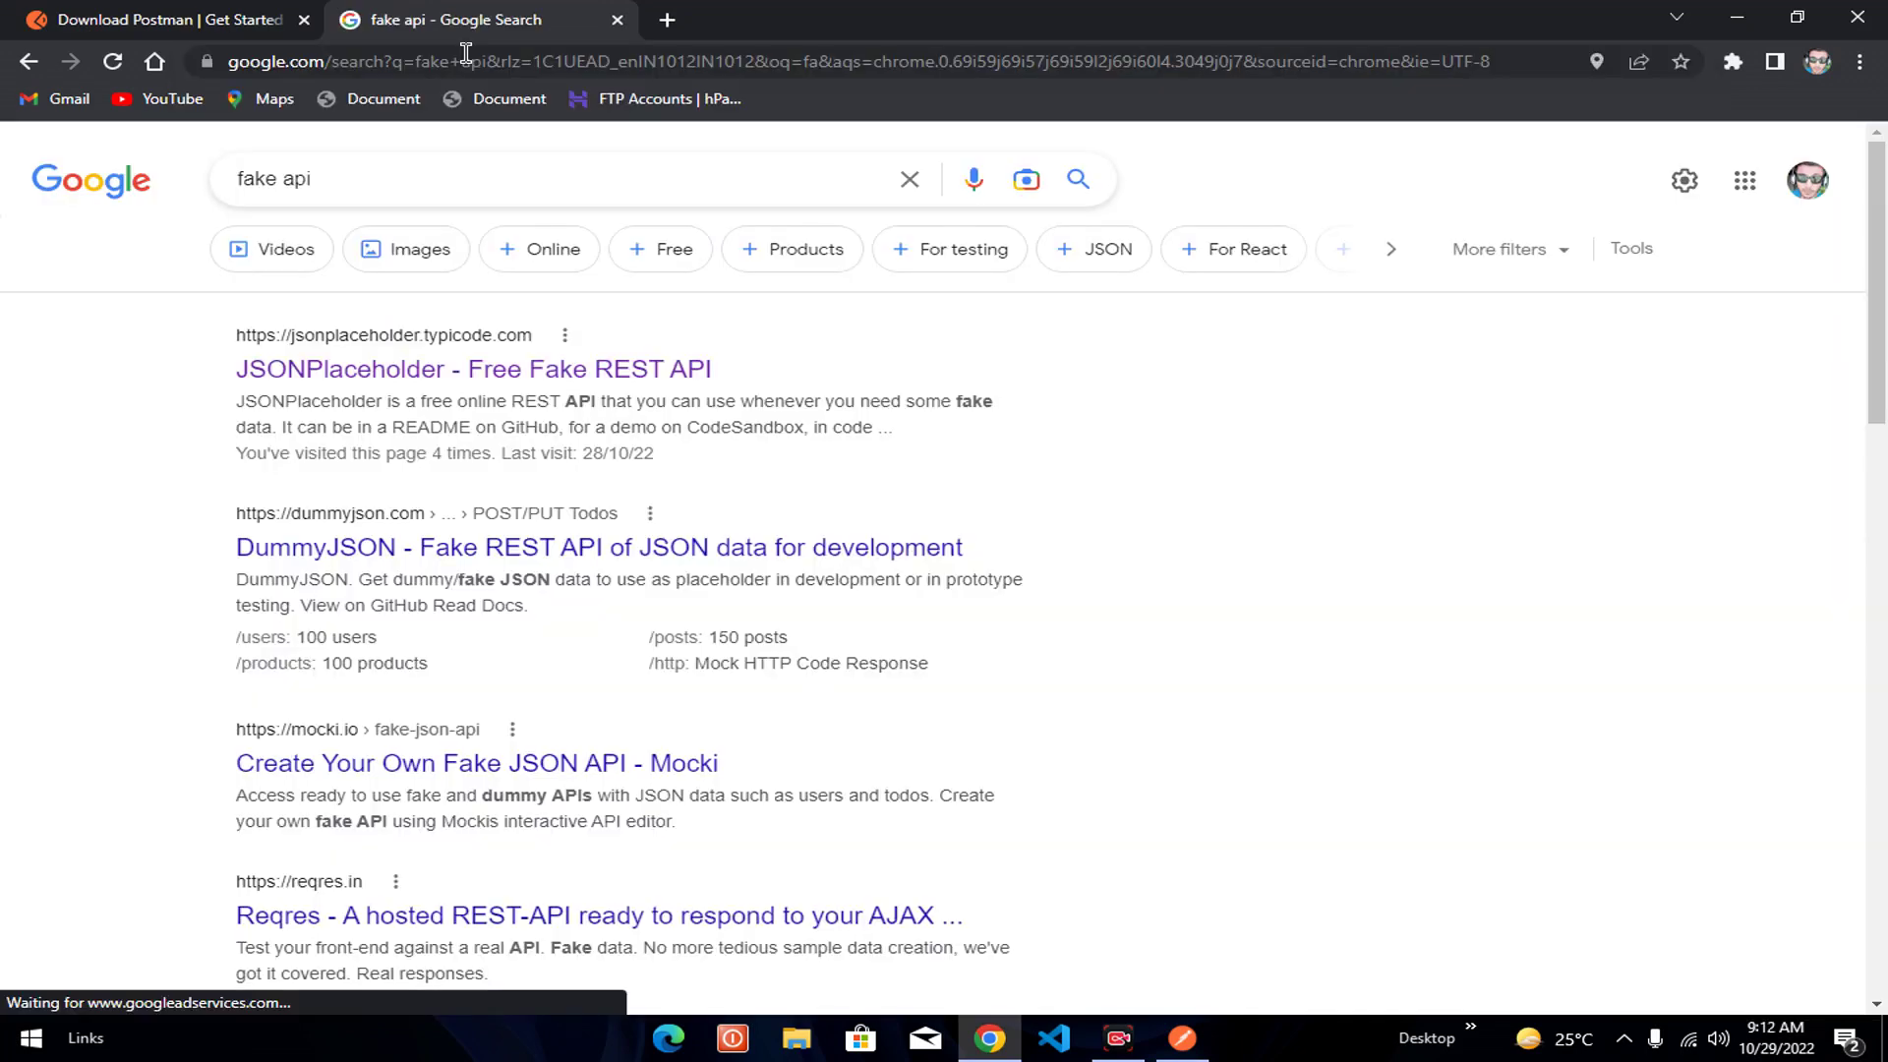
- Open the JSONPlaceholder - Free Fake REST API search result and dismiss the advertisement on its page
click(560, 386)
click(1624, 1038)
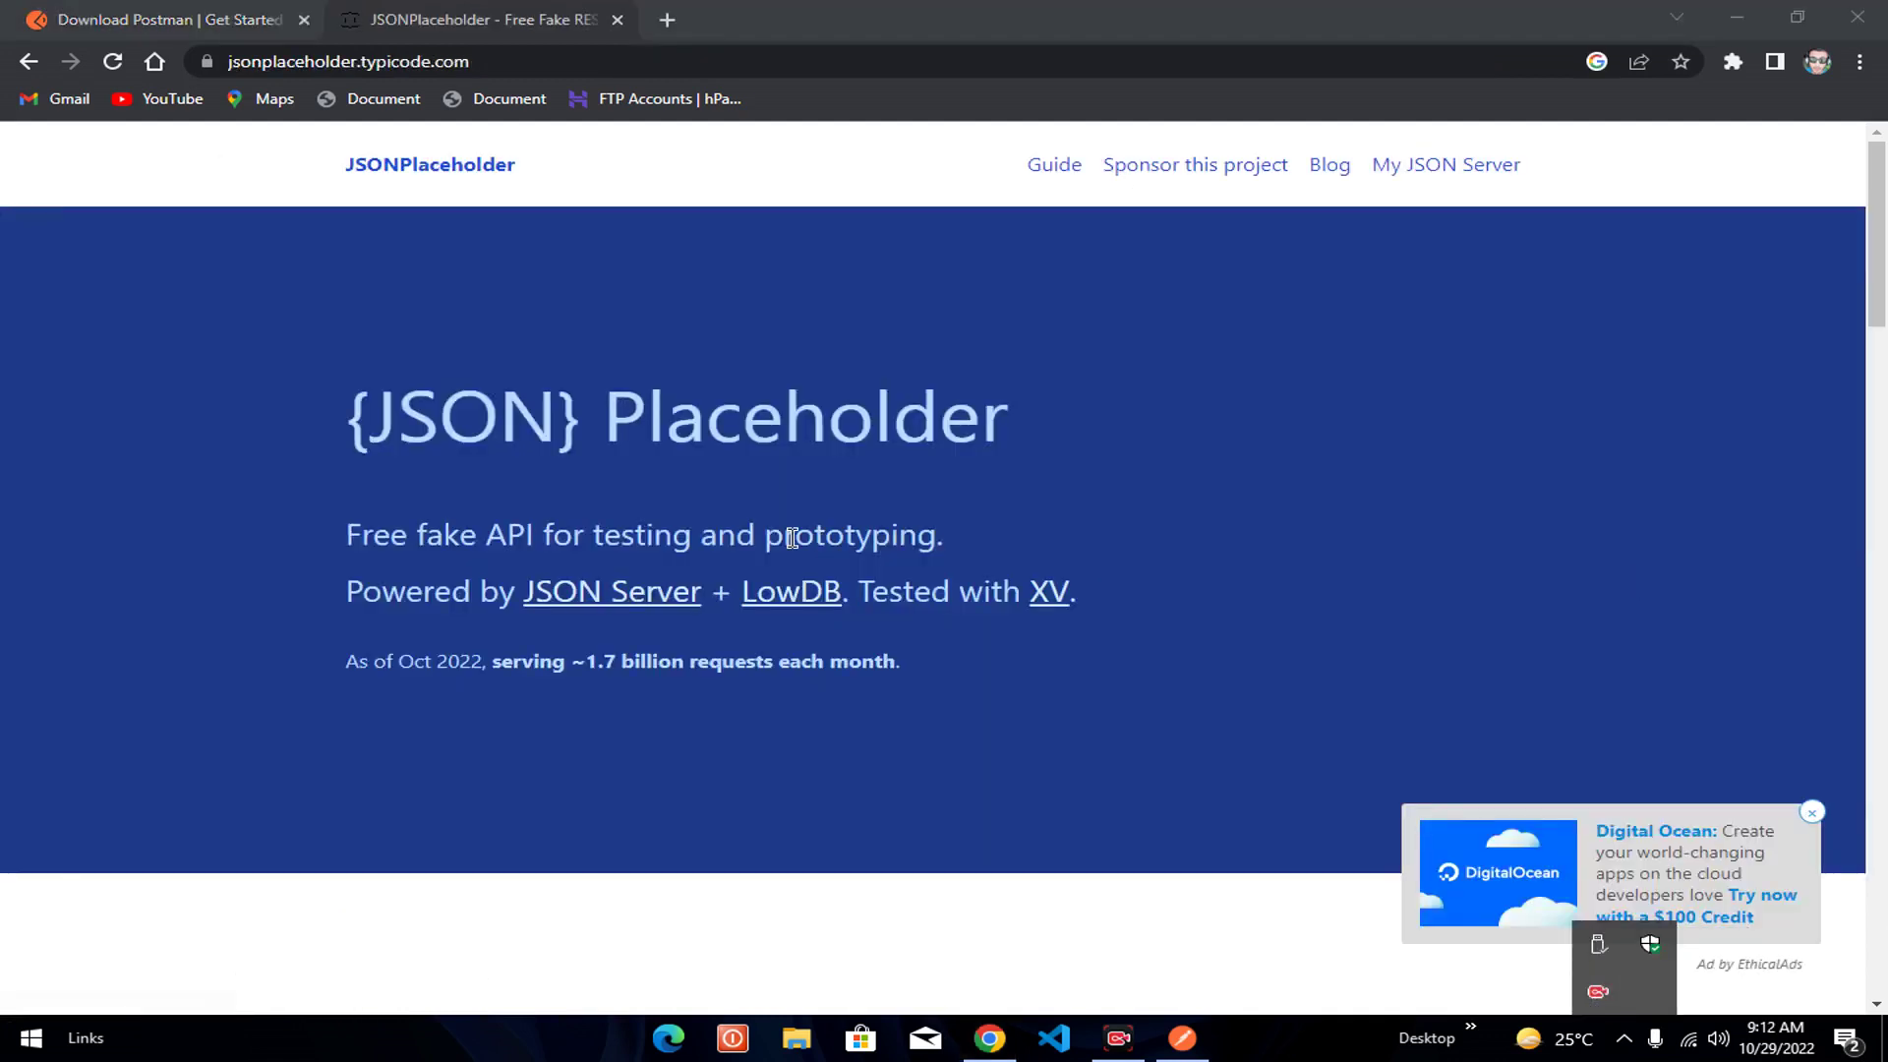
click(1812, 813)
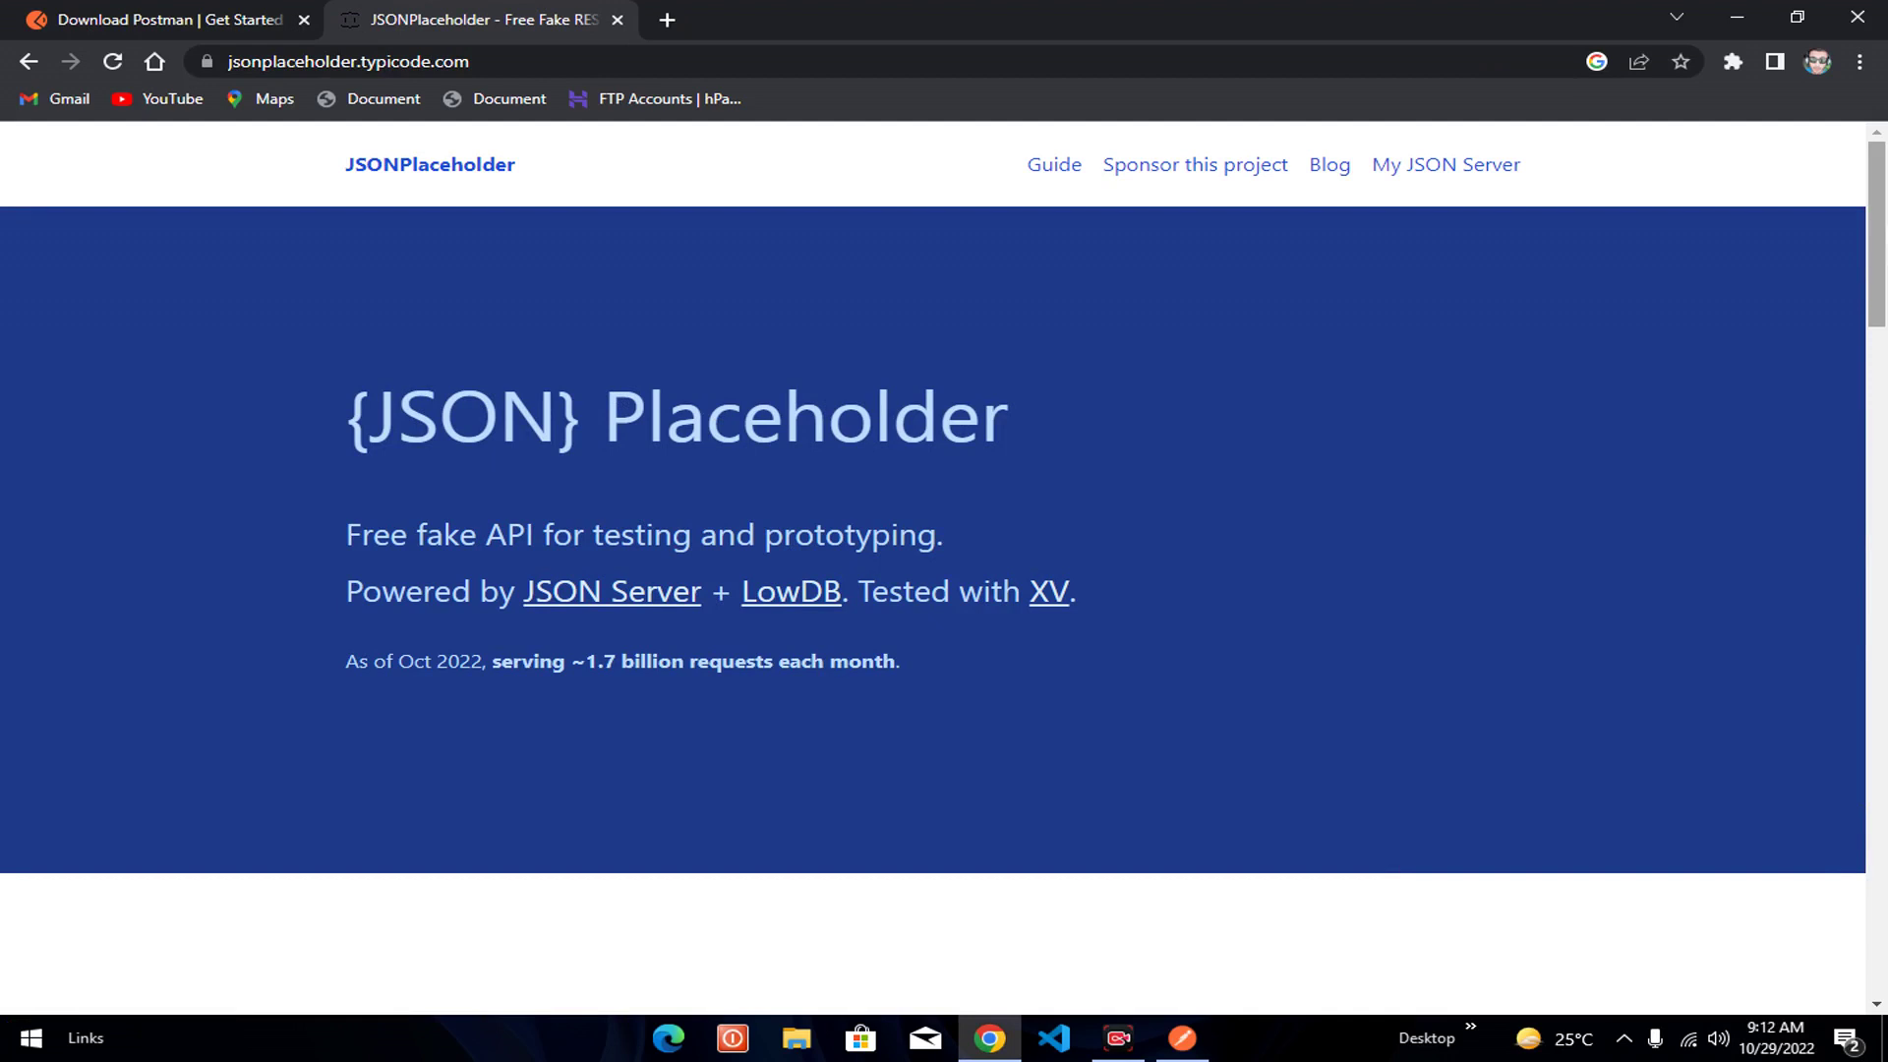
- Find the Routes section of the JSONPlaceholder page and open the GET /posts route in a new tab
drag(1882, 228, 1883, 620)
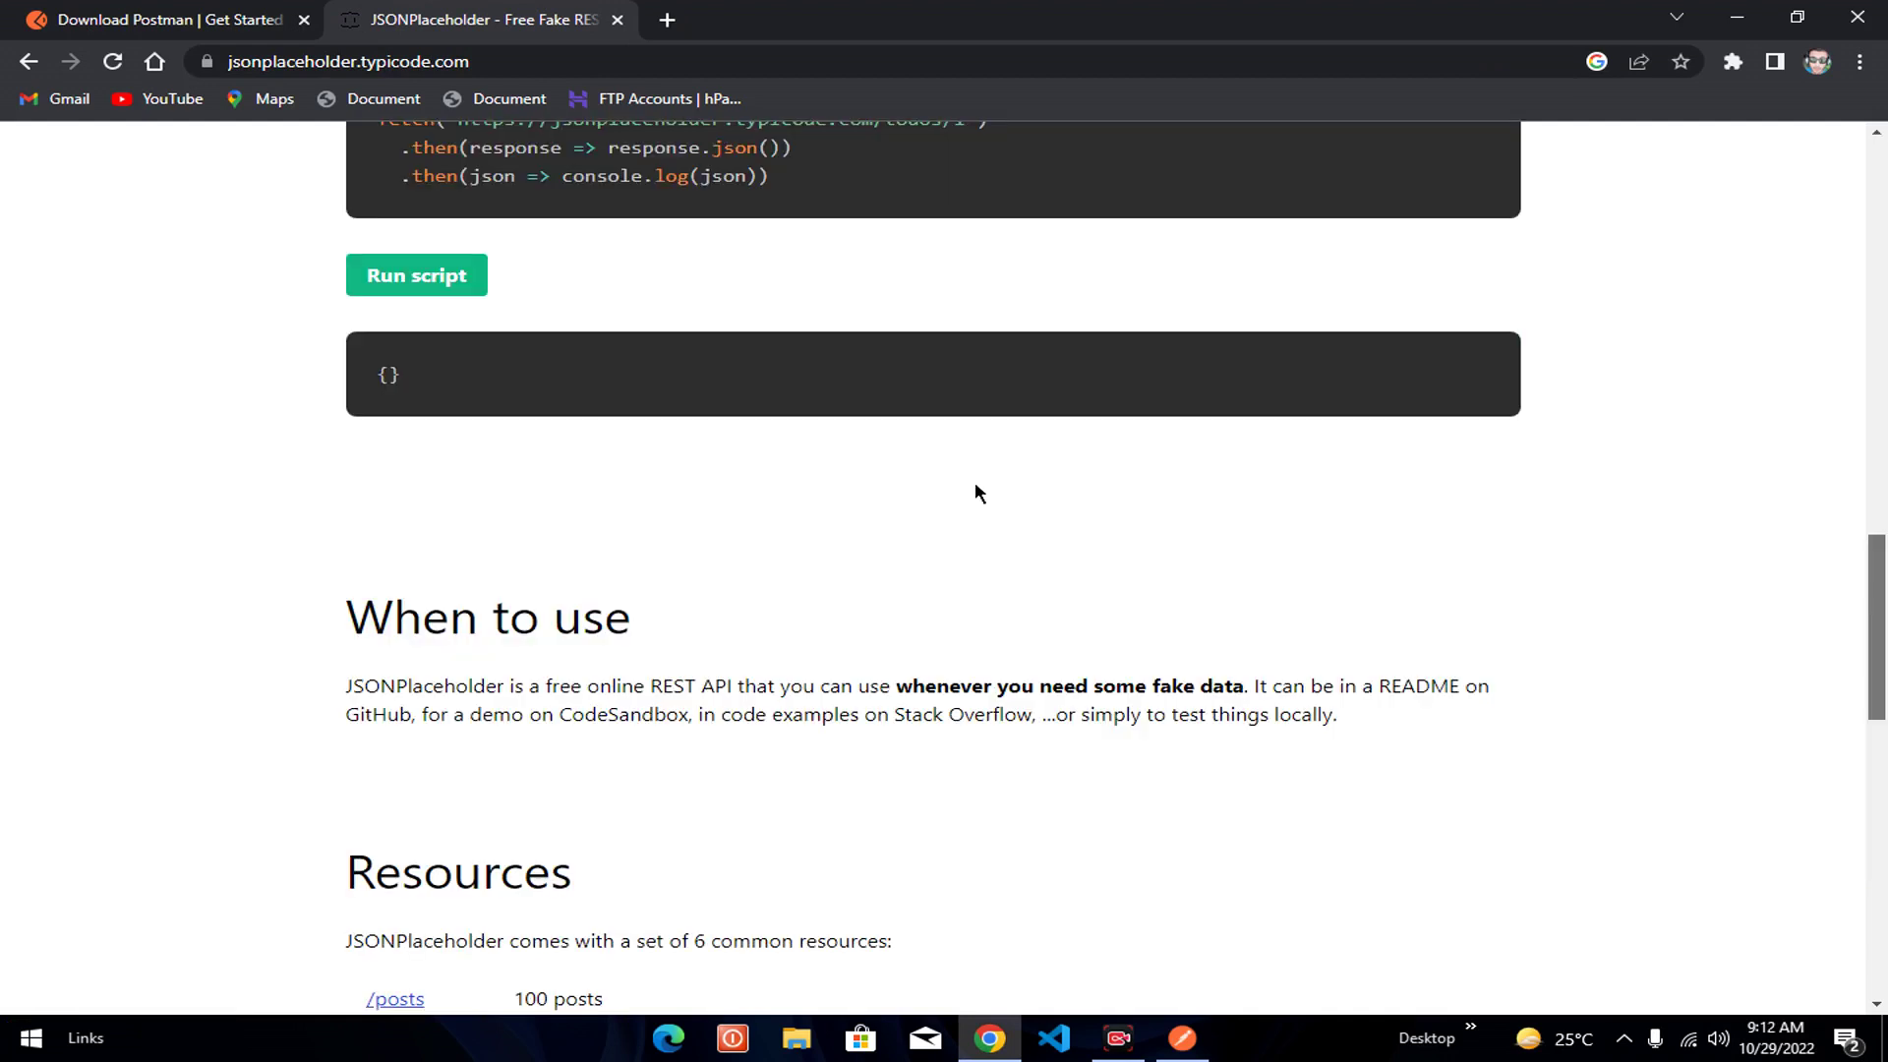
scroll(861, 464, up, 3)
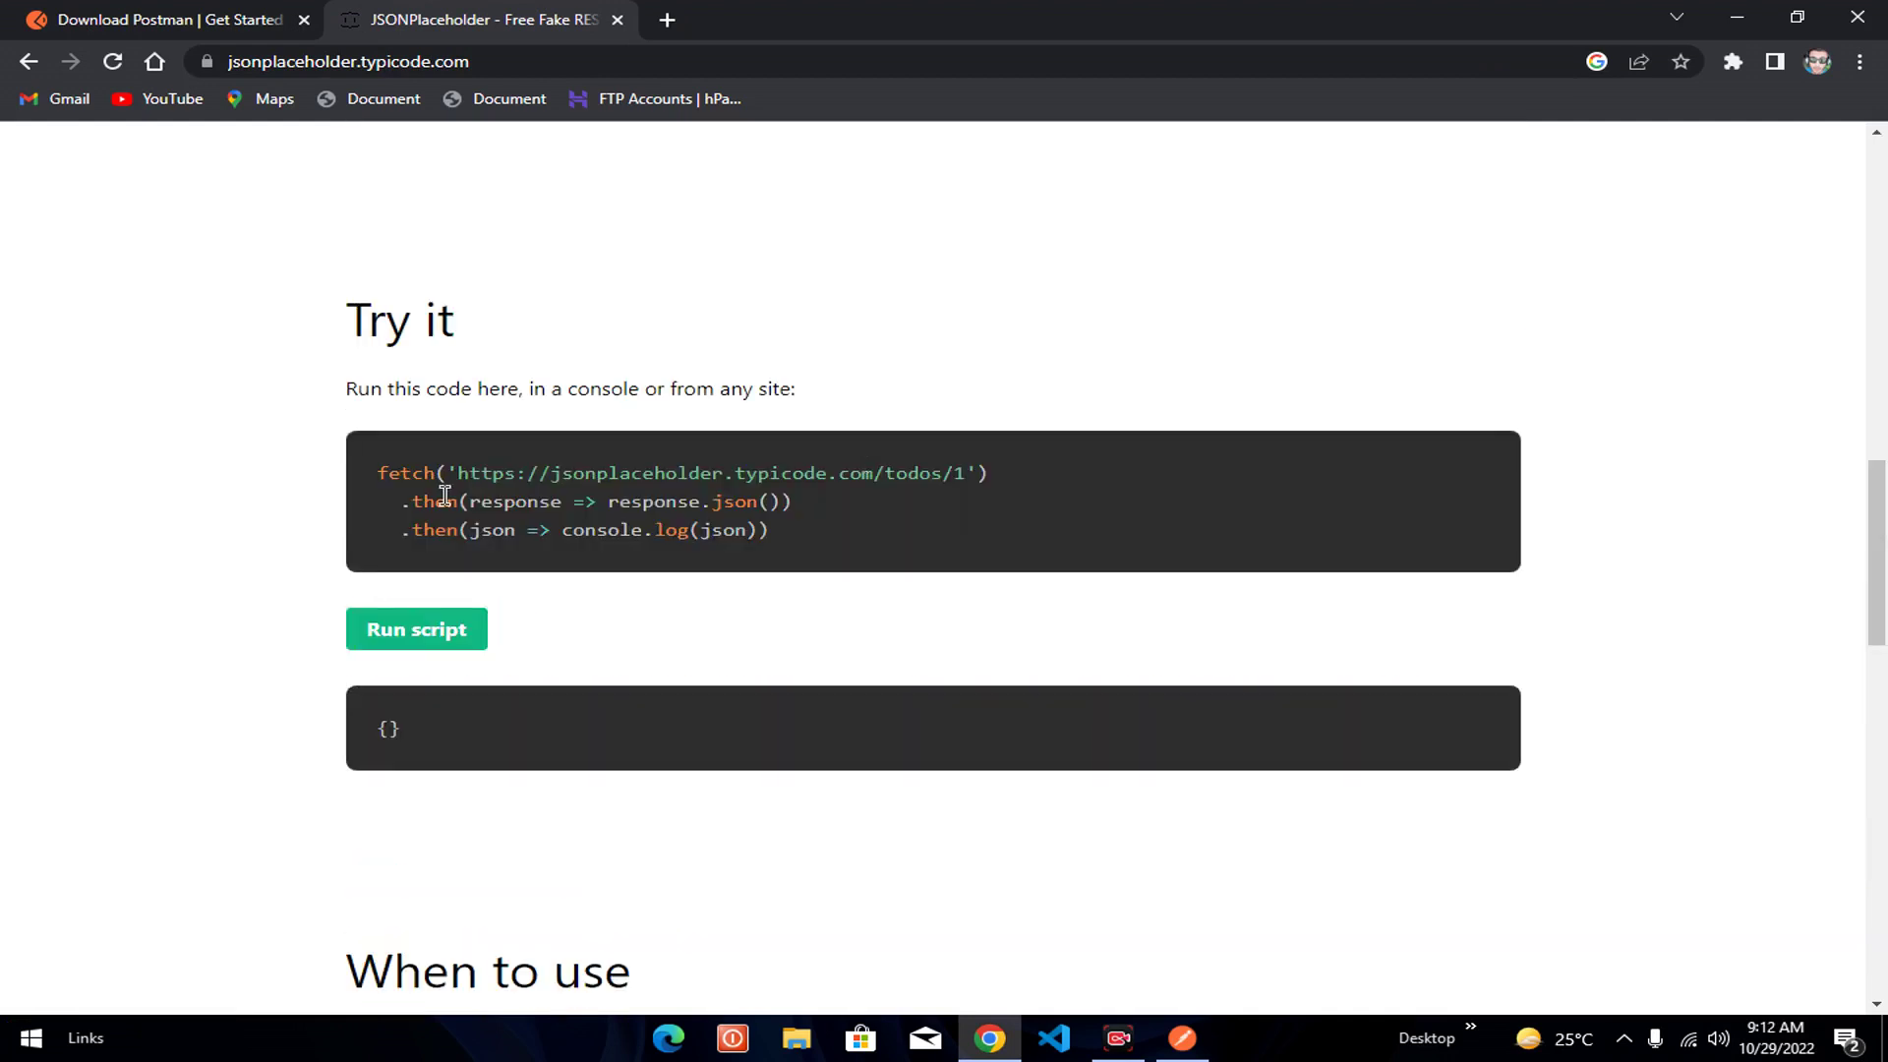
scroll(250, 546, down, 8)
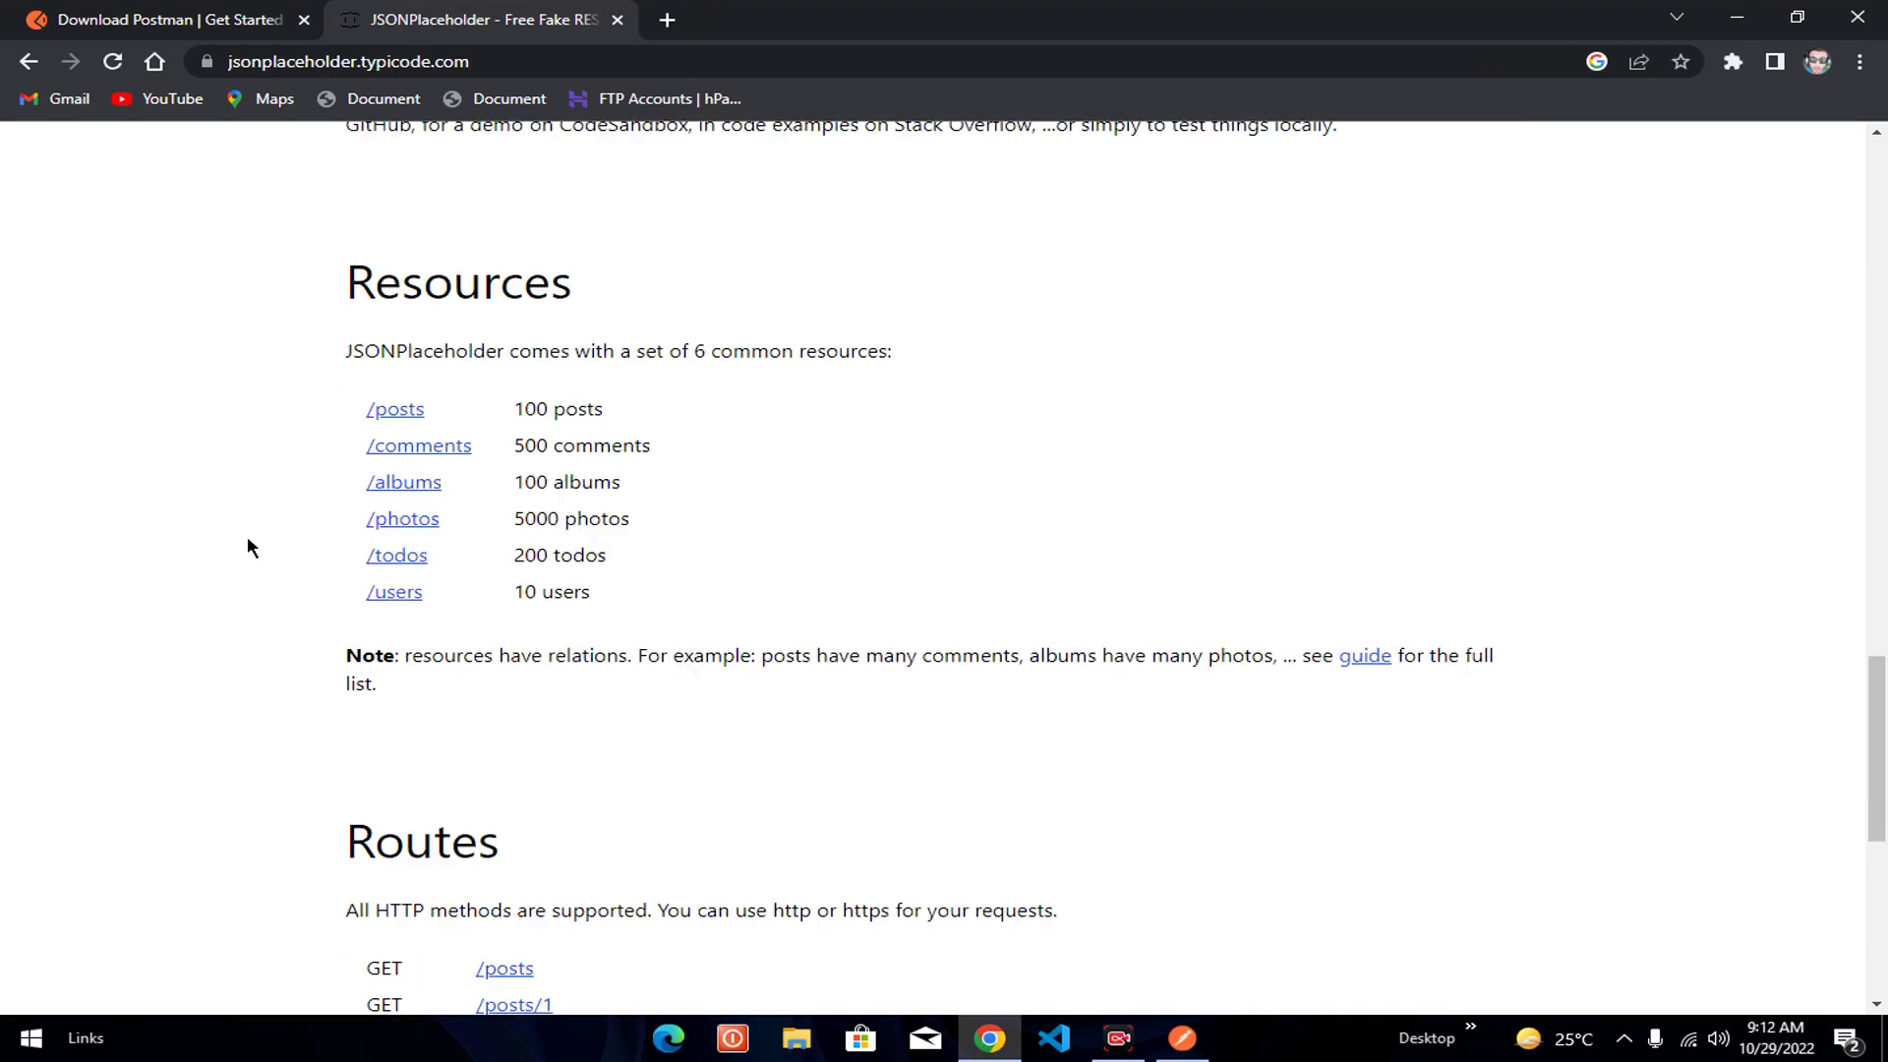
scroll(249, 544, down, 4)
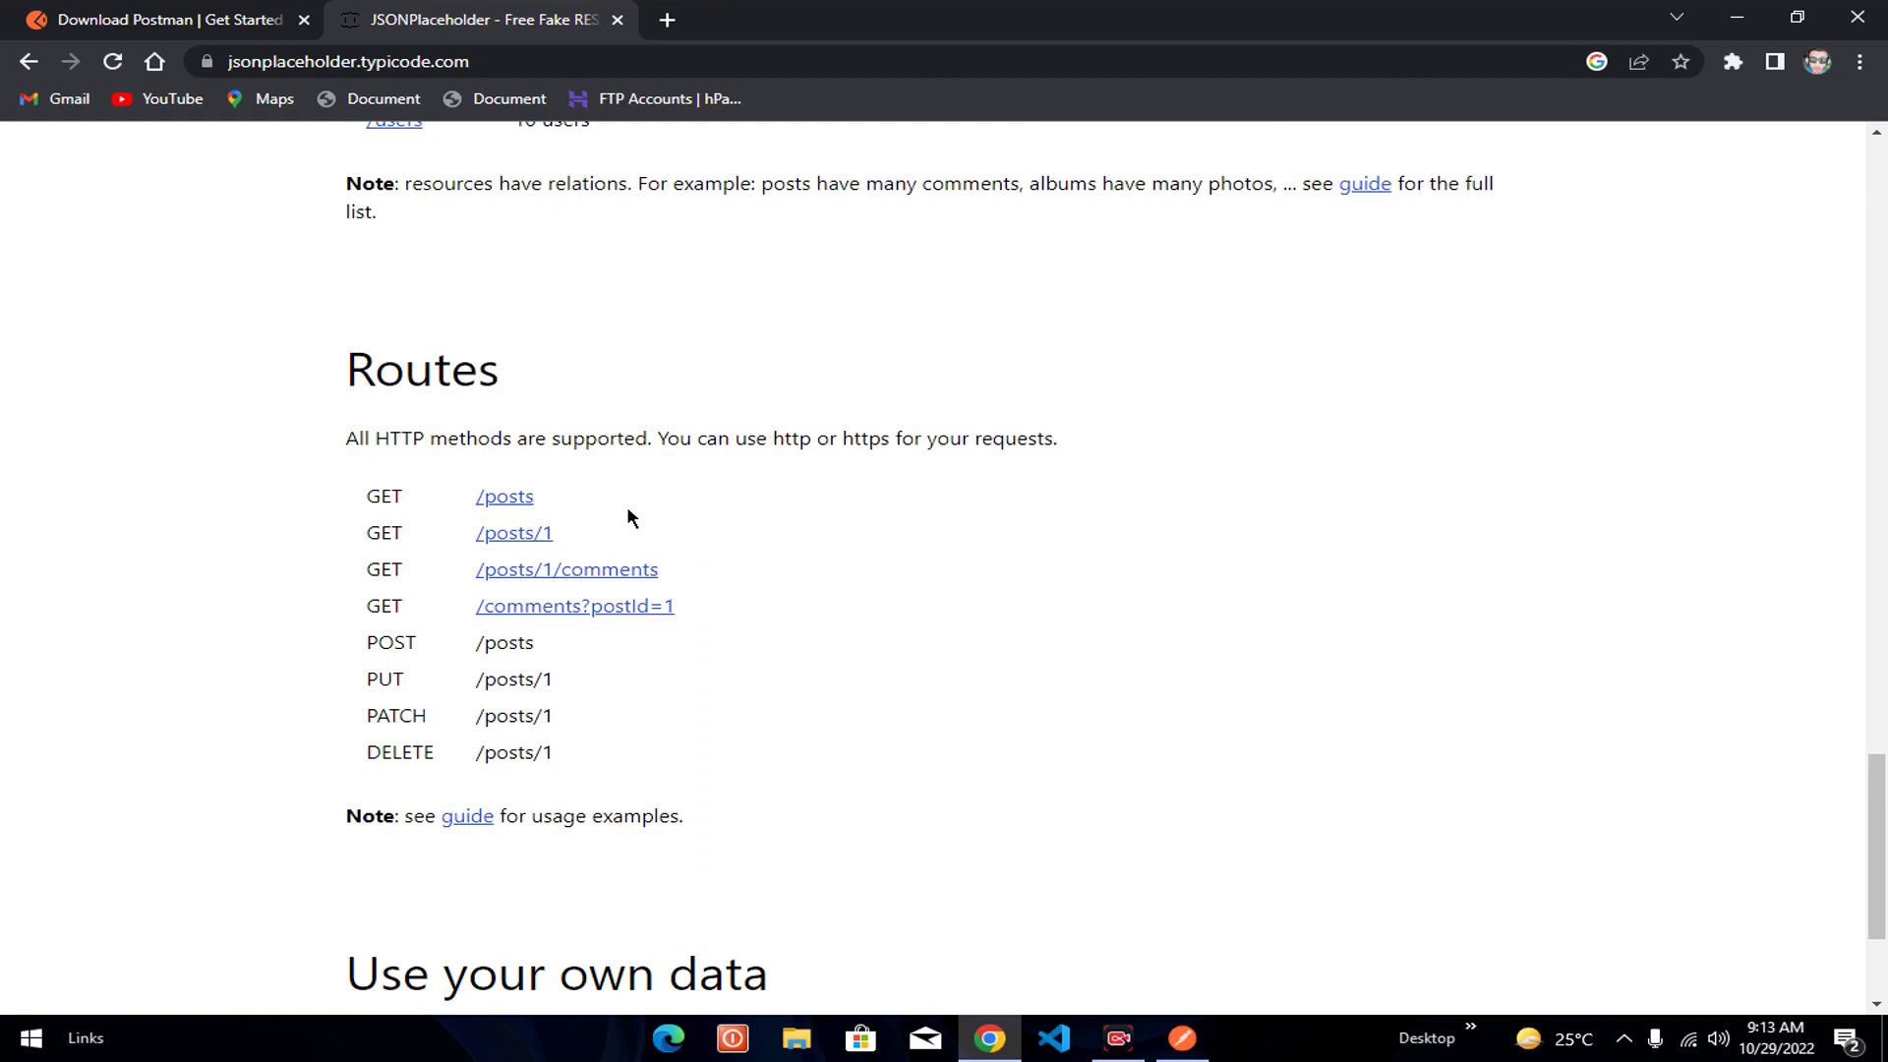
right_click(490, 505)
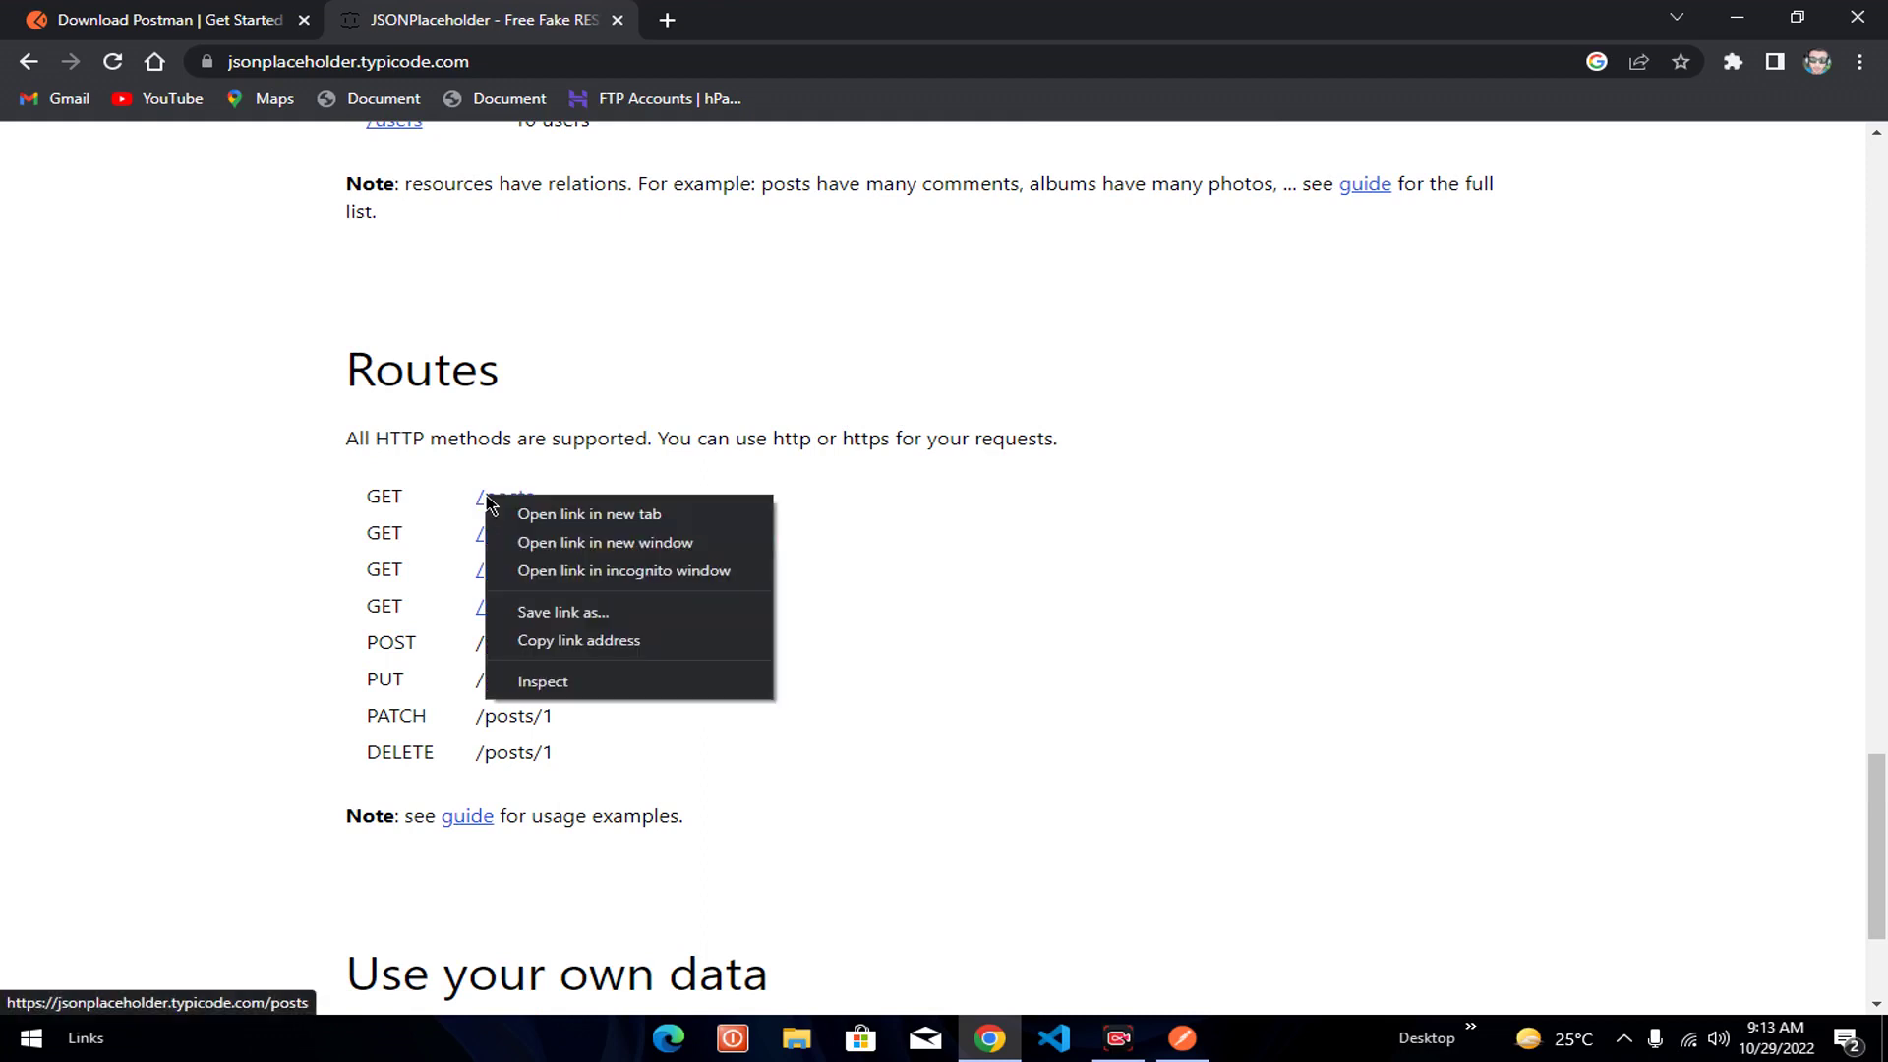
click(599, 519)
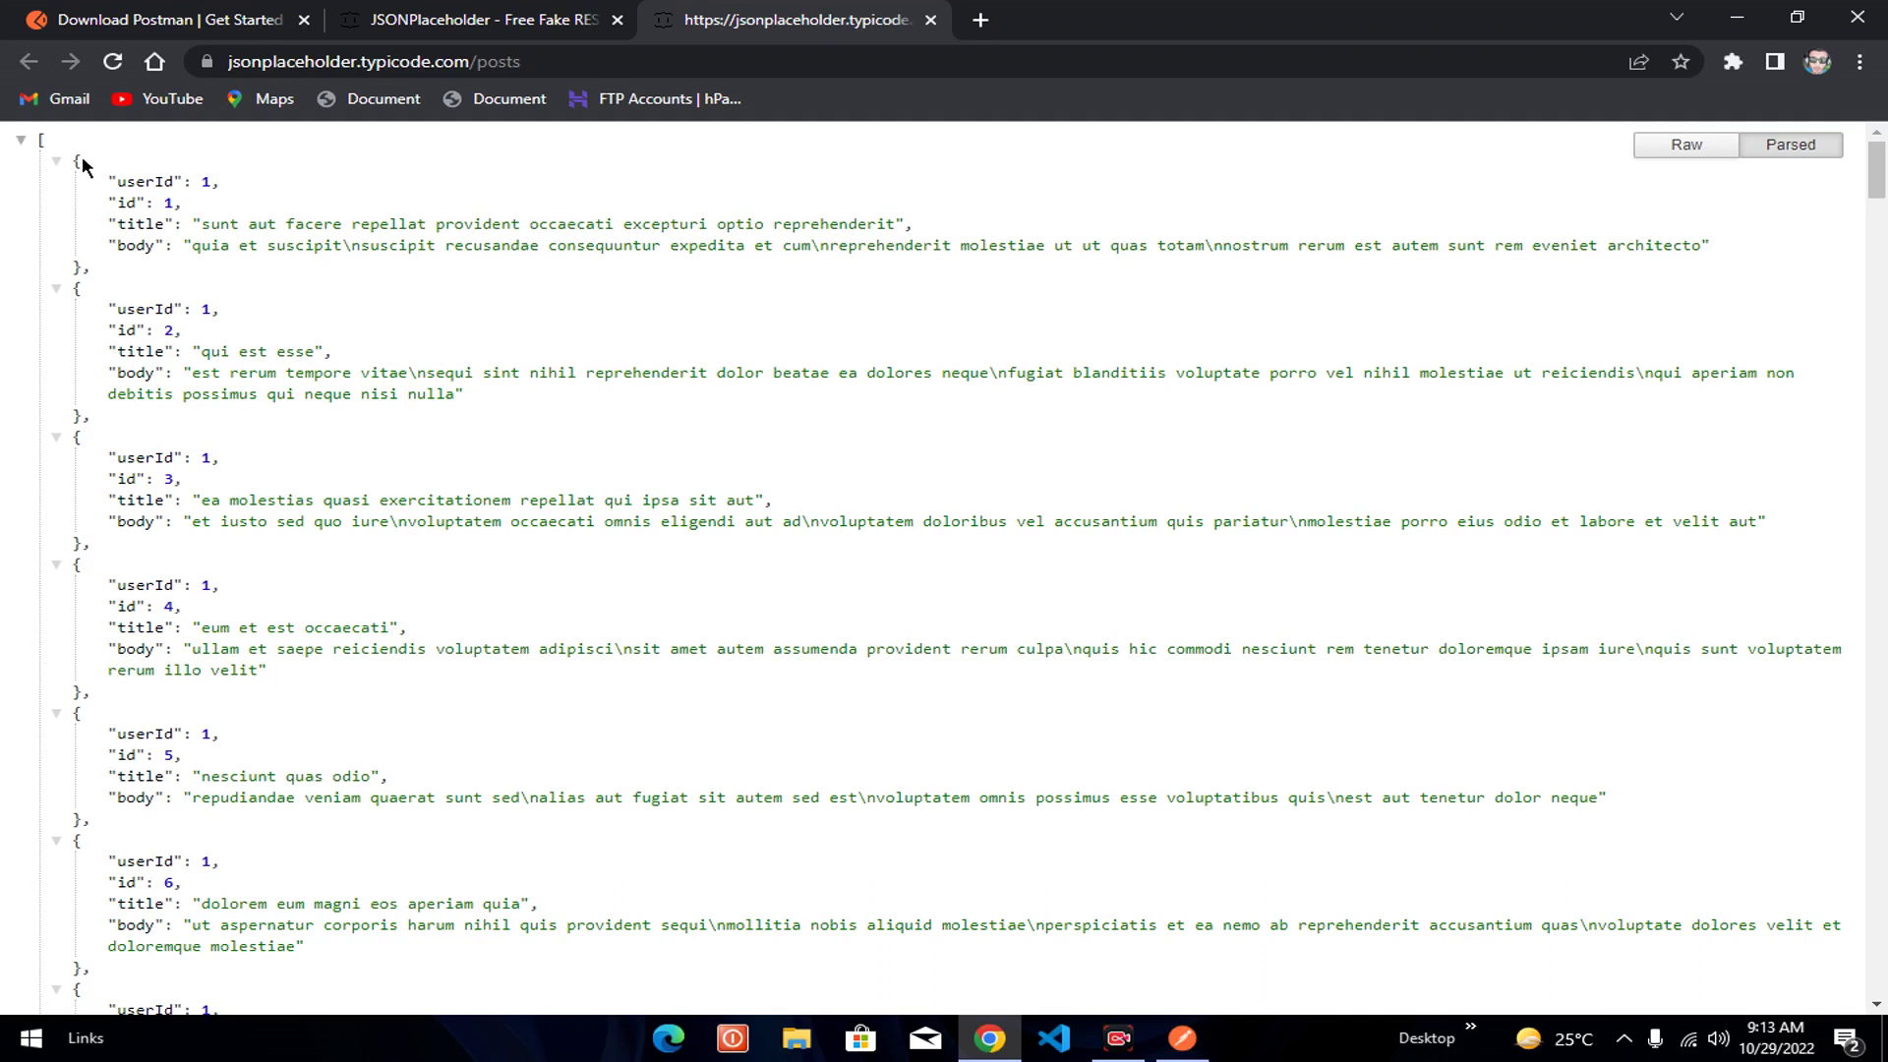
- Examine the address of the posts route and the JSON records it returns
drag(629, 61, 261, 61)
click(460, 513)
drag(71, 160, 549, 929)
click(433, 629)
drag(245, 878, 330, 837)
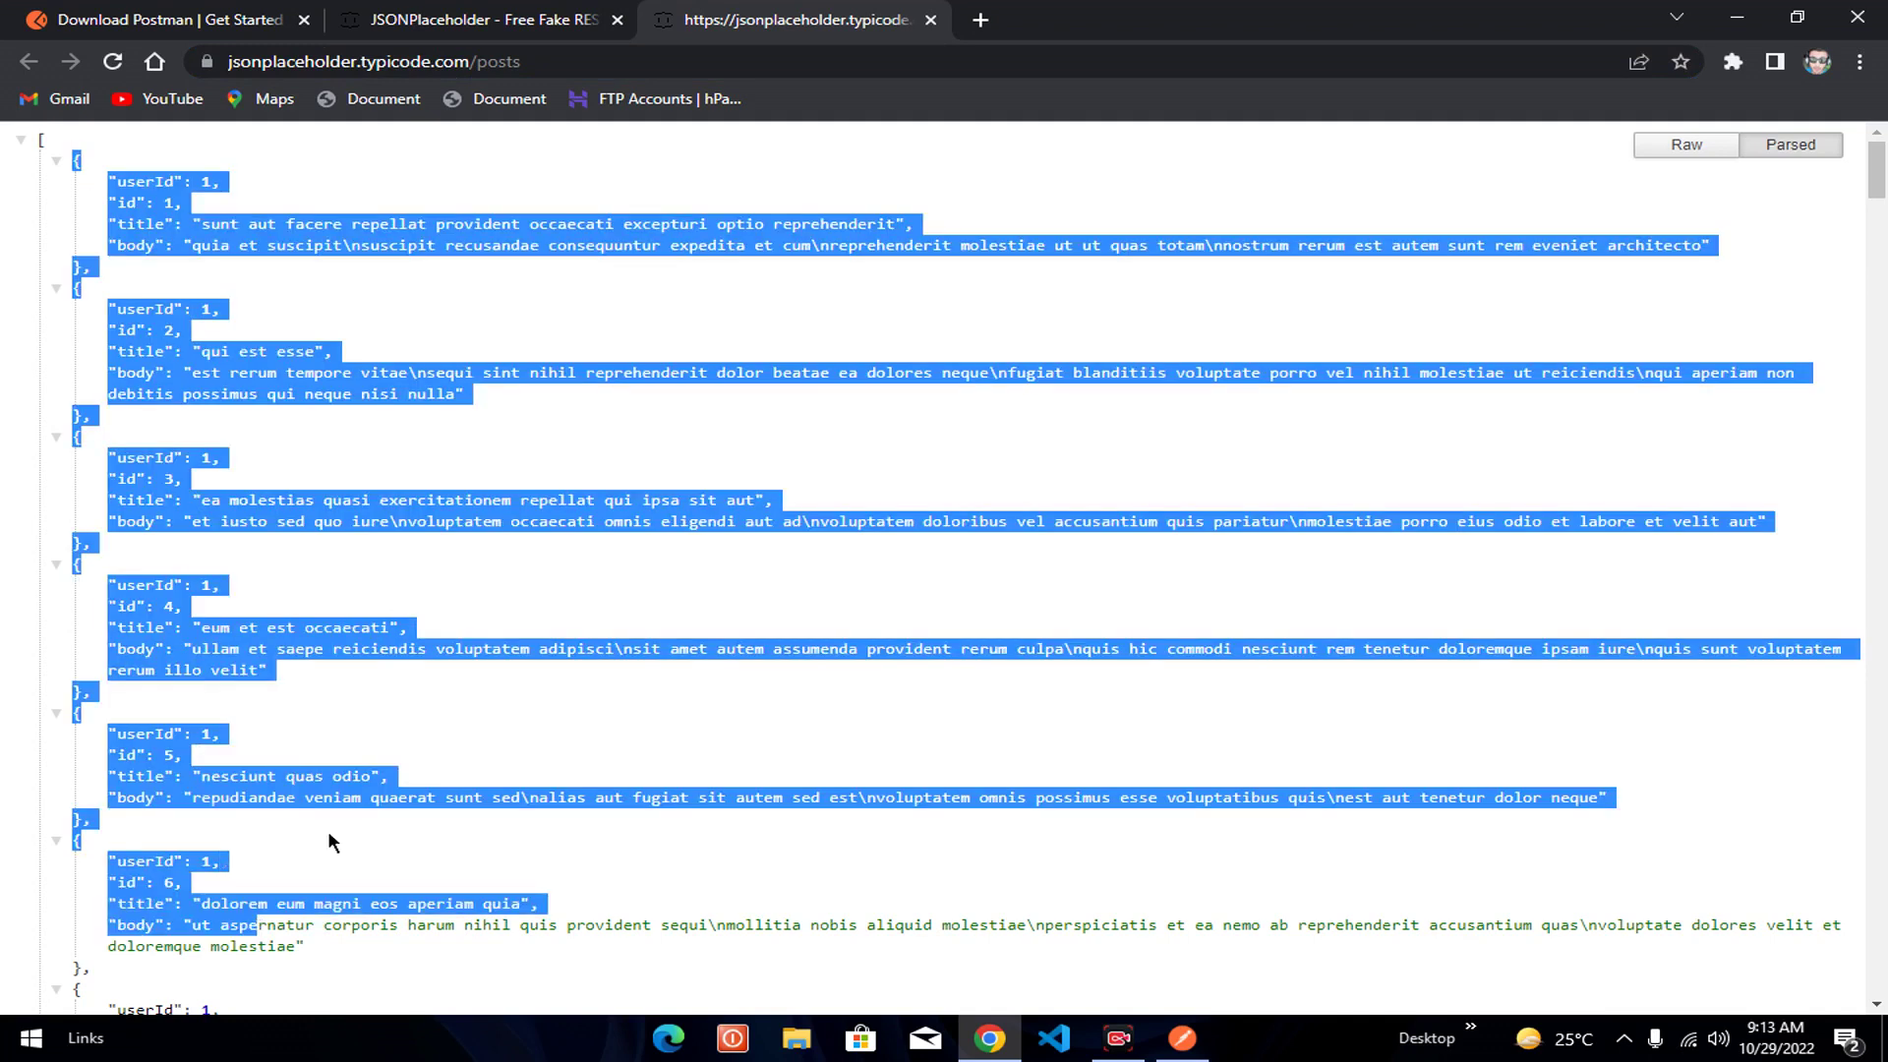
- Compare the posts data in Chrome with the empty showdata request in Postman, going back and forth between them
click(1190, 1050)
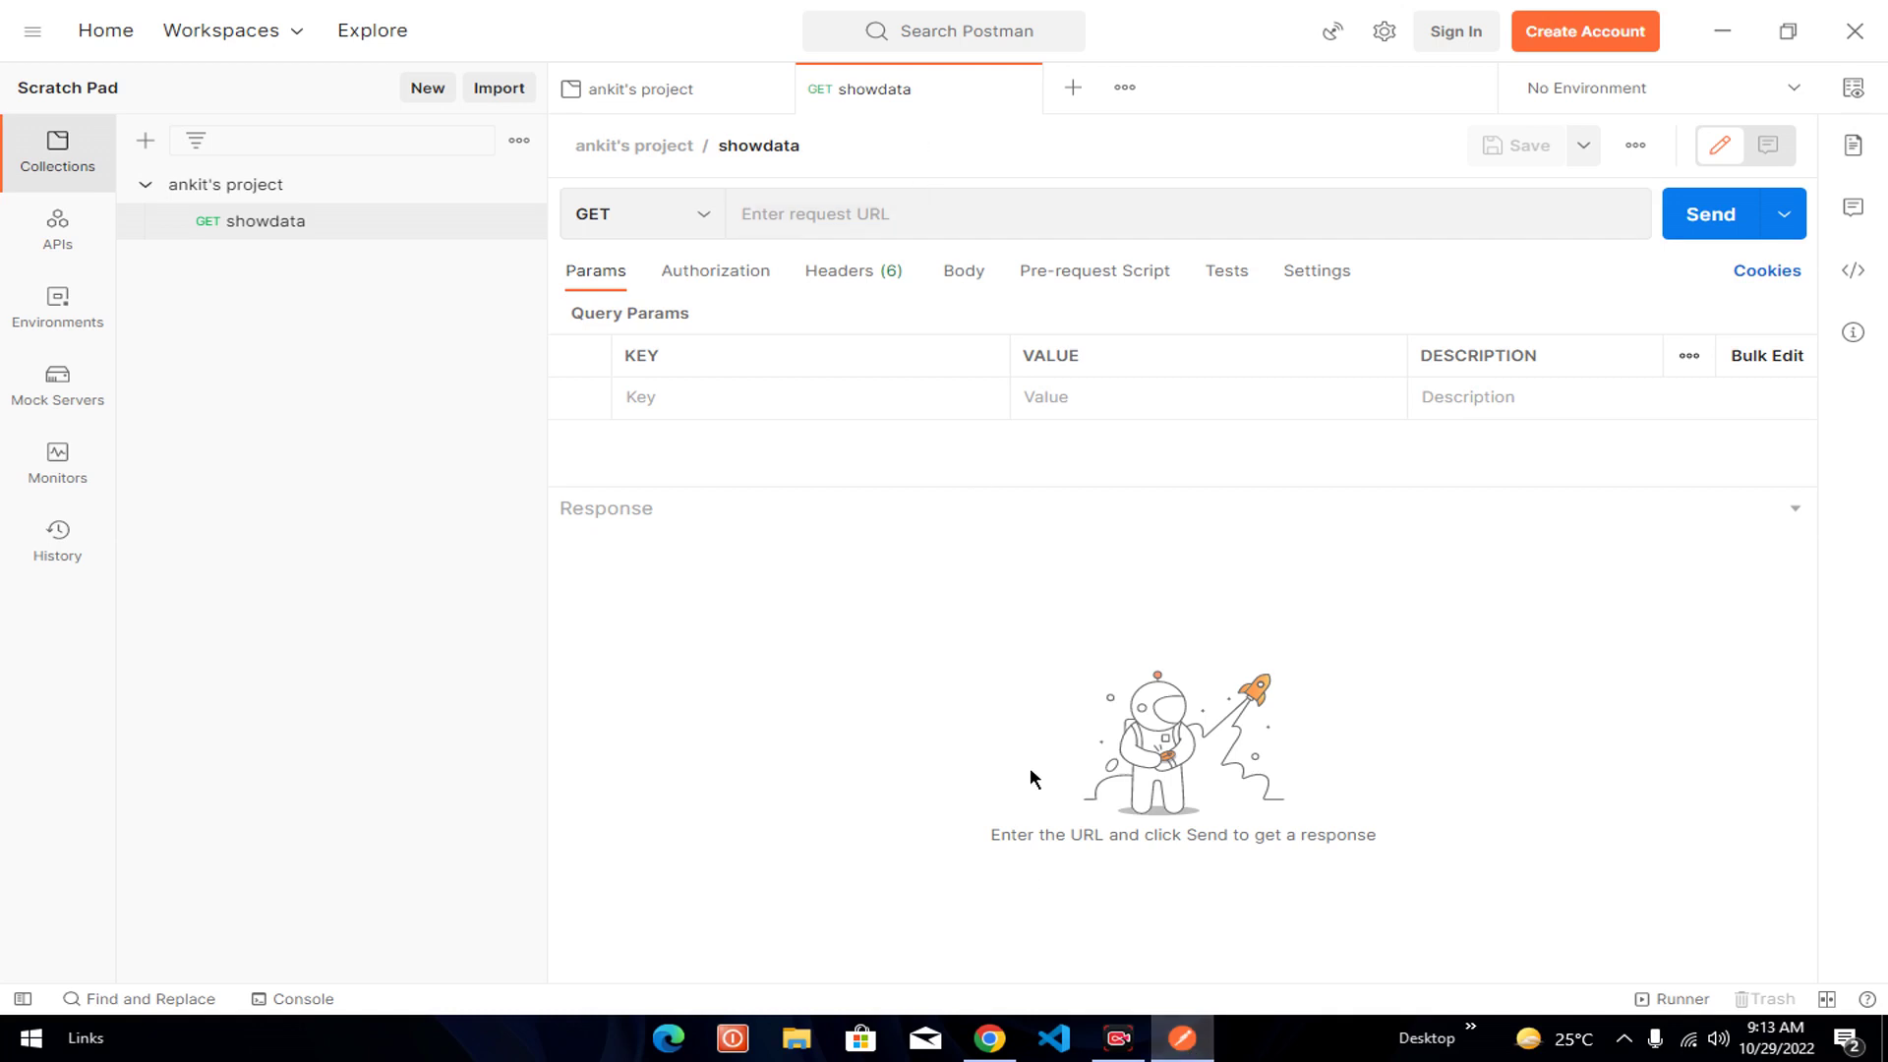
click(989, 1038)
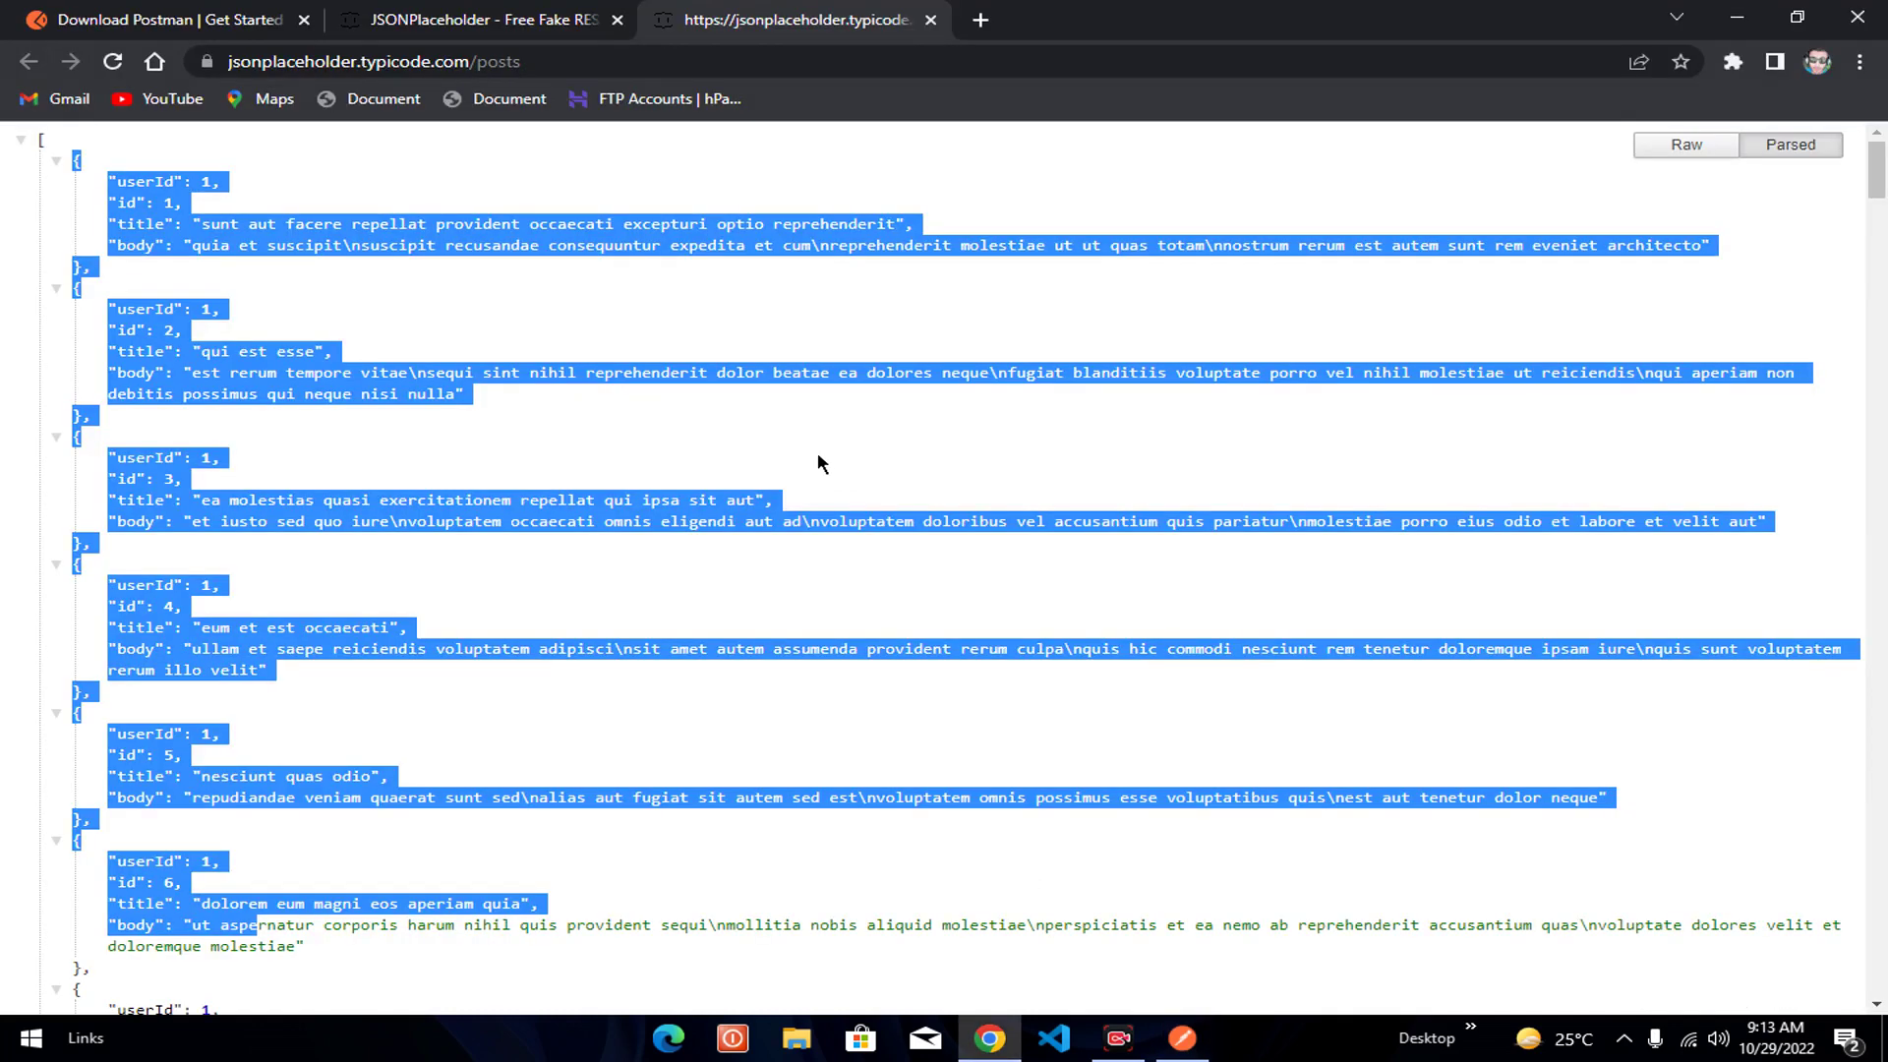
click(729, 416)
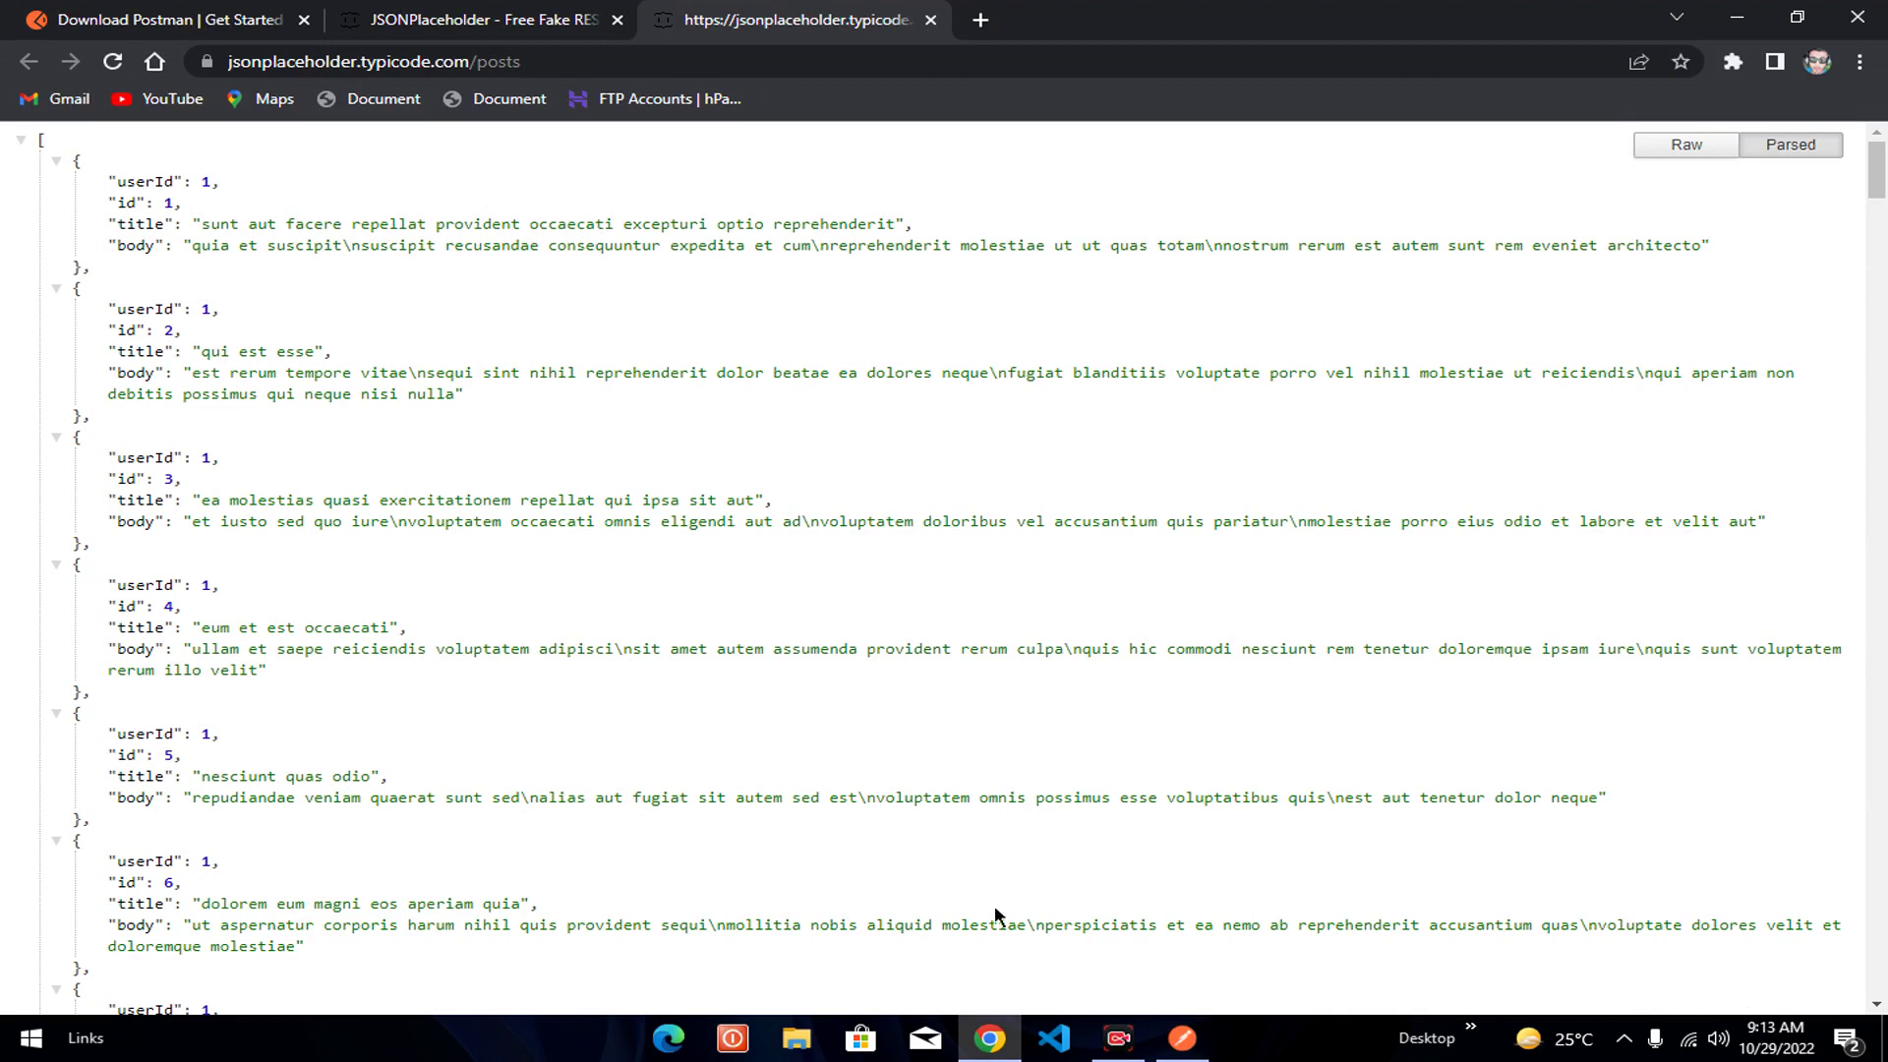
click(1181, 1038)
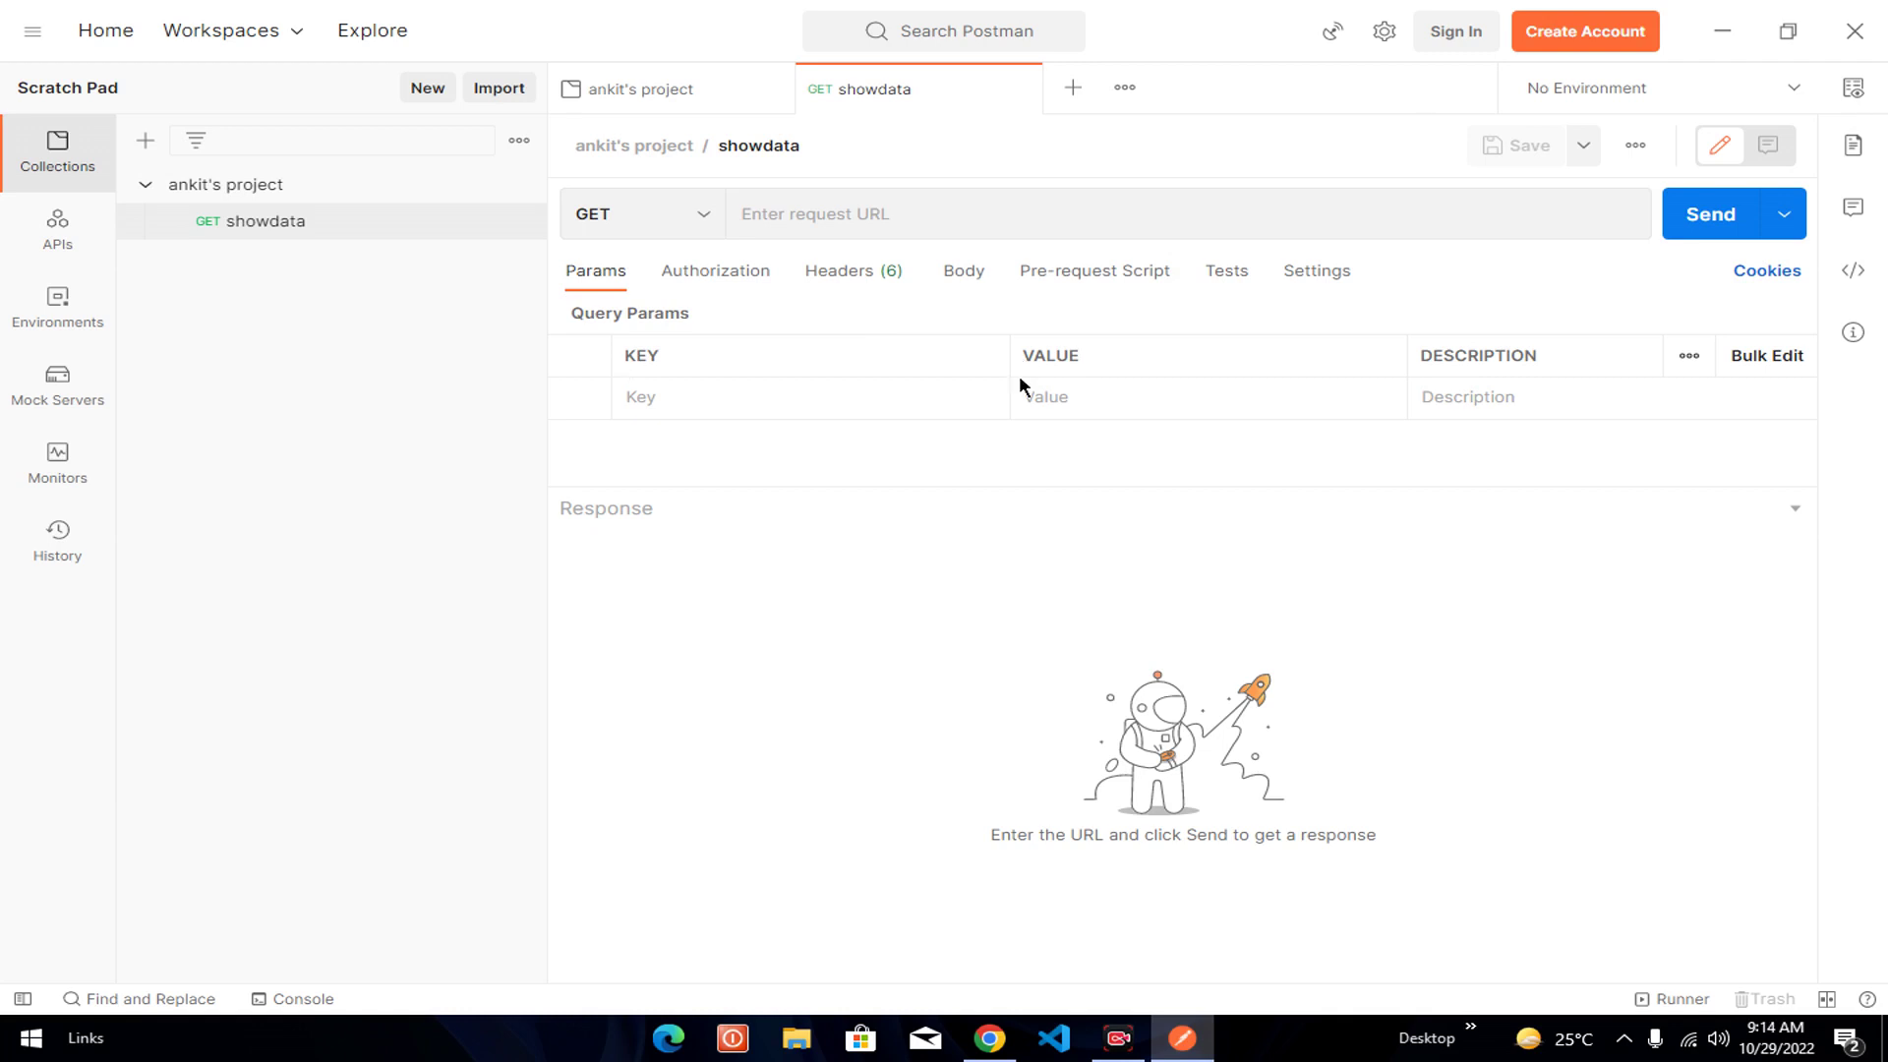
click(991, 1037)
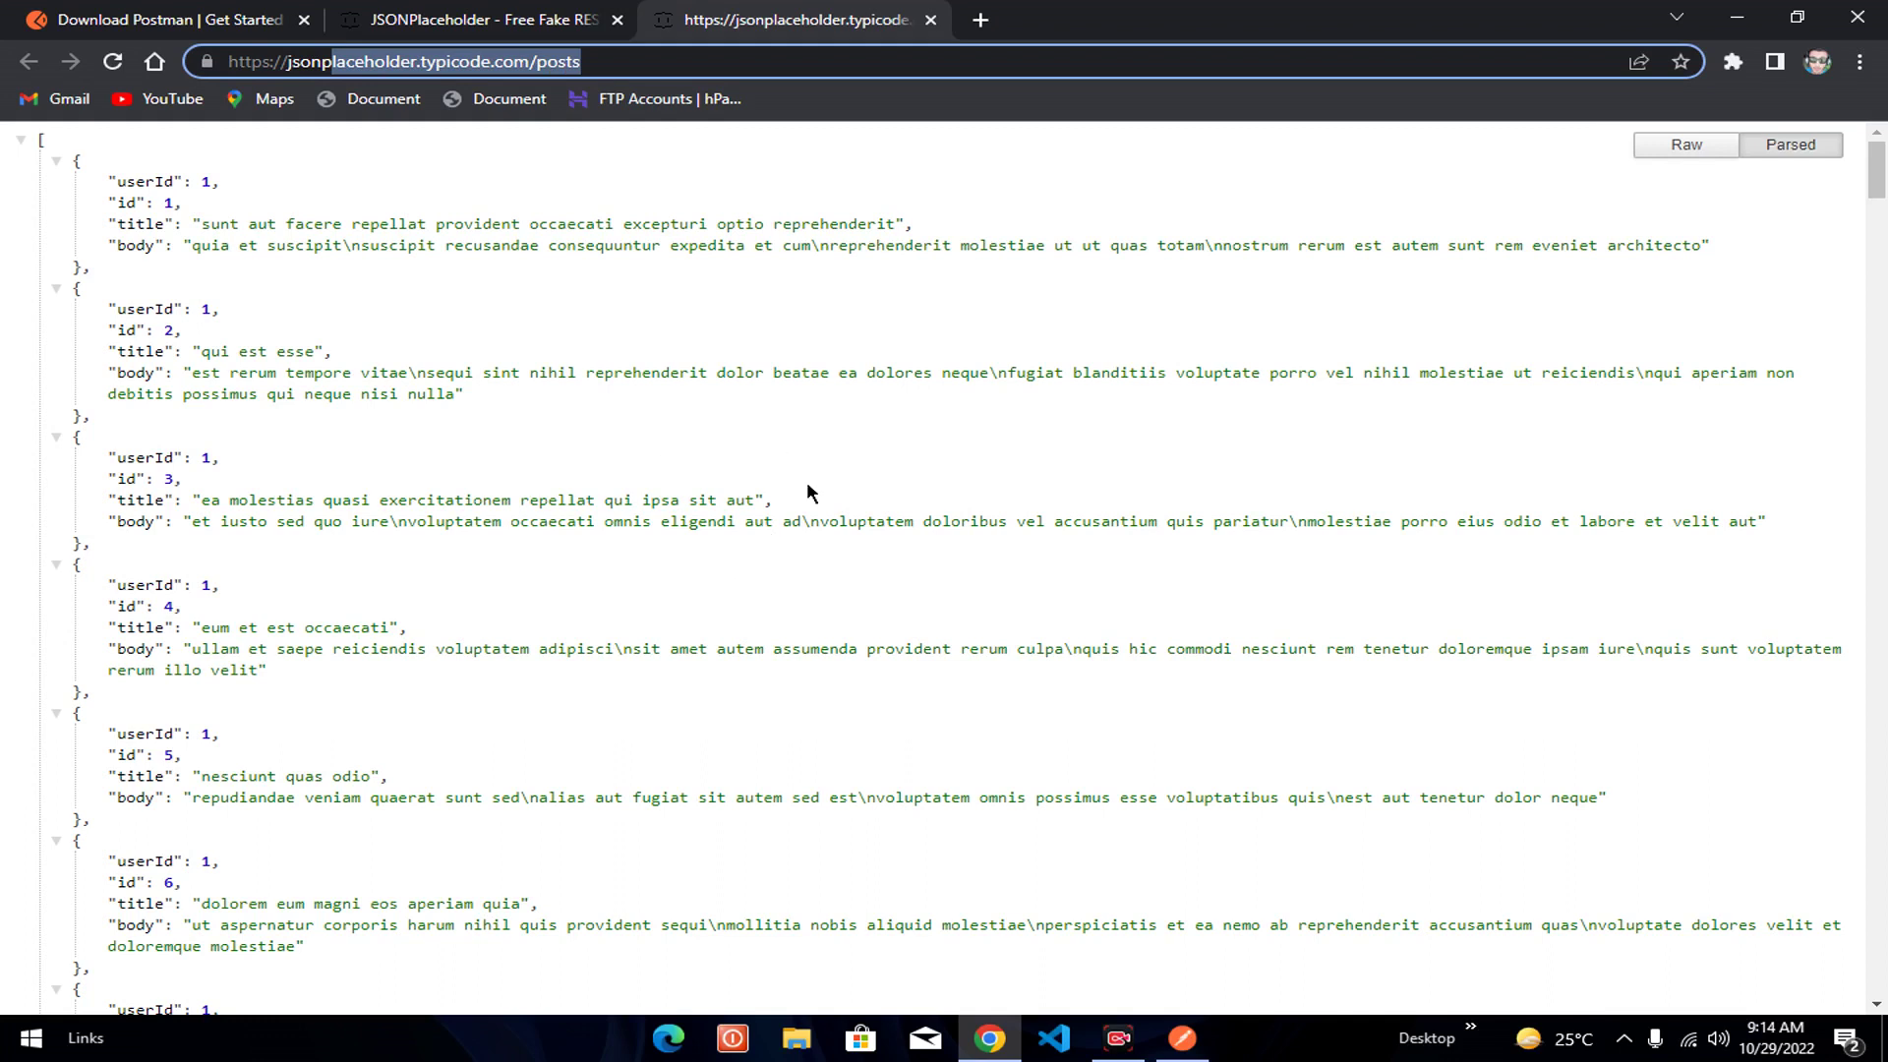
triple_click(757, 500)
click(1182, 1038)
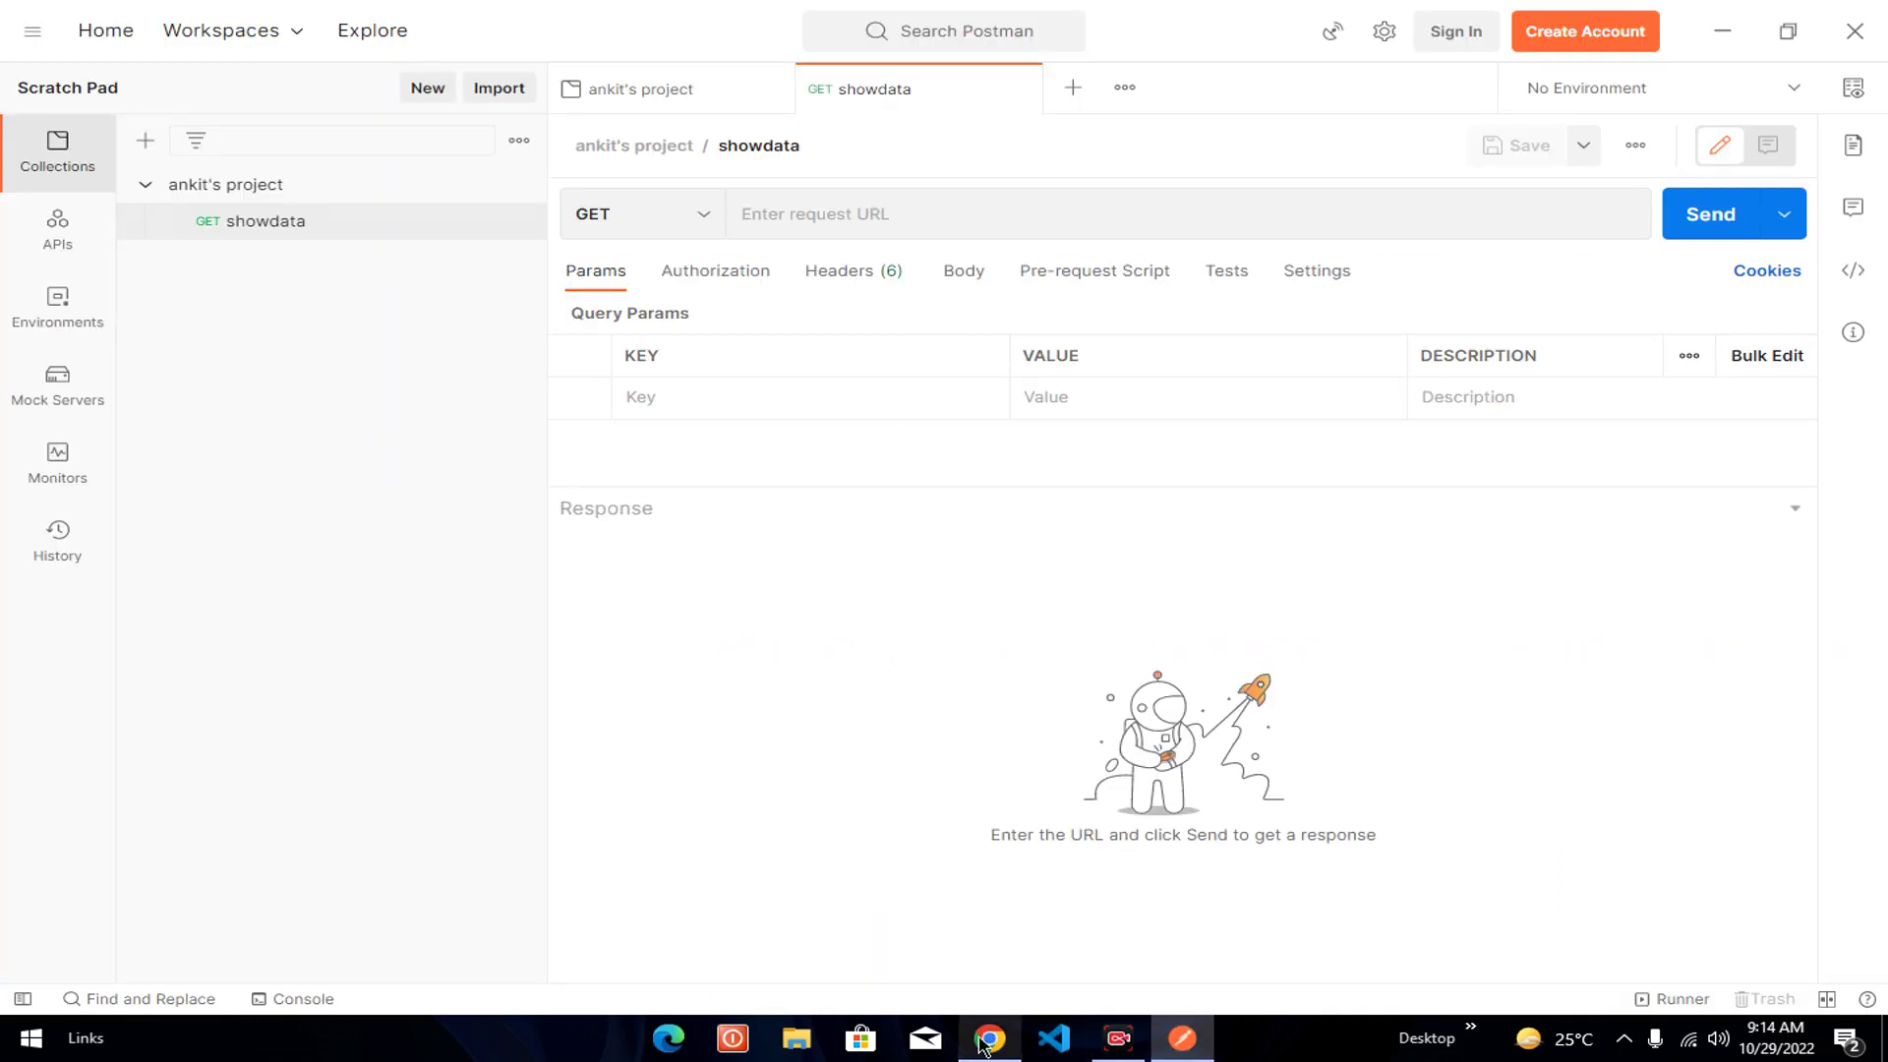
mouse_move(990, 1039)
click(977, 977)
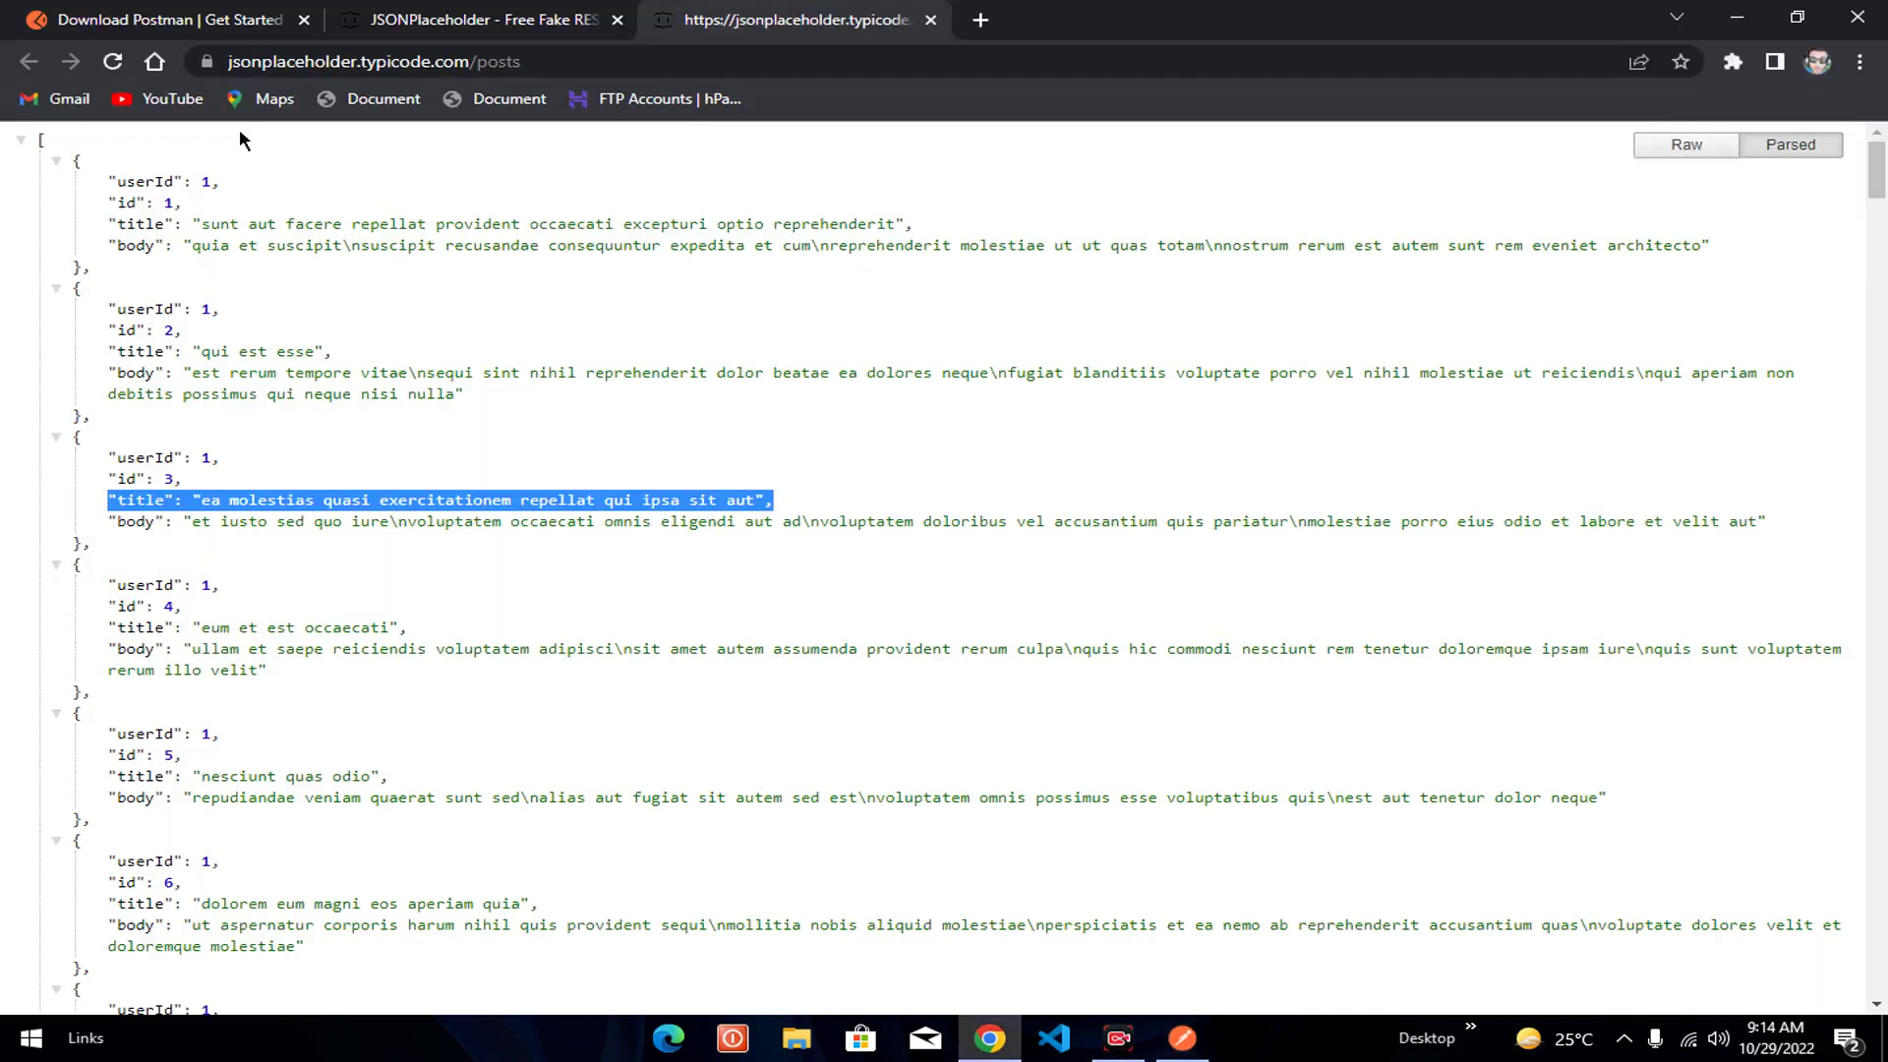
click(702, 62)
key(ctrl+c)
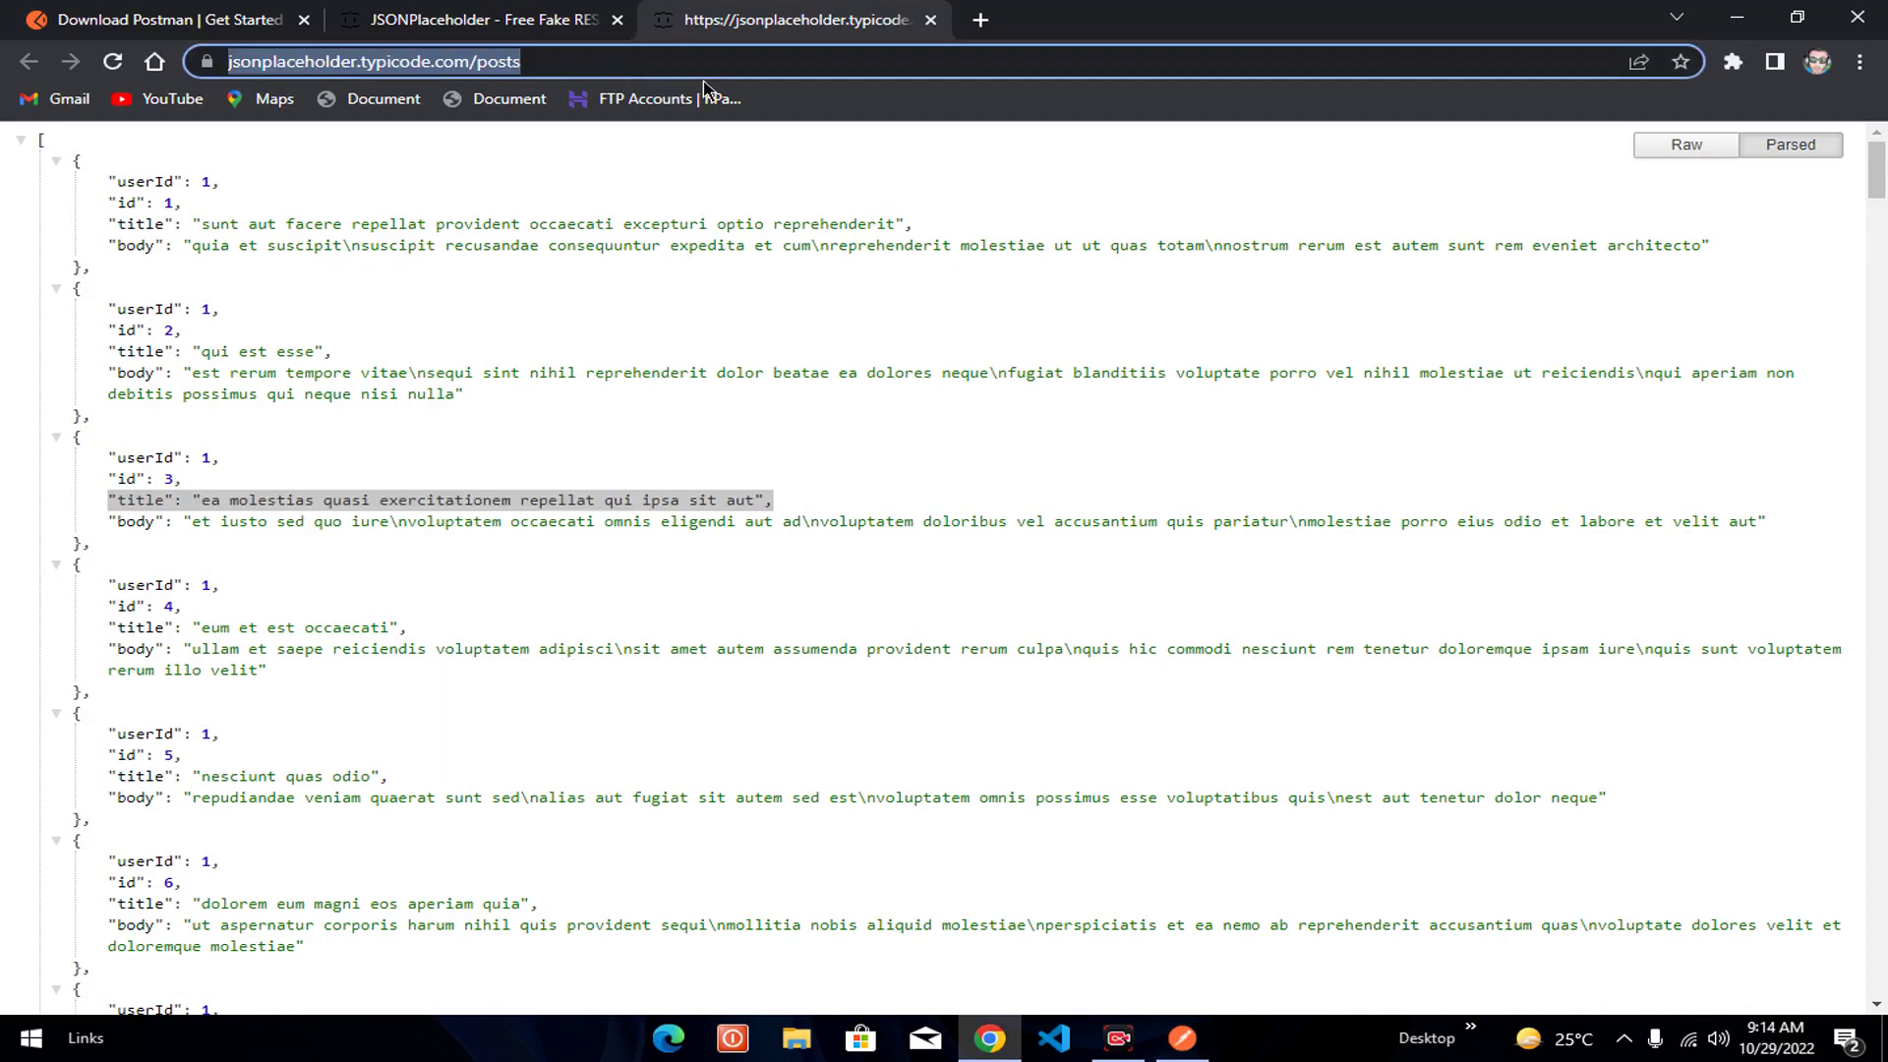
click(1175, 1037)
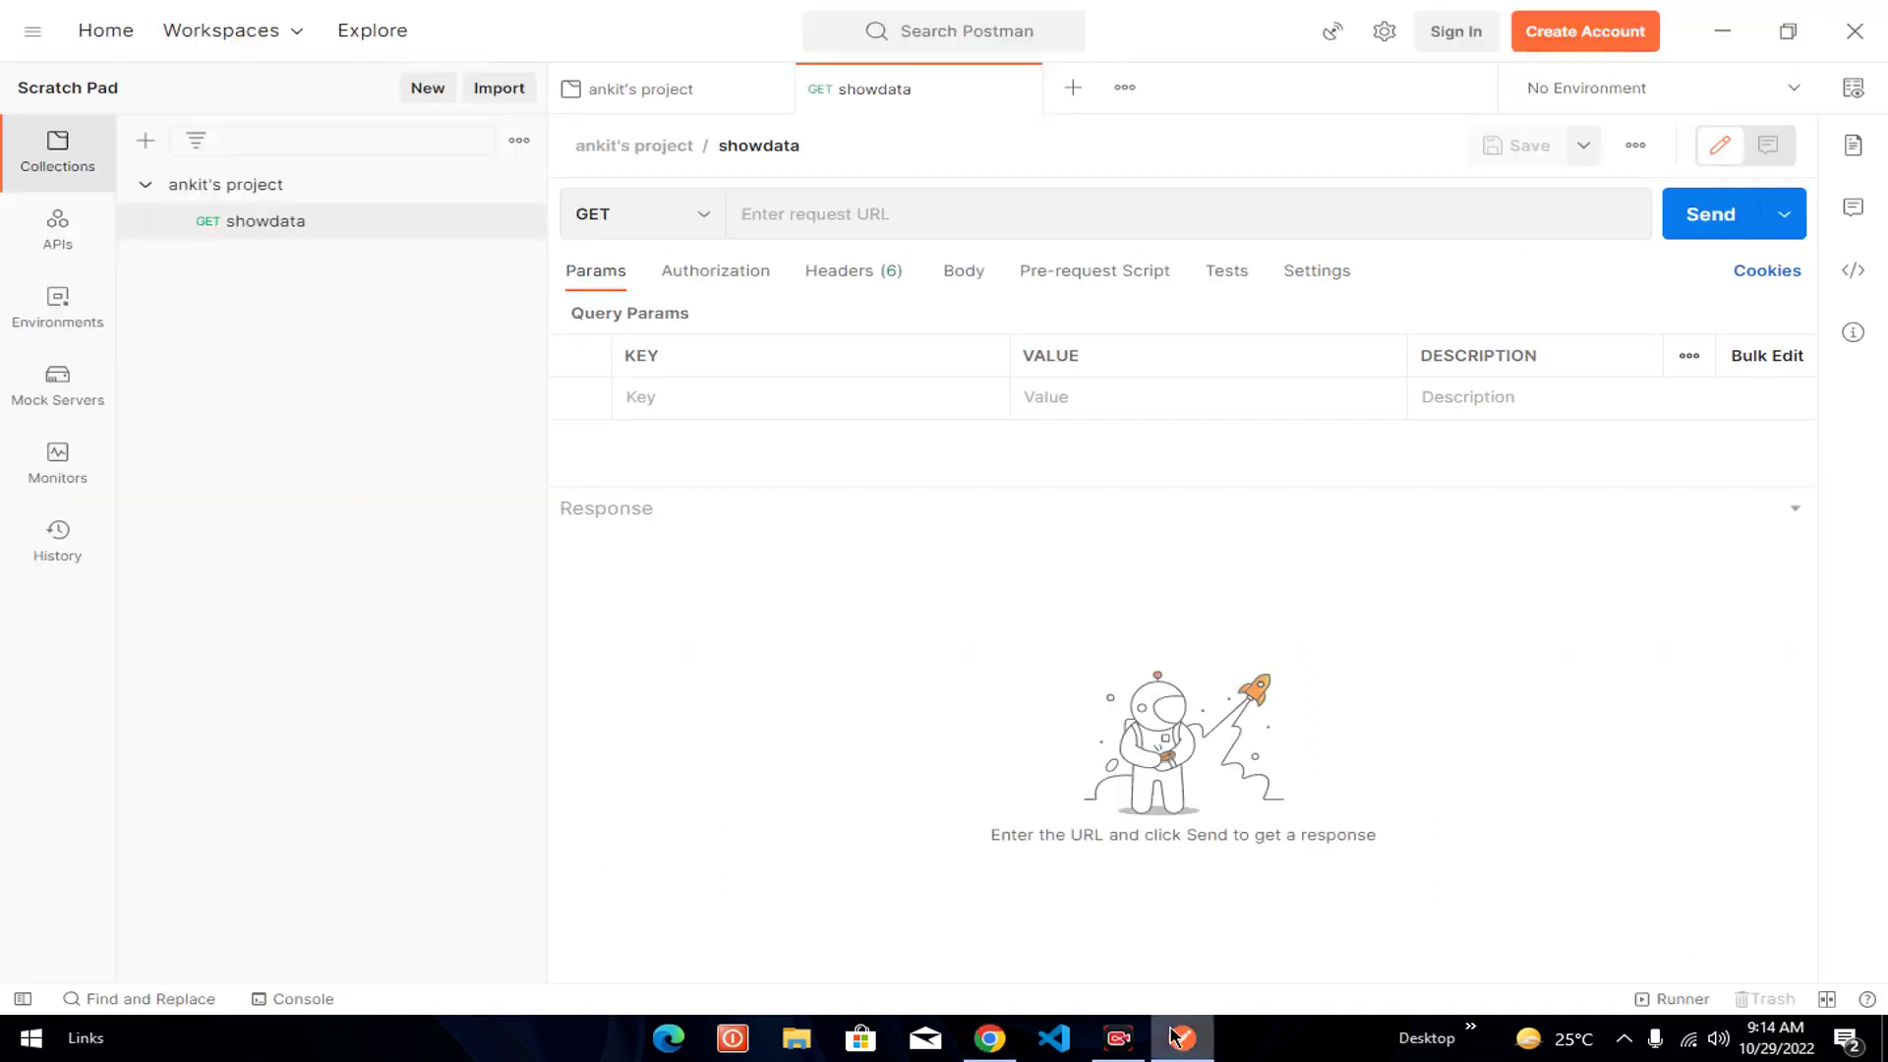
click(801, 213)
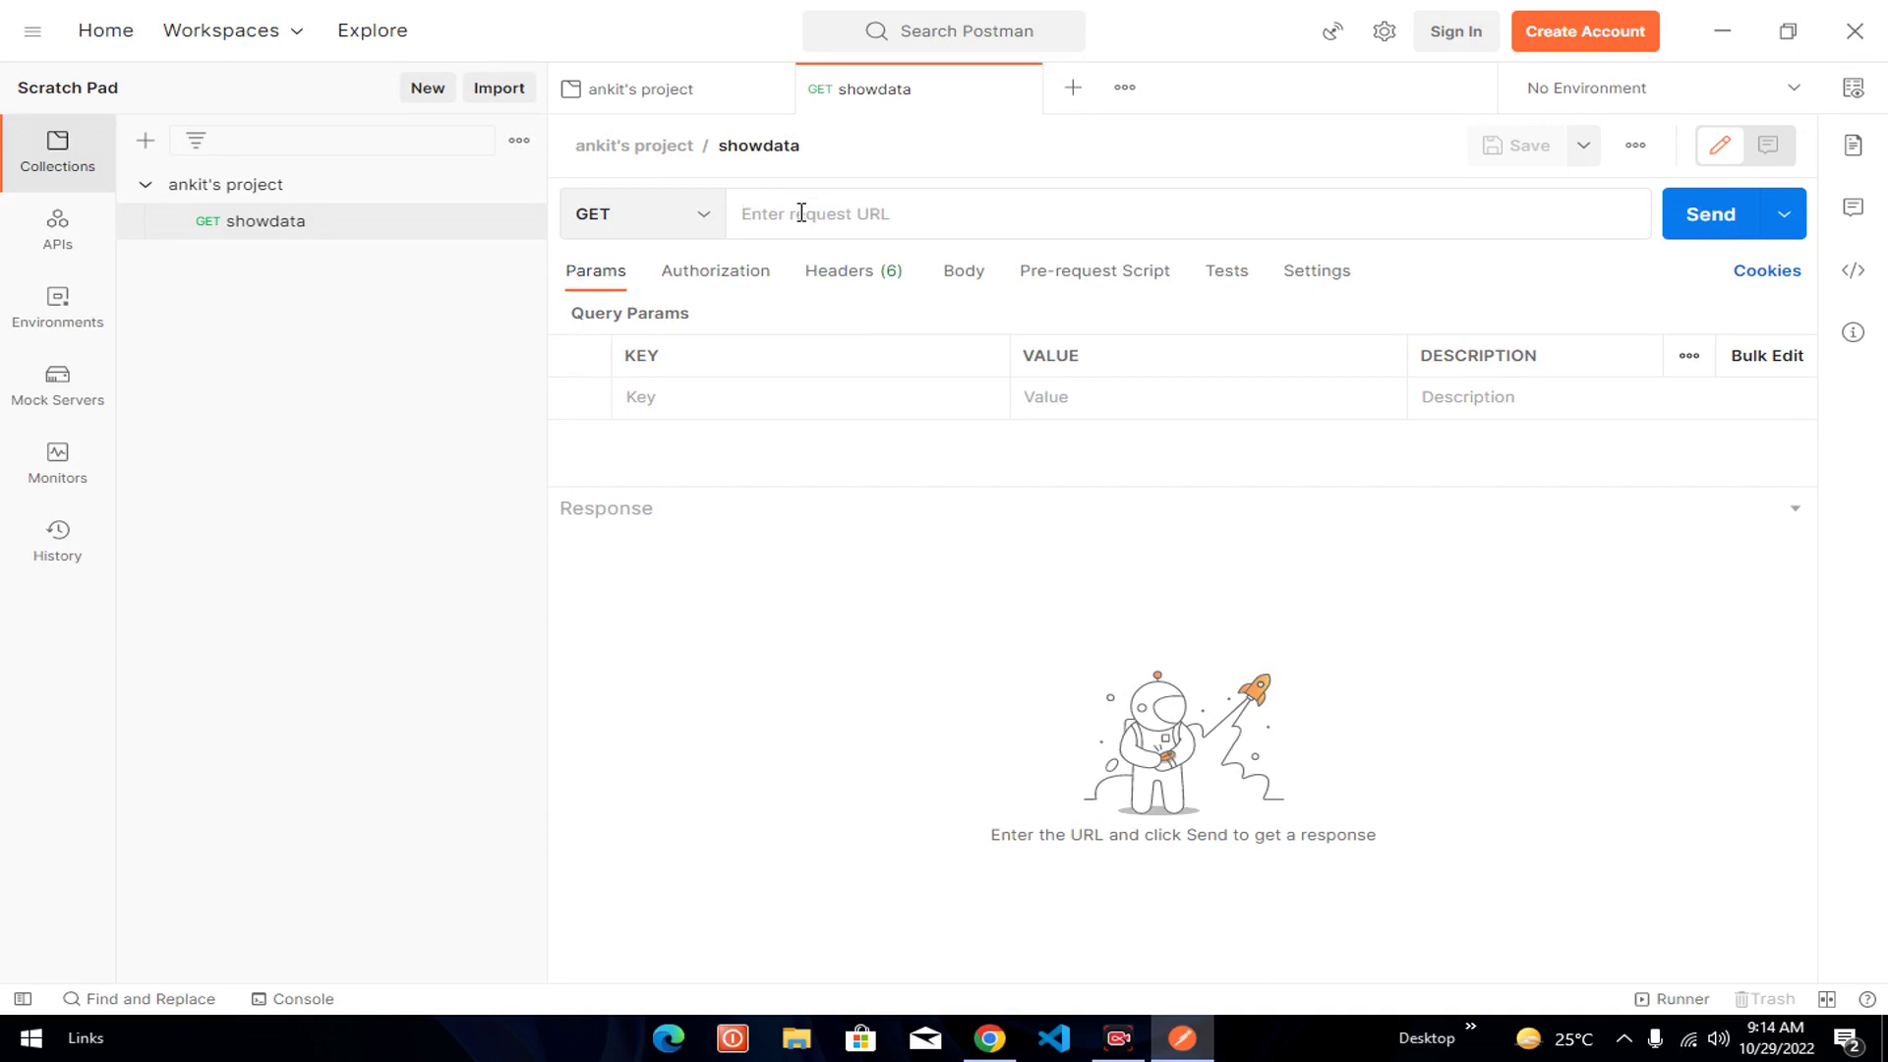
key(ctrl+v)
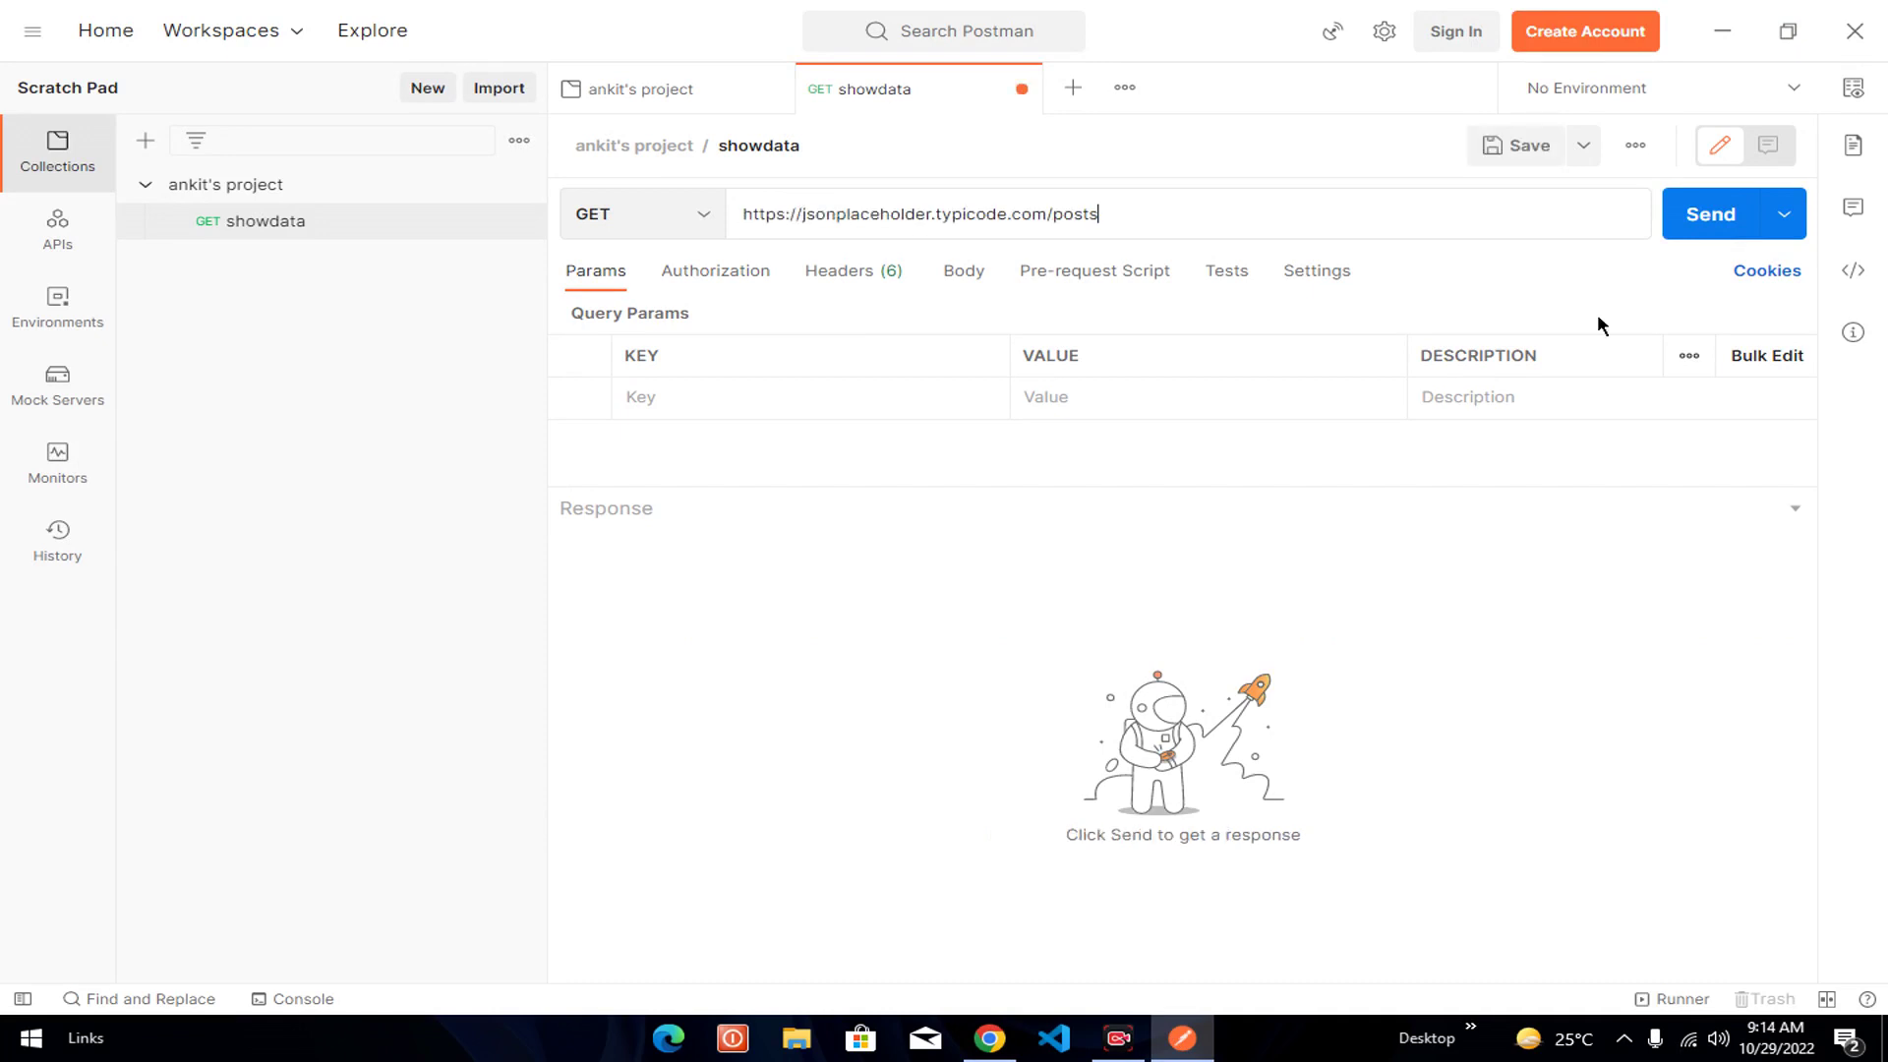
- Check the alternative send options without choosing one, and send the showdata GET request
click(1784, 214)
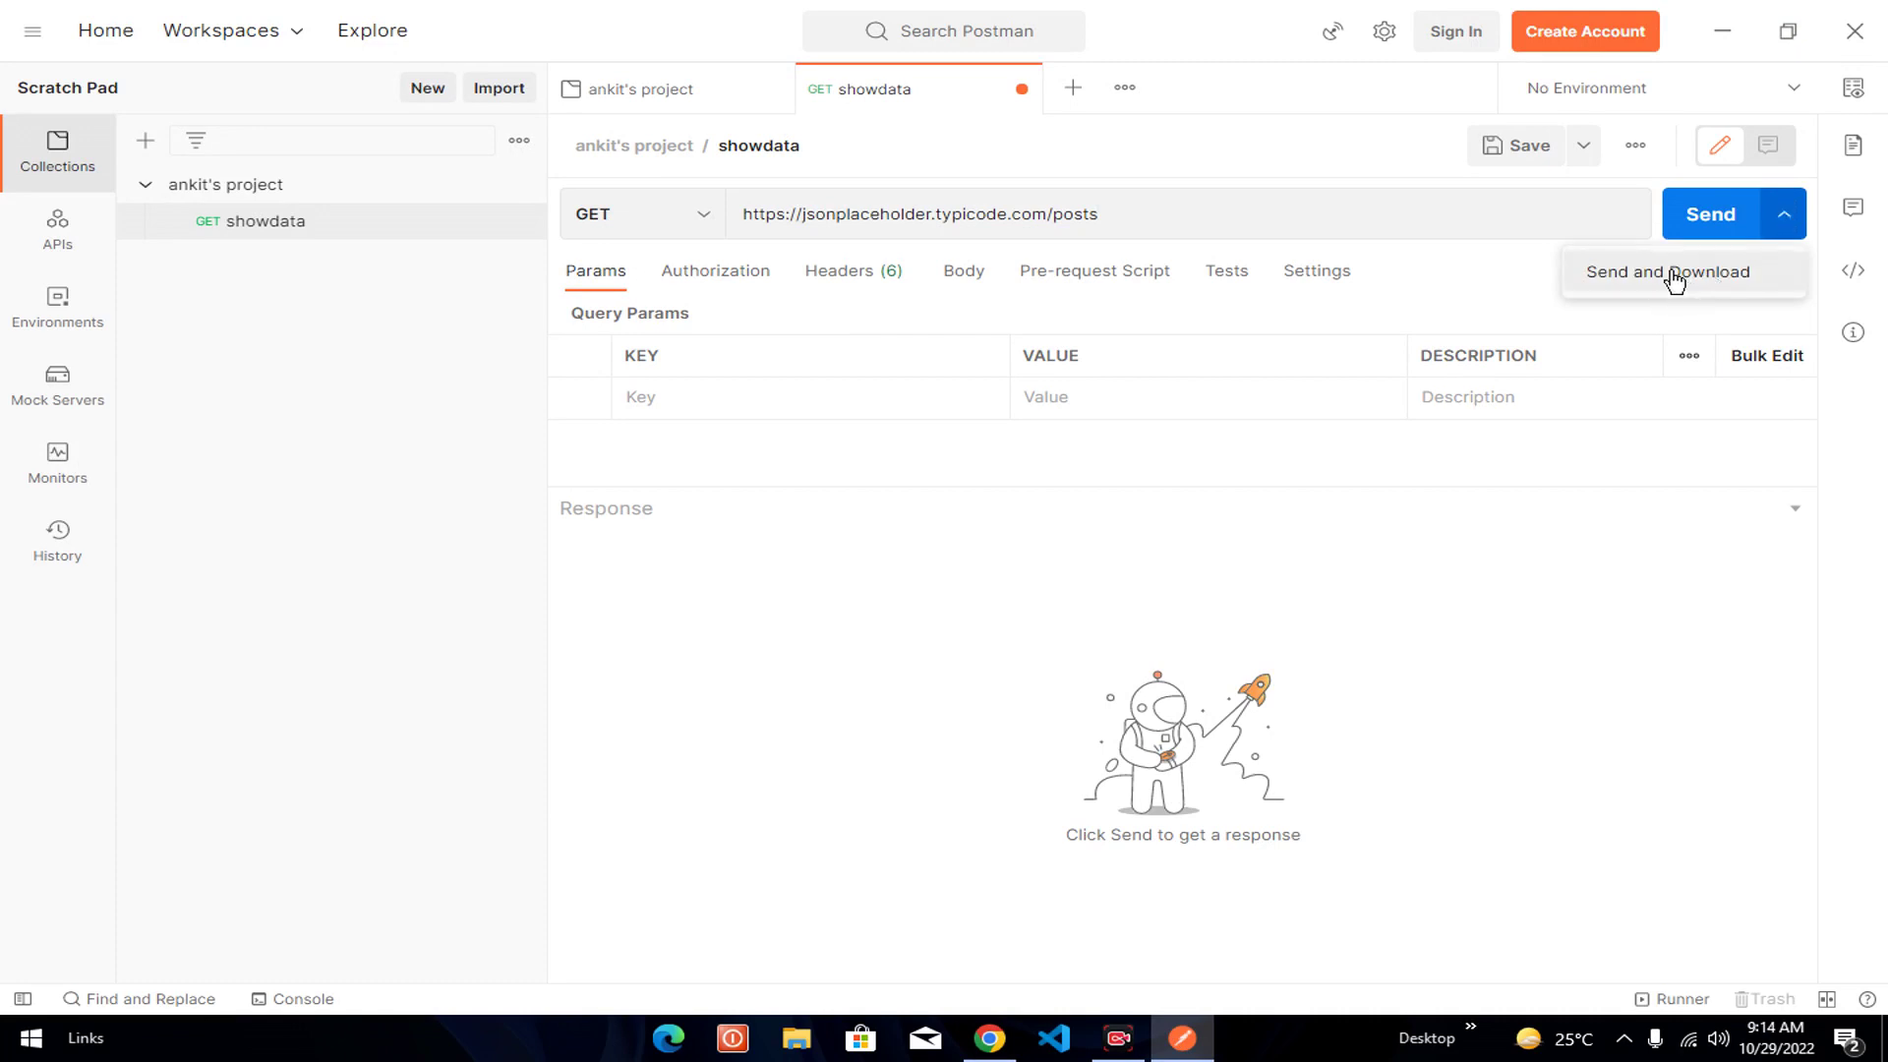
click(1492, 285)
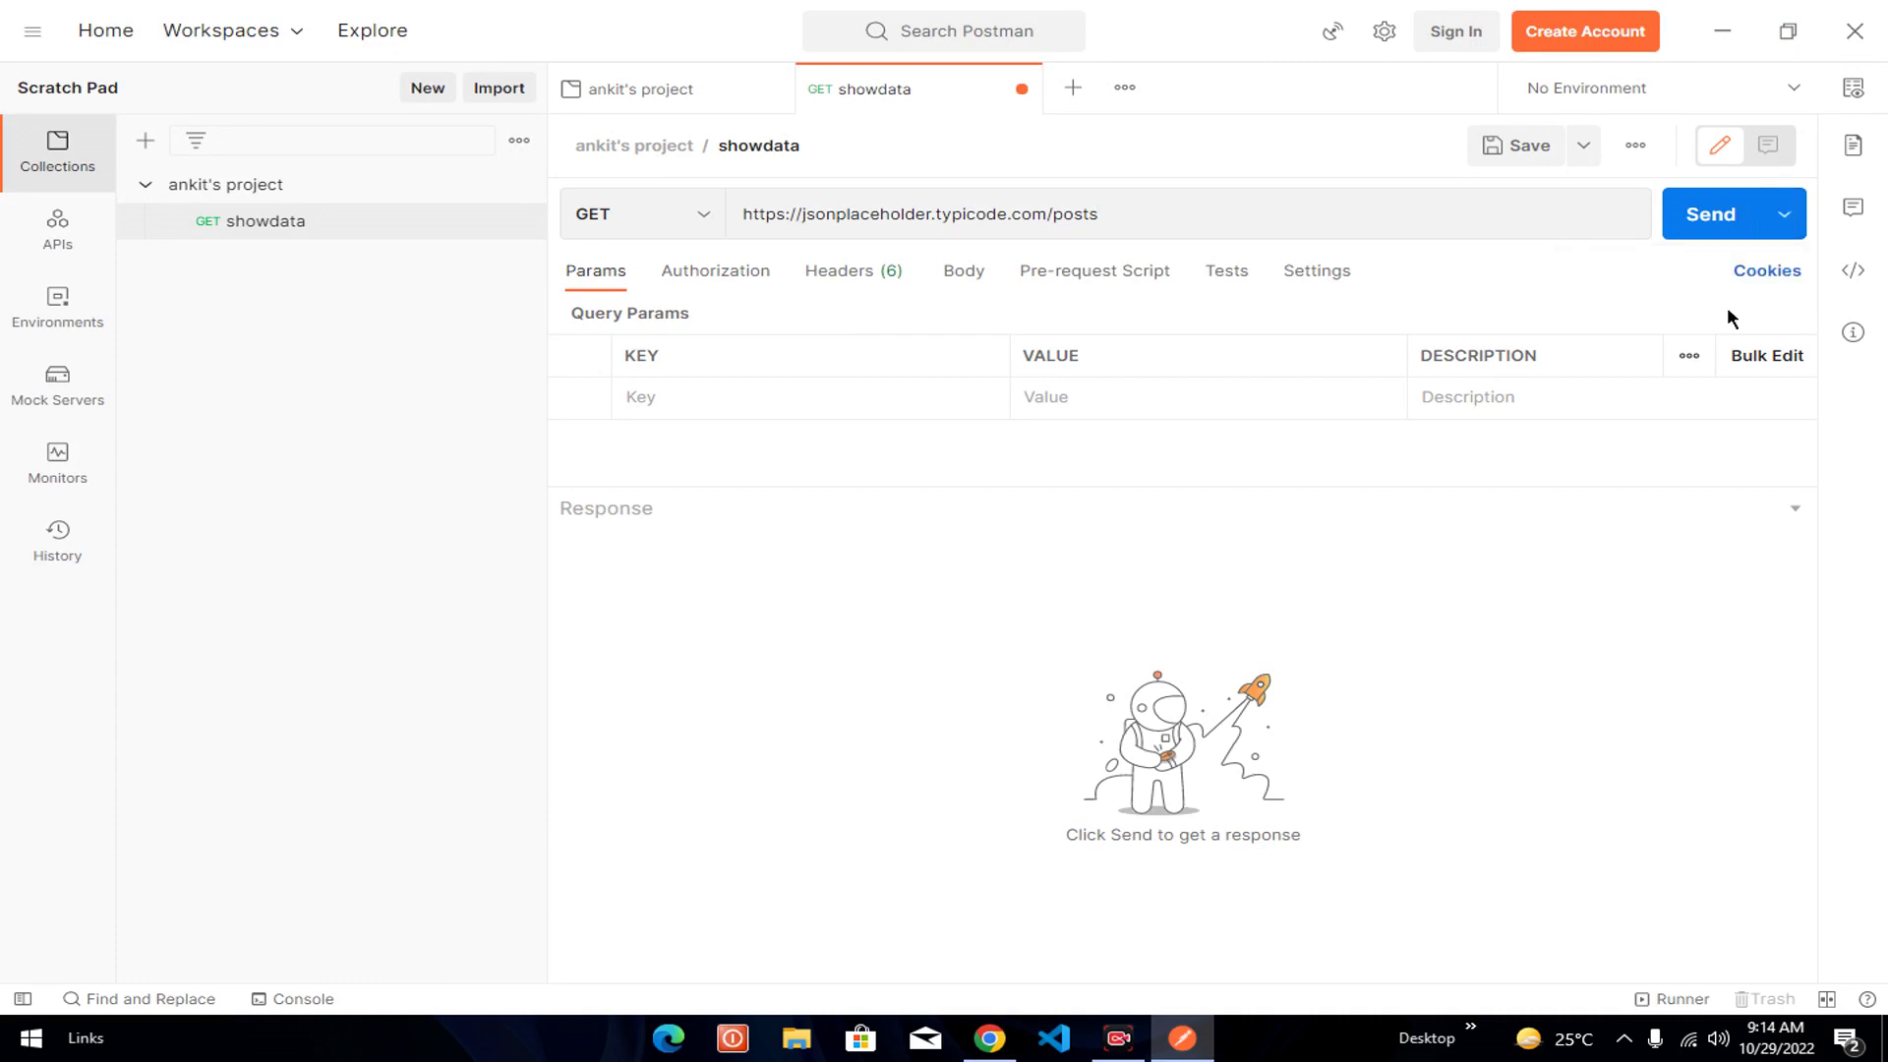
click(1719, 234)
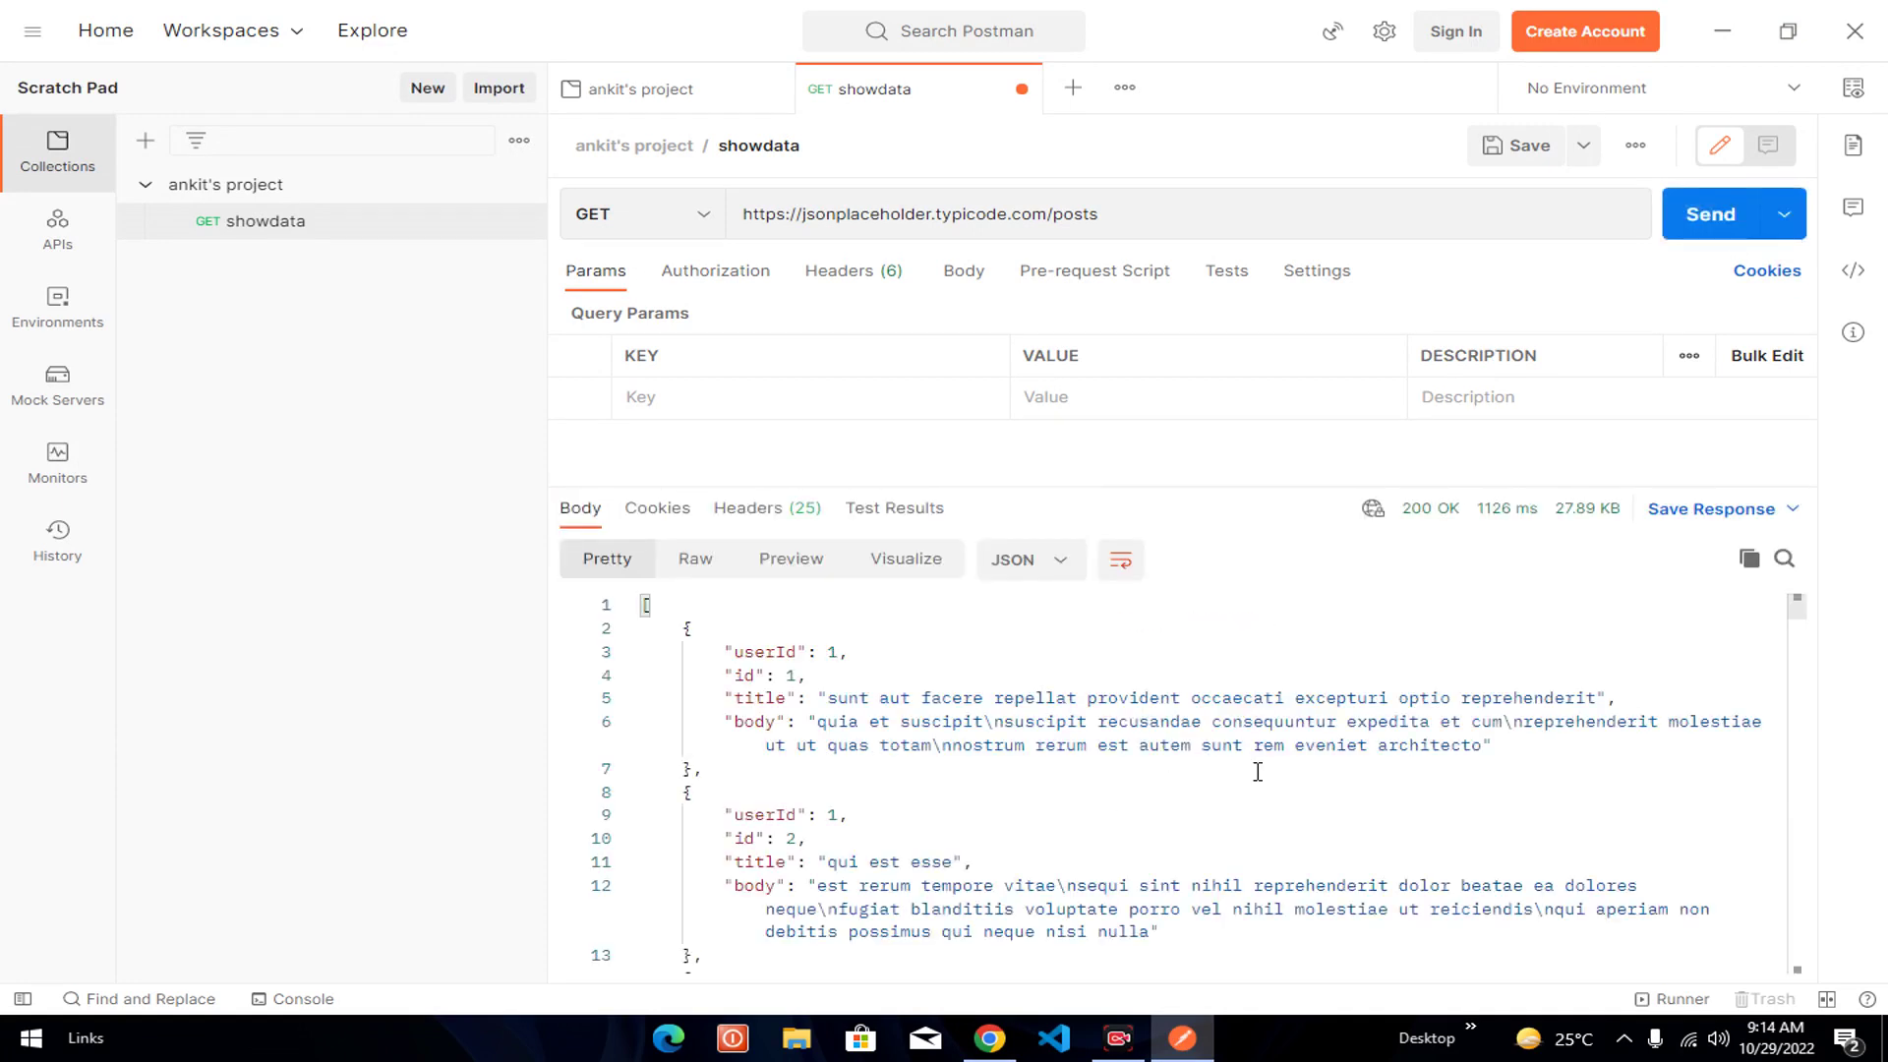
- Compare the response body's userId, id and title fields with the posts data in Chrome, and inspect Postman's status and response time details
click(717, 655)
click(720, 679)
click(734, 814)
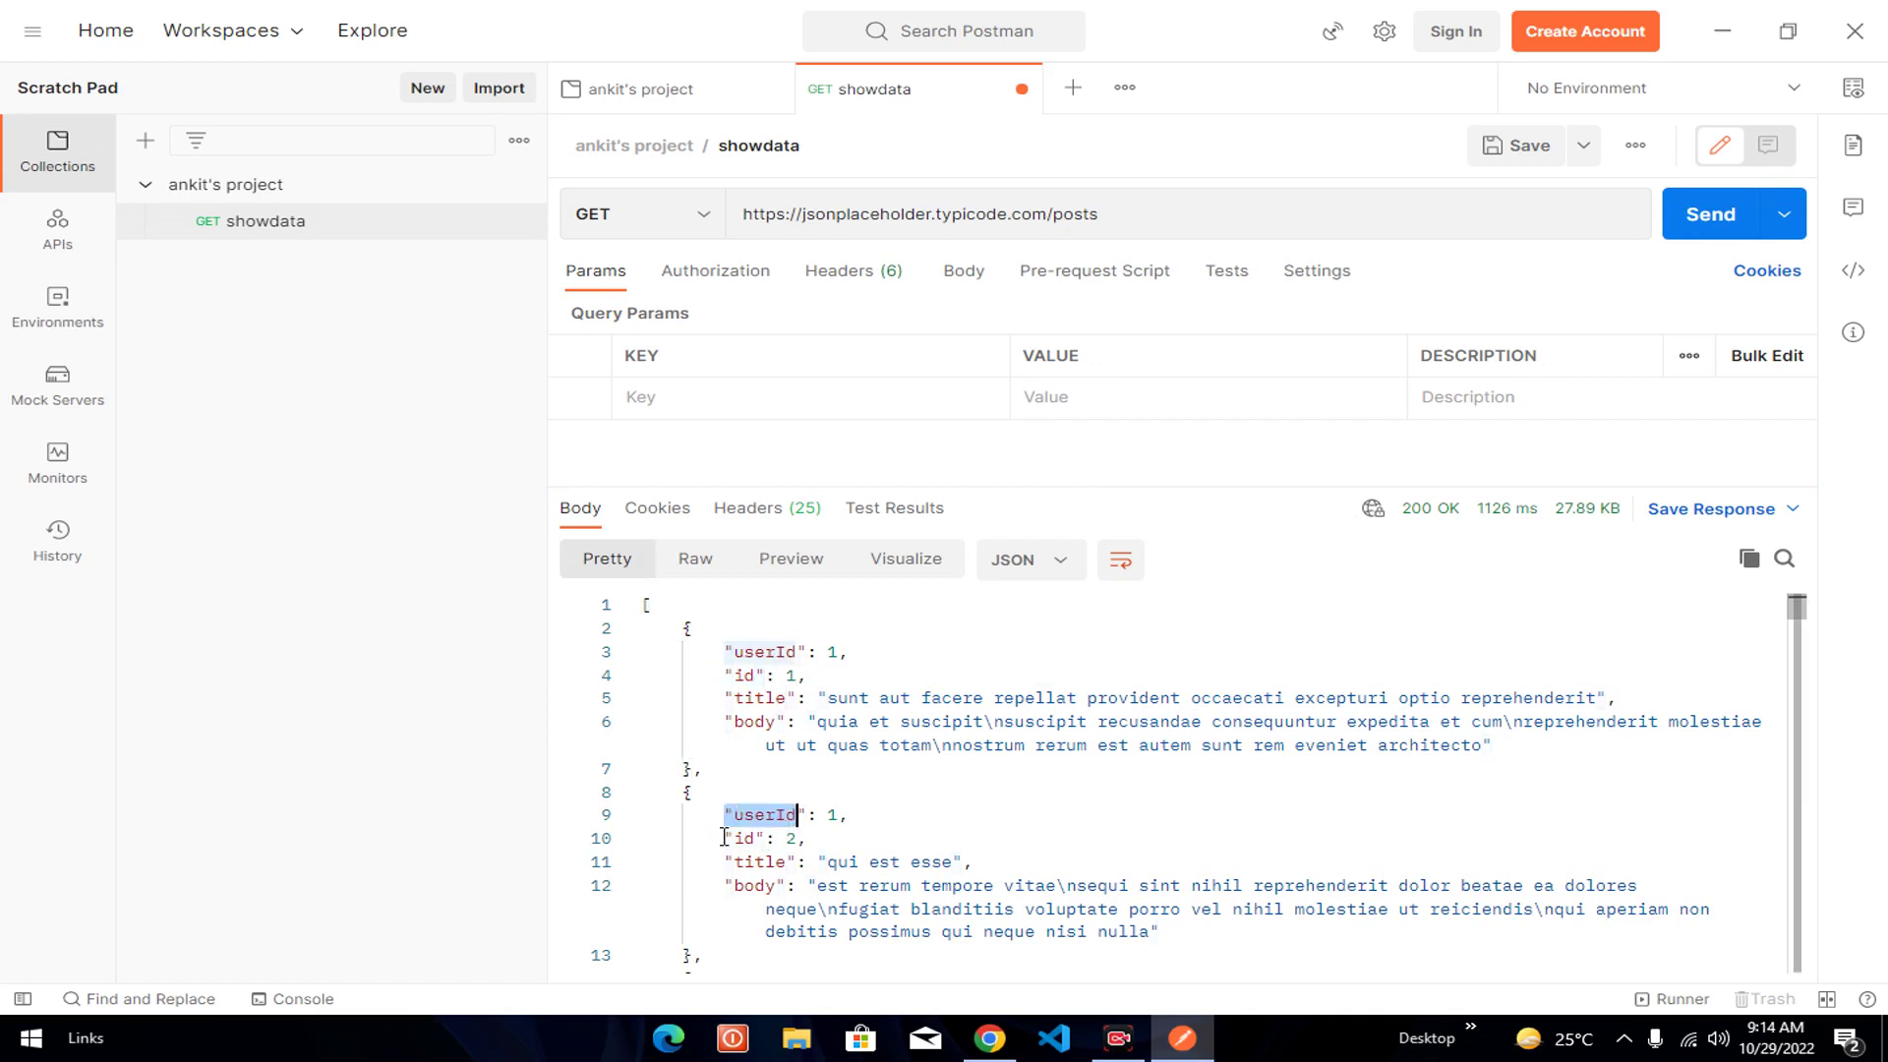
drag(724, 838, 798, 838)
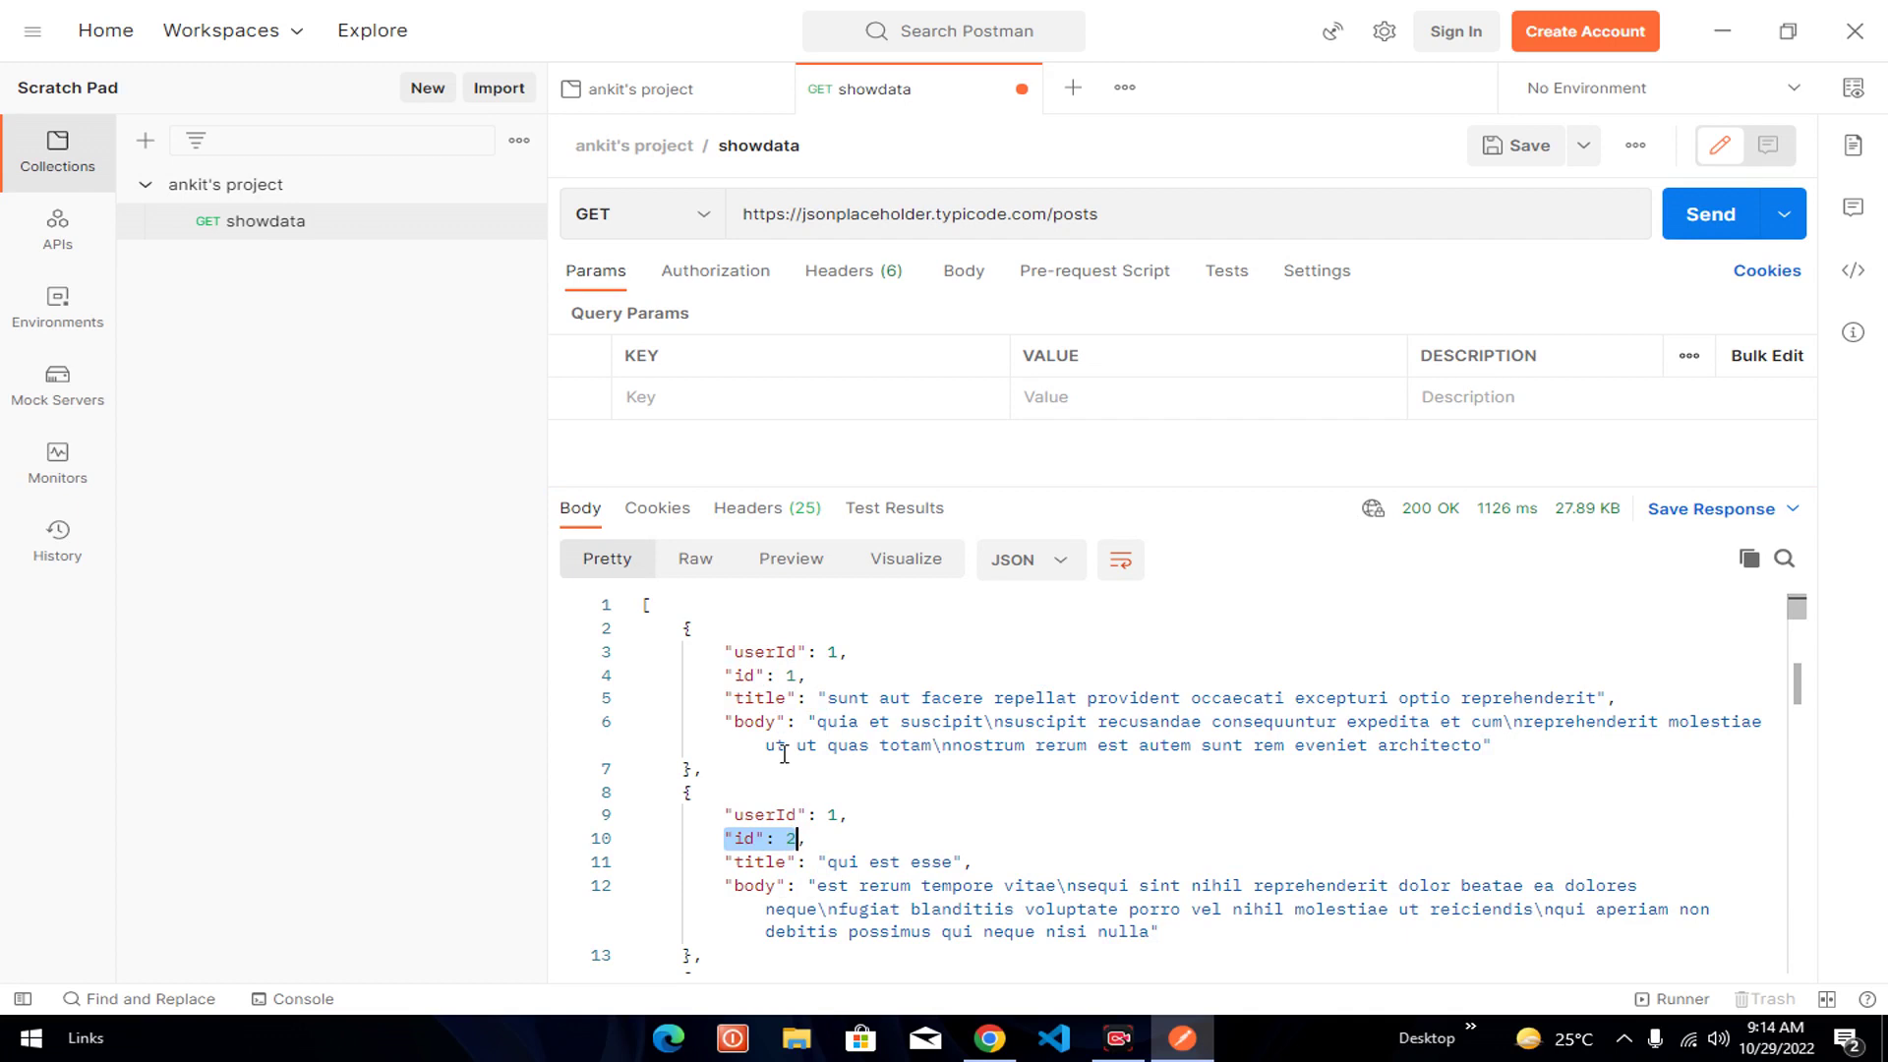
click(989, 1037)
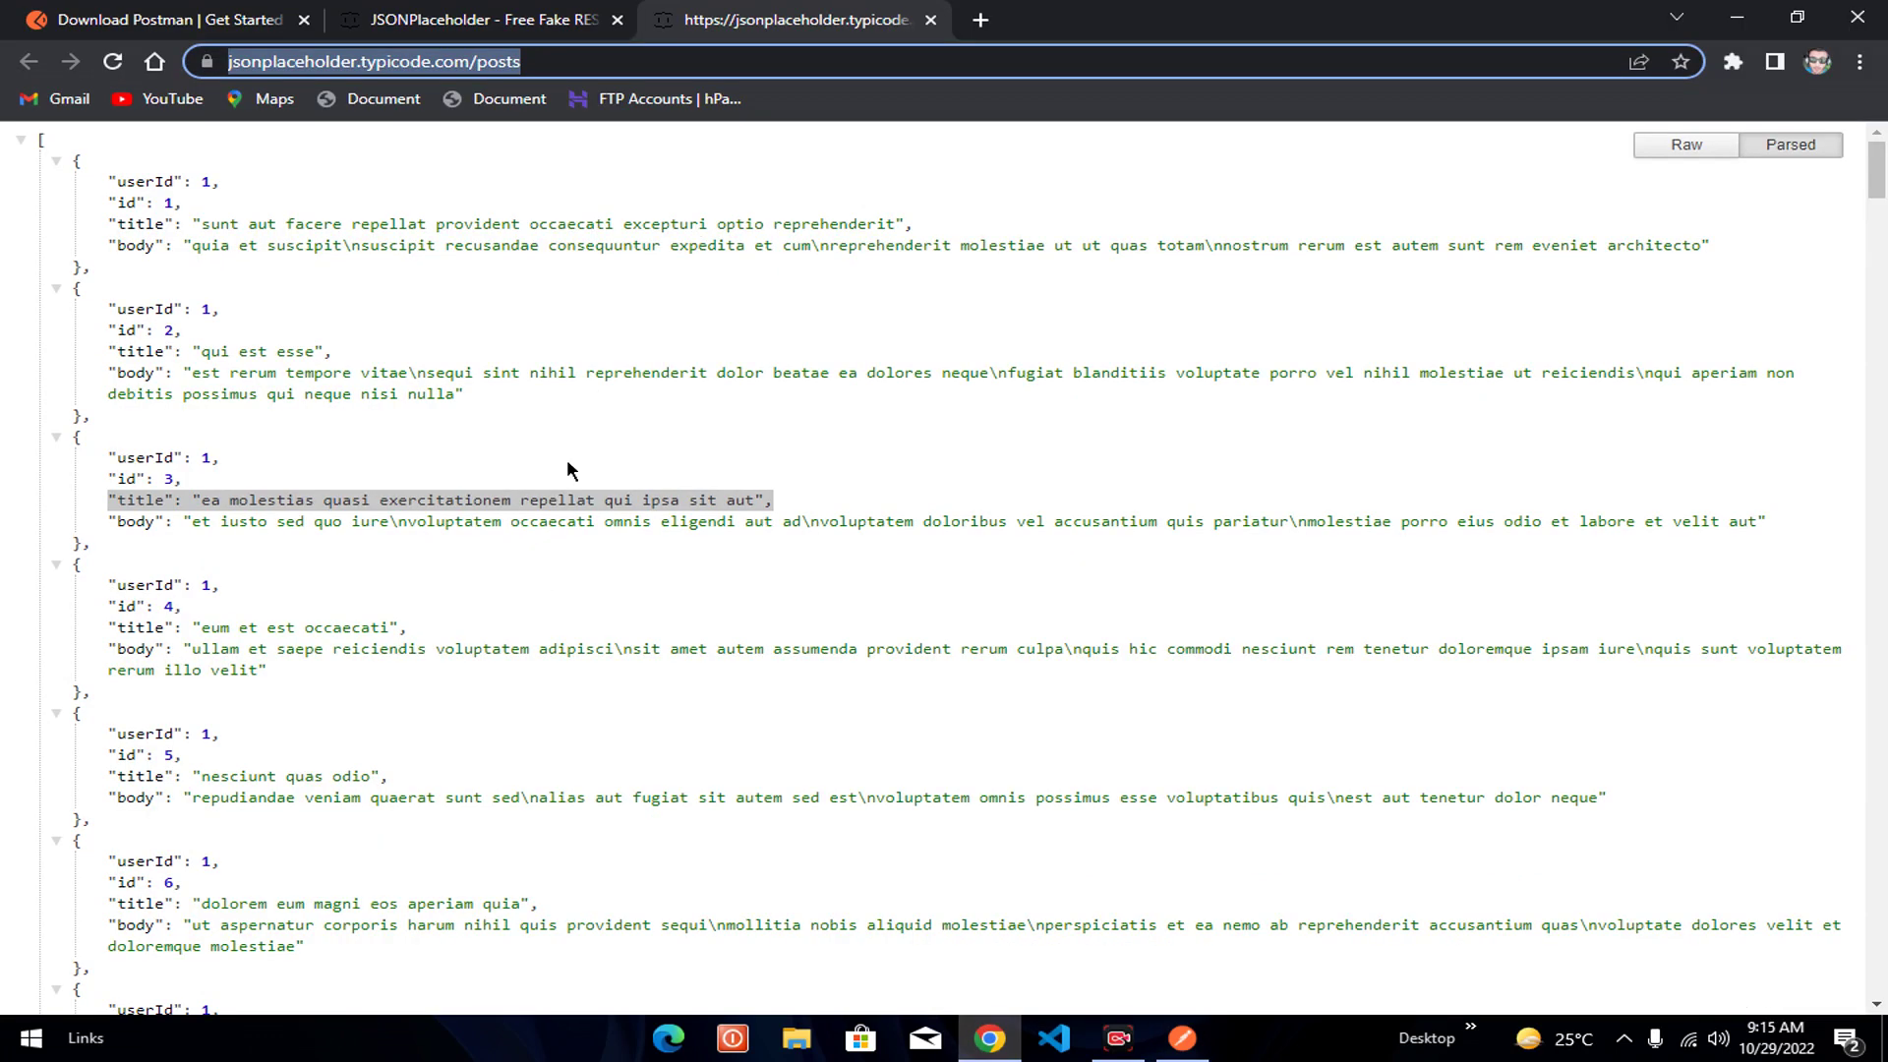
key(alt+Tab)
click(848, 697)
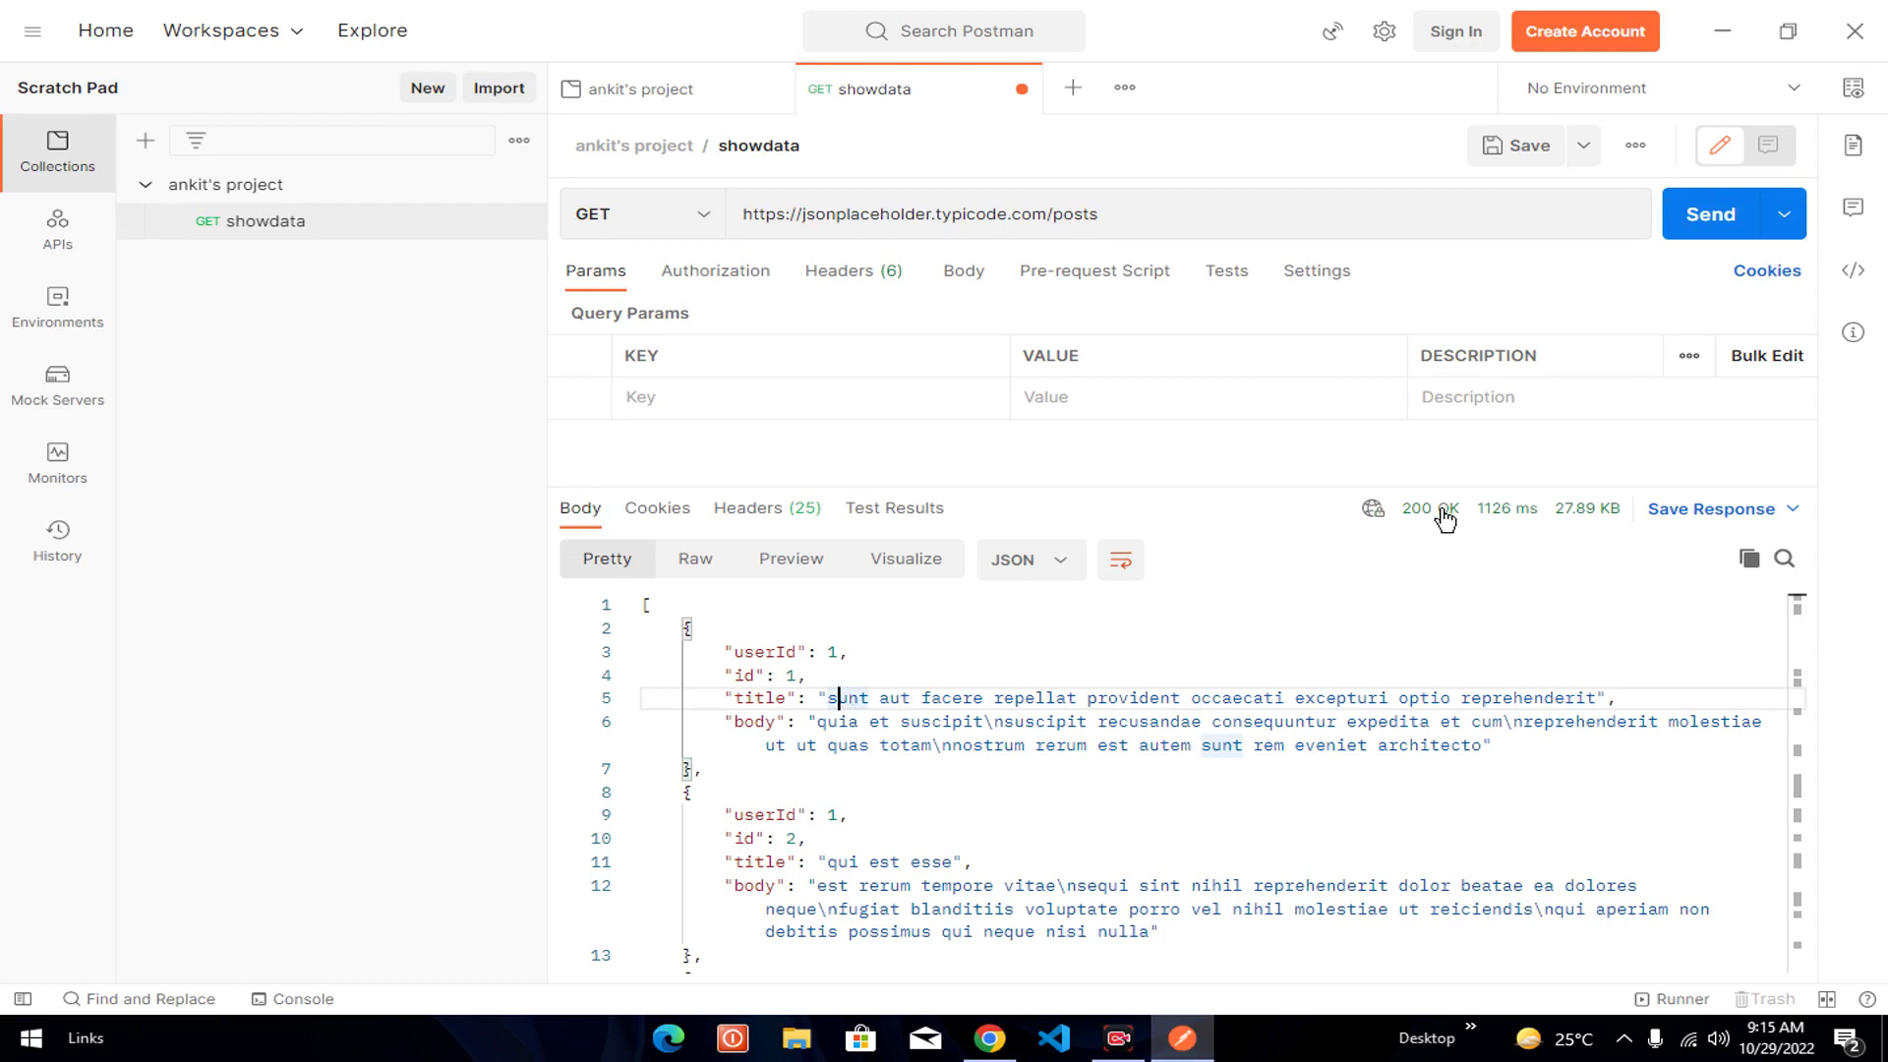
mouse_move(1444, 519)
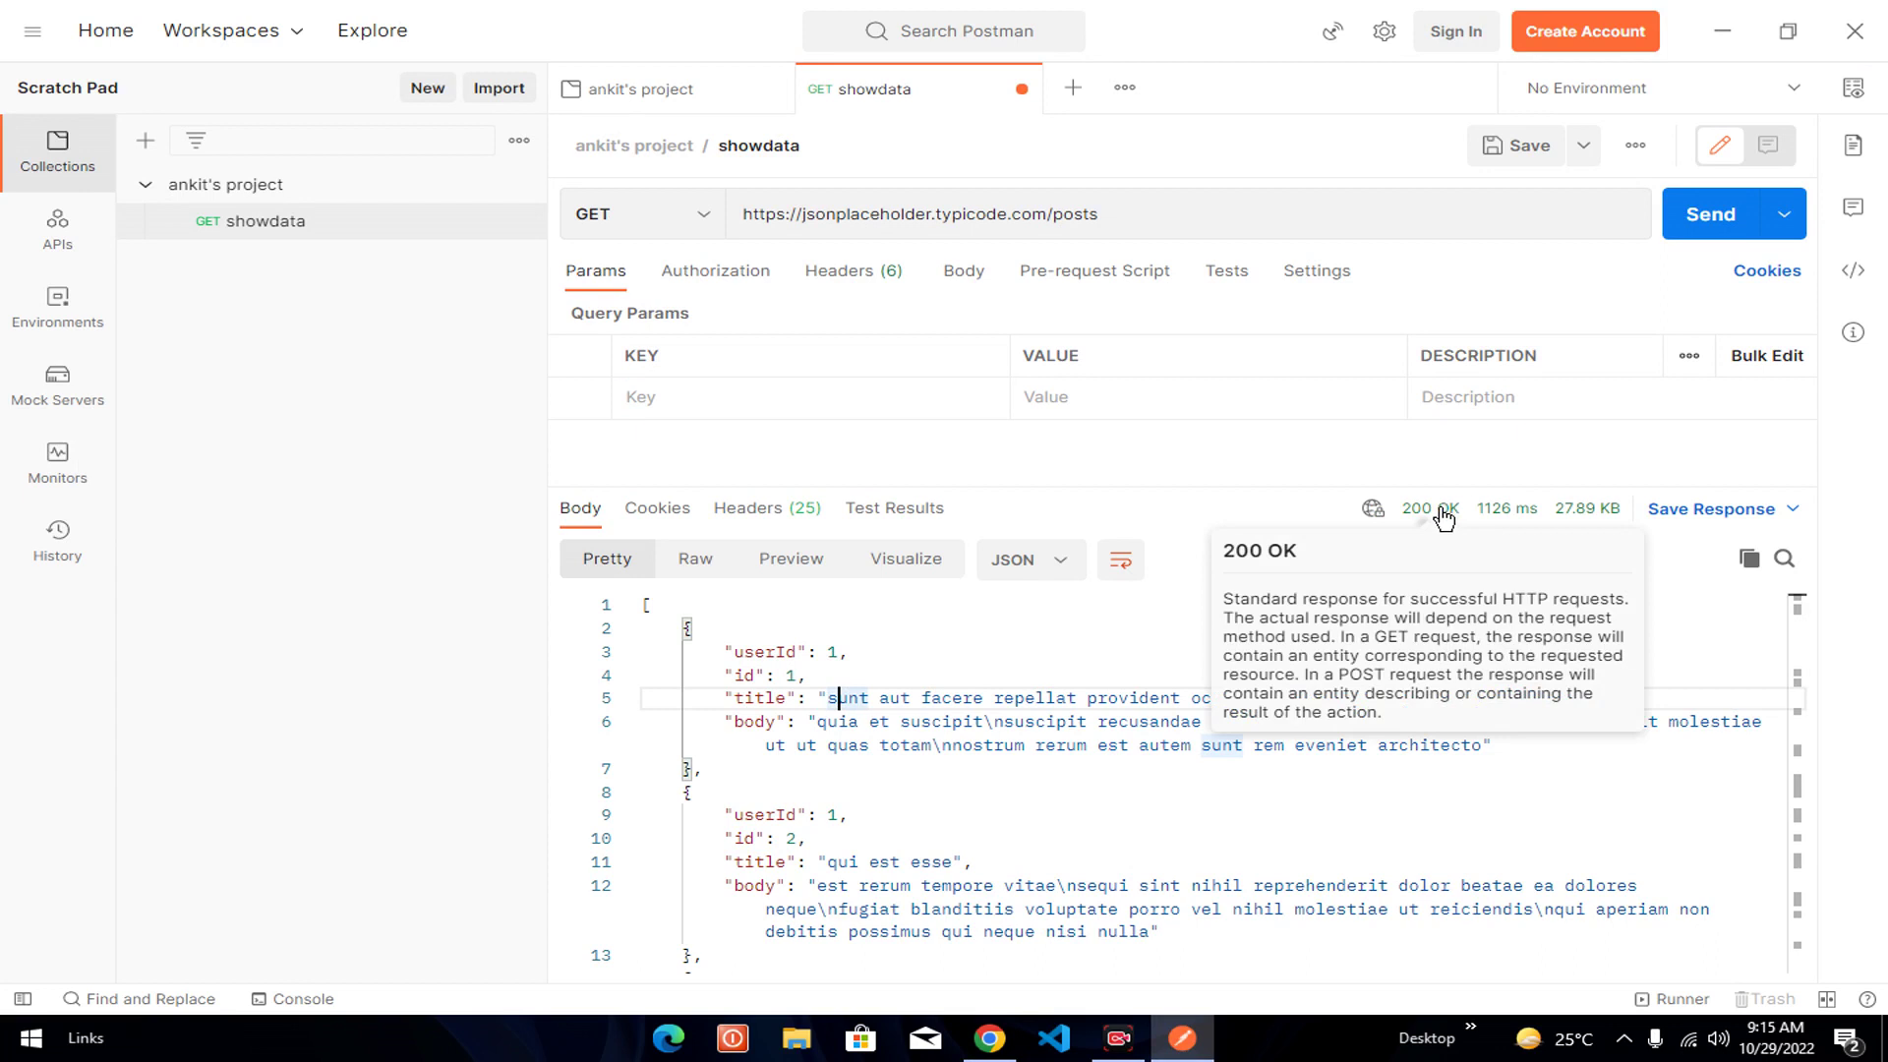
mouse_move(1519, 518)
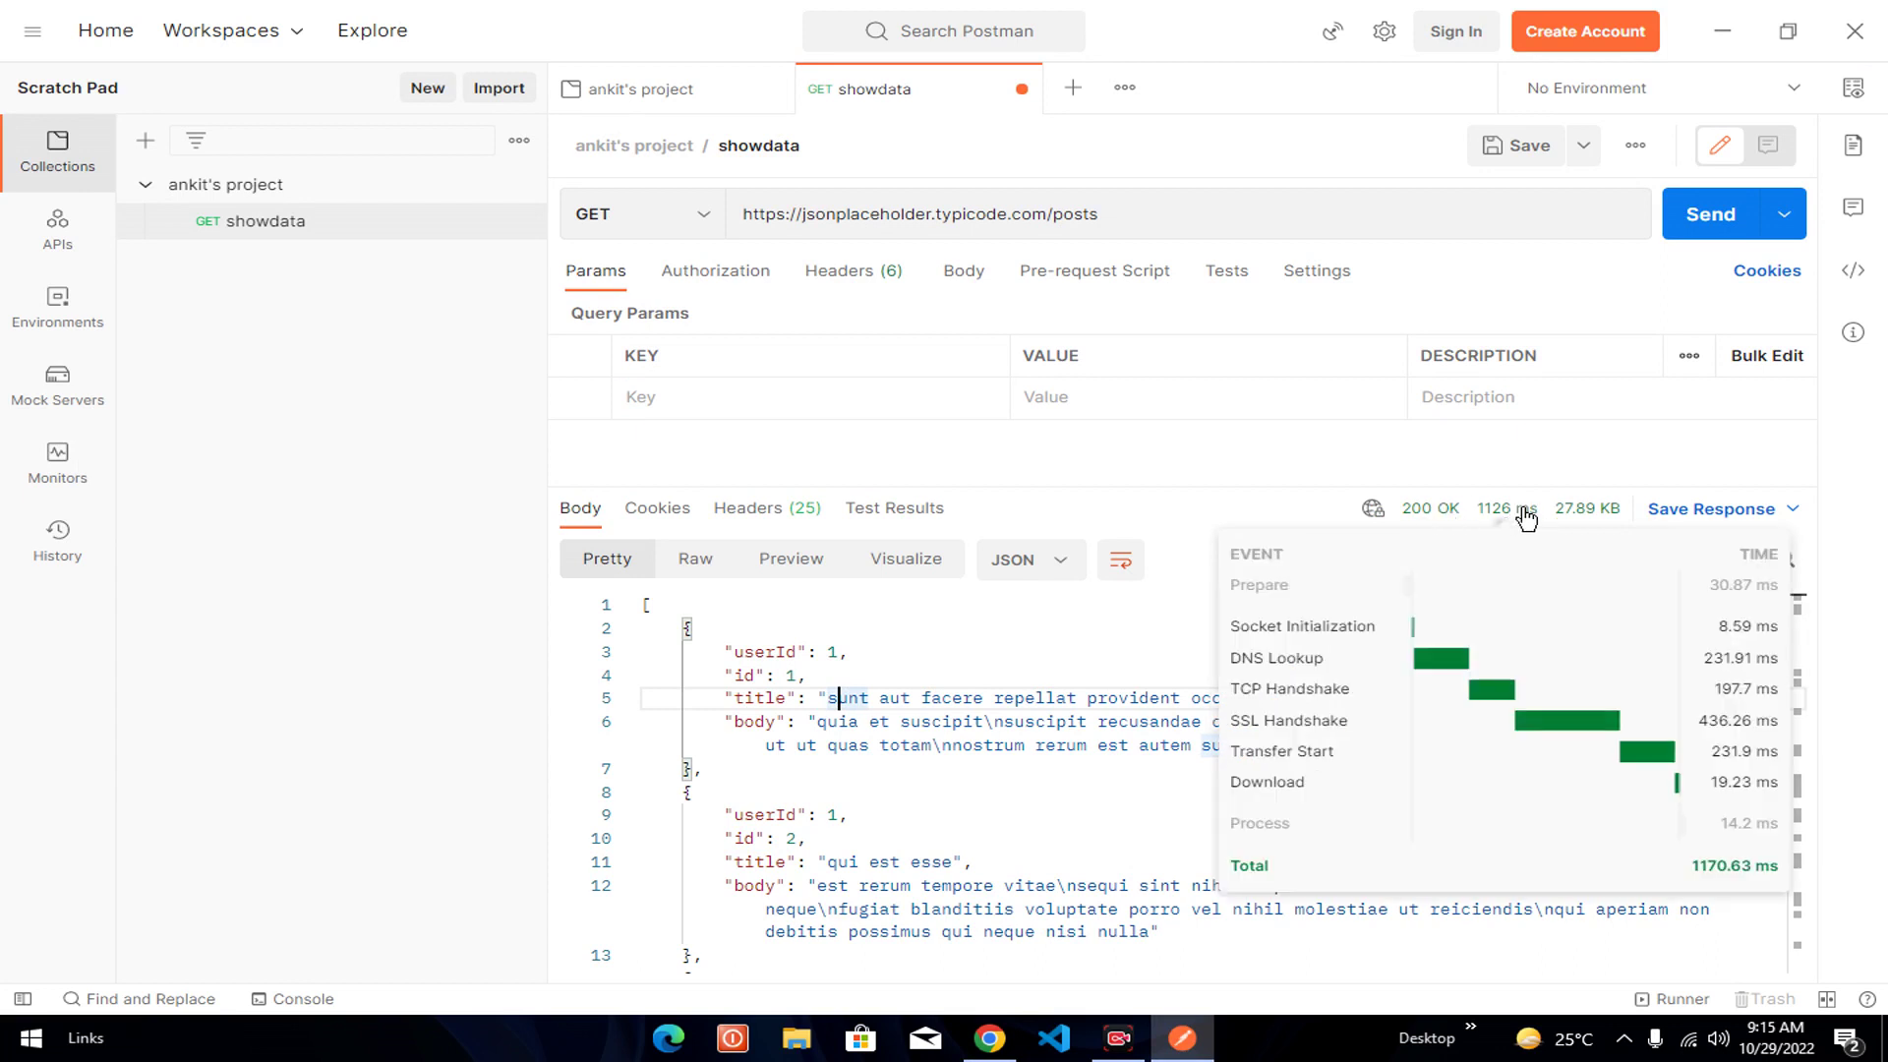
- Look through the response's cookies, headers and test results, and return to the response body
mouse_move(1607, 524)
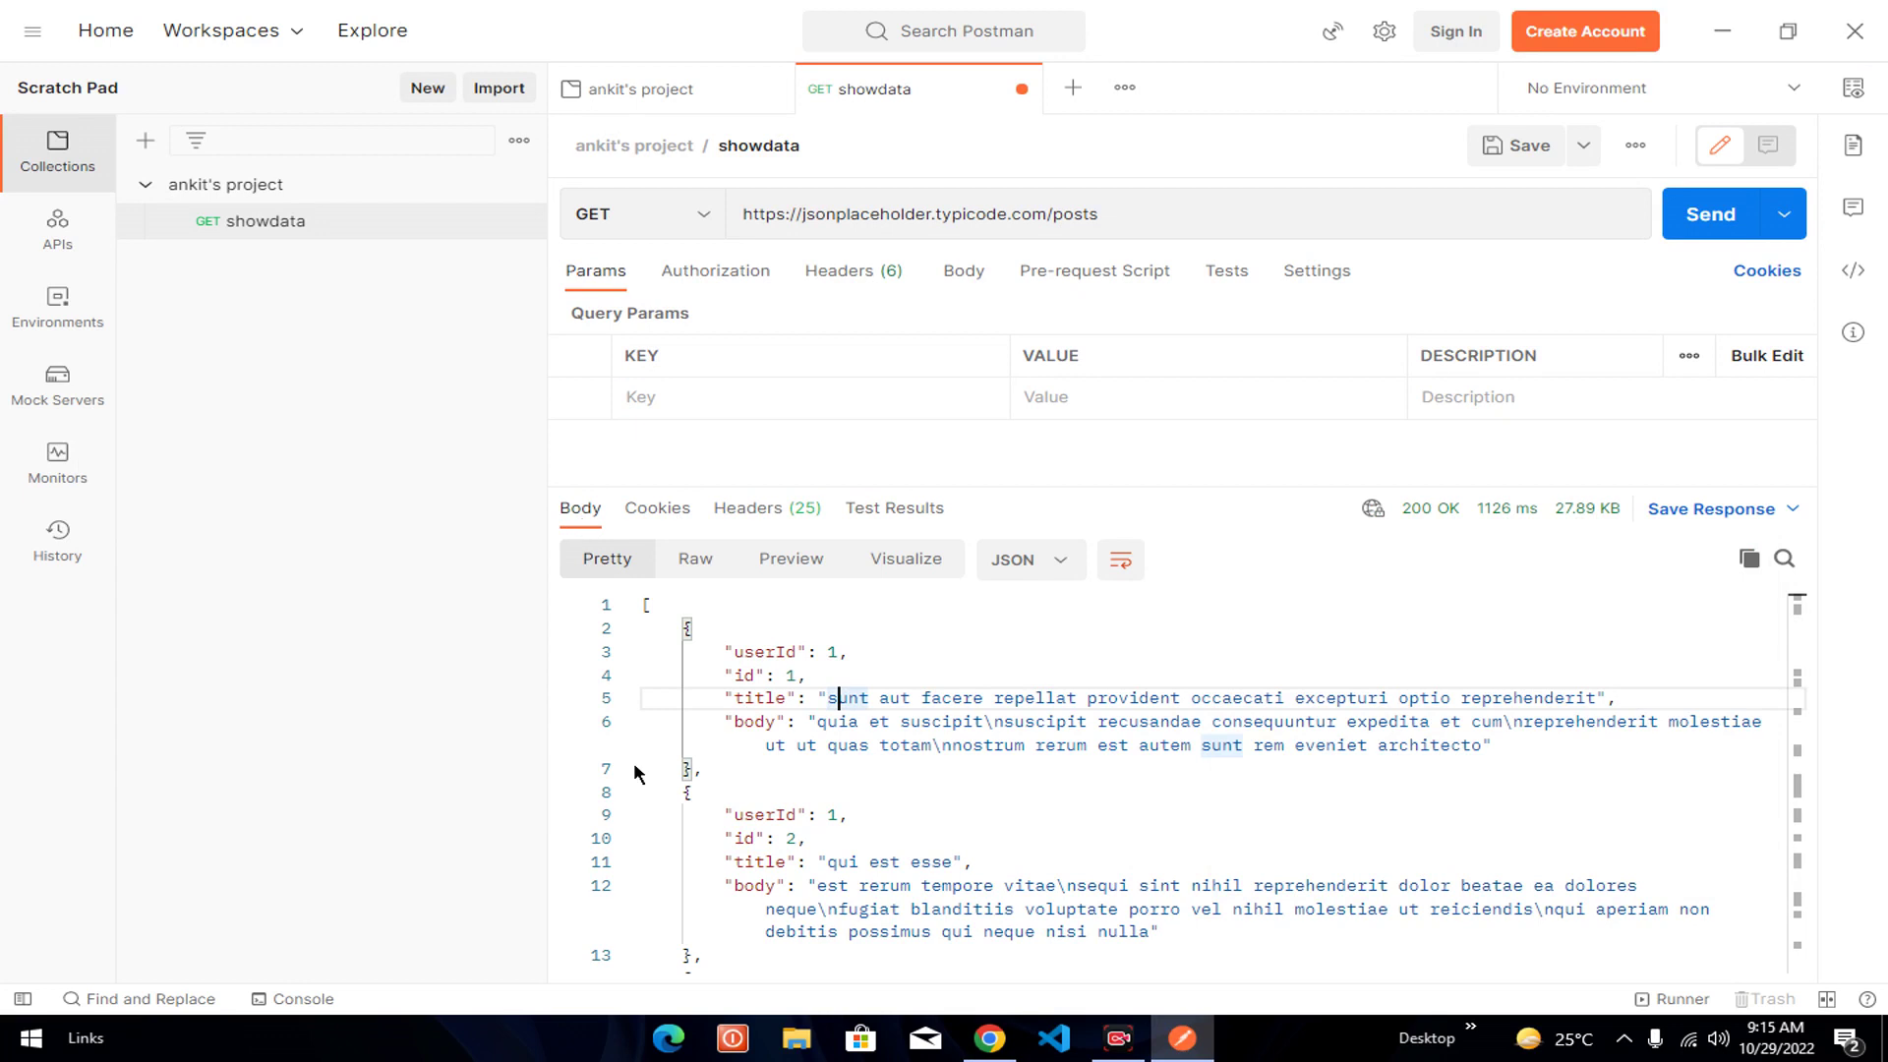
click(657, 508)
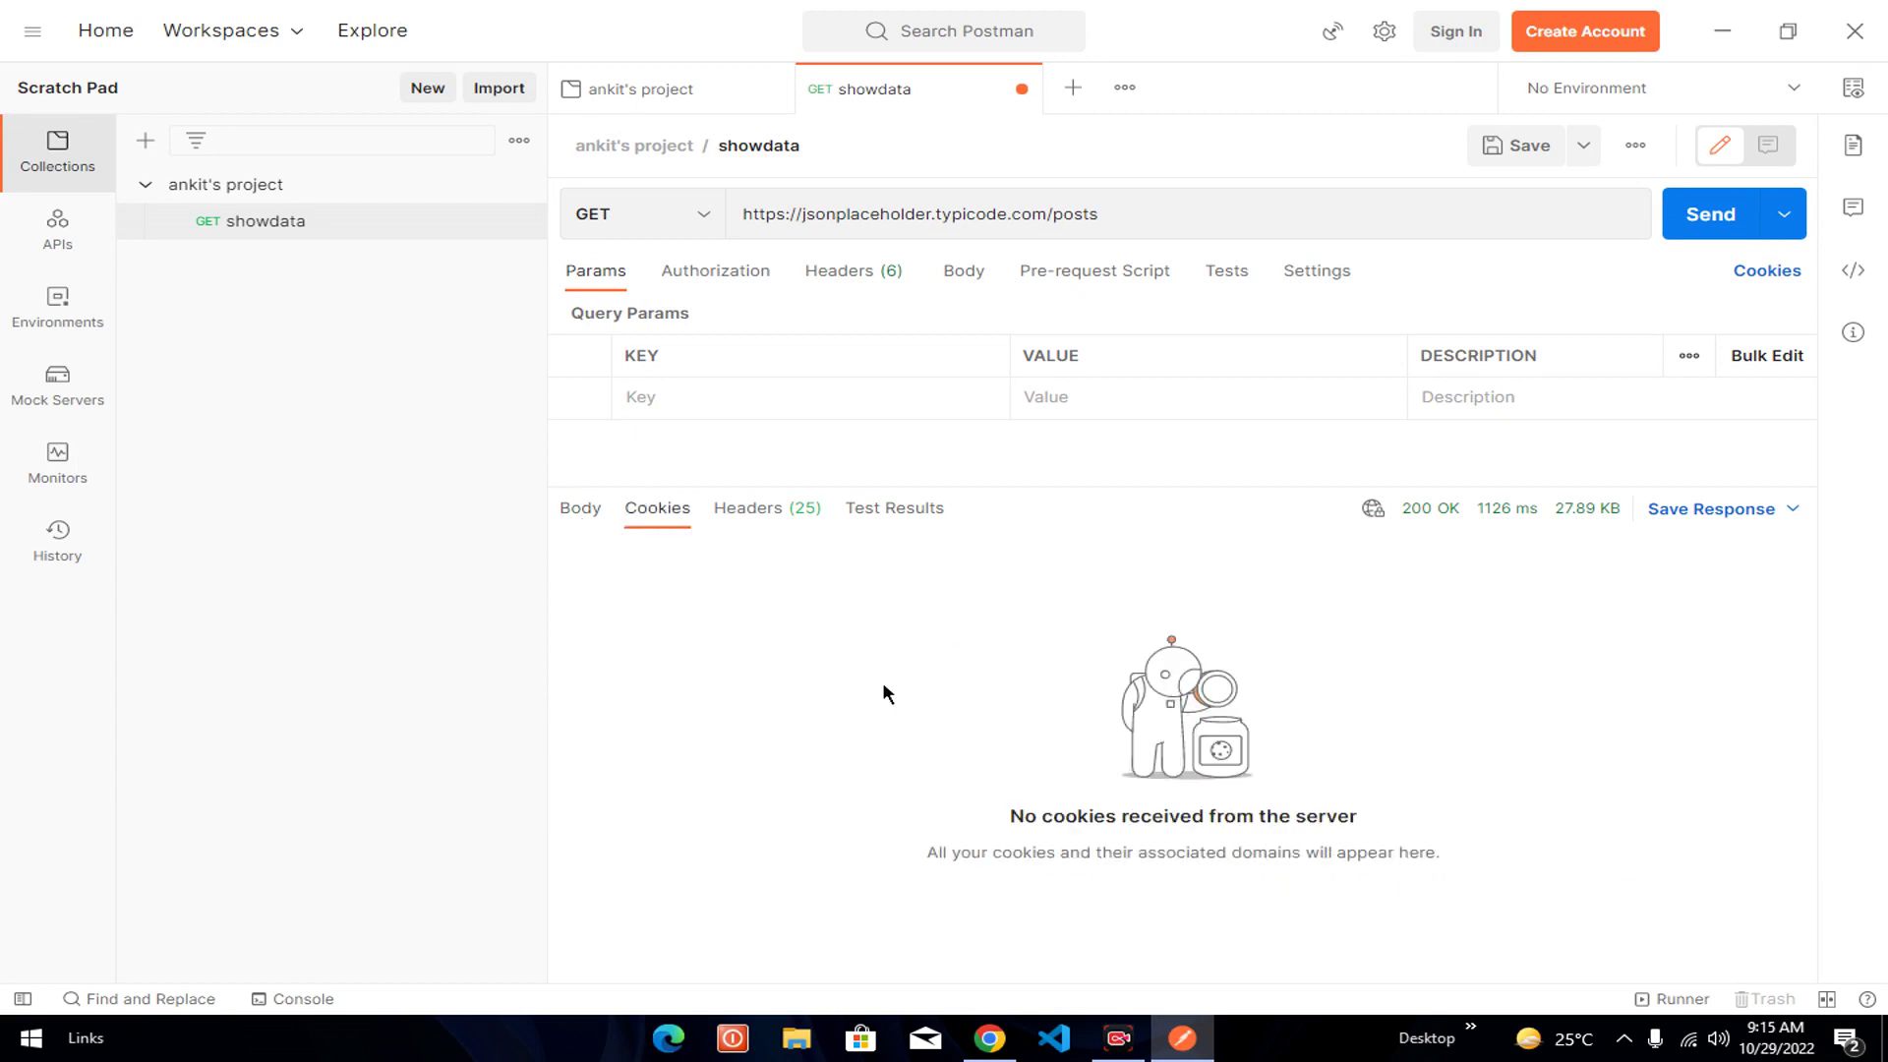
click(774, 523)
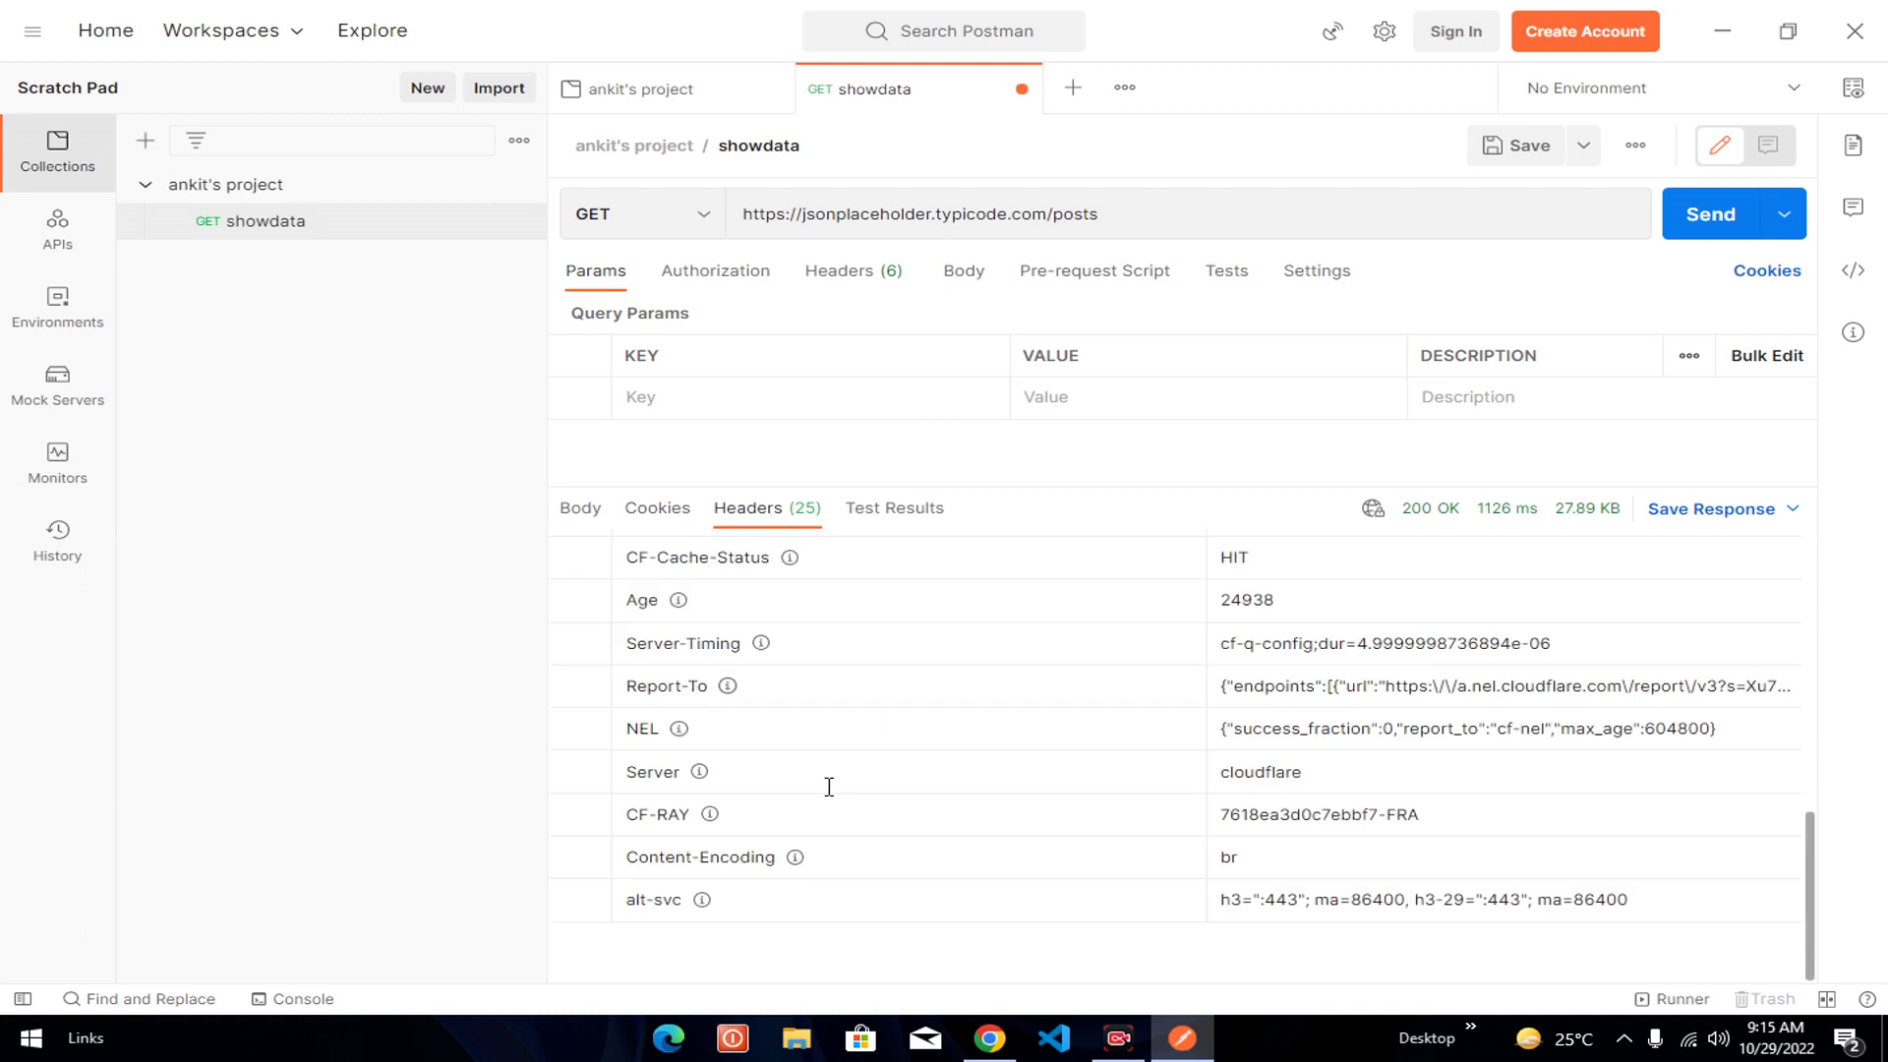
click(896, 513)
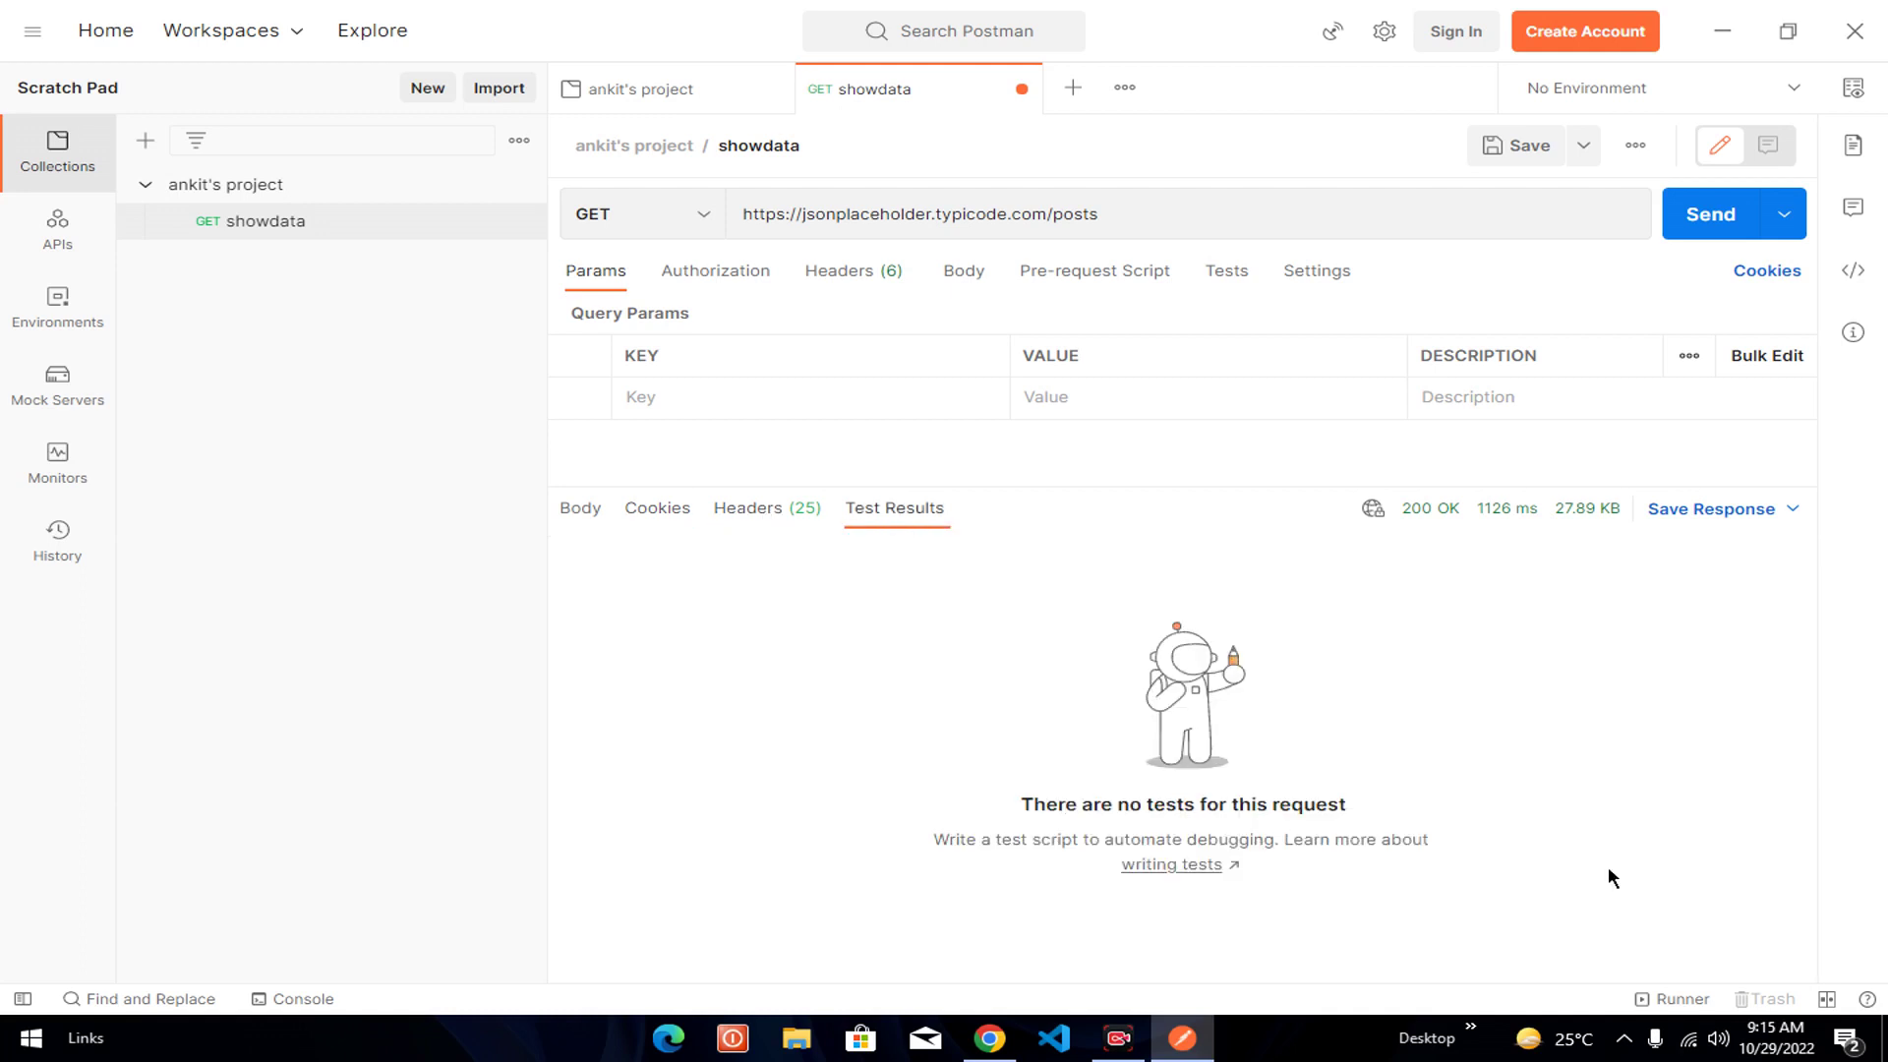
click(579, 507)
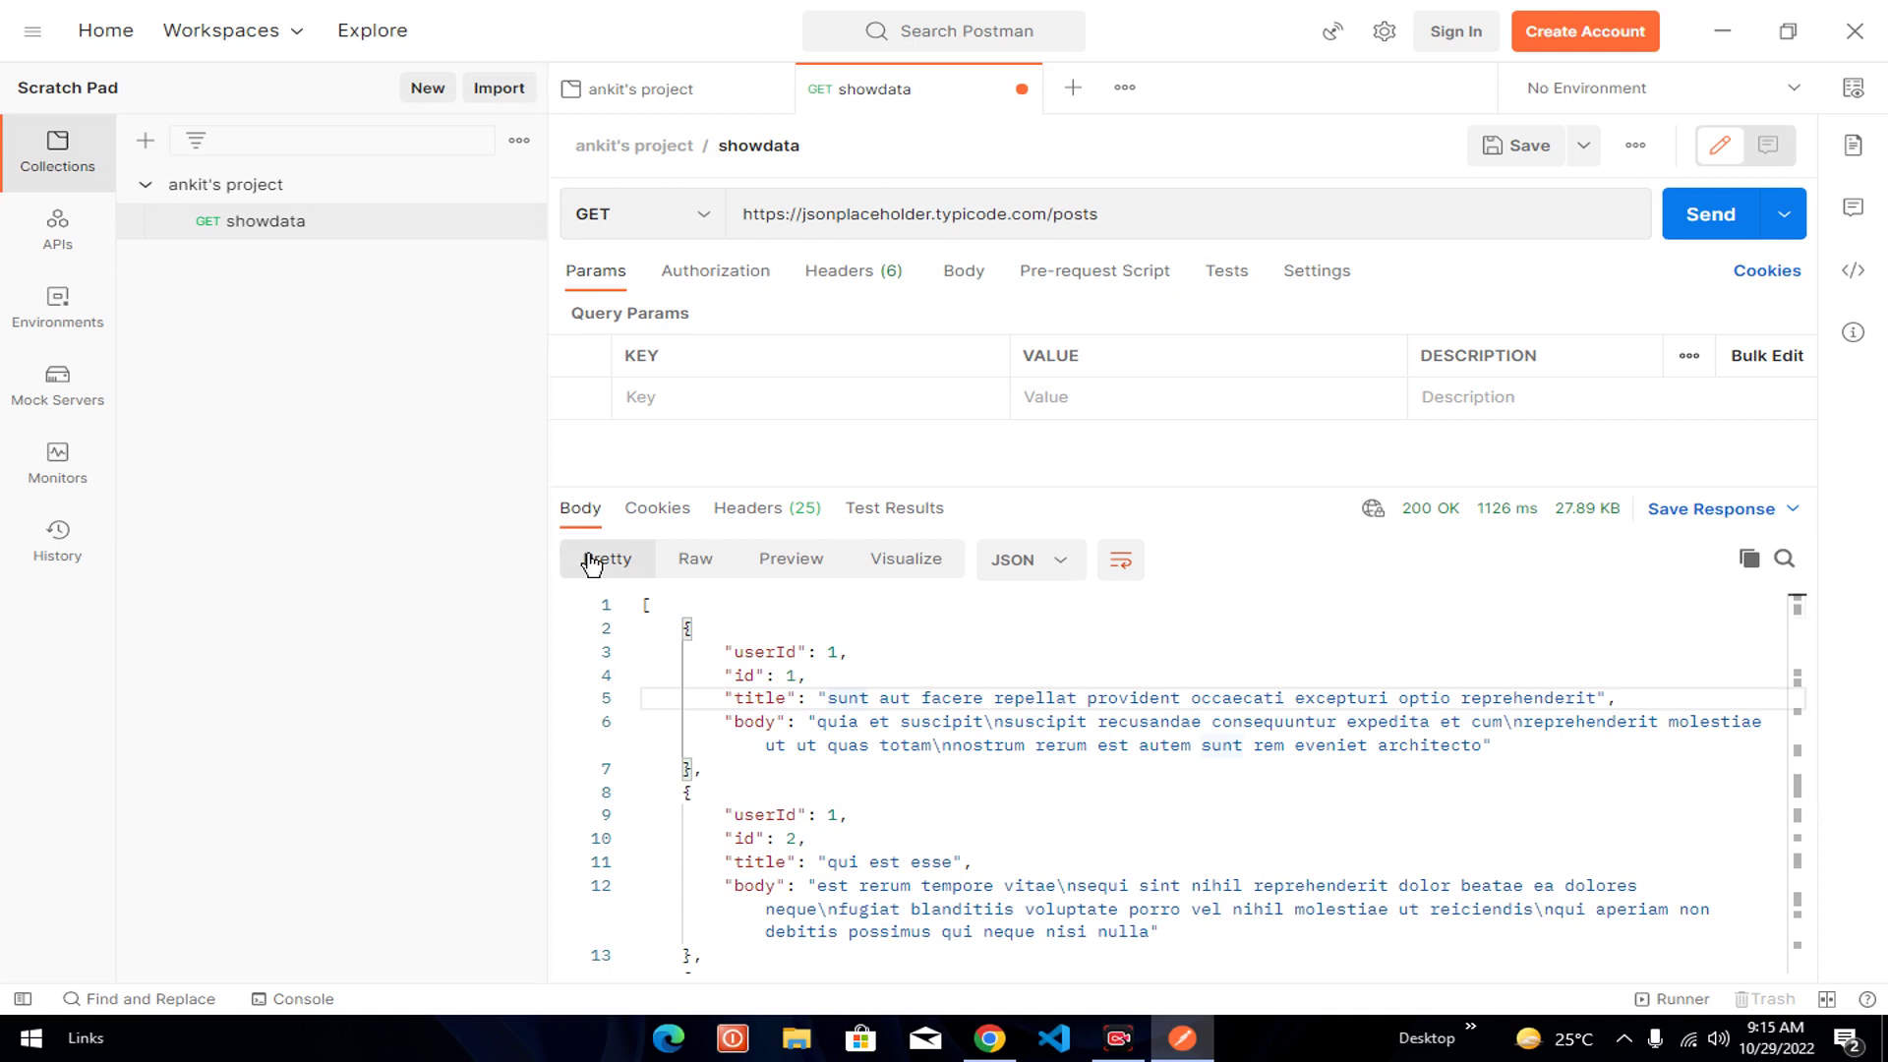
- Compare the response body in the Raw, Preview and Visualize views, and return to the Pretty view in JSON format
click(695, 559)
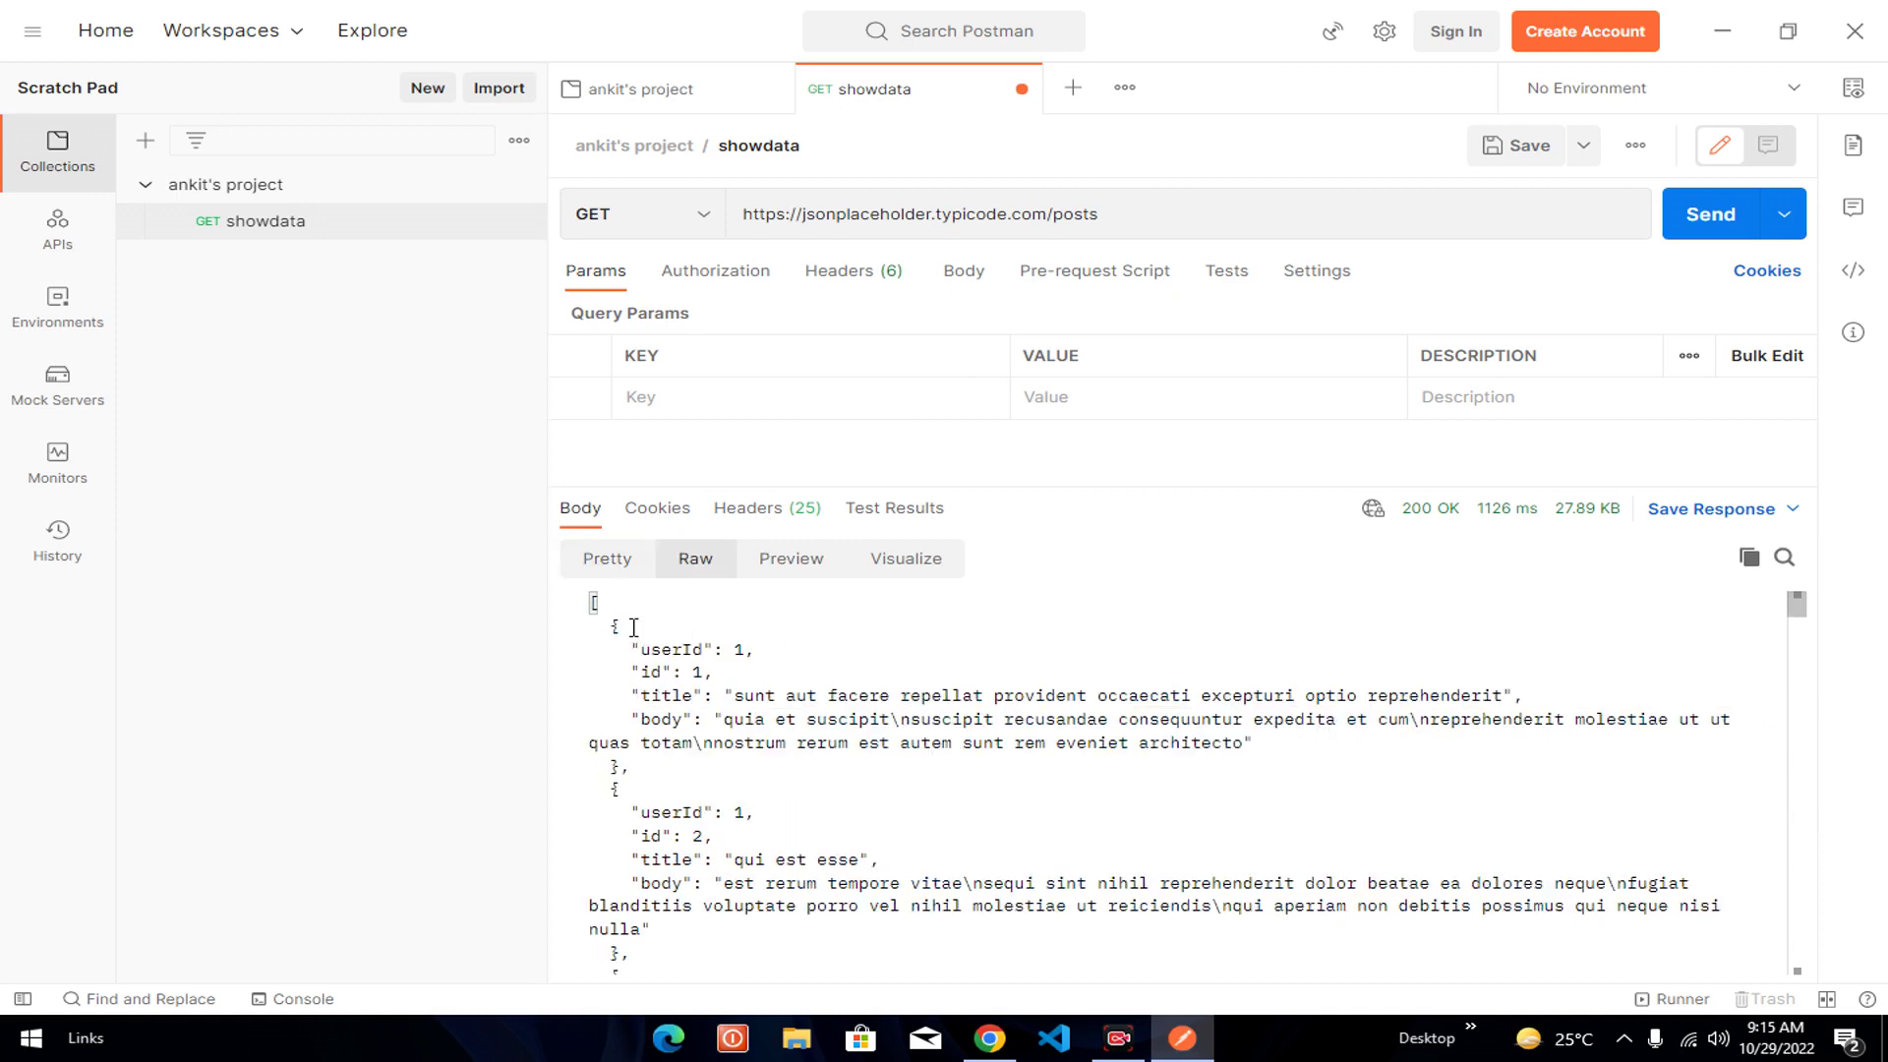
drag(621, 626, 713, 812)
click(848, 786)
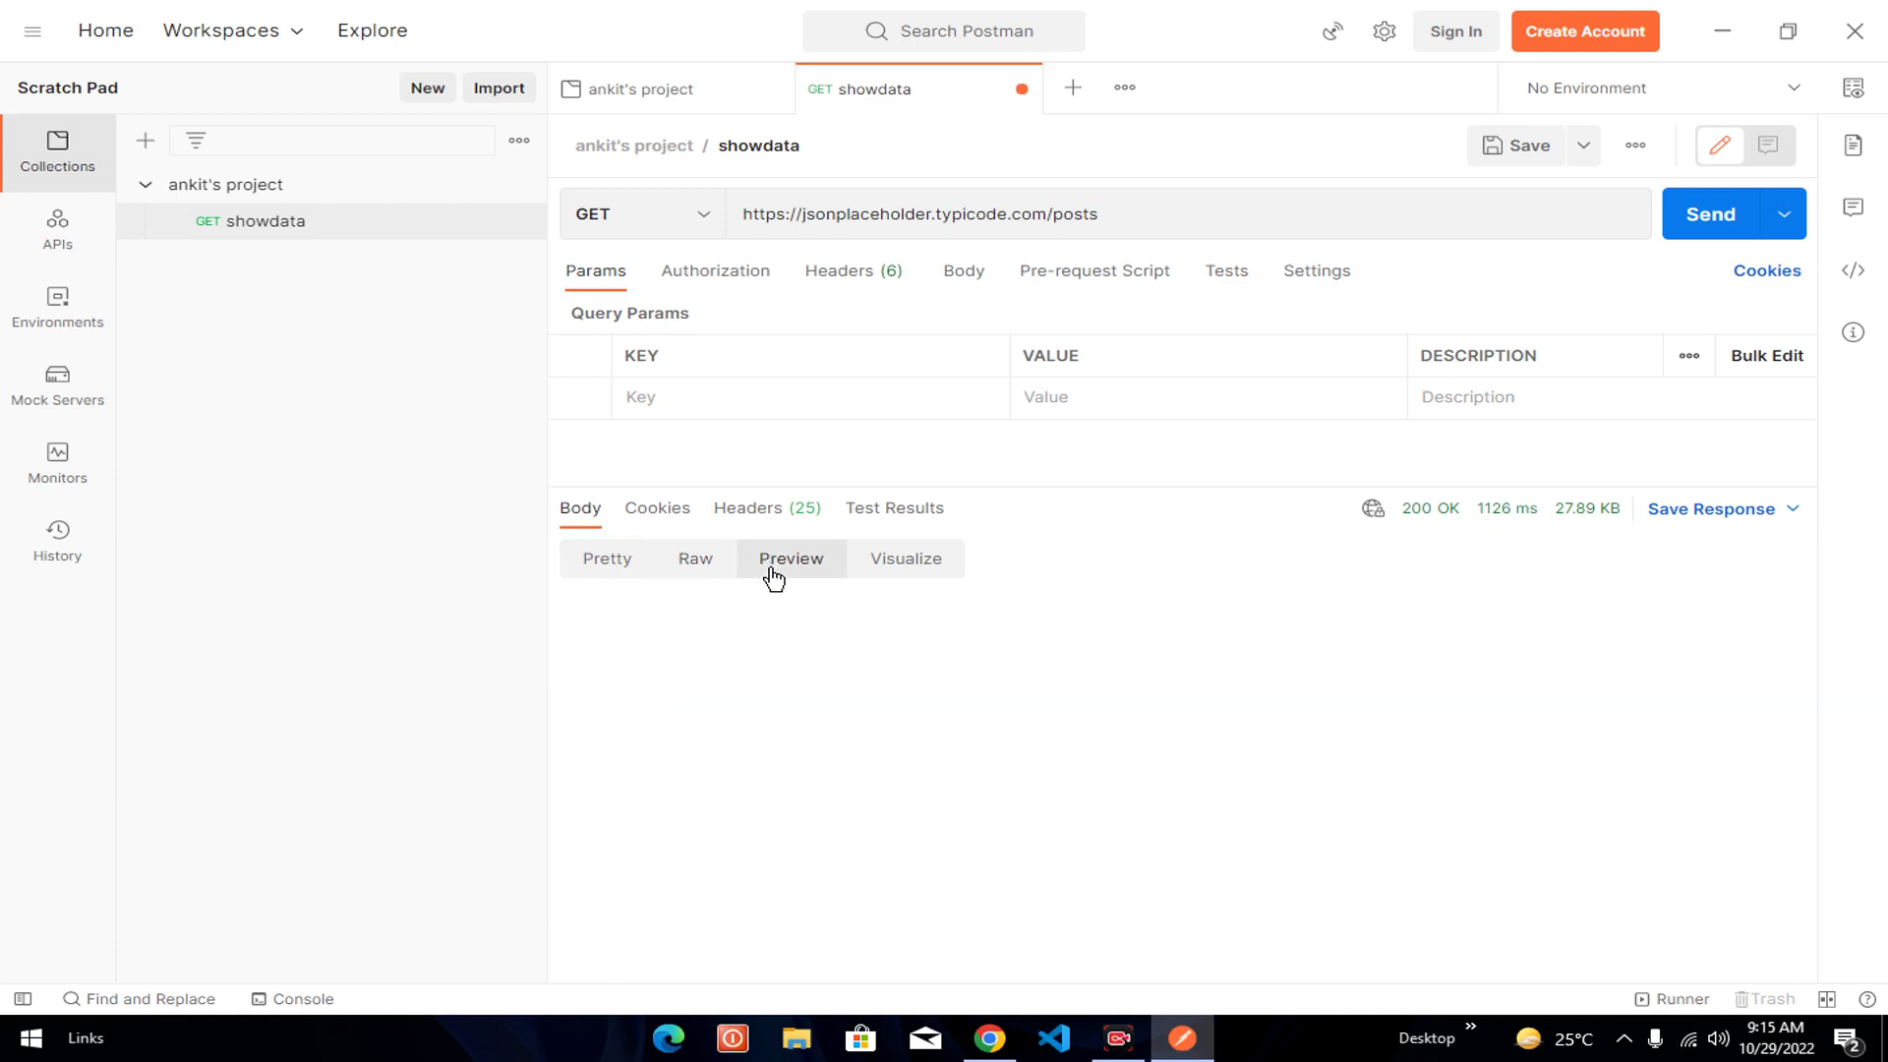
click(775, 562)
drag(629, 637, 829, 913)
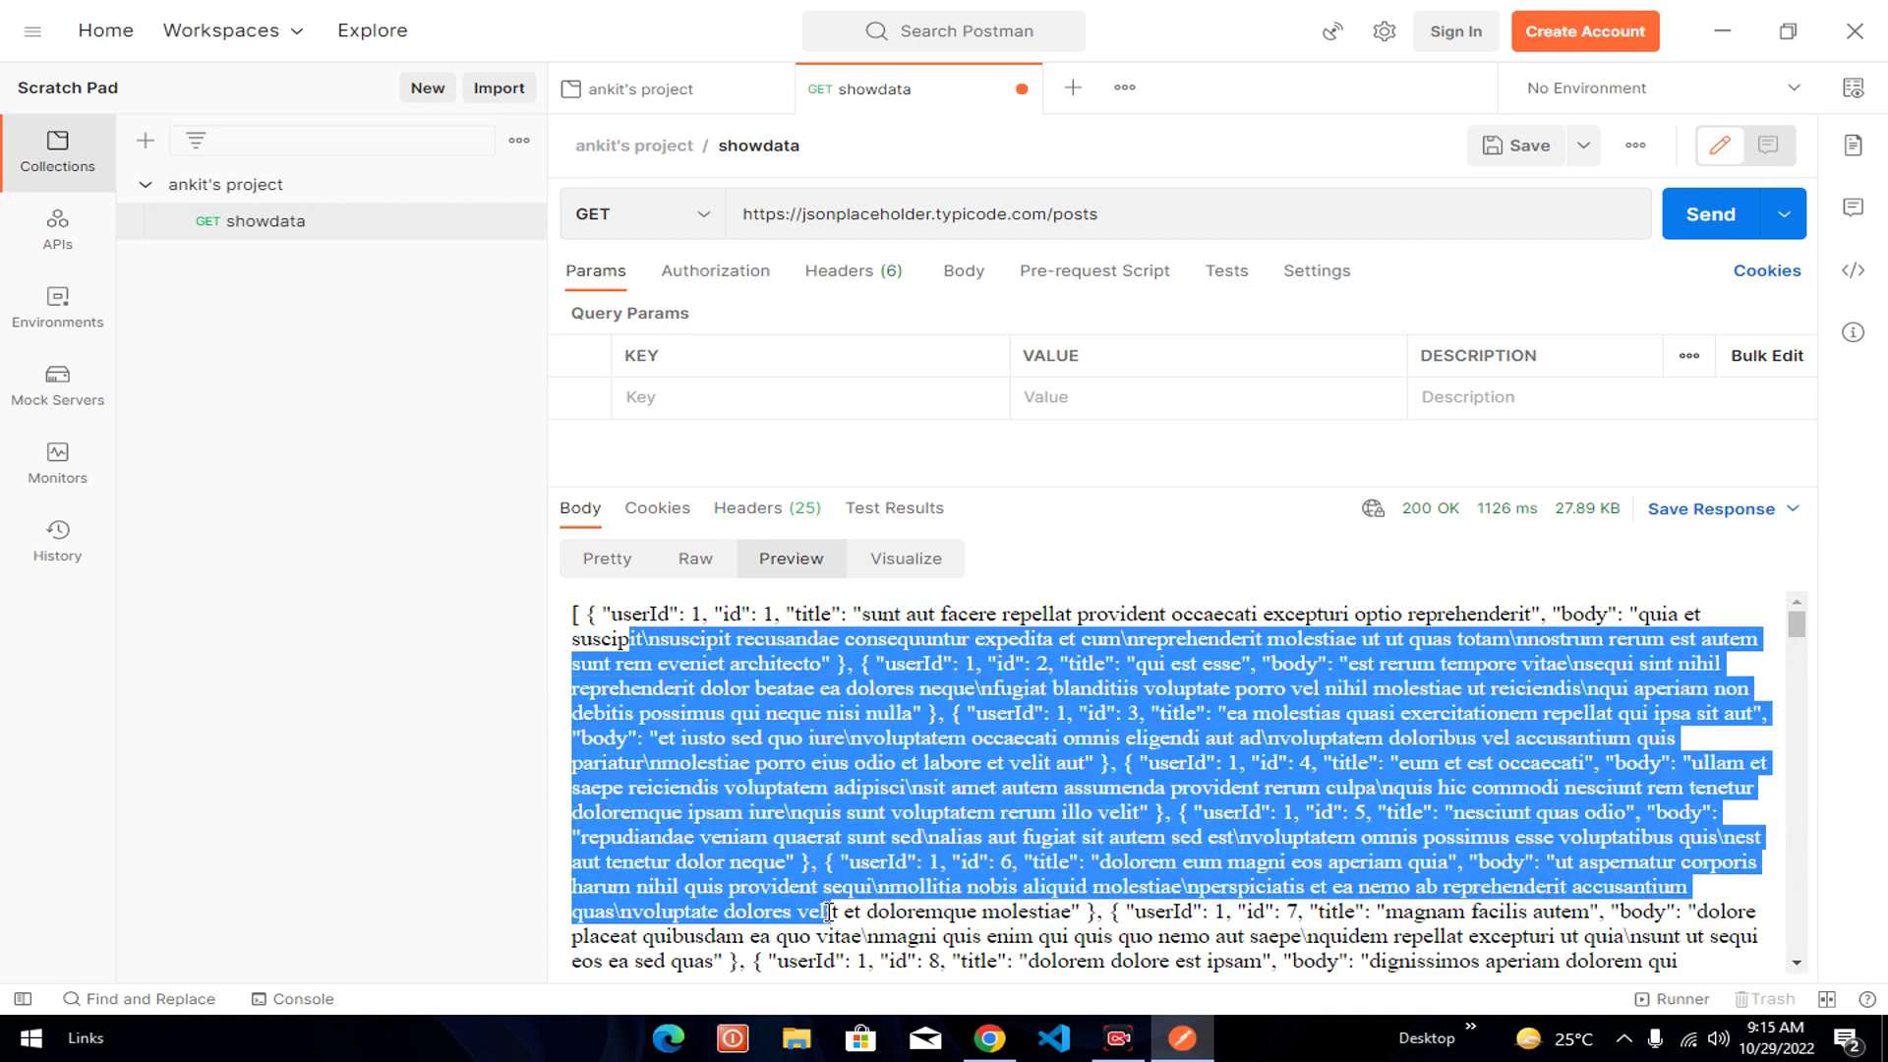
click(837, 925)
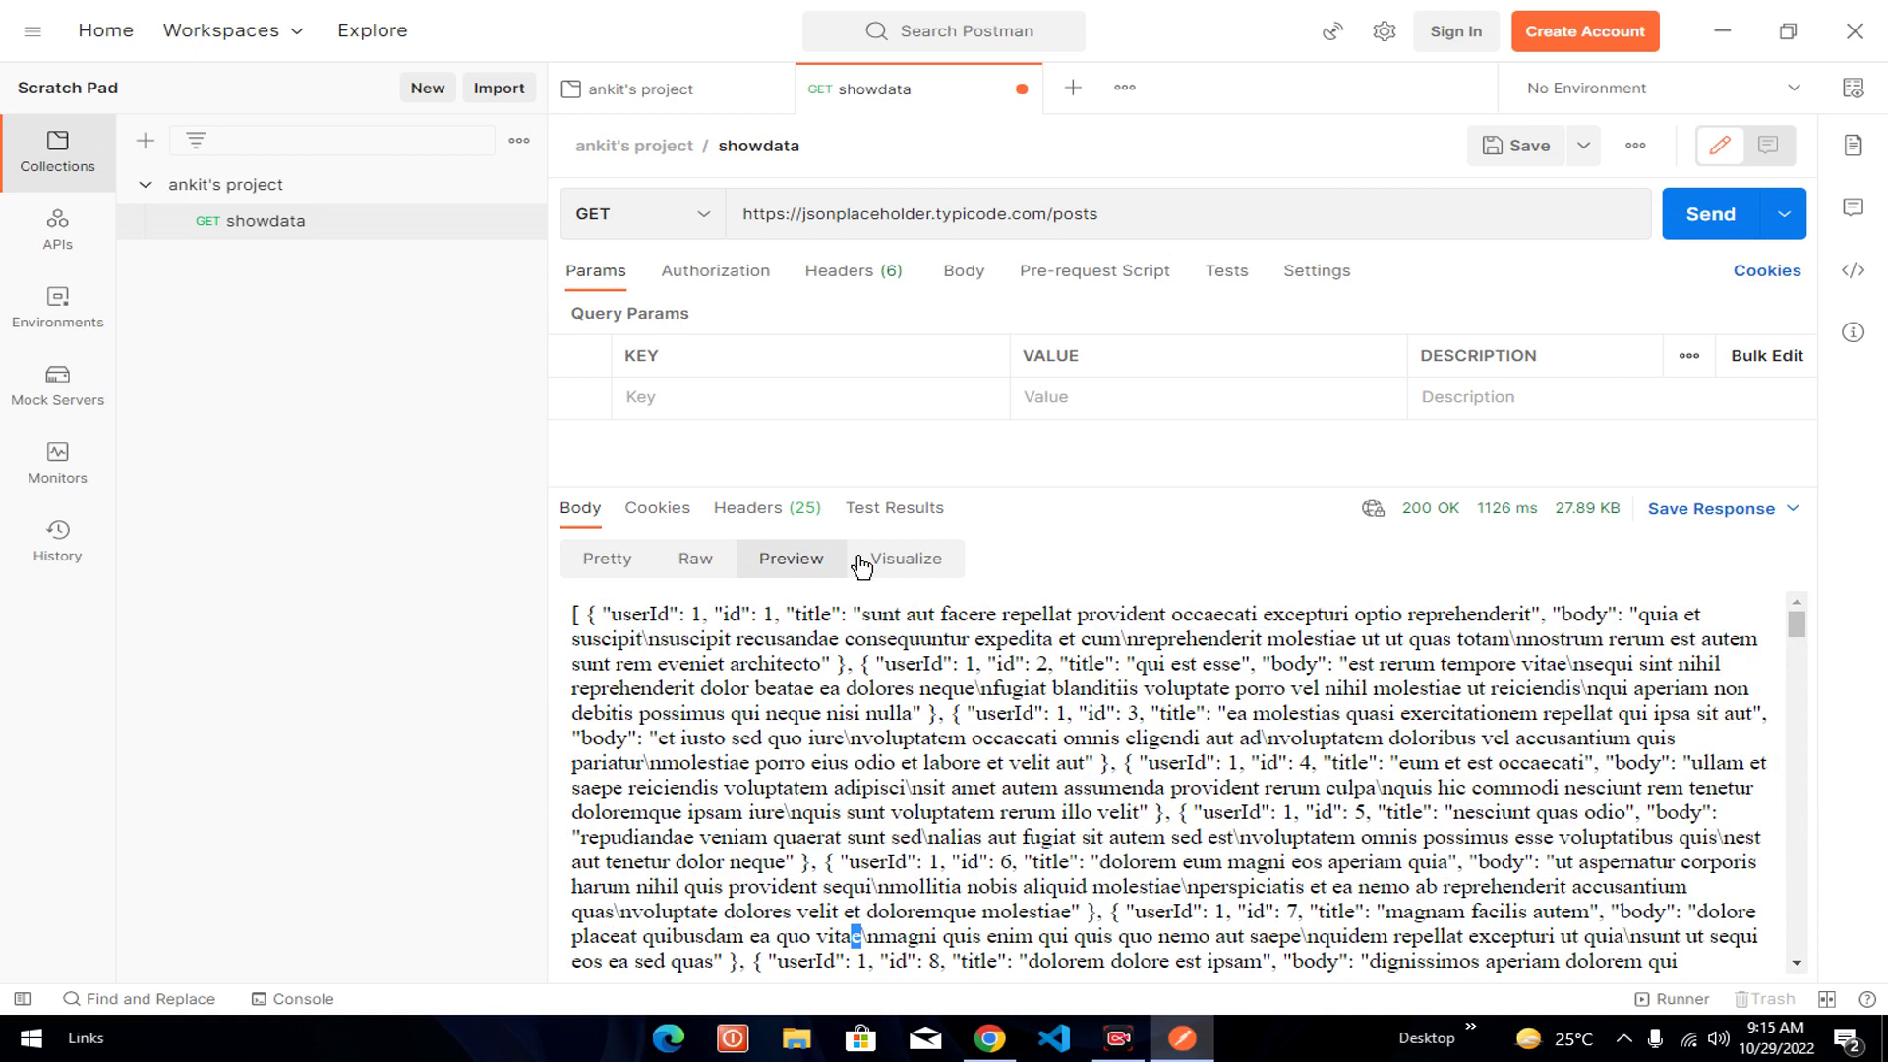
click(905, 559)
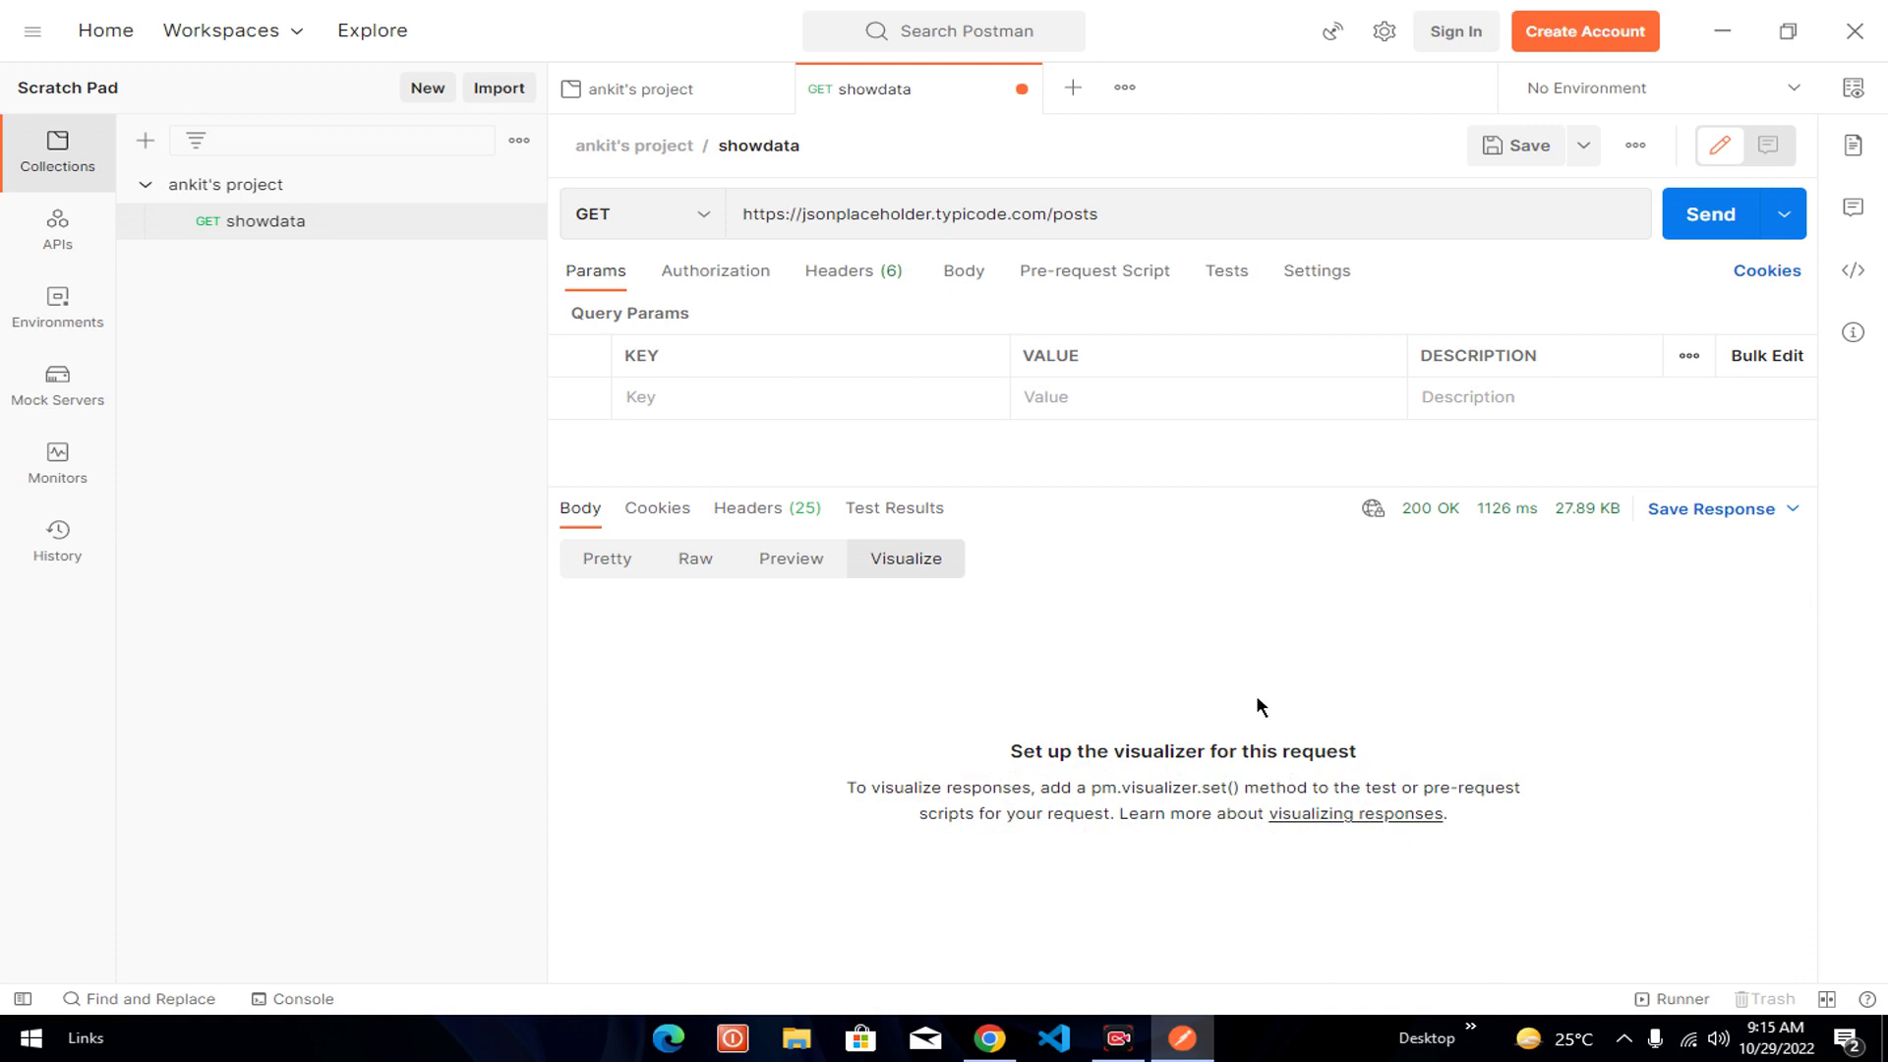
click(610, 564)
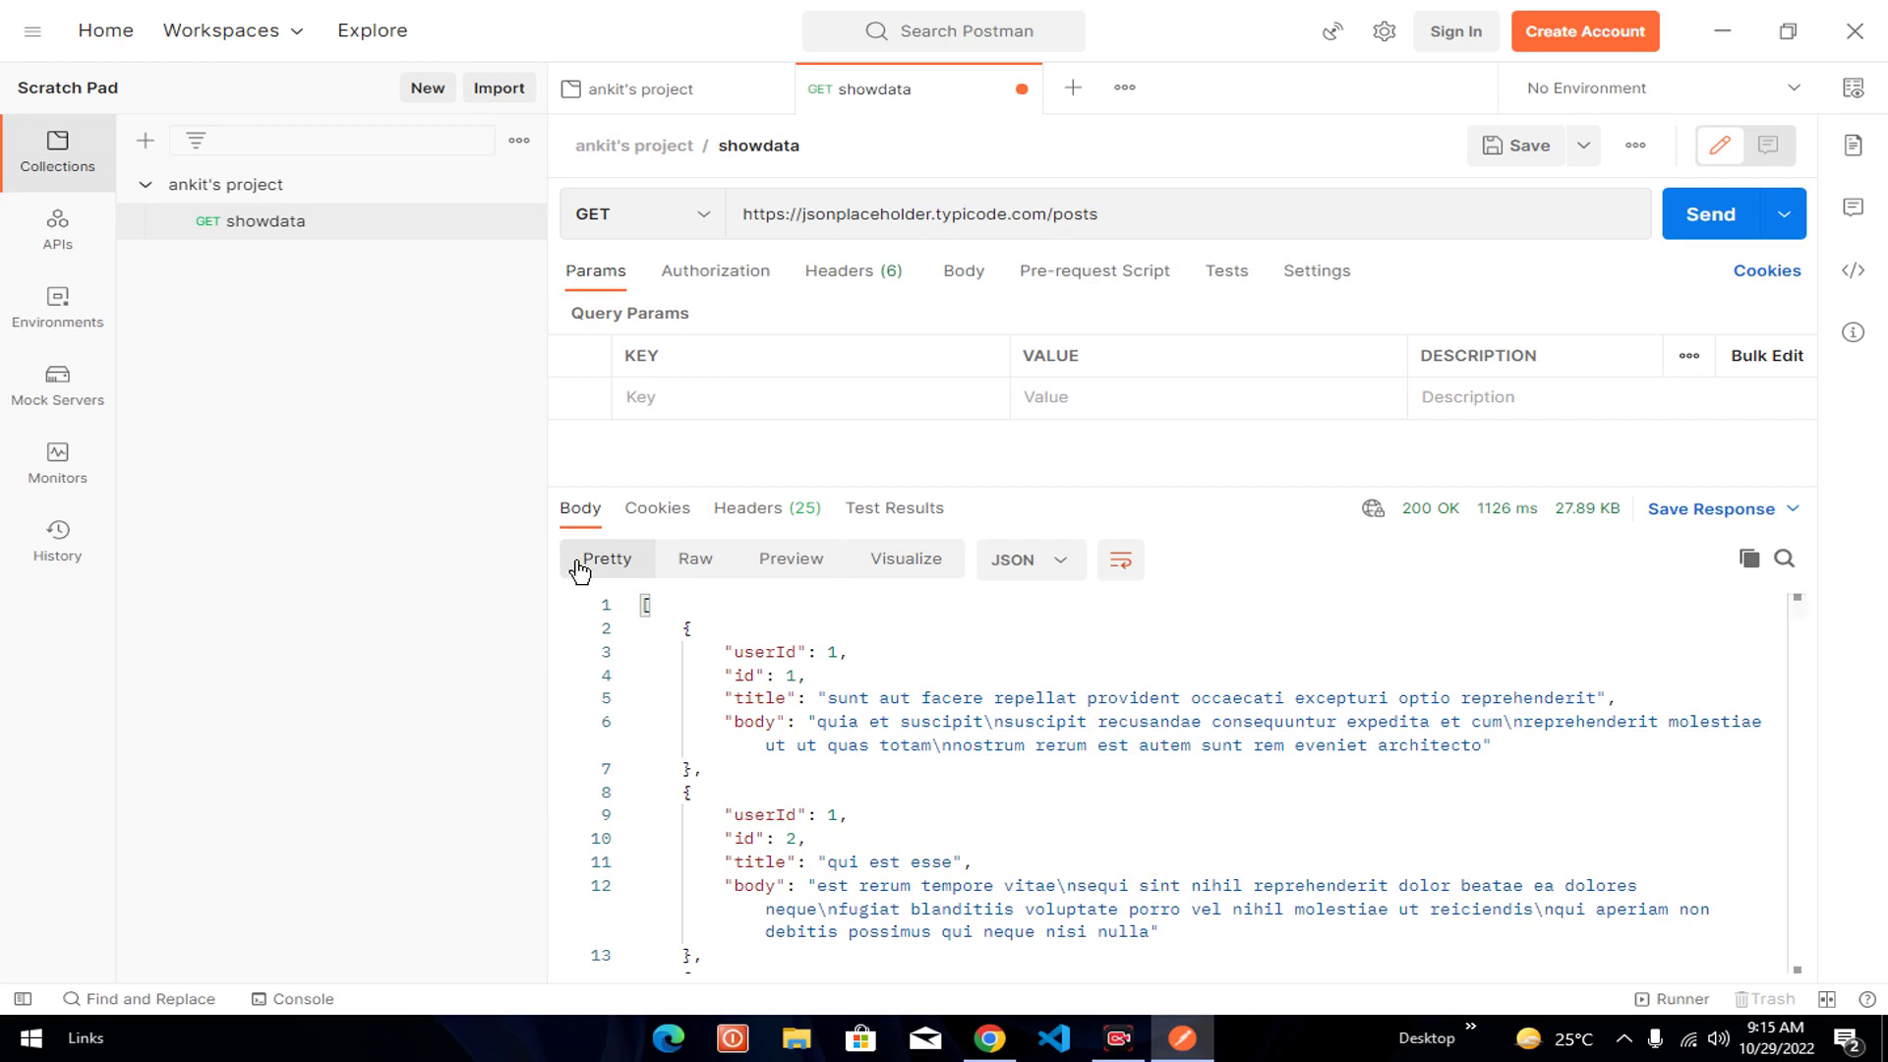
click(1044, 558)
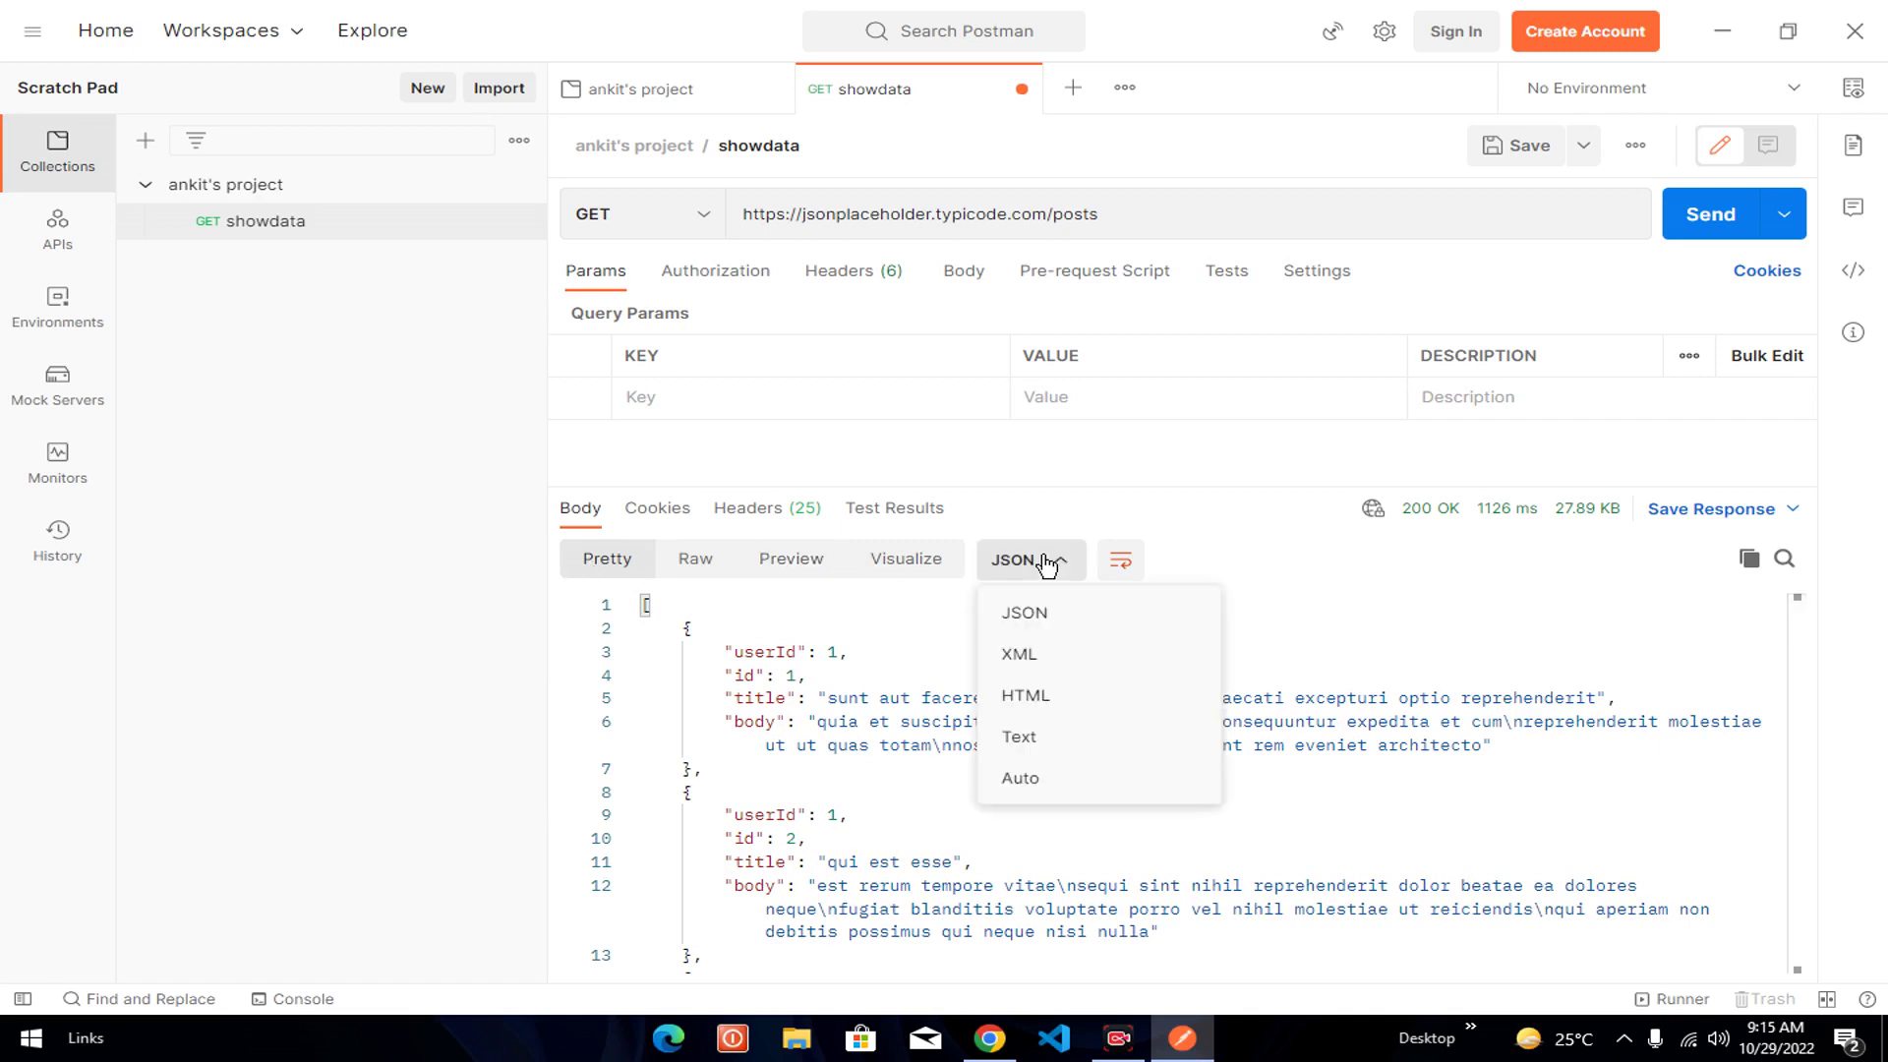
click(1016, 612)
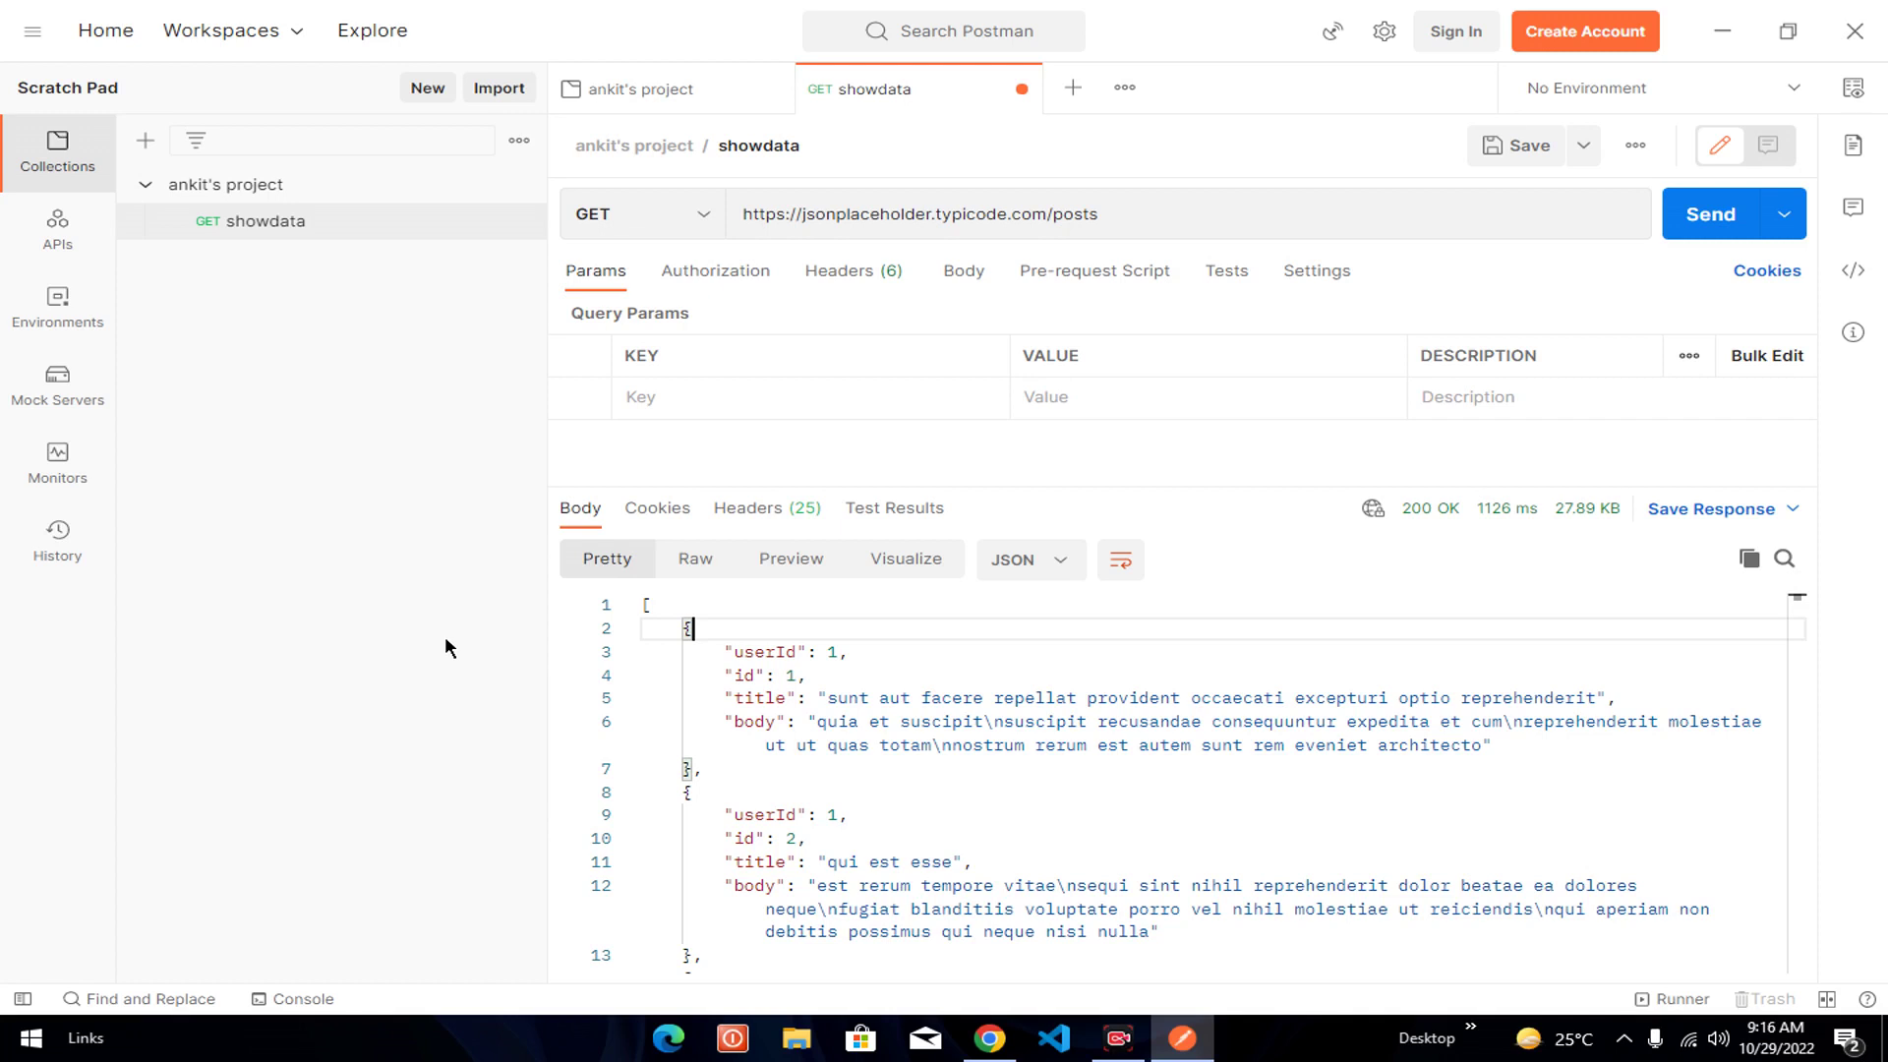
- Examine the individual post objects in the JSON response body alongside the showdata request URL
key(Left)
key(Left)
shift+click(806, 851)
drag(1100, 214, 751, 213)
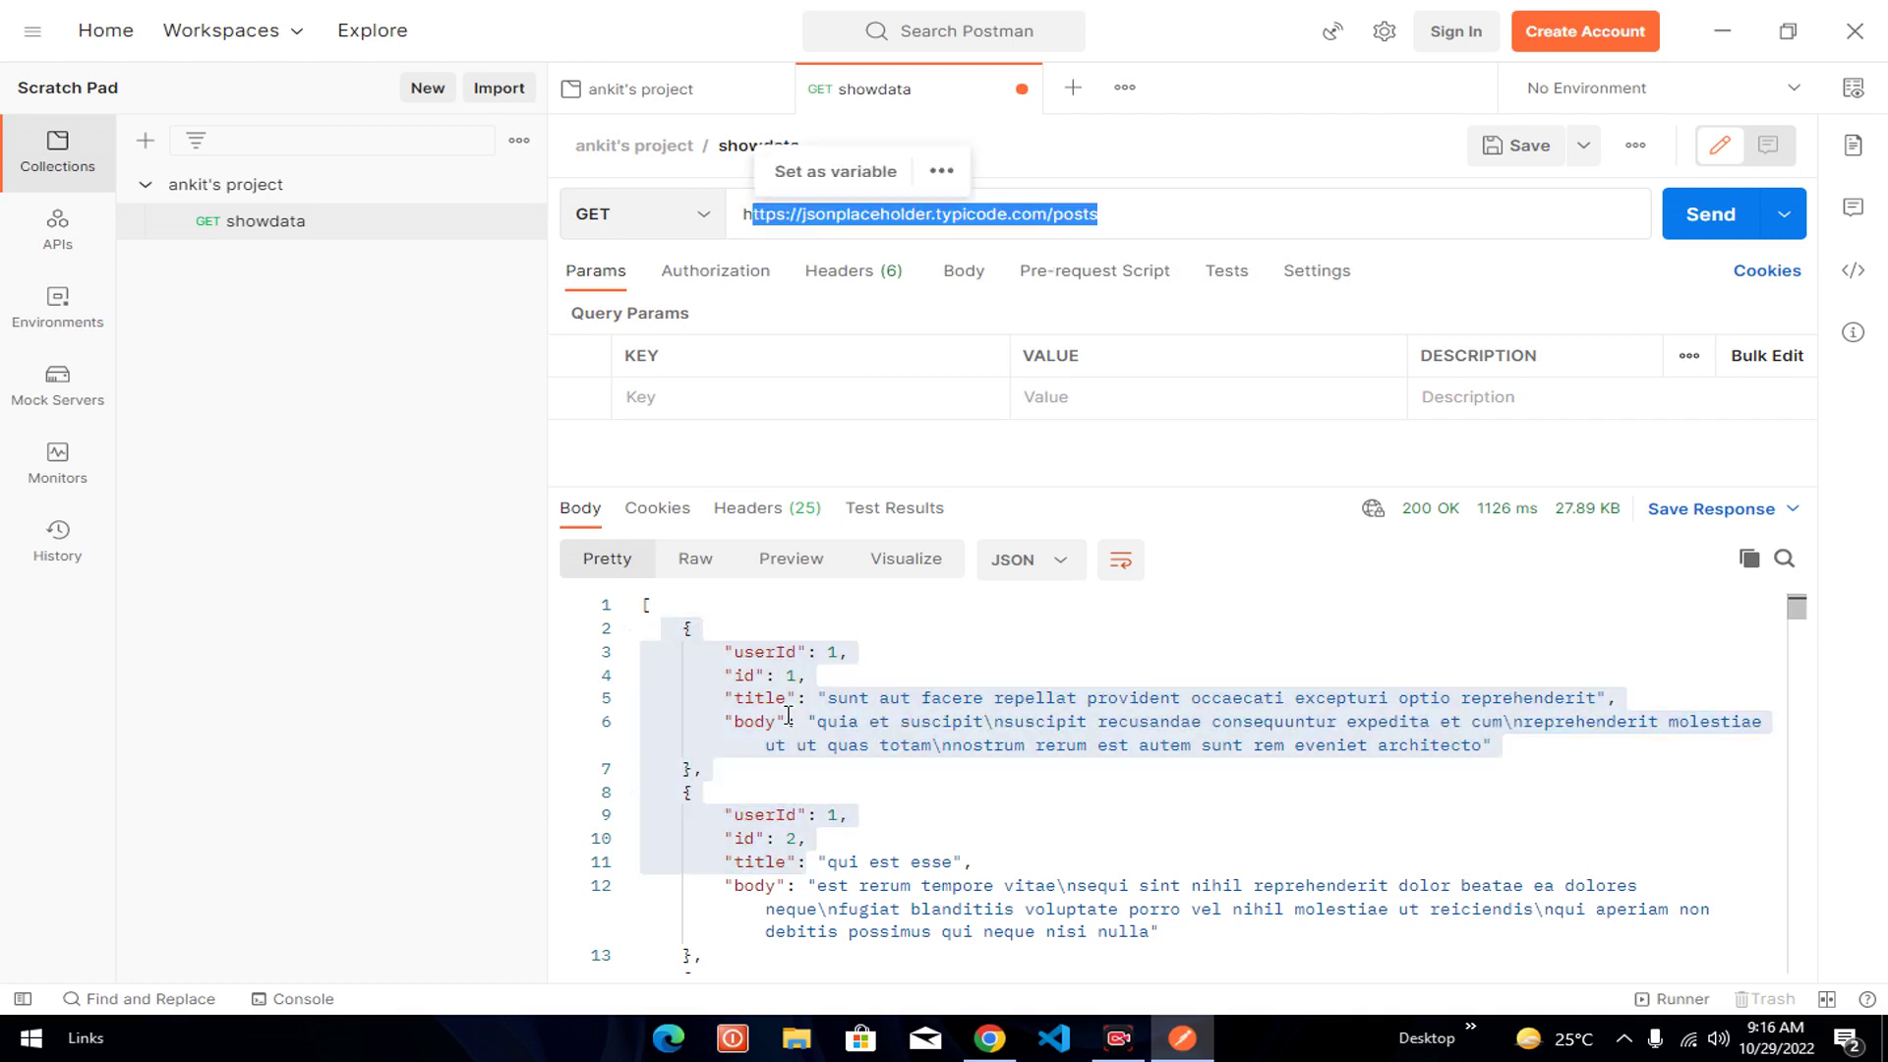
click(942, 859)
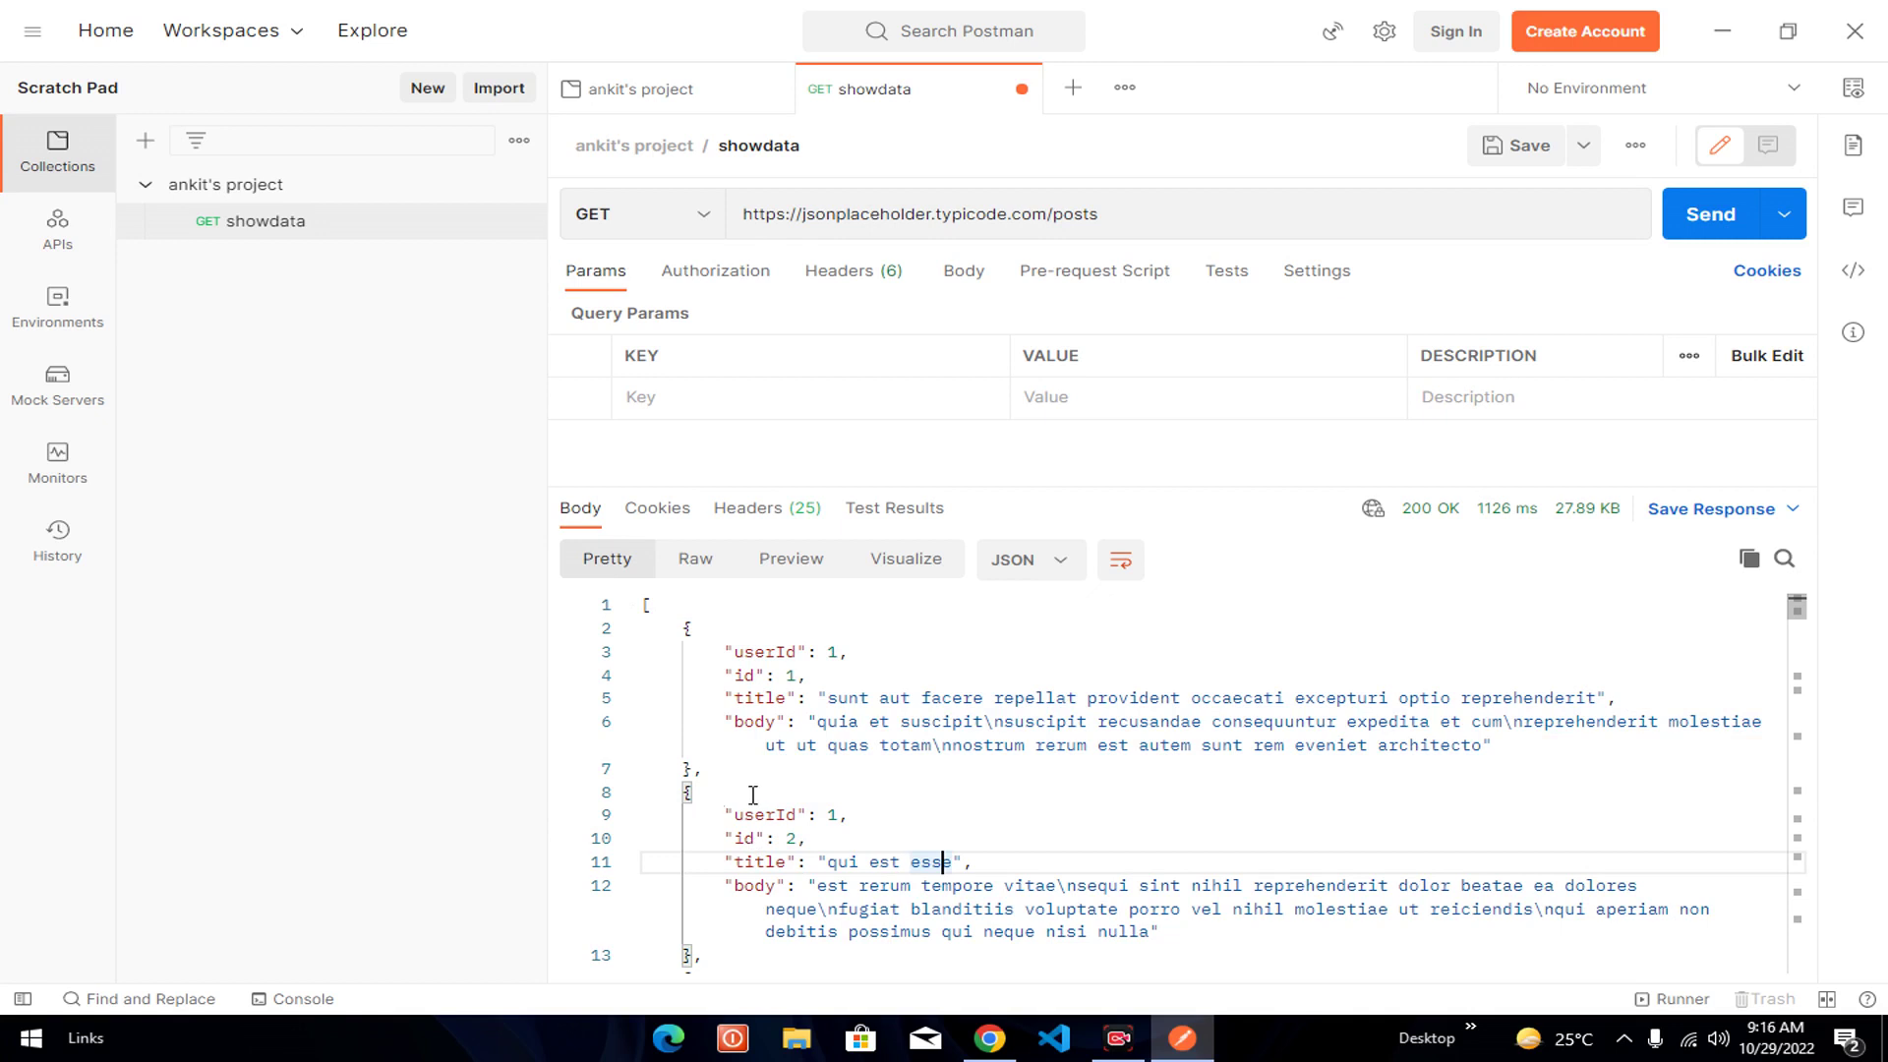
drag(681, 628, 718, 777)
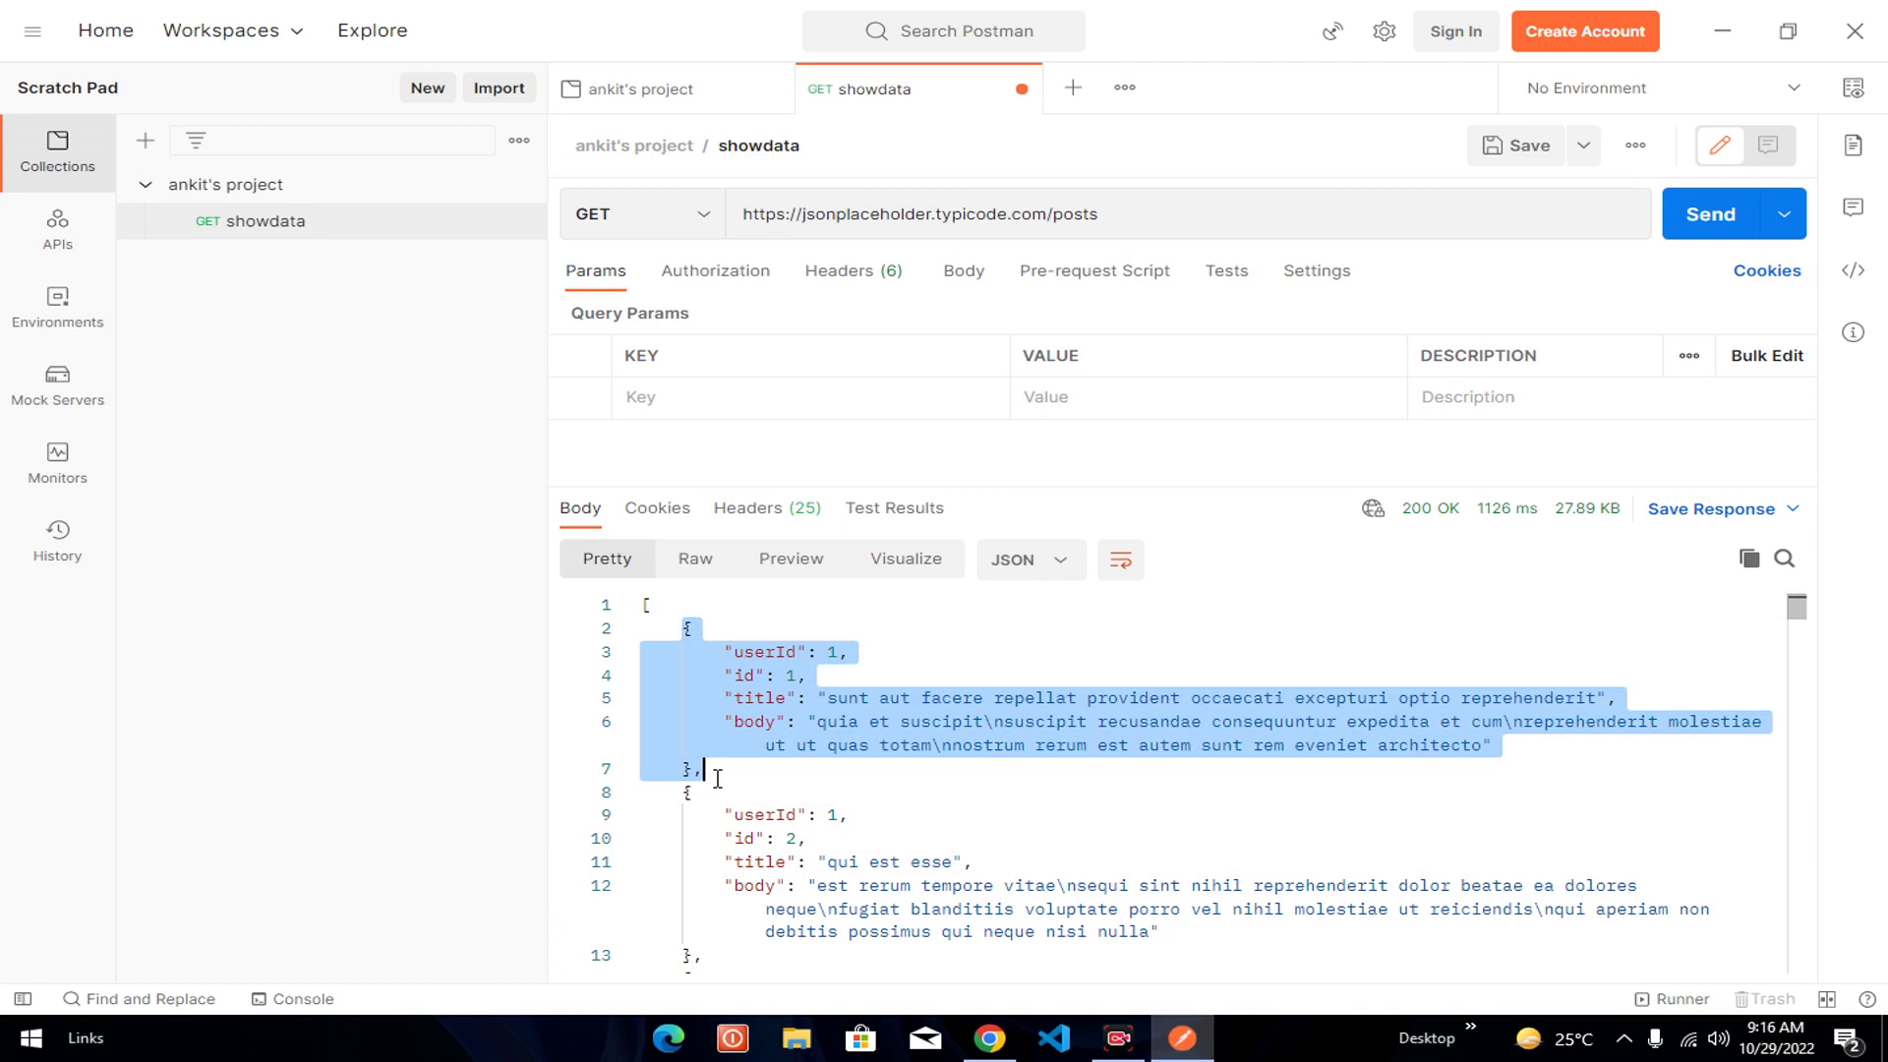
click(718, 777)
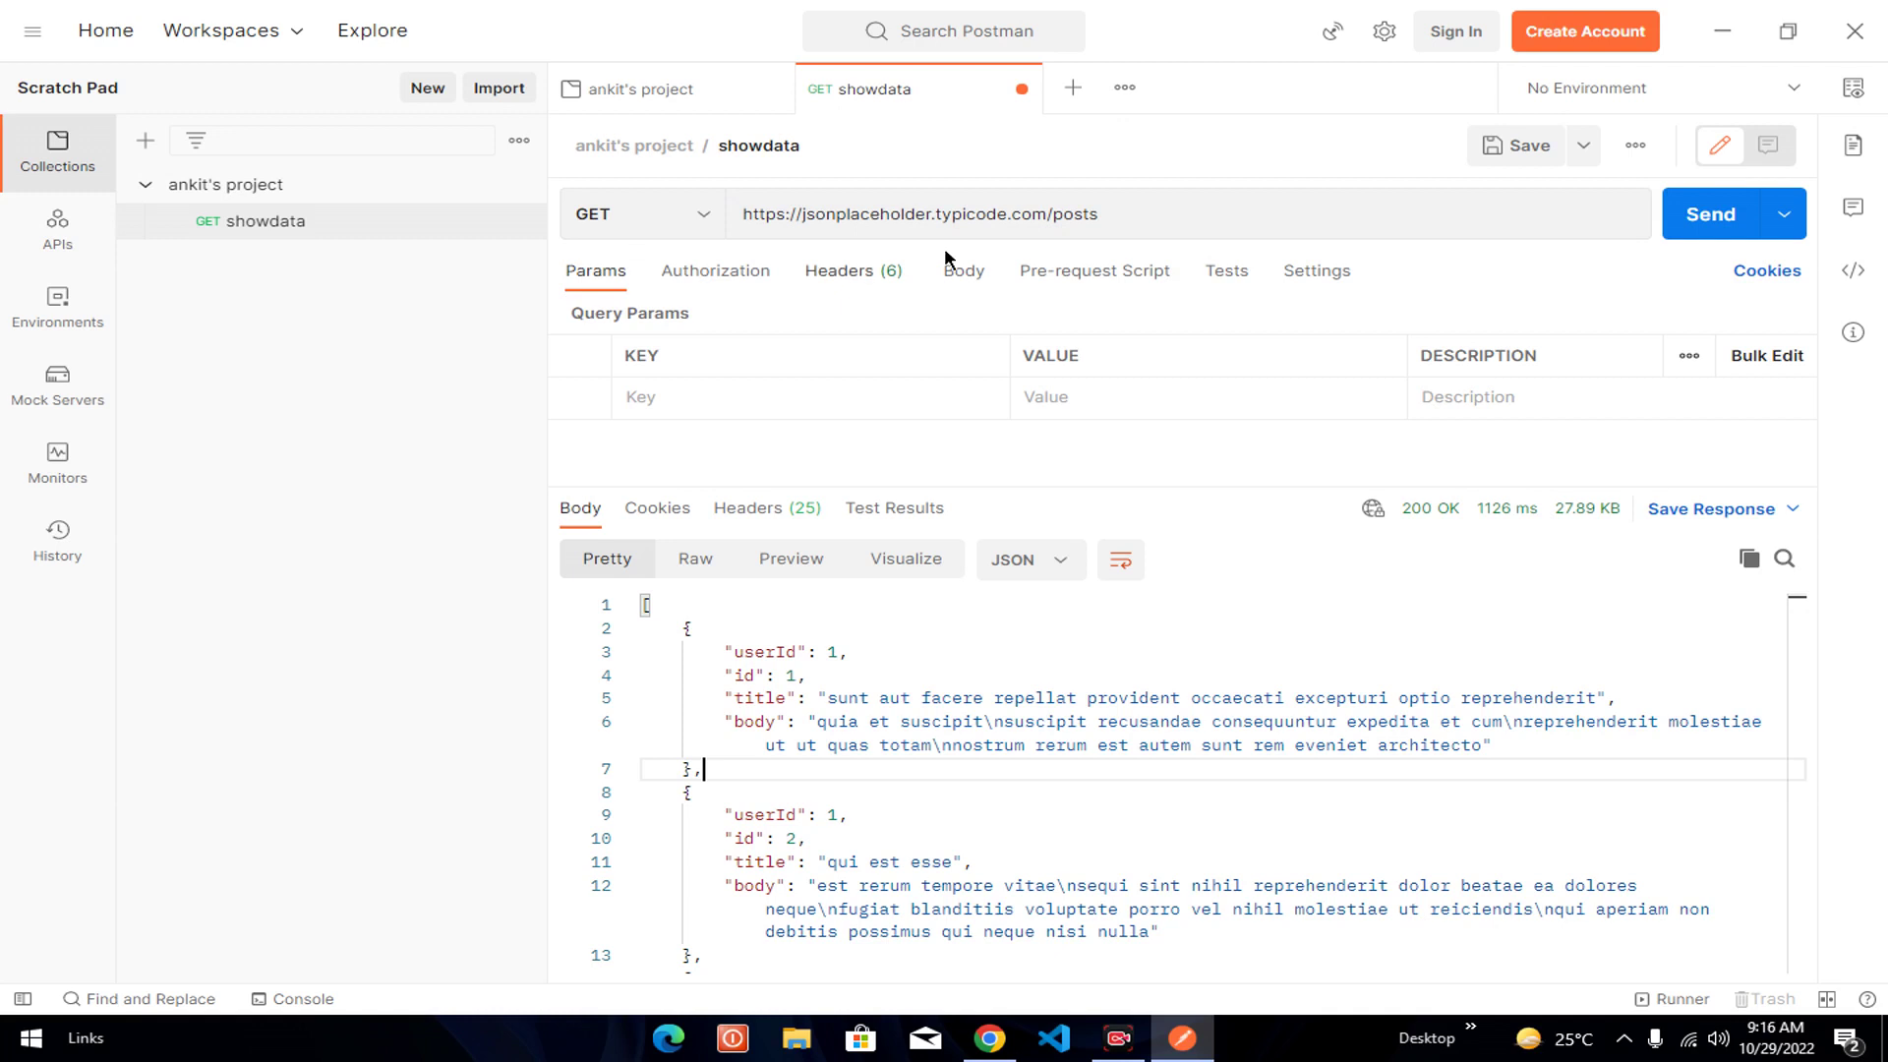
drag(1249, 211, 929, 267)
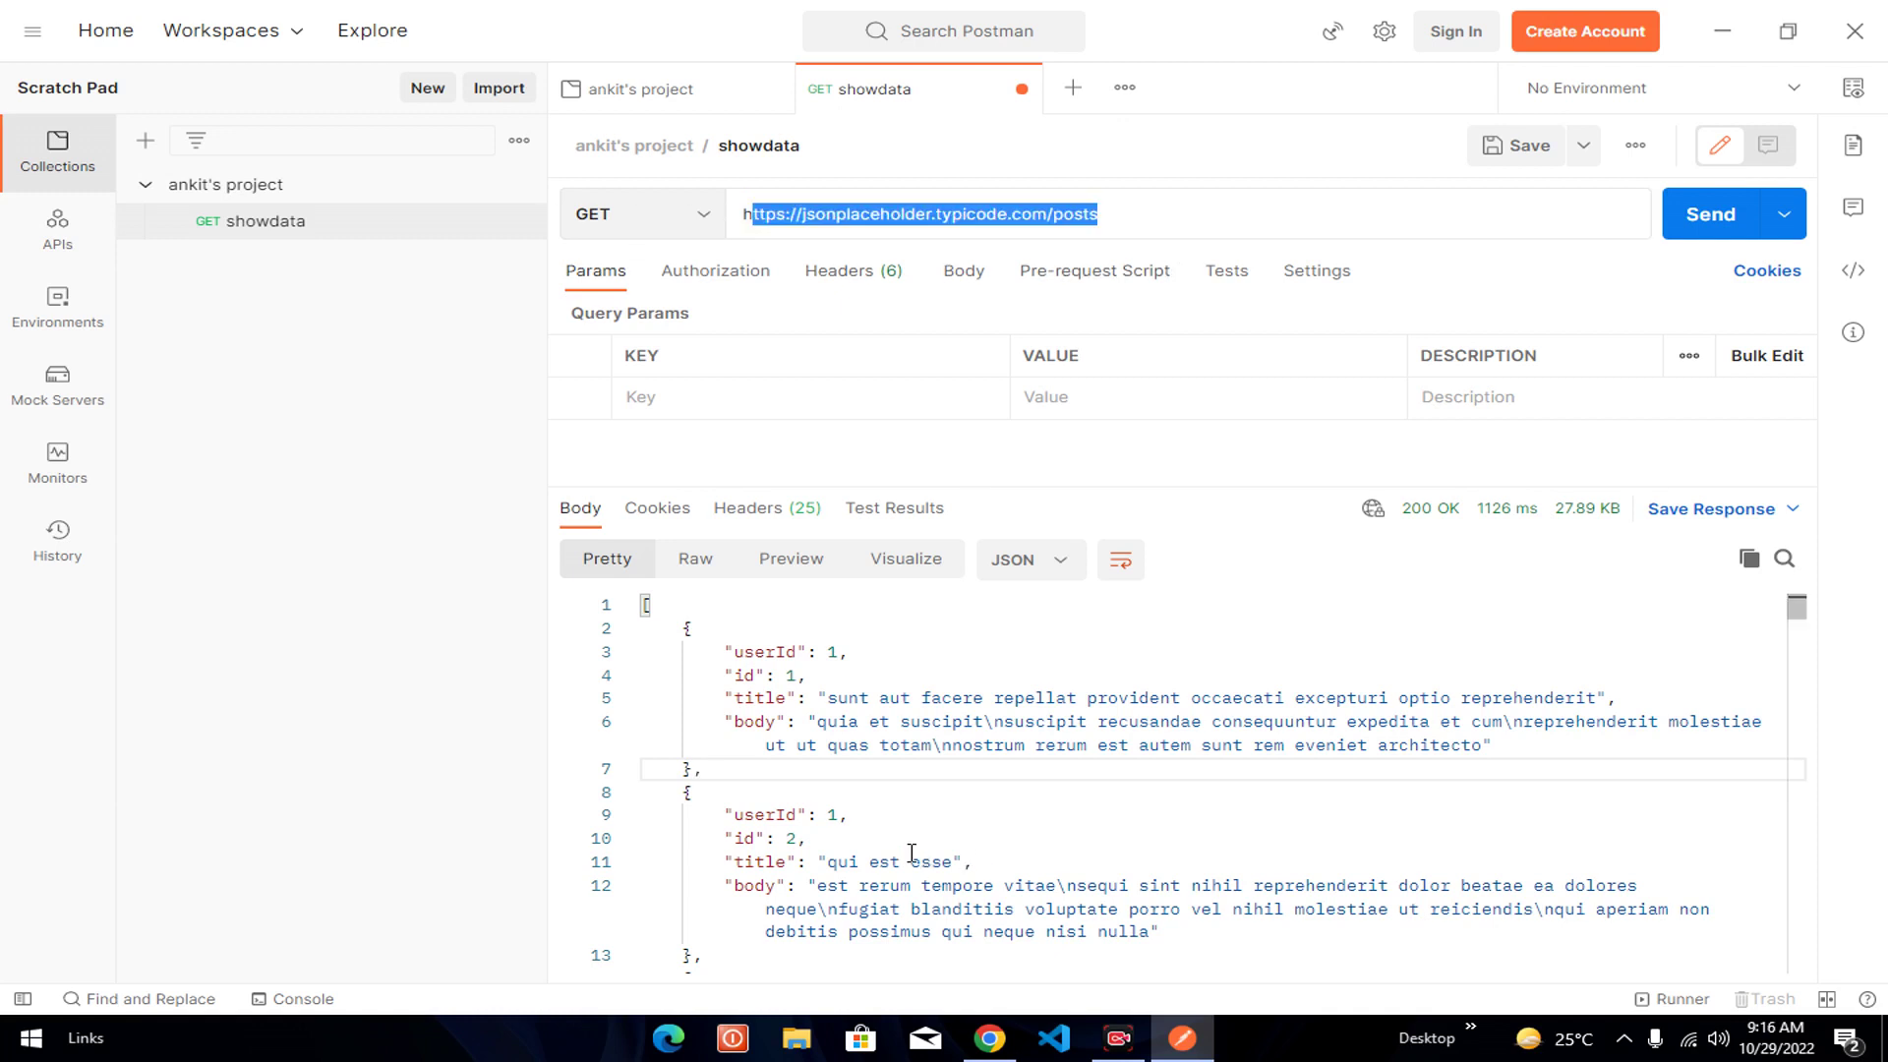
click(975, 831)
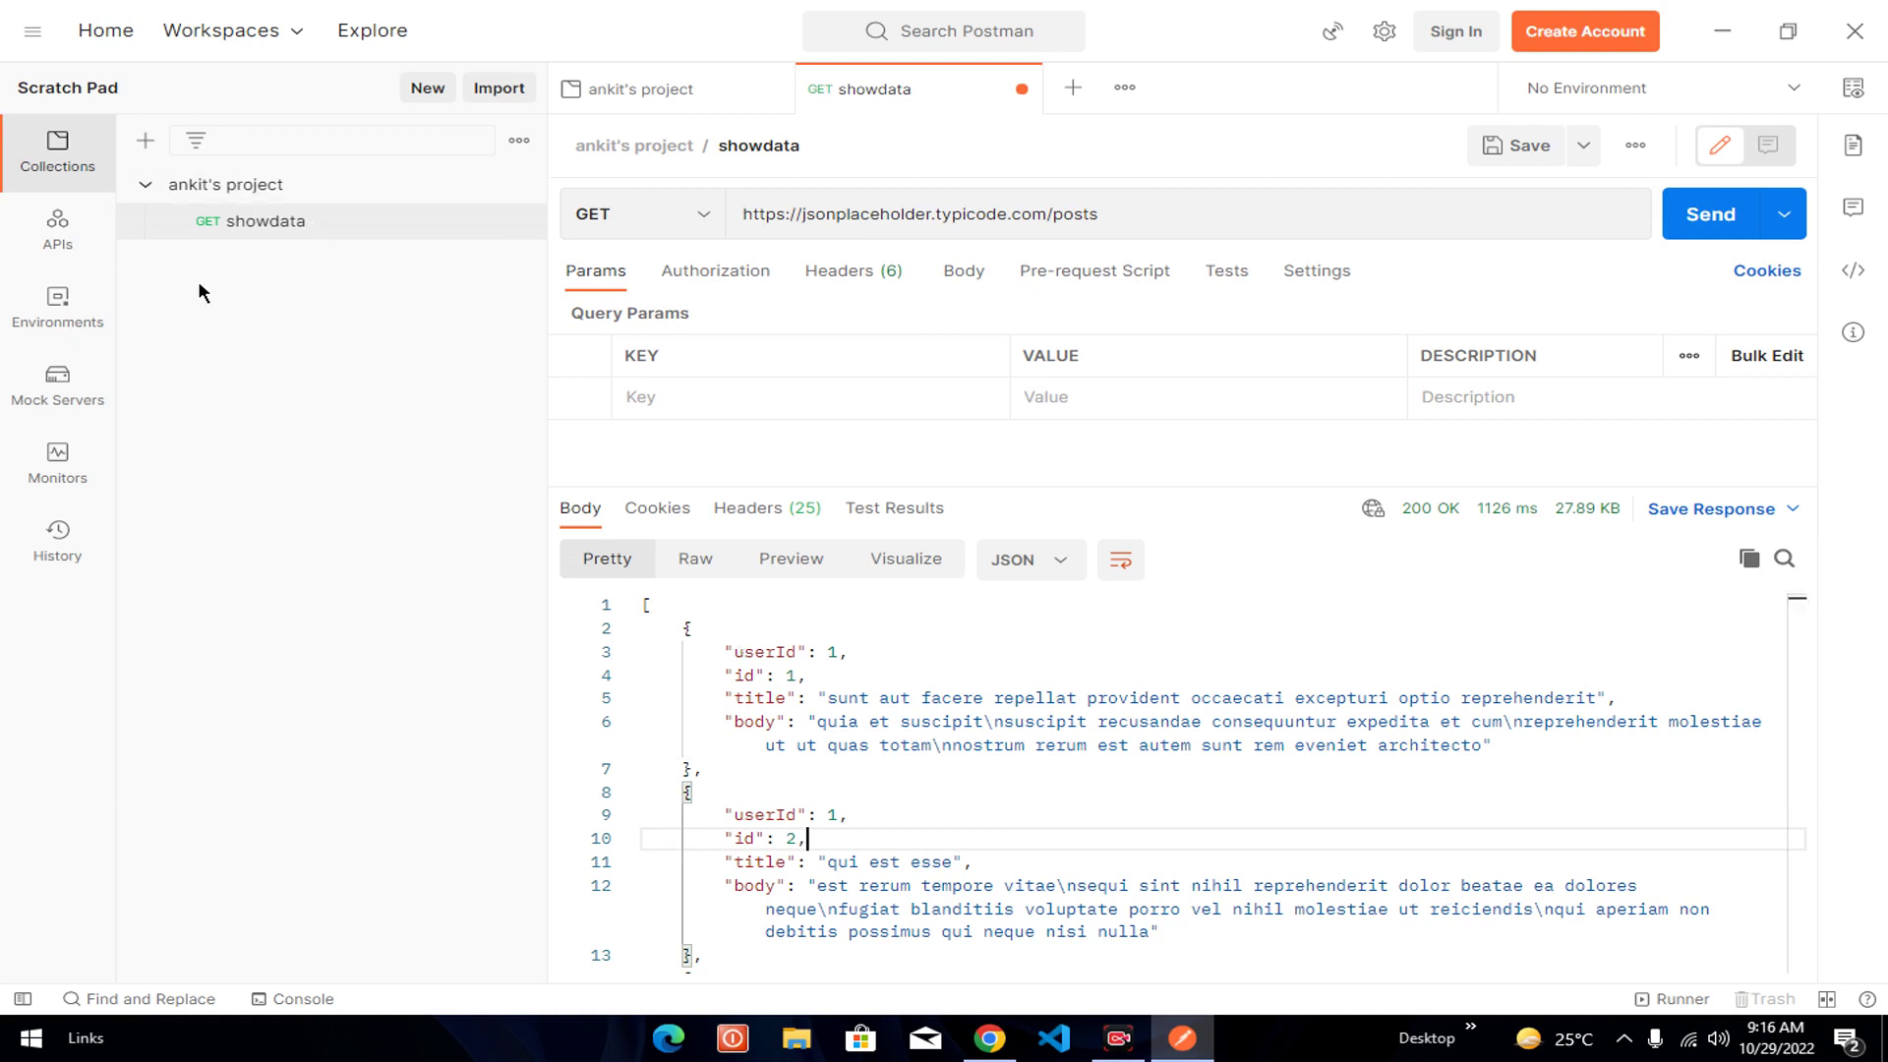
- Add a new request named "single show data" to the existing collection
right_click(229, 188)
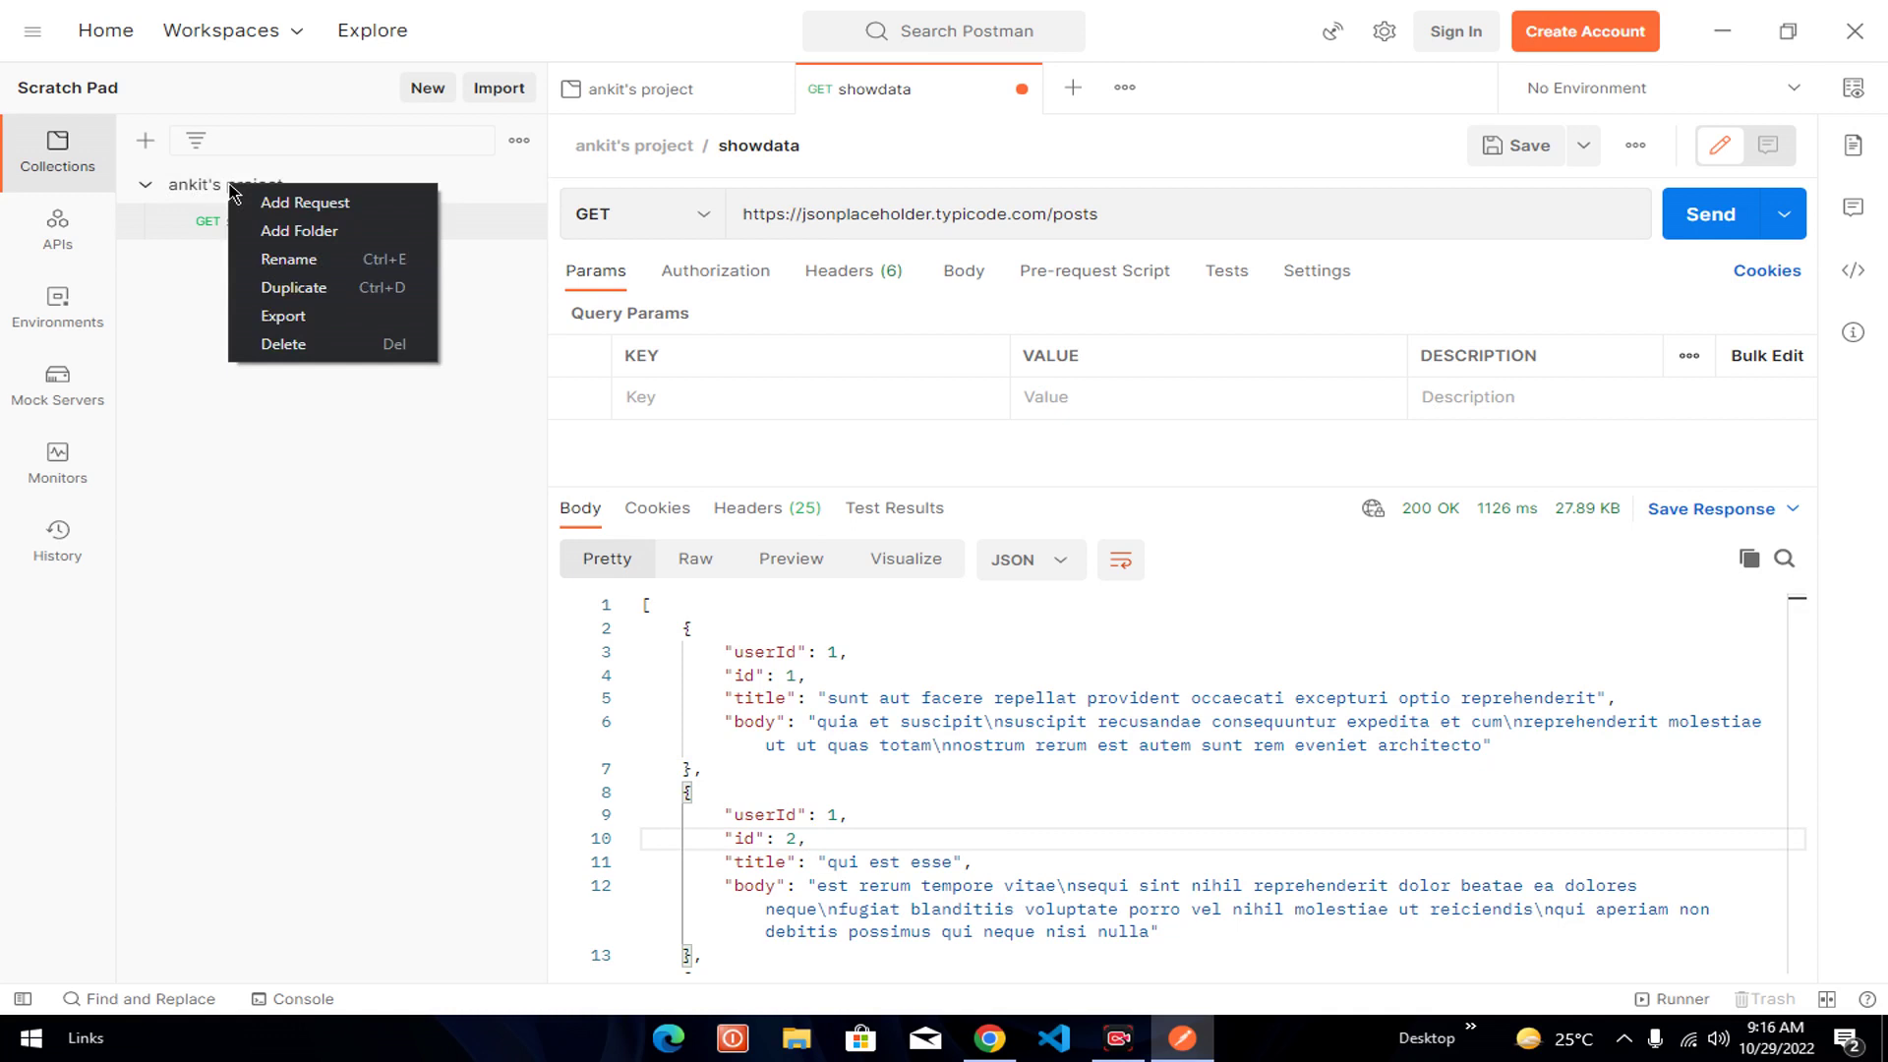
click(331, 210)
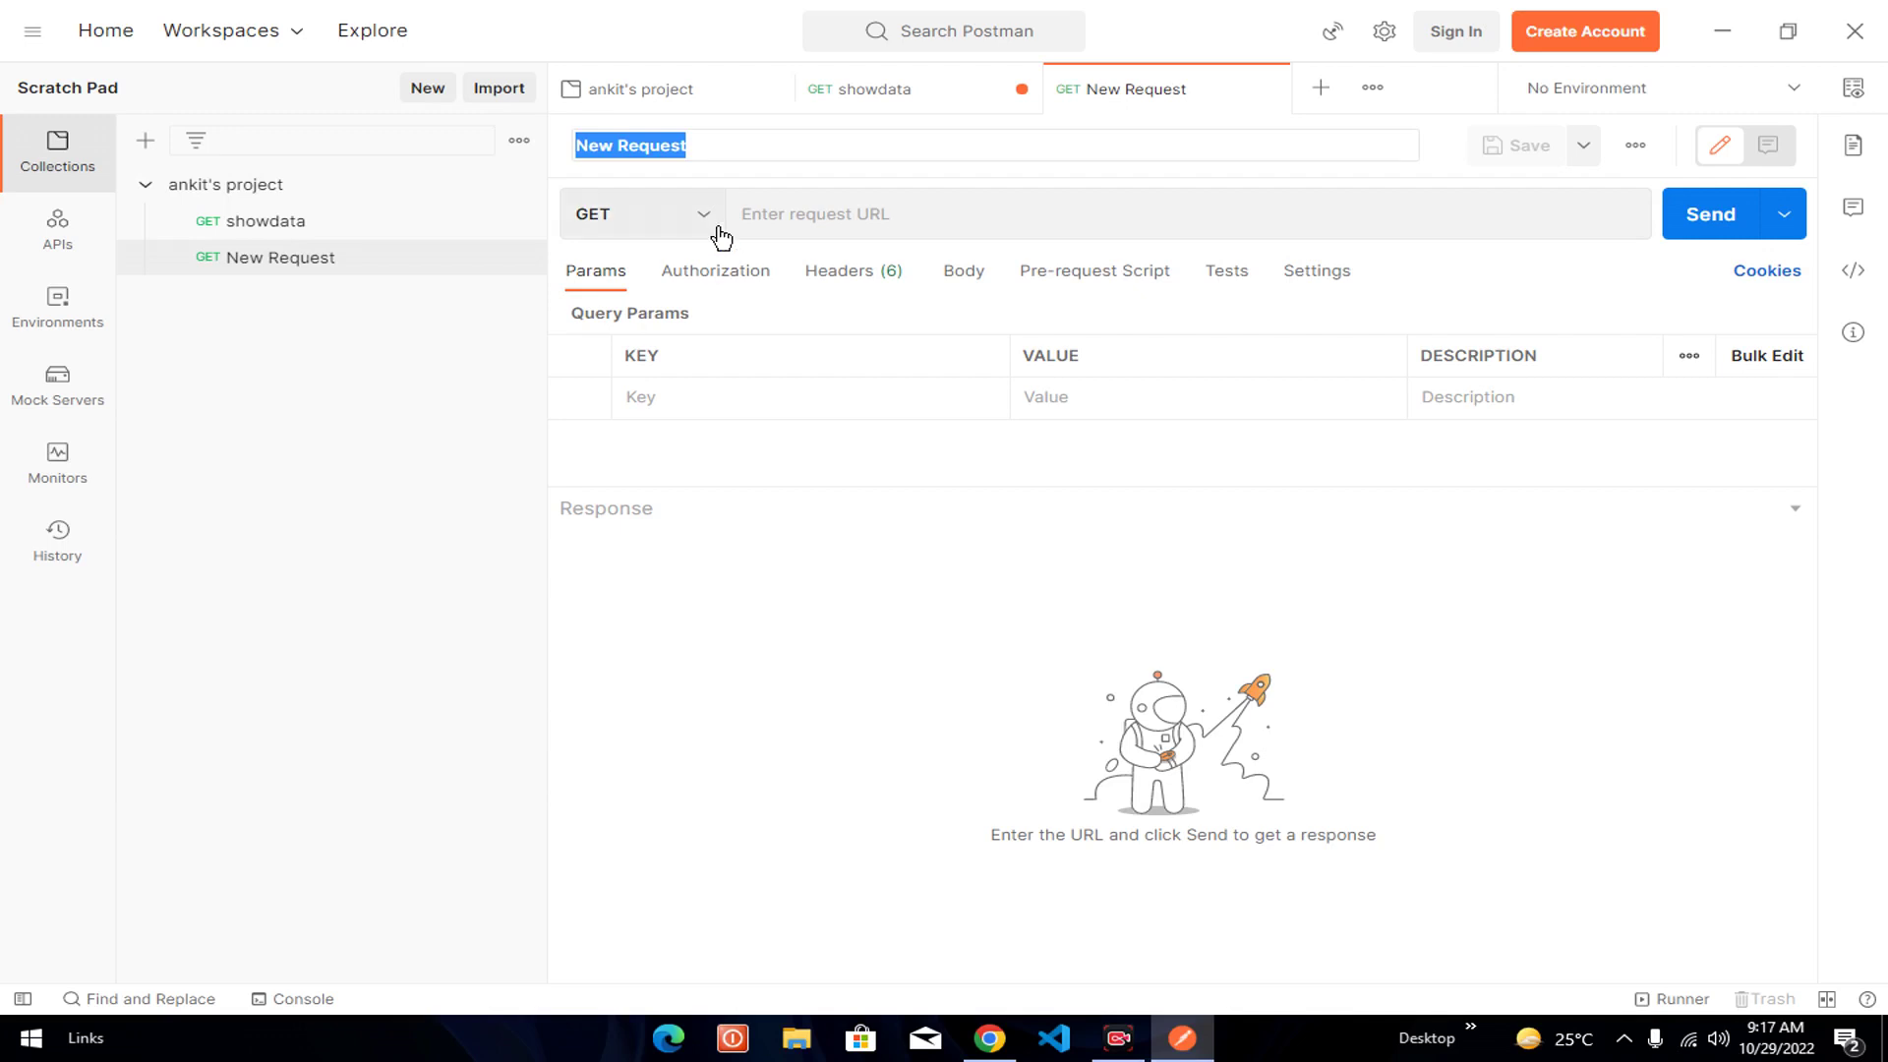
key(BackSpace)
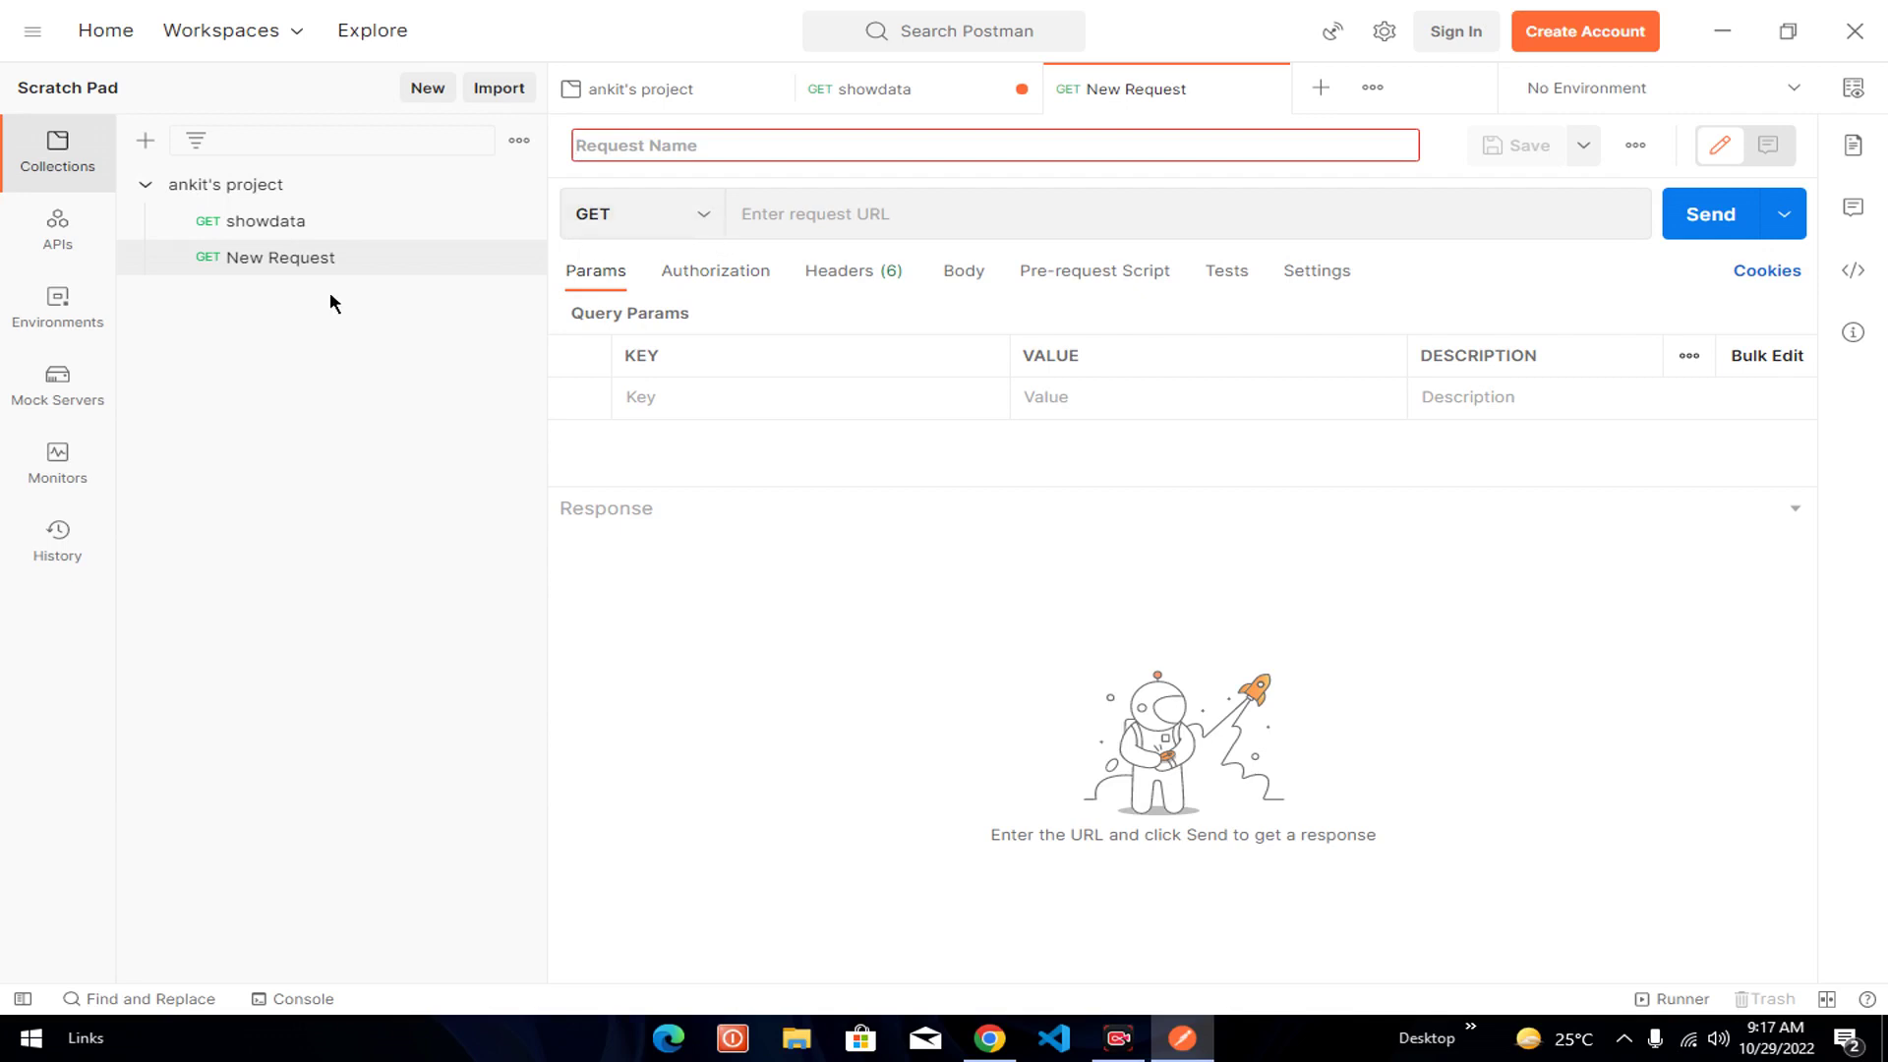
text(sin)
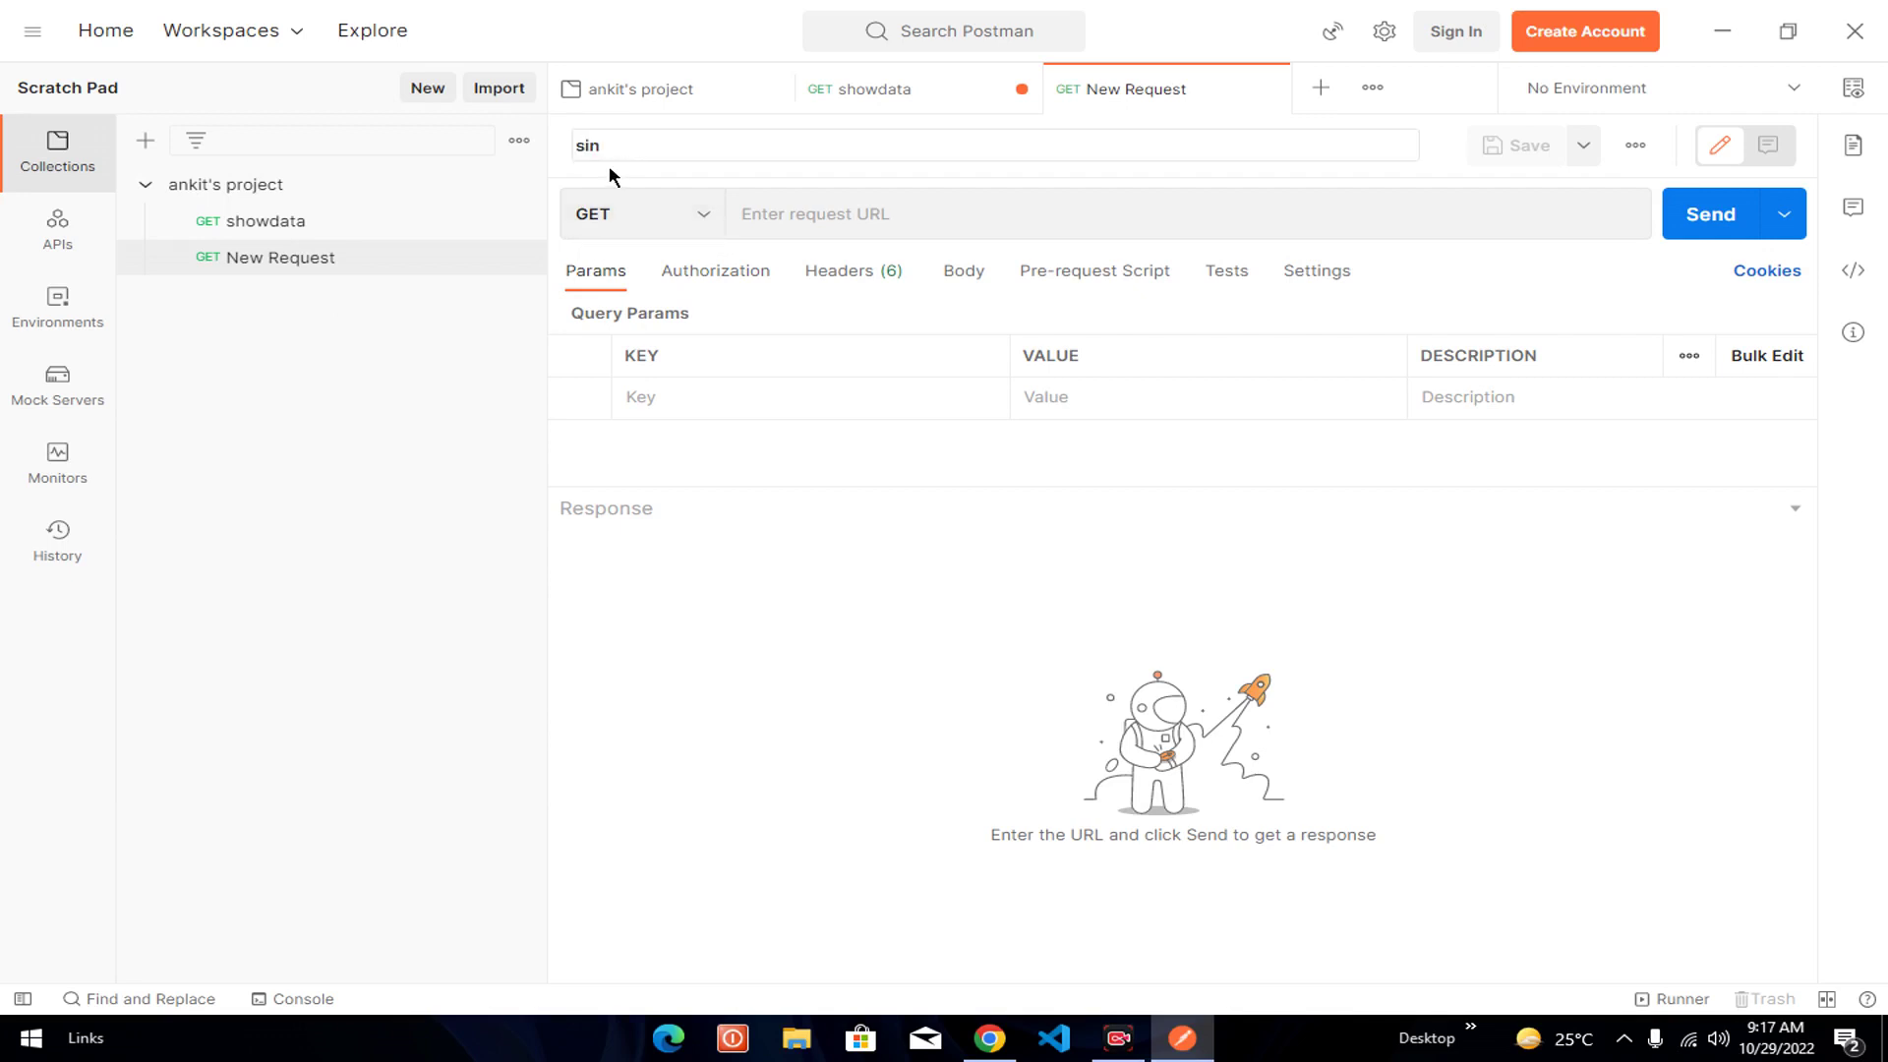
text(gle show data)
key(Return)
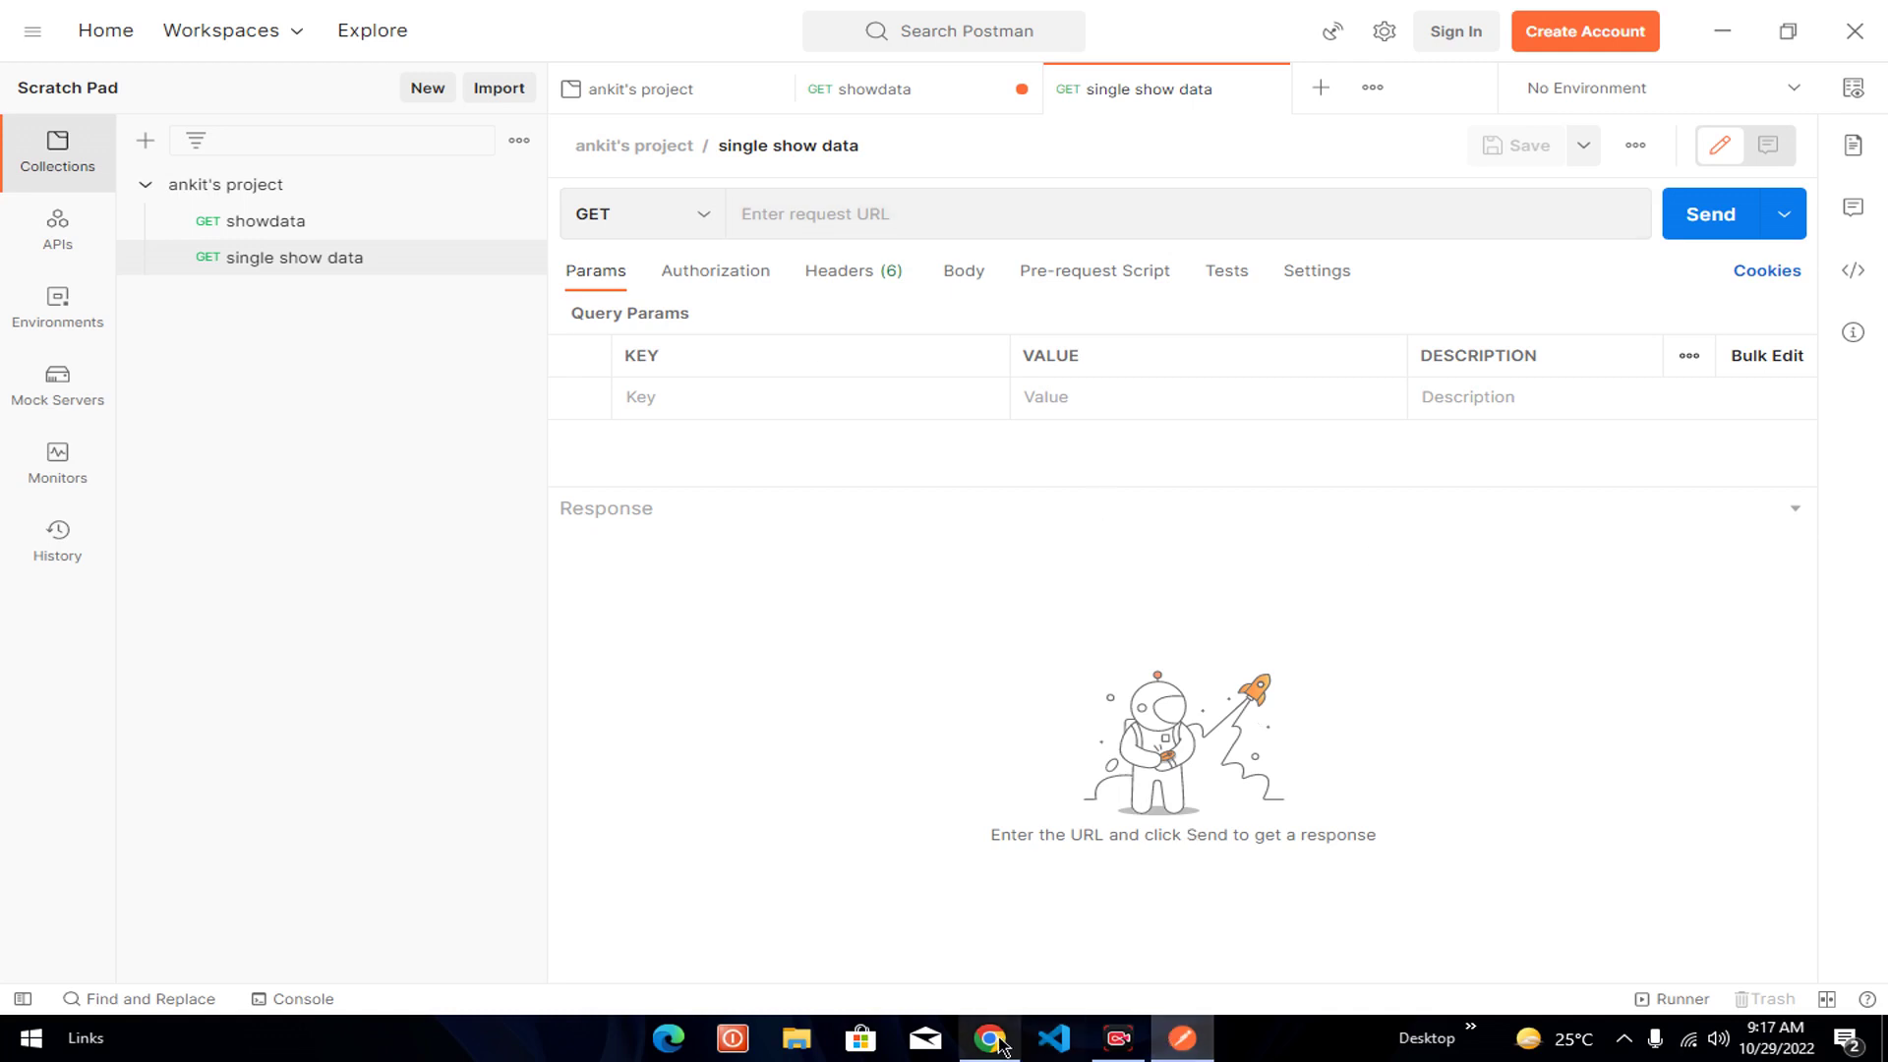
- Check the routes for single posts on the JSONPlaceholder page in Chrome, and return to Postman
mouse_move(1000, 1045)
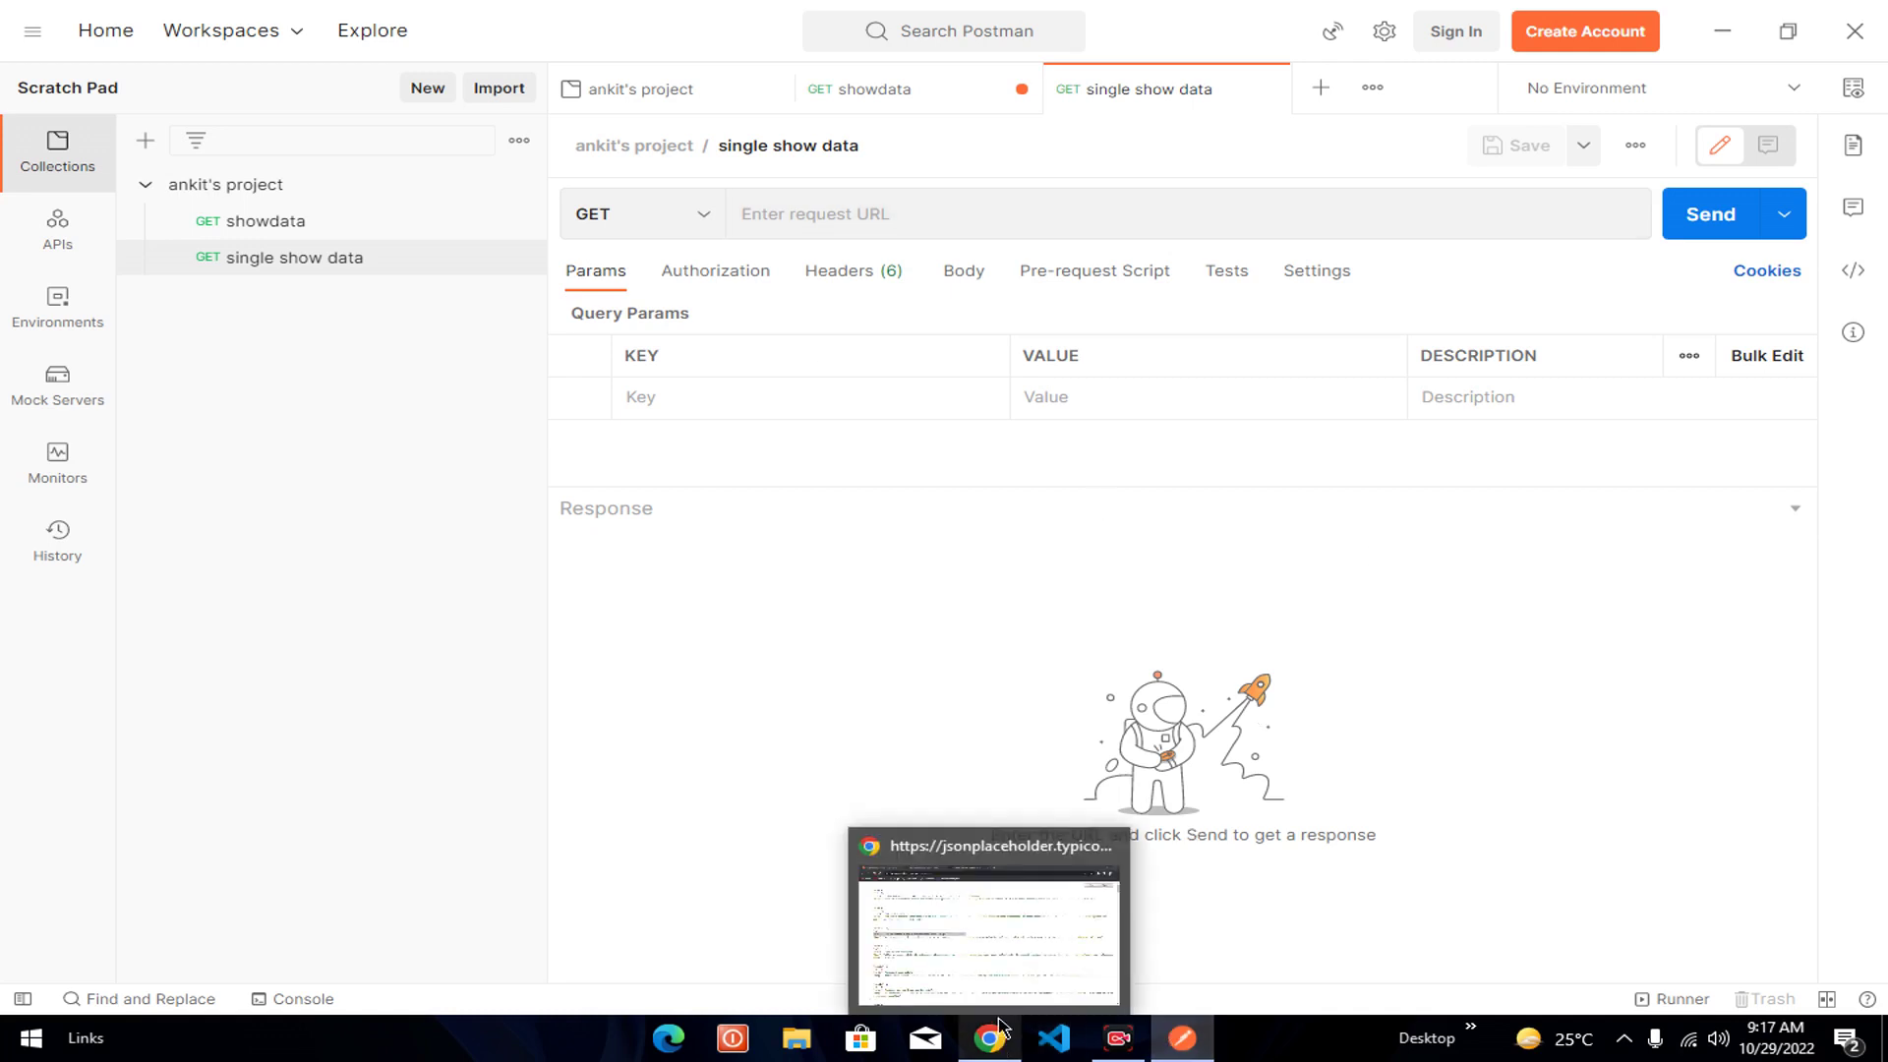
click(988, 934)
click(167, 19)
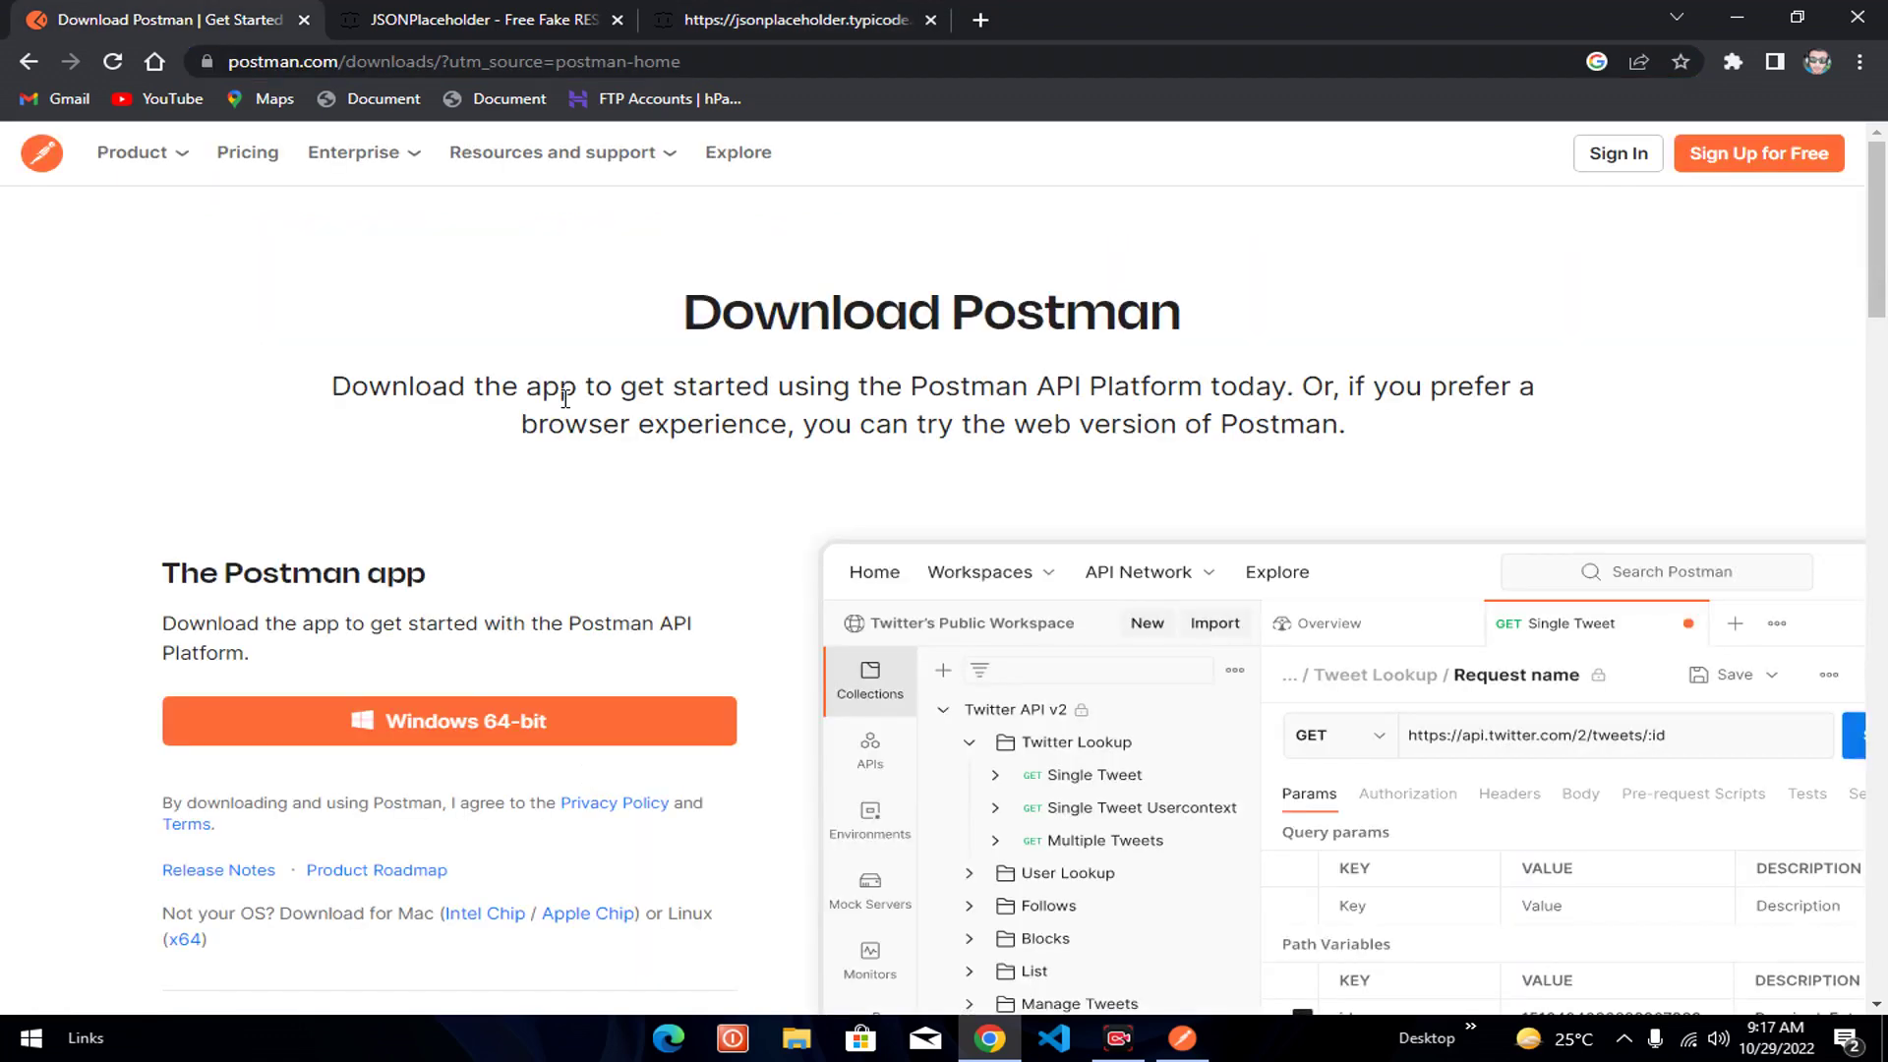
key(ctrl+Tab)
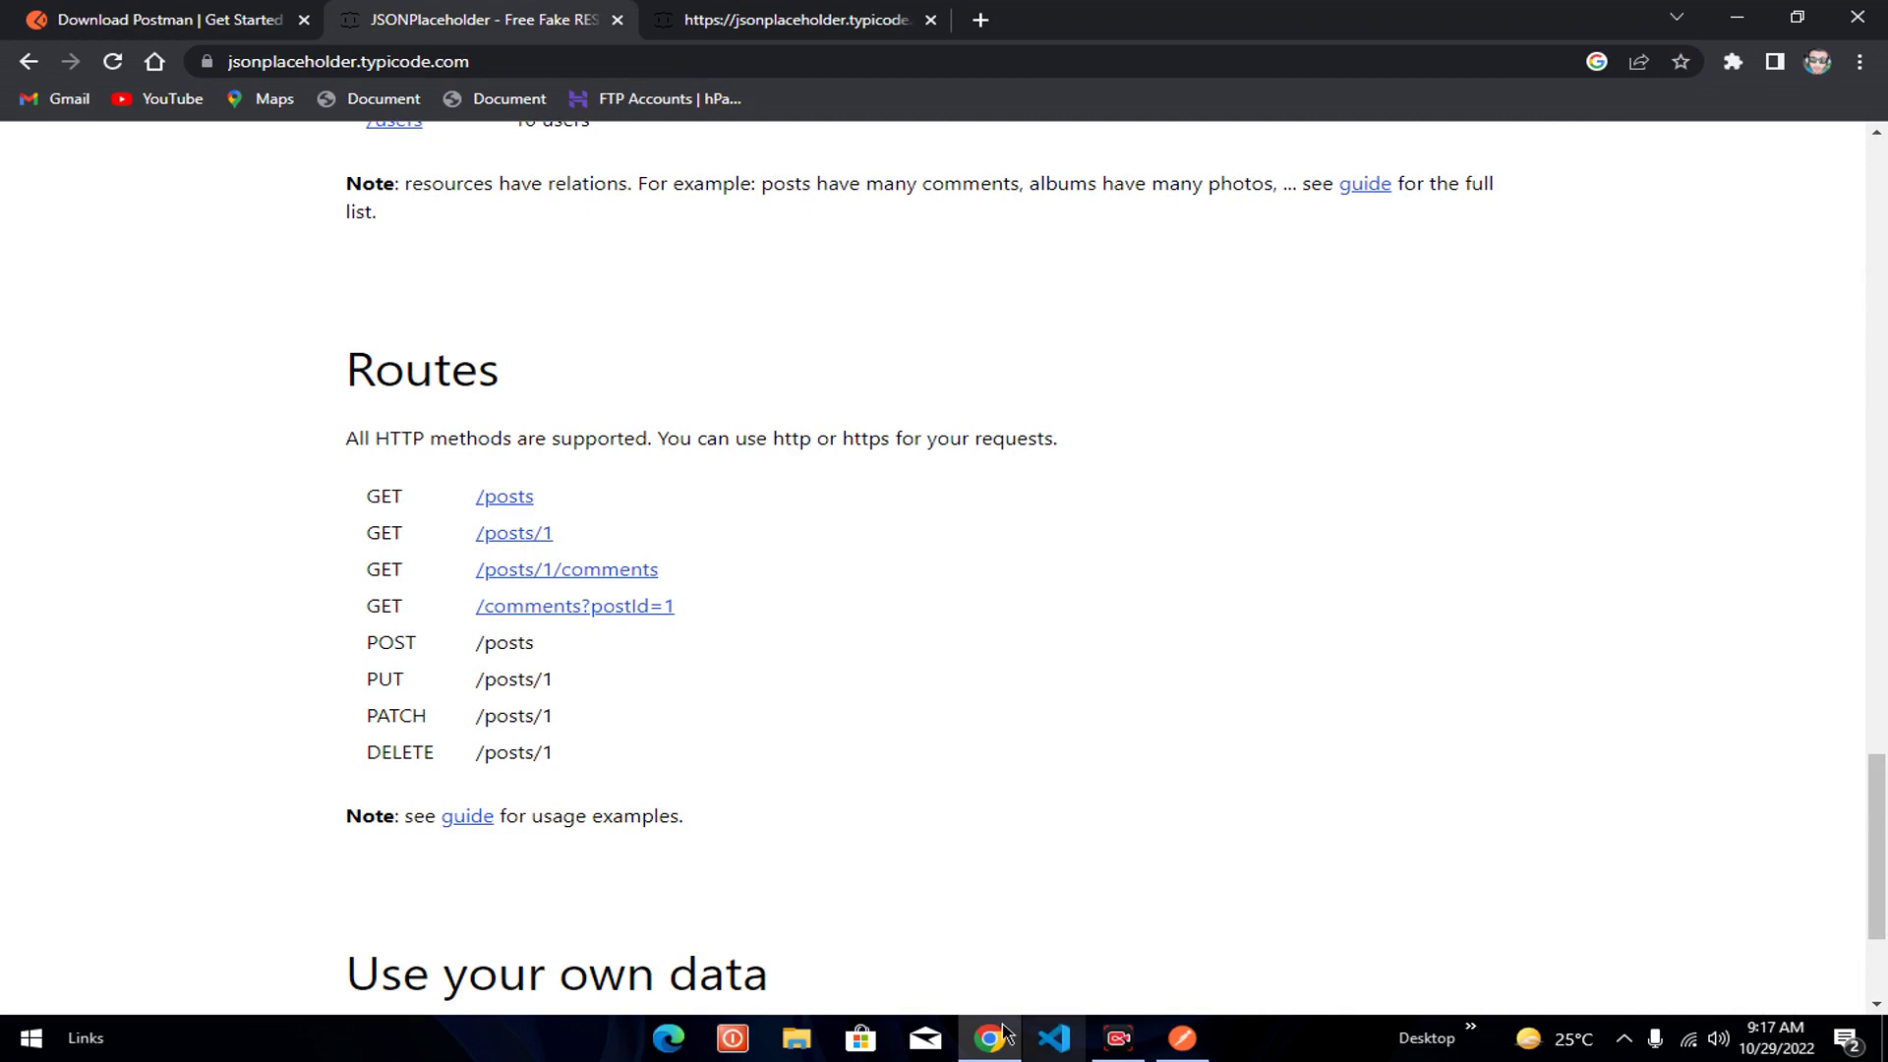
click(1182, 1038)
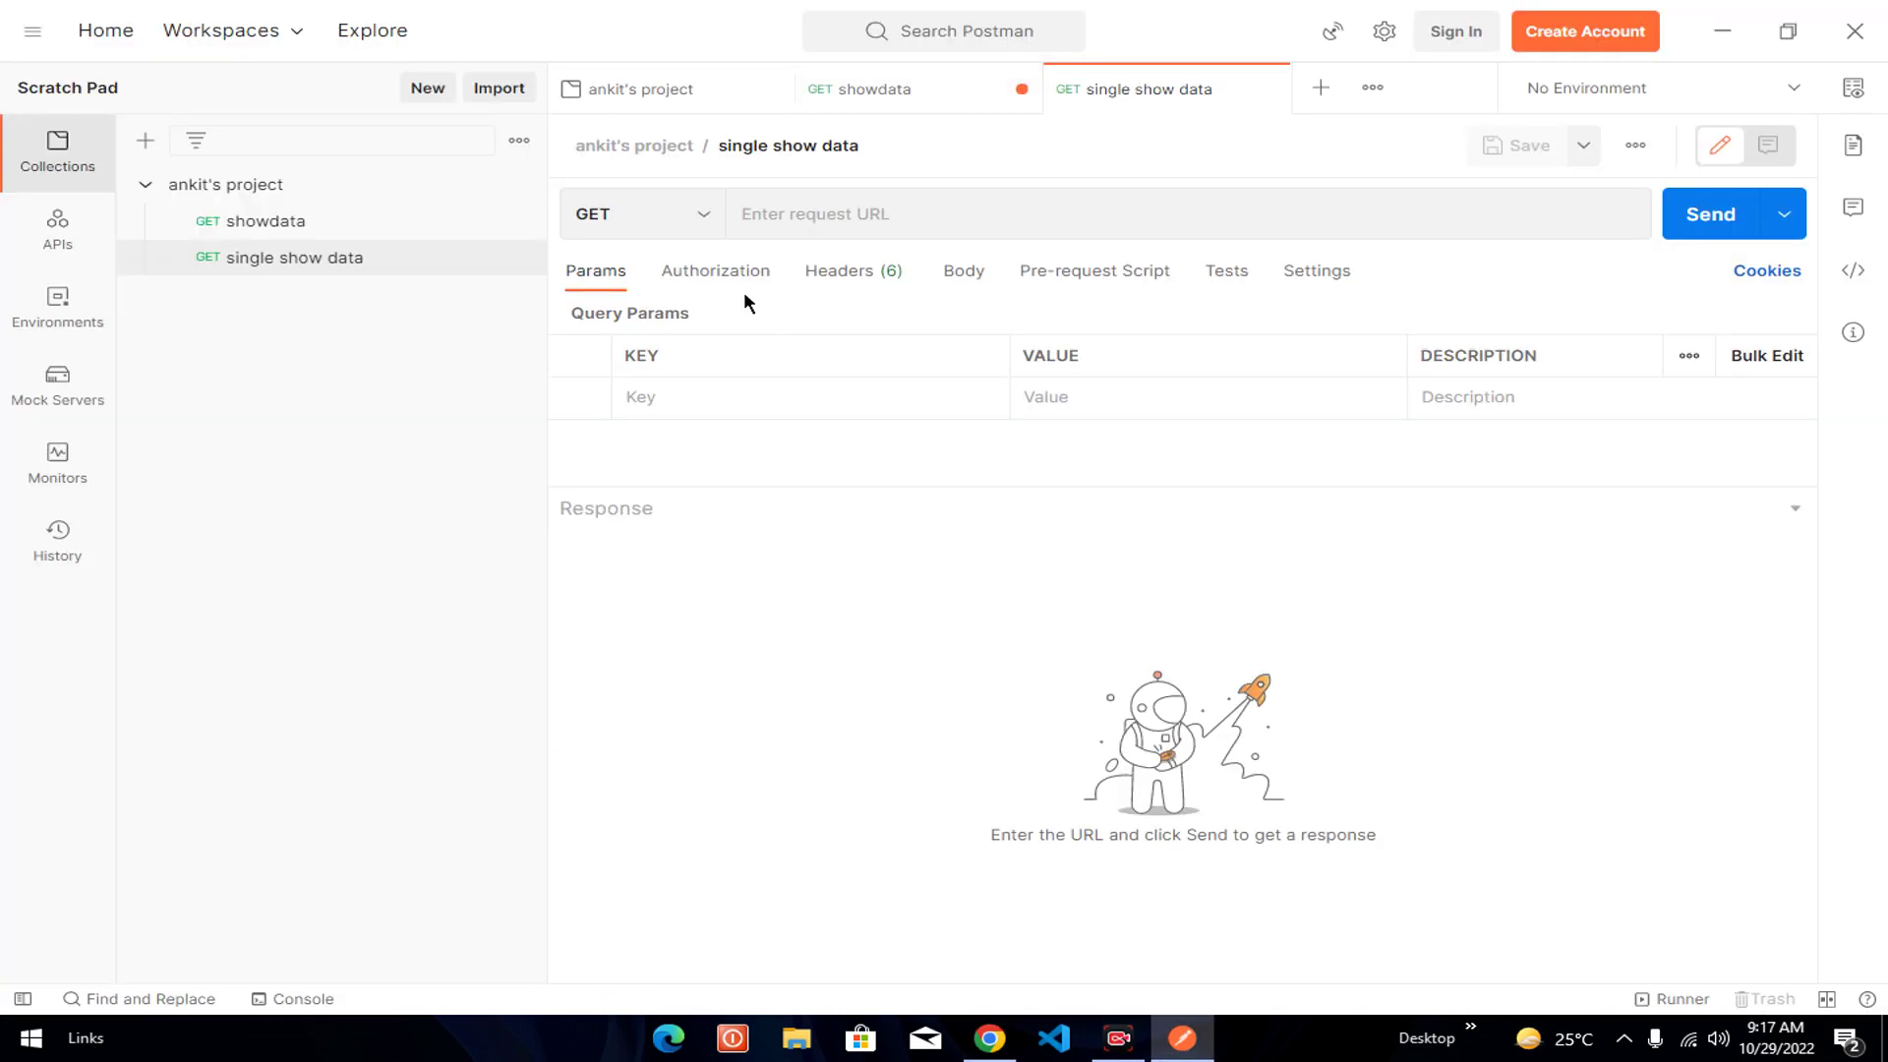
click(808, 216)
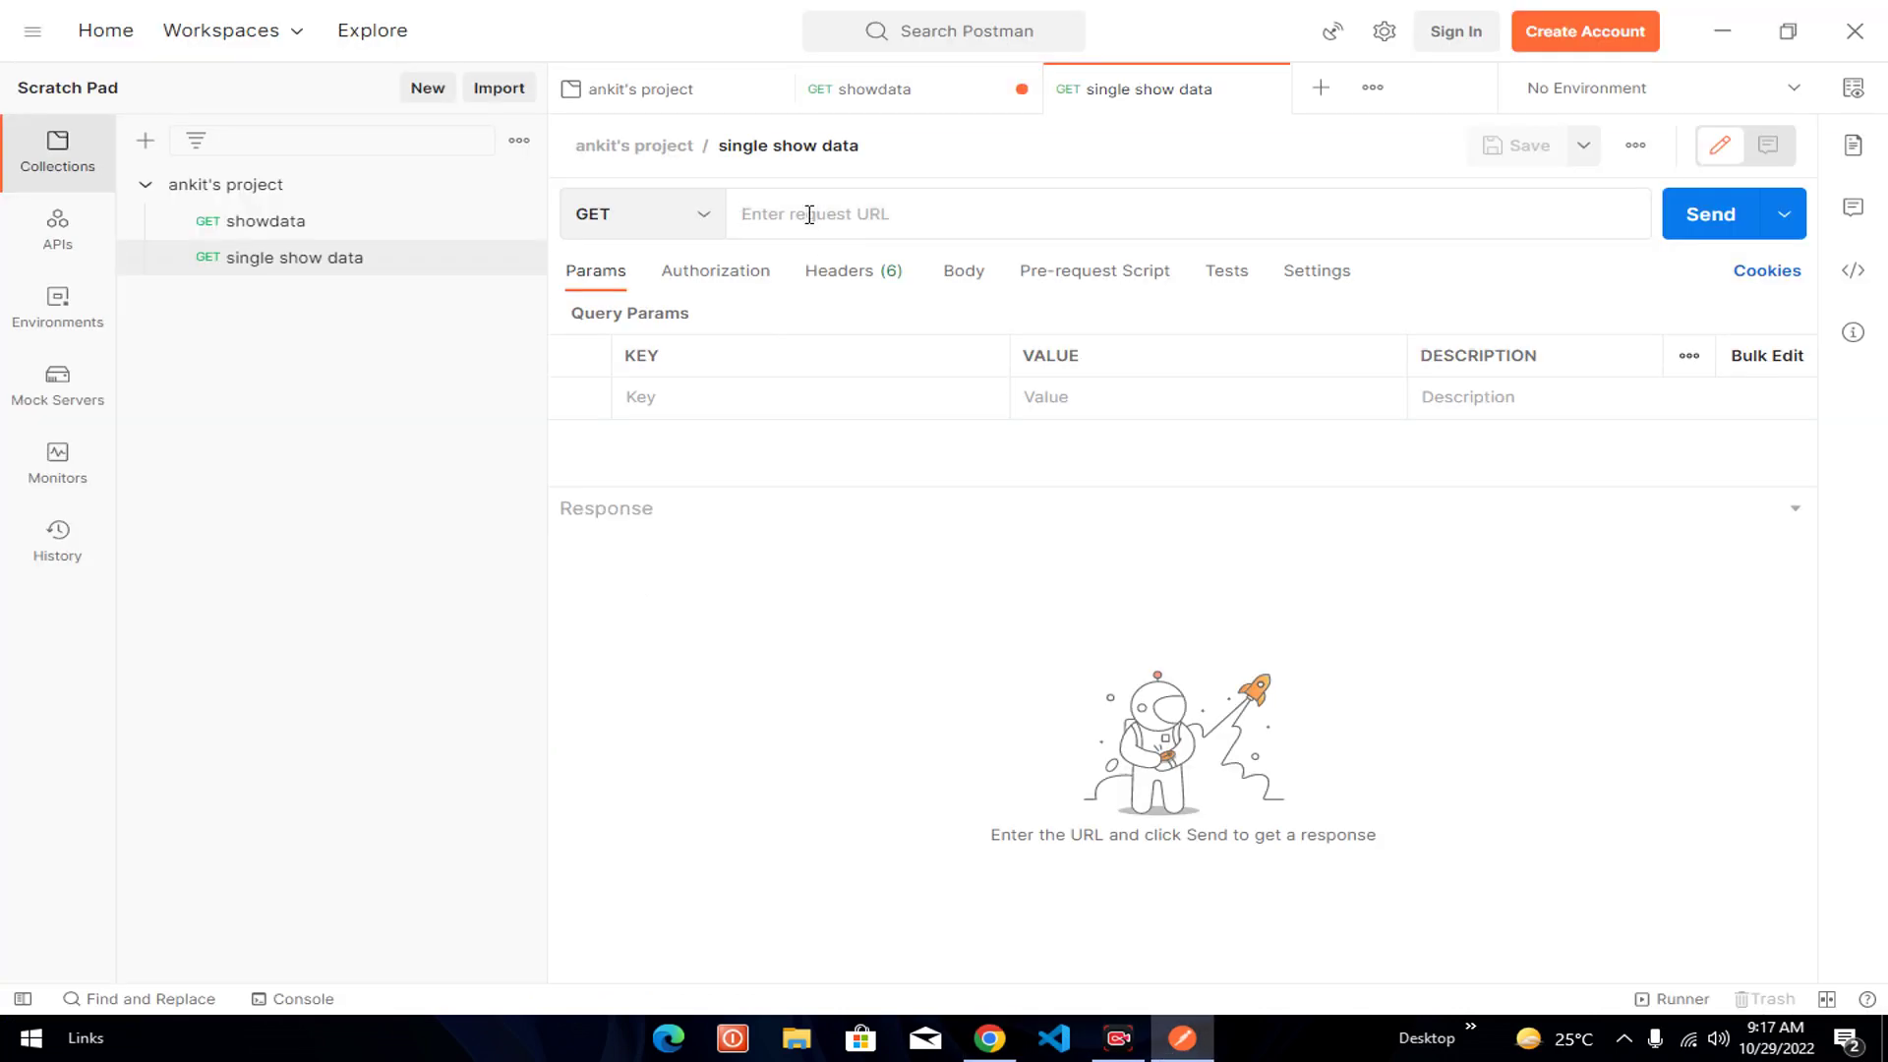
text(https://jsonplaceholder.typicode.com/posts)
text(/1)
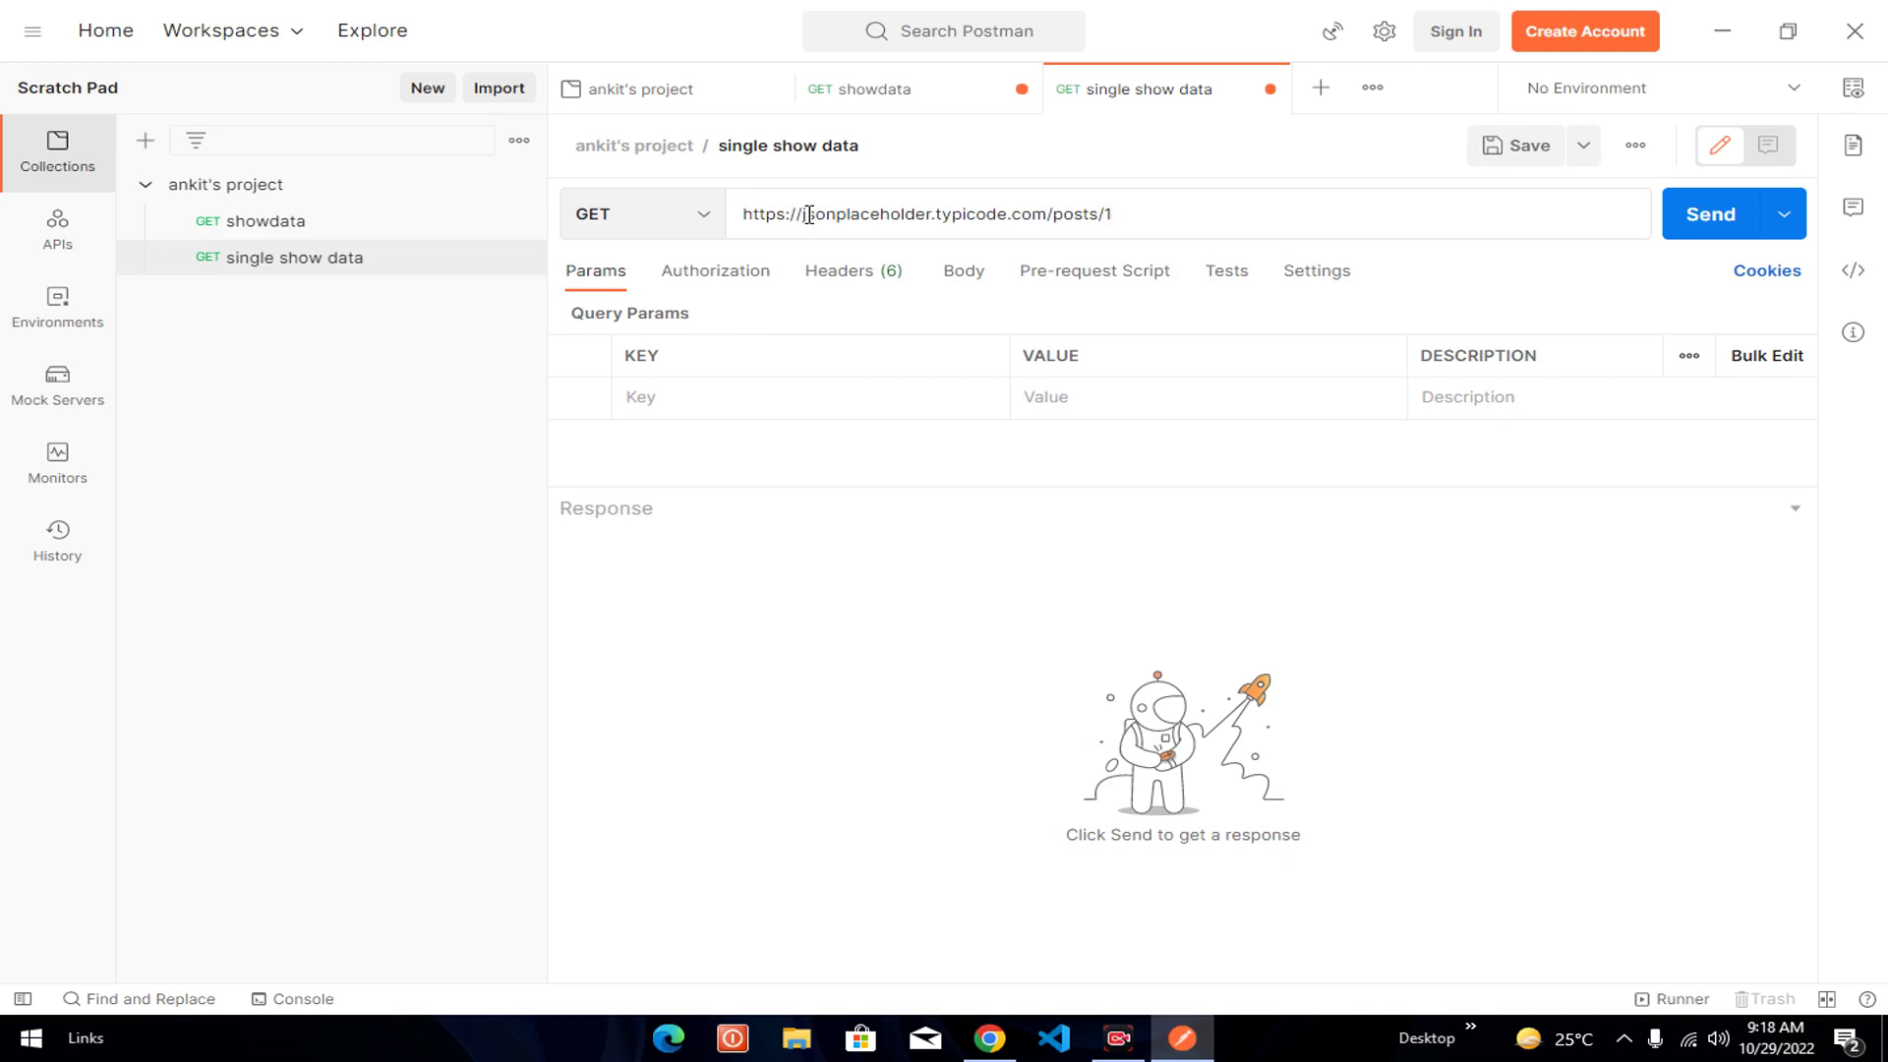
click(716, 229)
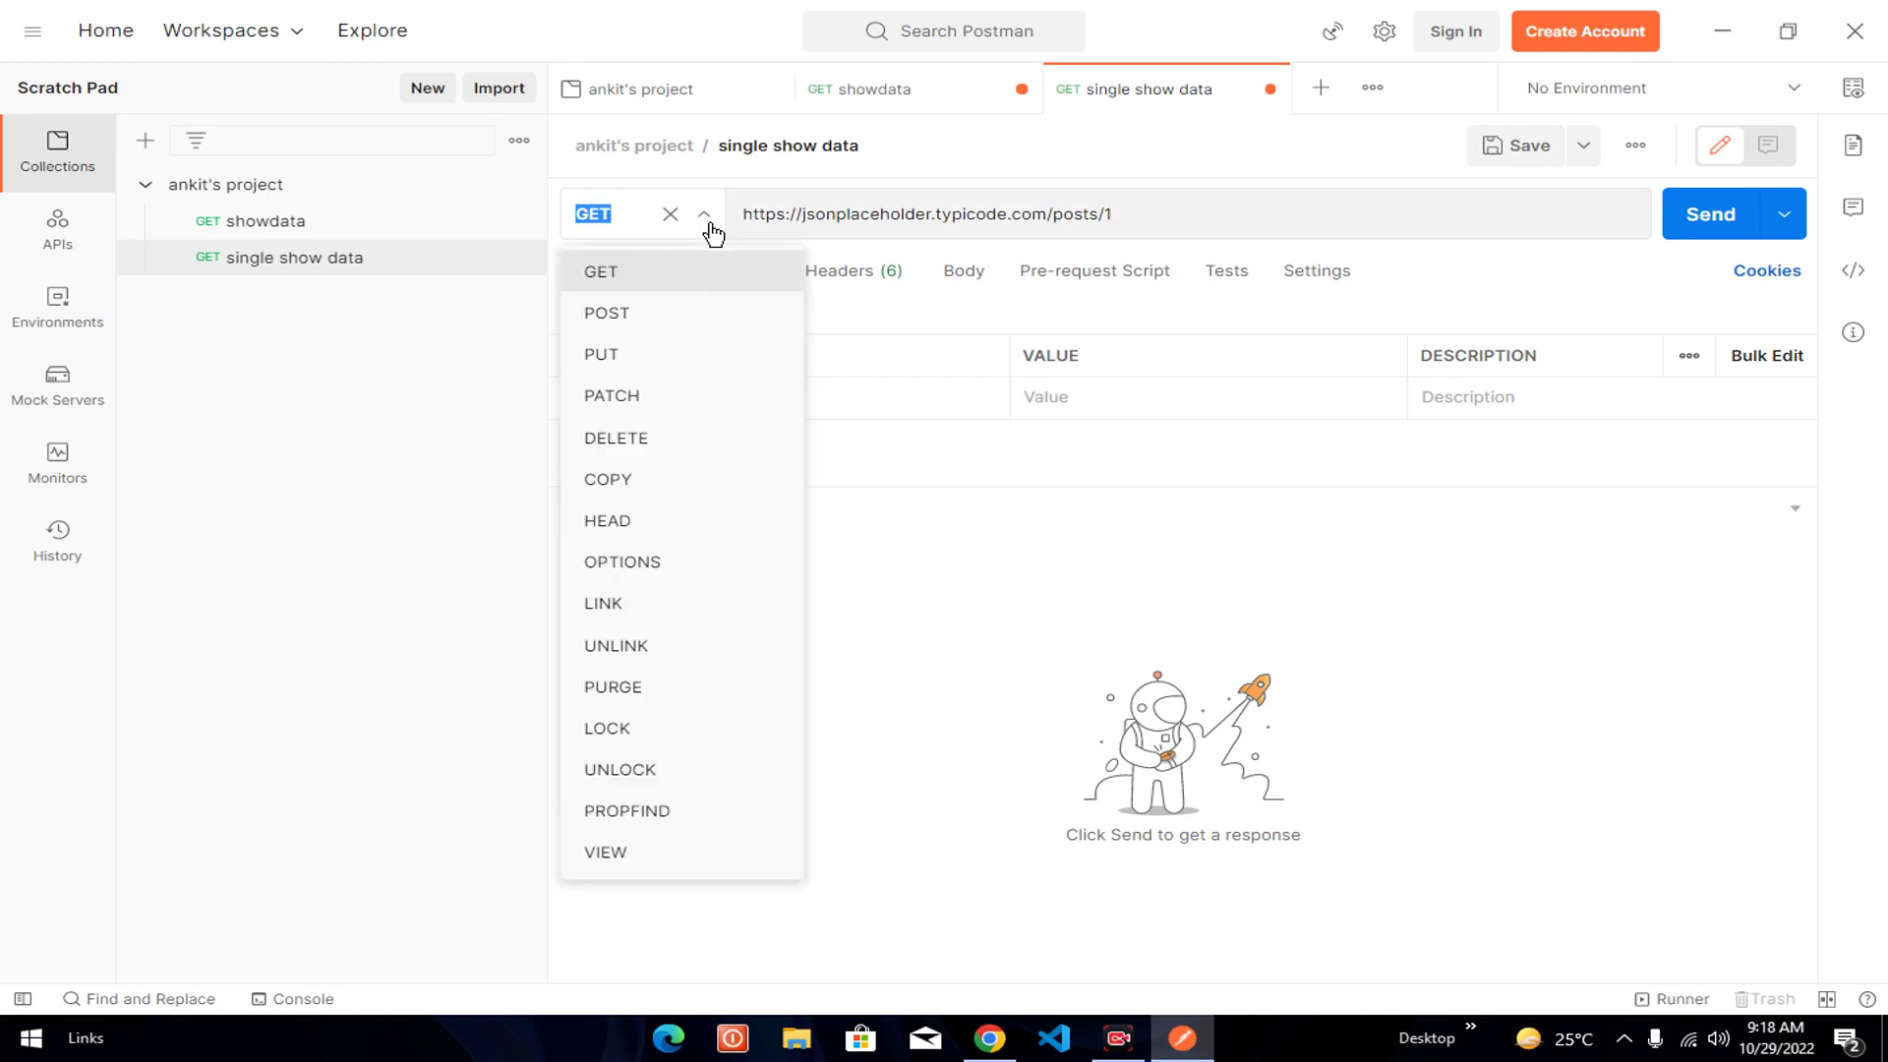
click(640, 281)
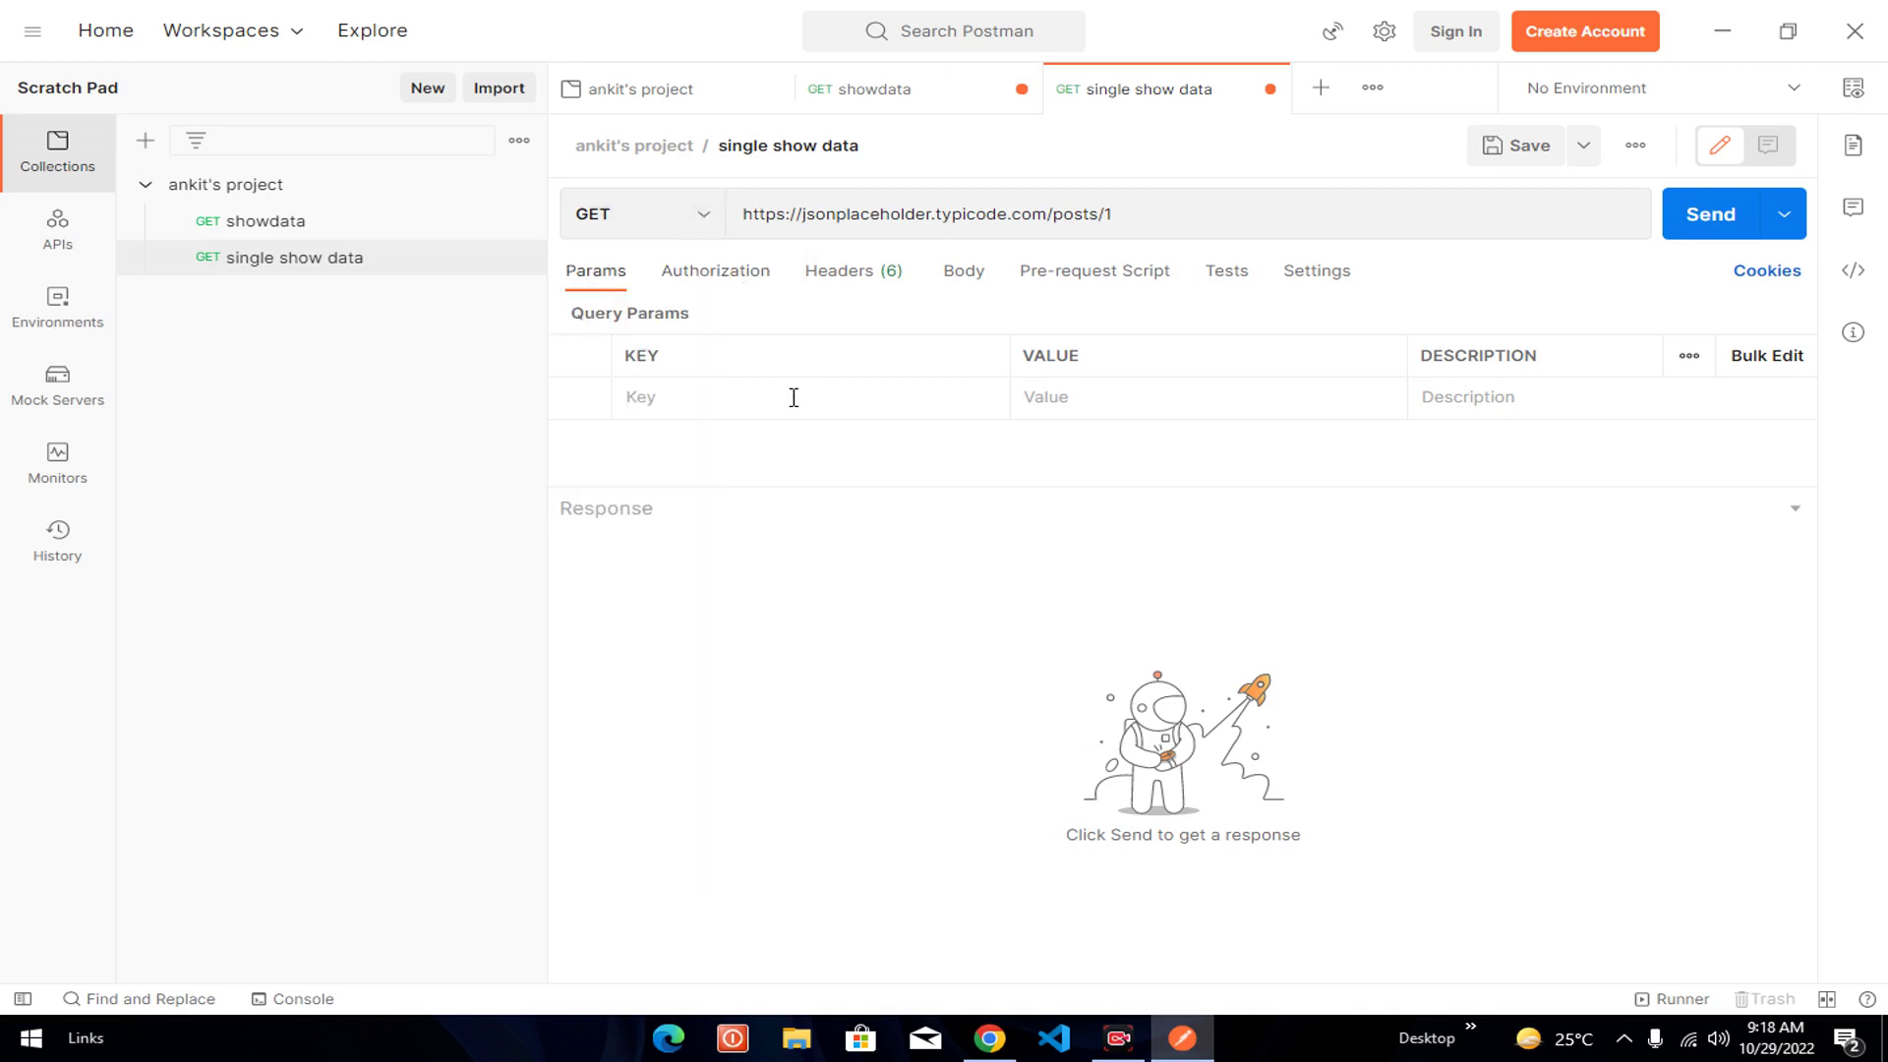
- Add an Accept header with the value application/json to the single show data request
click(844, 277)
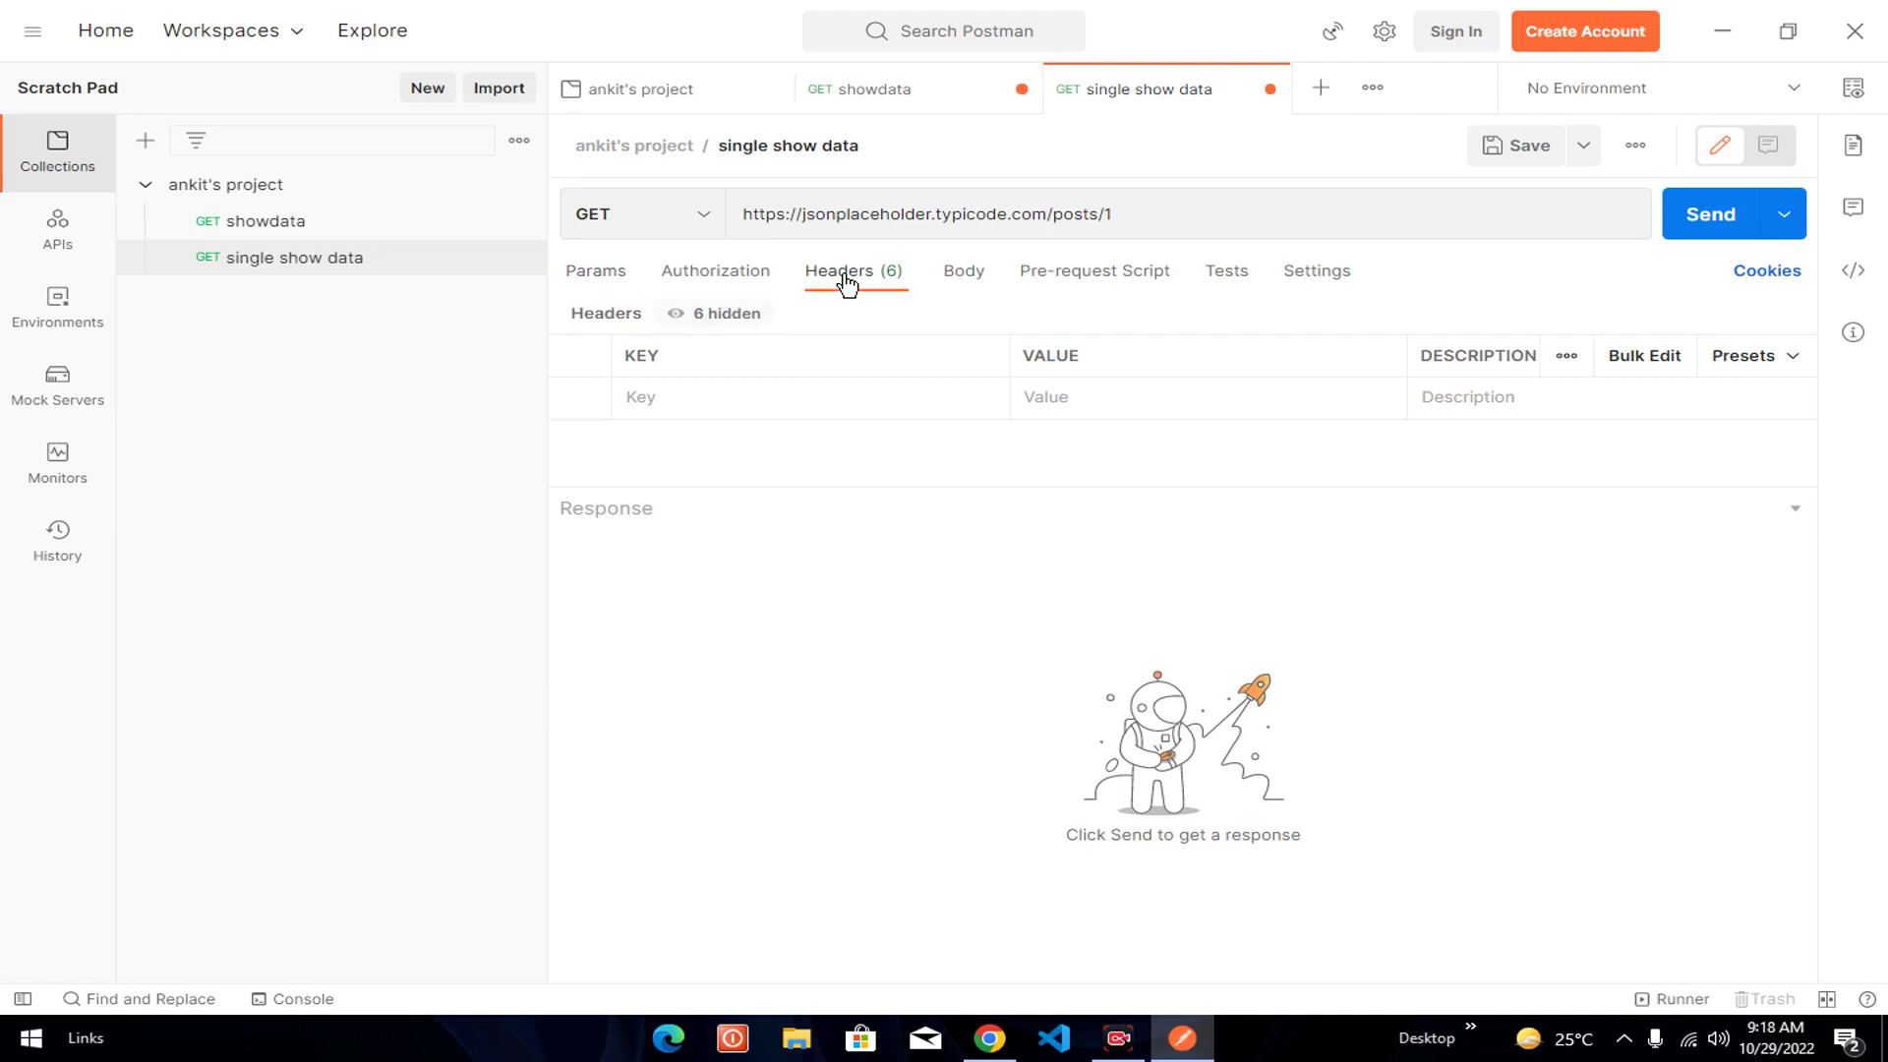
click(667, 395)
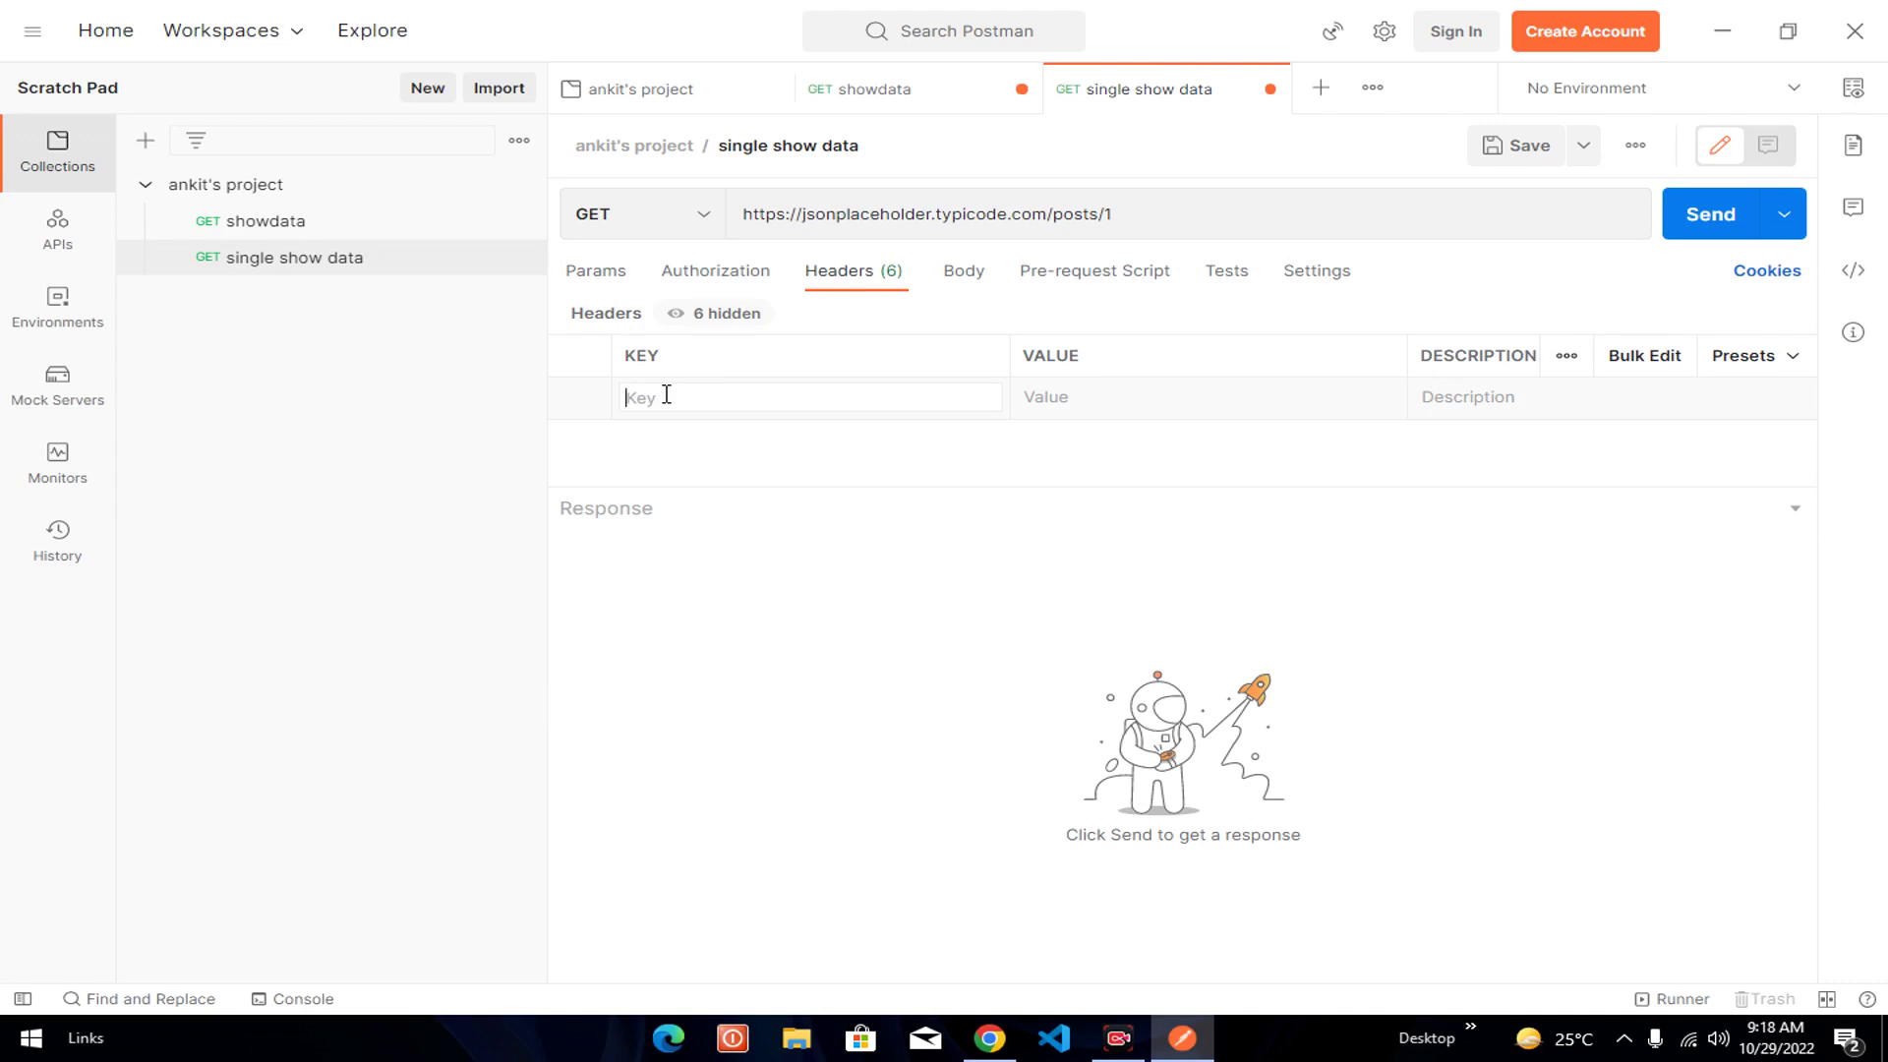
text(Acc)
key(Return)
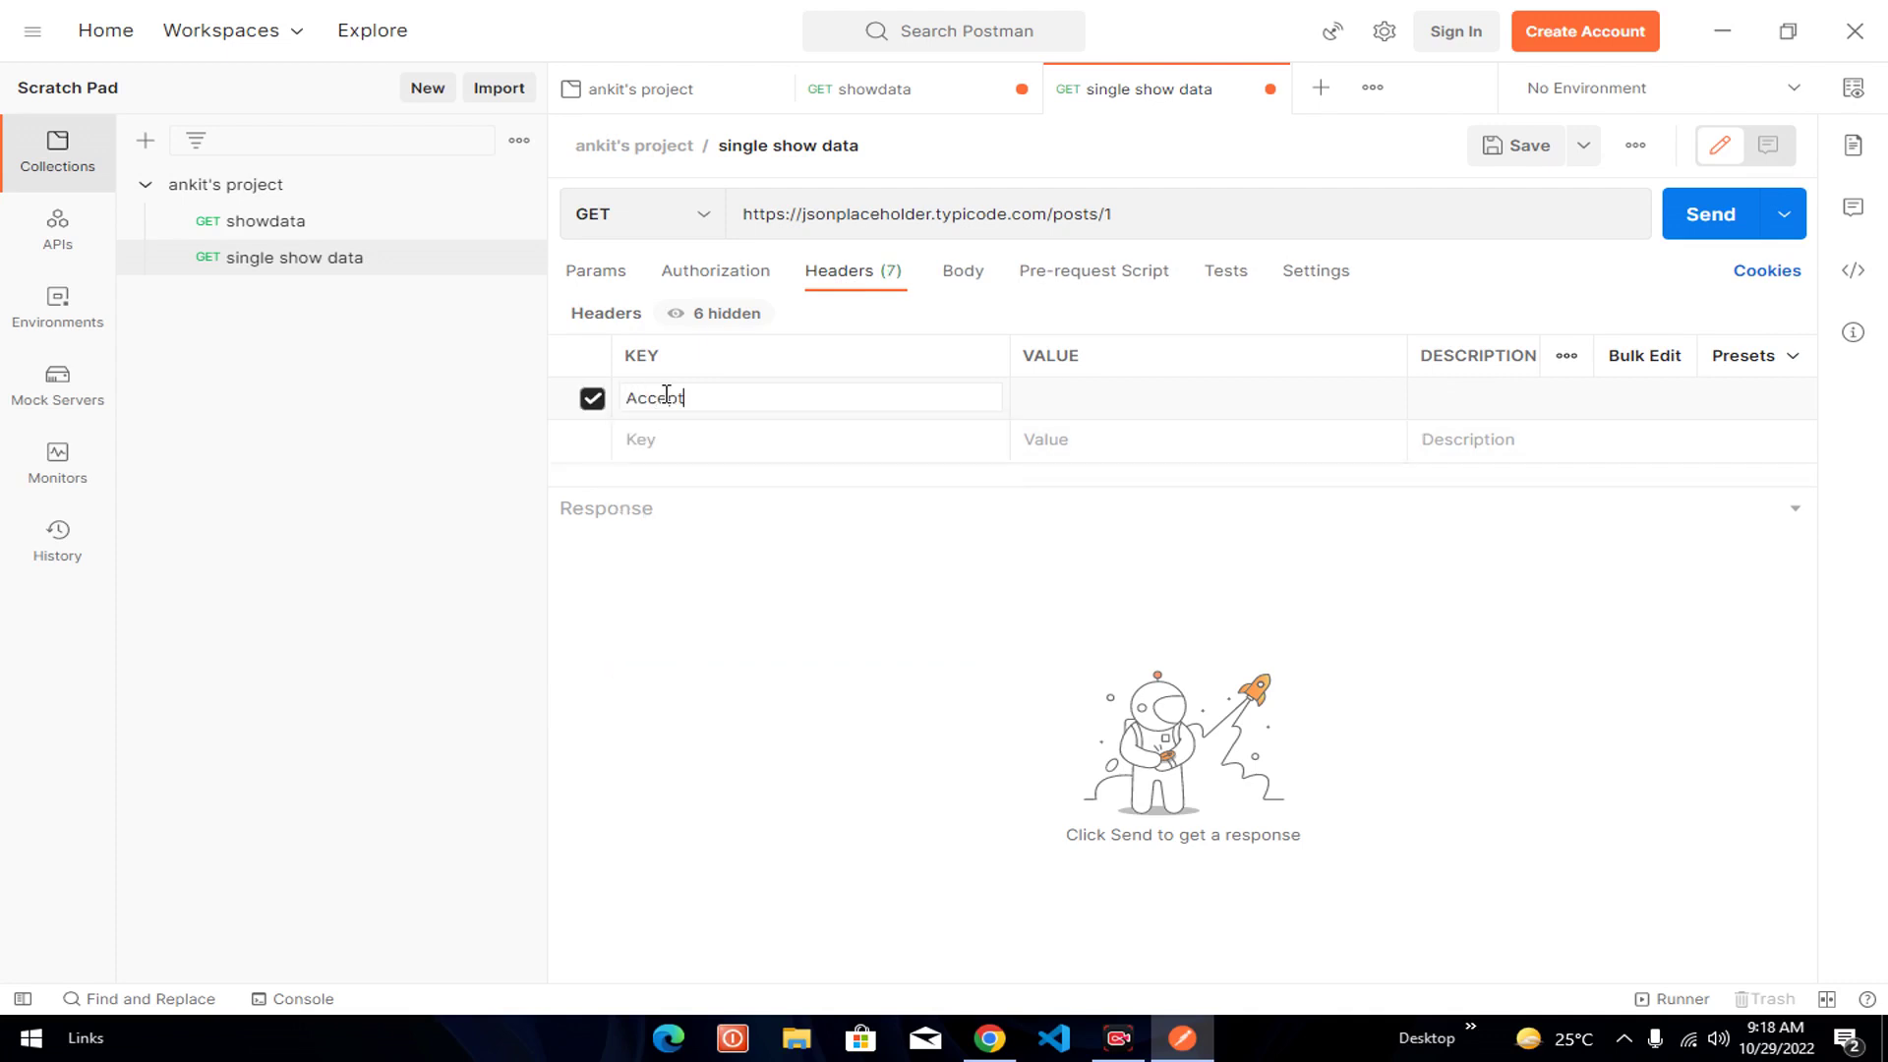
click(1122, 397)
text(a)
key(BackSpace)
text(json)
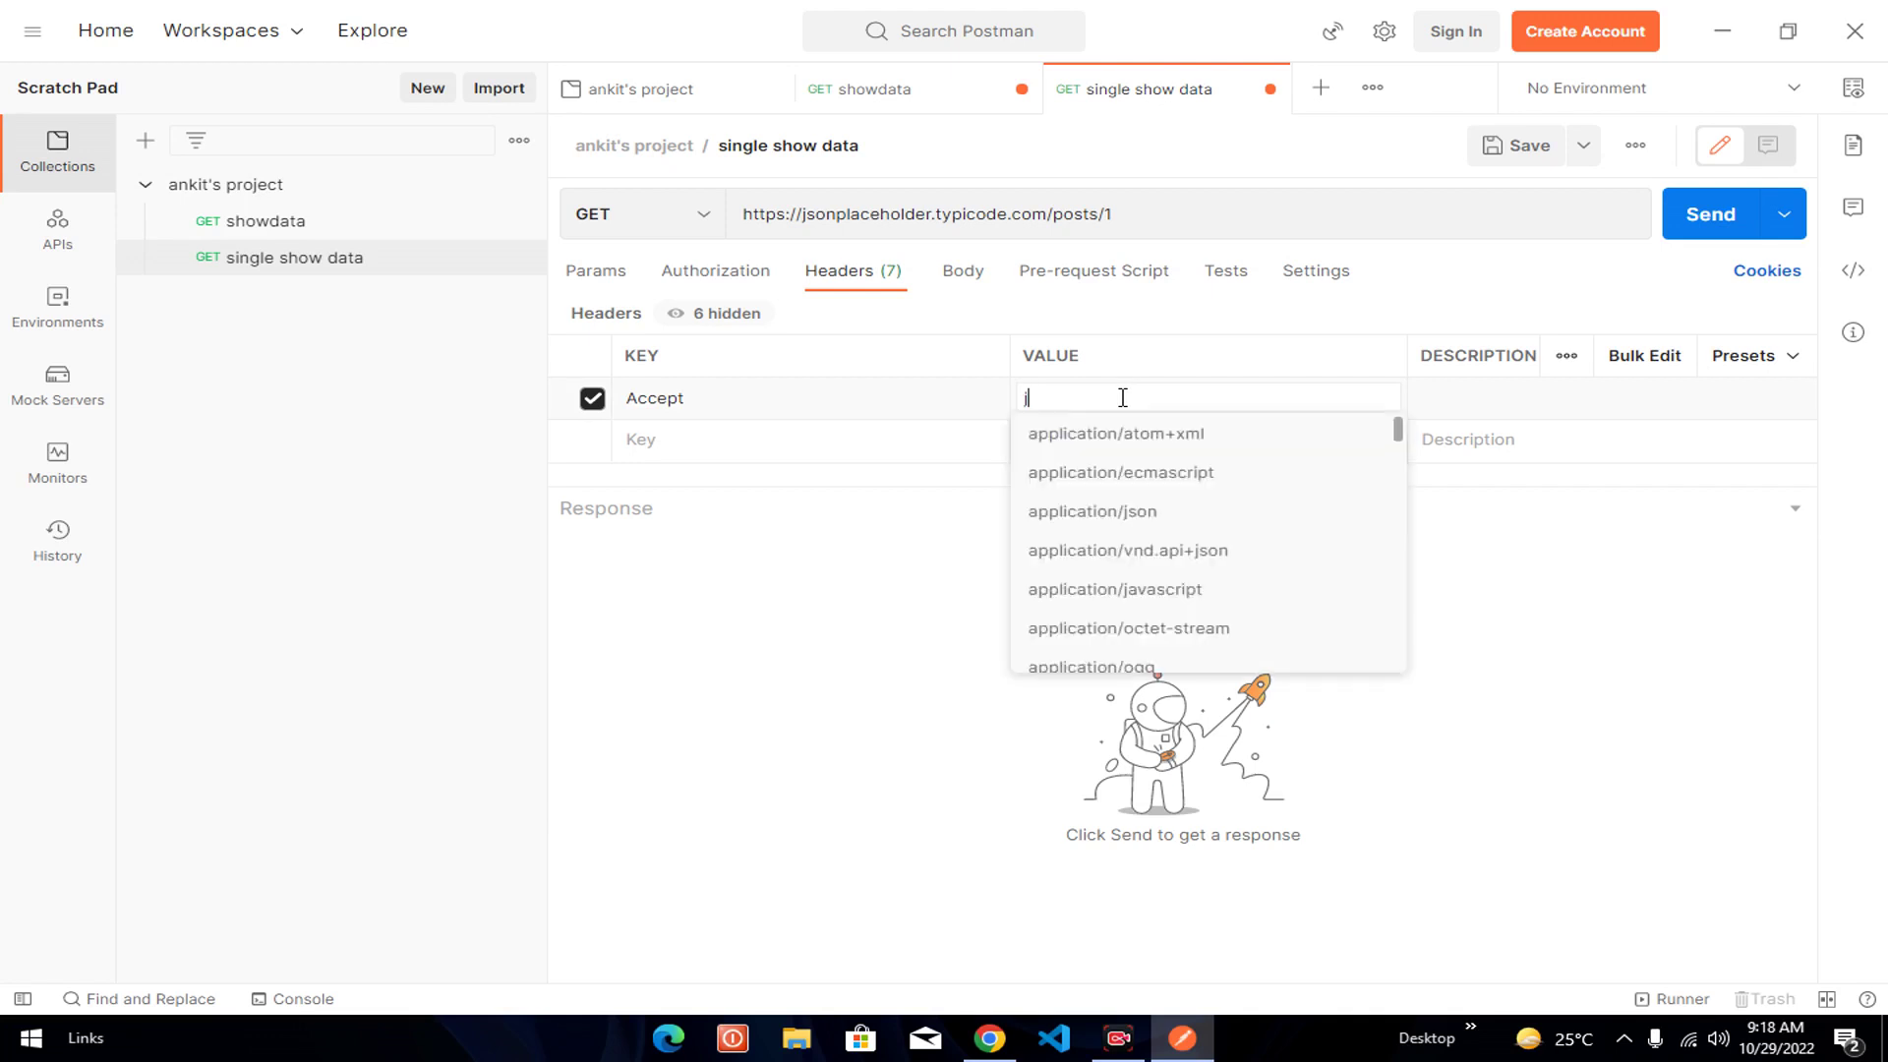
click(1091, 432)
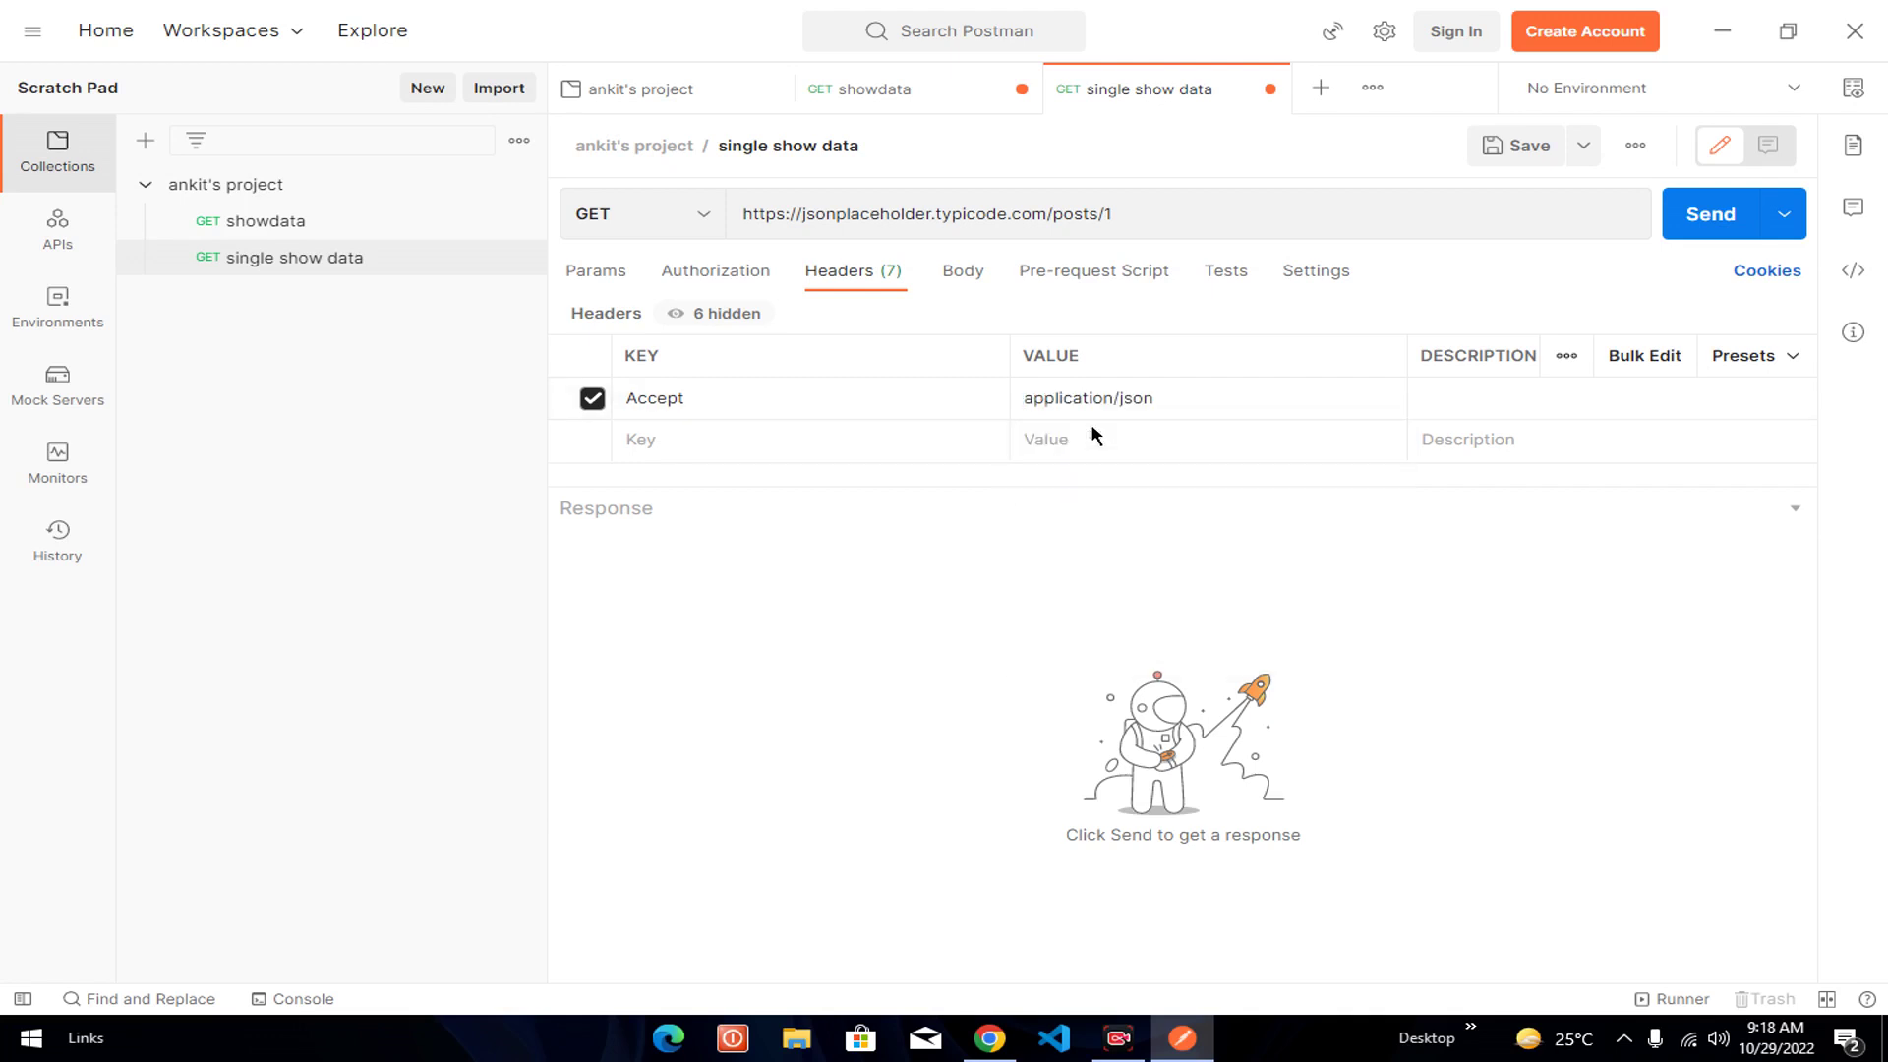
- Send the single show data request and inspect the userId, id, title and body fields of the returned post
click(1704, 212)
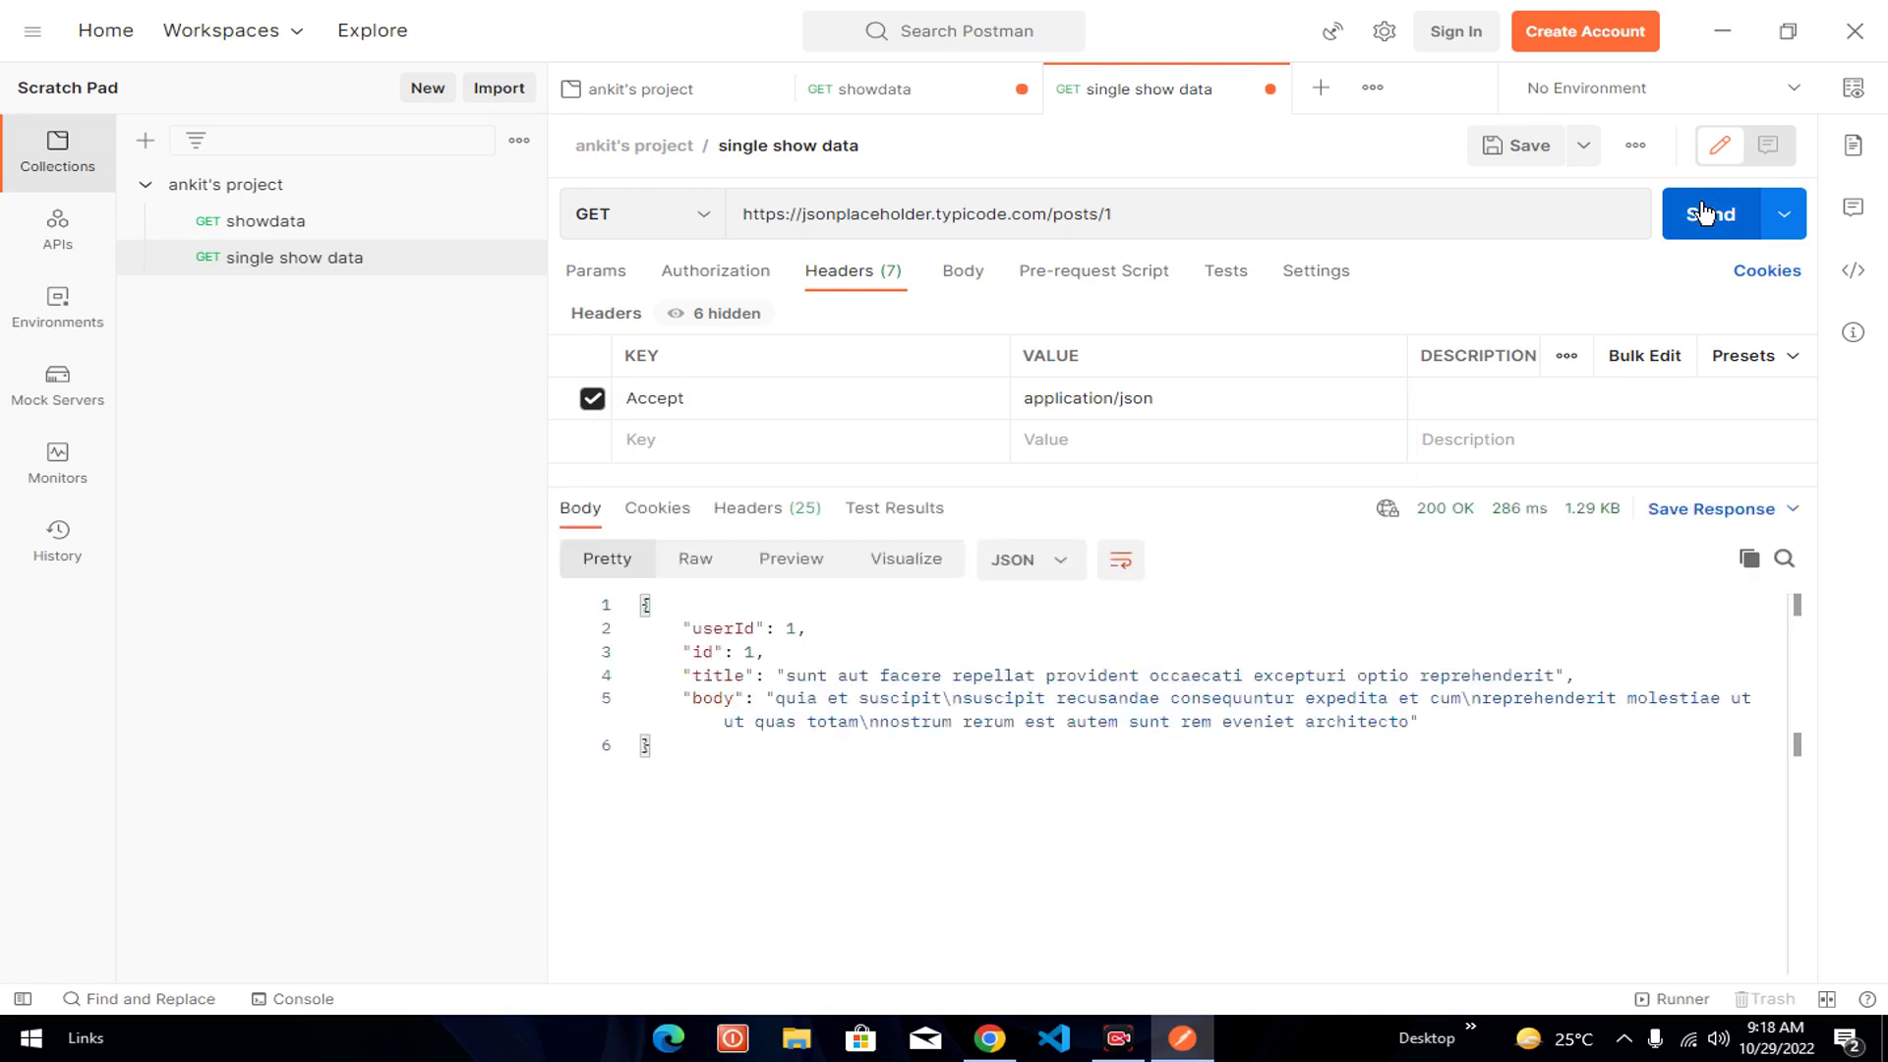
click(676, 626)
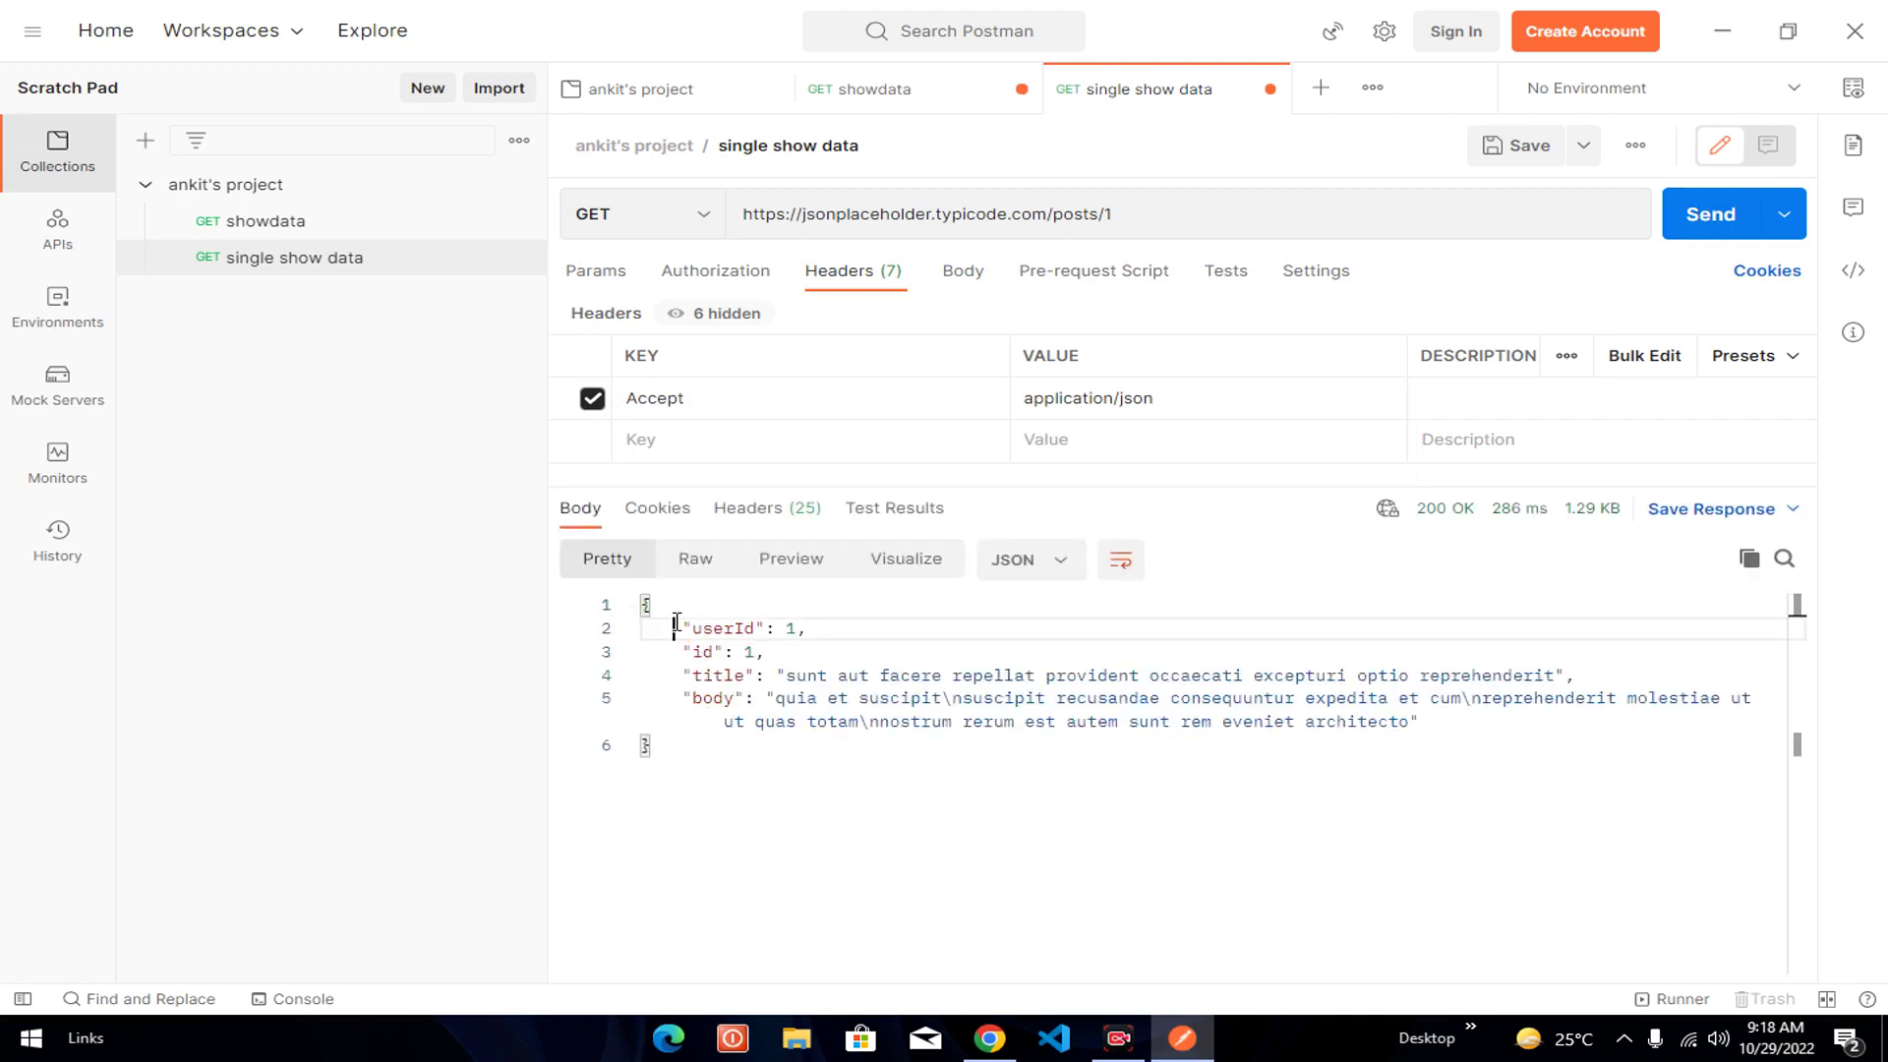
drag(675, 625, 853, 627)
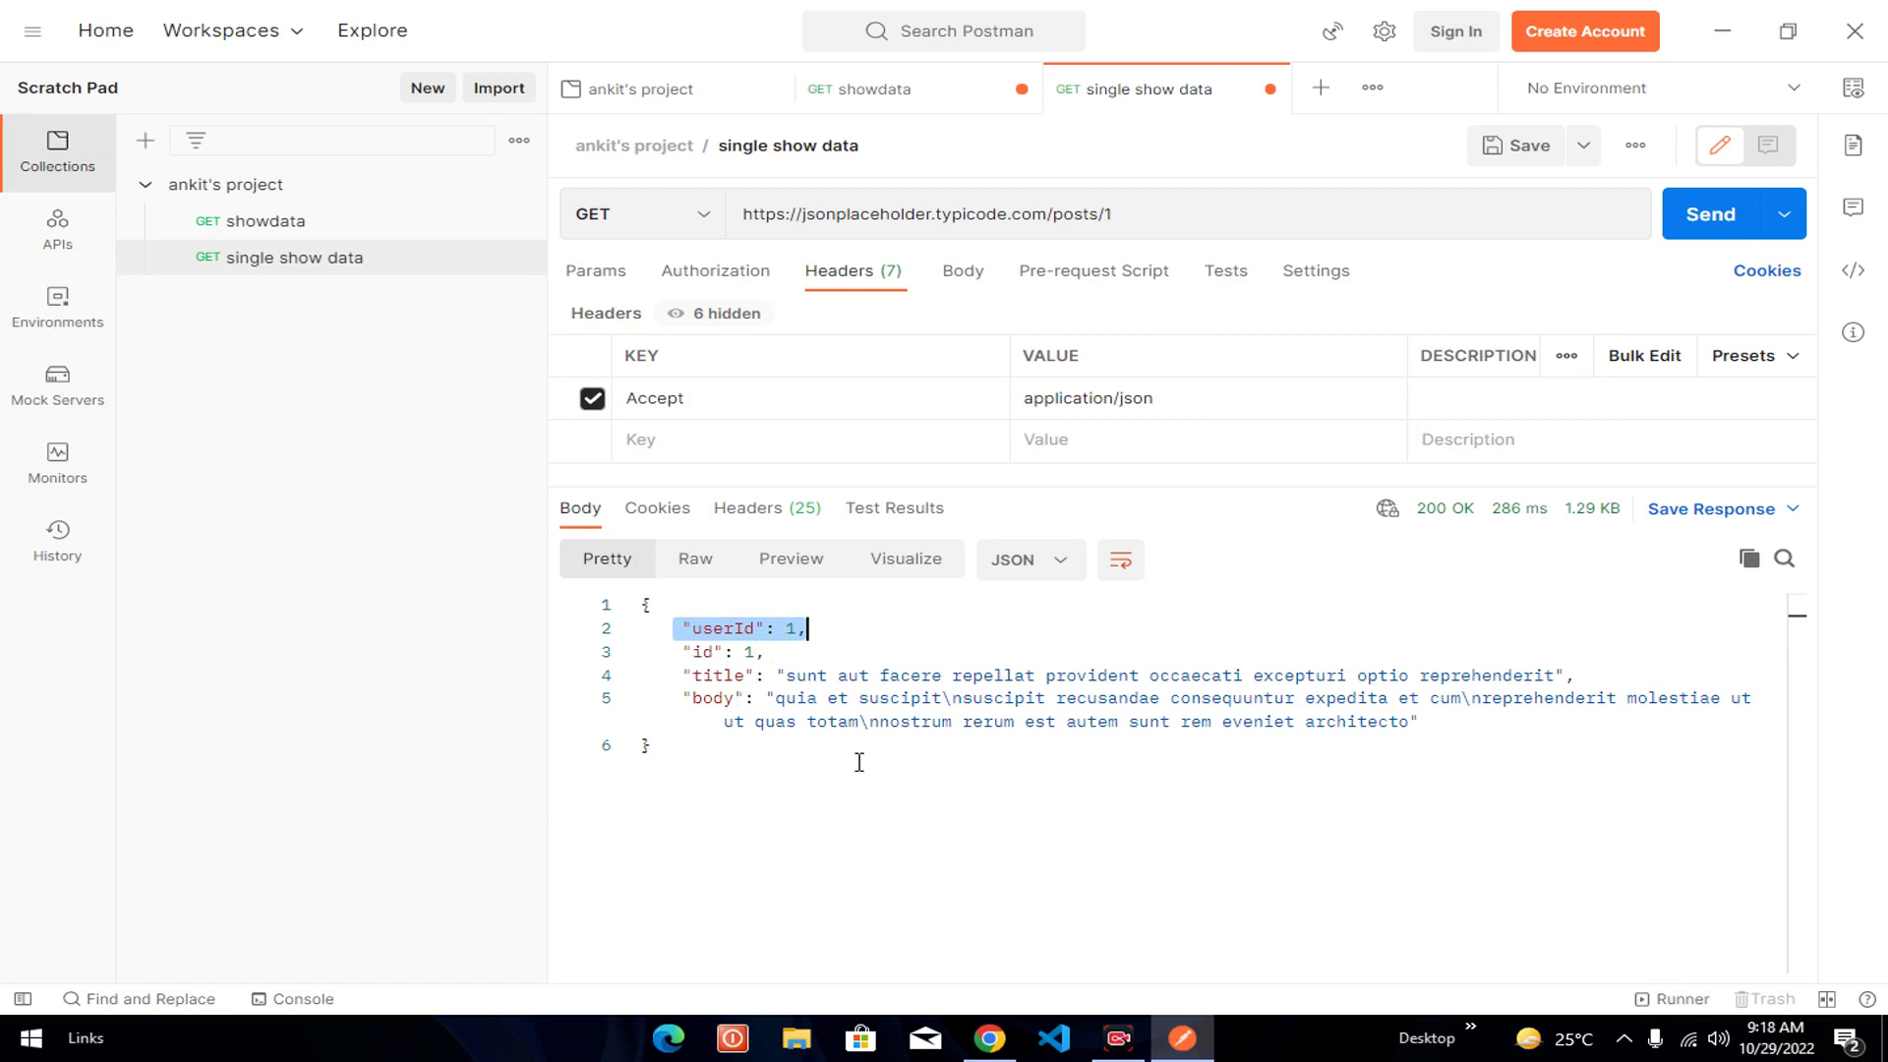
drag(682, 652, 1366, 724)
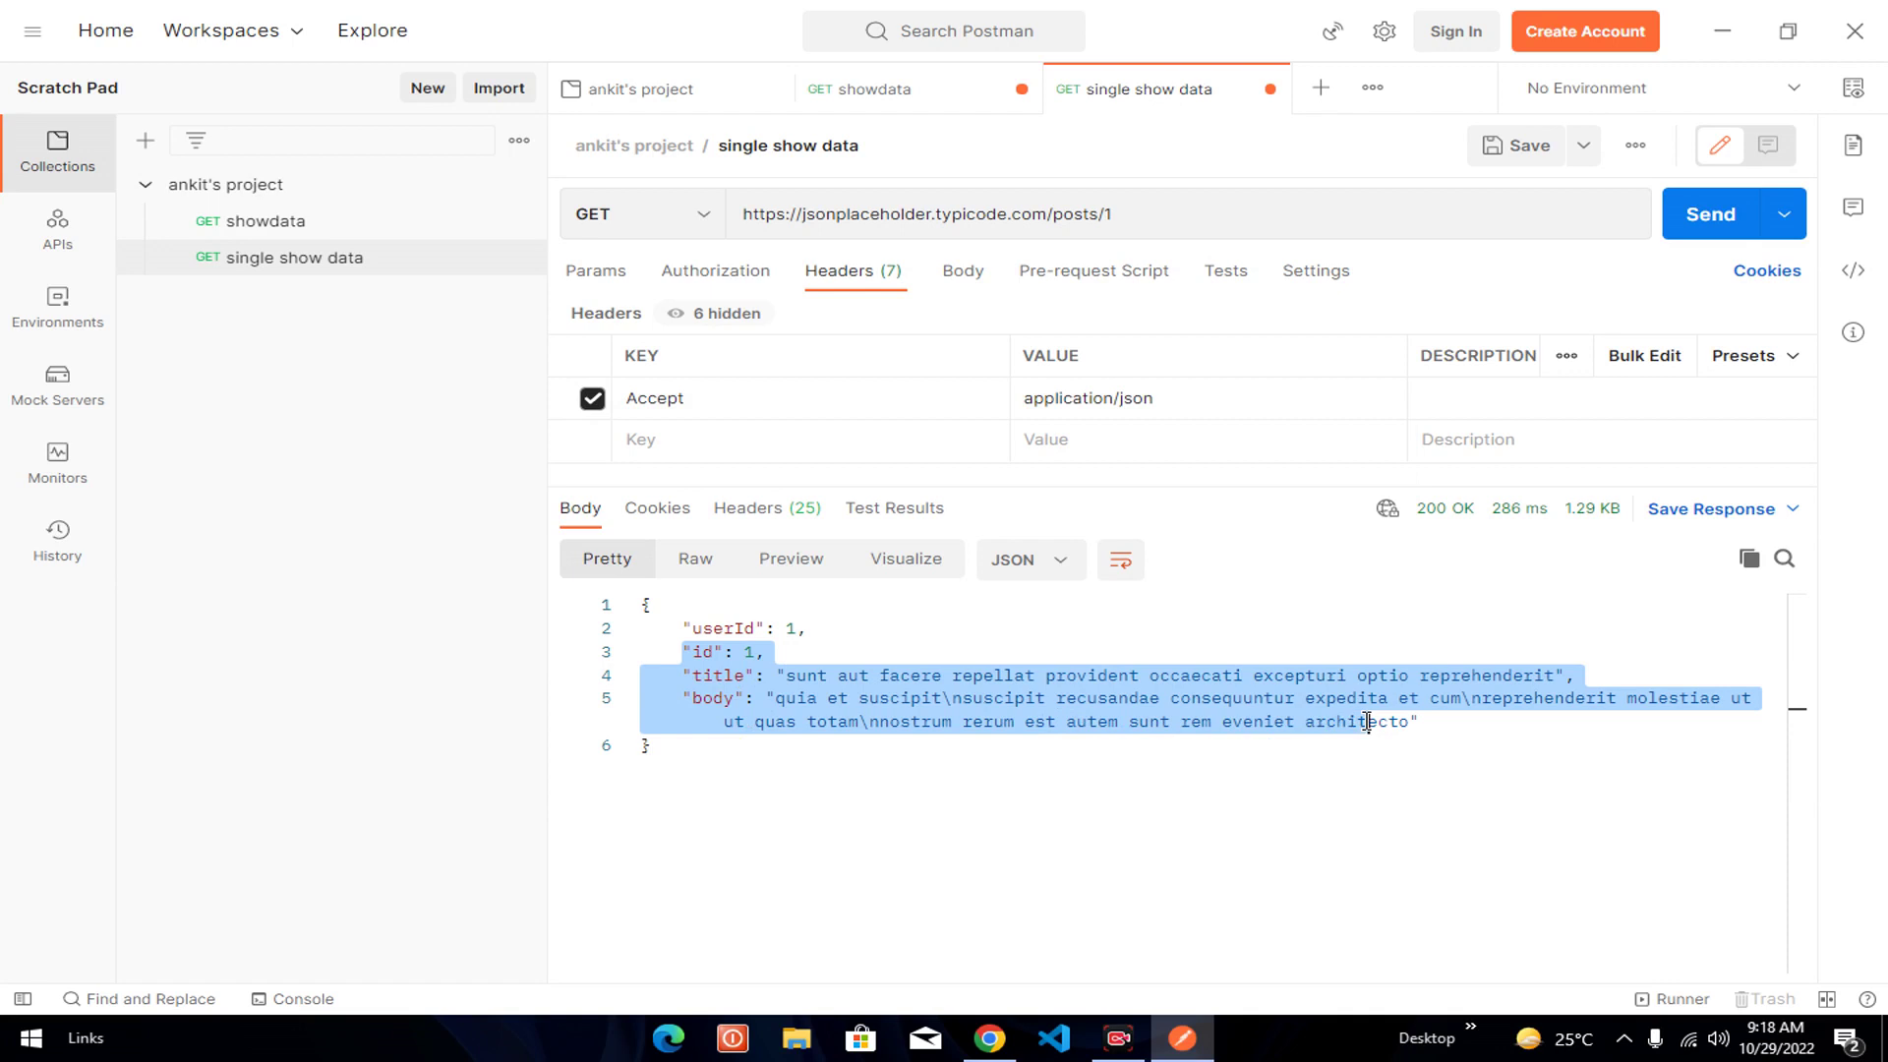
click(1148, 222)
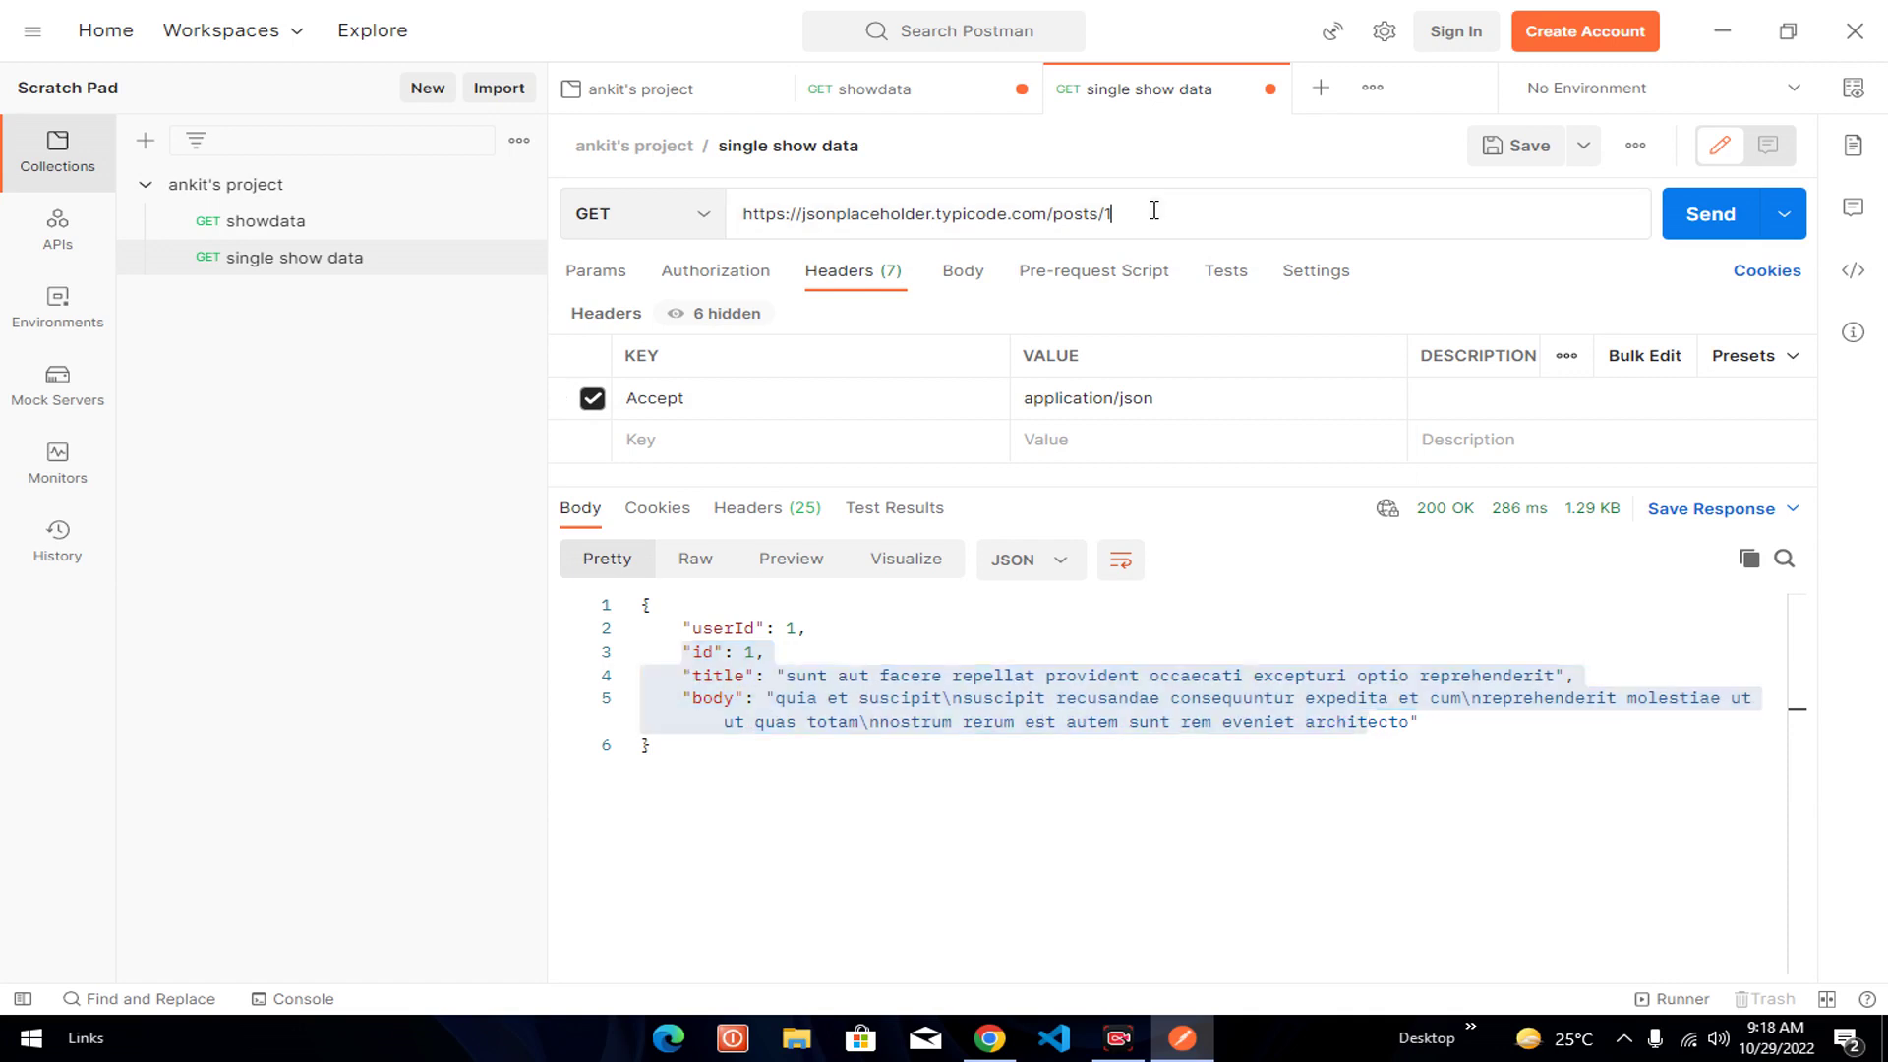
key(BackSpace)
text(4)
click(905, 627)
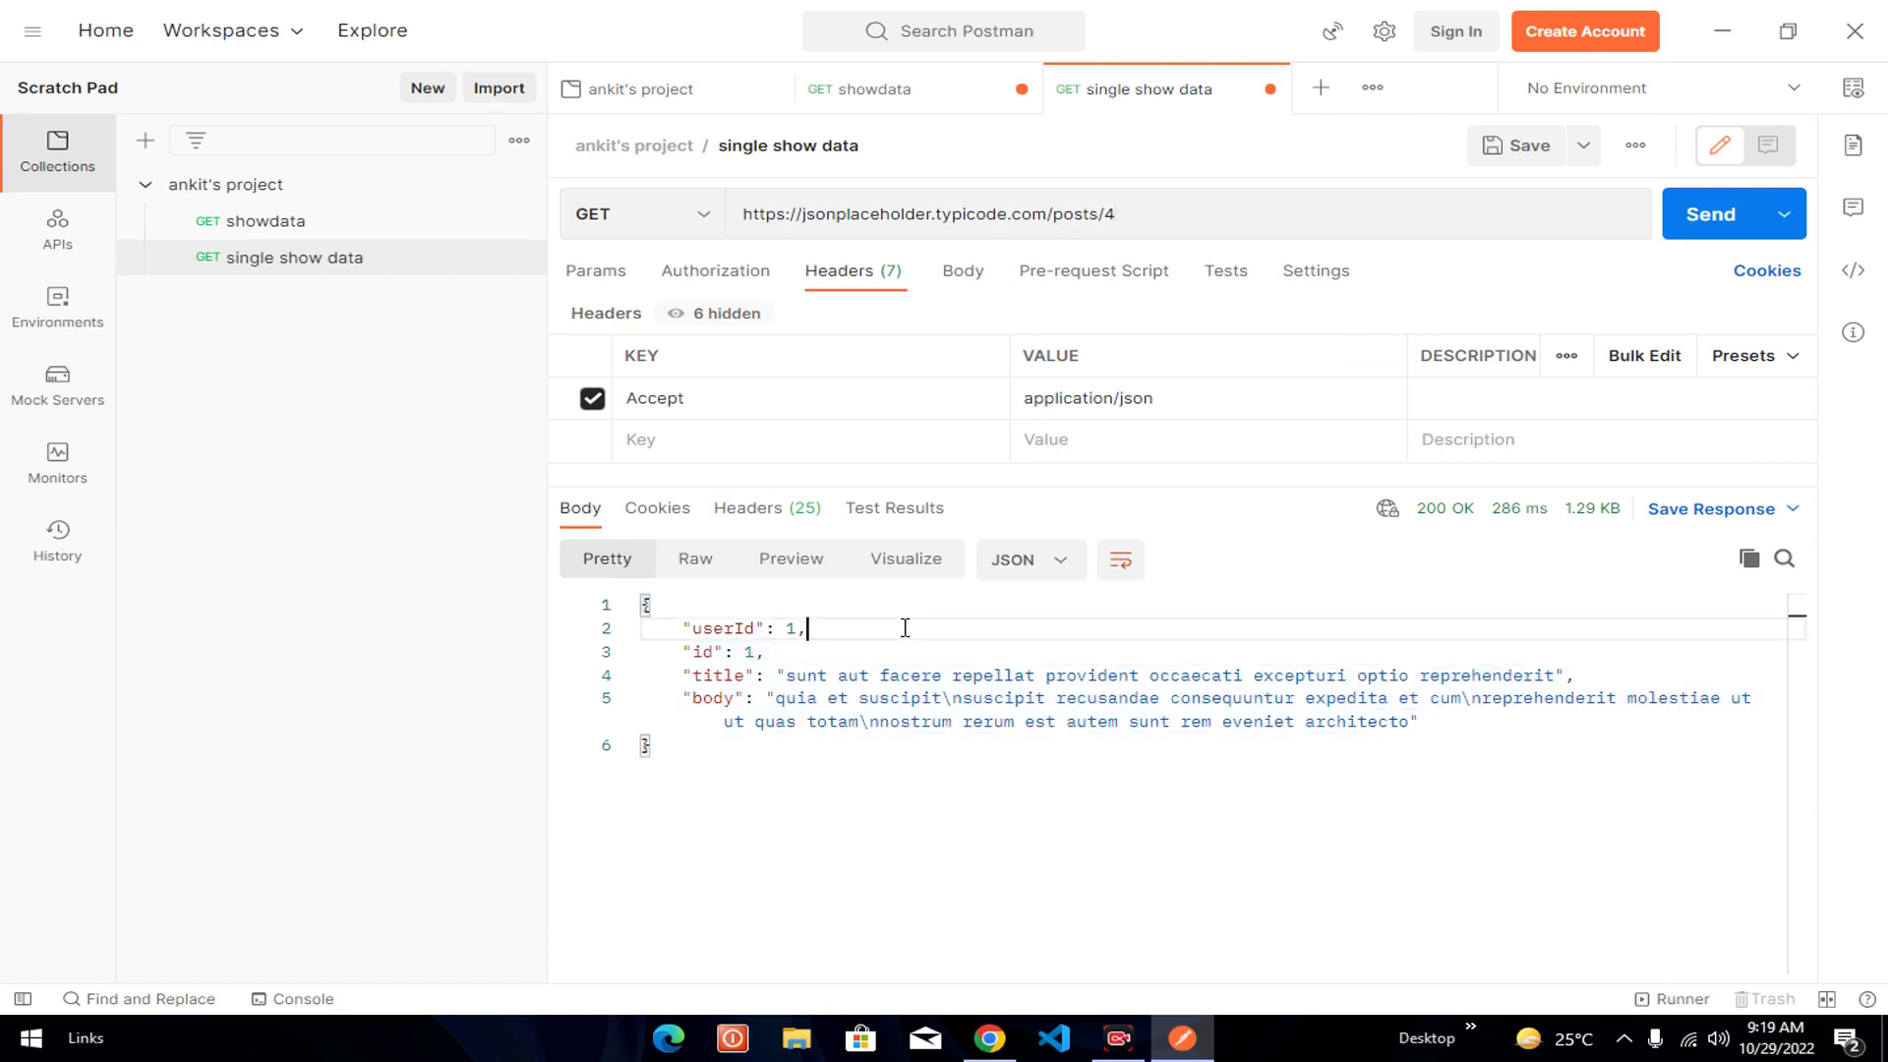
drag(673, 651, 765, 651)
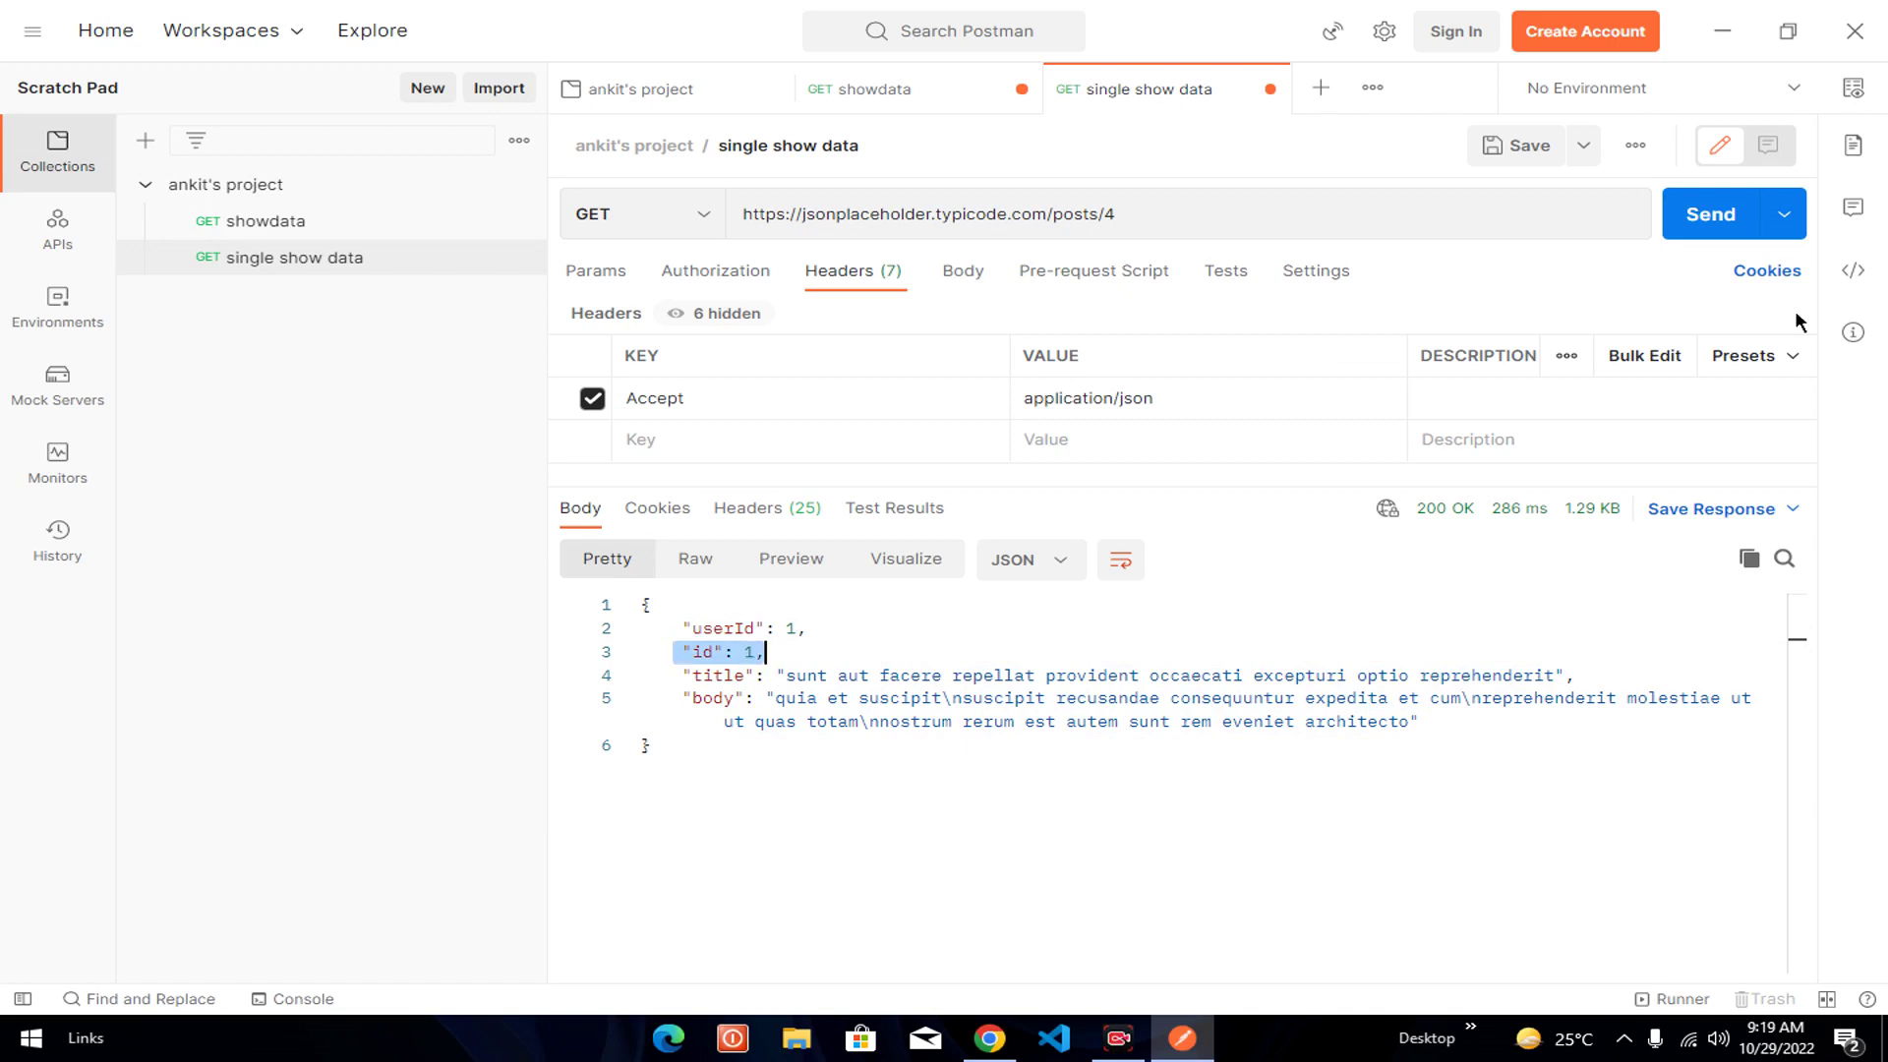
click(1681, 217)
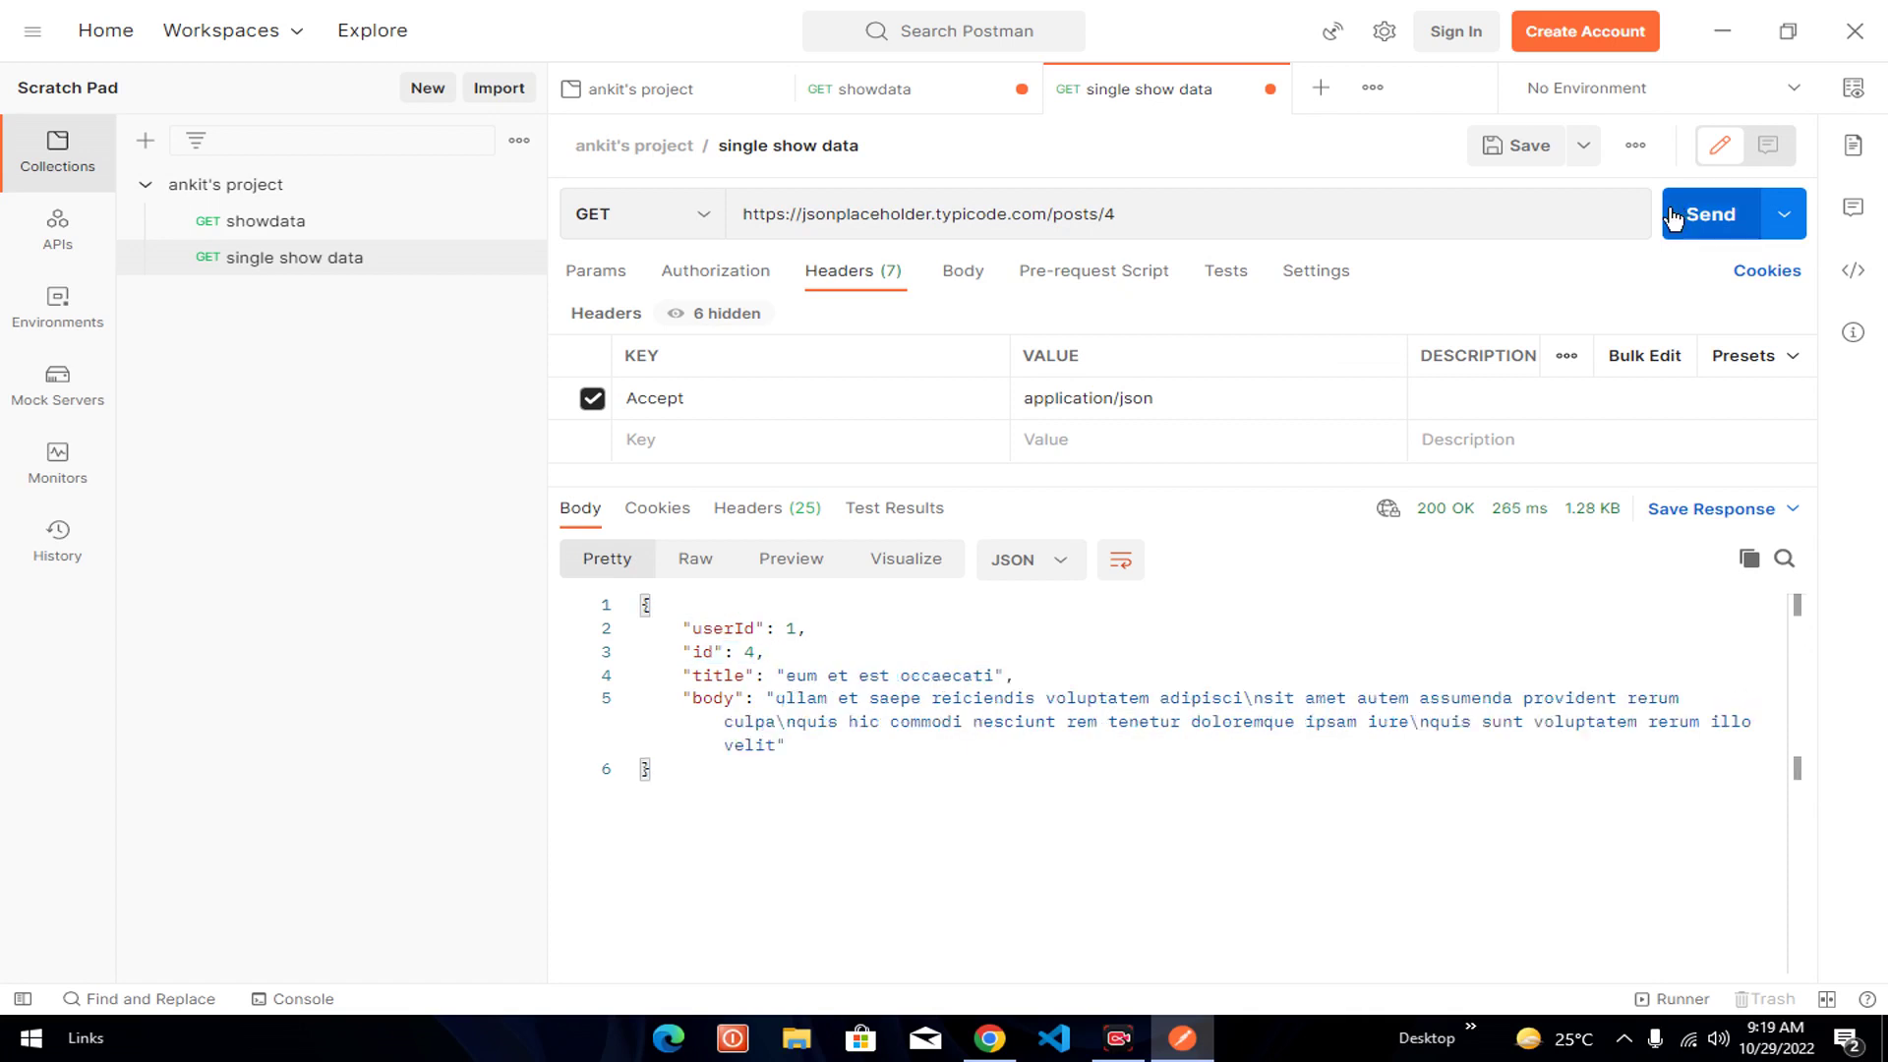
drag(674, 651, 769, 651)
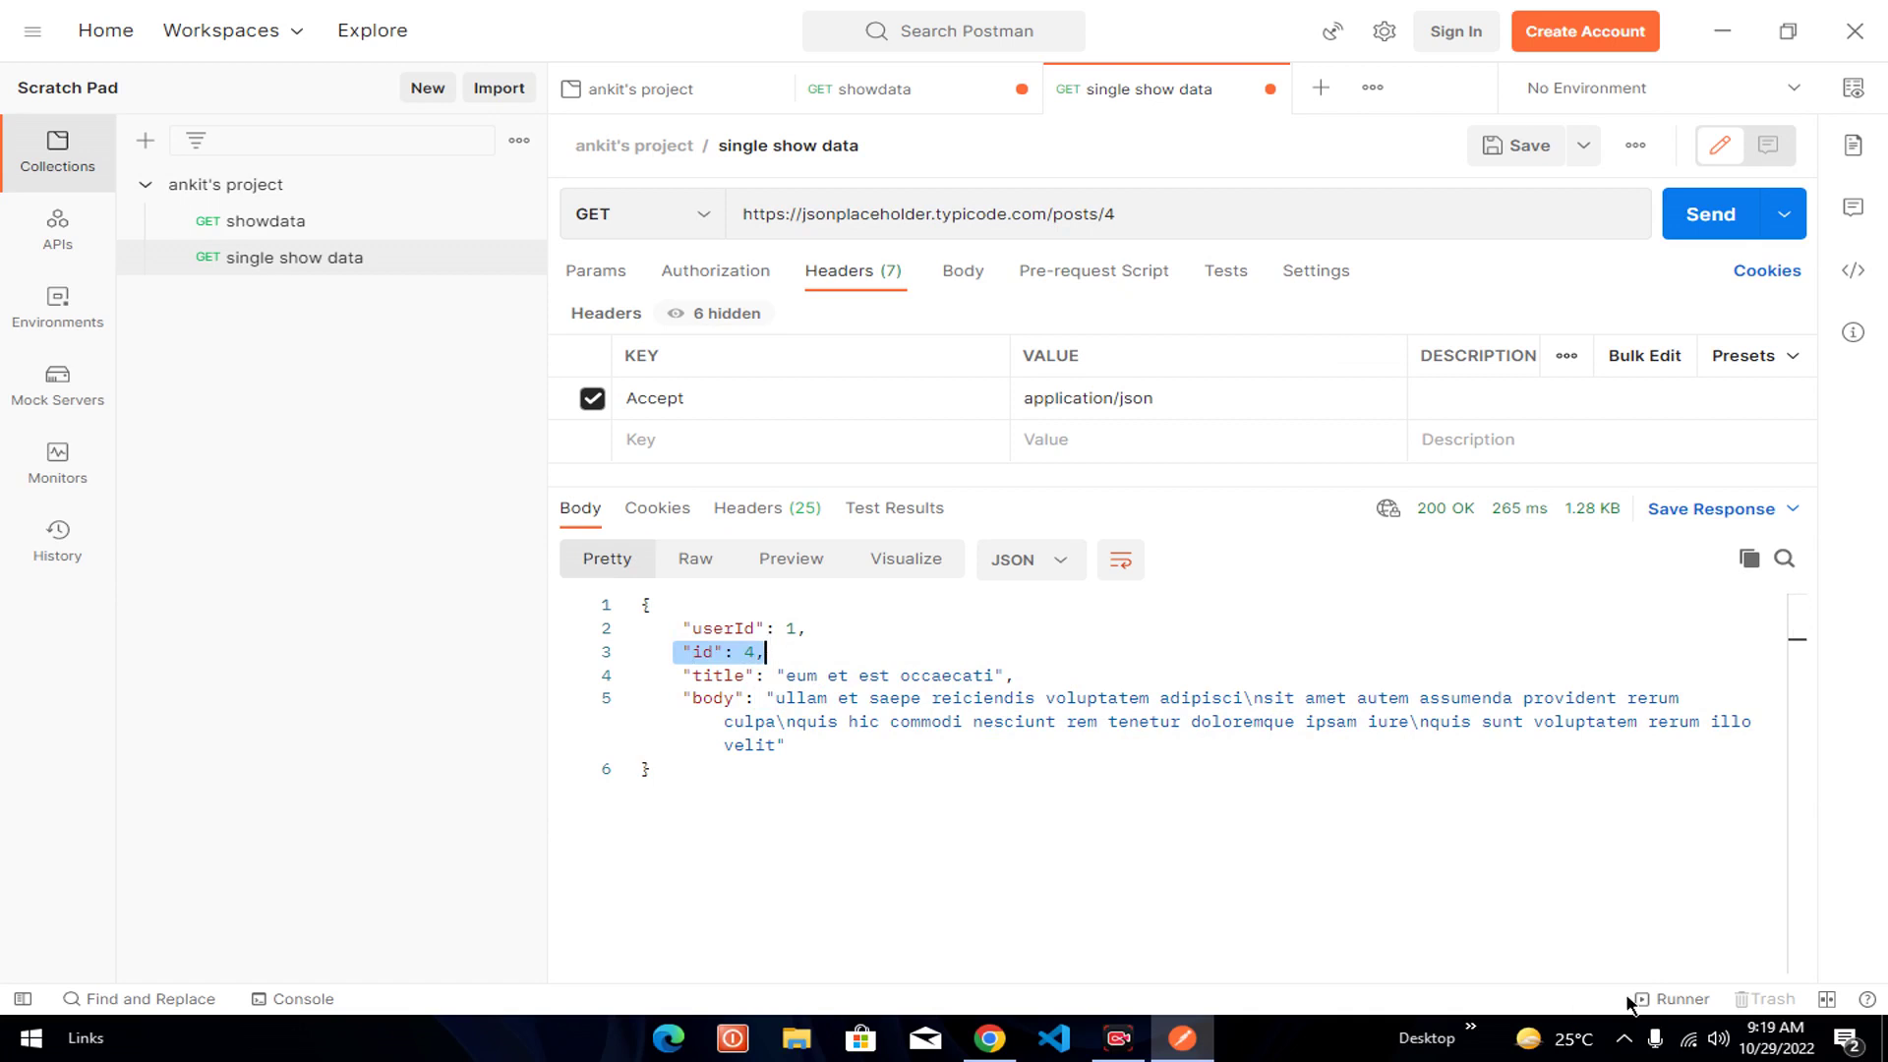
click(1624, 1038)
right_click(1588, 980)
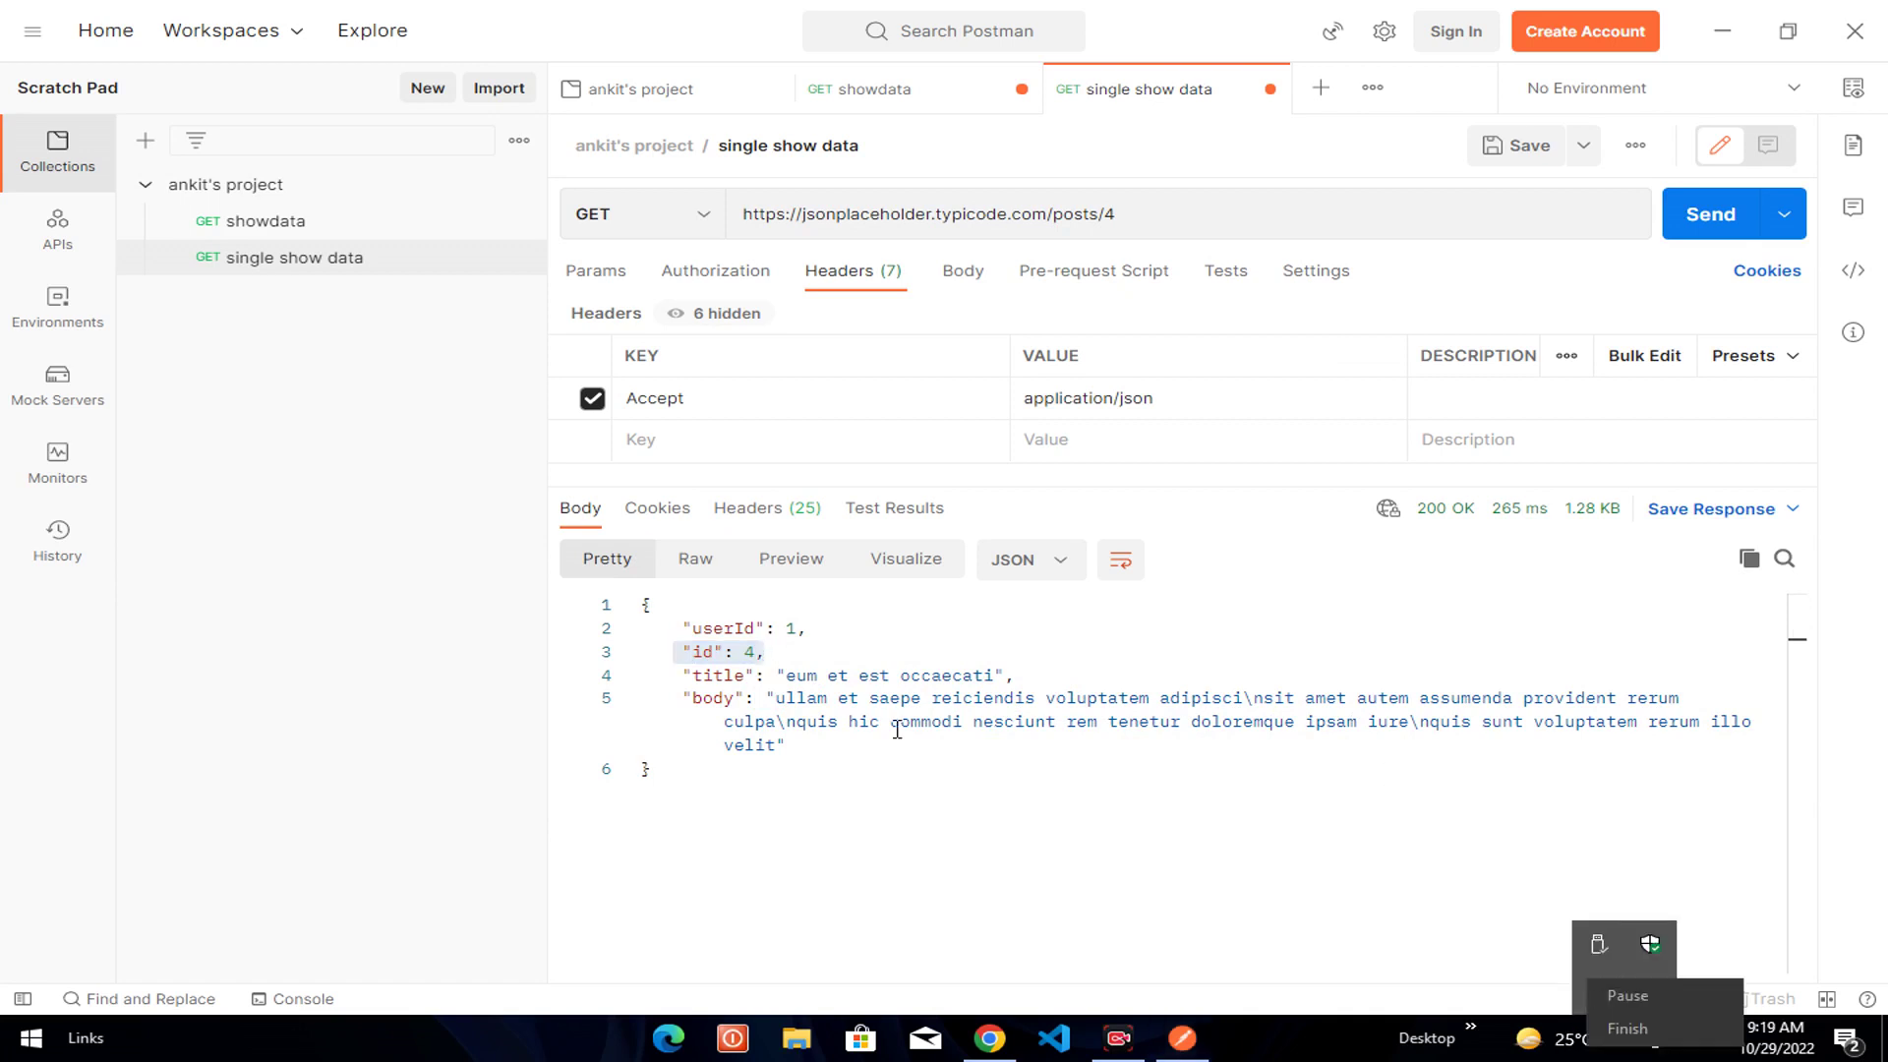
click(913, 769)
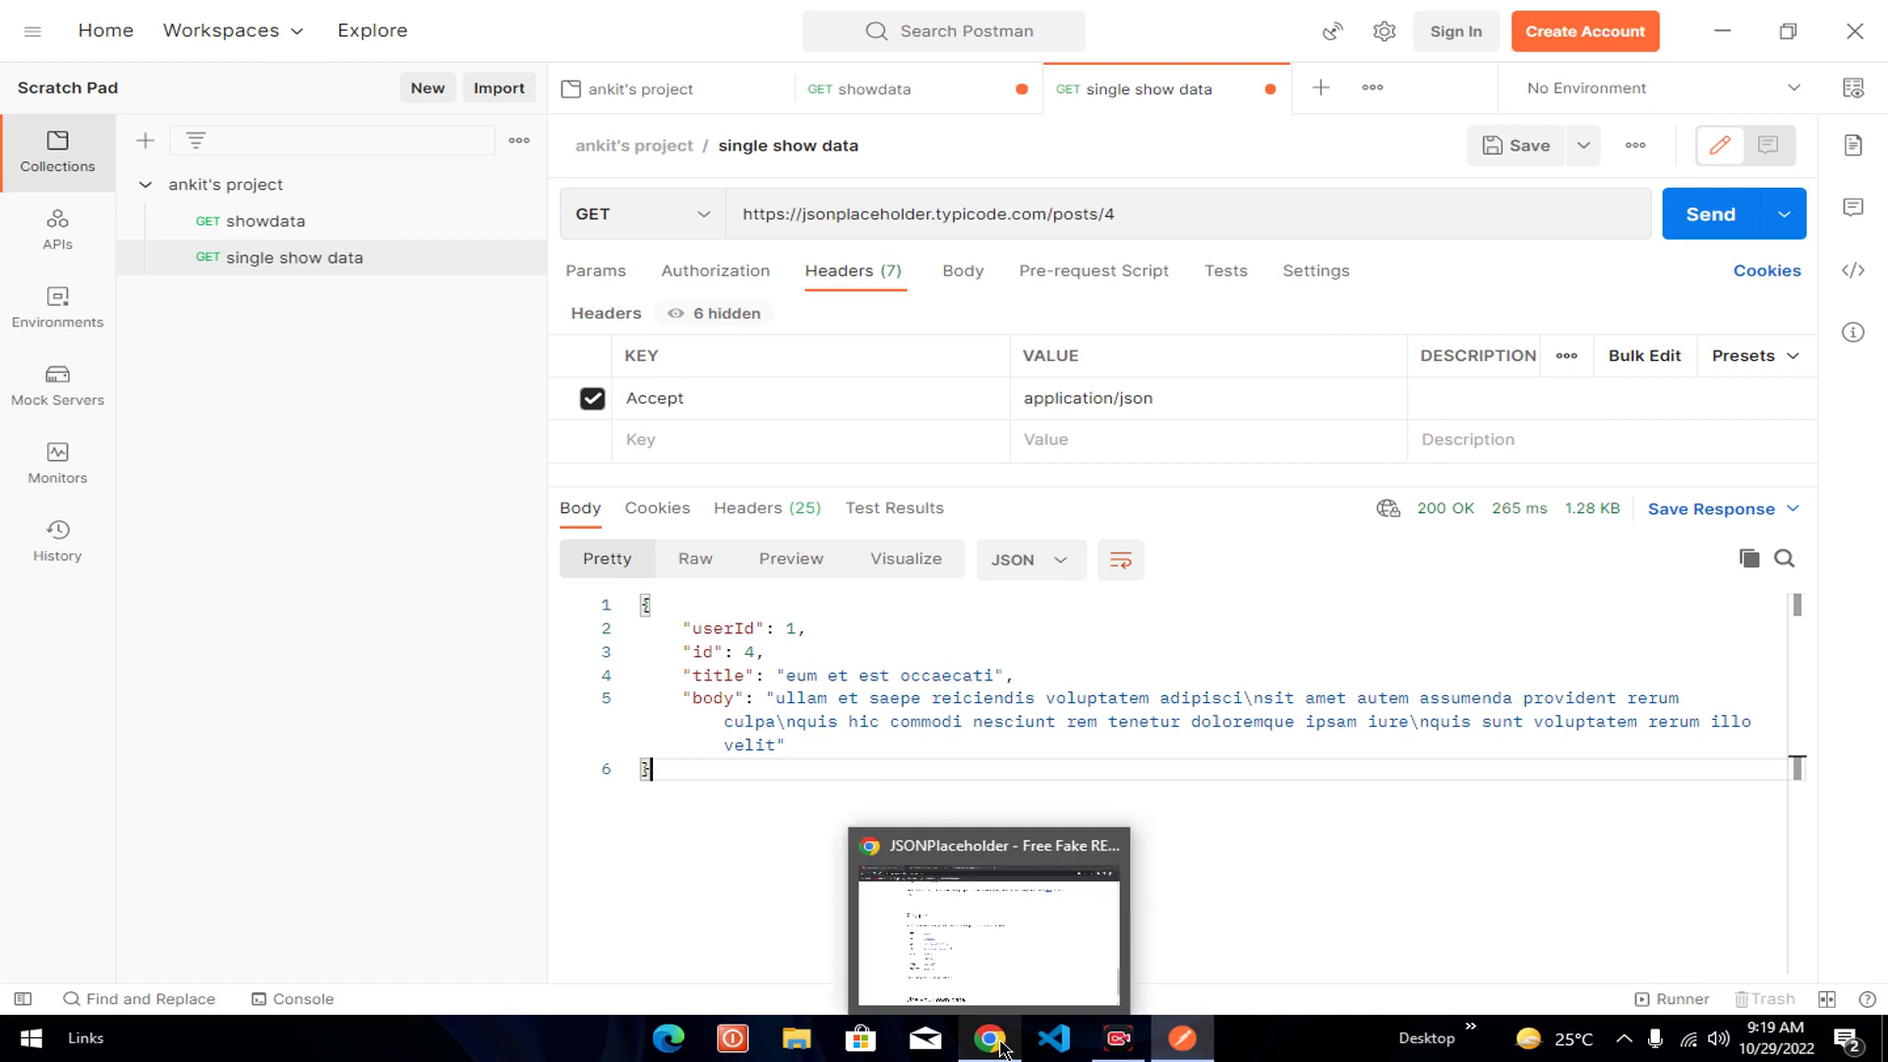
- Check the /comments?postId=1 route on the JSONPlaceholder page in Chrome, and return to Postman
mouse_move(1167, 1052)
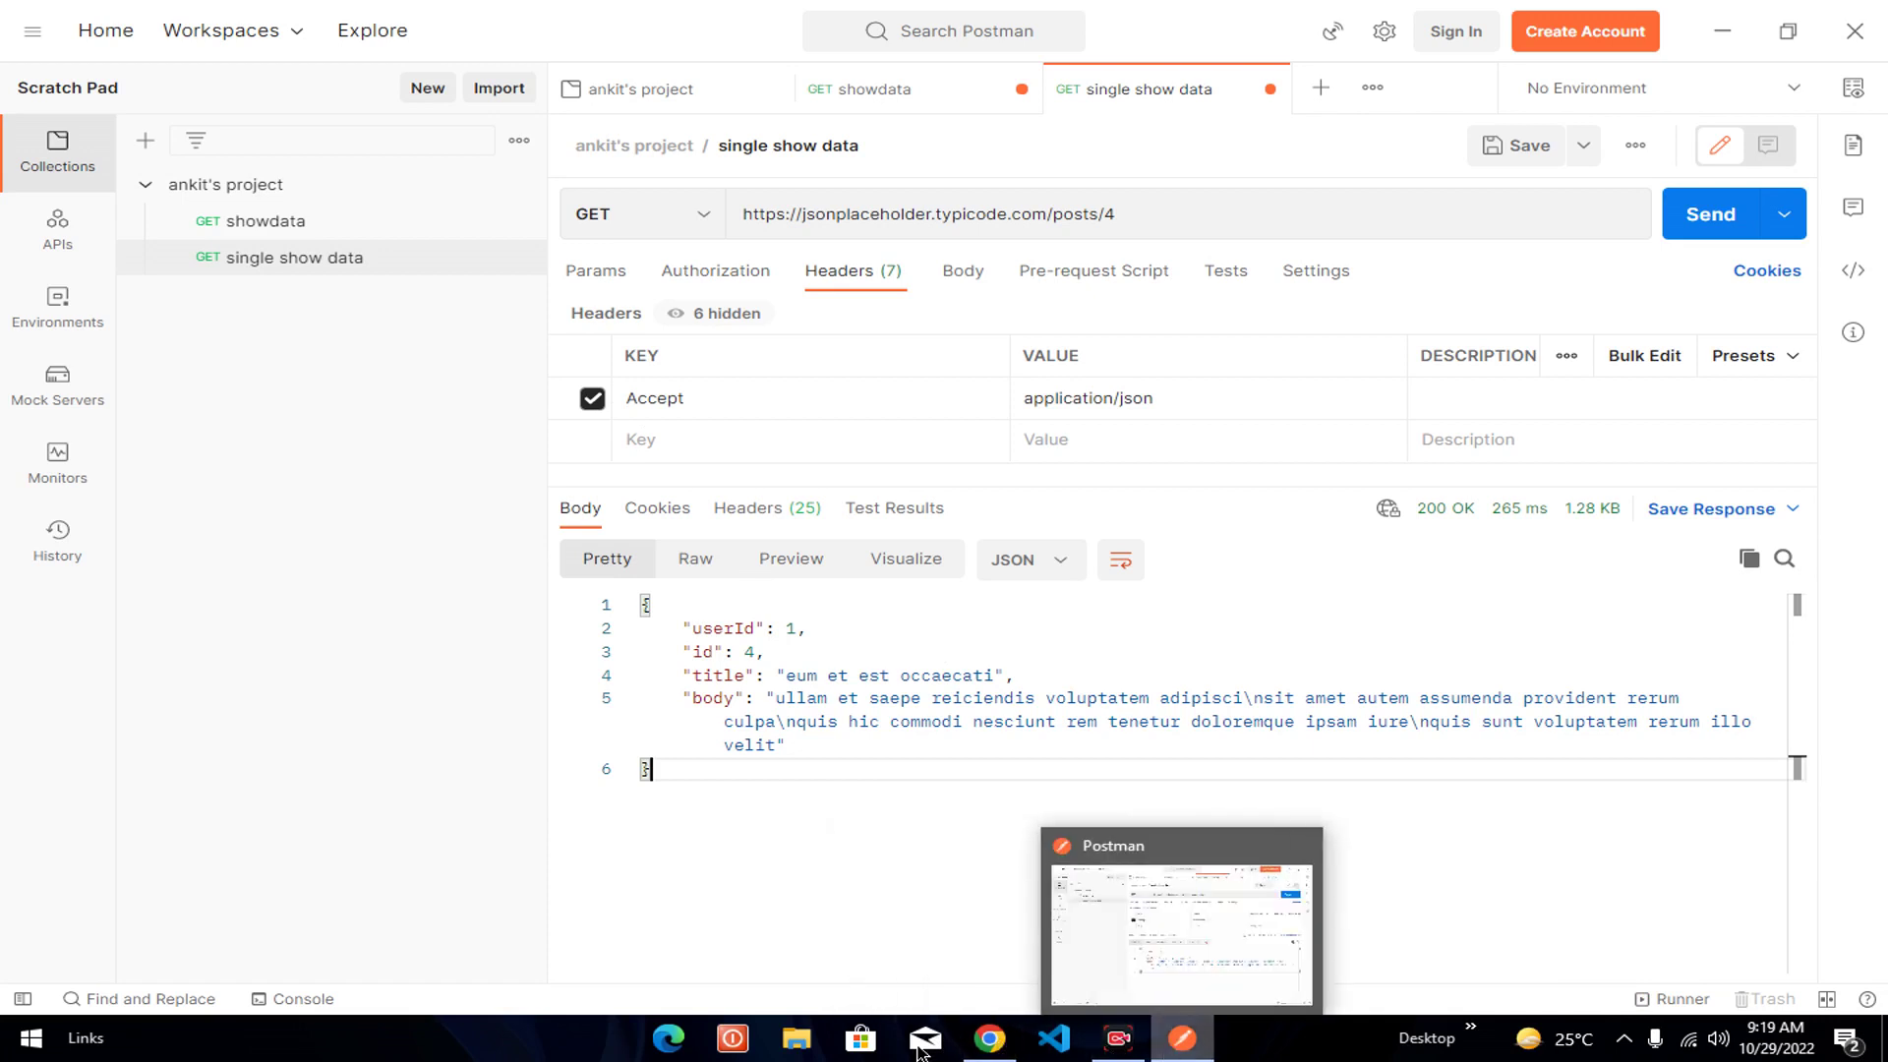
mouse_move(990, 1042)
click(989, 955)
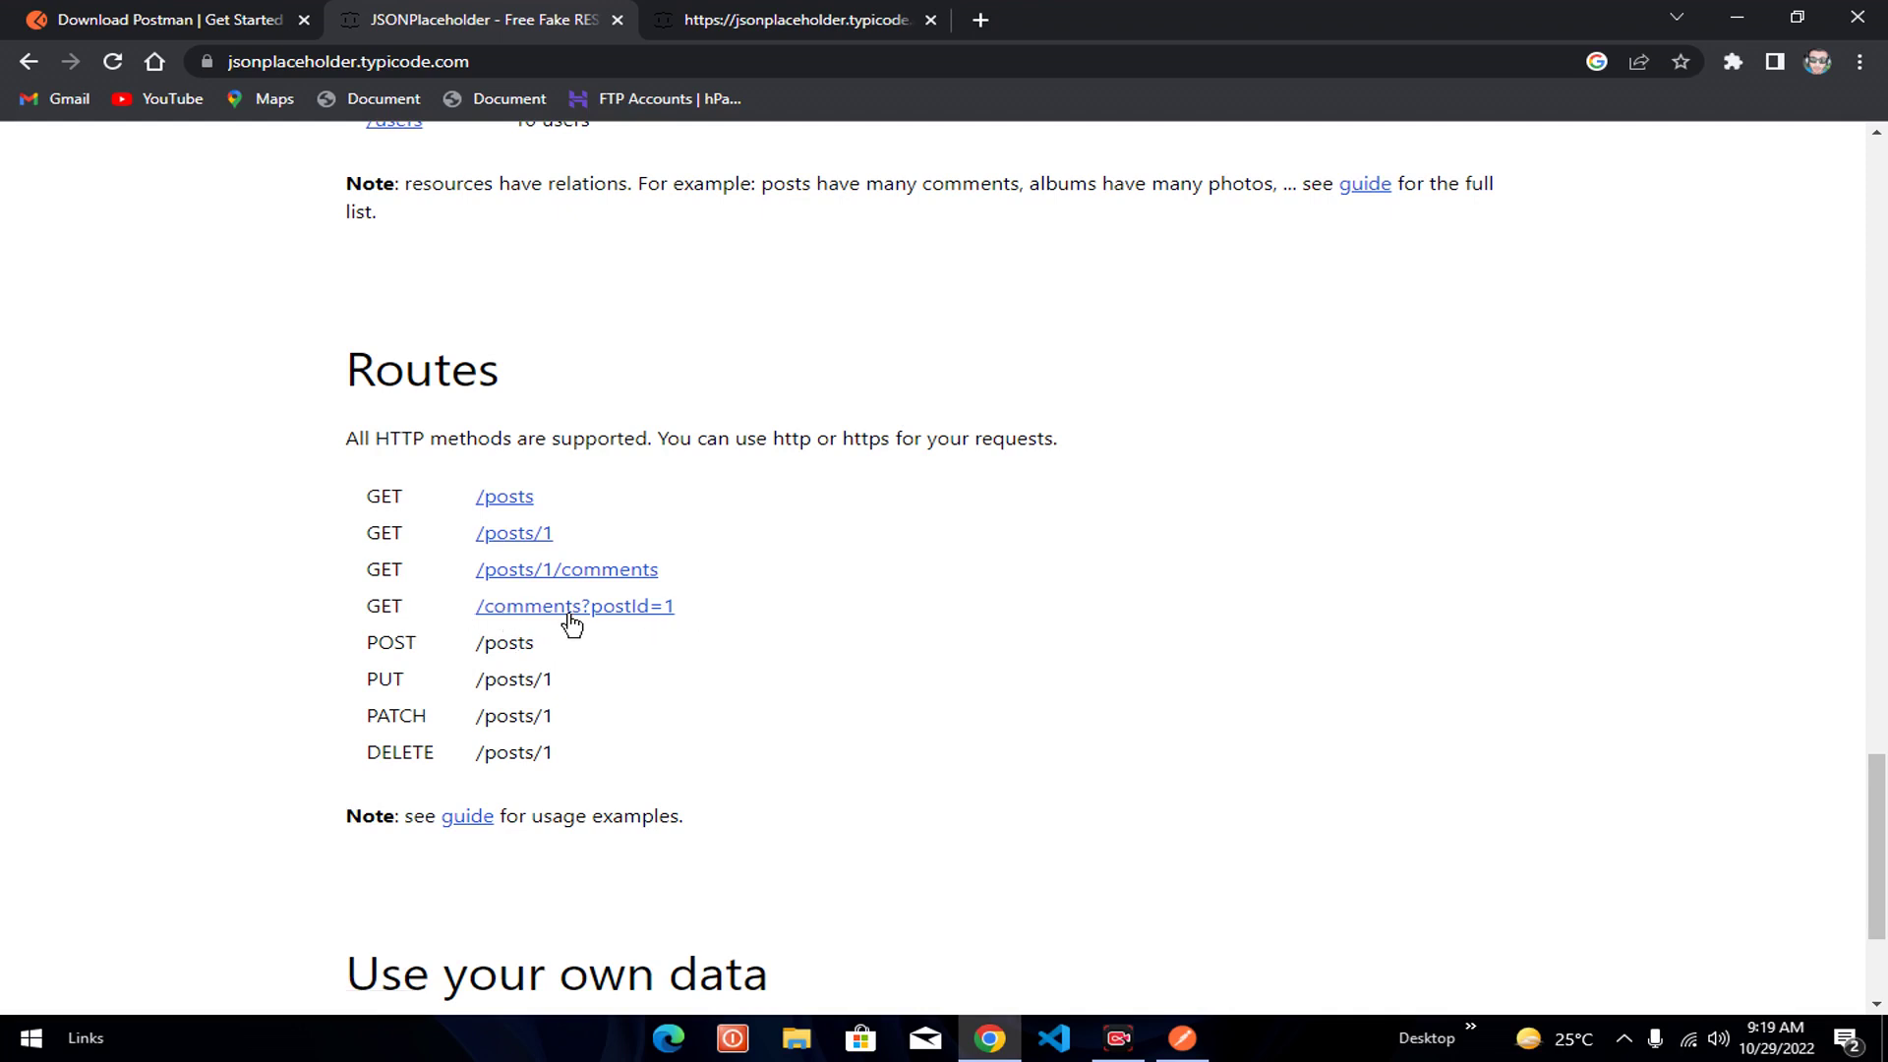
drag(711, 615, 492, 606)
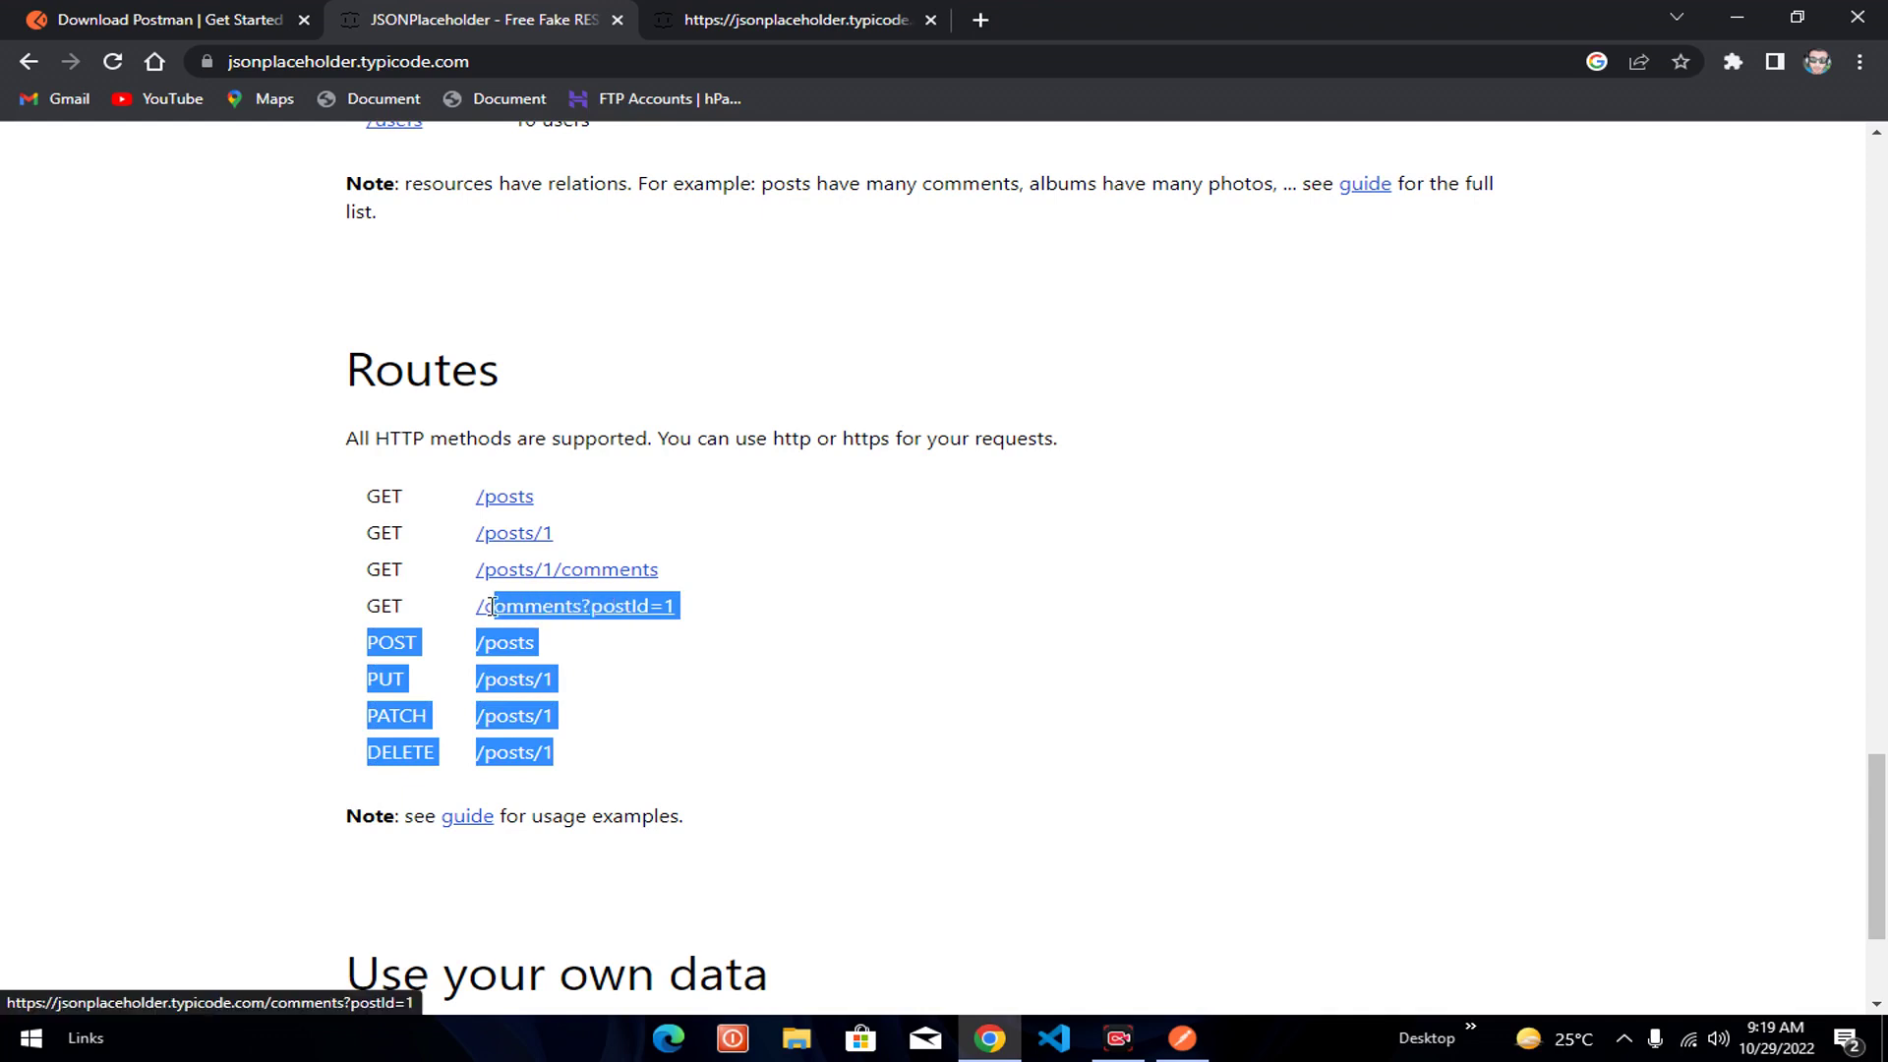
click(834, 653)
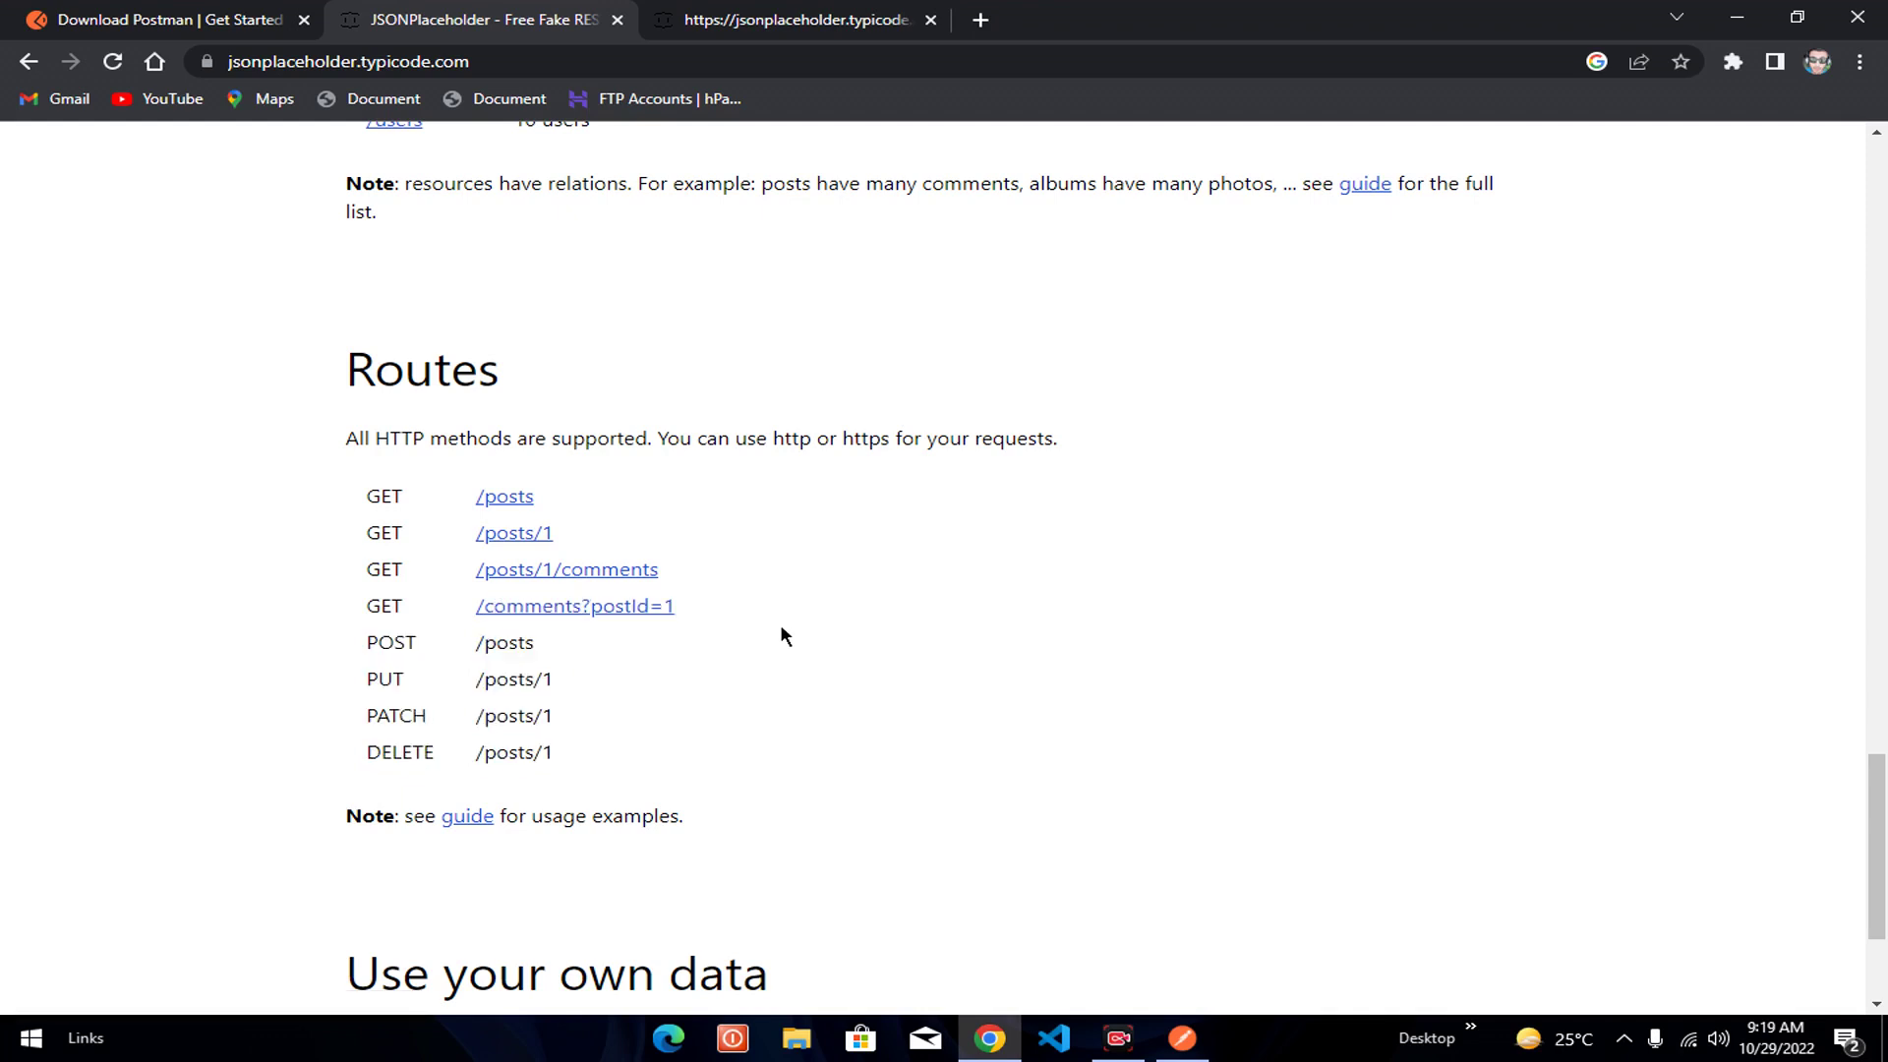
click(1163, 1044)
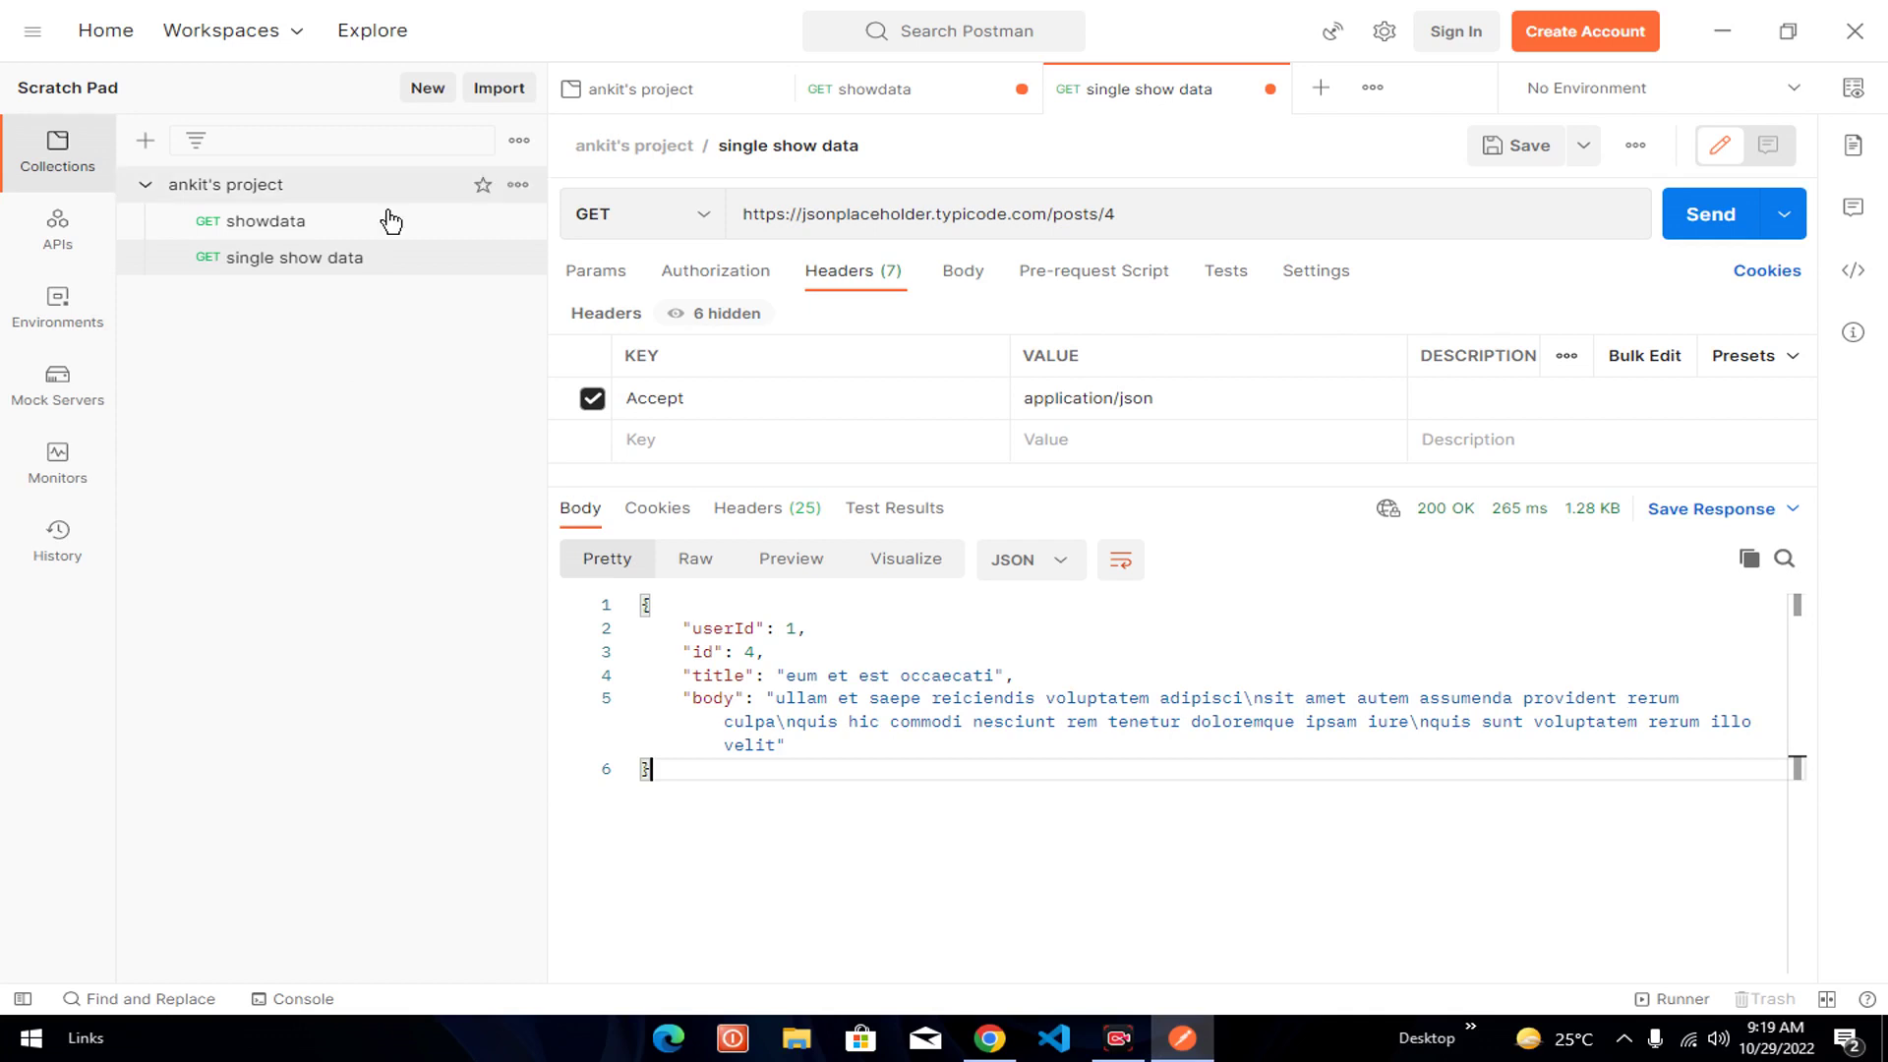
right_click(254, 192)
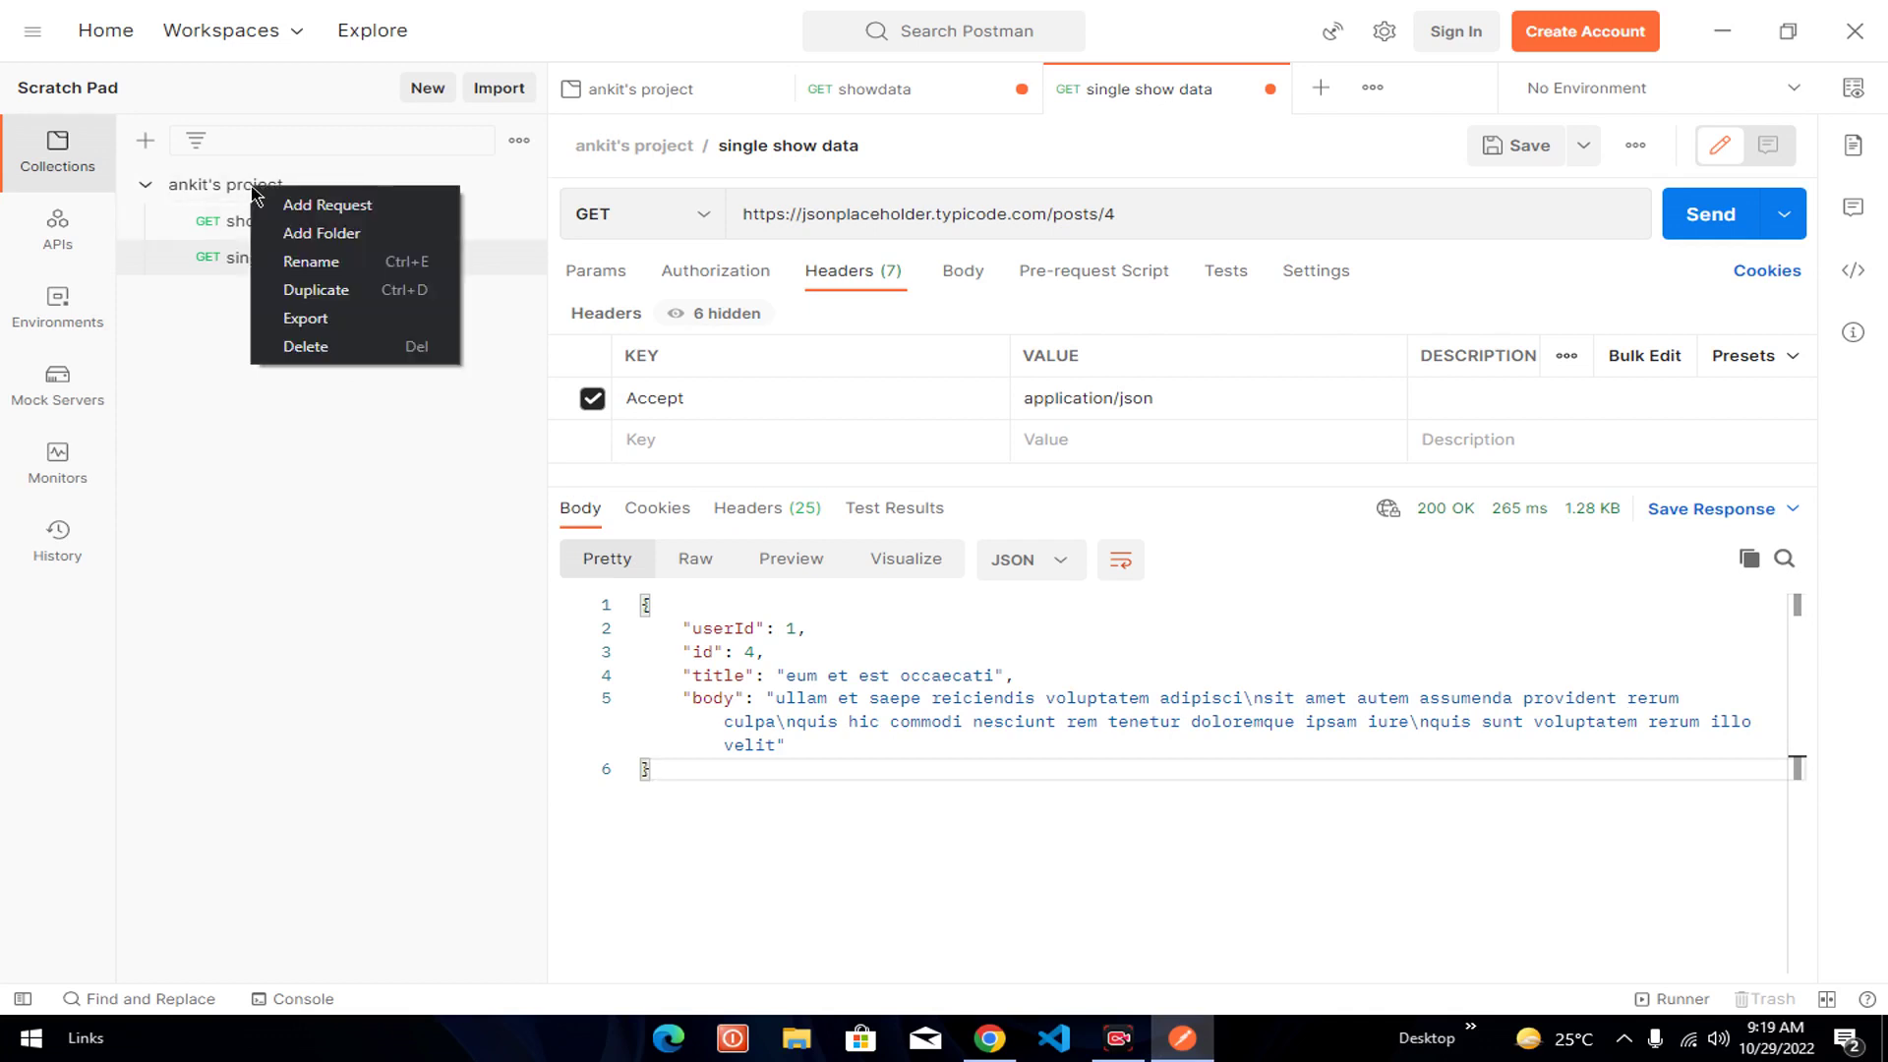
click(330, 205)
click(1624, 1039)
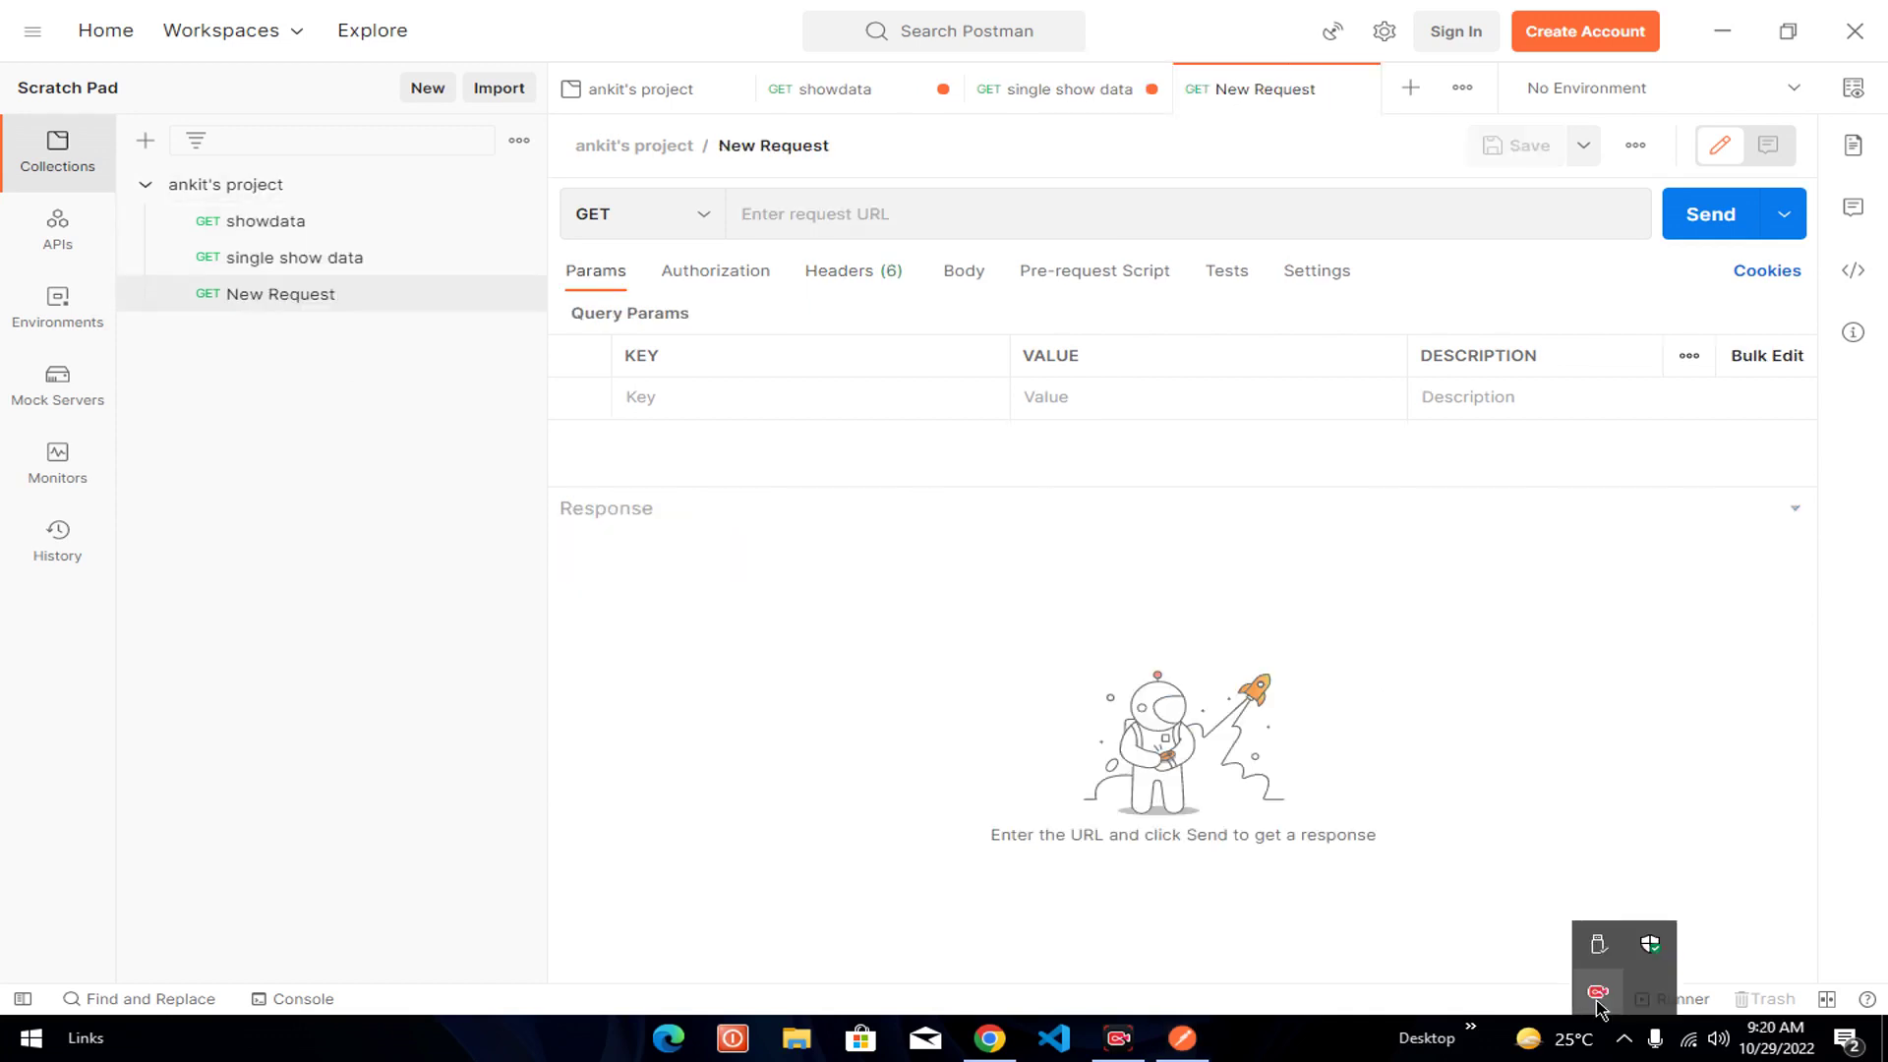
click(781, 221)
text(http://jsonplaceholder.typicode.com/posts)
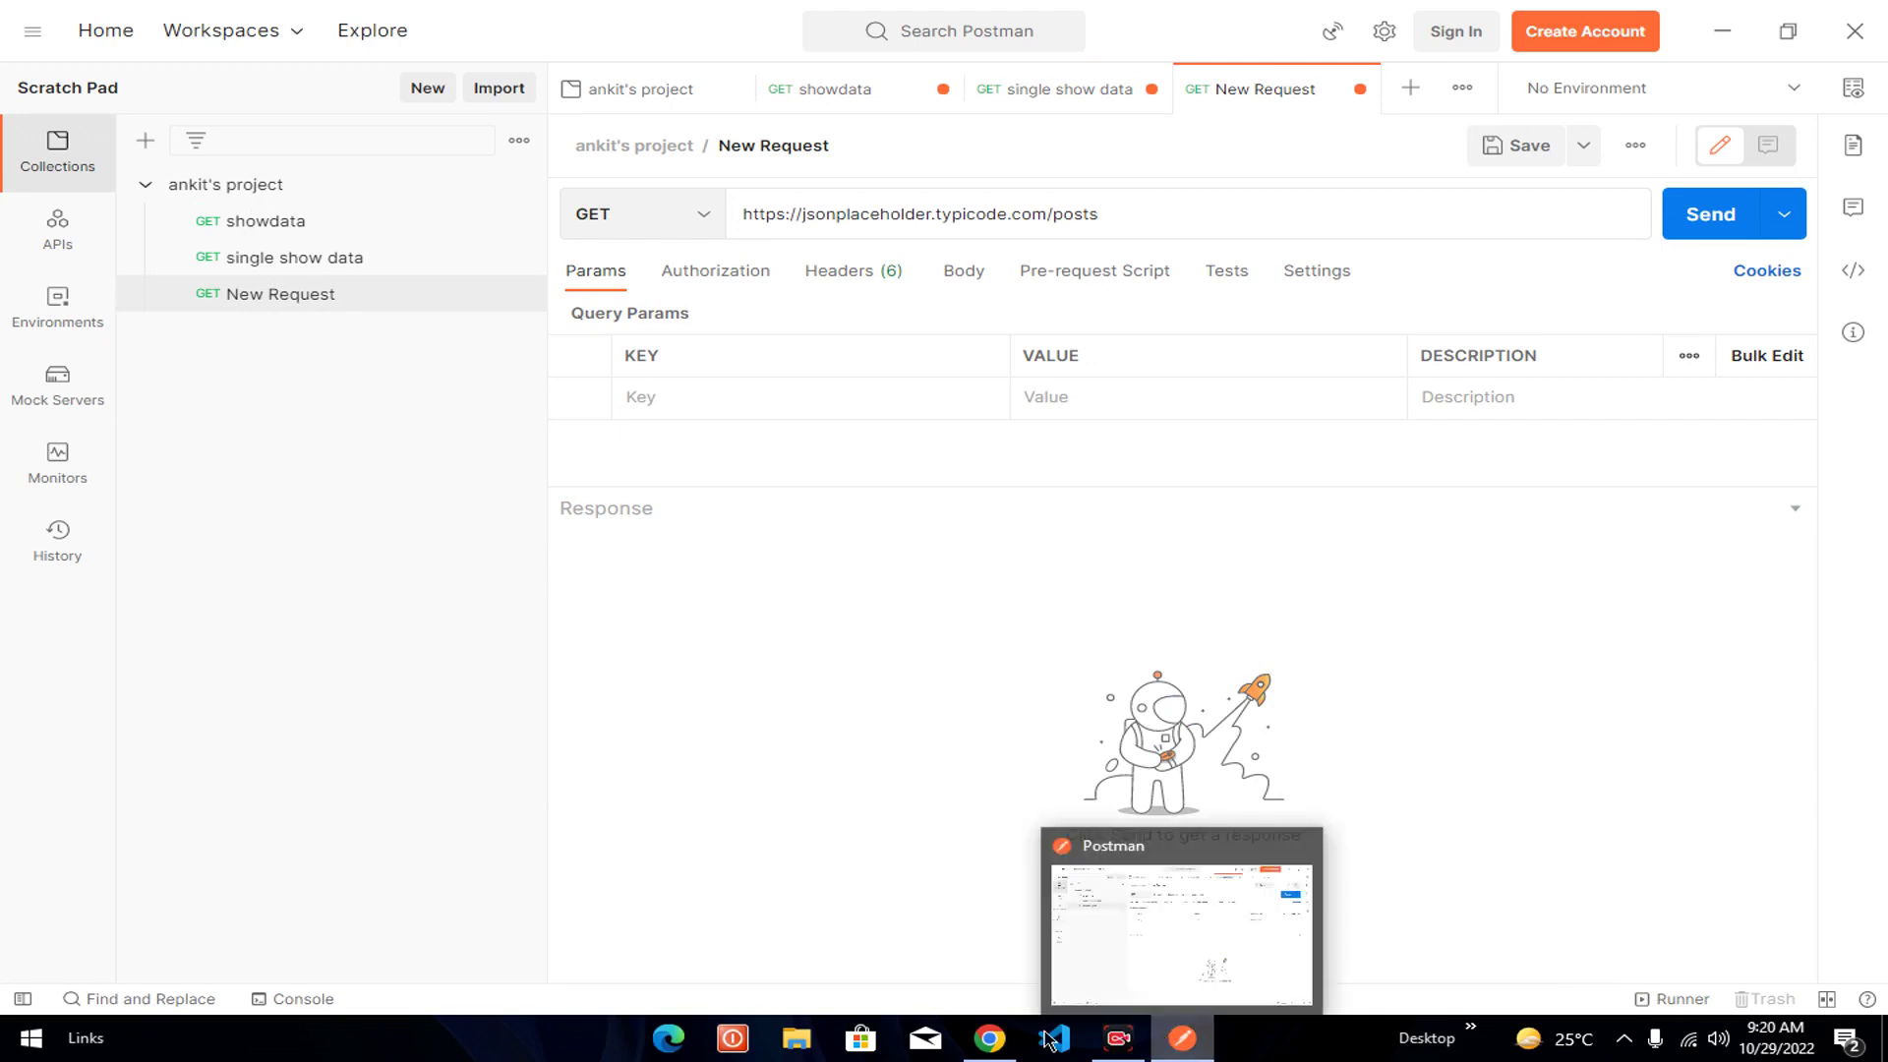
- Switch to Chrome and open the /comments?postId=1 route from the JSONPlaceholder page in a new tab
mouse_move(990, 1038)
click(982, 963)
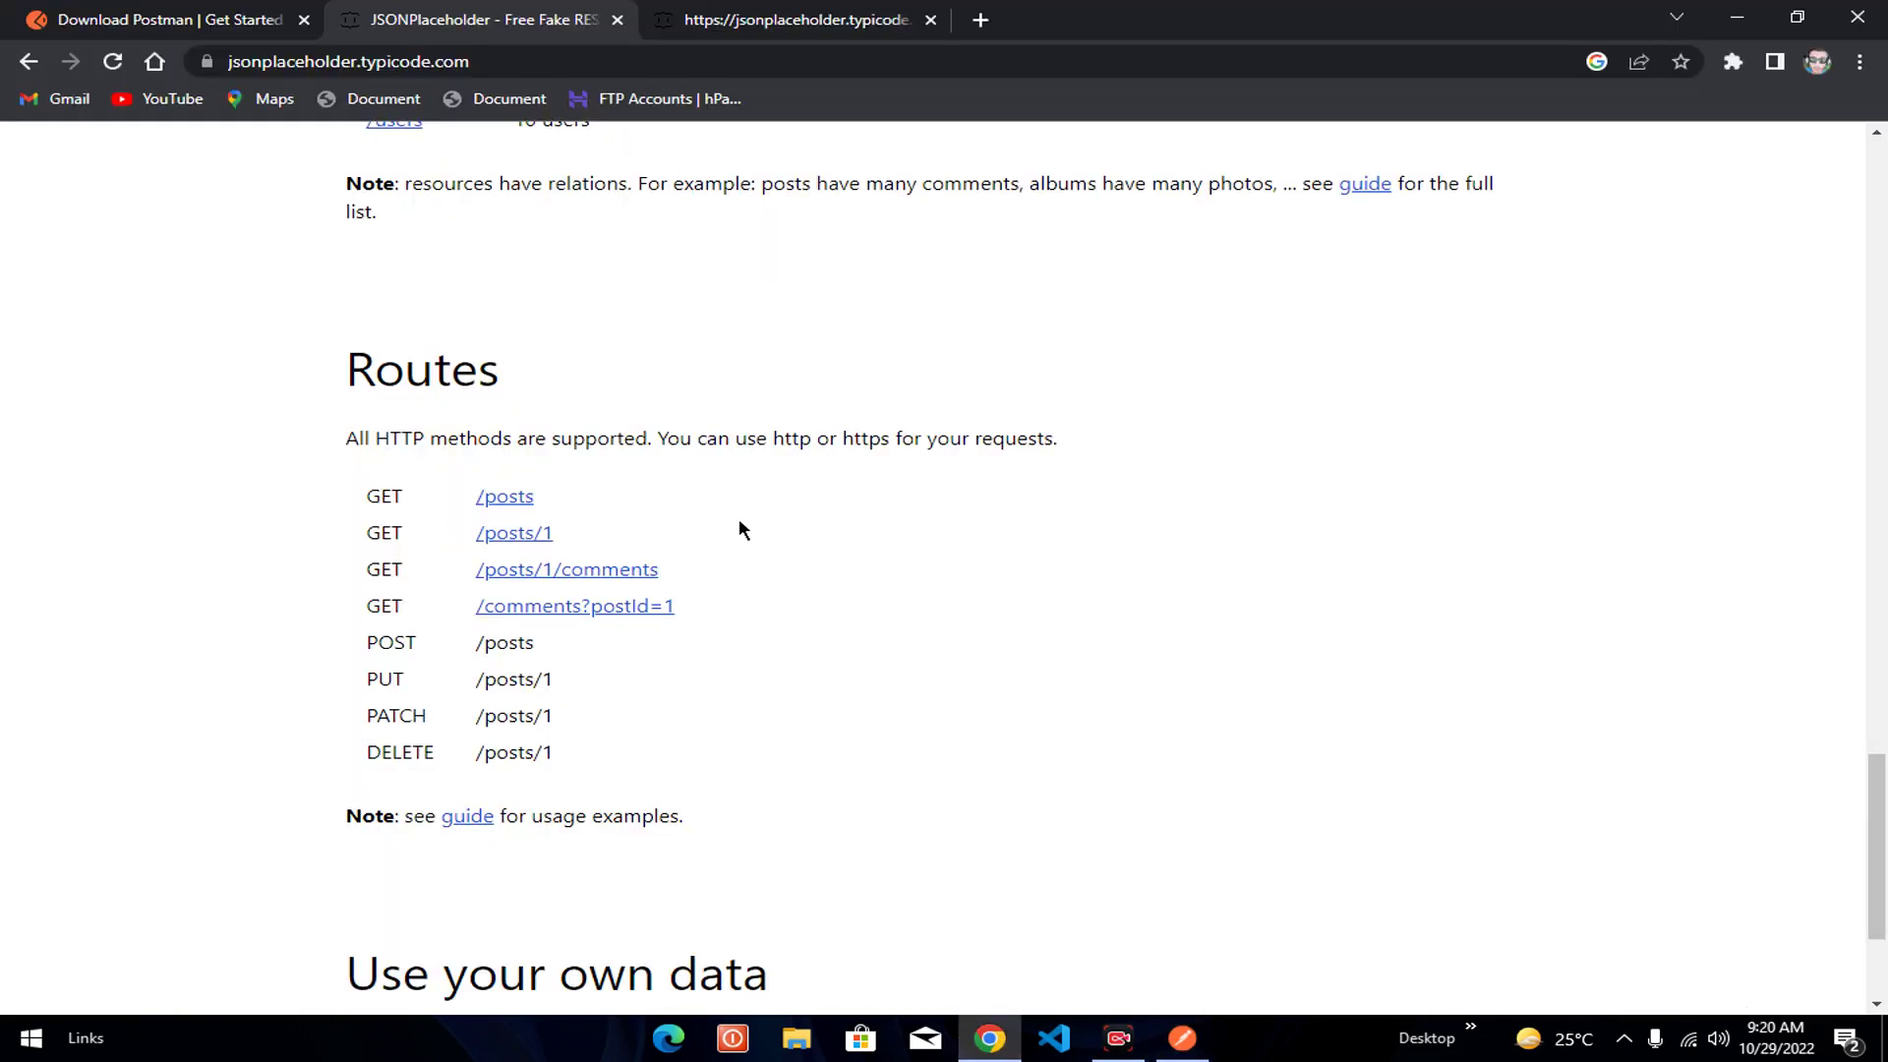
drag(704, 610, 549, 606)
click(881, 645)
drag(688, 610, 484, 605)
click(793, 651)
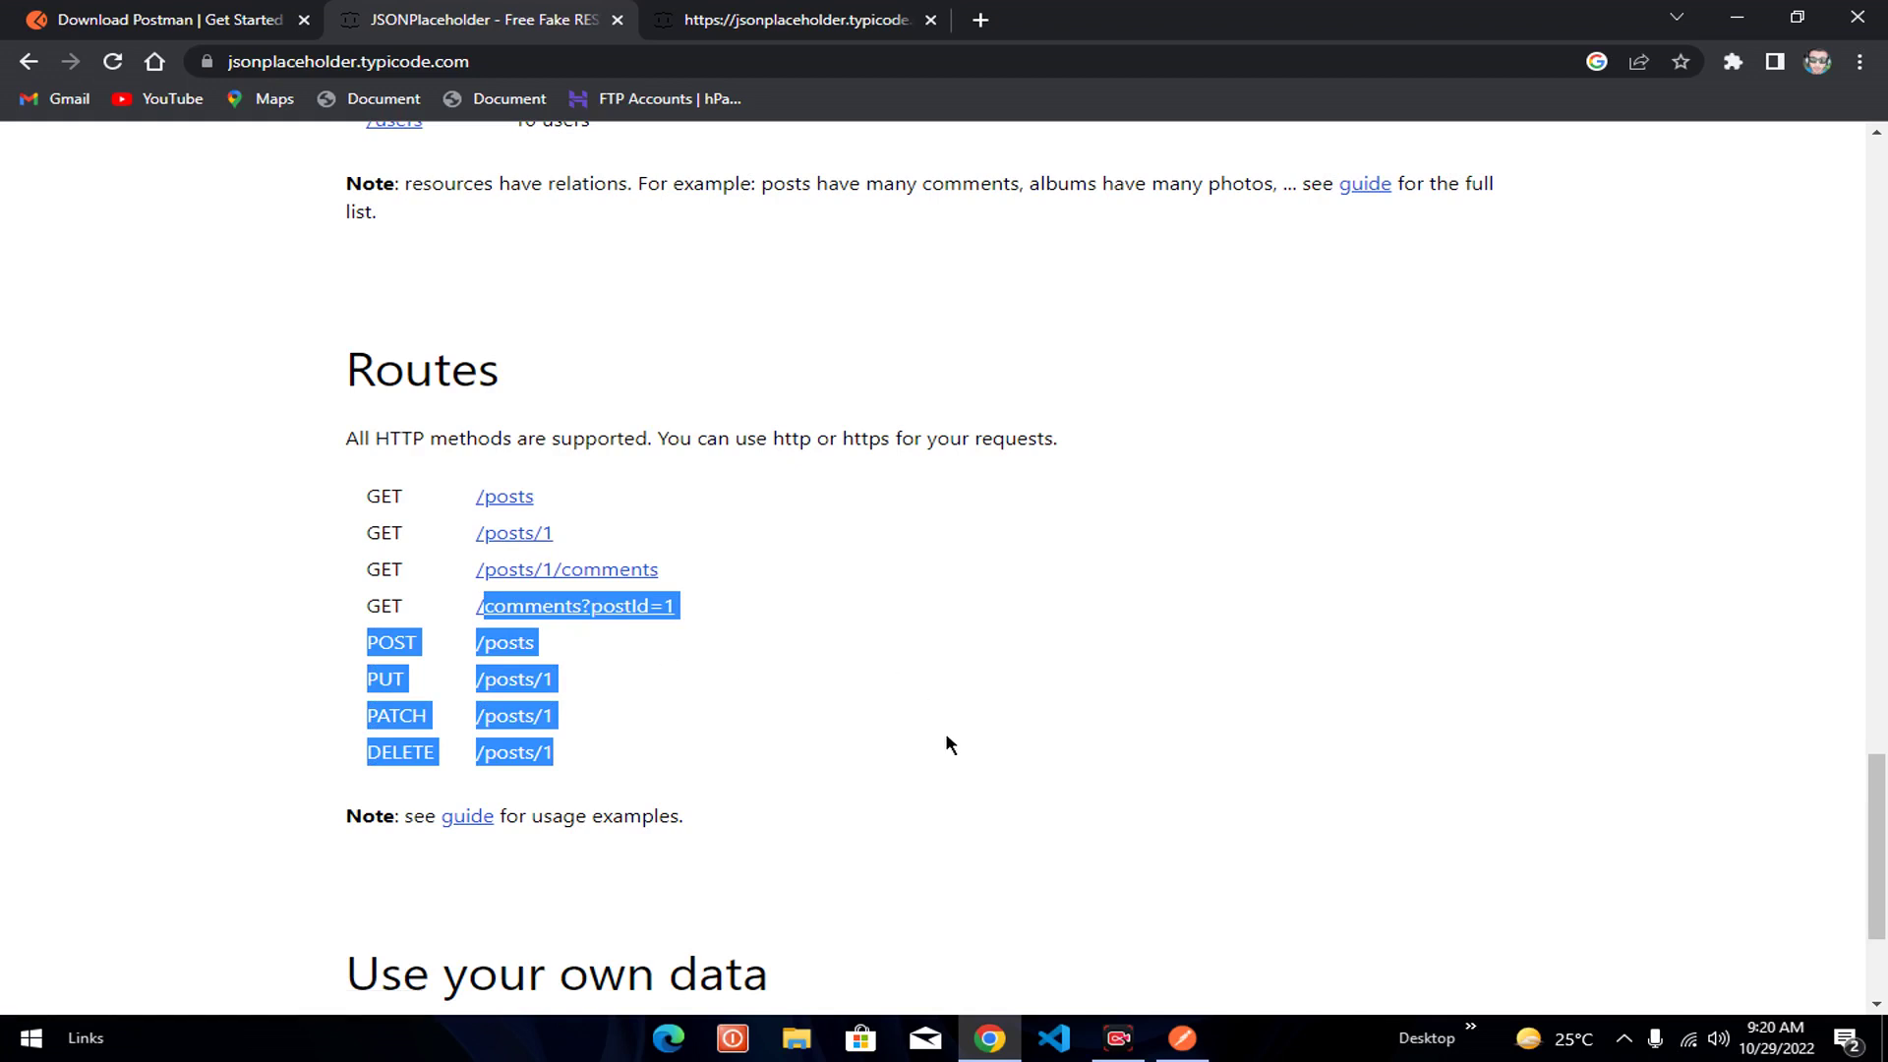
click(864, 630)
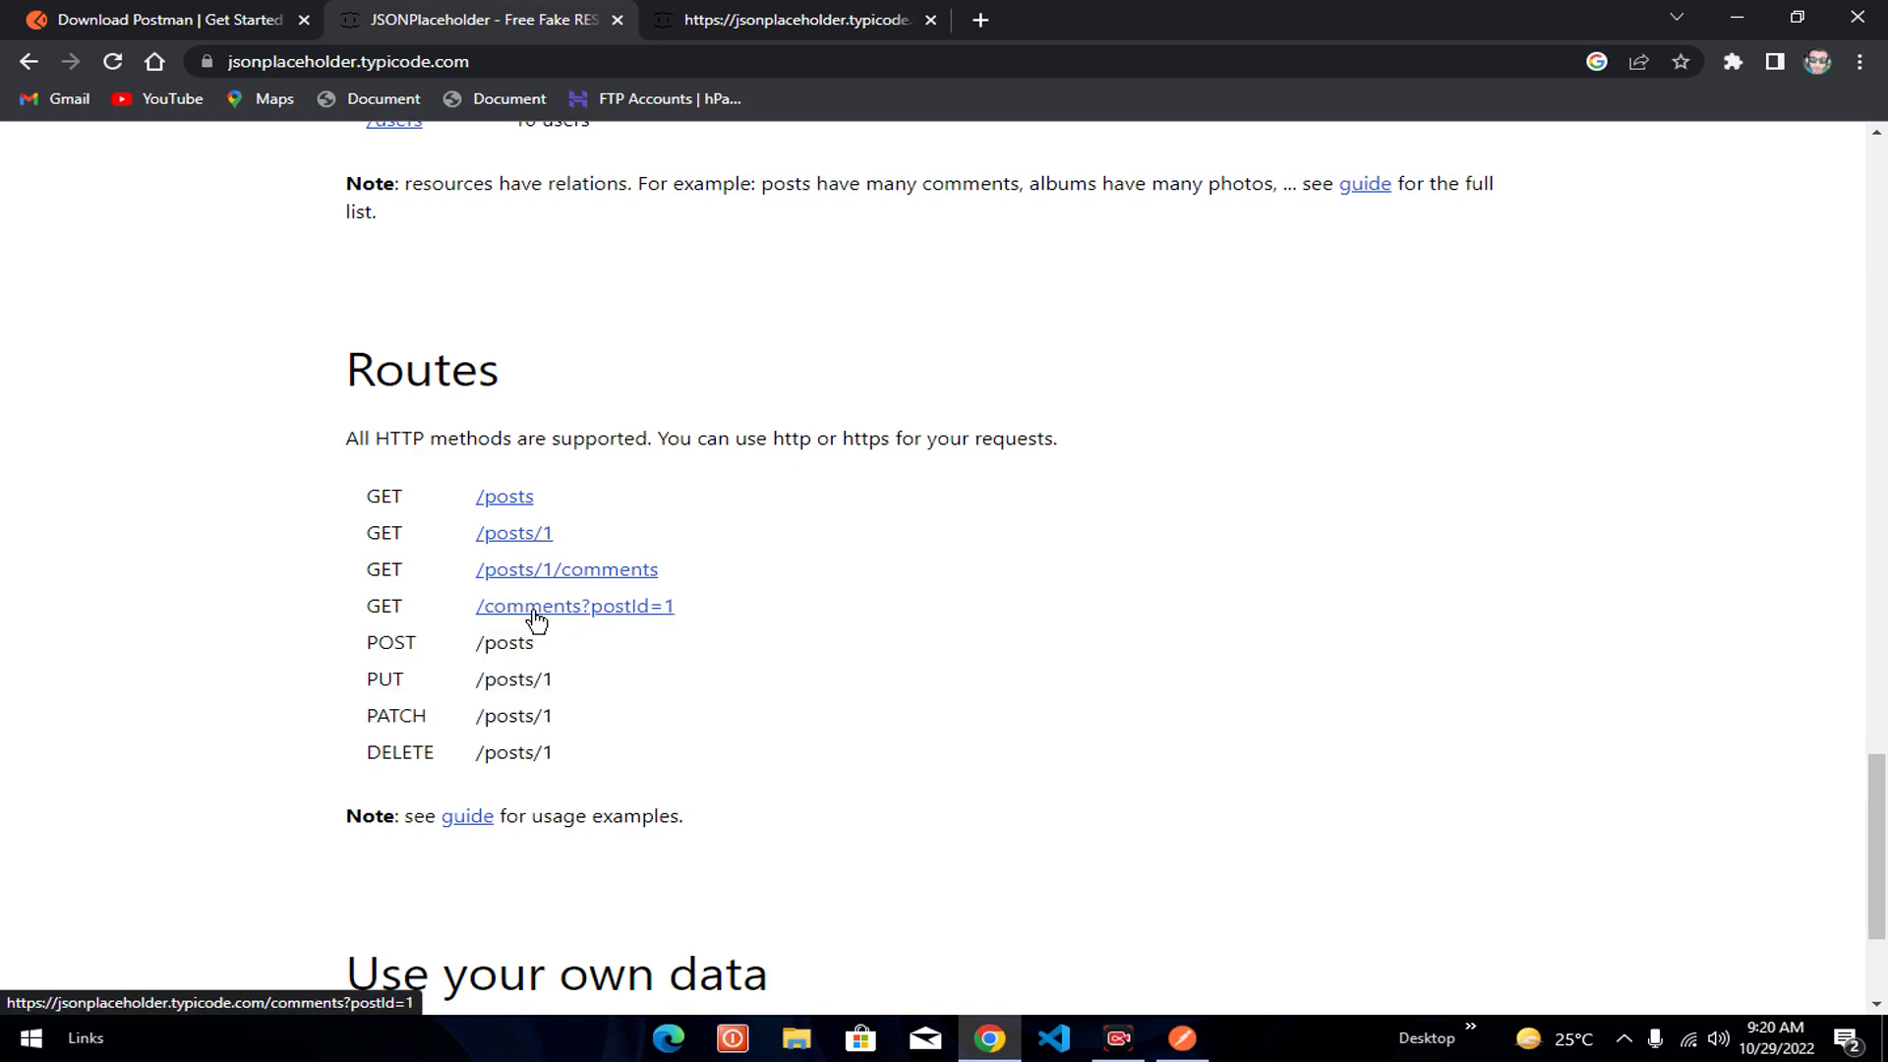
right_click(575, 610)
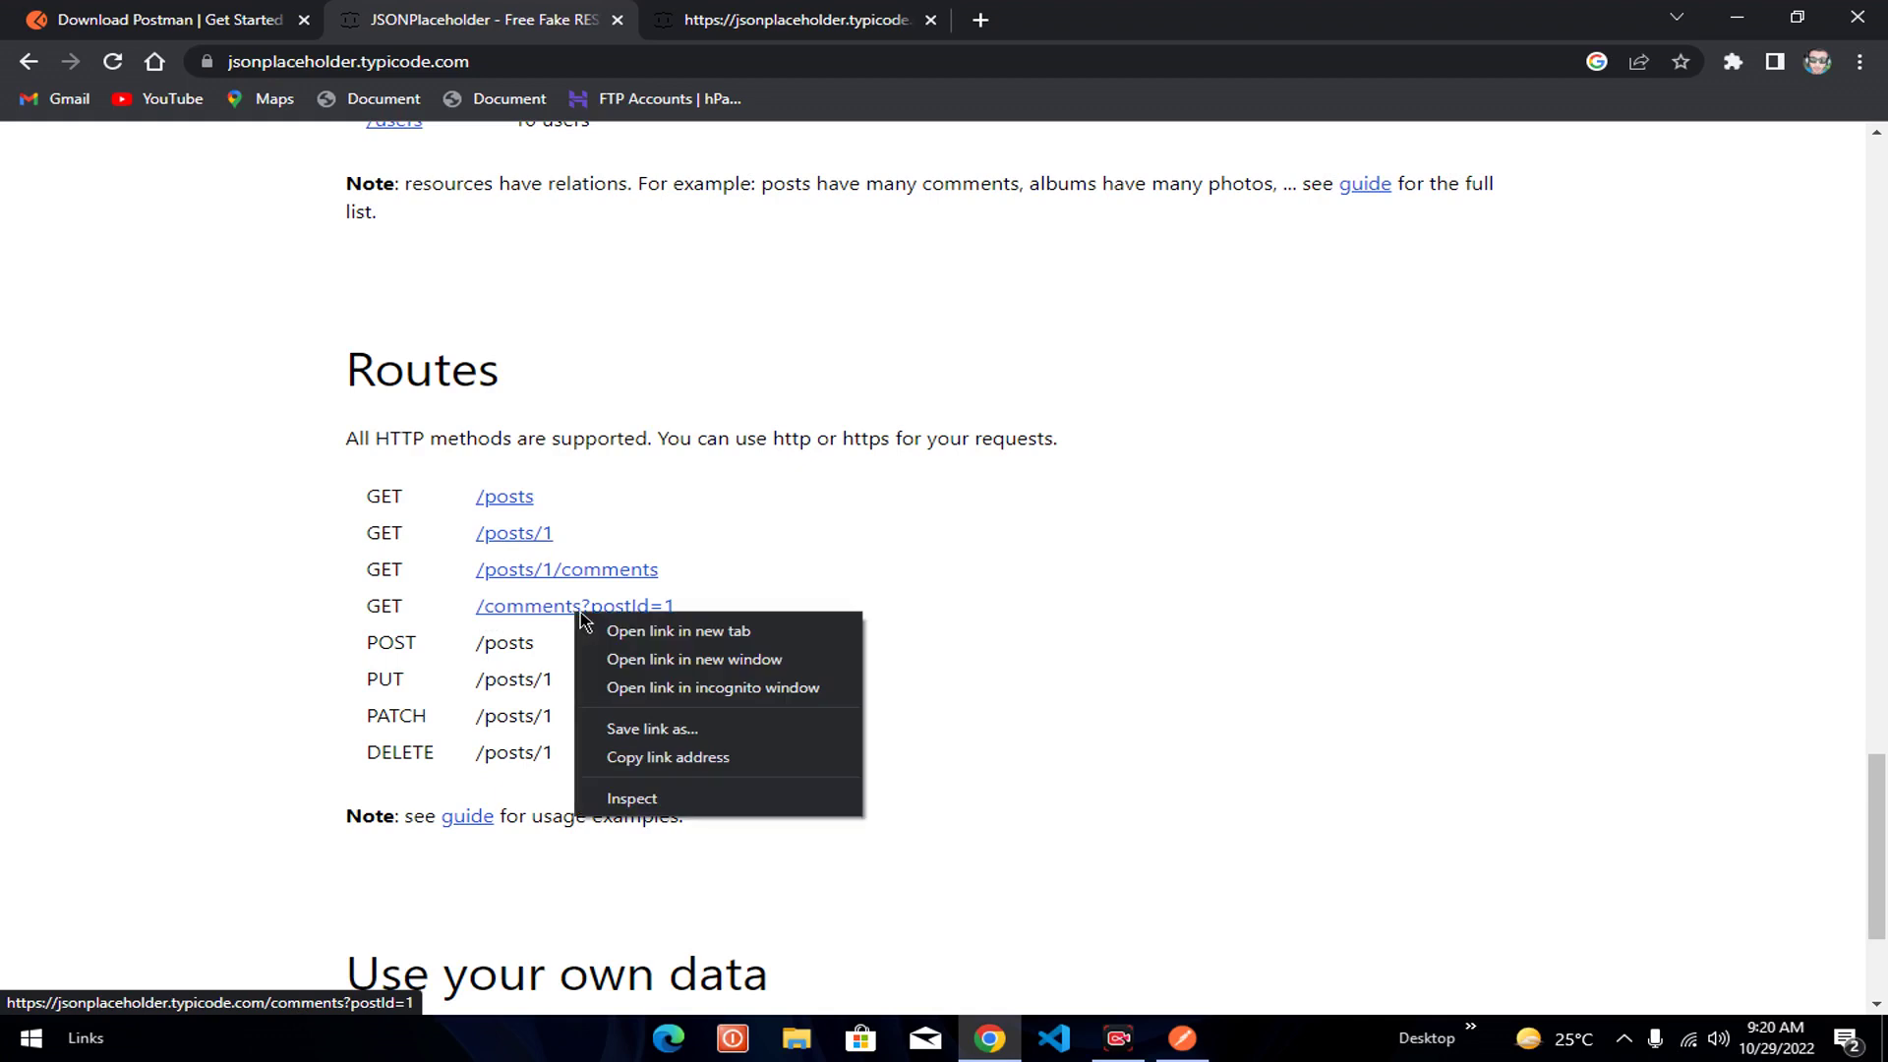
click(716, 639)
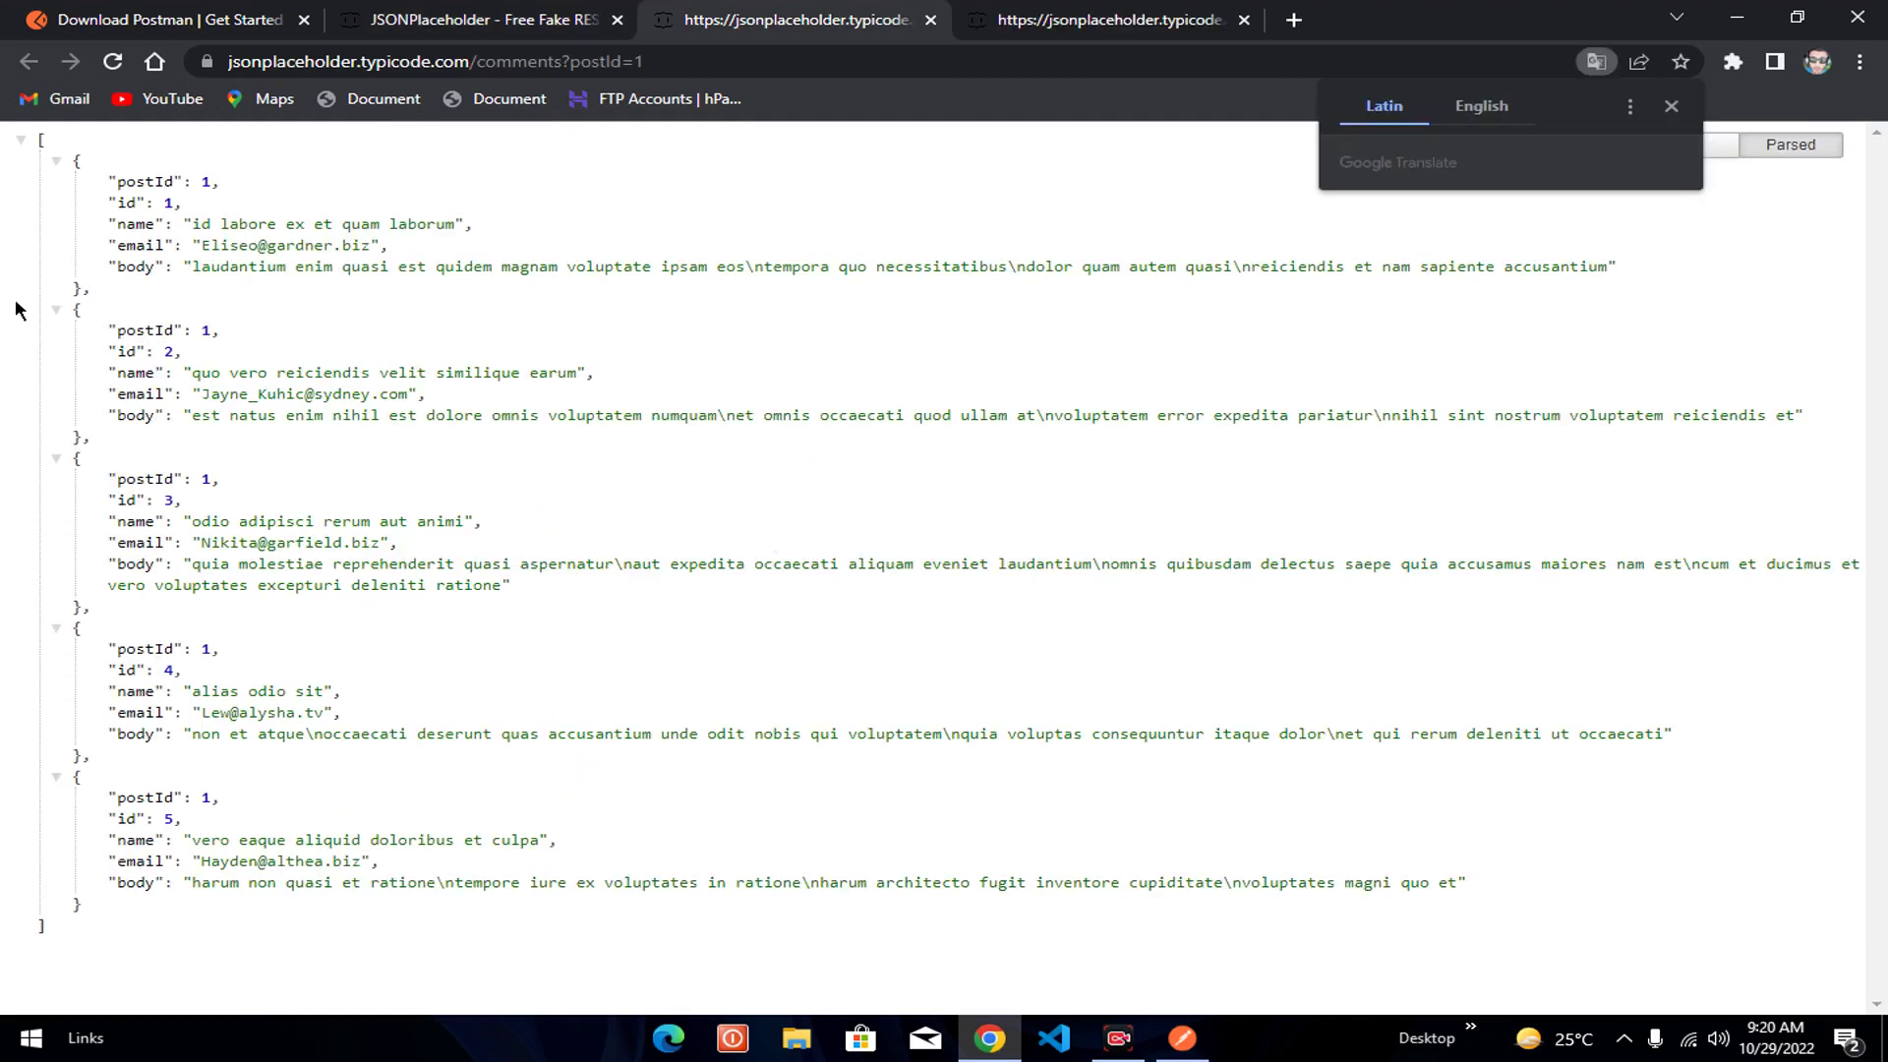
- Examine the postId value in each comment object of the comments?postId=1 JSON output
click(88, 426)
key(ctrl+a)
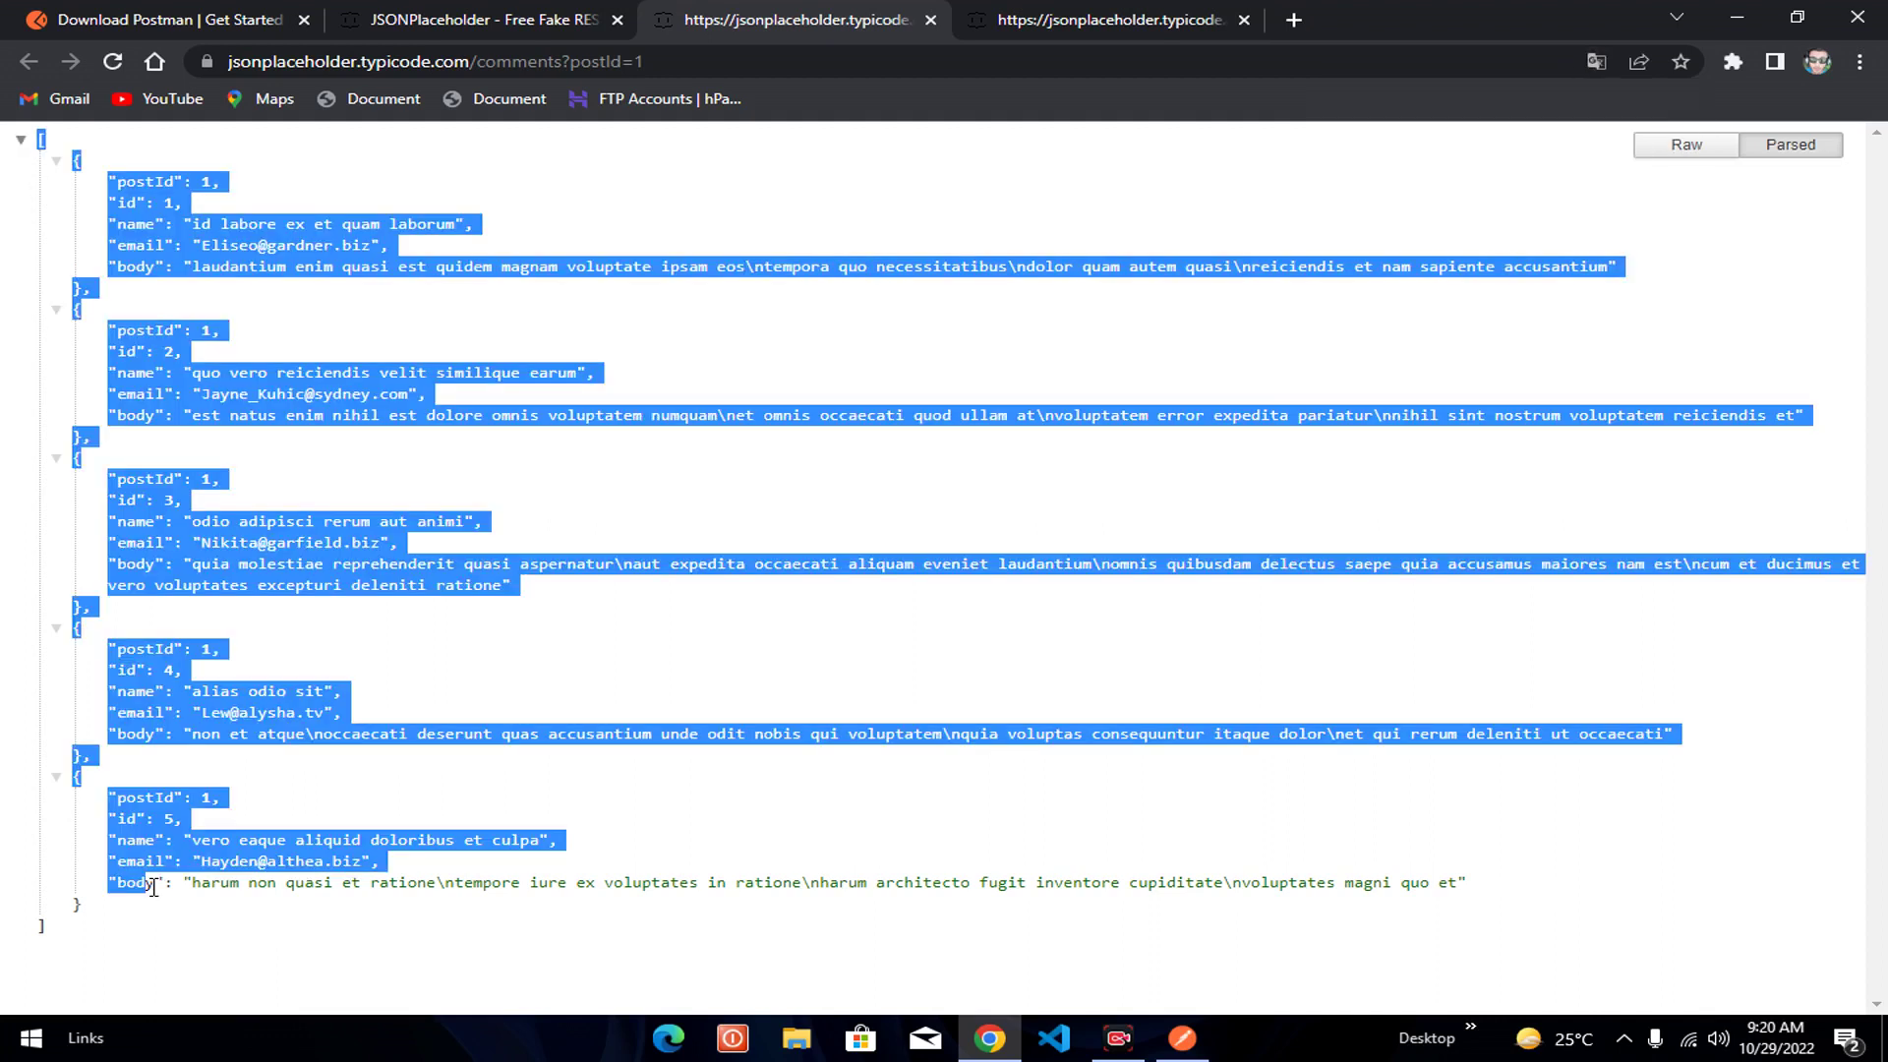
click(160, 802)
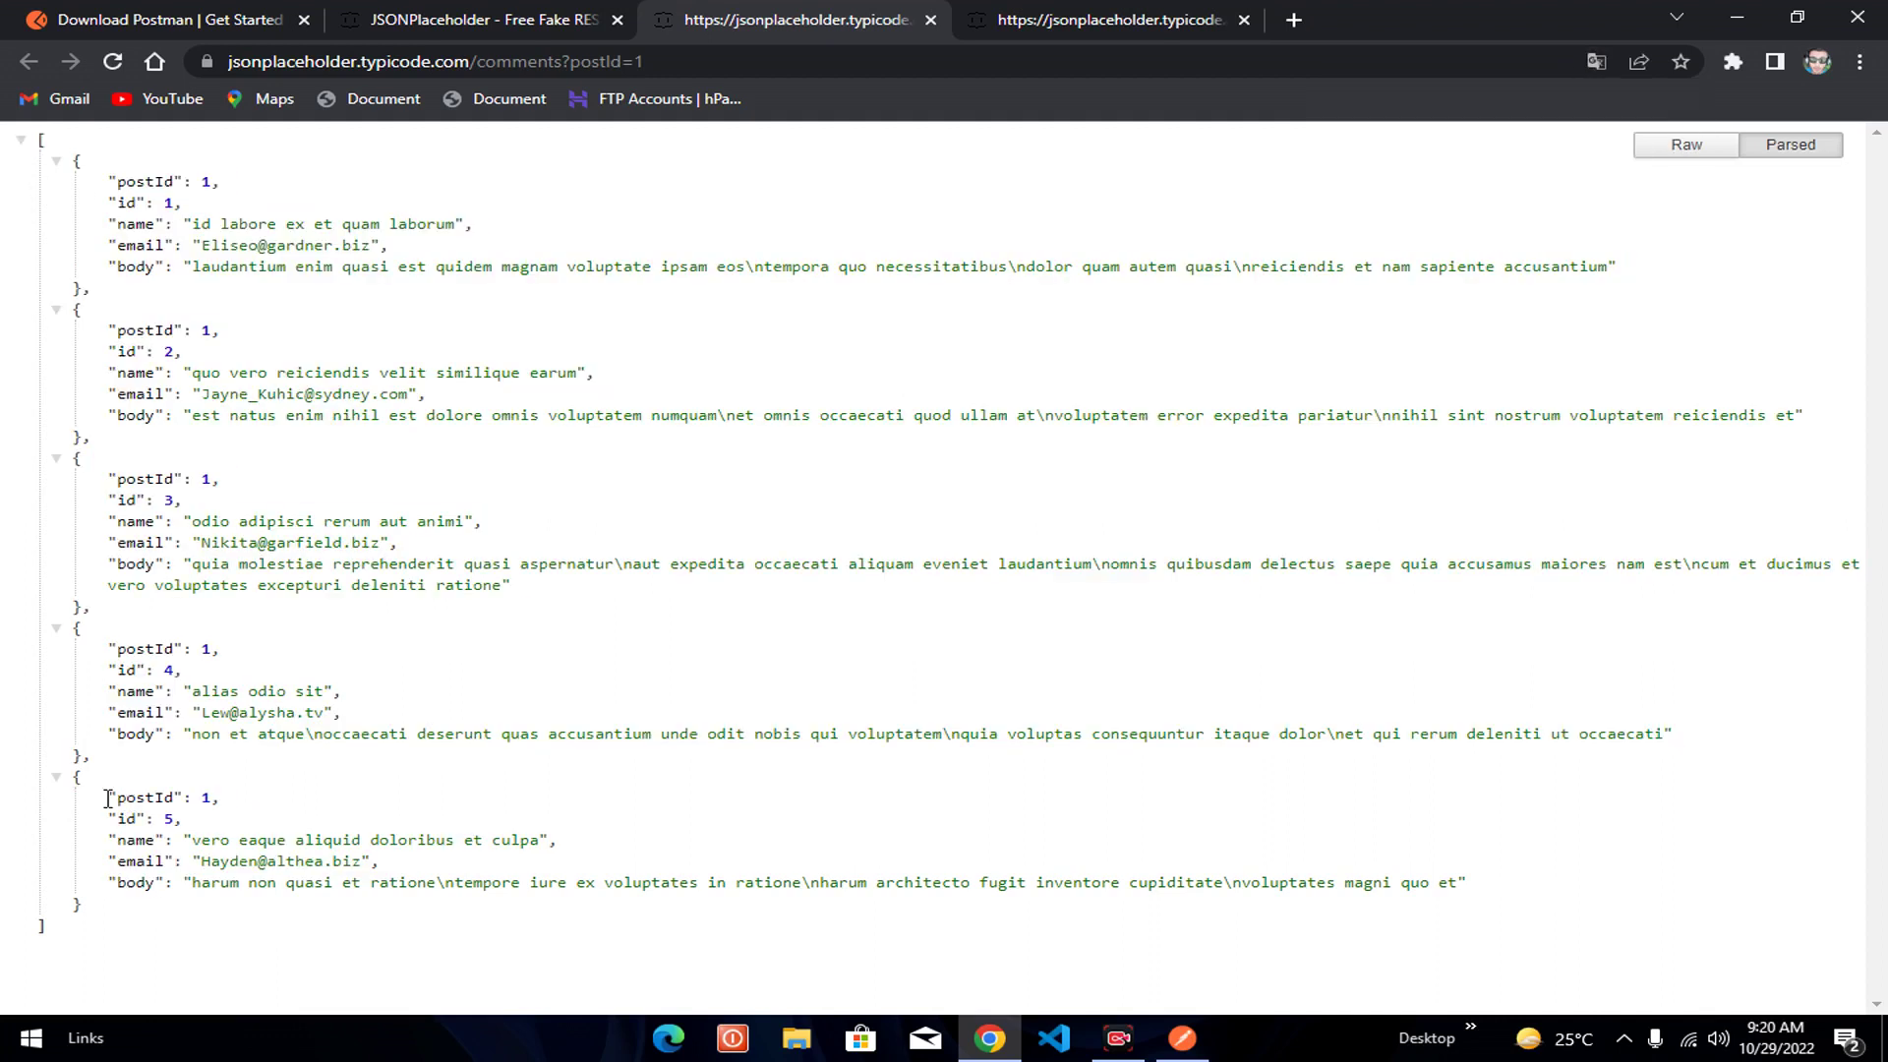
drag(108, 798, 218, 797)
click(110, 649)
drag(110, 649, 218, 648)
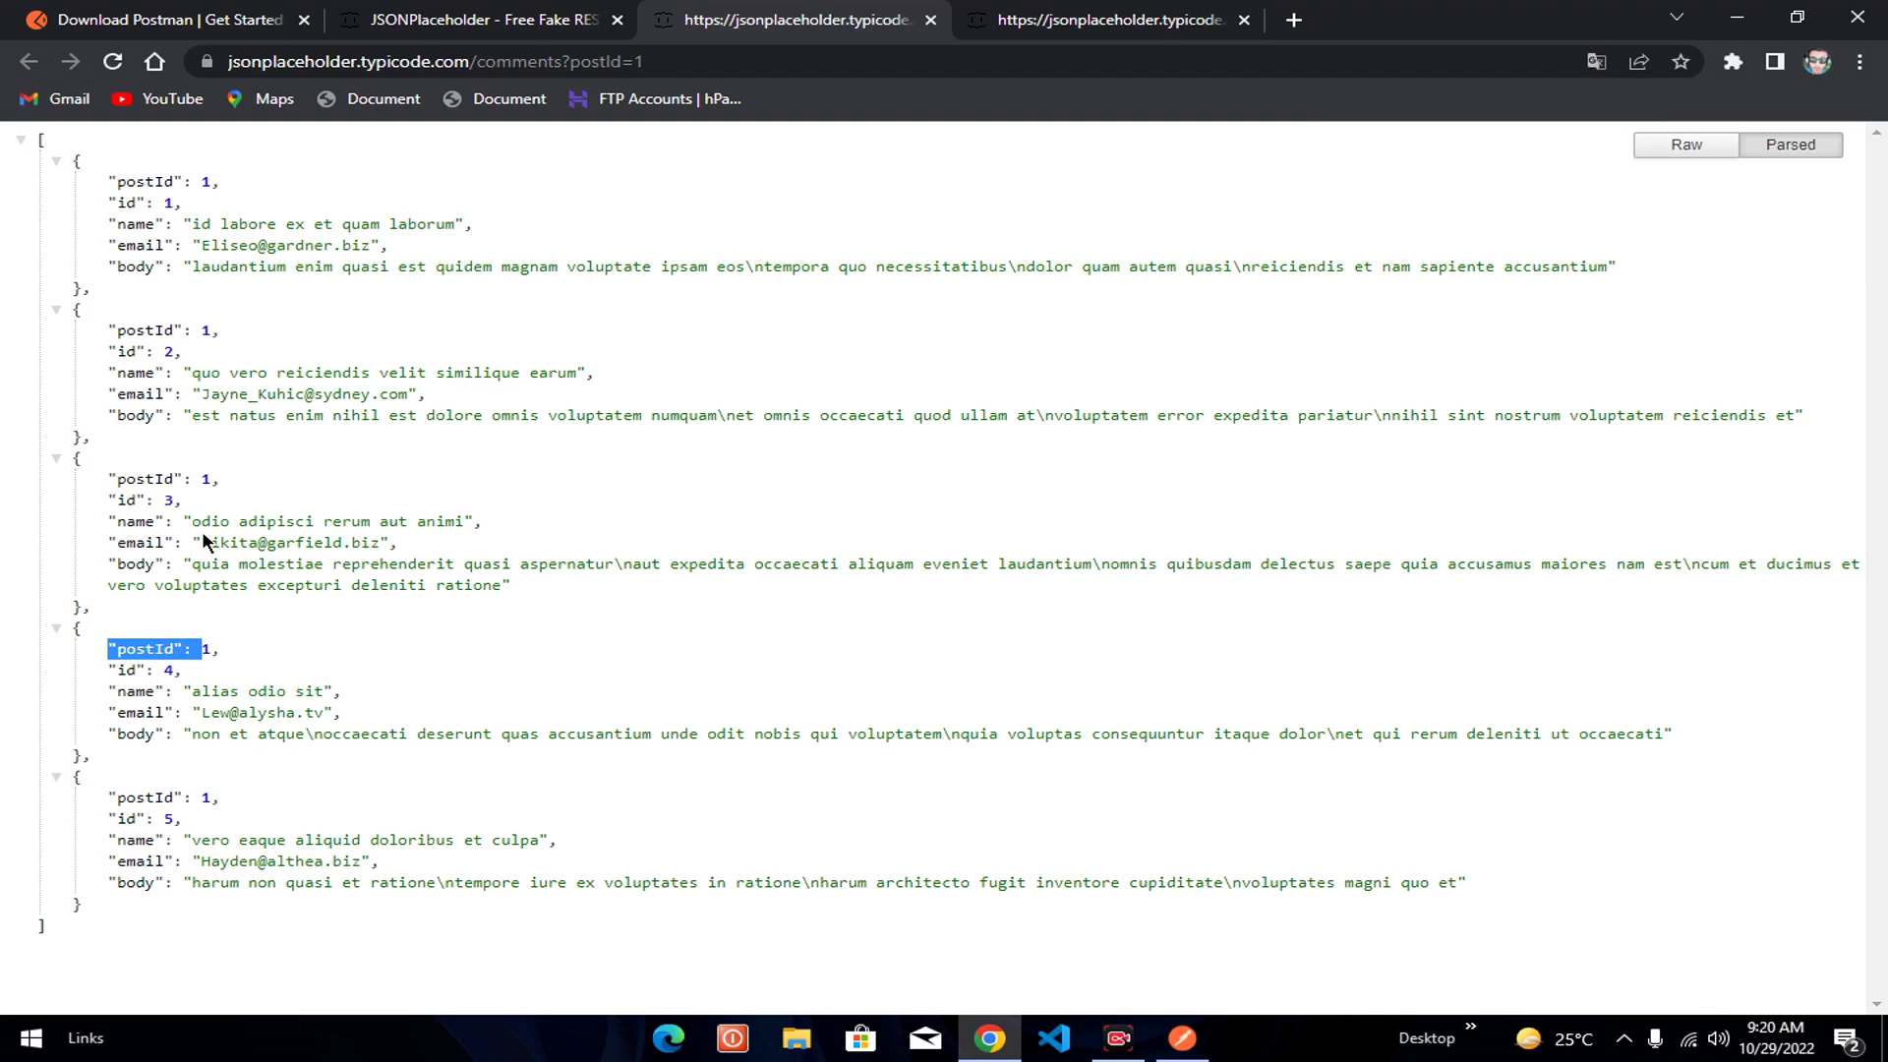
drag(104, 480, 218, 479)
drag(117, 329, 218, 330)
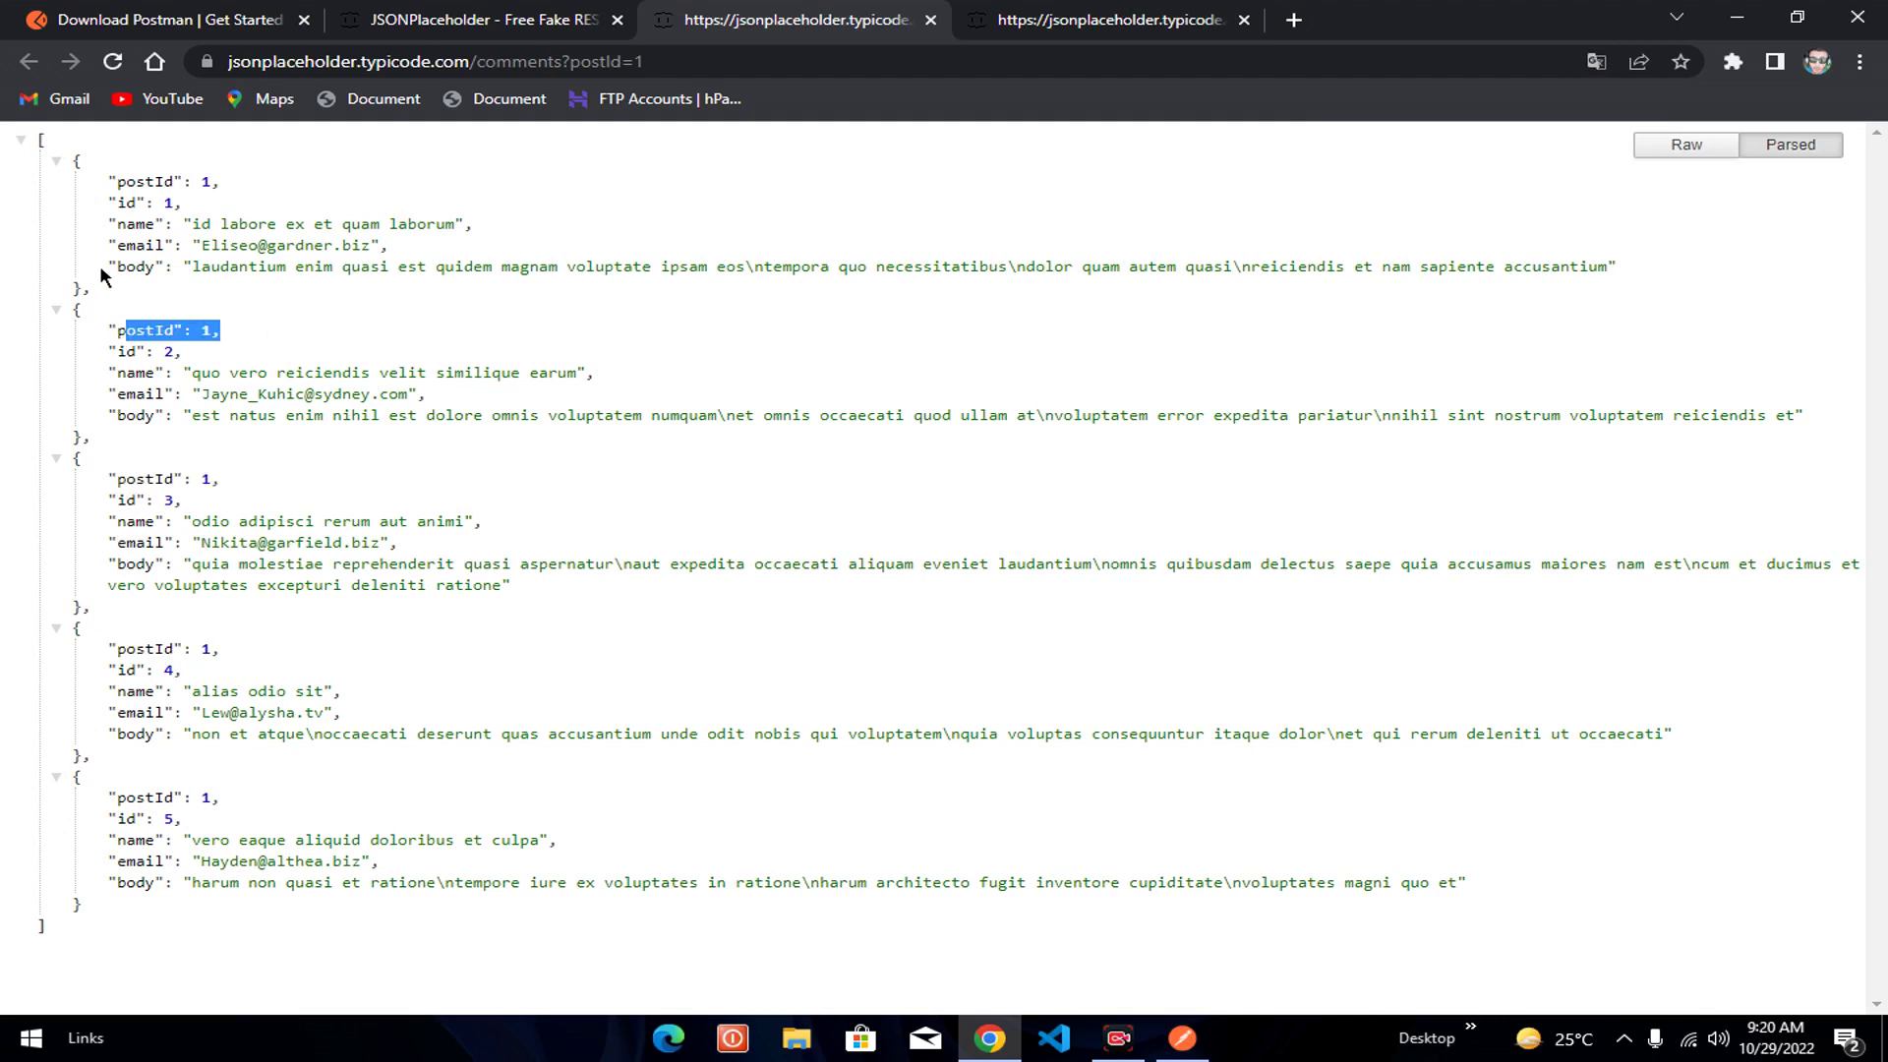
drag(257, 181, 108, 181)
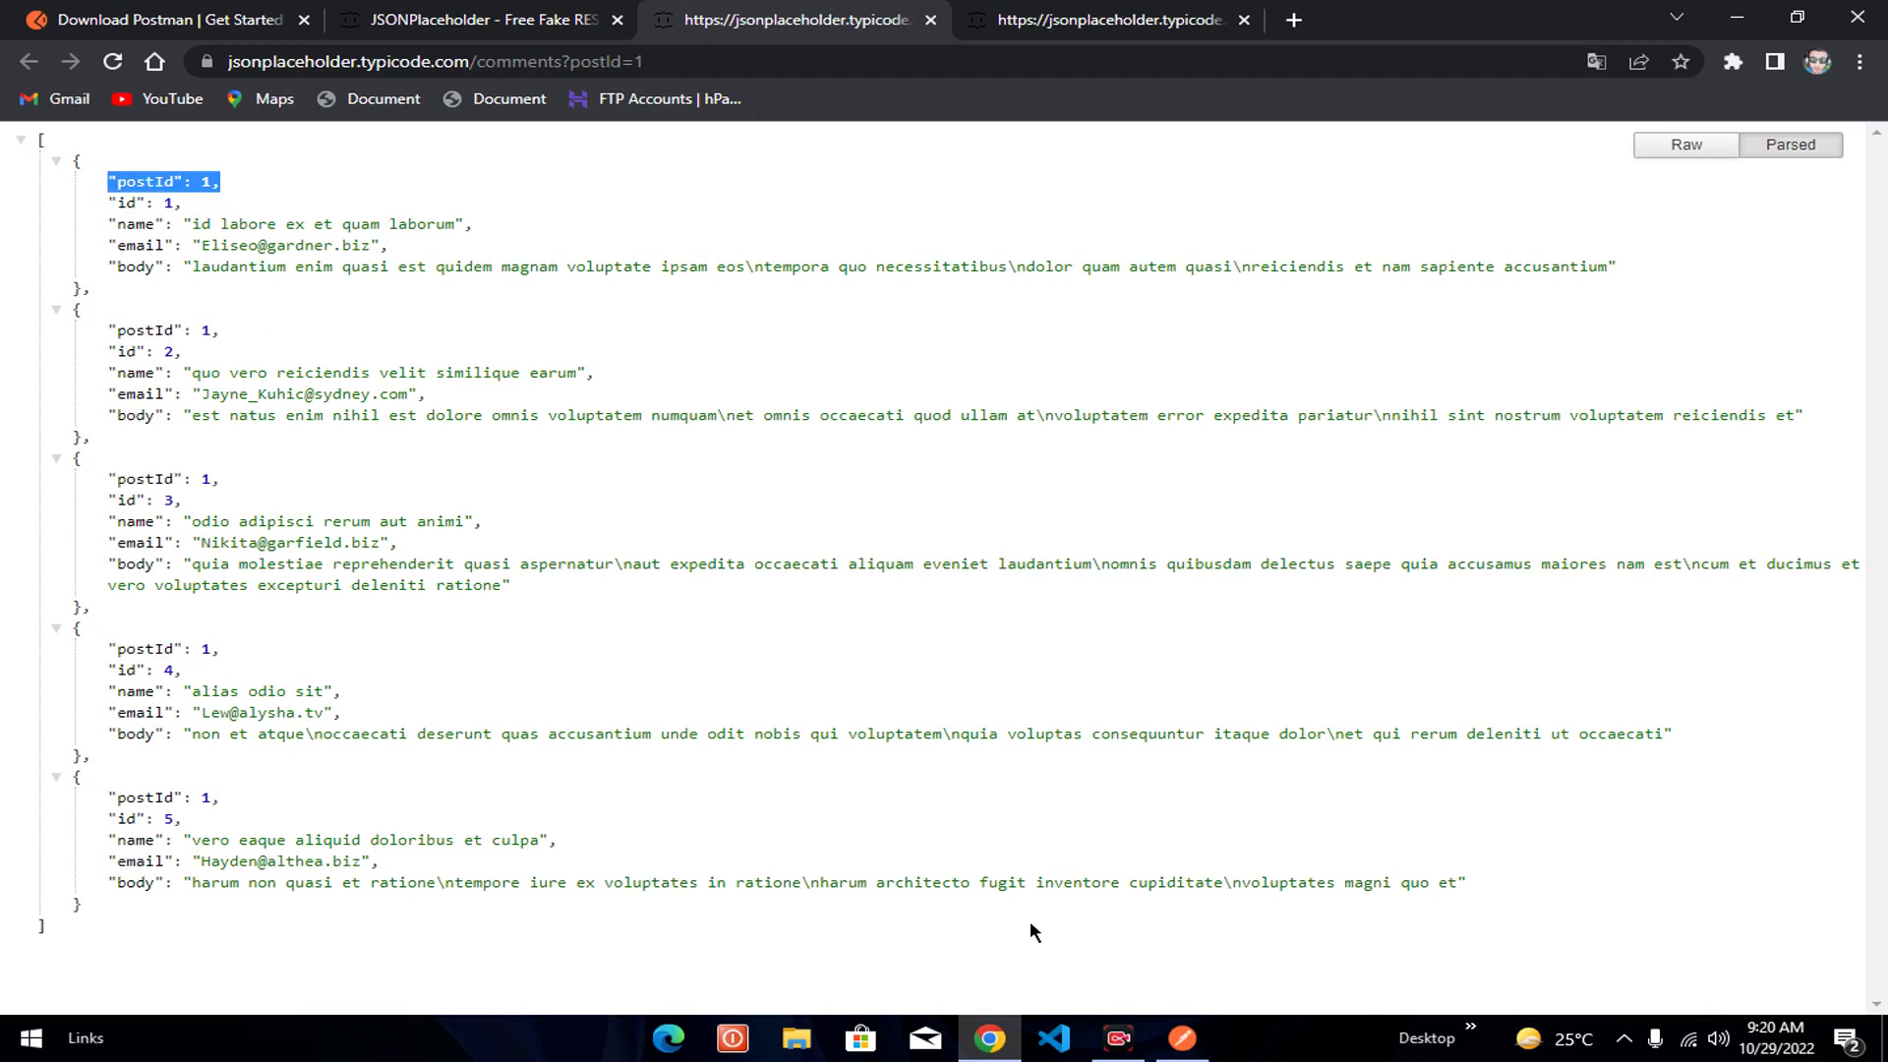
drag(147, 330, 672, 560)
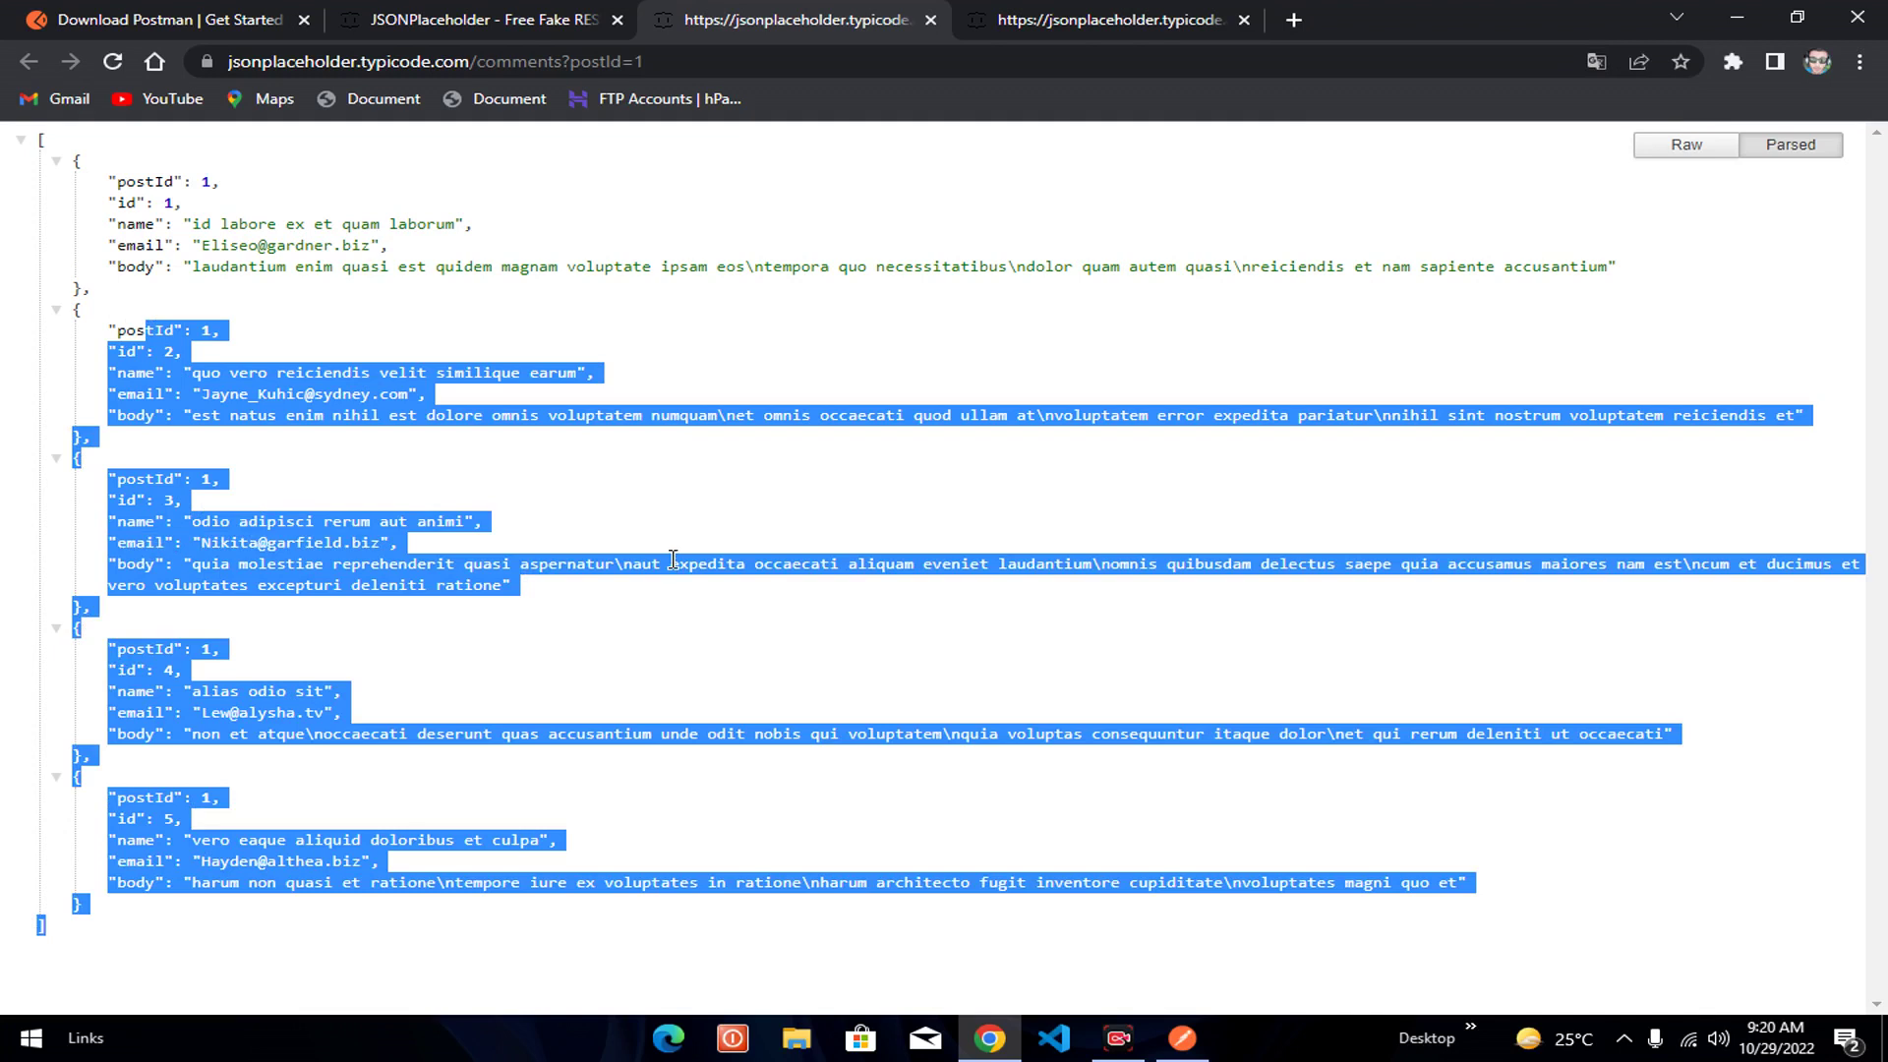
- Copy the comments?postId=1 URL from Chrome and replace the New Request's URL in Postman with it
click(671, 550)
click(699, 64)
key(ctrl+c)
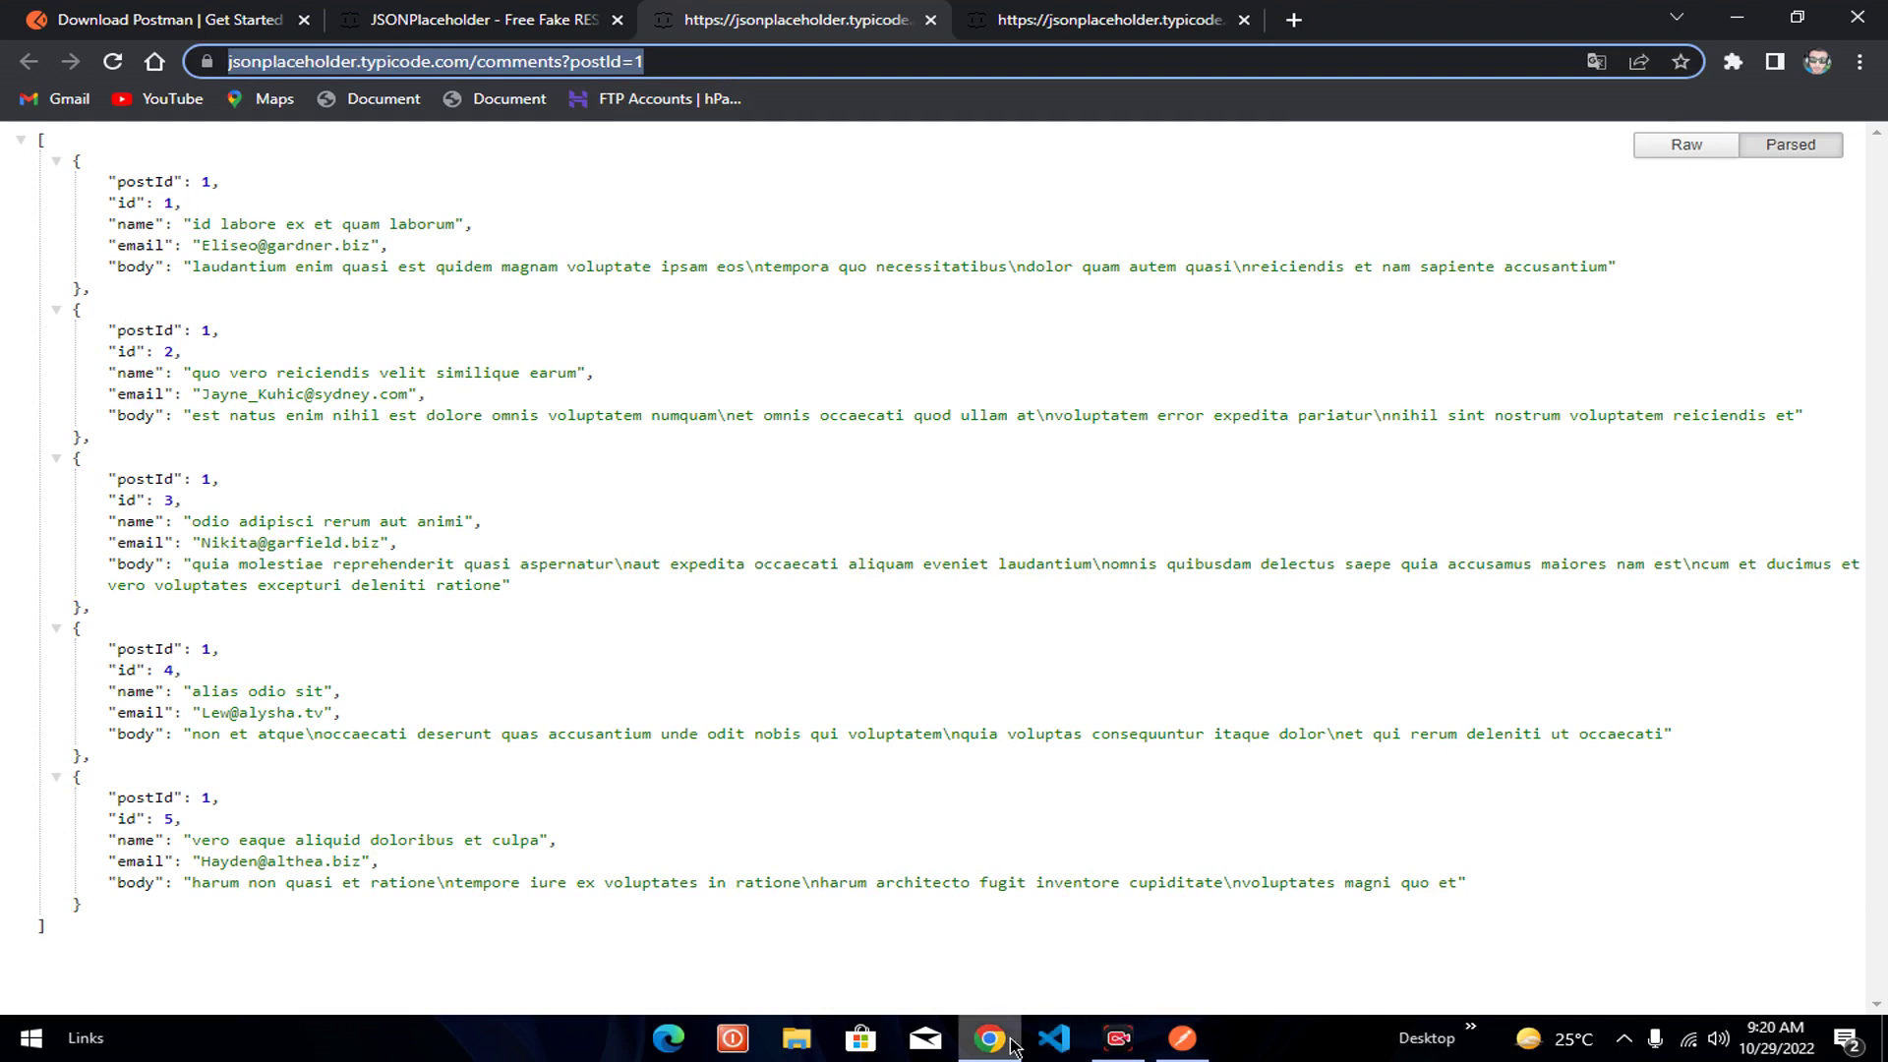
click(1177, 1044)
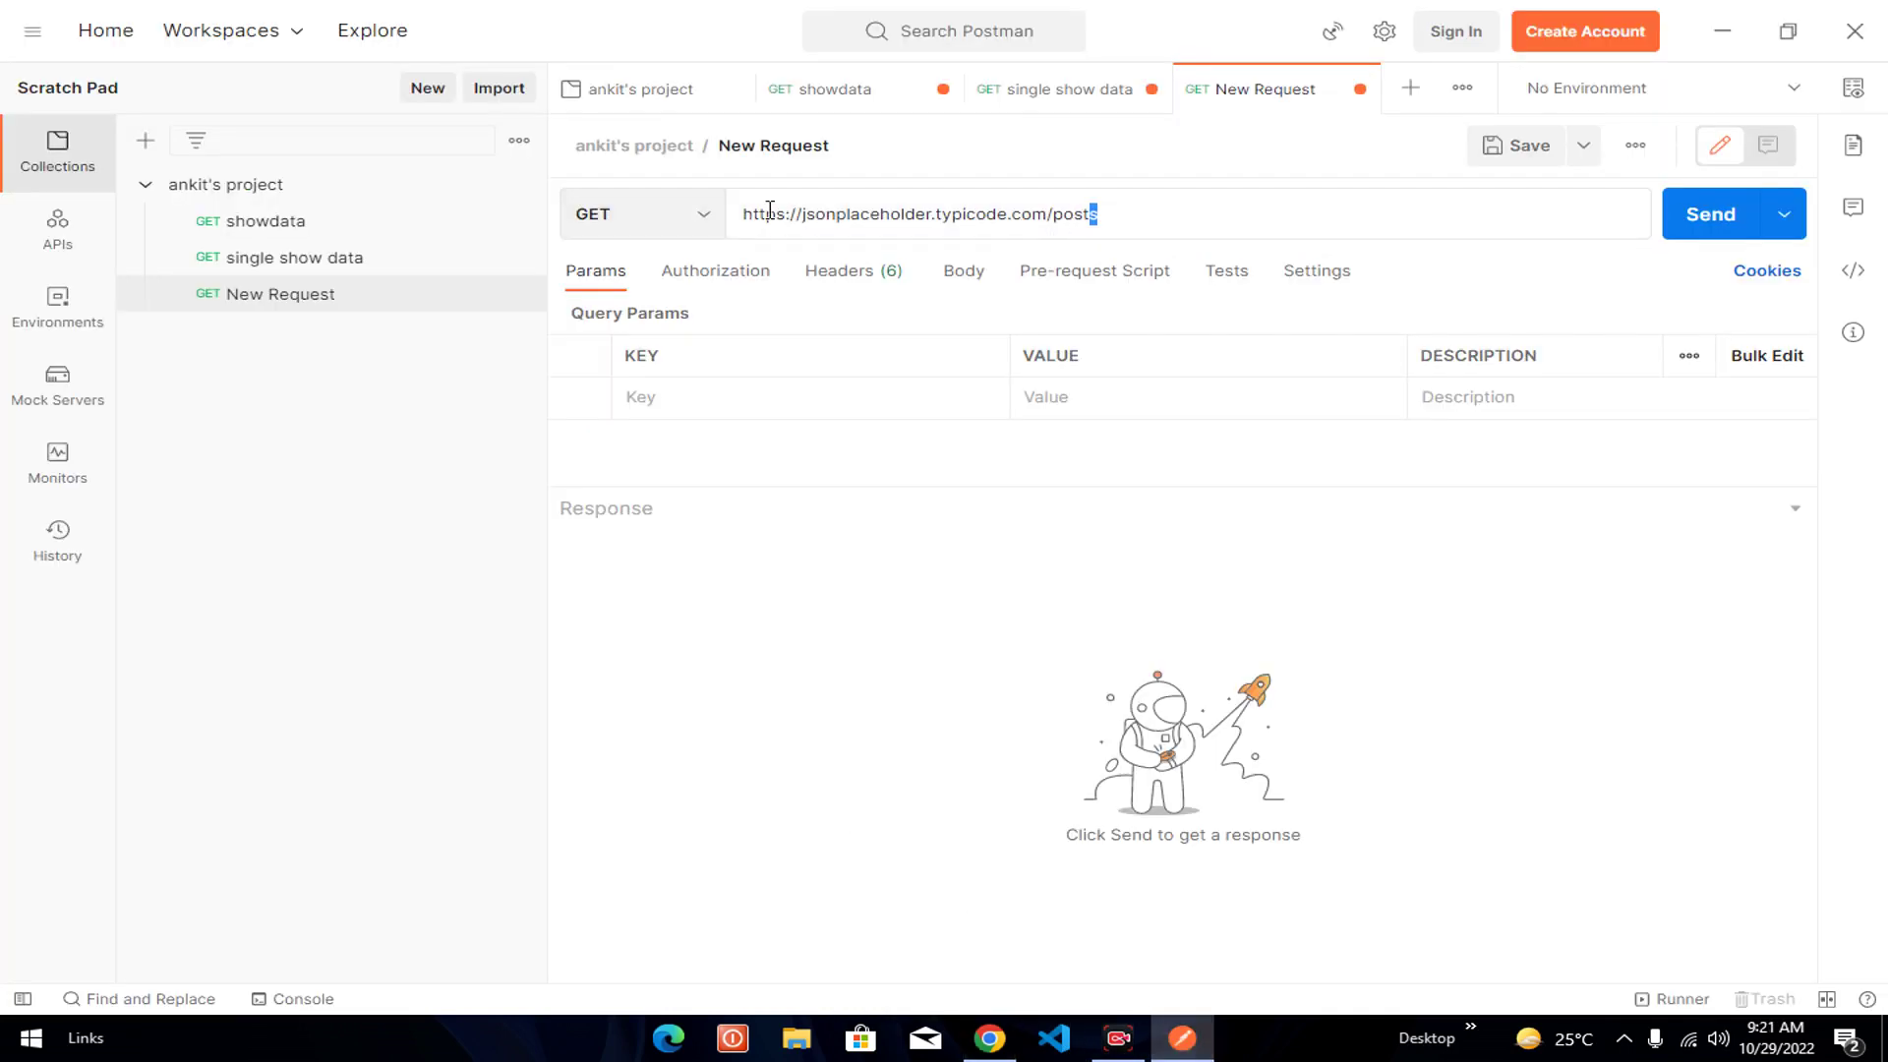
drag(1116, 214, 693, 218)
key(ctrl+v)
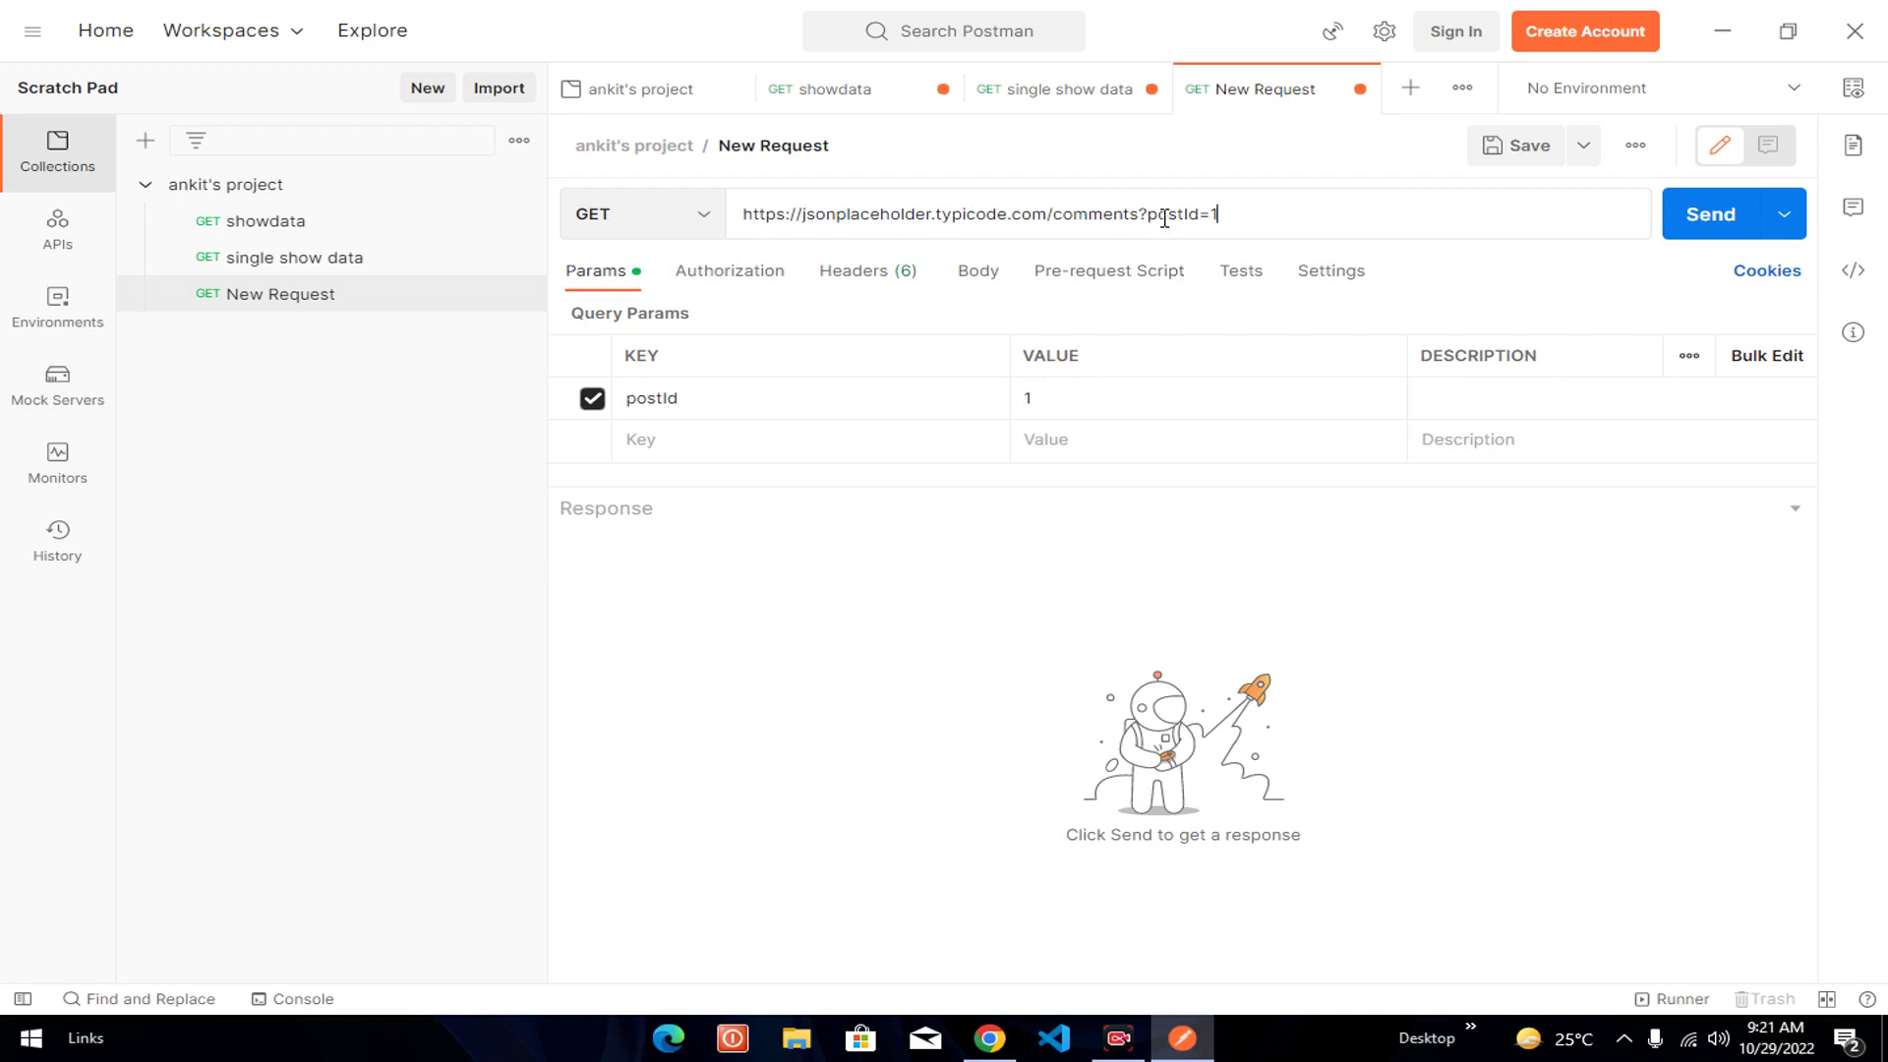
- Set the postId query parameter in the New Request's URL to 4
drag(1216, 213, 804, 214)
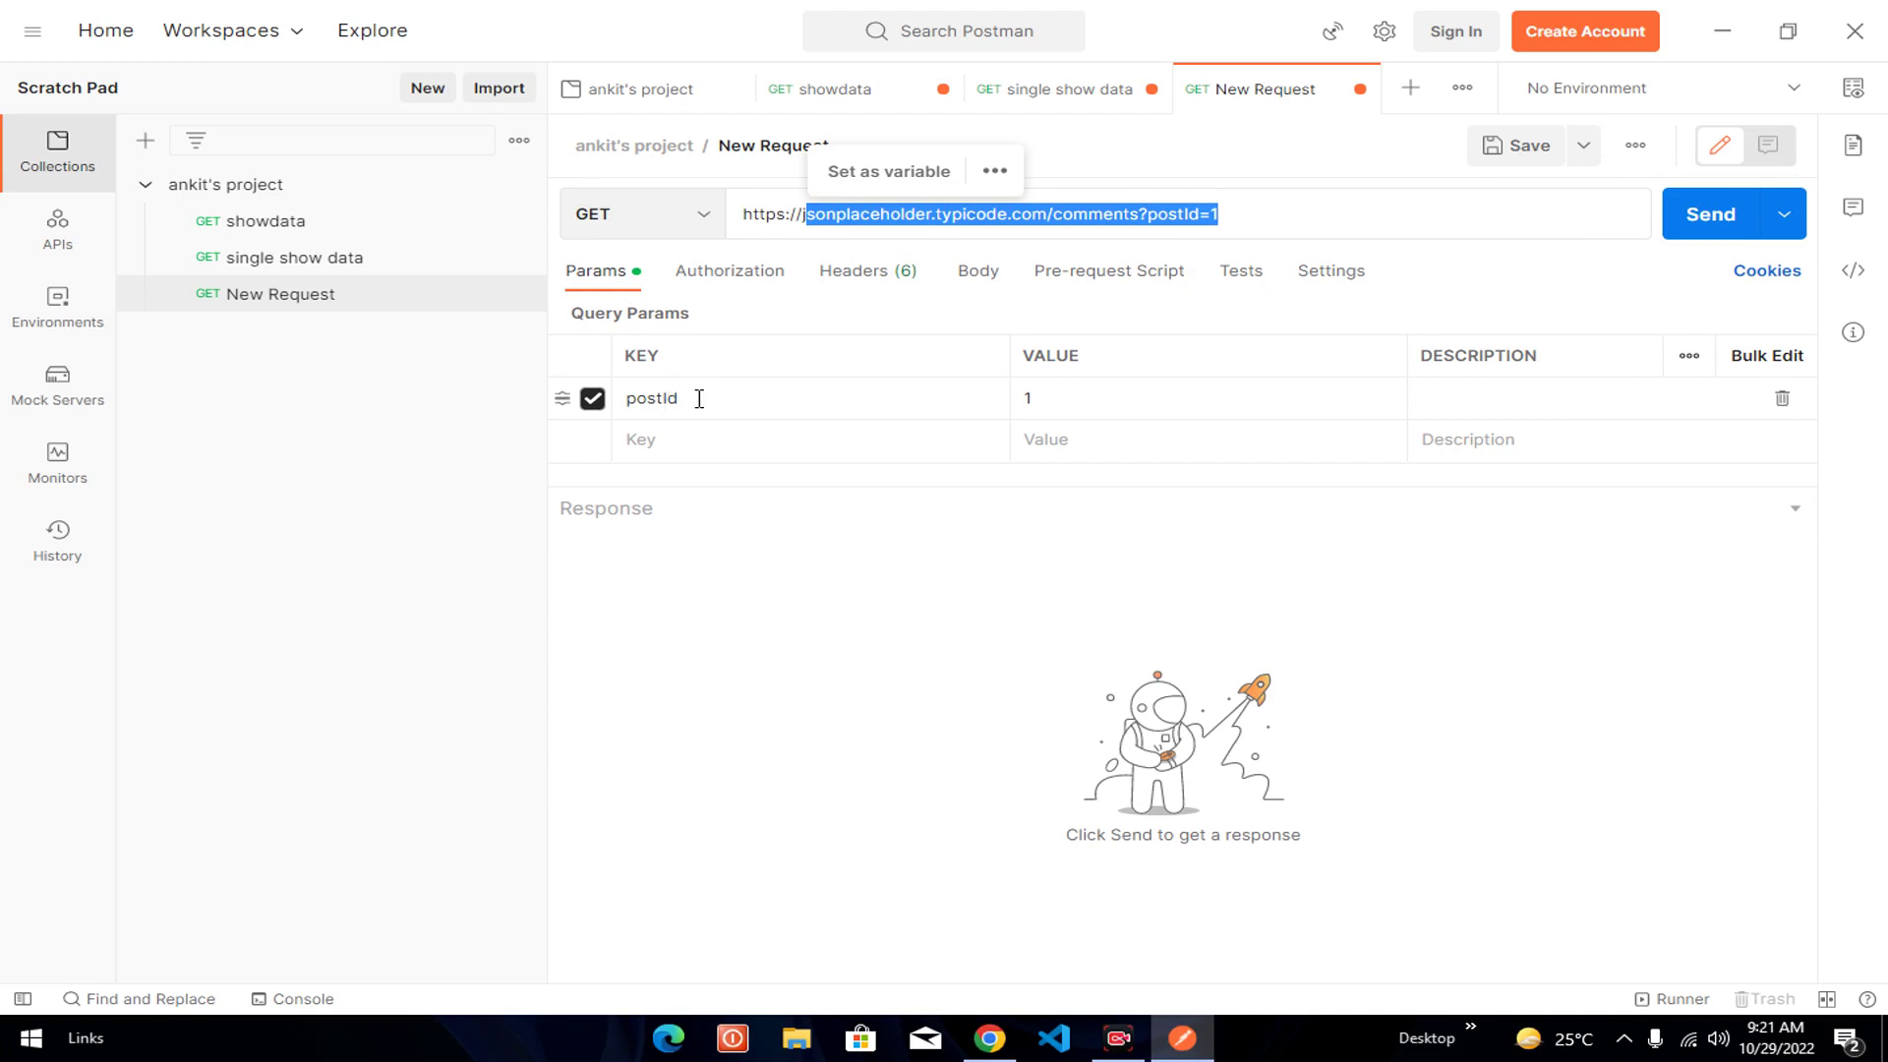
click(1273, 214)
key(BackSpace)
text(4)
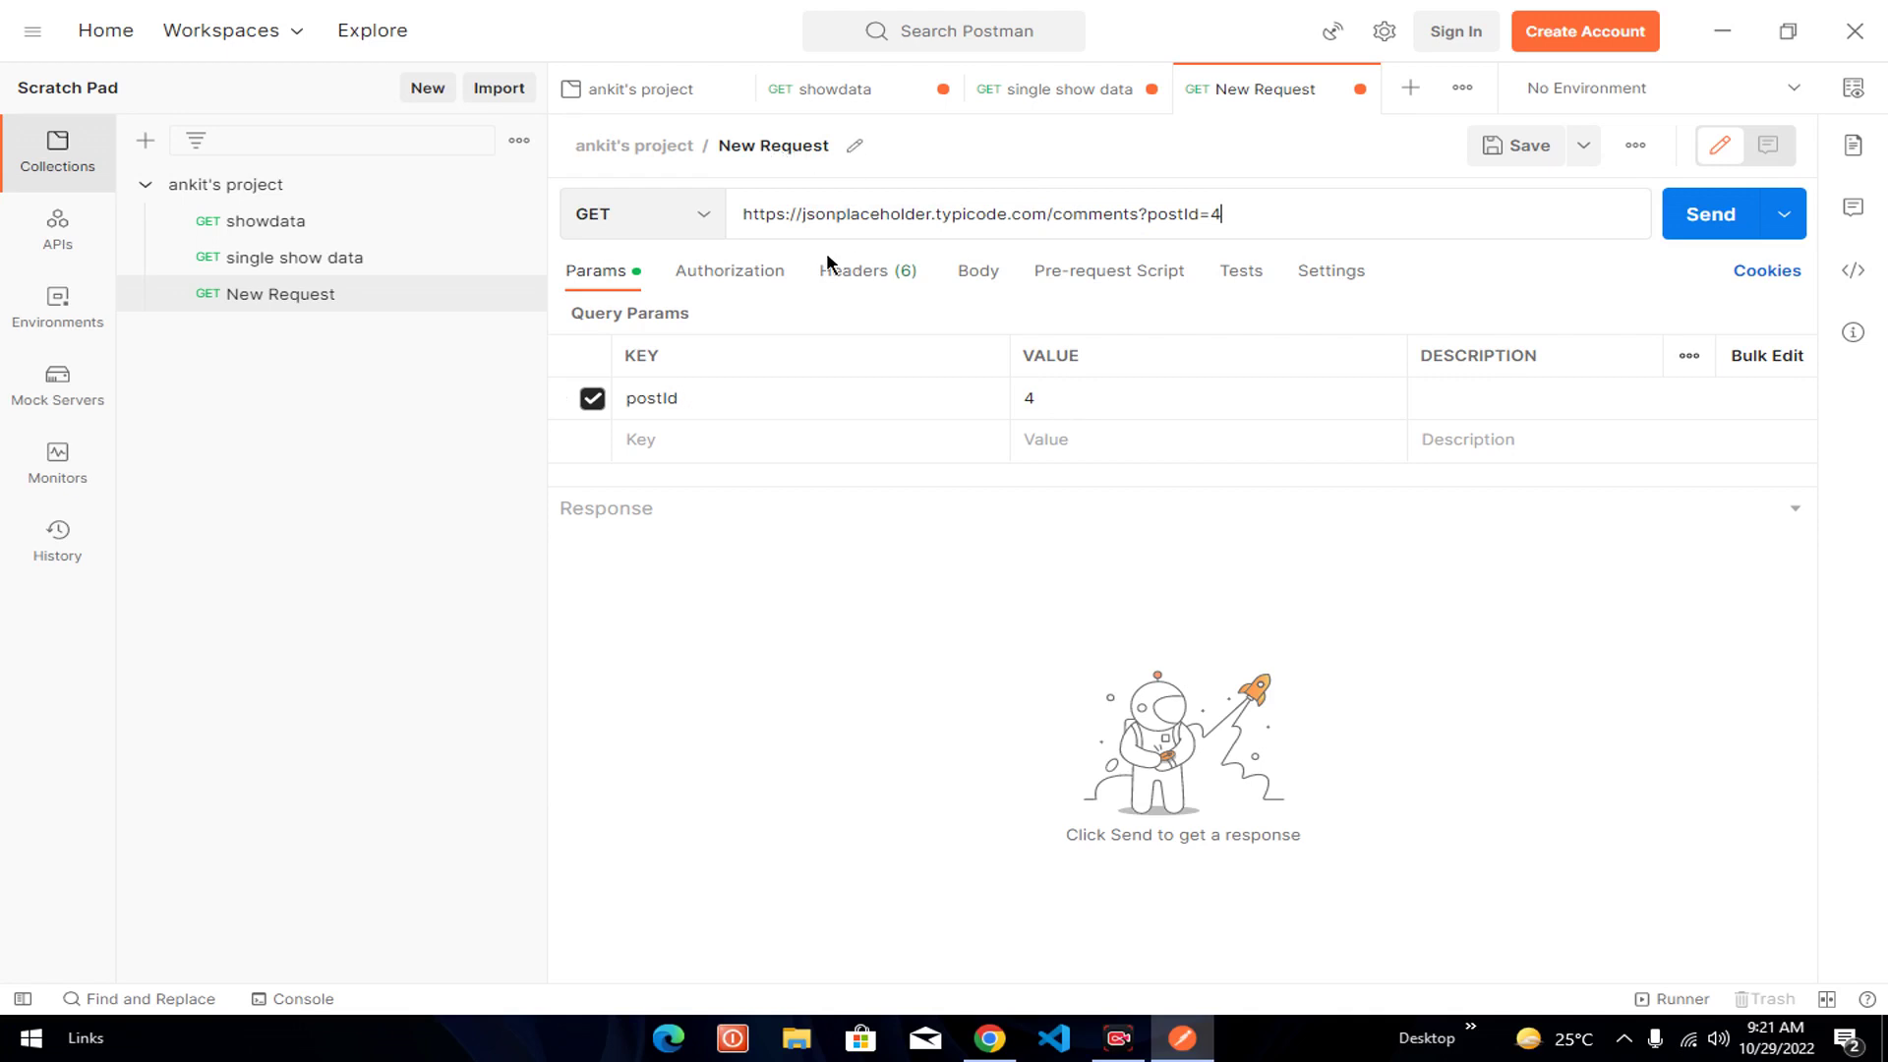
- Rename the New Request as params
key(BackSpace)
text(params)
key(Return)
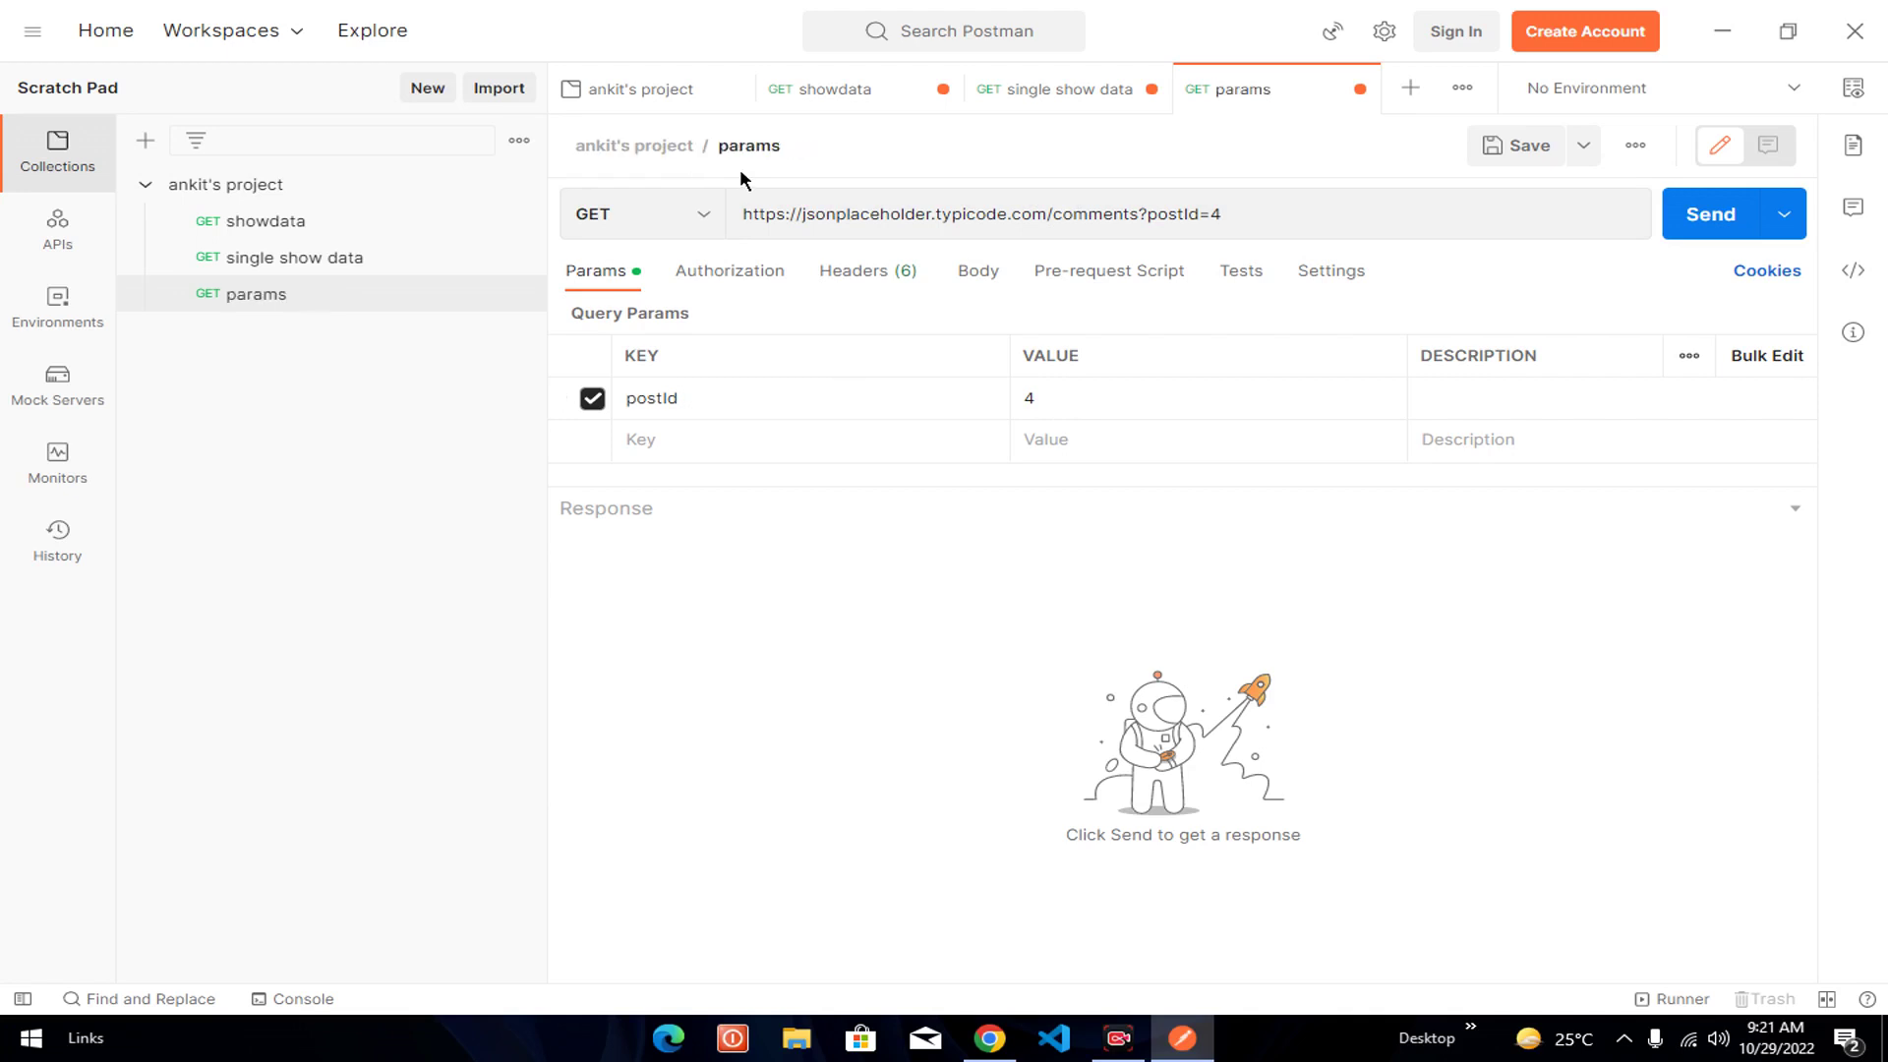
- Add an Accept header with the value application/json to the params request, keep the GET method, and send it
click(865, 269)
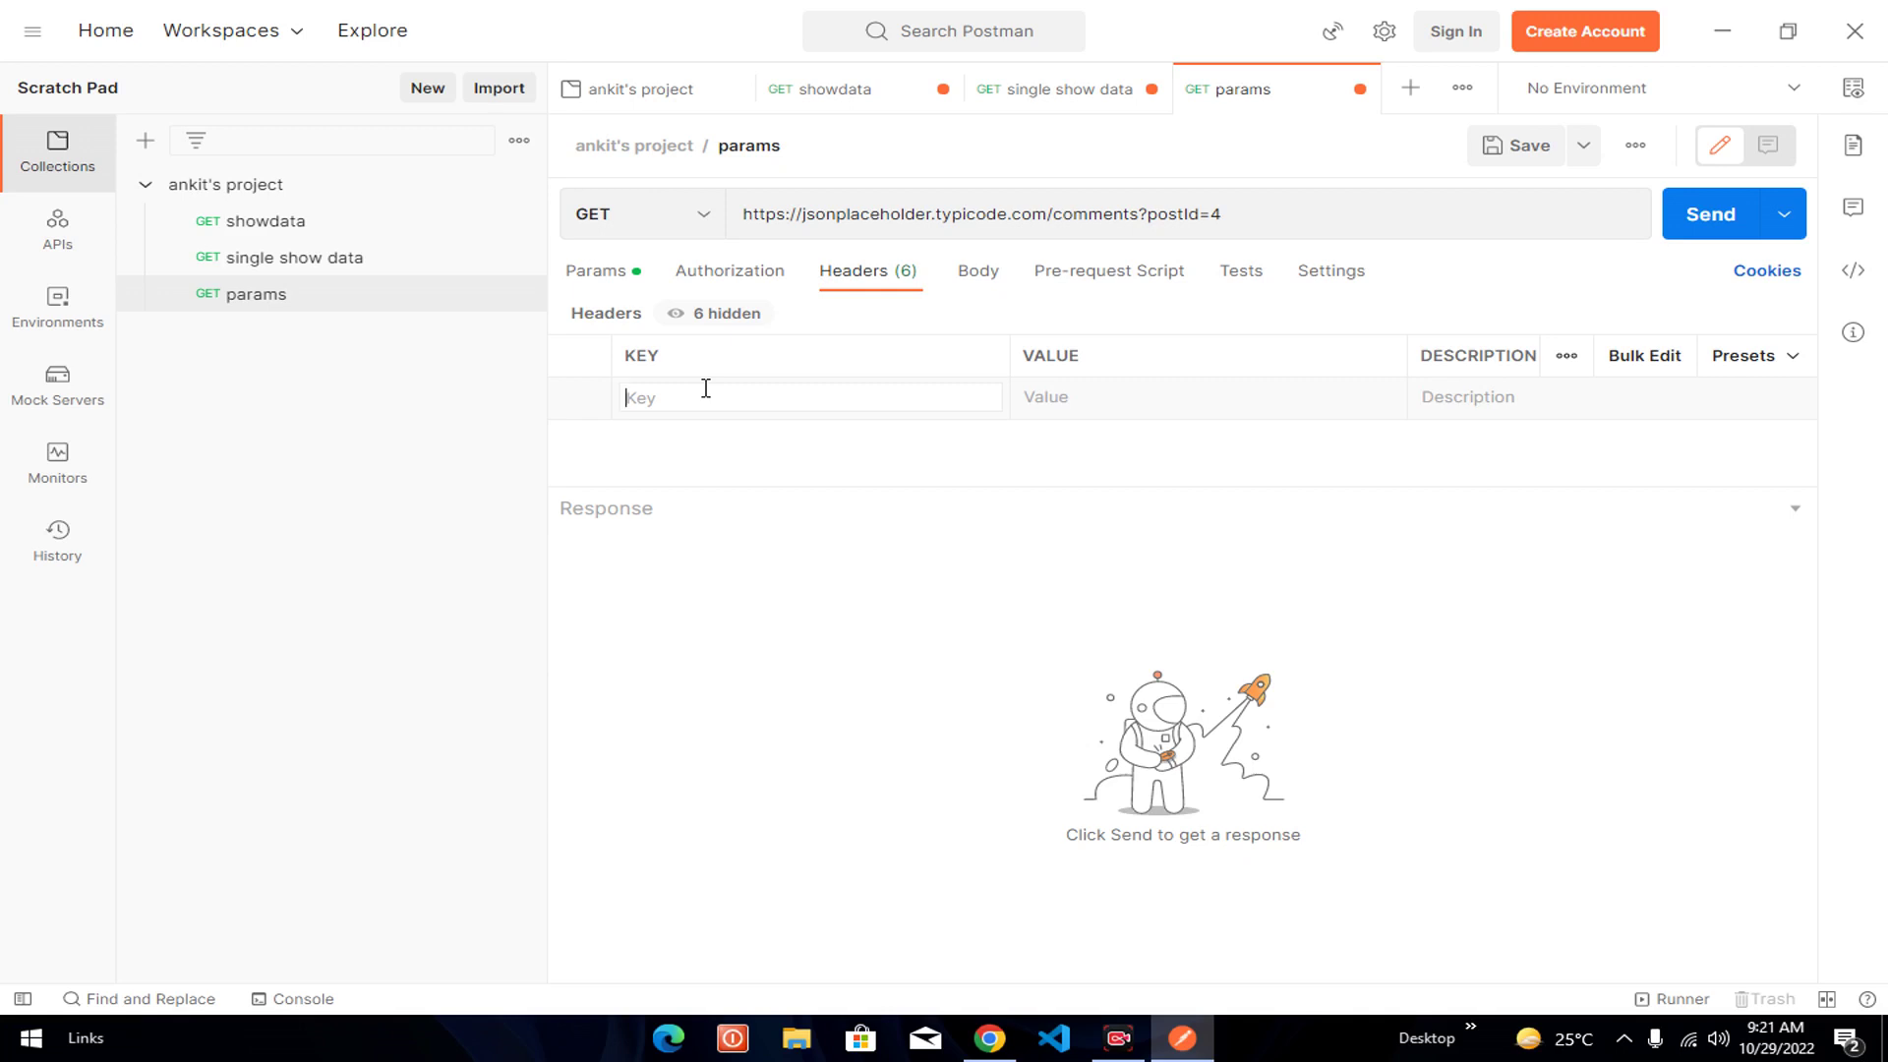
text(ac)
key(Return)
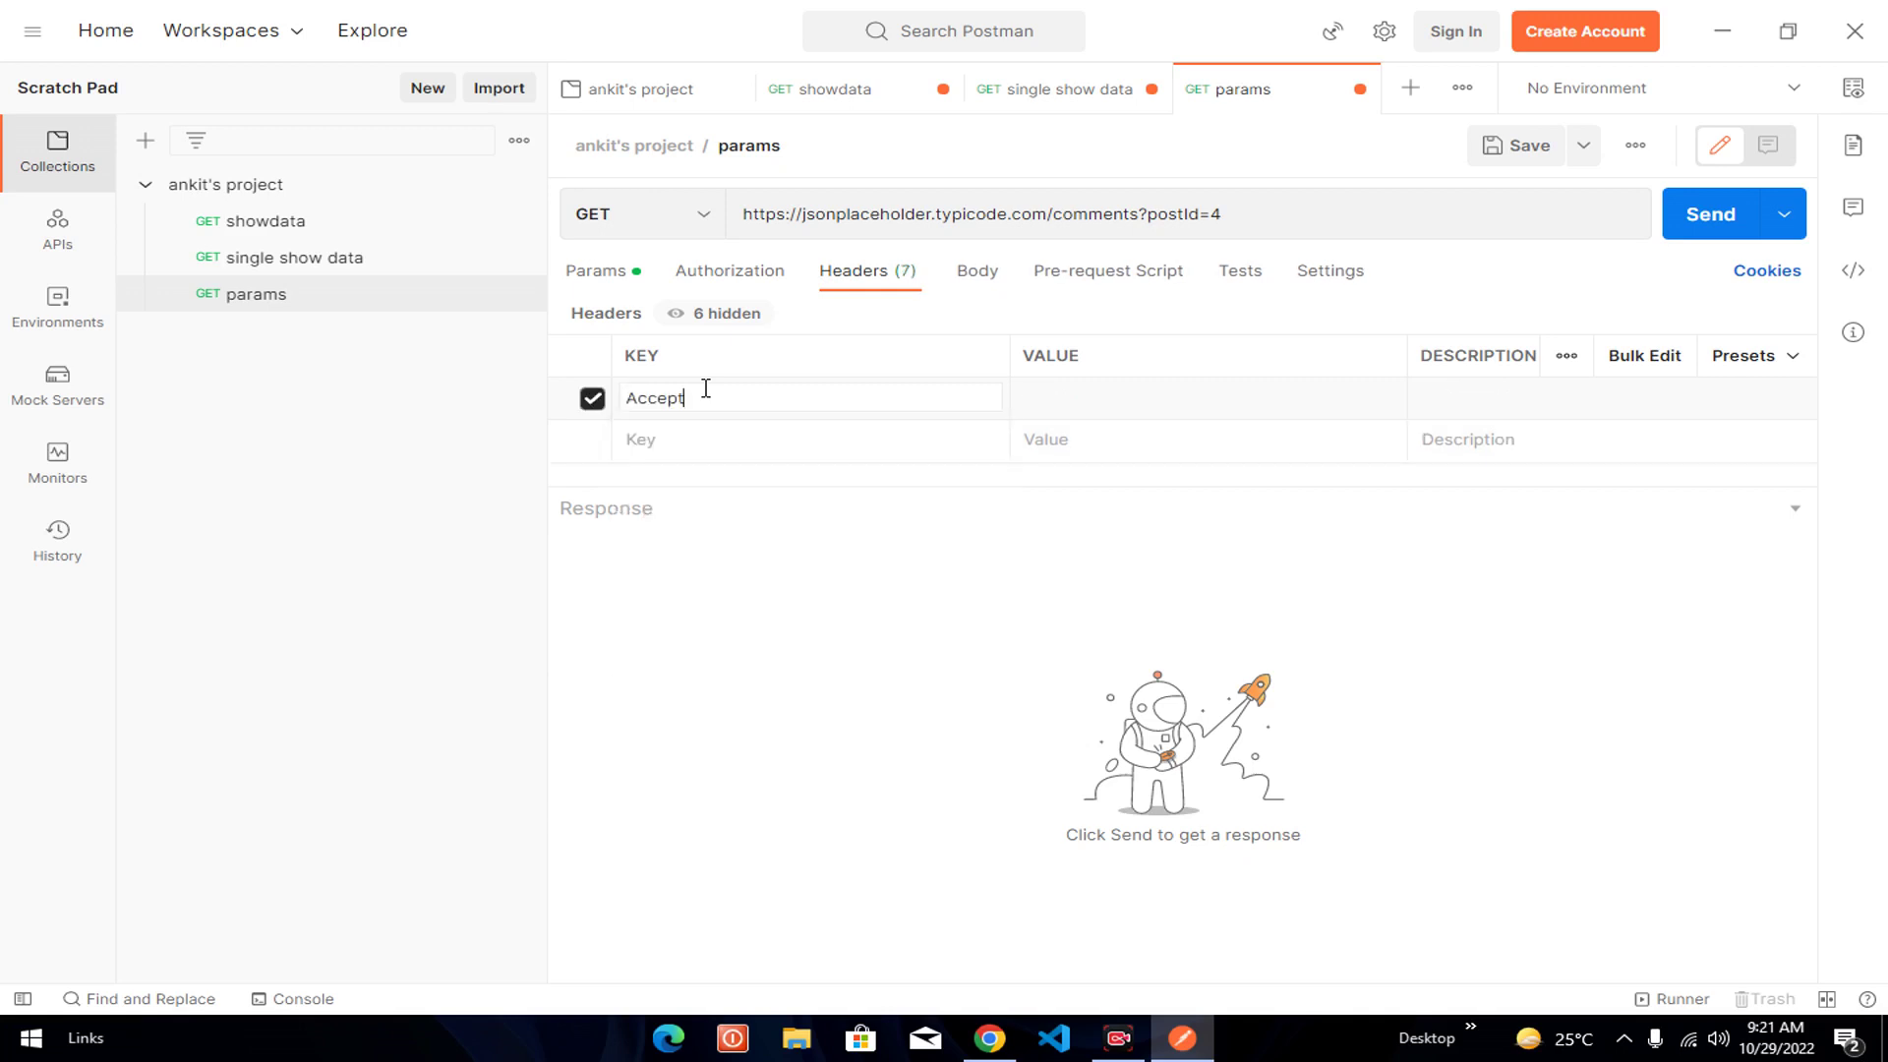
click(1067, 398)
text(json)
key(Return)
click(650, 232)
click(629, 271)
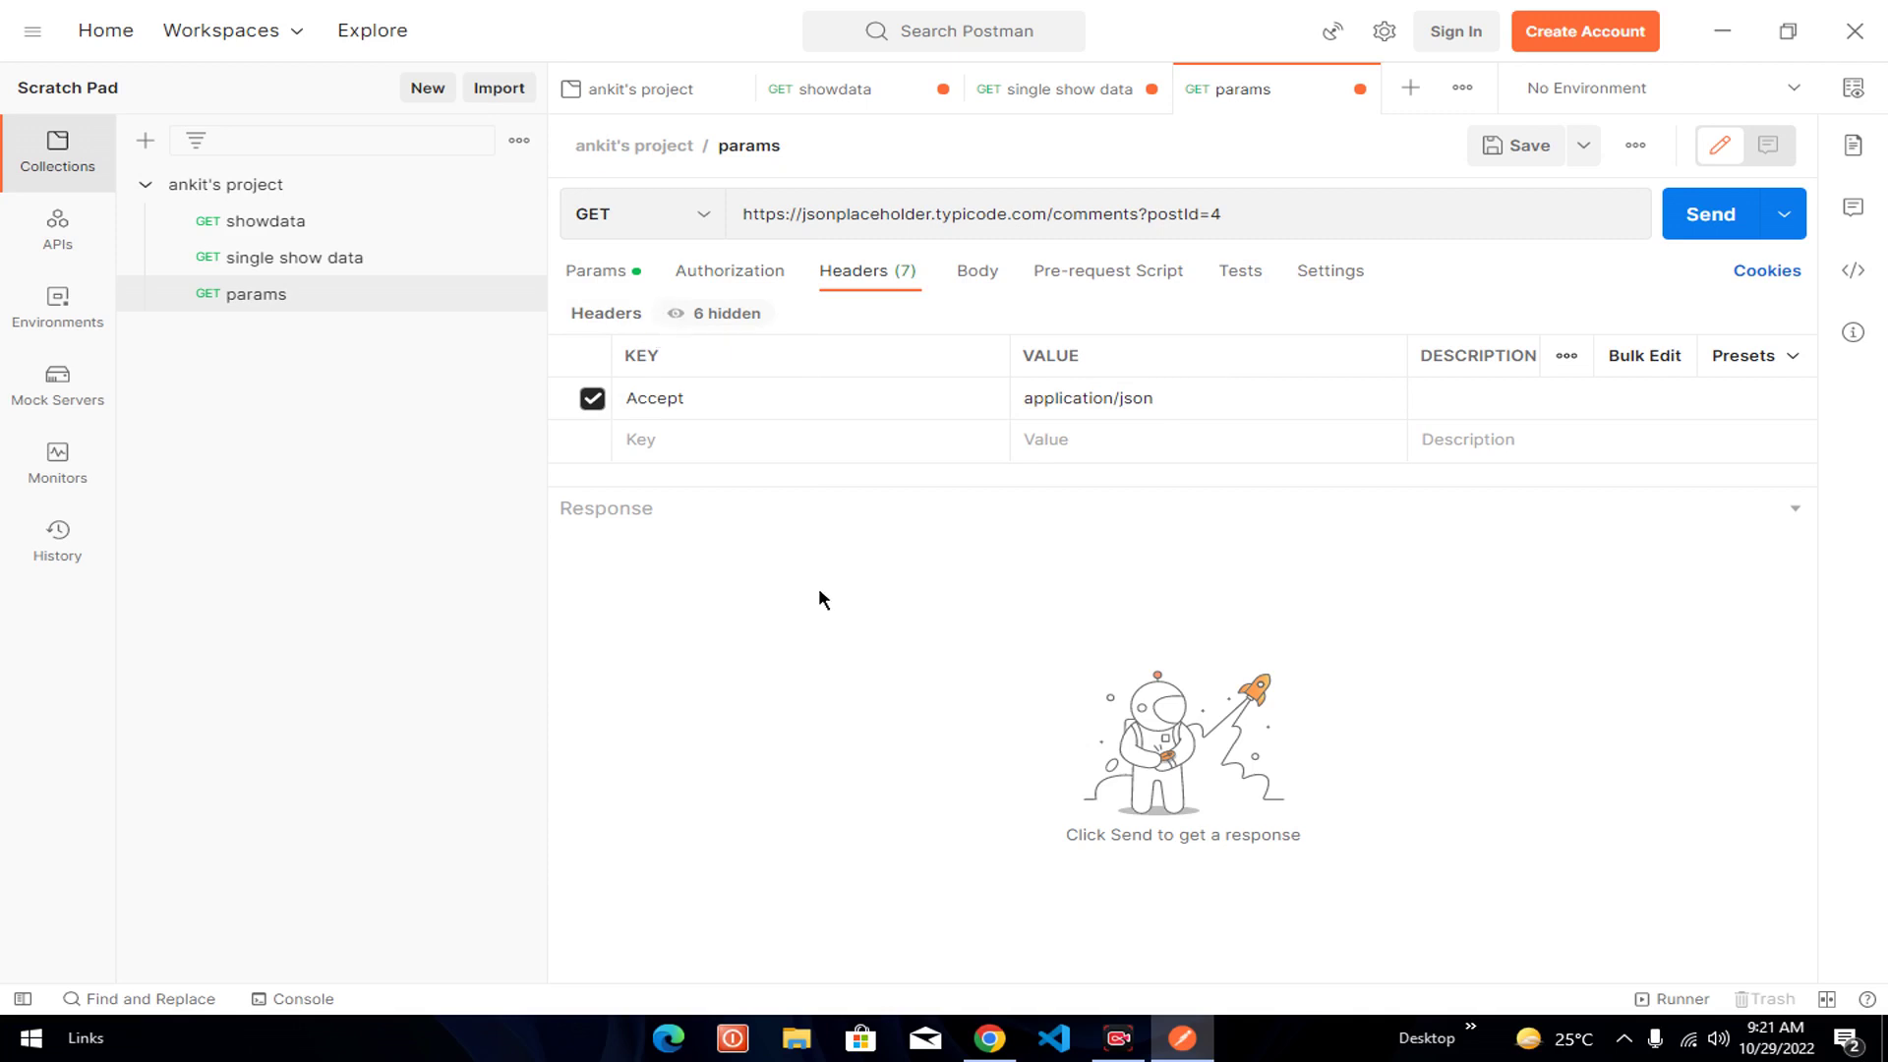
click(1700, 222)
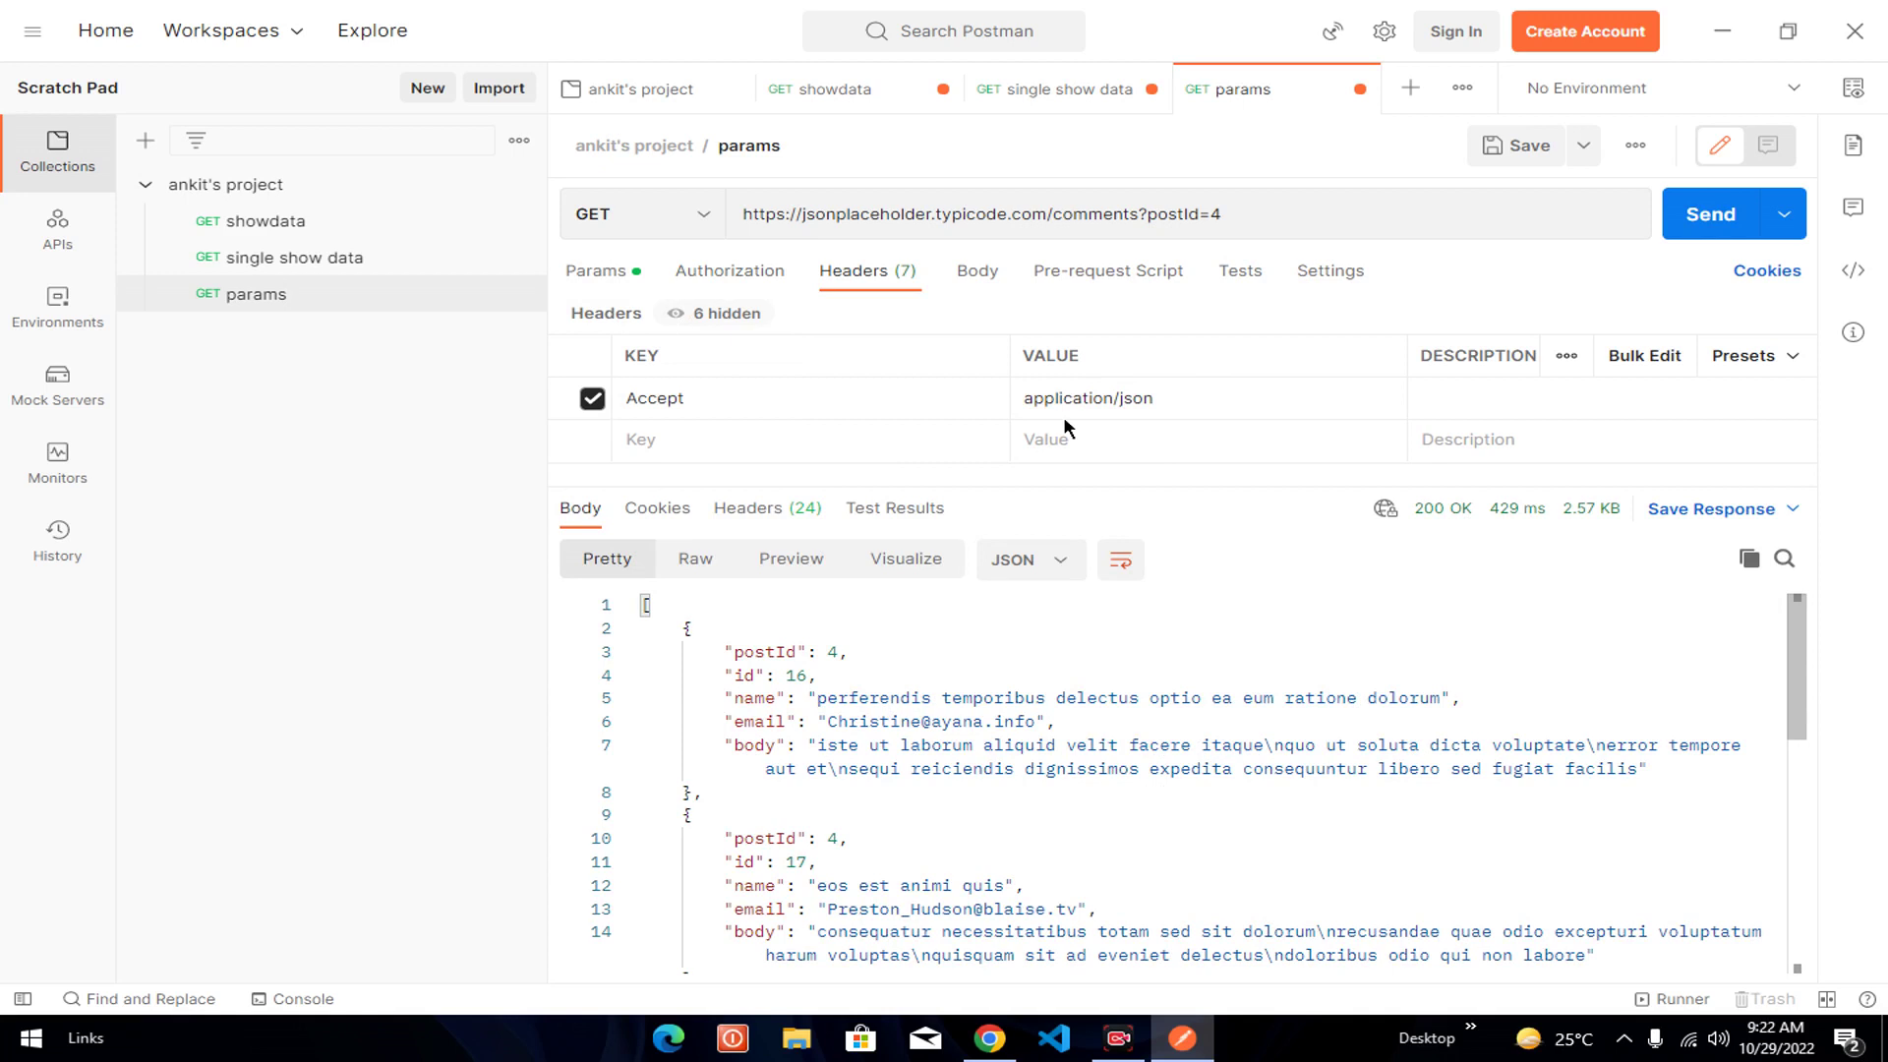
- Examine the postId value in each comment object of the response body
drag(714, 651, 829, 651)
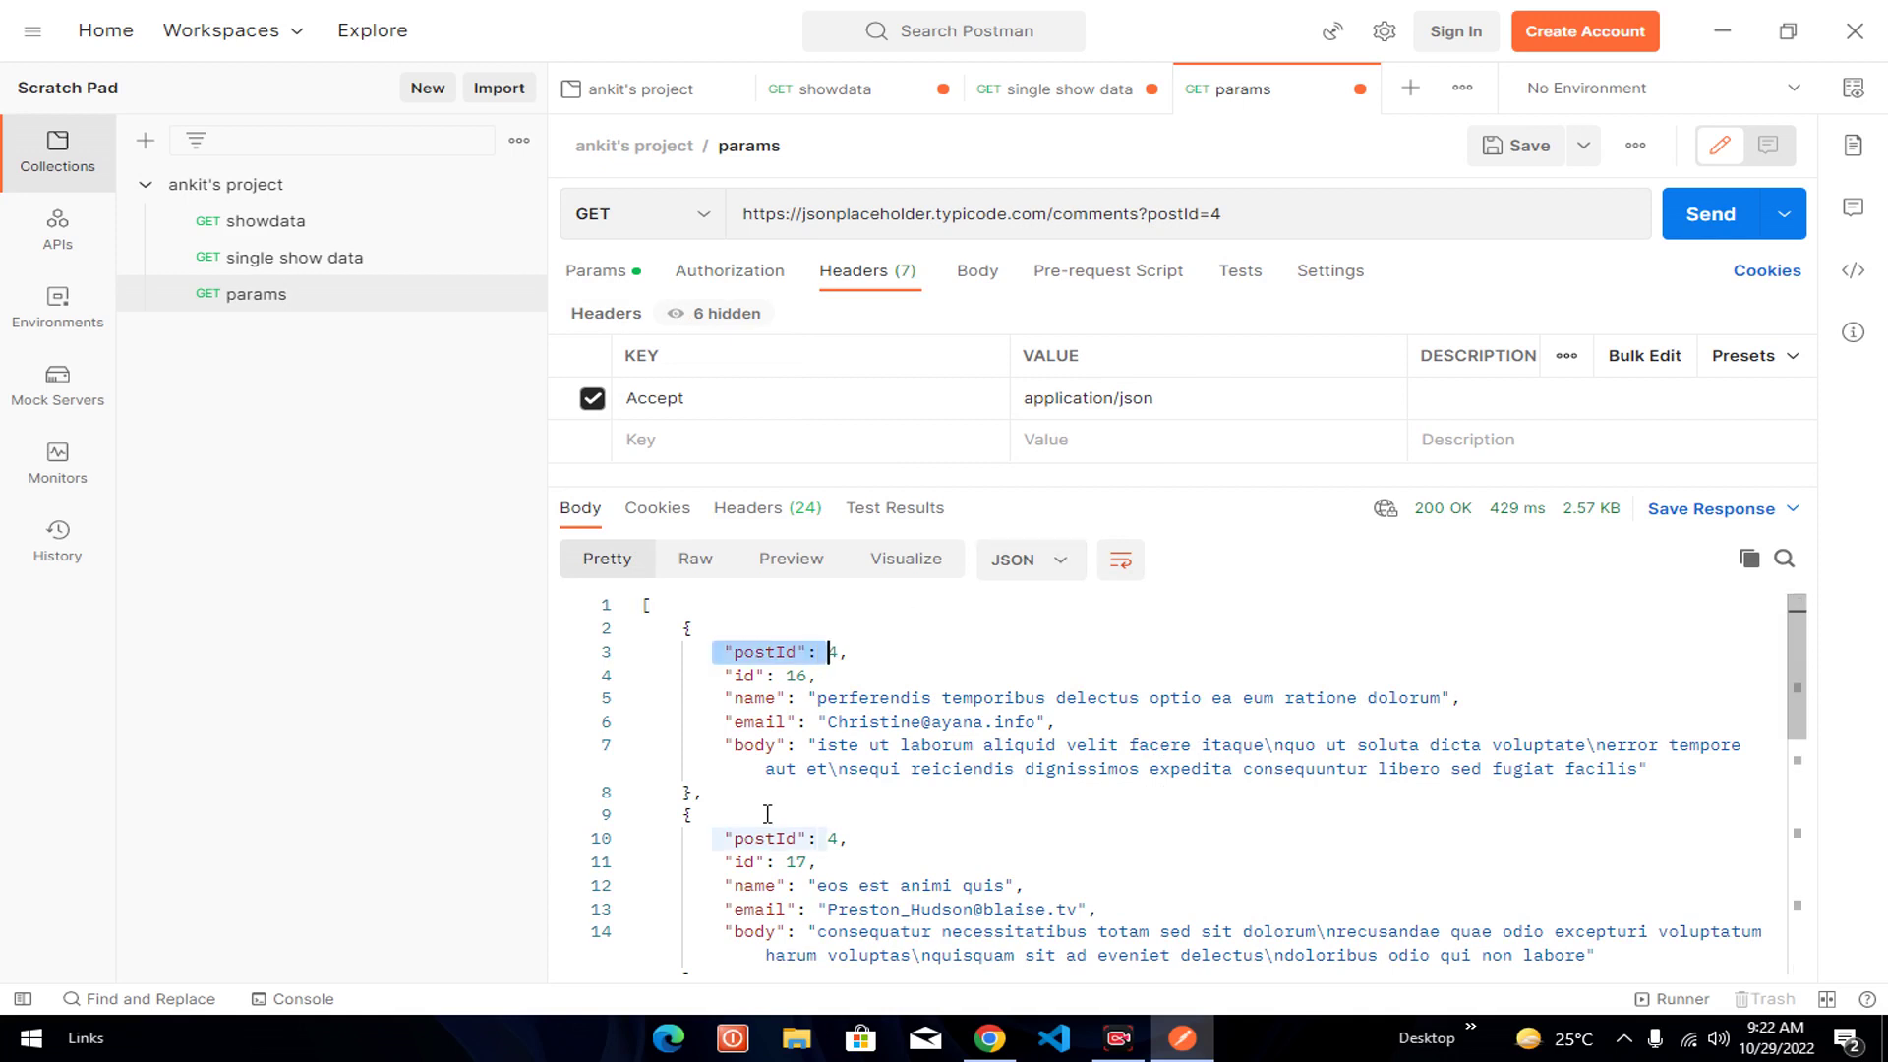
click(737, 865)
drag(725, 838, 806, 838)
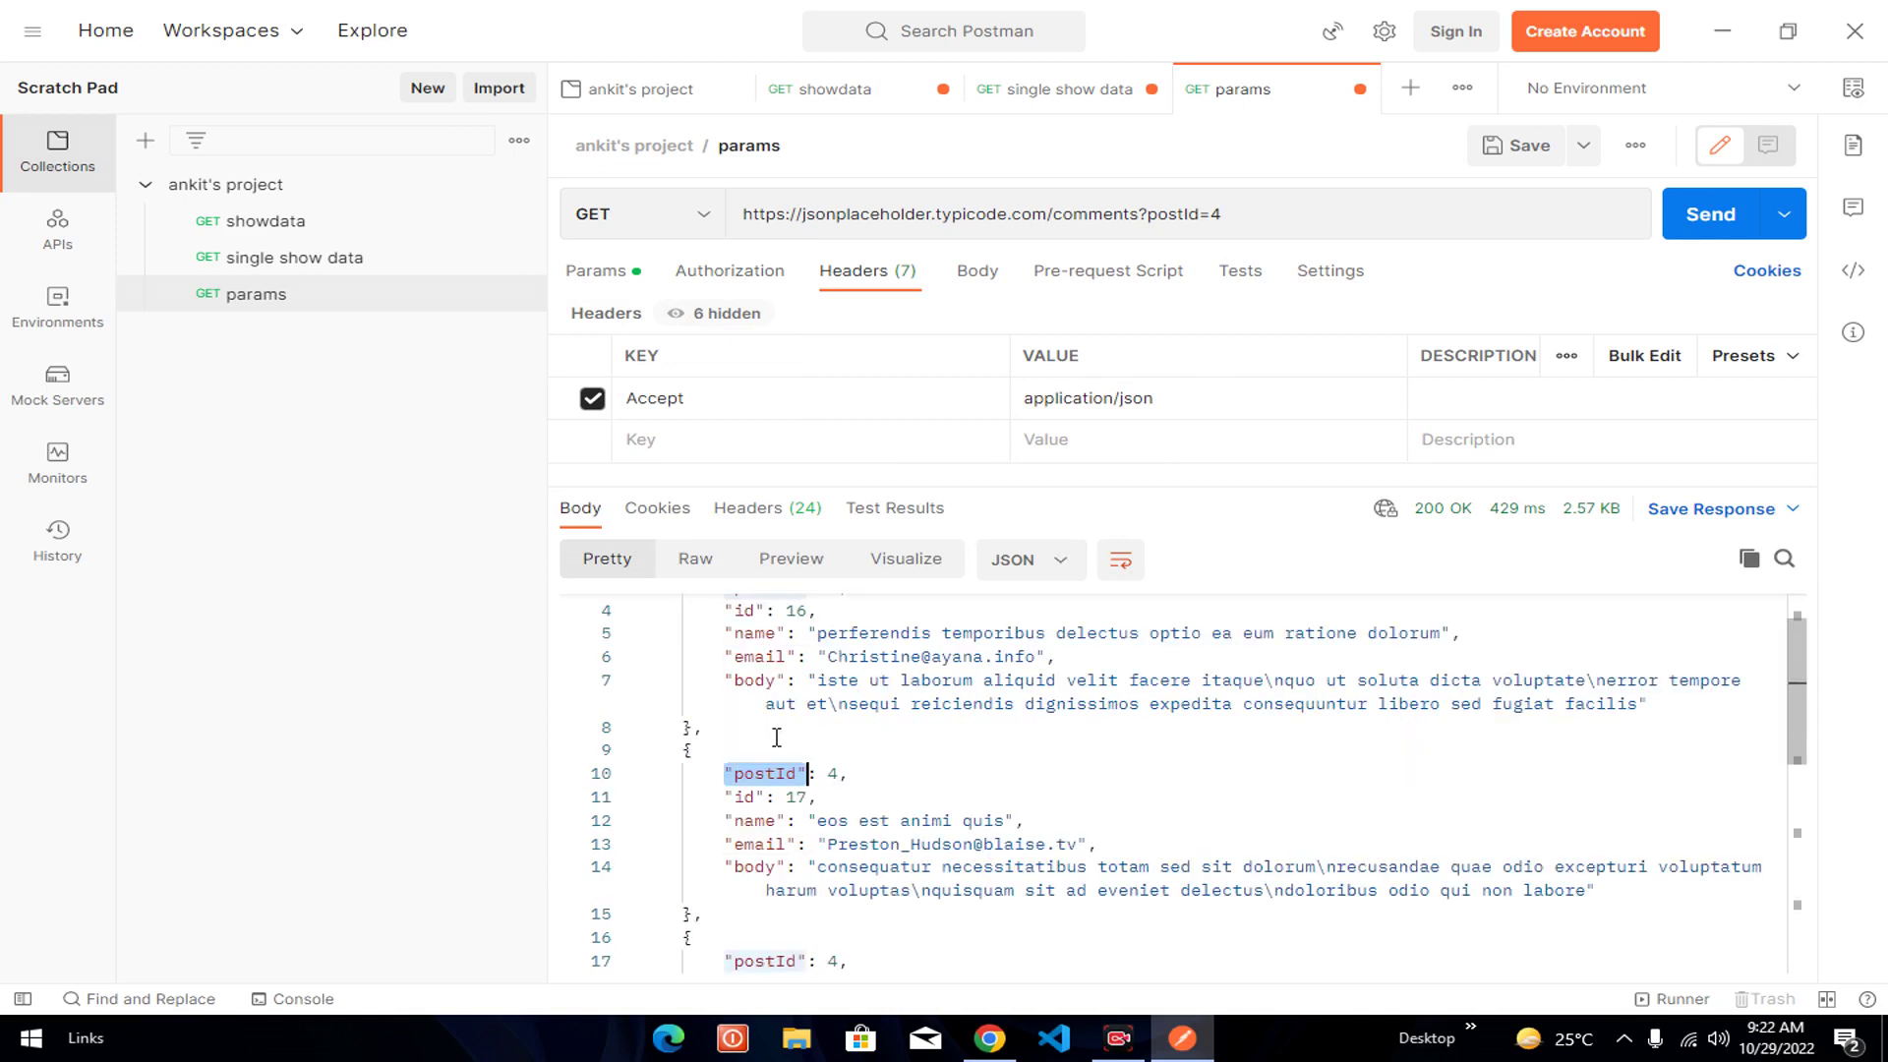
scroll(726, 804, down, 2)
click(852, 831)
shift+click(734, 831)
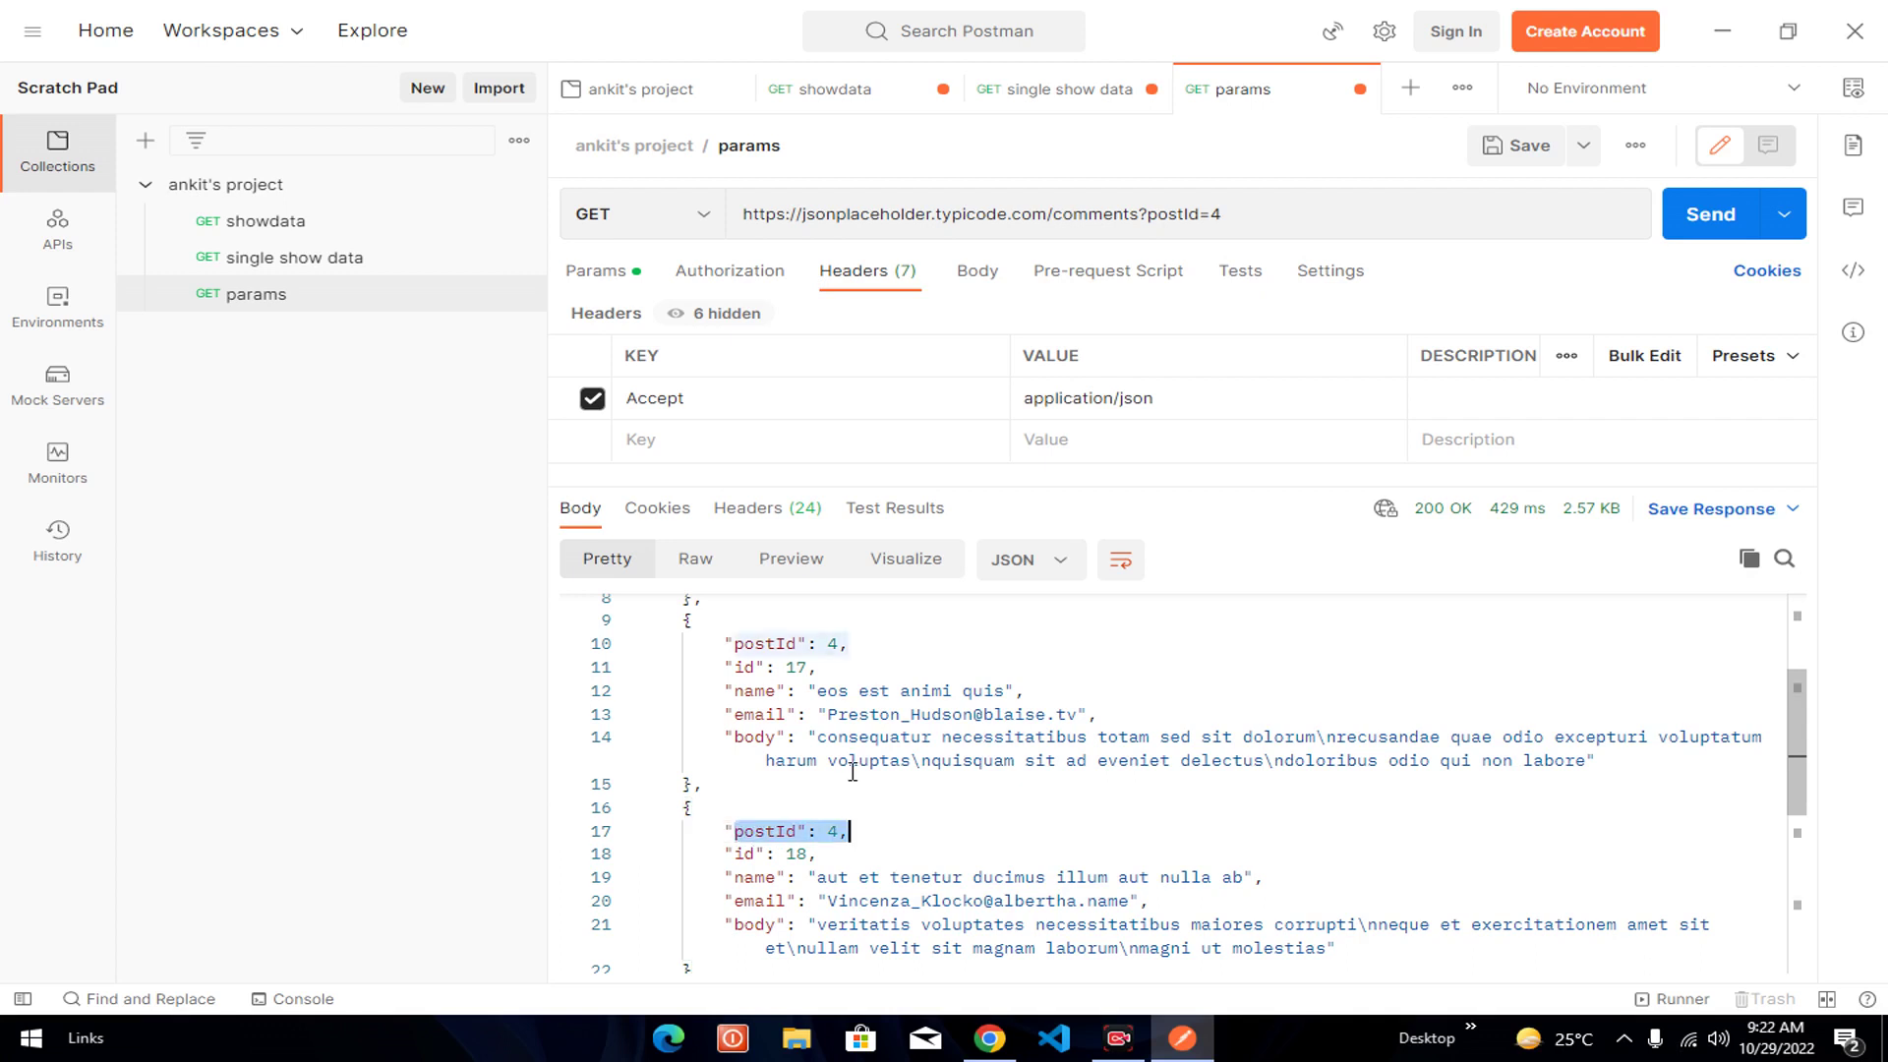
scroll(774, 808, down, 2)
scroll(774, 808, up, 3)
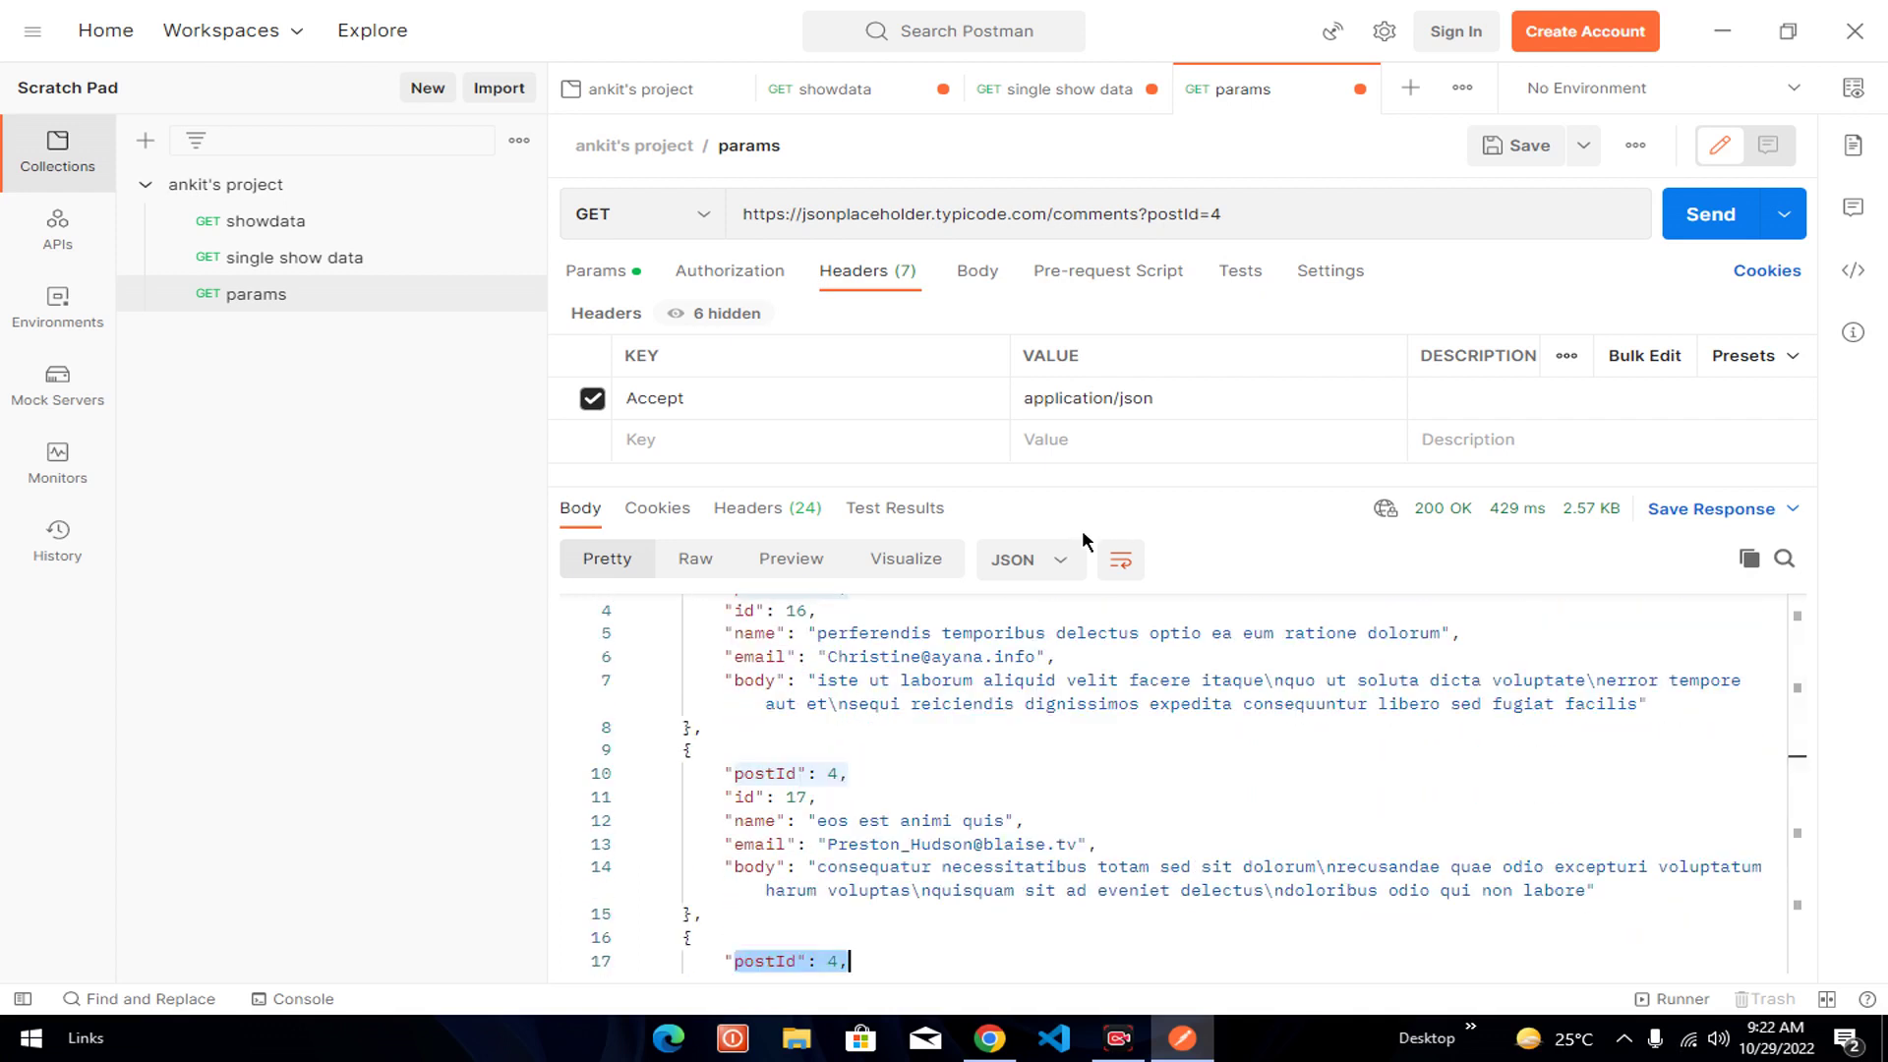
scroll(919, 694, up, 1)
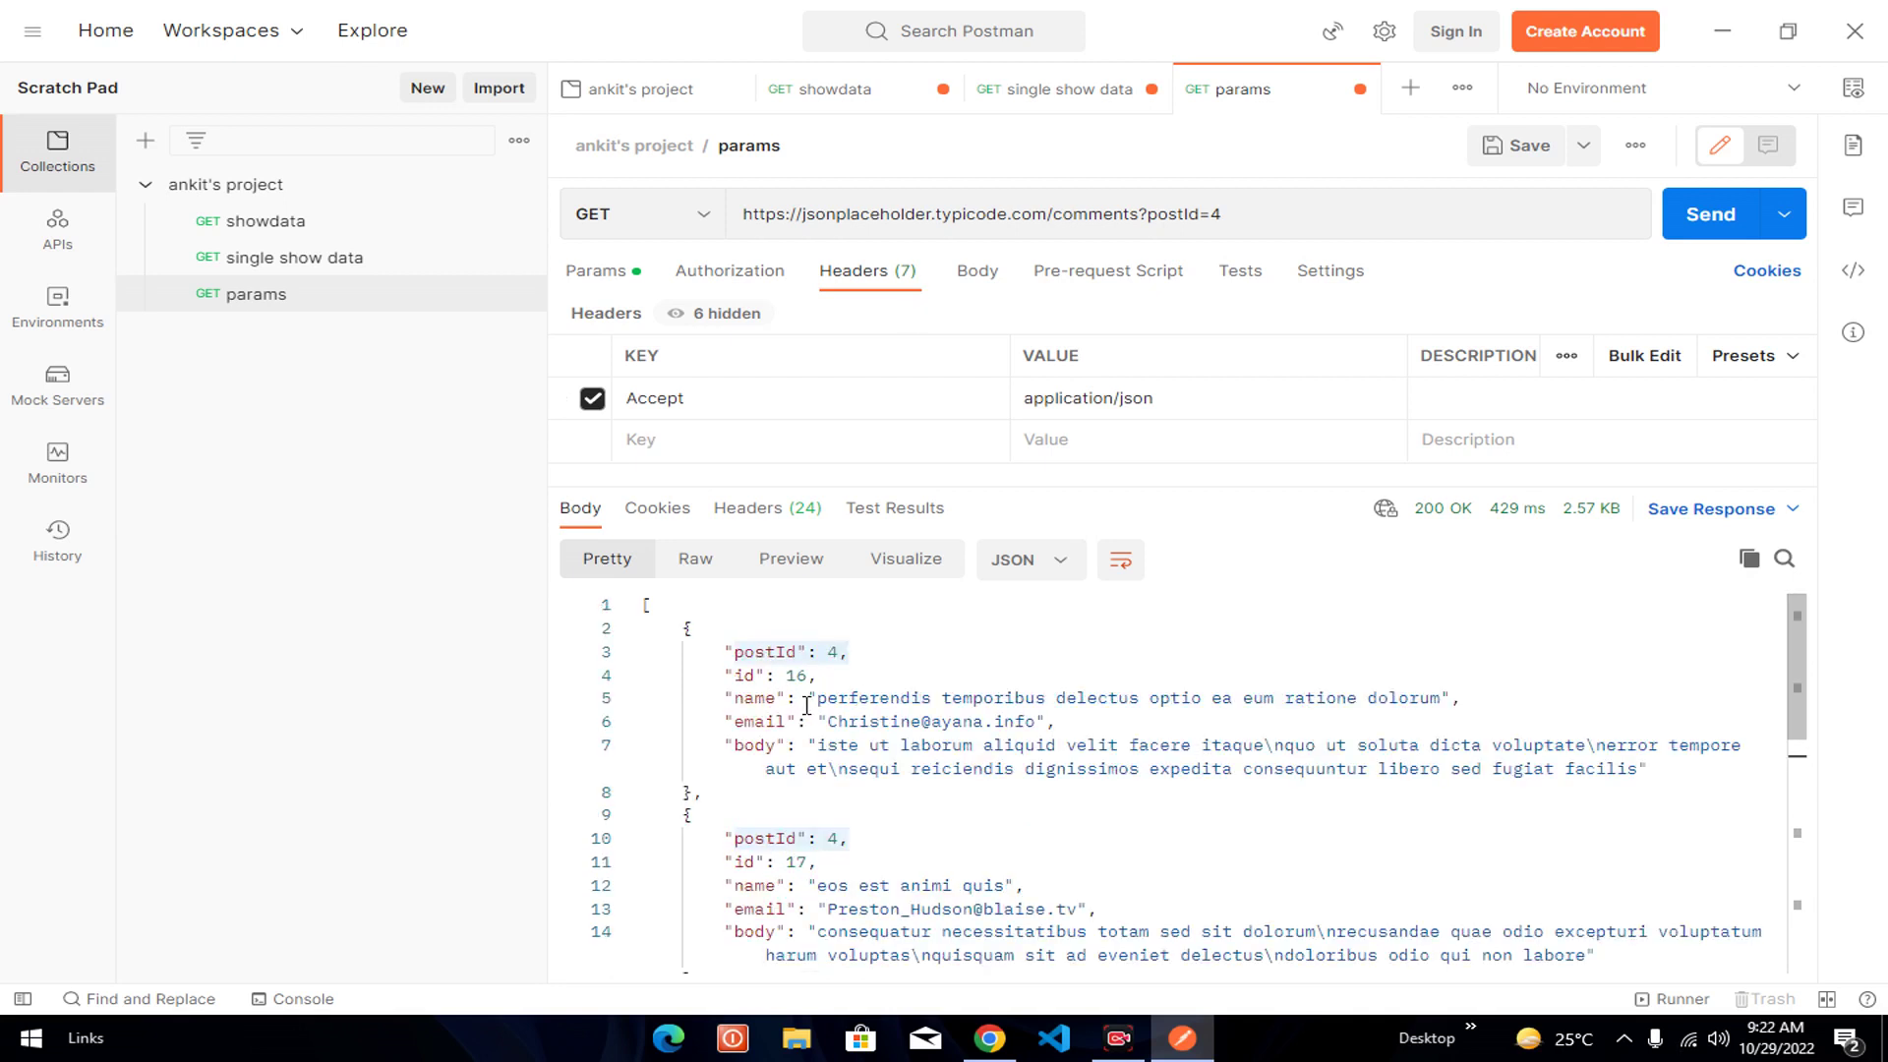
- Review the params request's query parameters and display the available HTTP methods
click(594, 272)
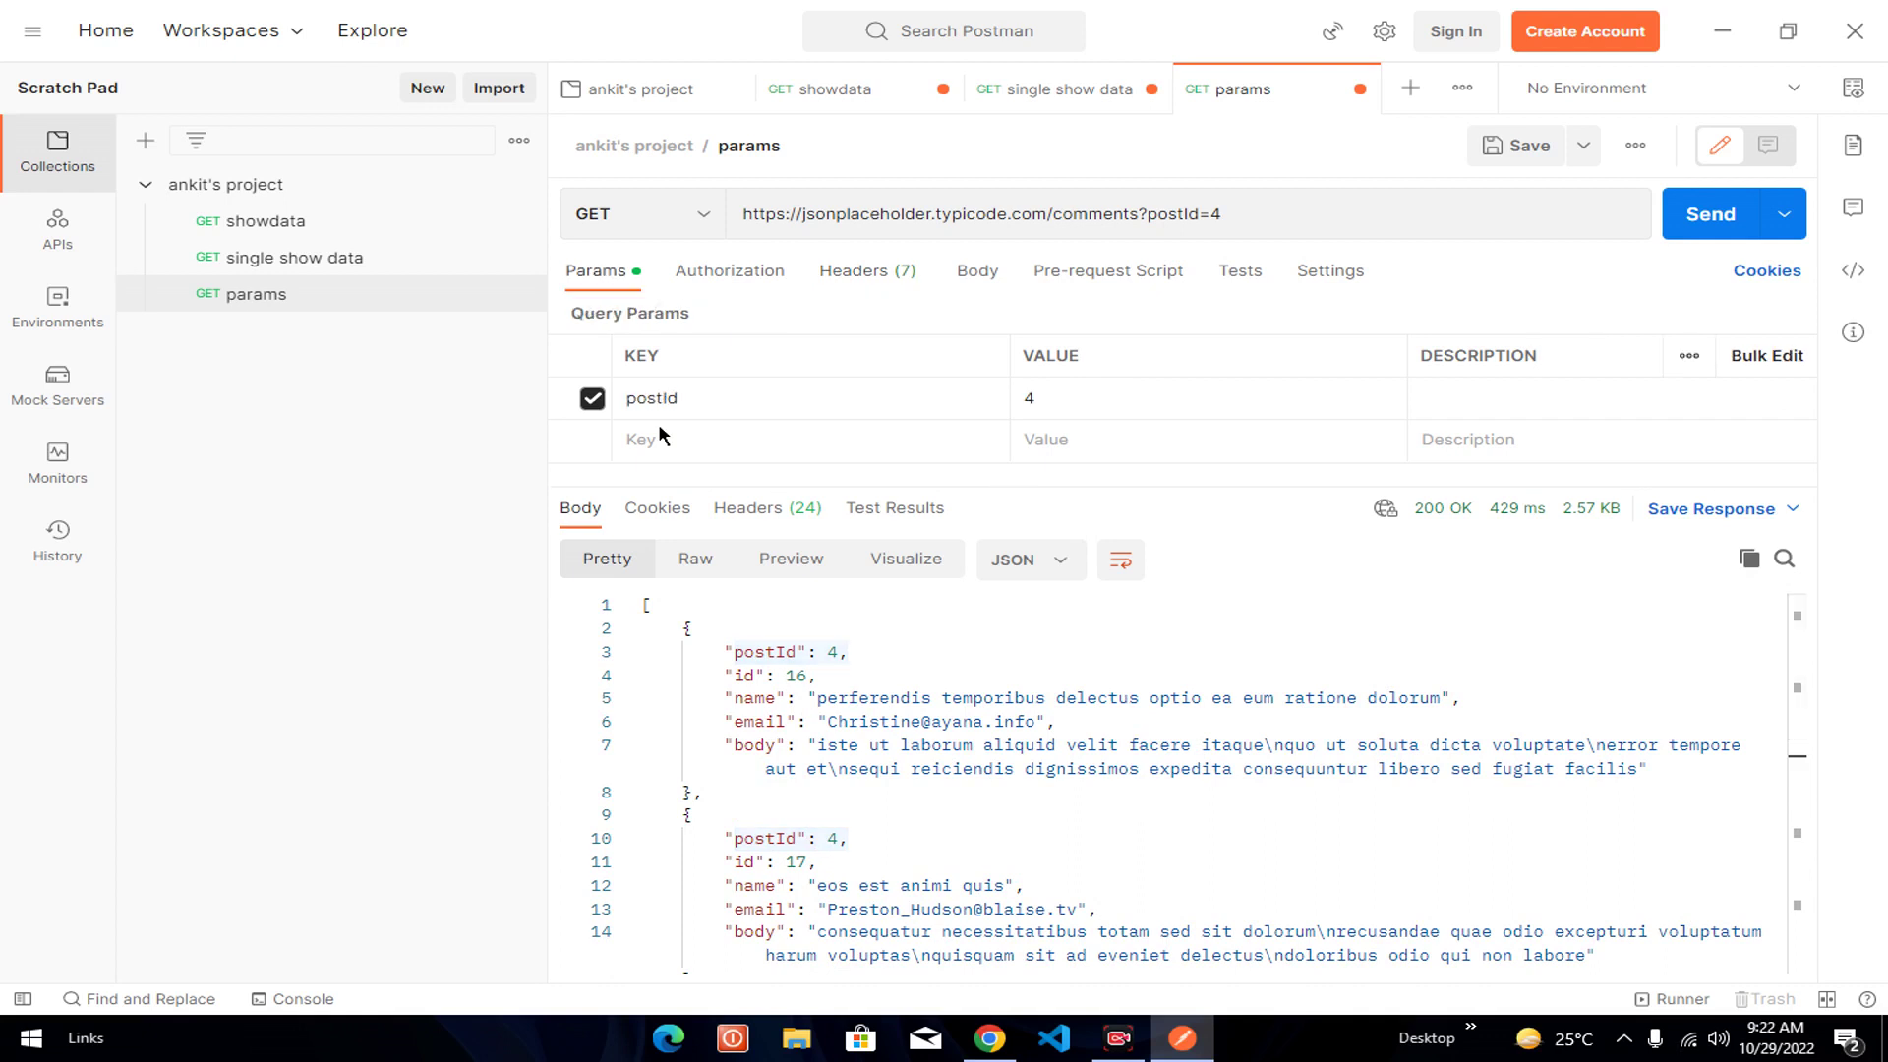
click(708, 443)
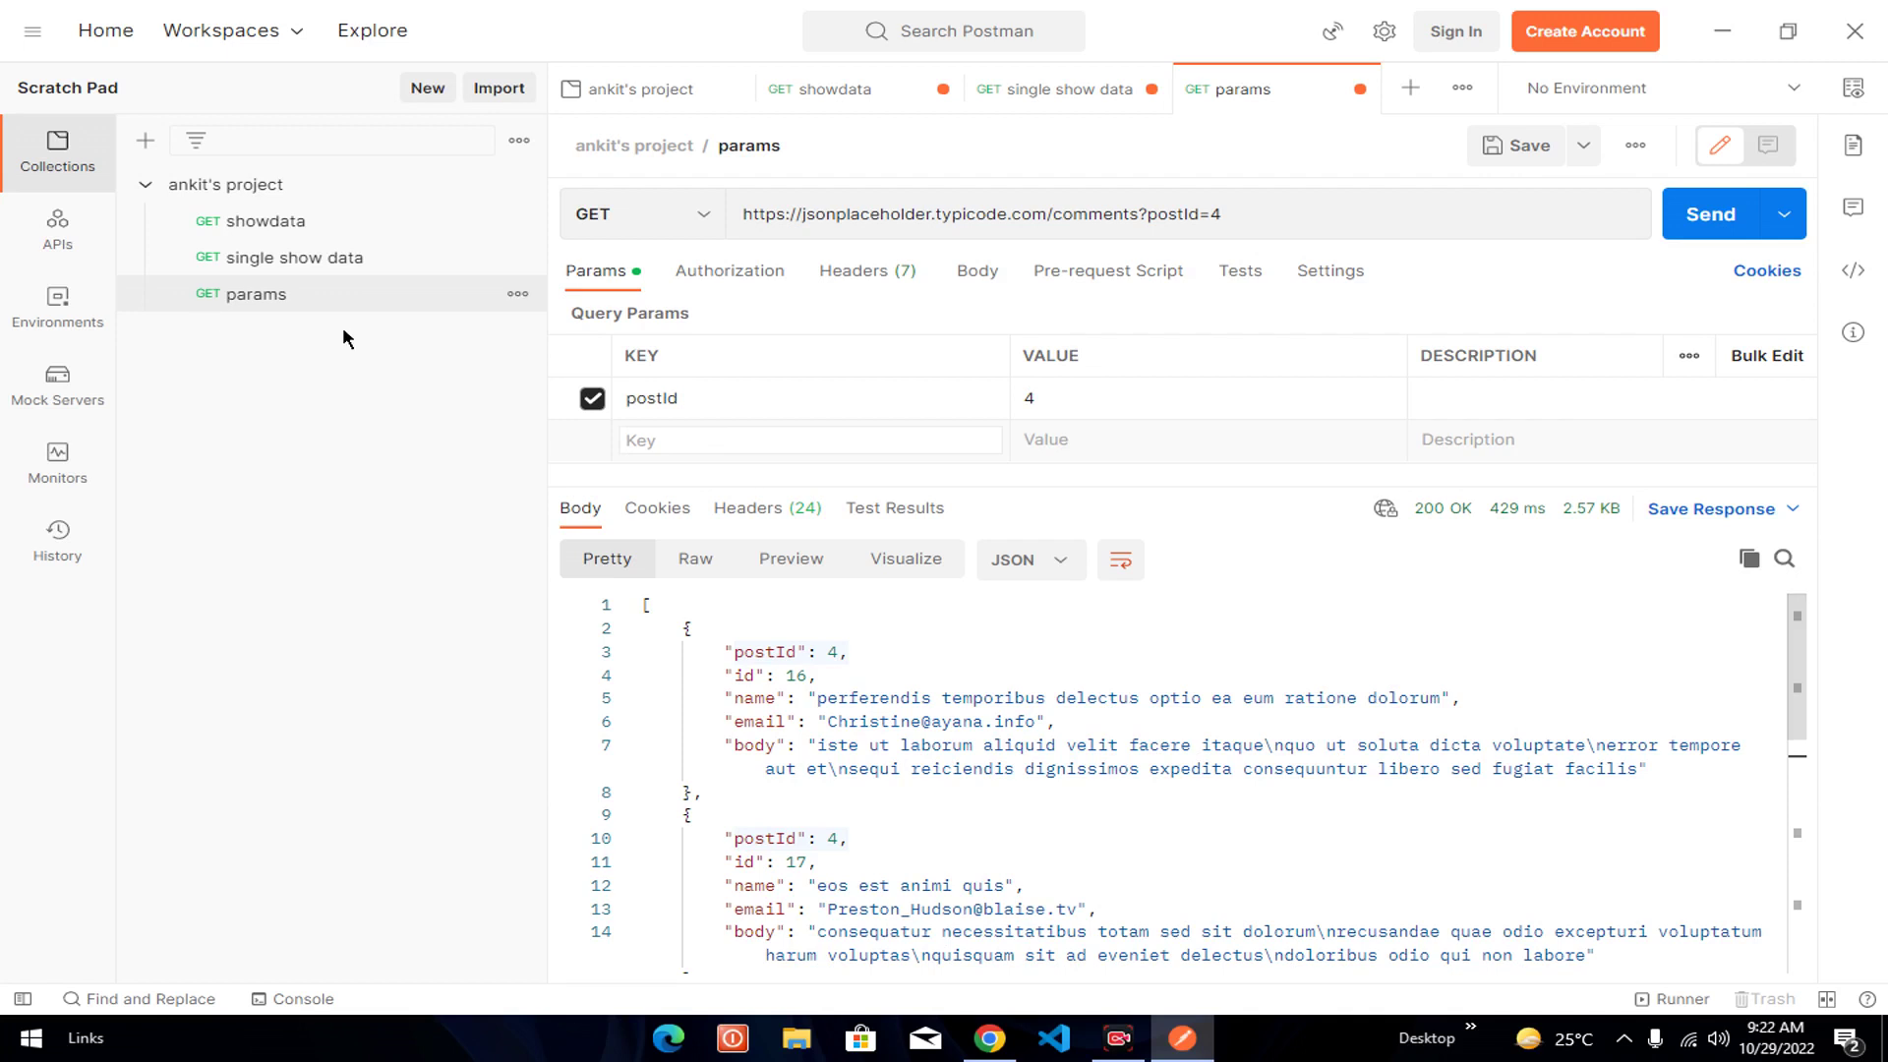
click(617, 216)
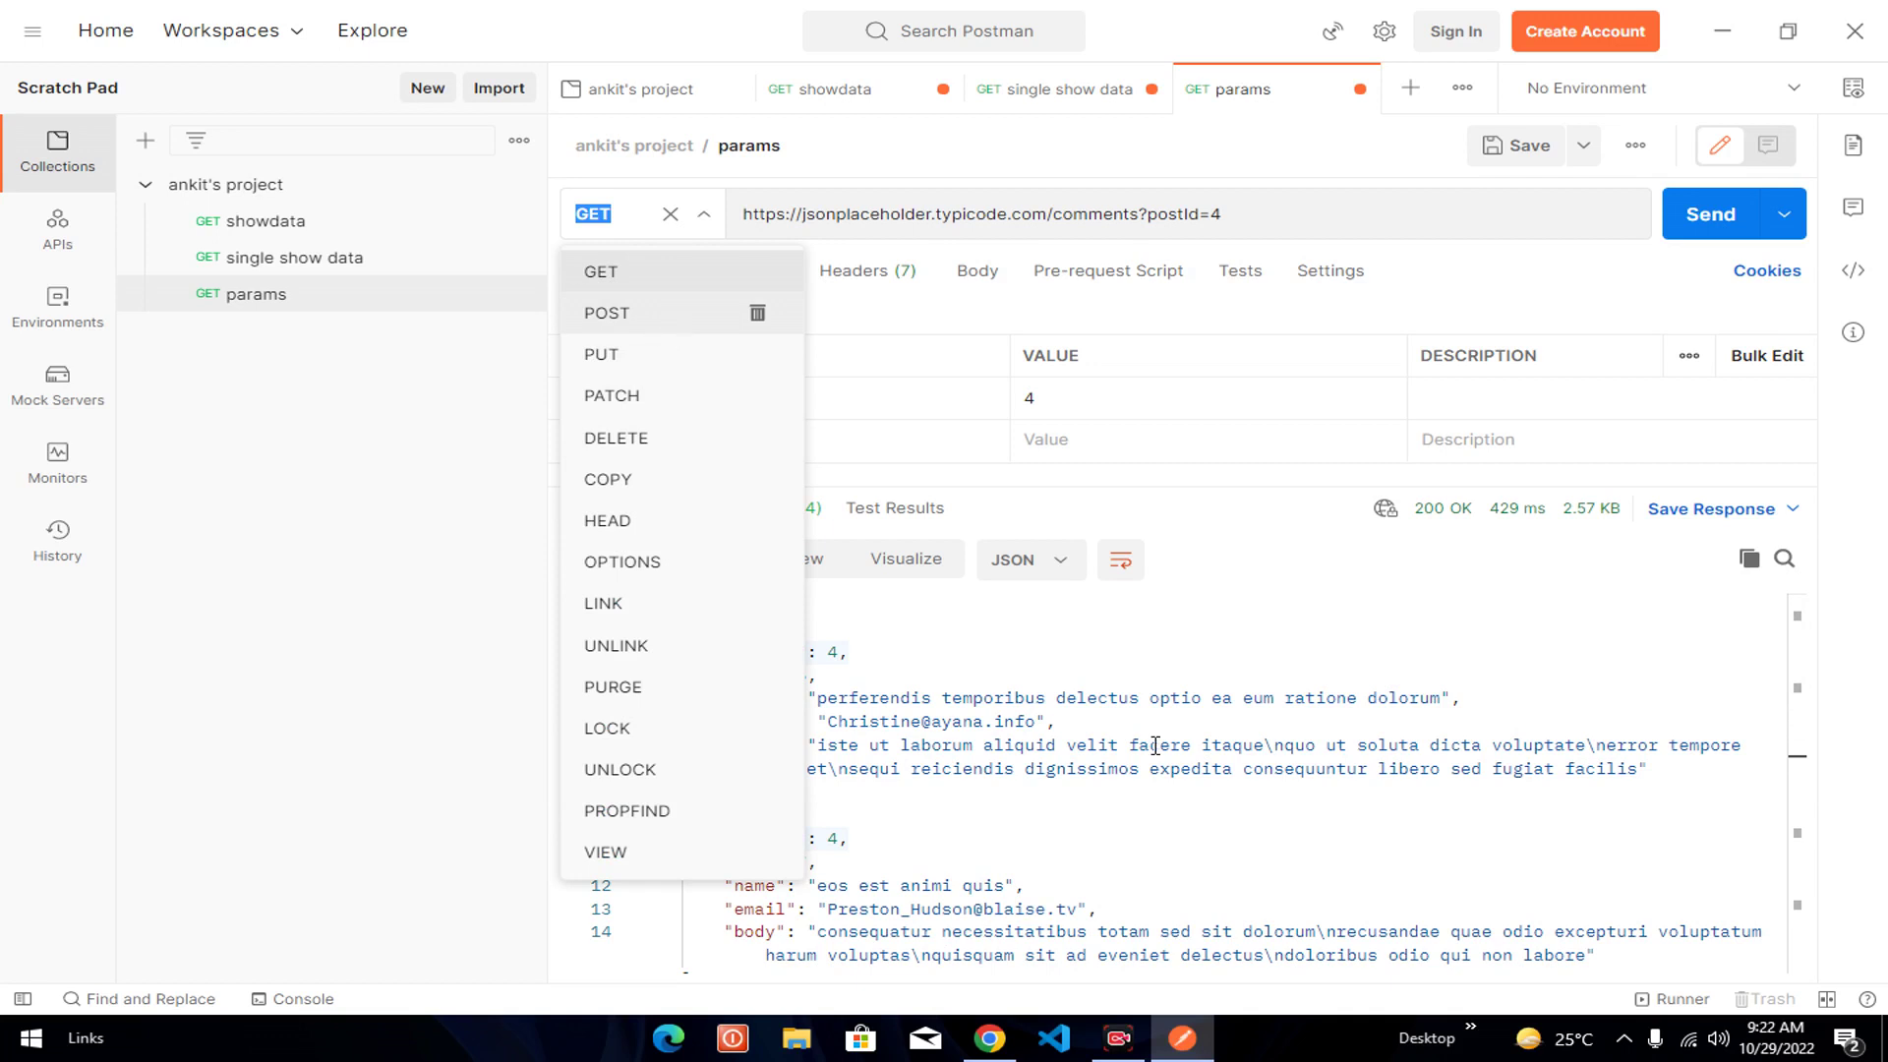
- Switch to Chrome and open the guide linked below the JSONPlaceholder routes in a new tab
click(990, 1038)
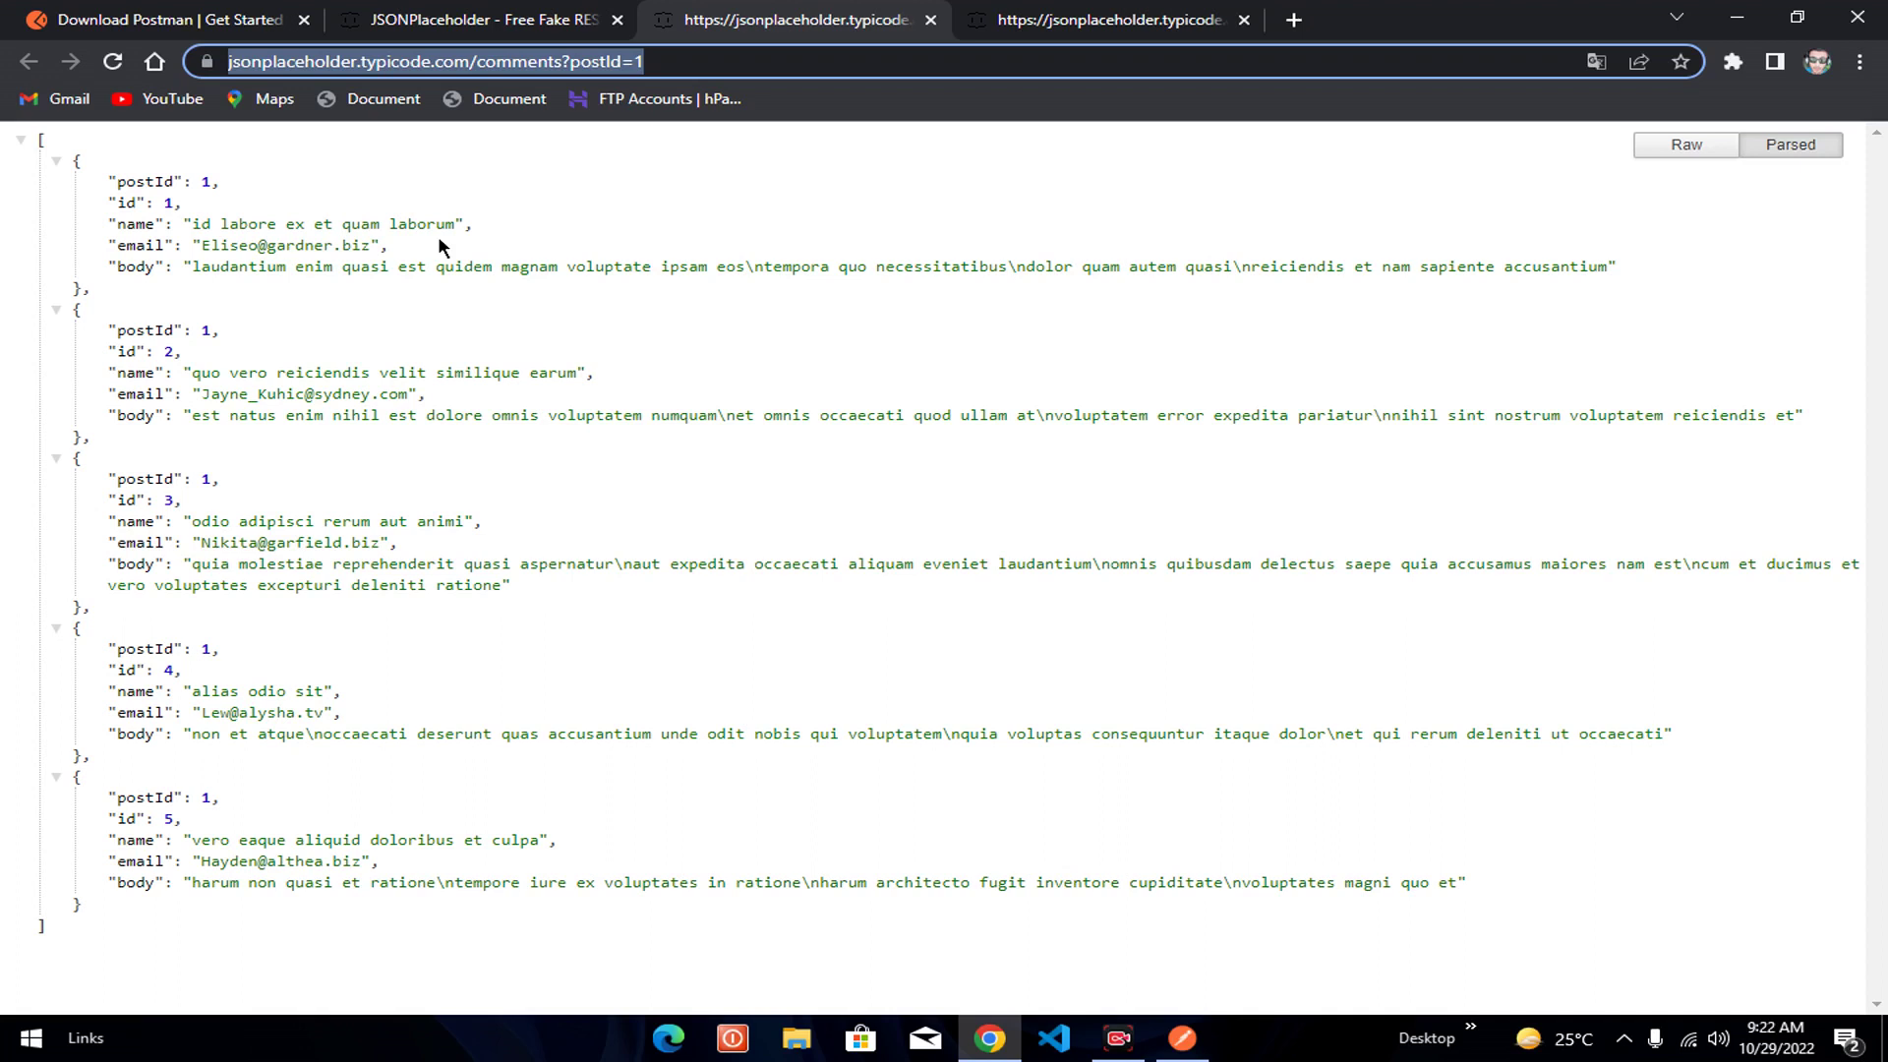
click(414, 34)
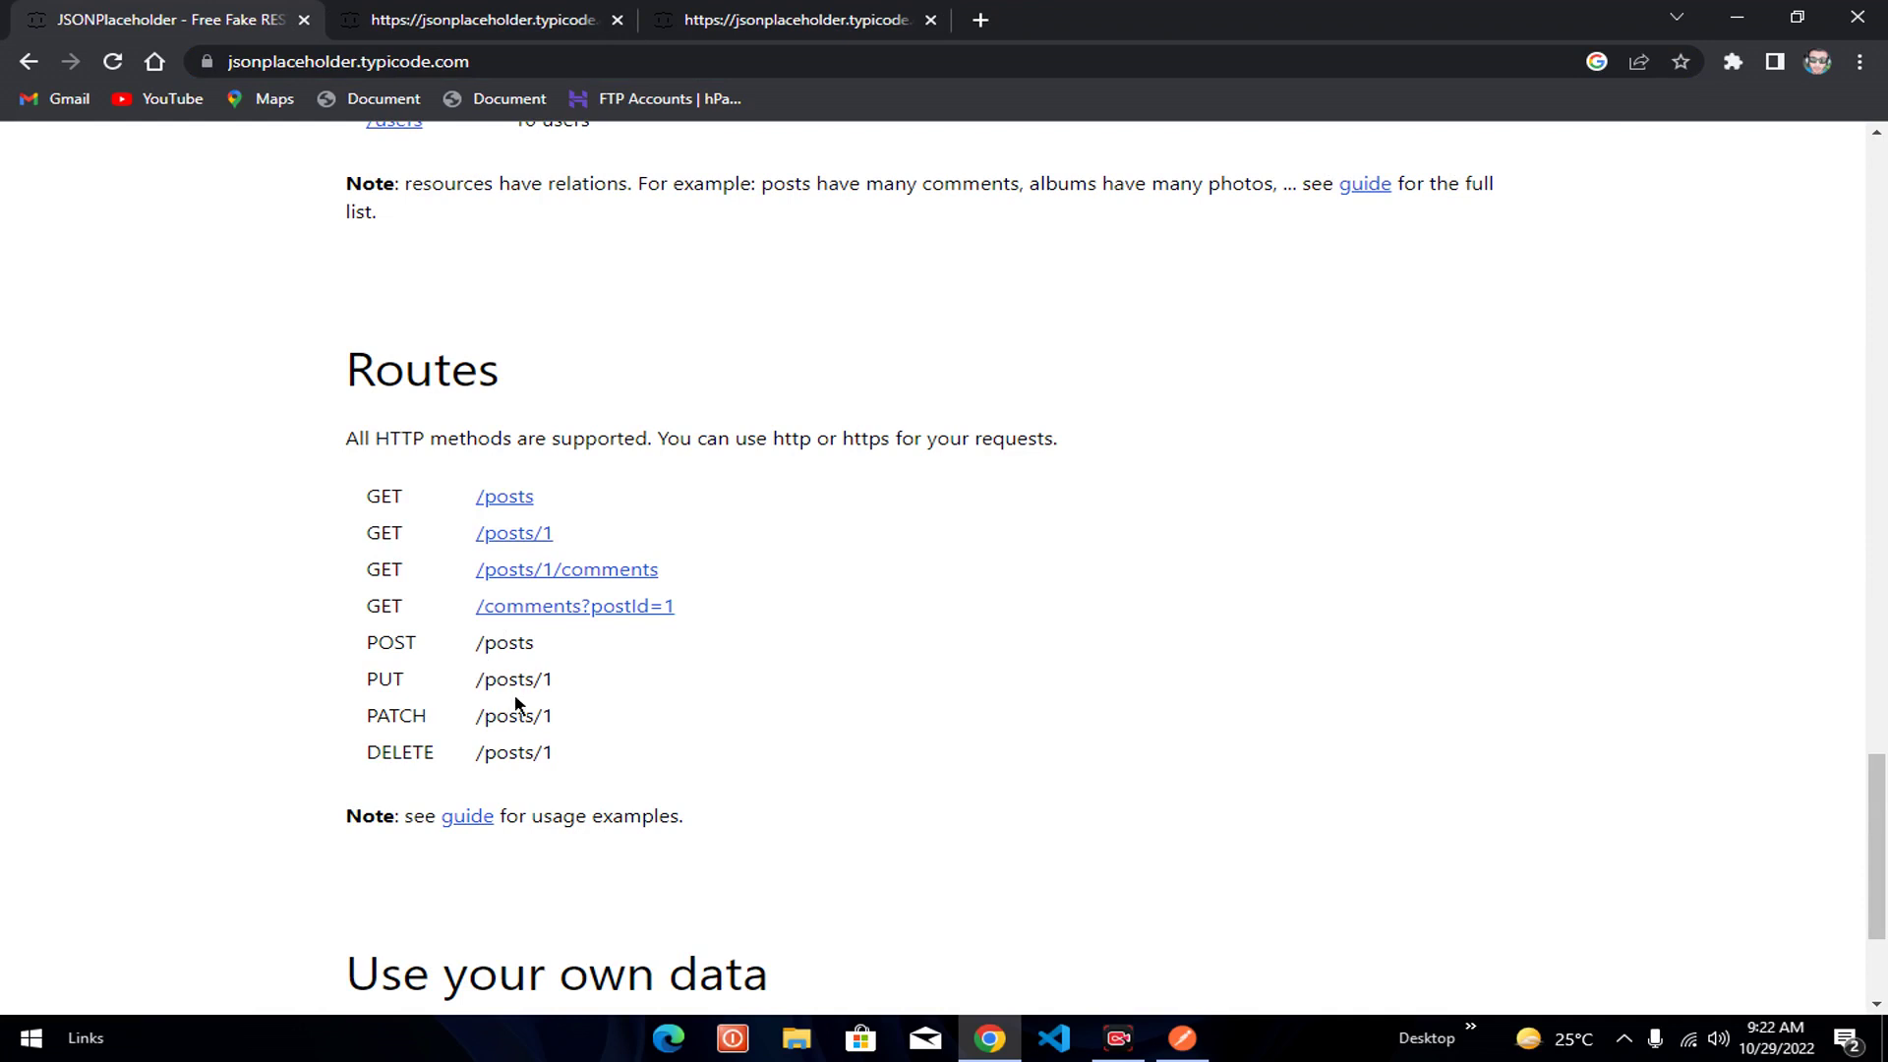
right_click(476, 818)
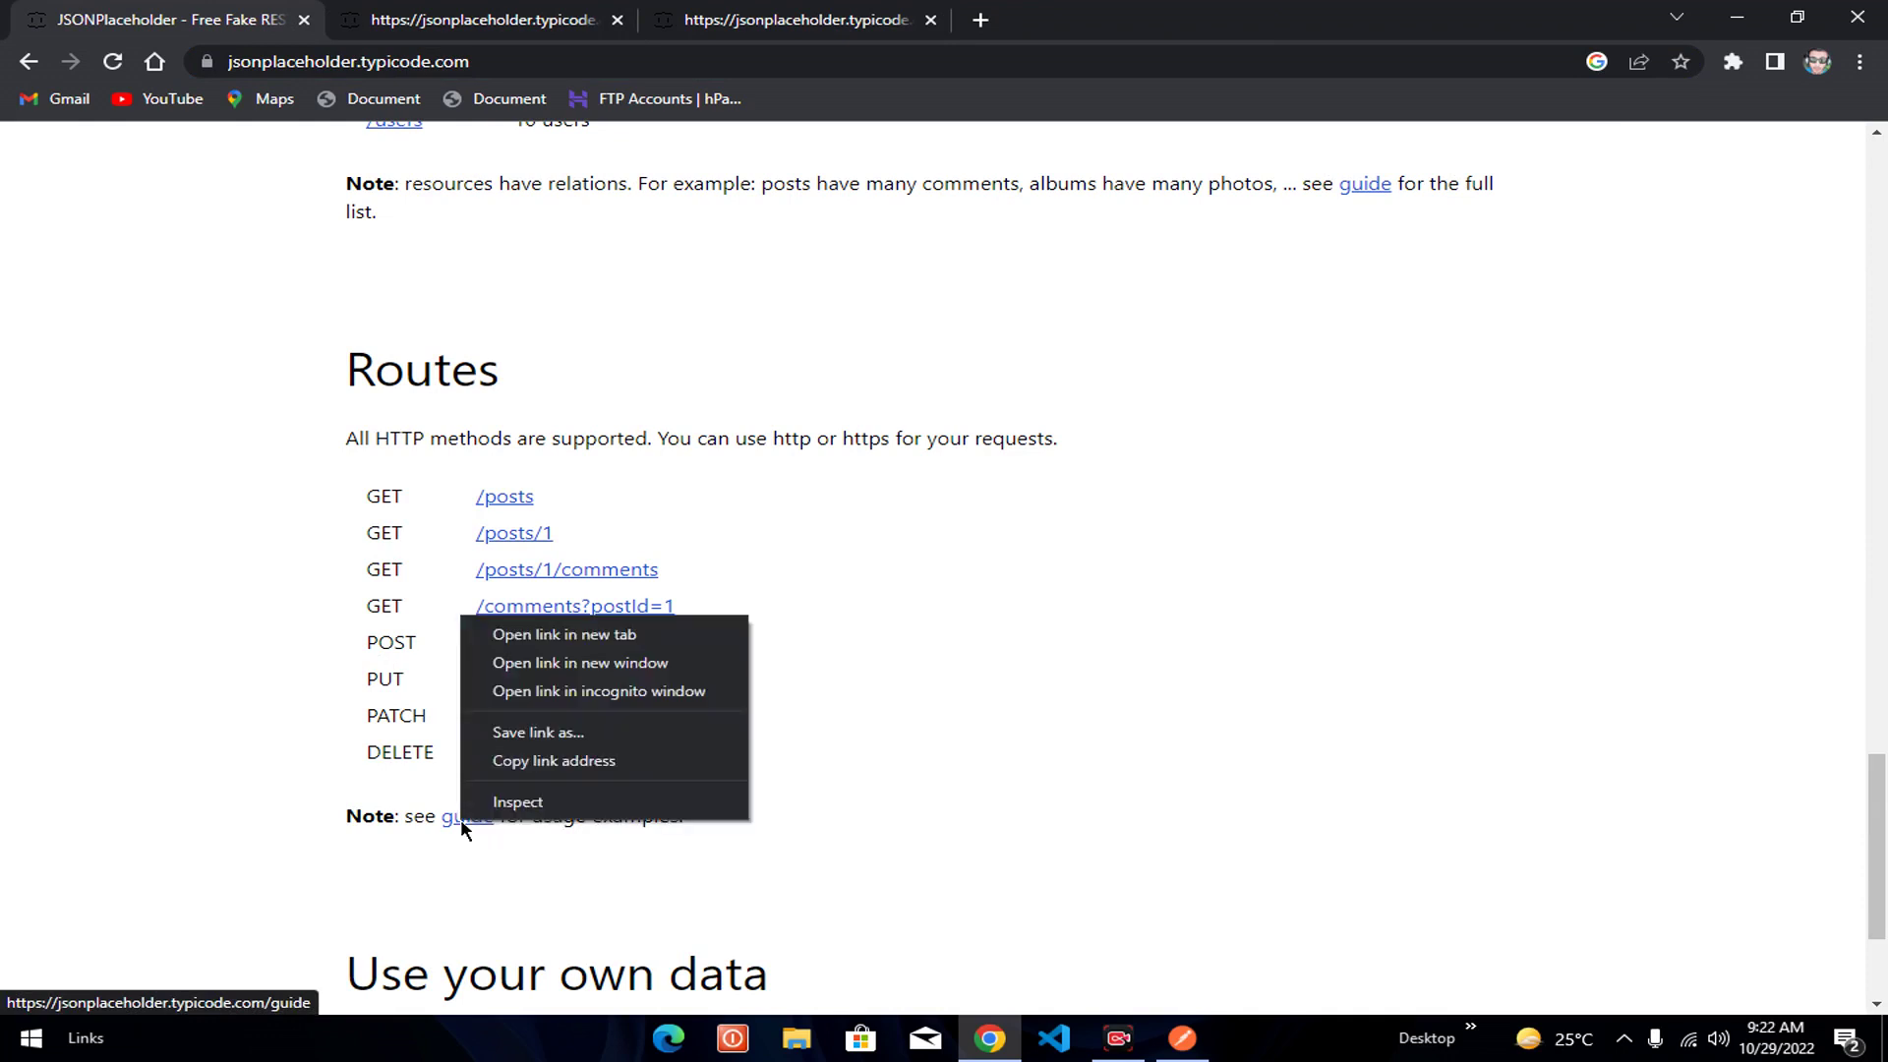
click(567, 638)
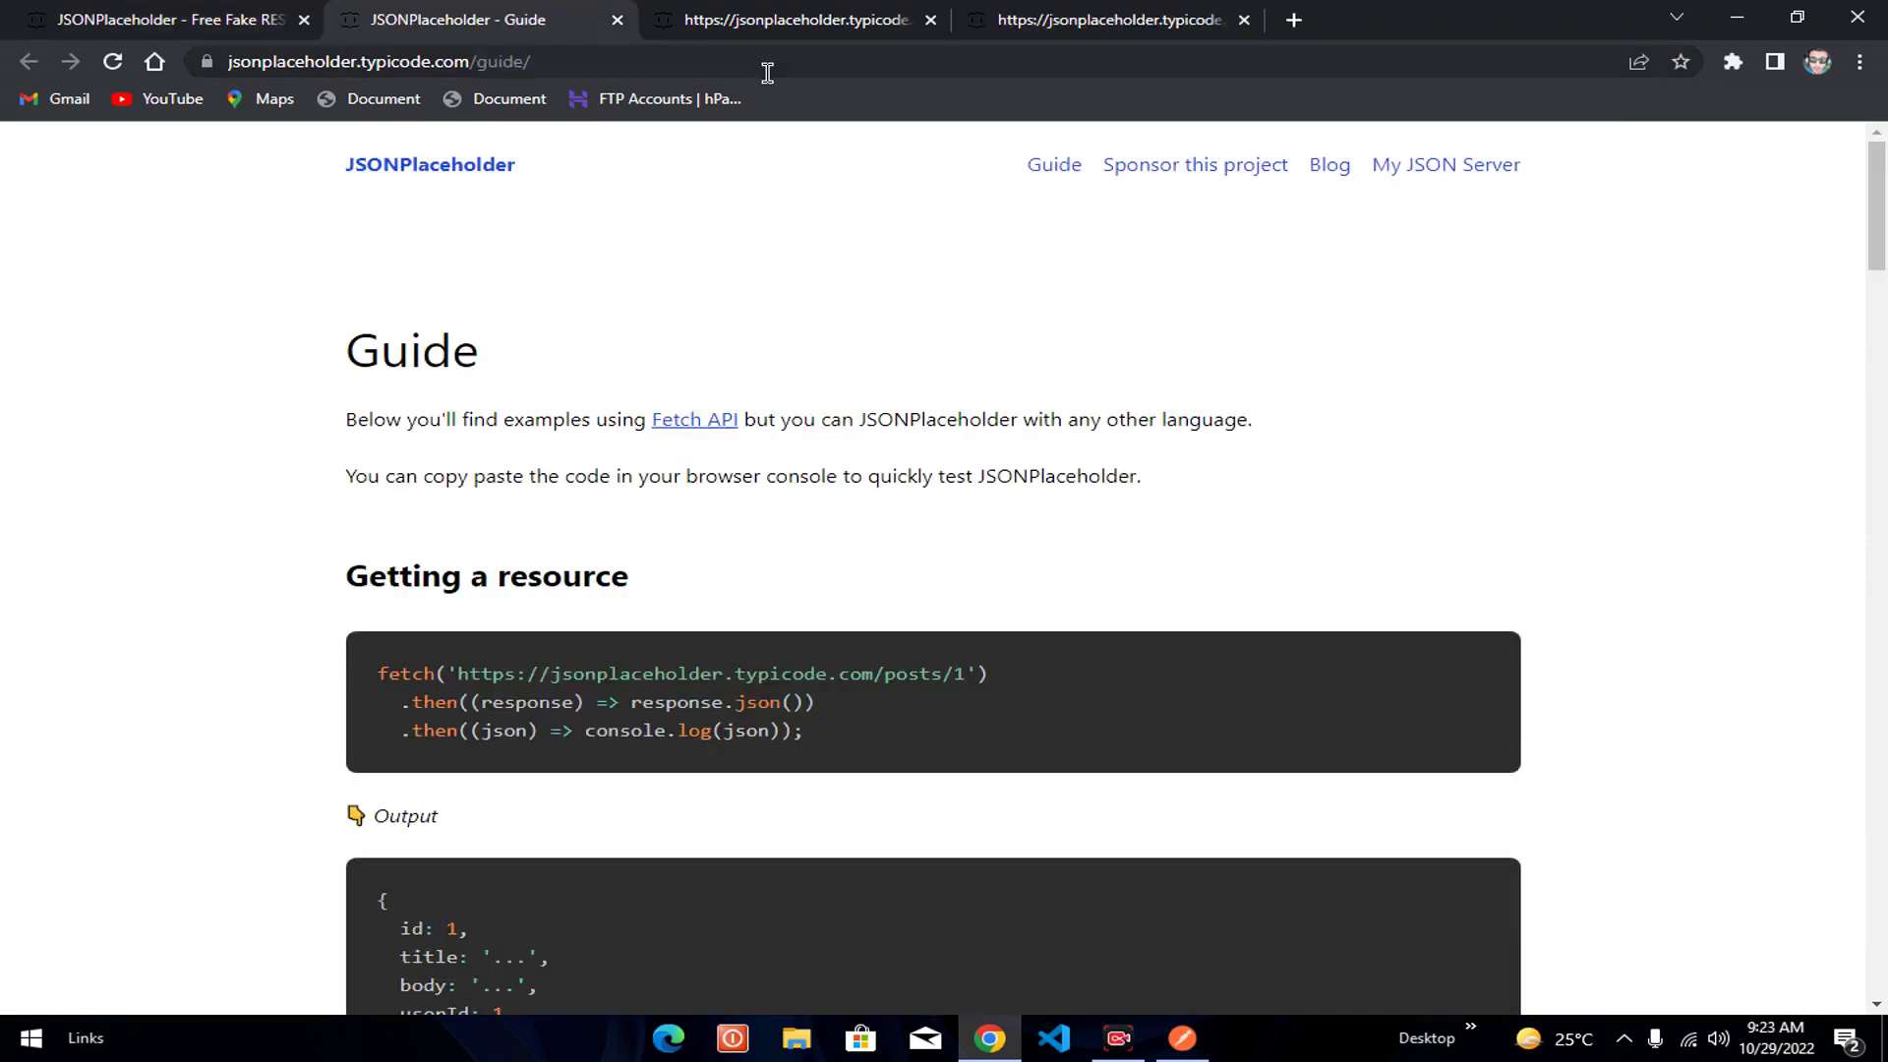
- Examine the guide's "Creating a resource" example, covering its URL and the title, body and userId fields
drag(450, 383, 589, 367)
click(737, 349)
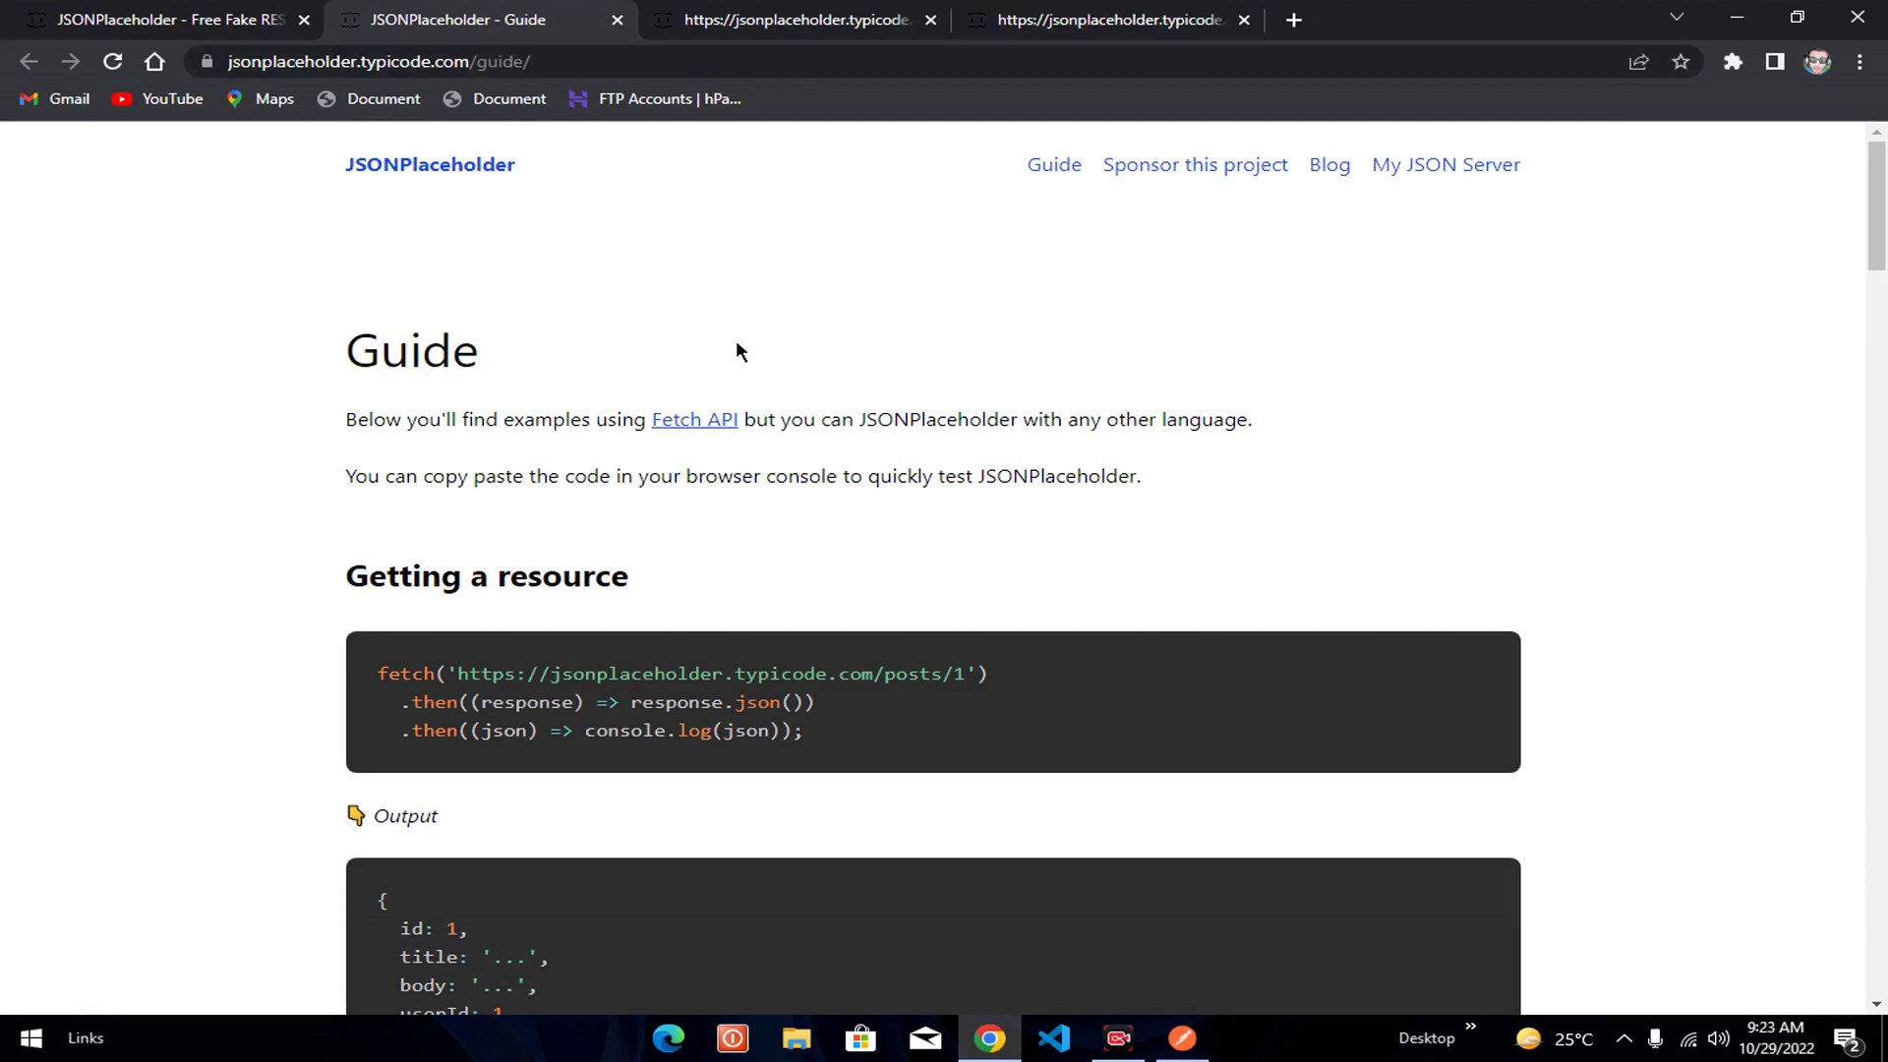
scroll(470, 462, down, 10)
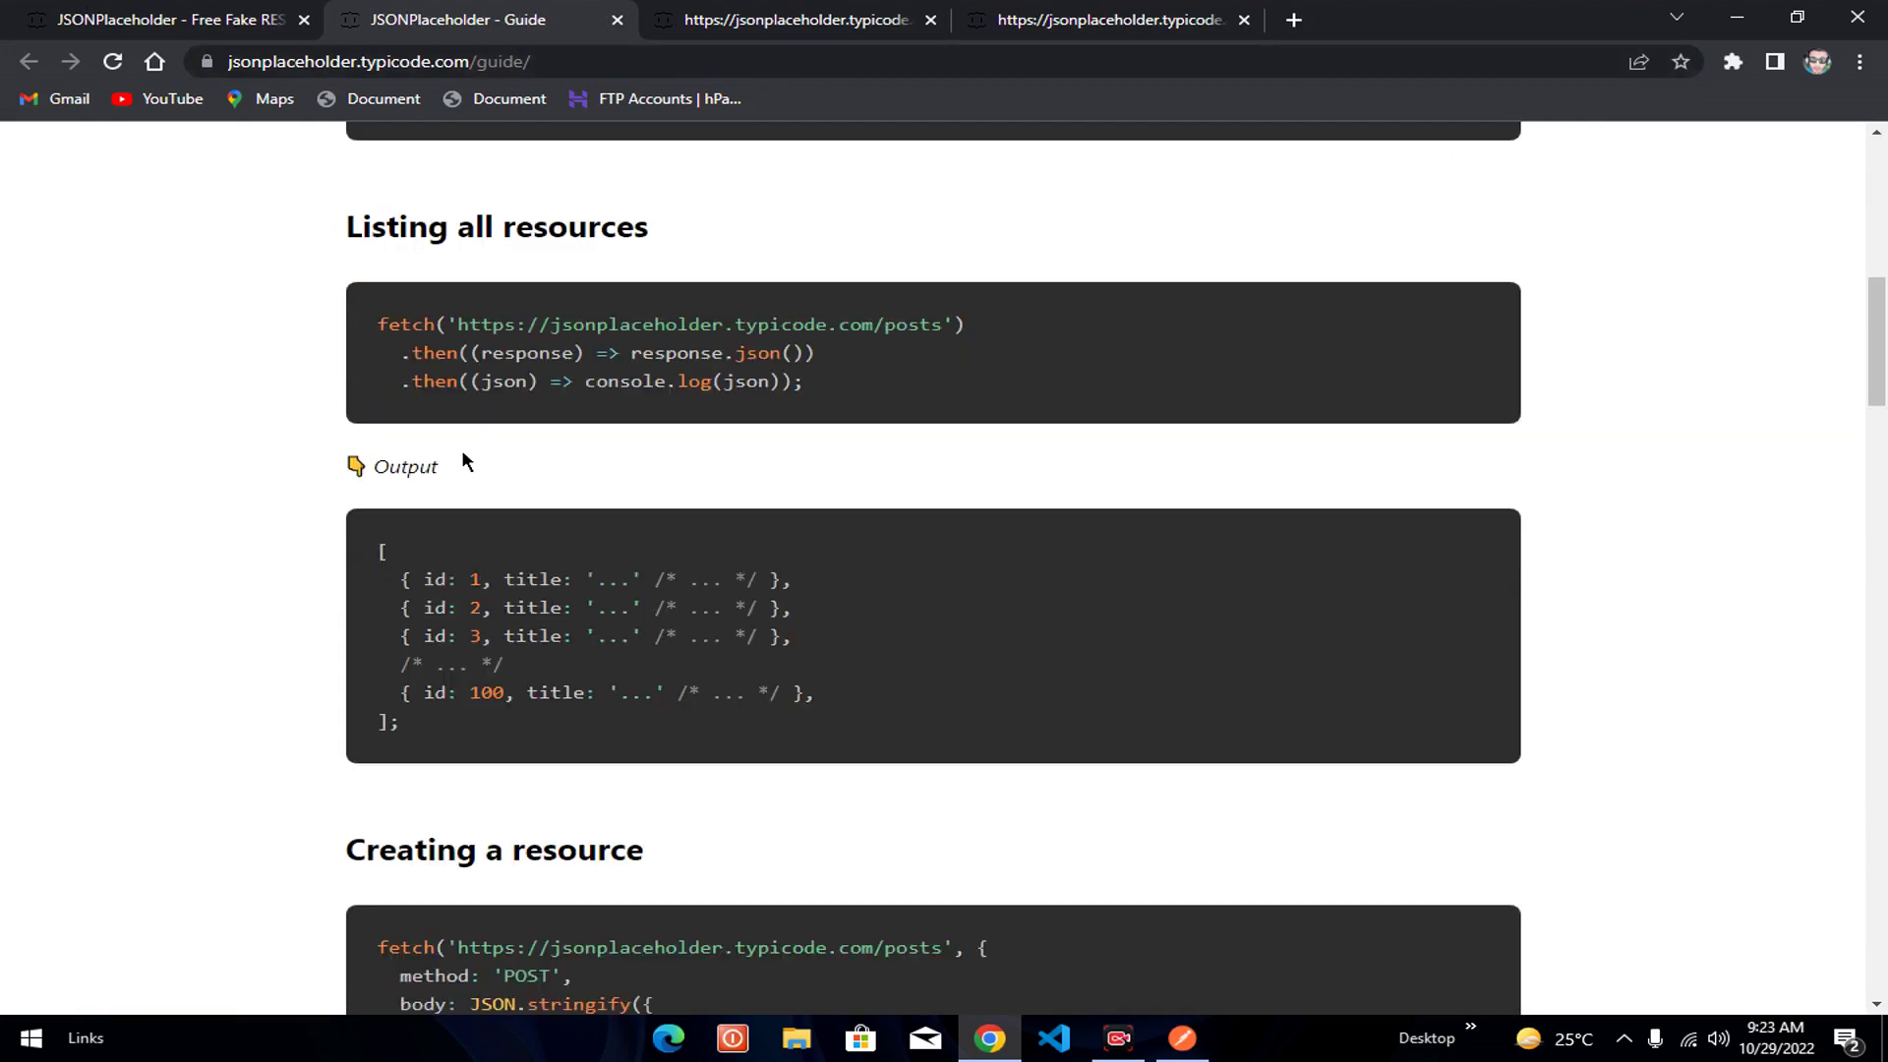
scroll(454, 466, down, 2)
drag(346, 614, 663, 626)
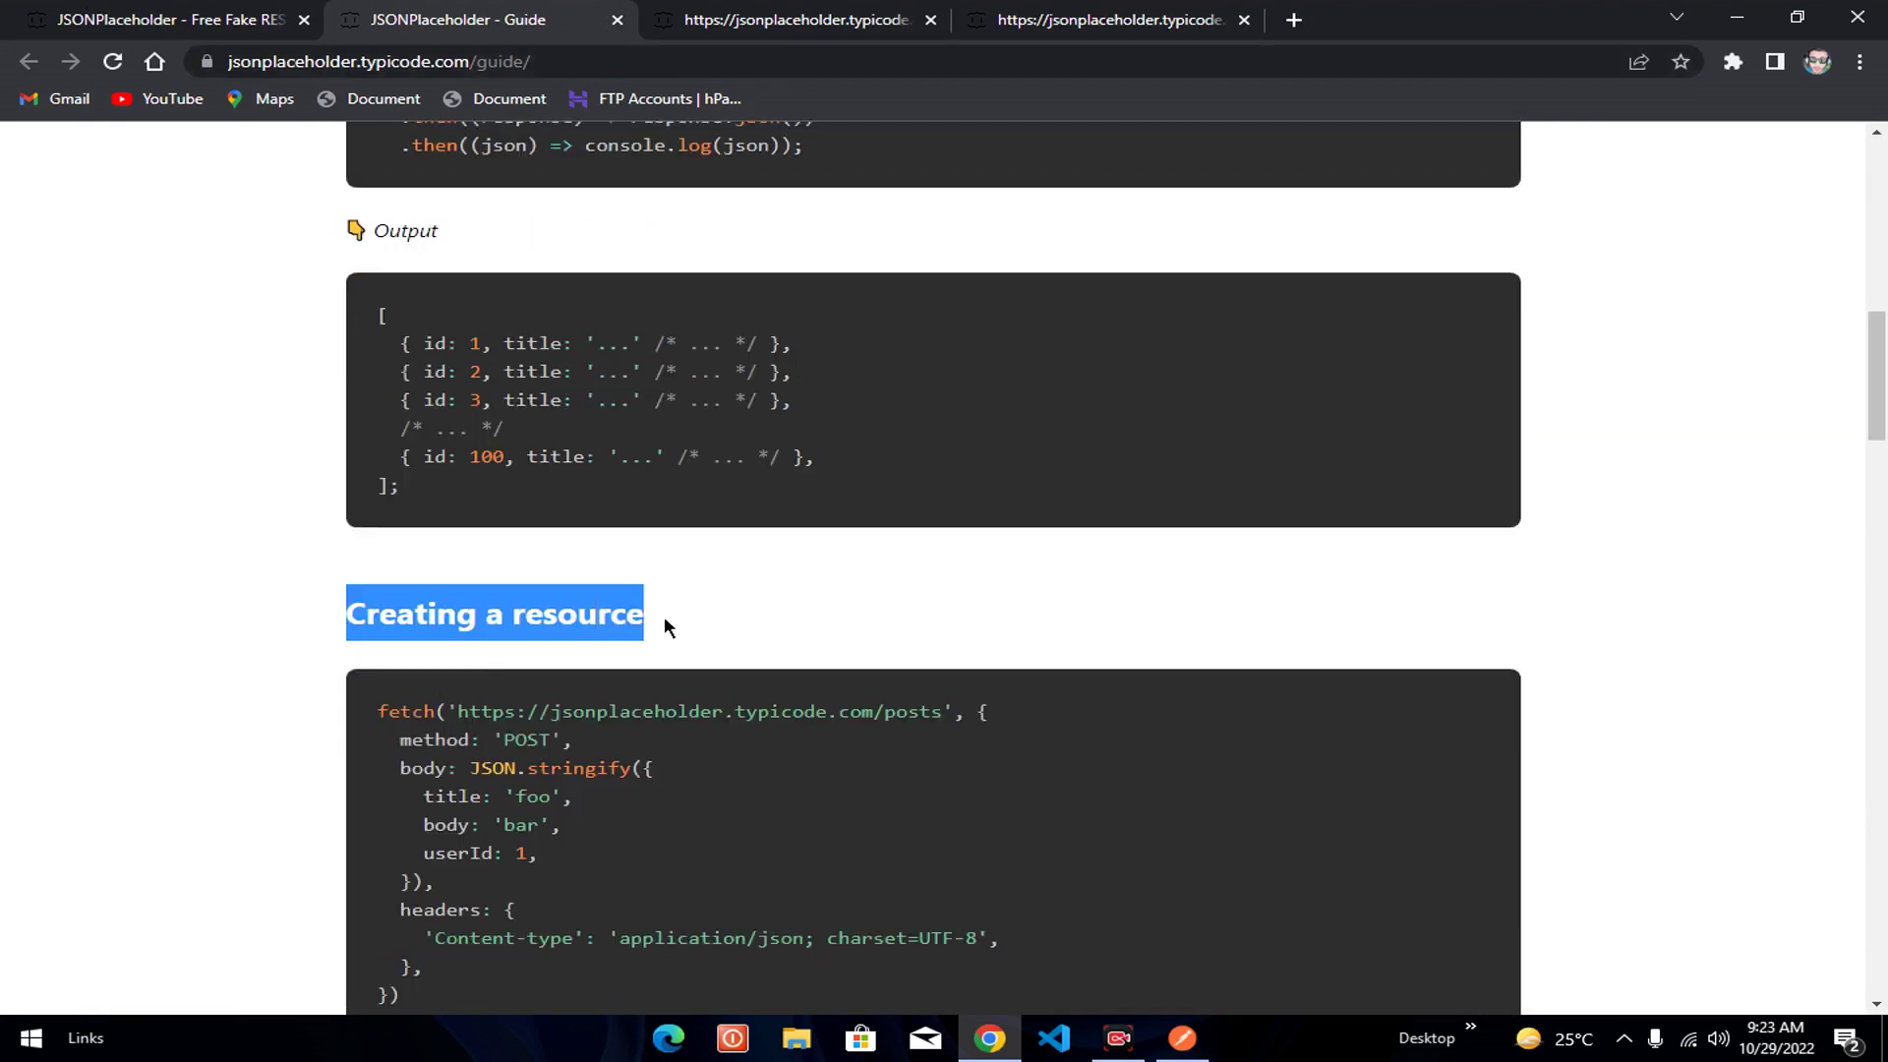
scroll(793, 570, down, 2)
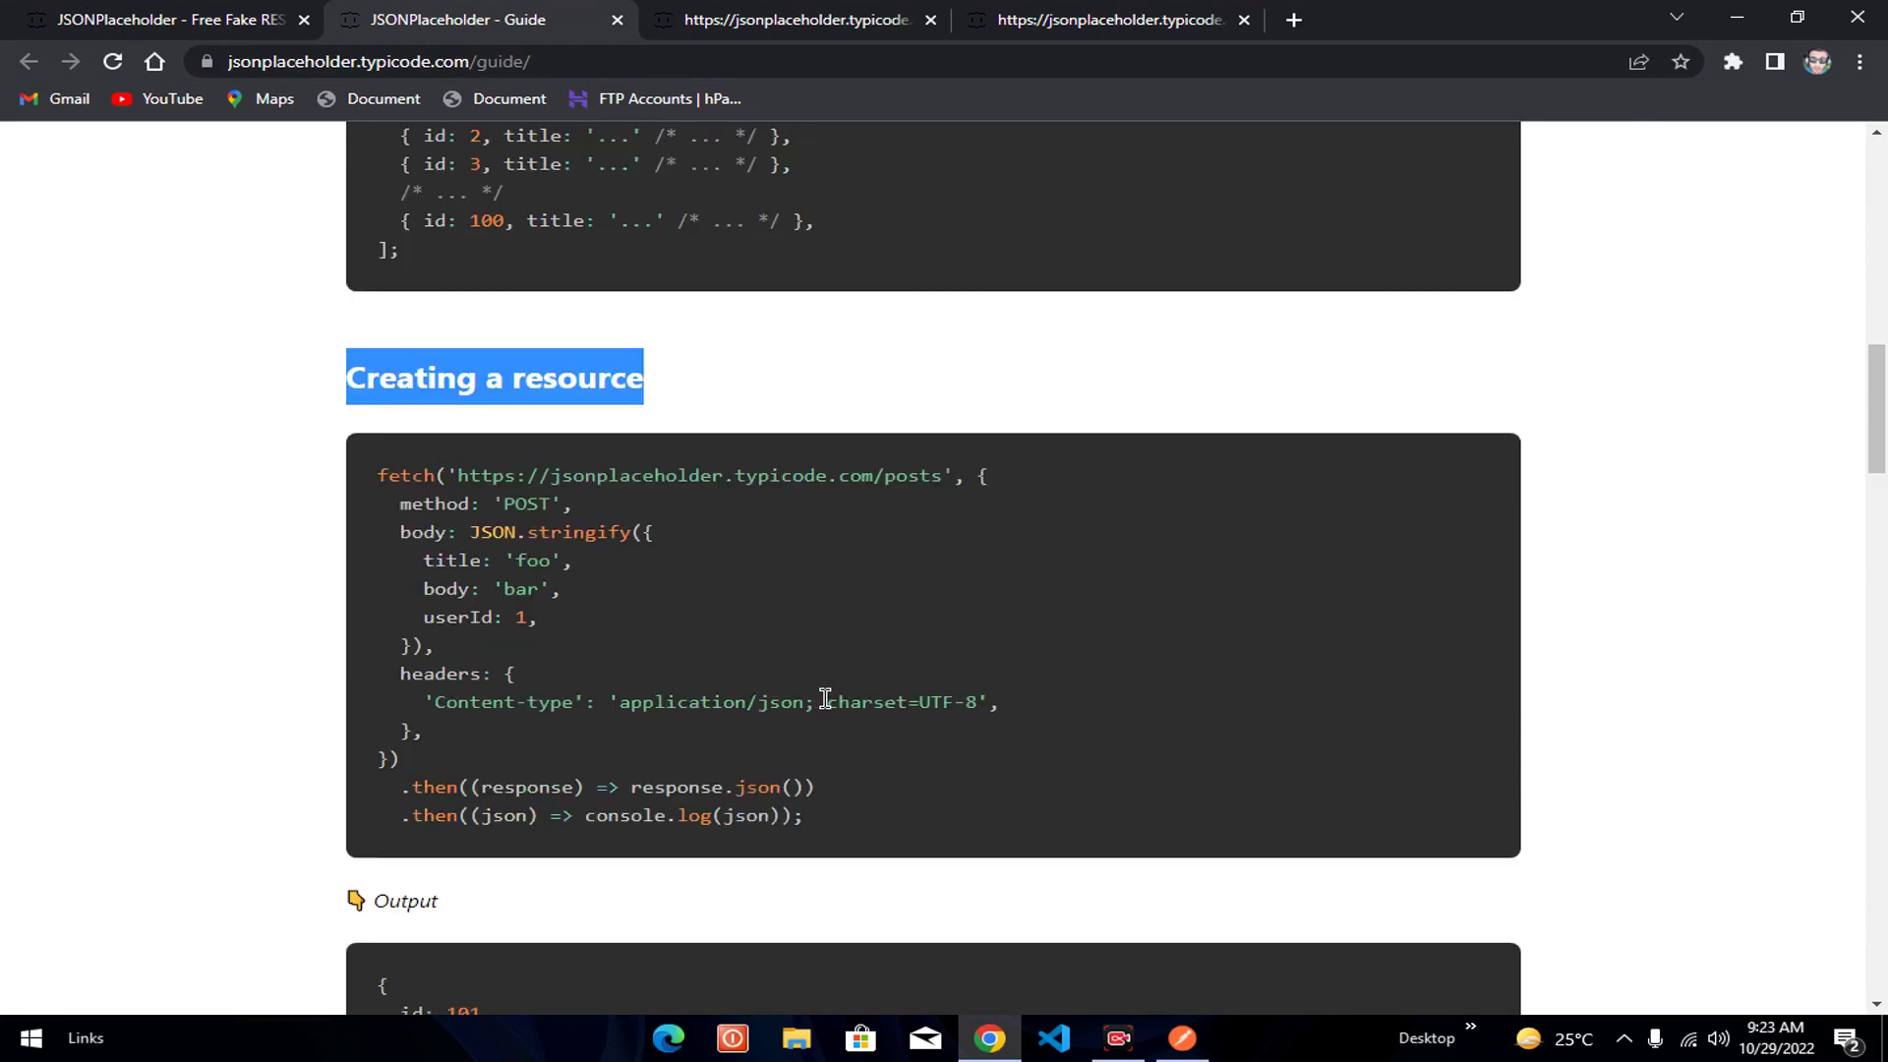
drag(455, 474, 943, 469)
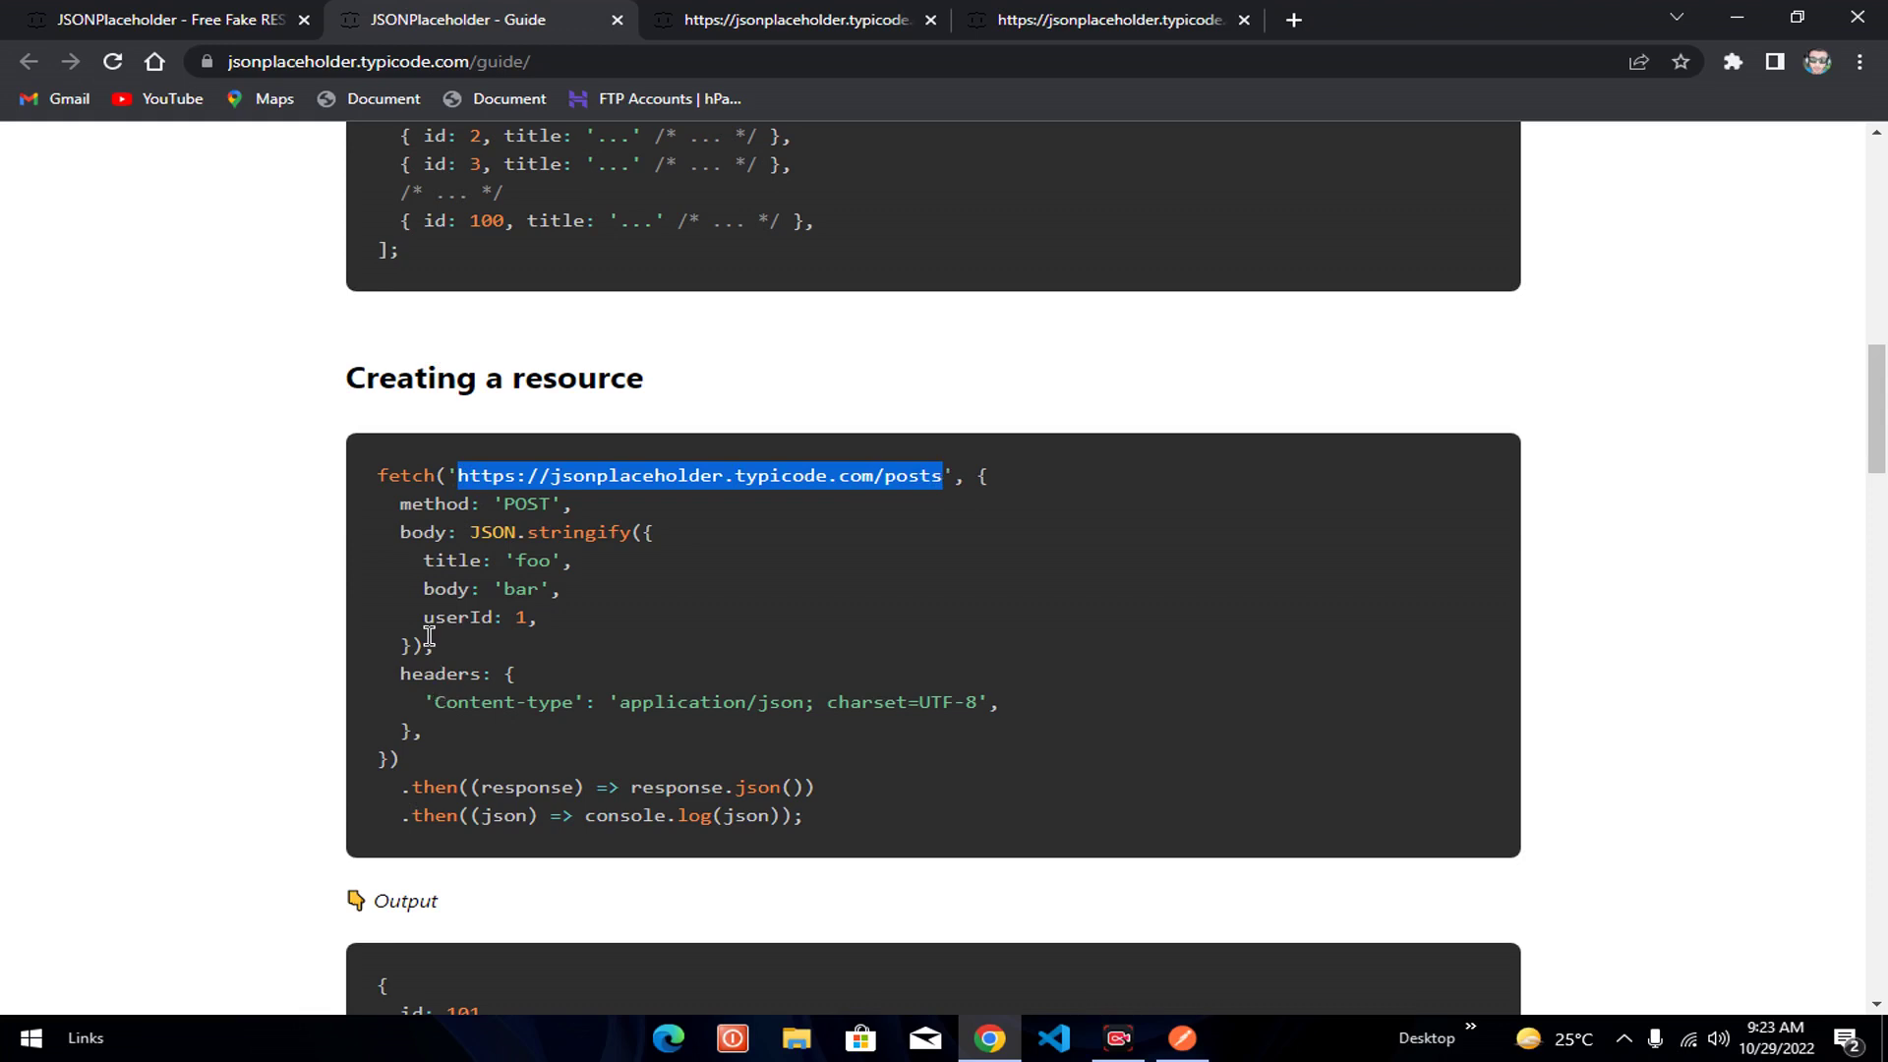
drag(413, 559, 551, 630)
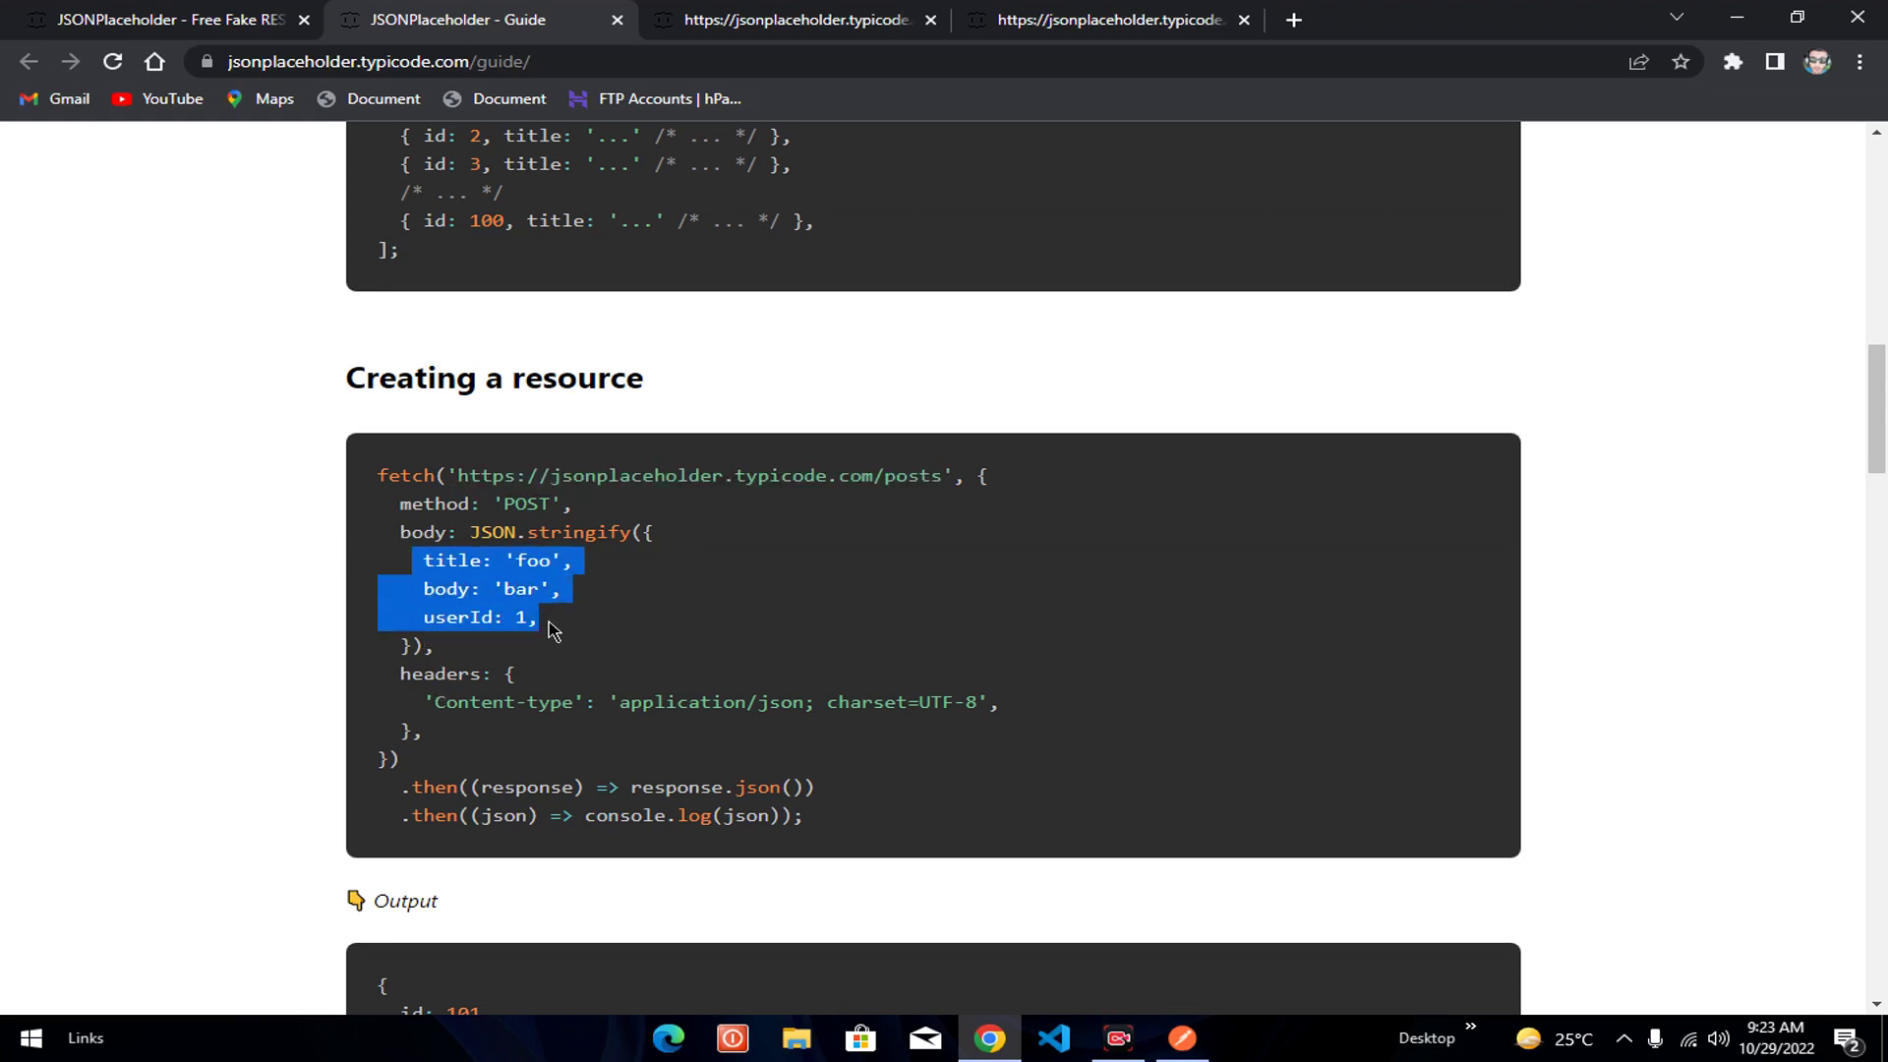
click(630, 633)
drag(412, 560, 473, 556)
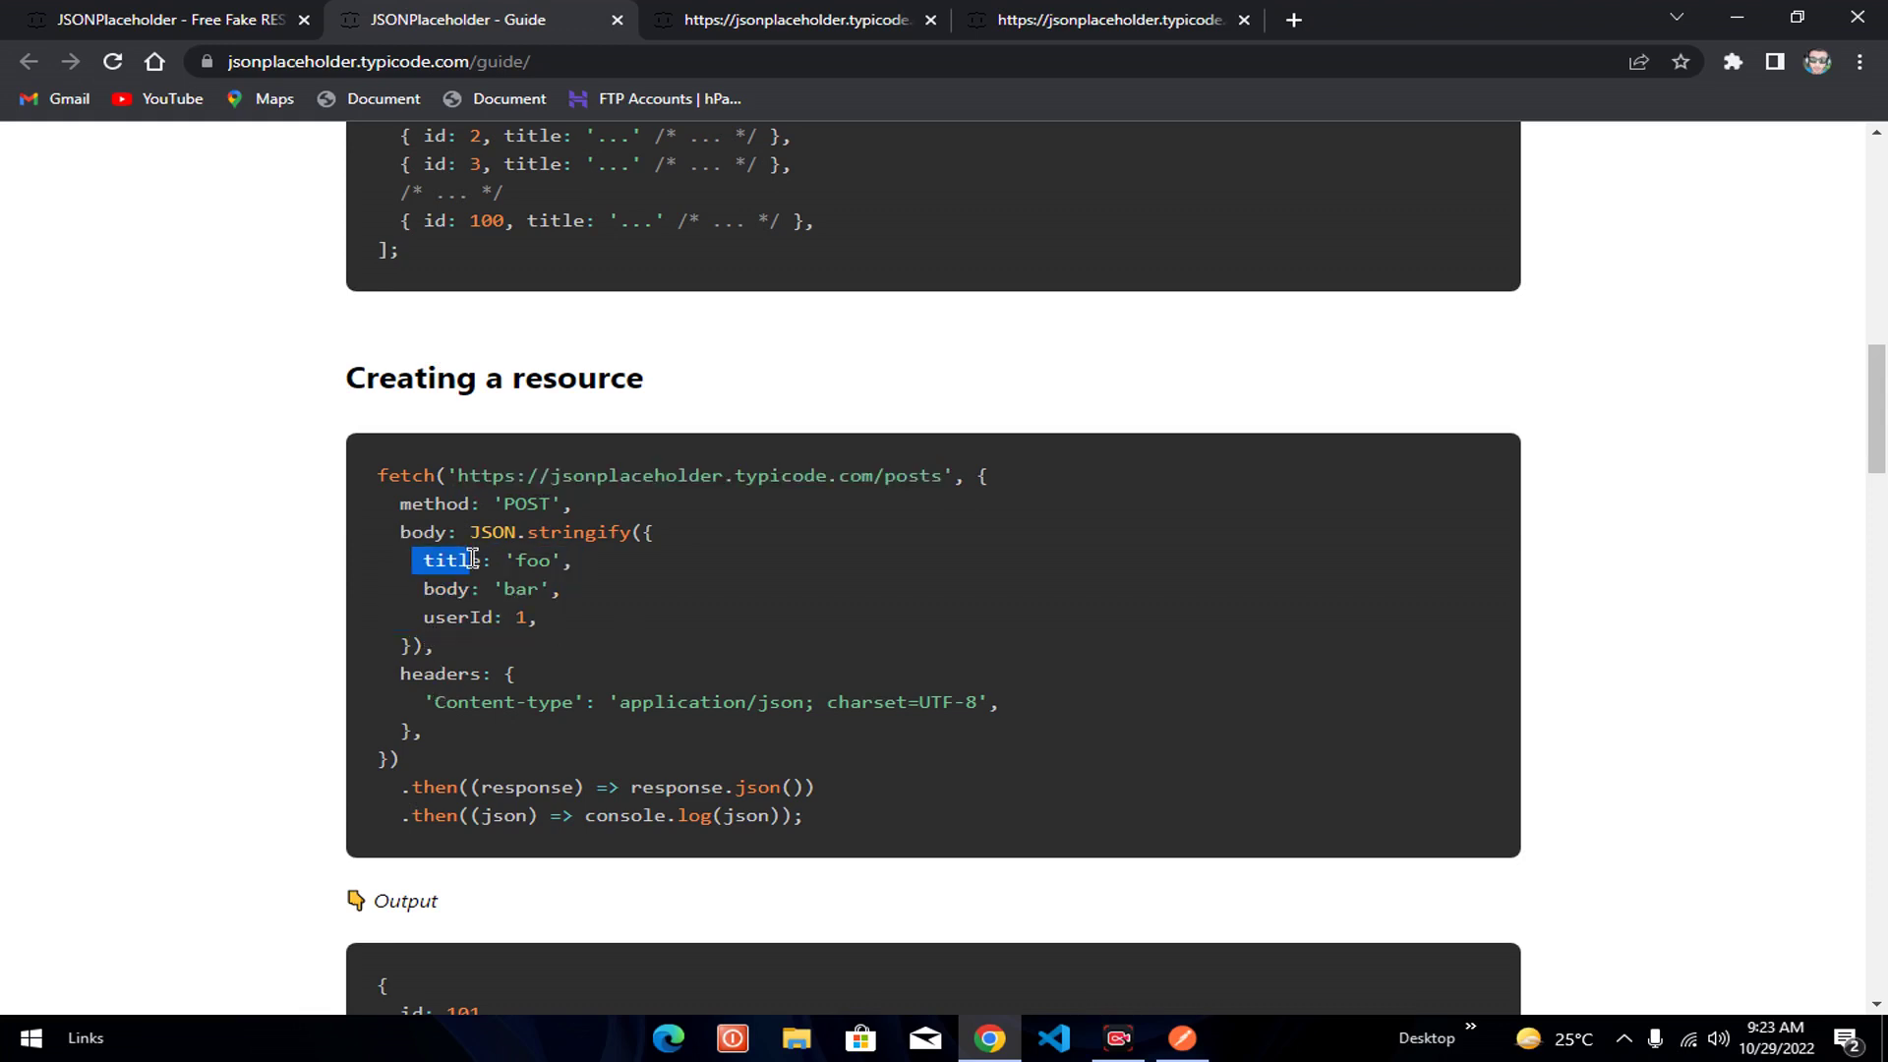
double_click(532, 560)
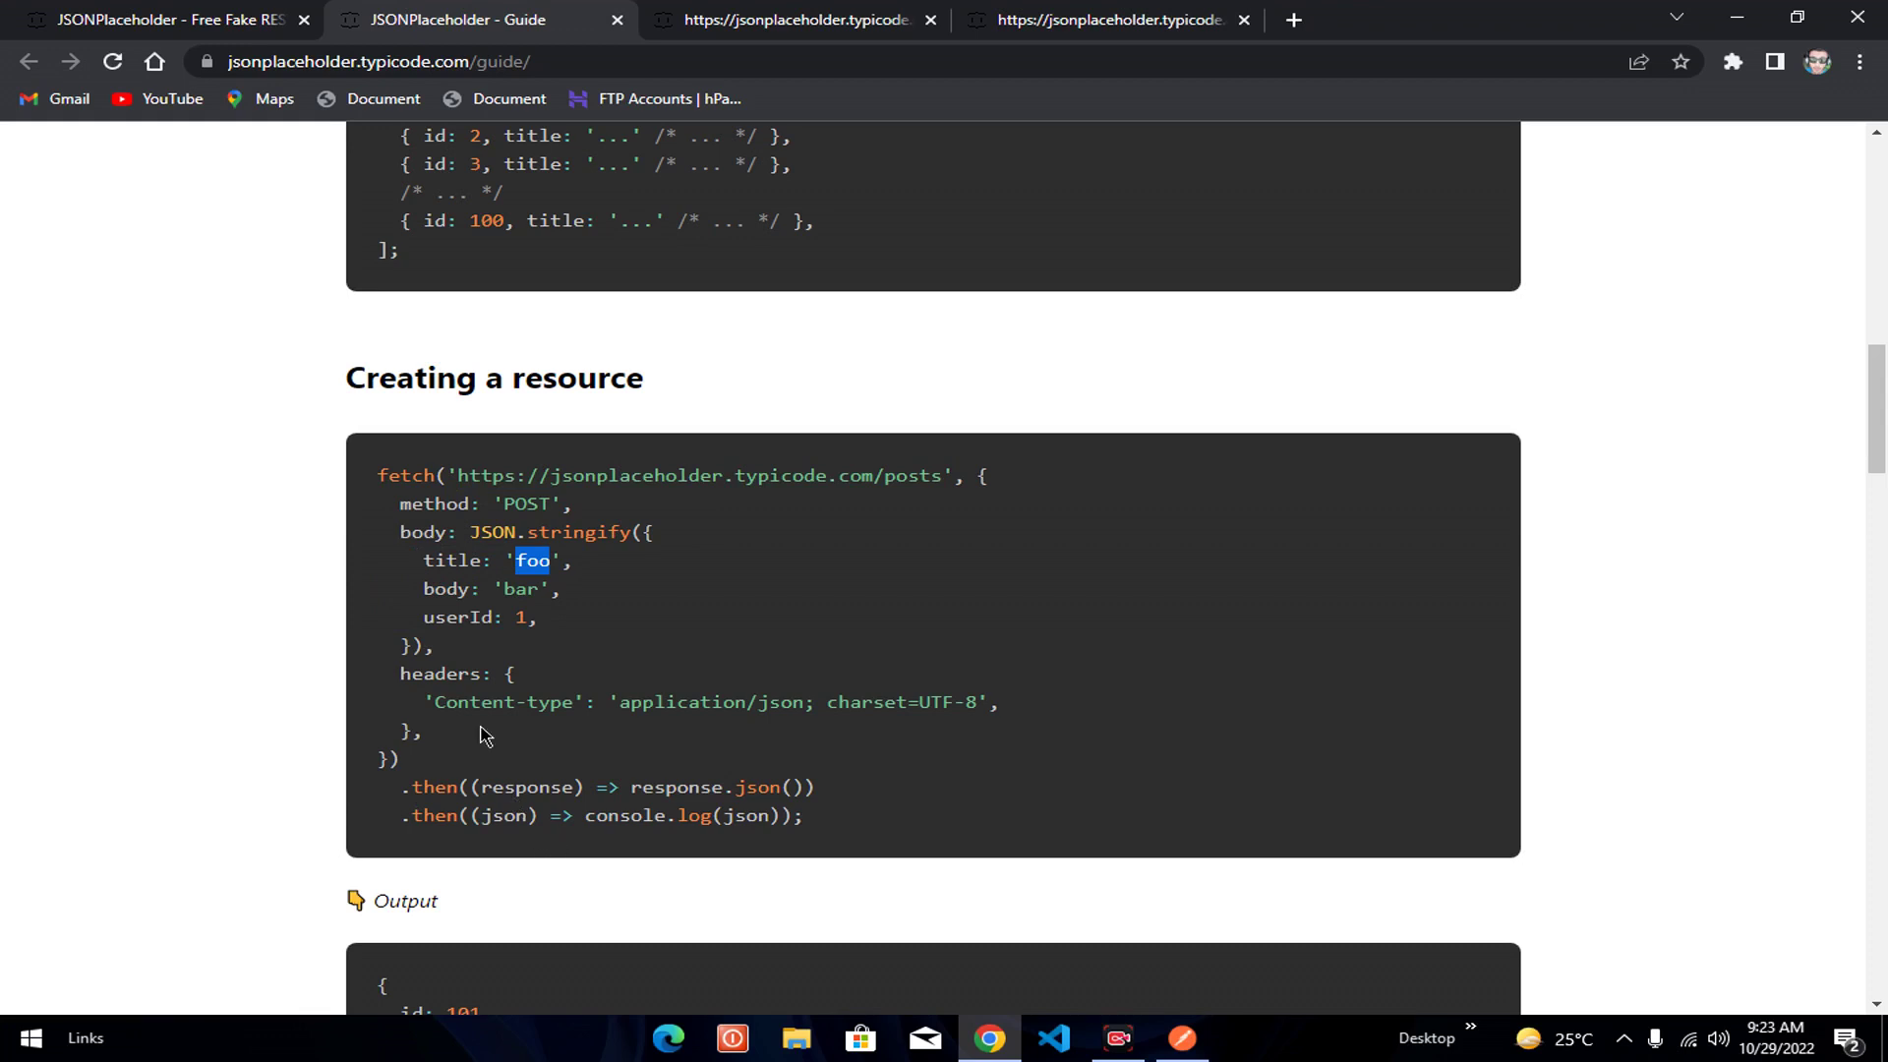
drag(412, 588, 562, 589)
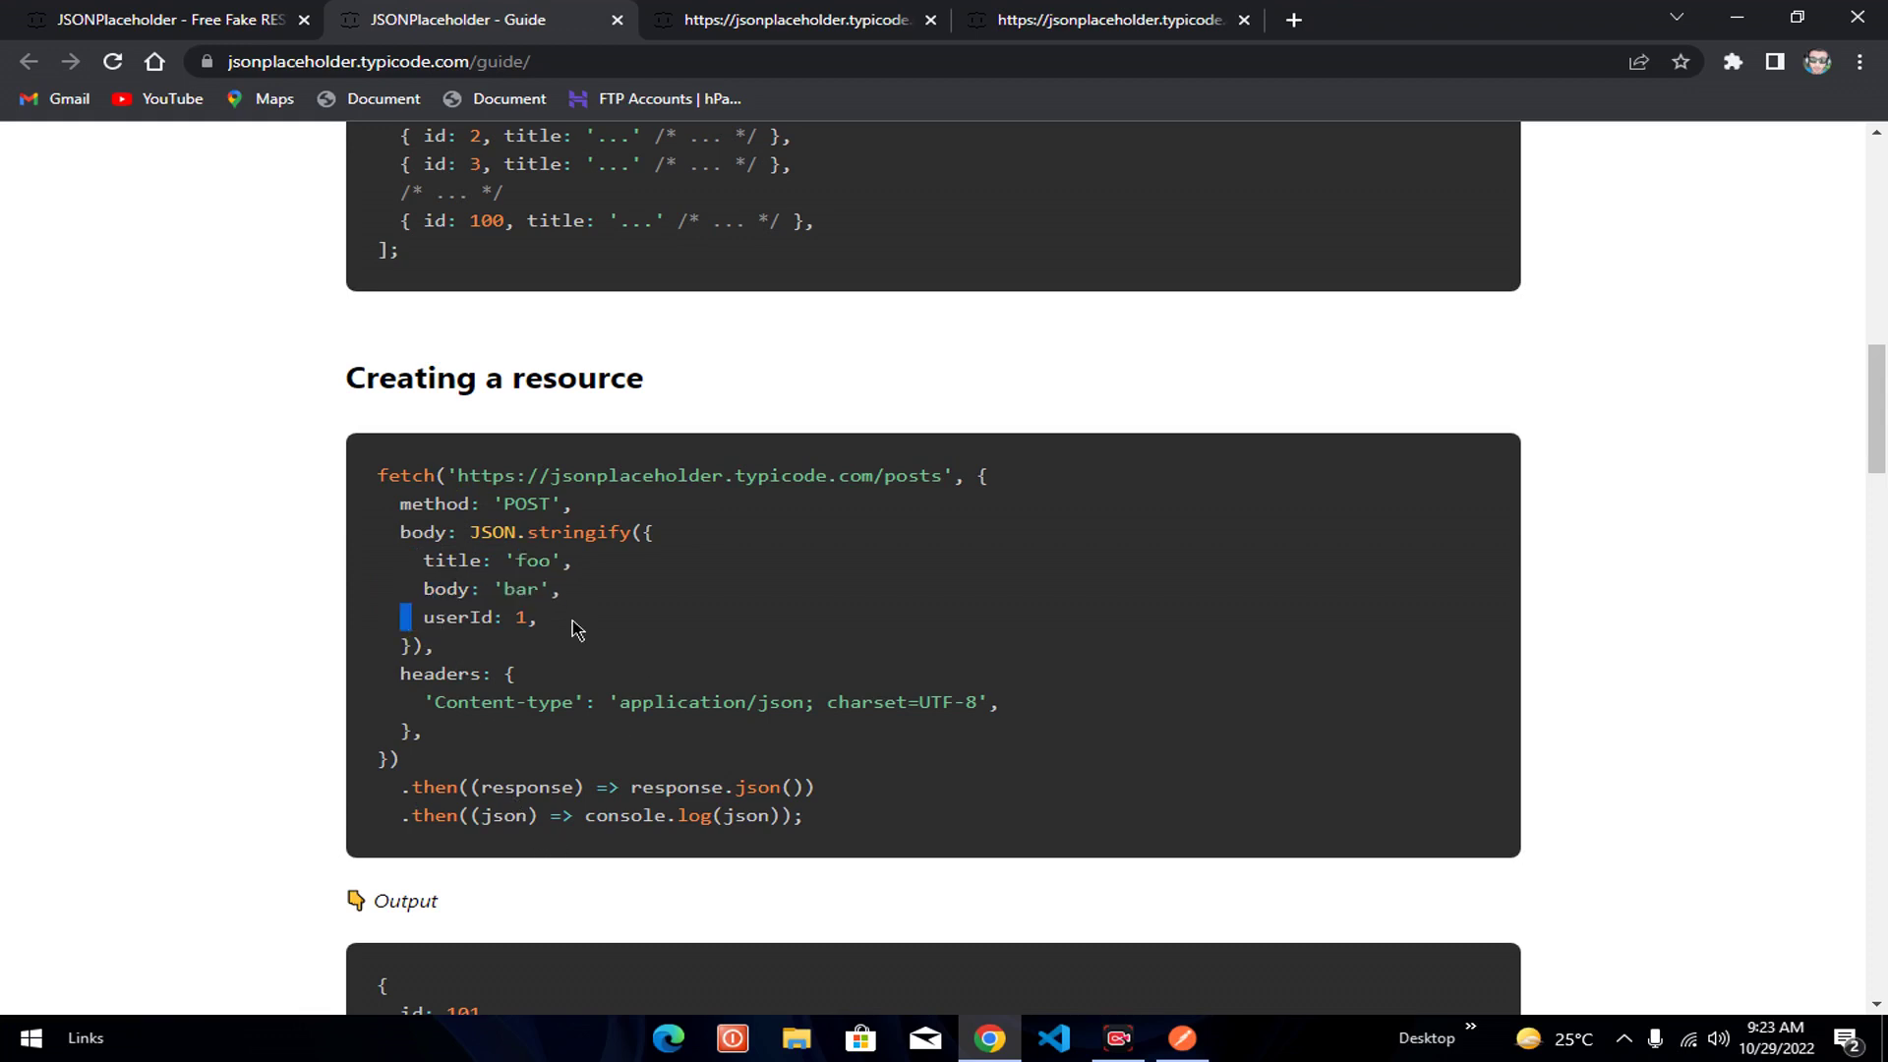
drag(400, 617, 539, 617)
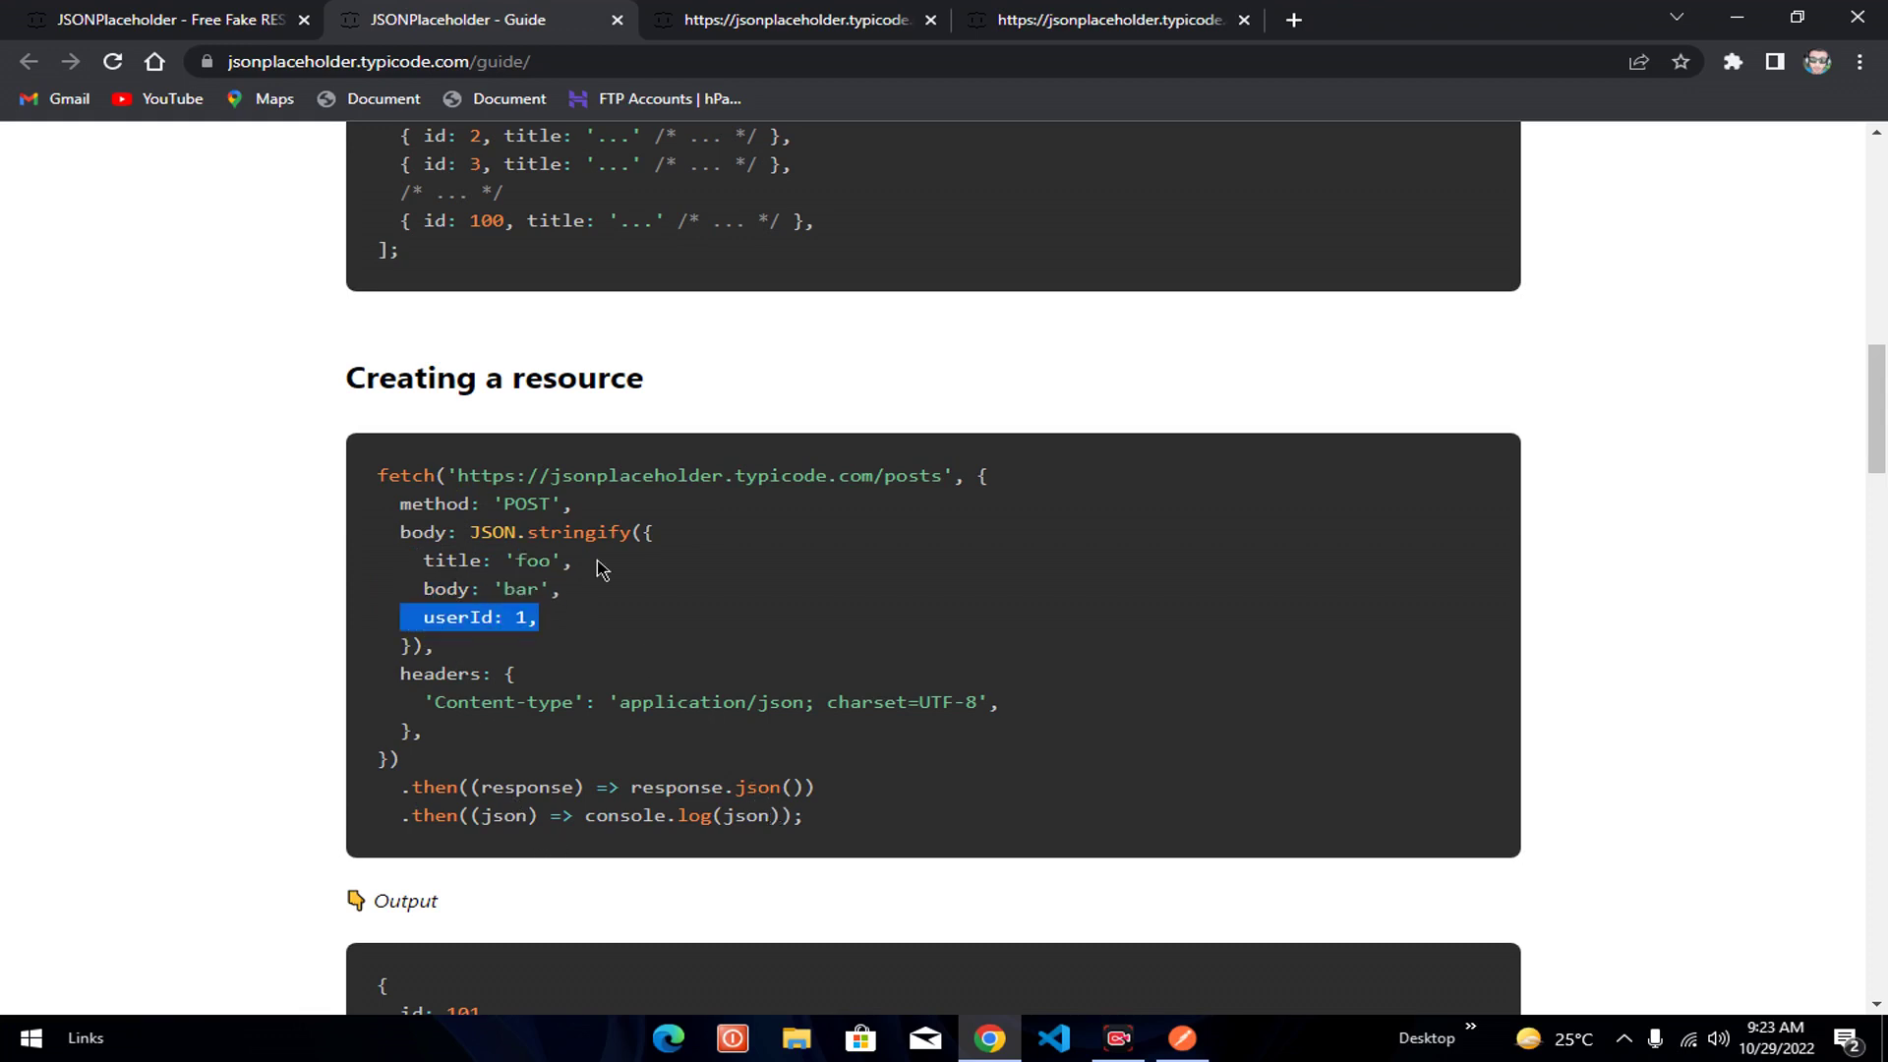
click(470, 478)
drag(457, 476, 943, 477)
key(ctrl+c)
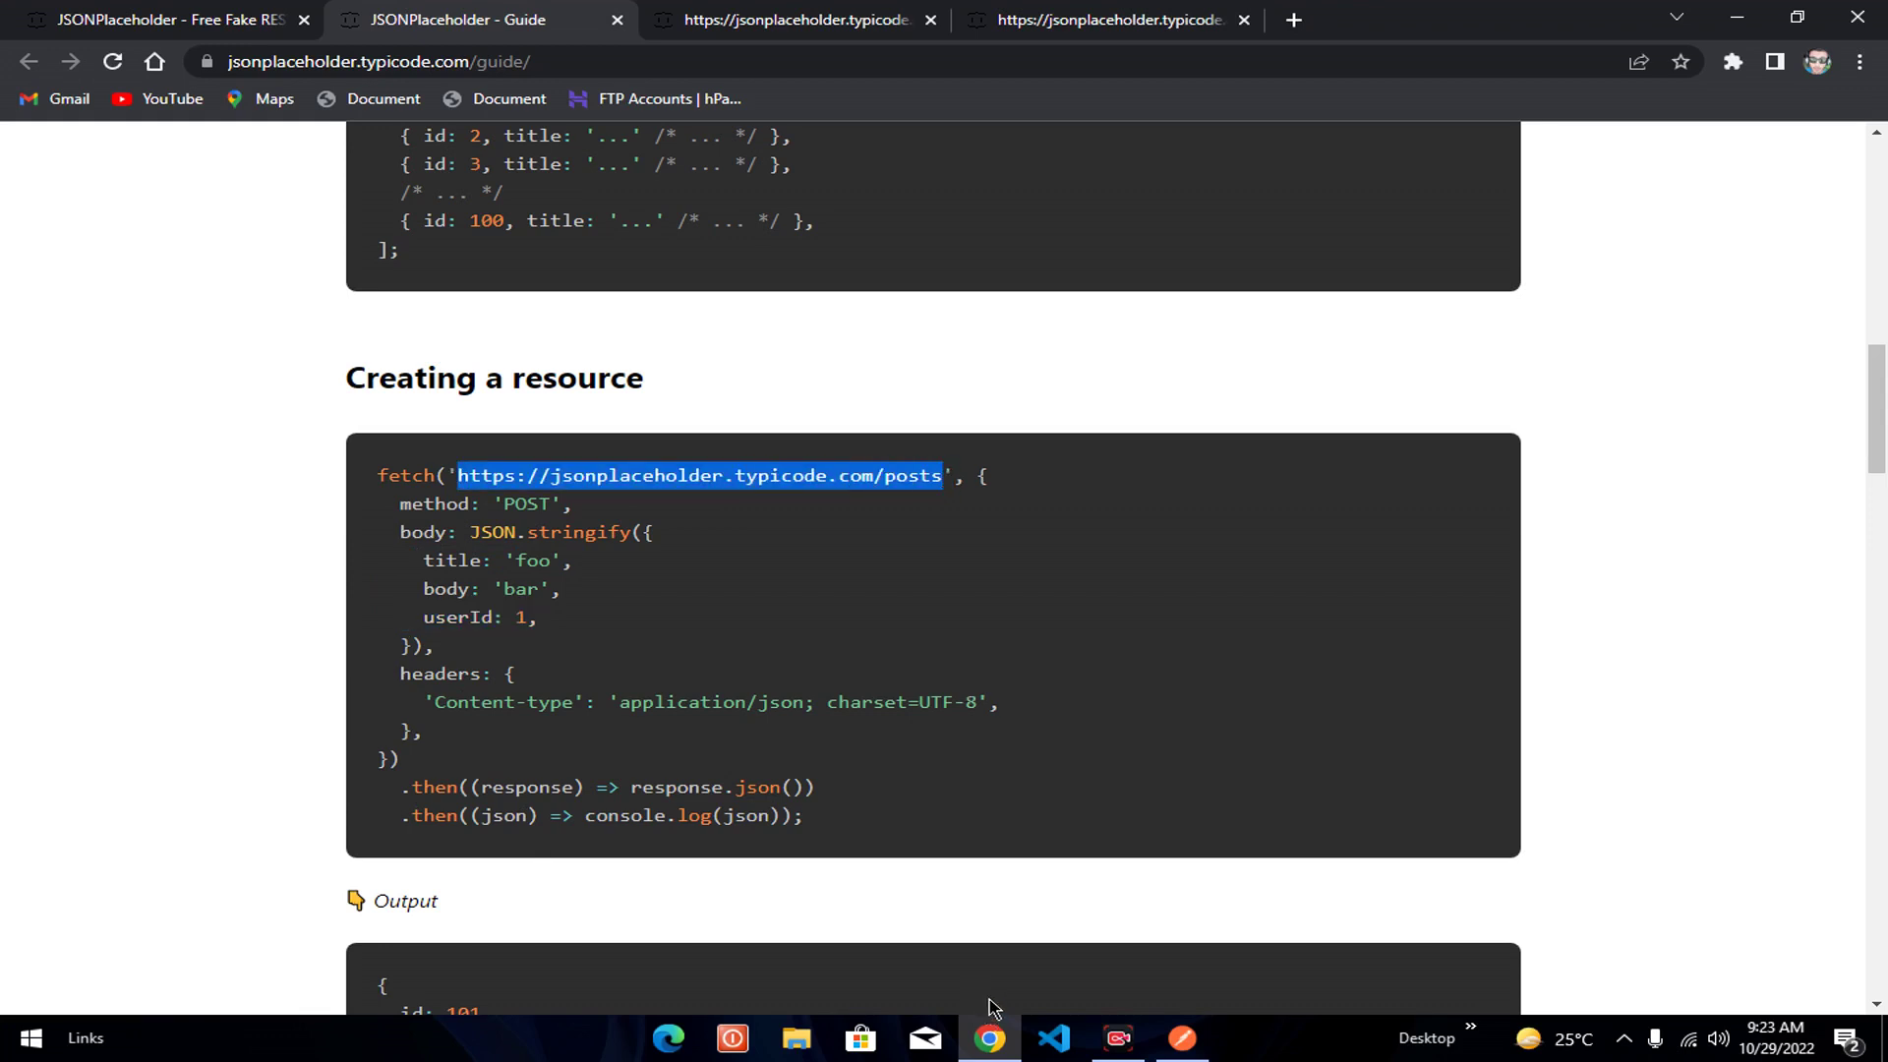
- Switch to Postman and add a new request named createData to the project collection
click(1197, 1031)
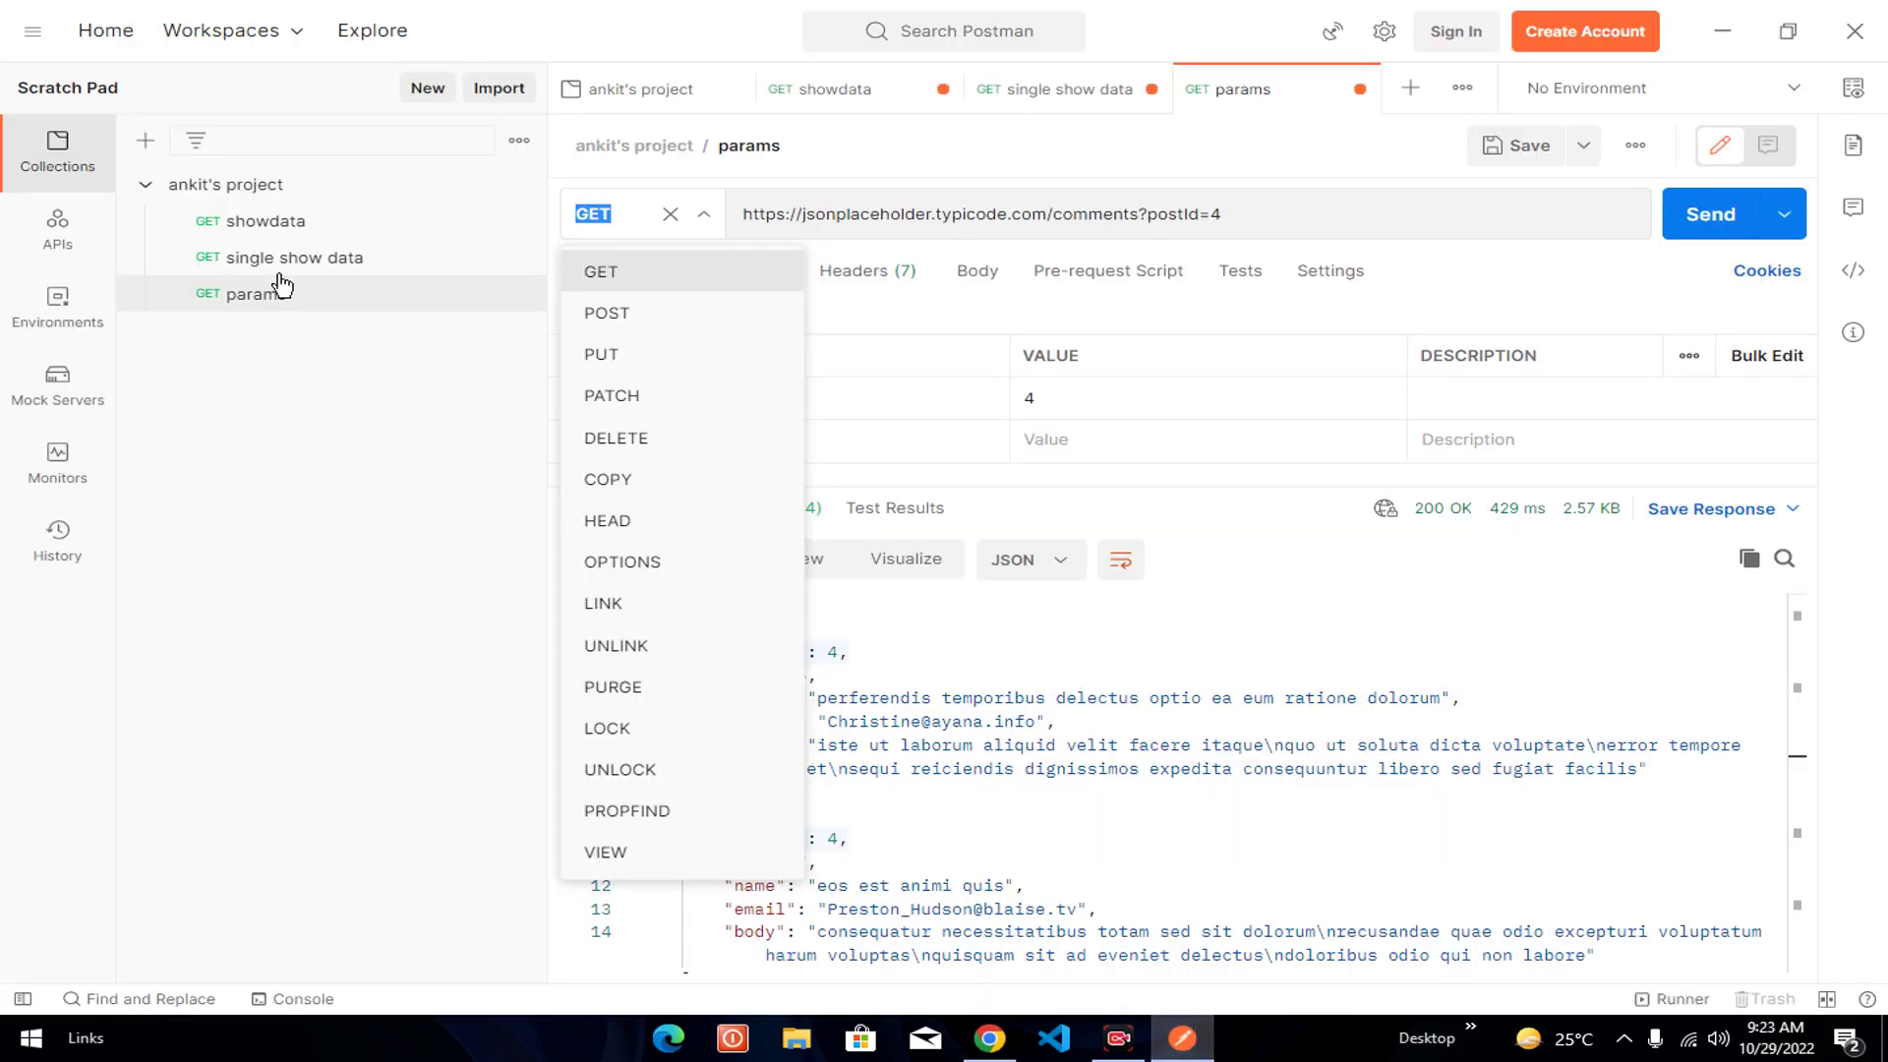
right_click(217, 185)
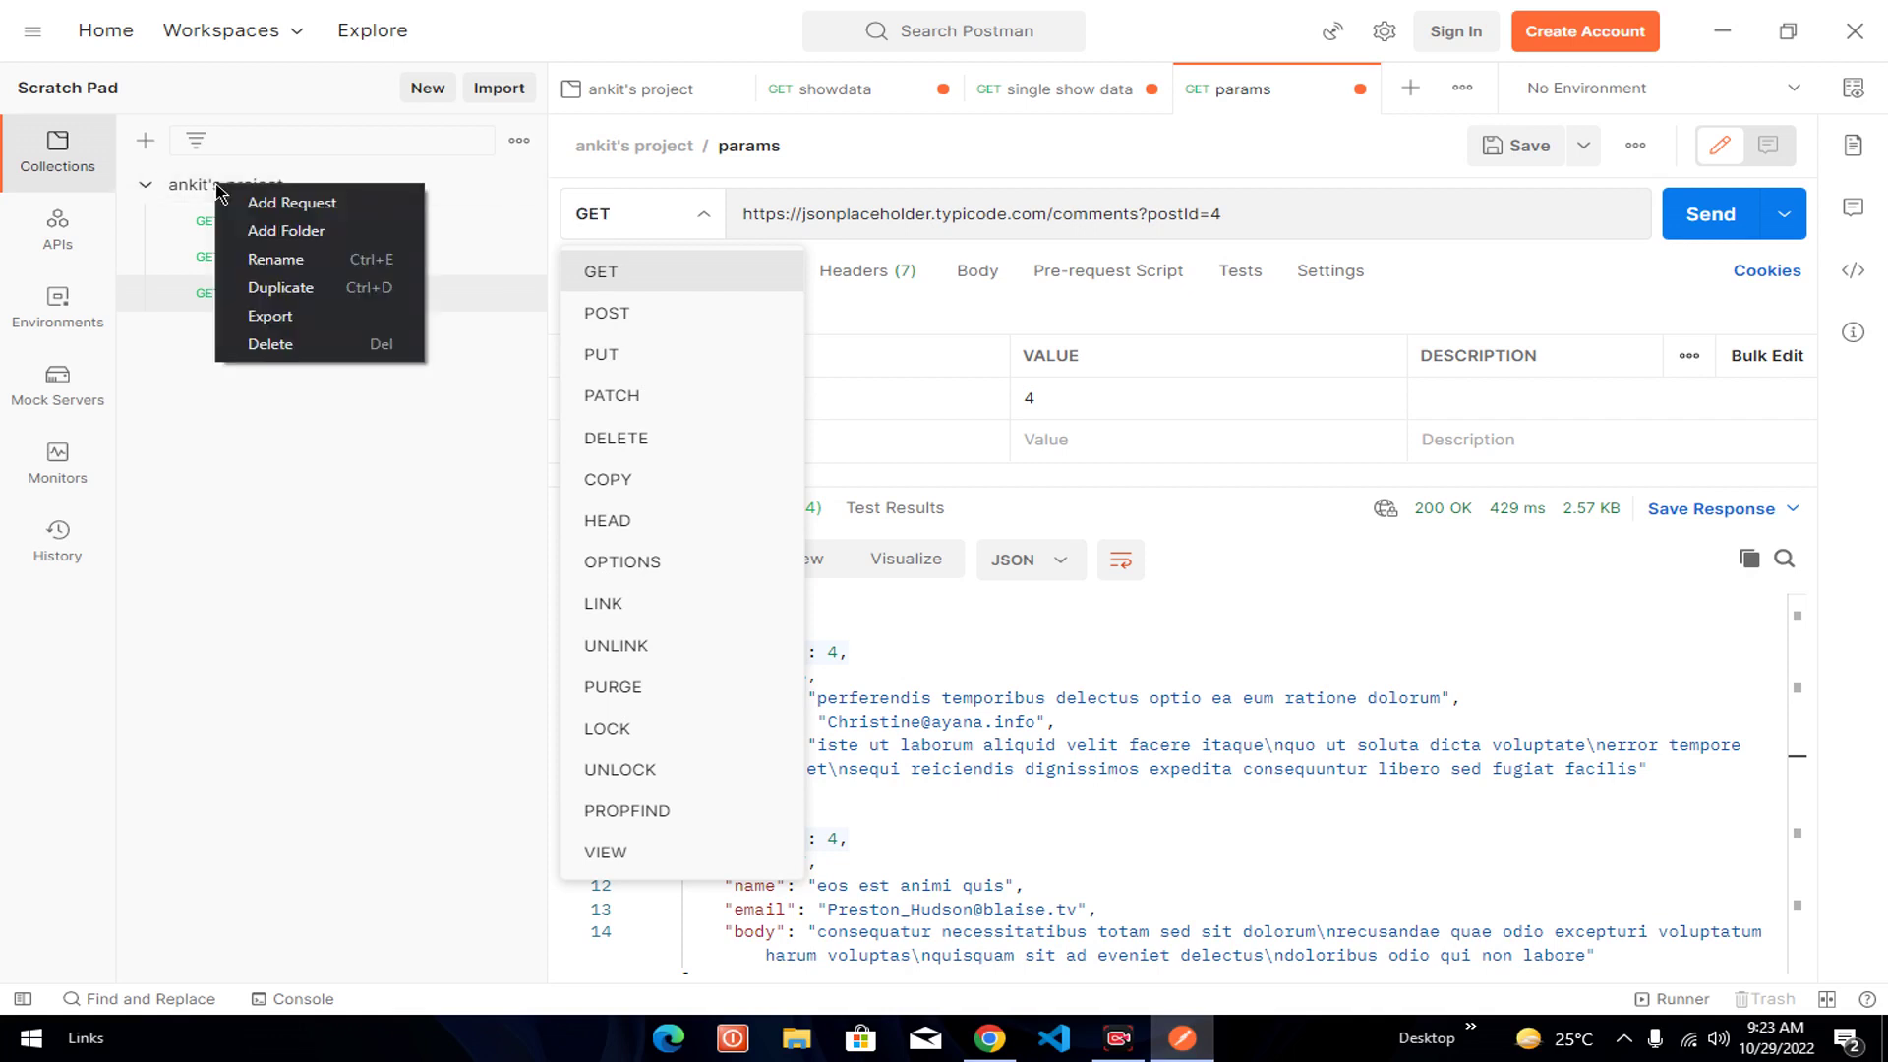
click(292, 204)
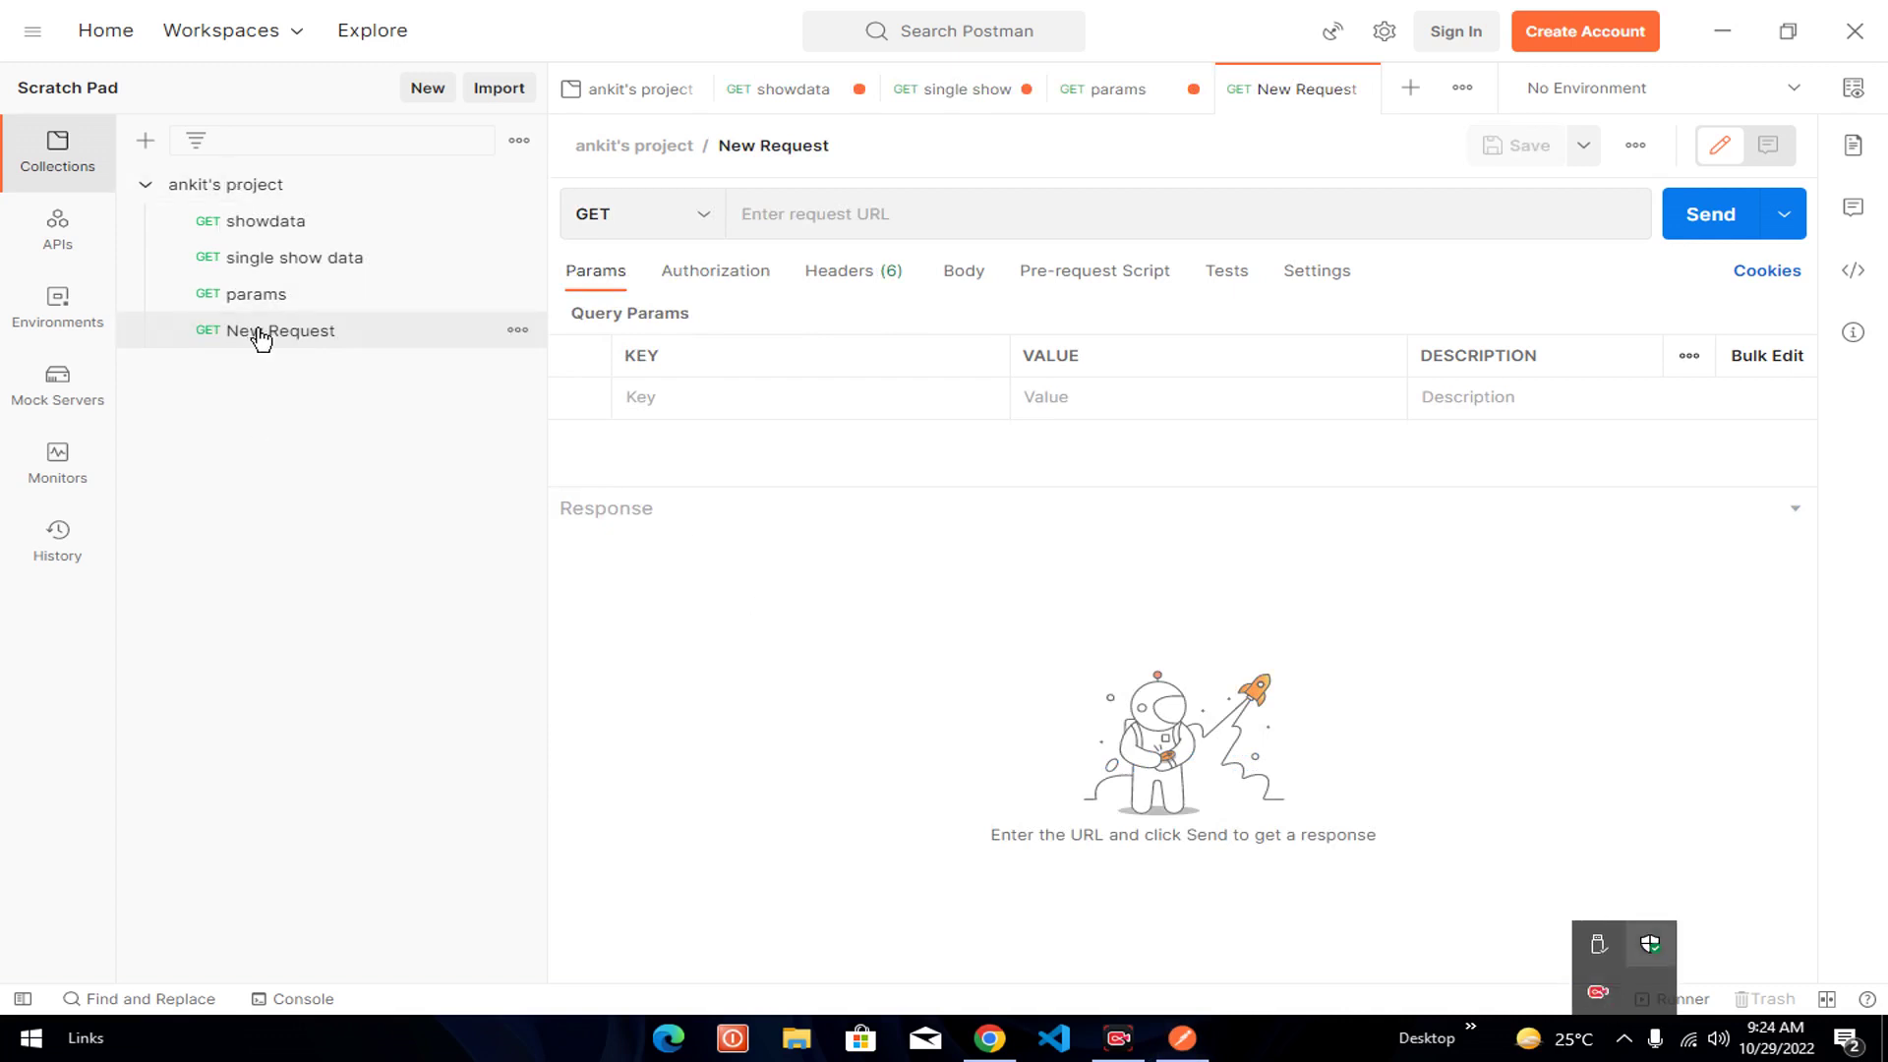
click(846, 147)
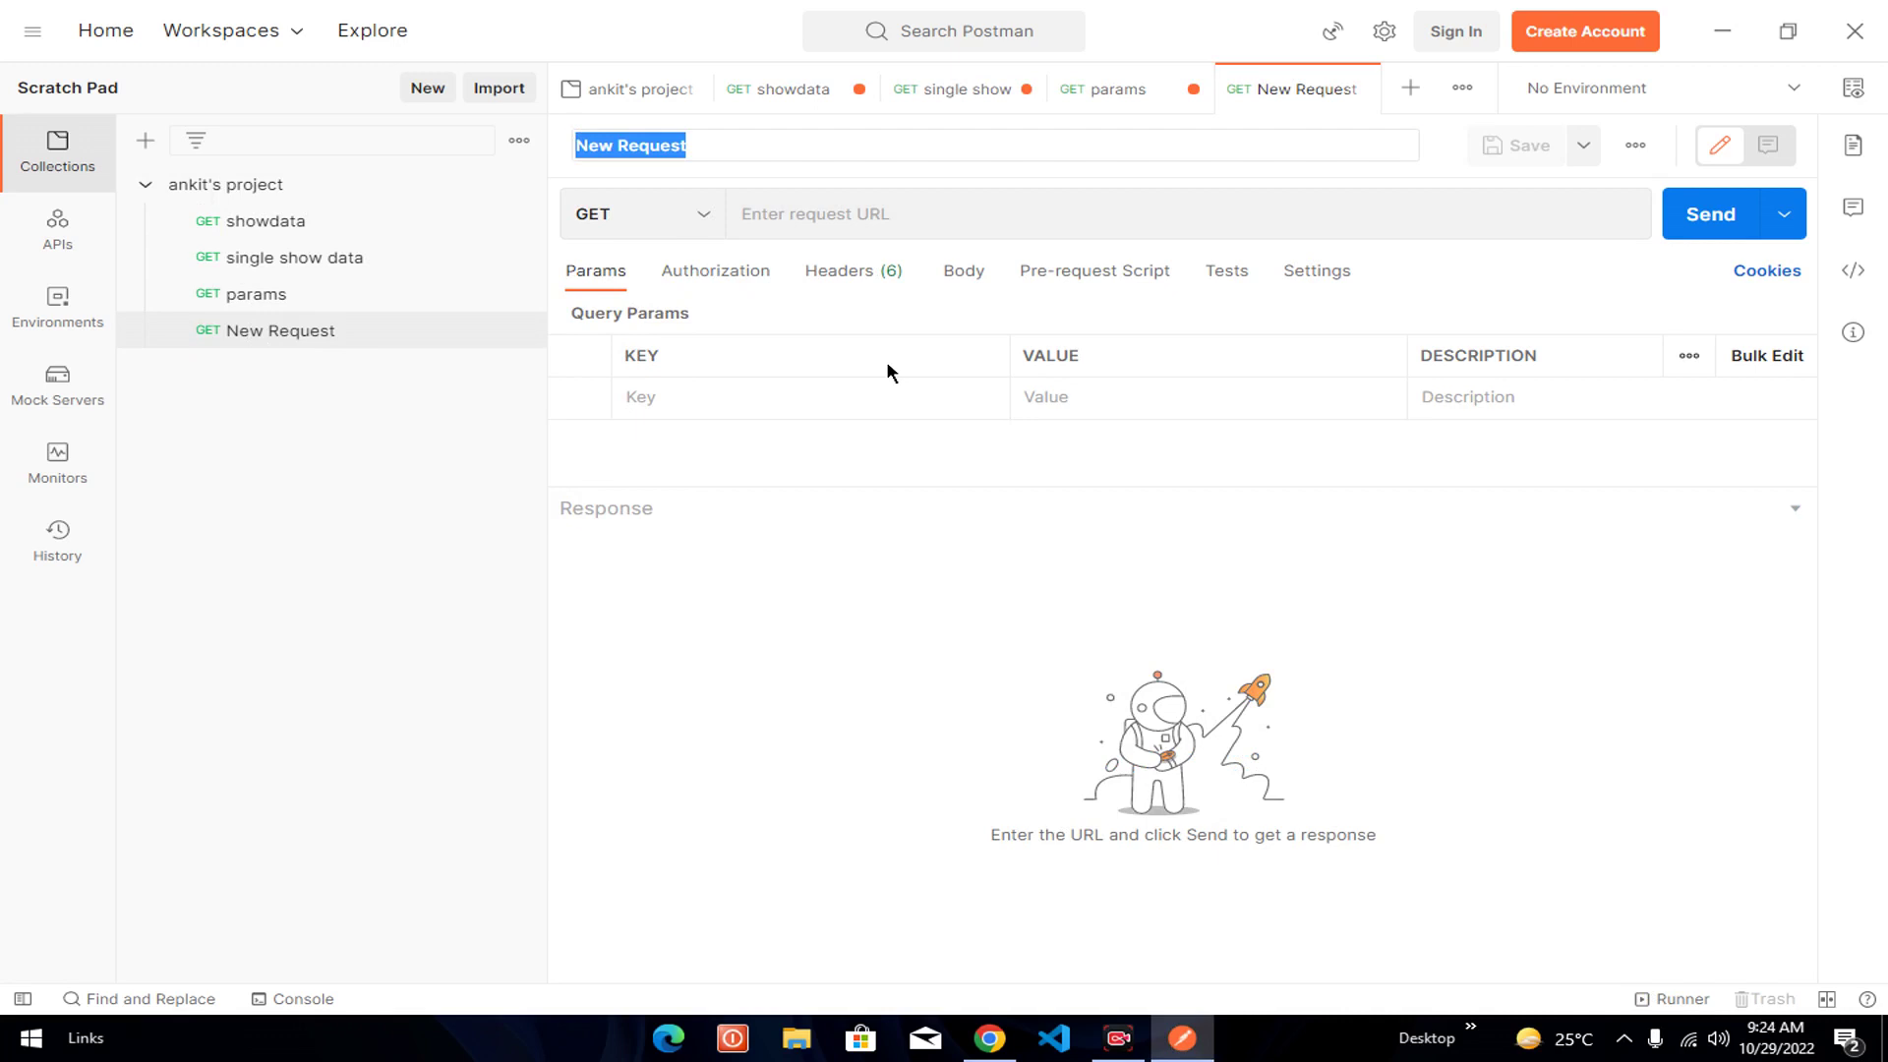
key(BackSpace)
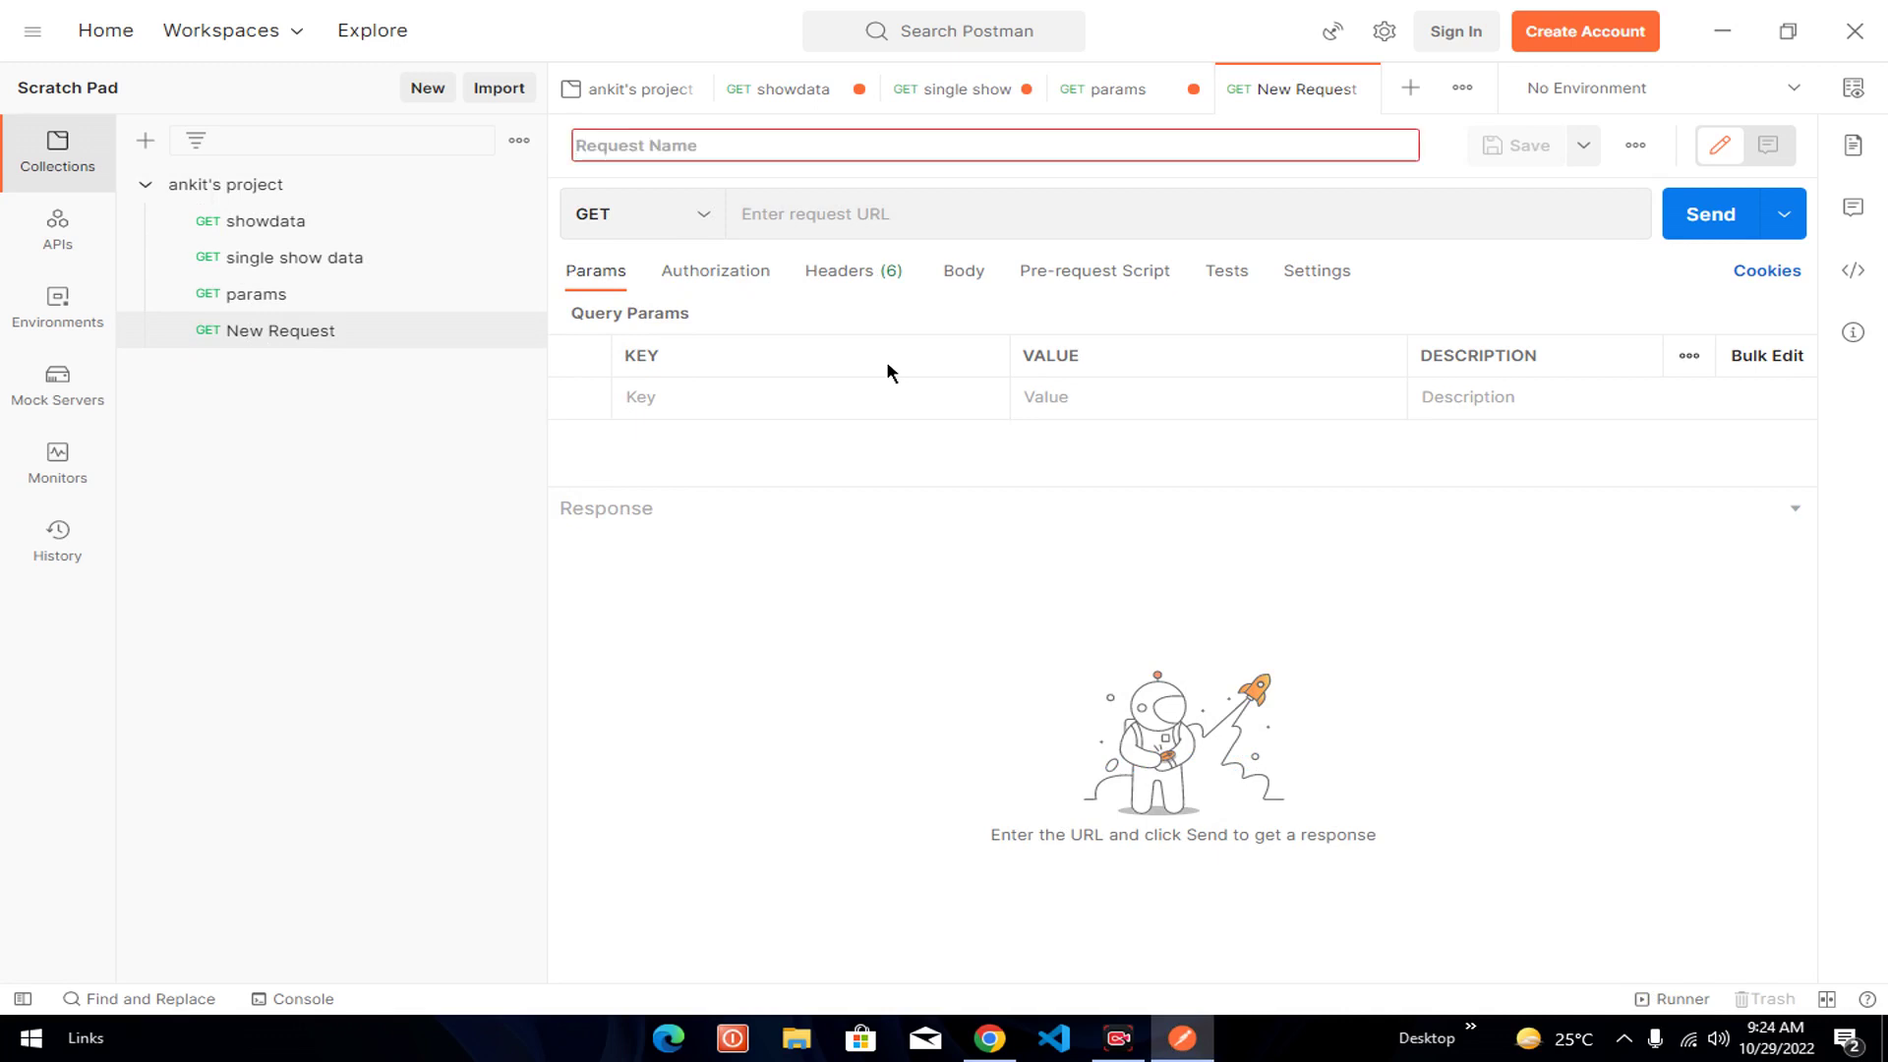
text(createData)
key(Return)
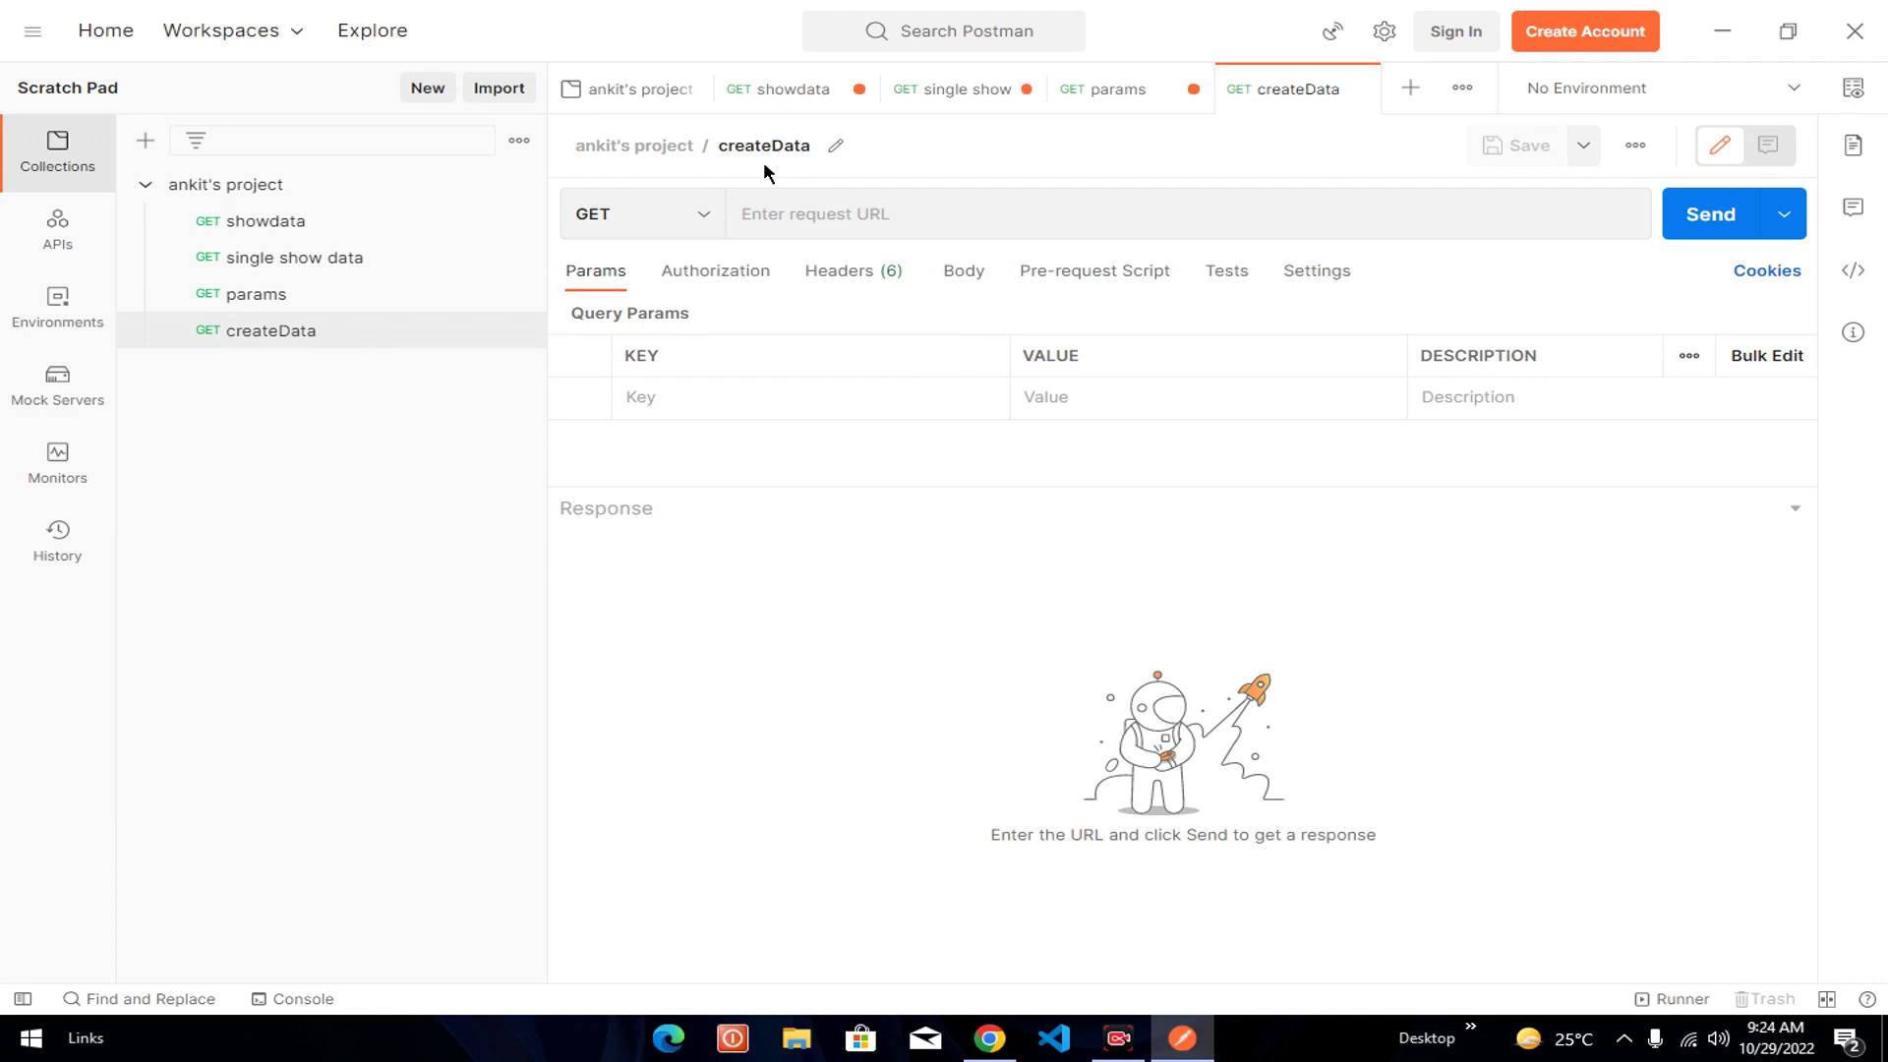
click(701, 223)
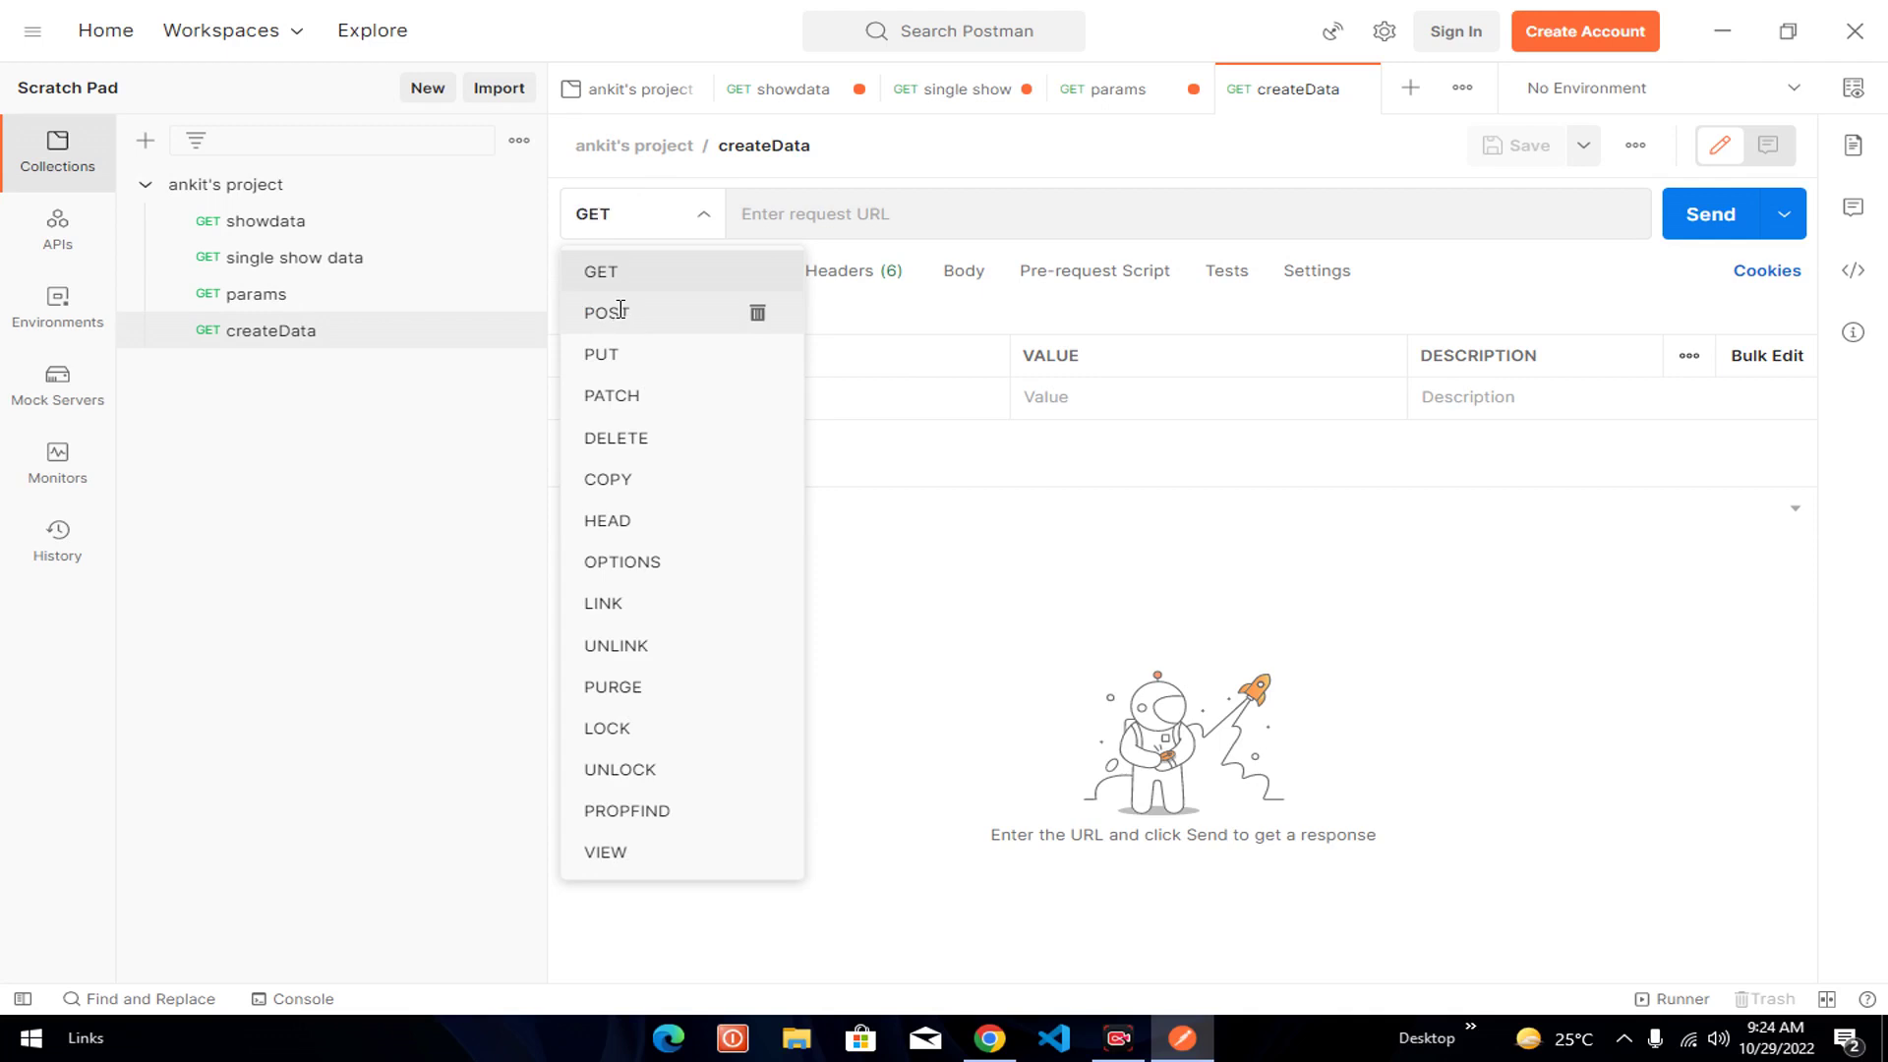
click(620, 310)
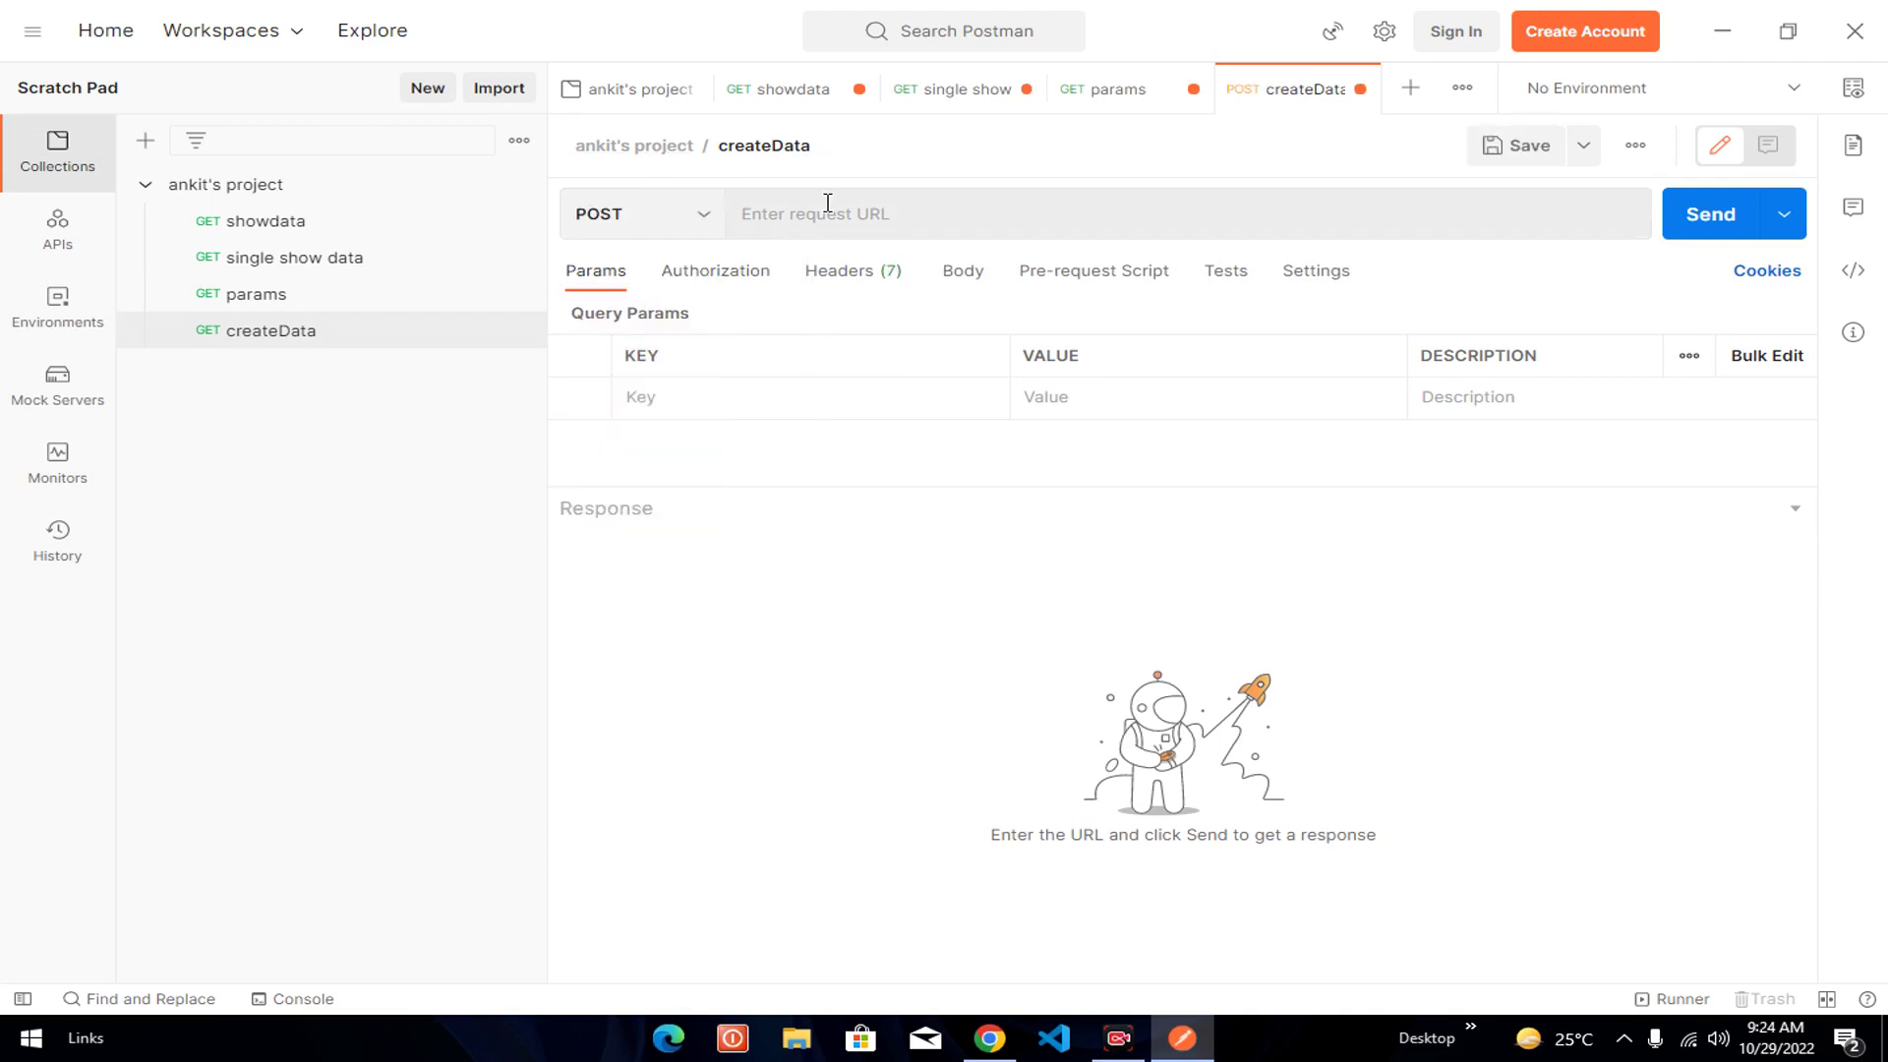
click(775, 204)
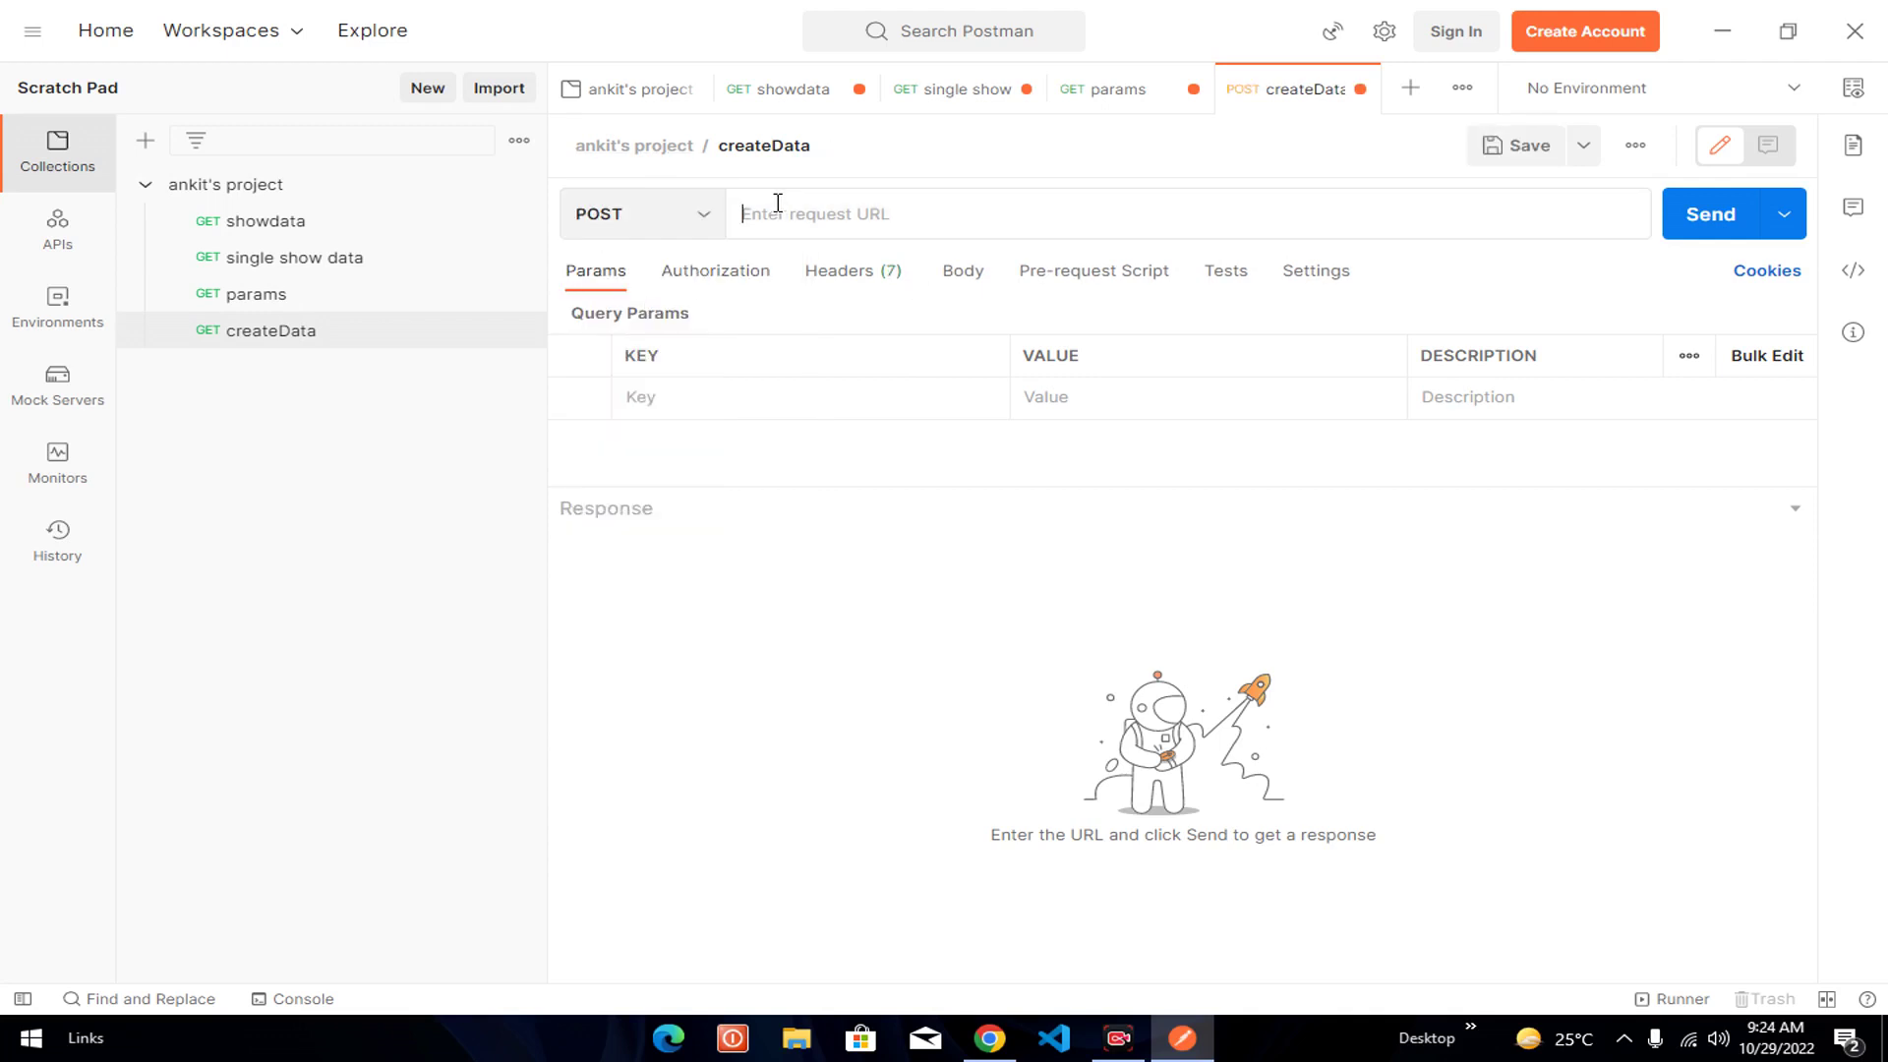
key(ctrl+v)
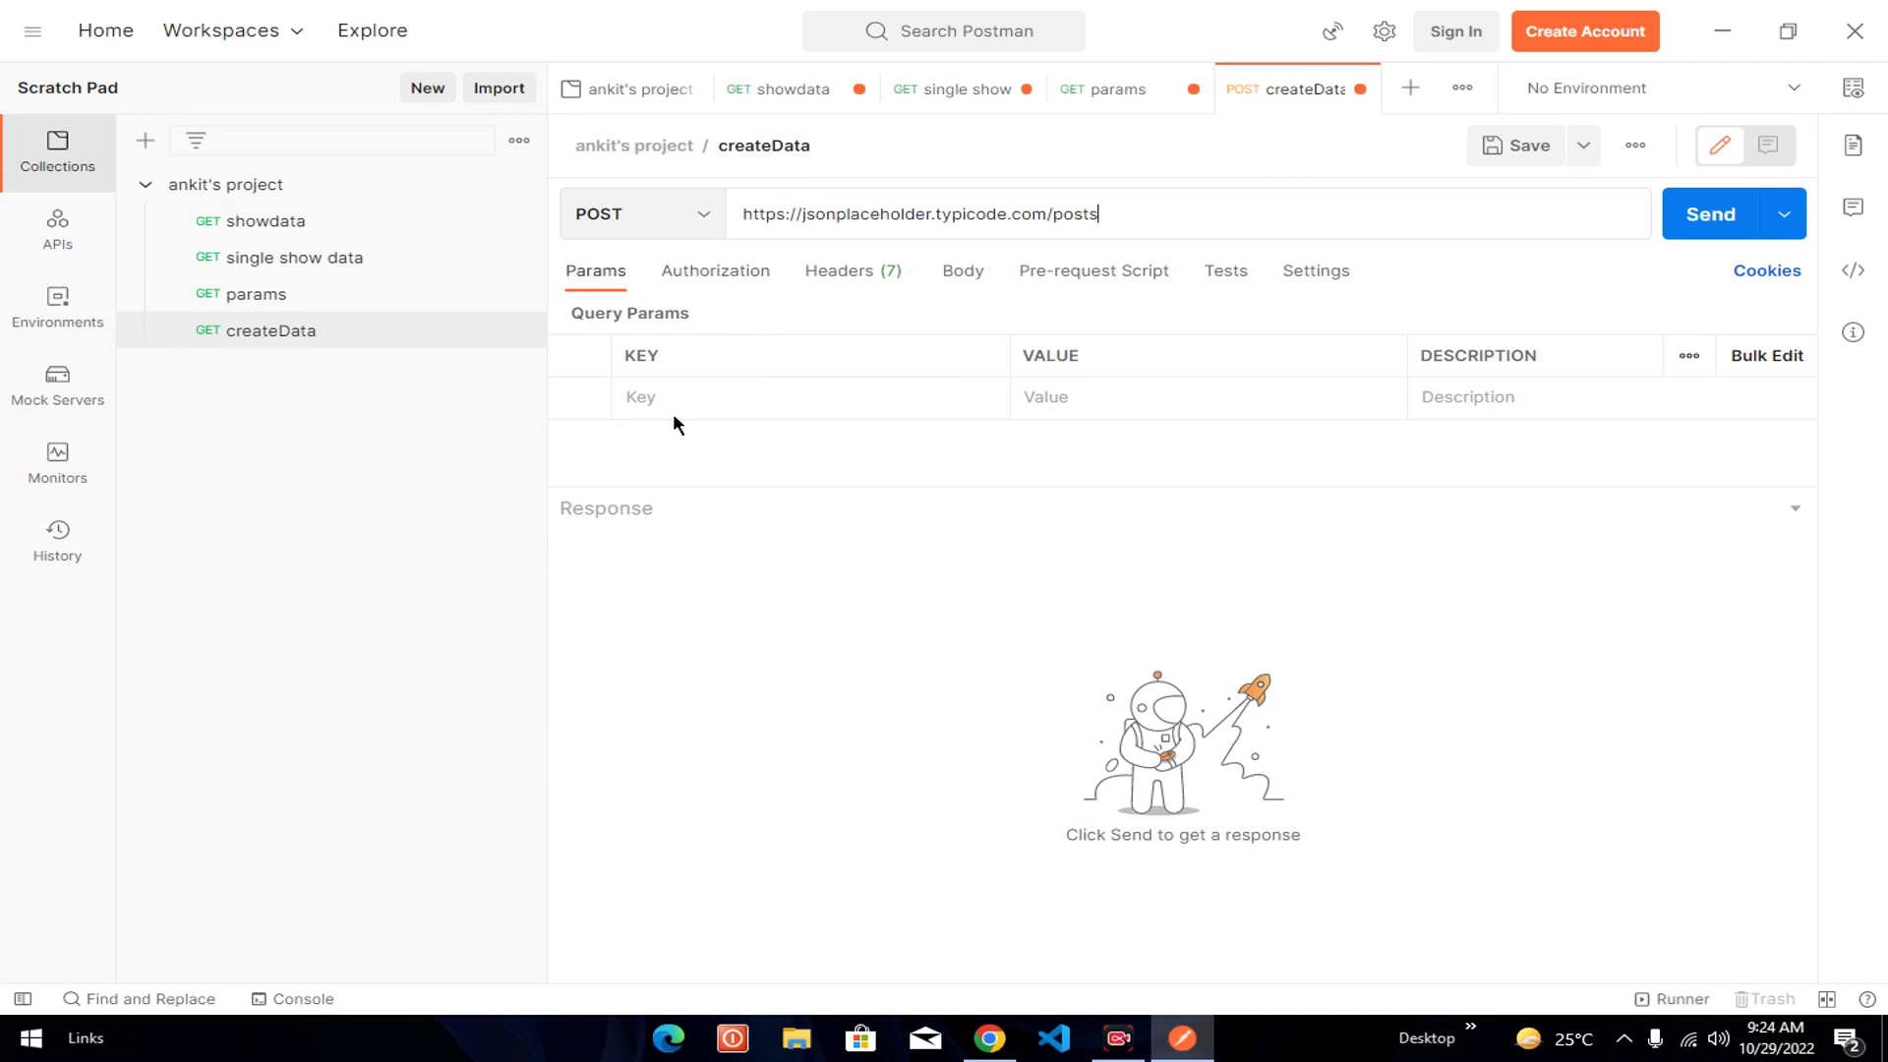
- Add an Accept header to the createData request, choosing a suggested value that matches json
click(871, 271)
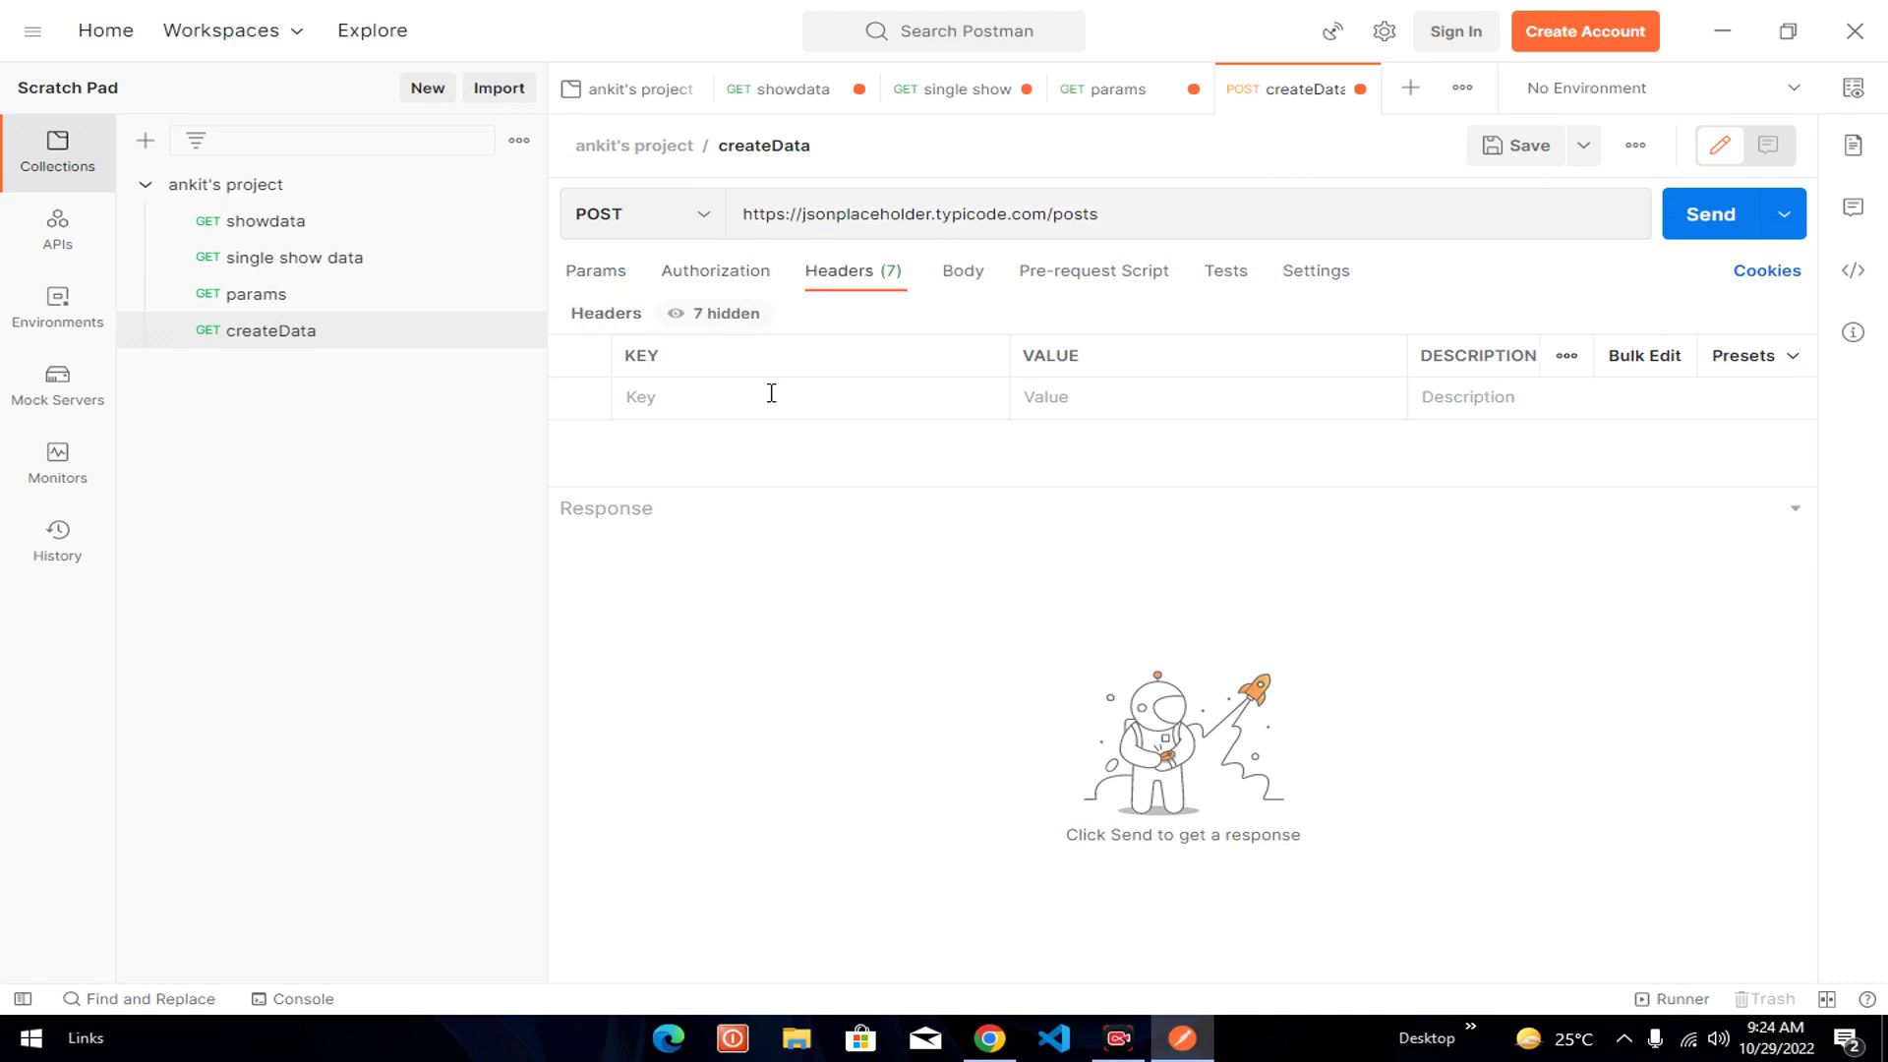
click(719, 392)
text(acc)
key(Return)
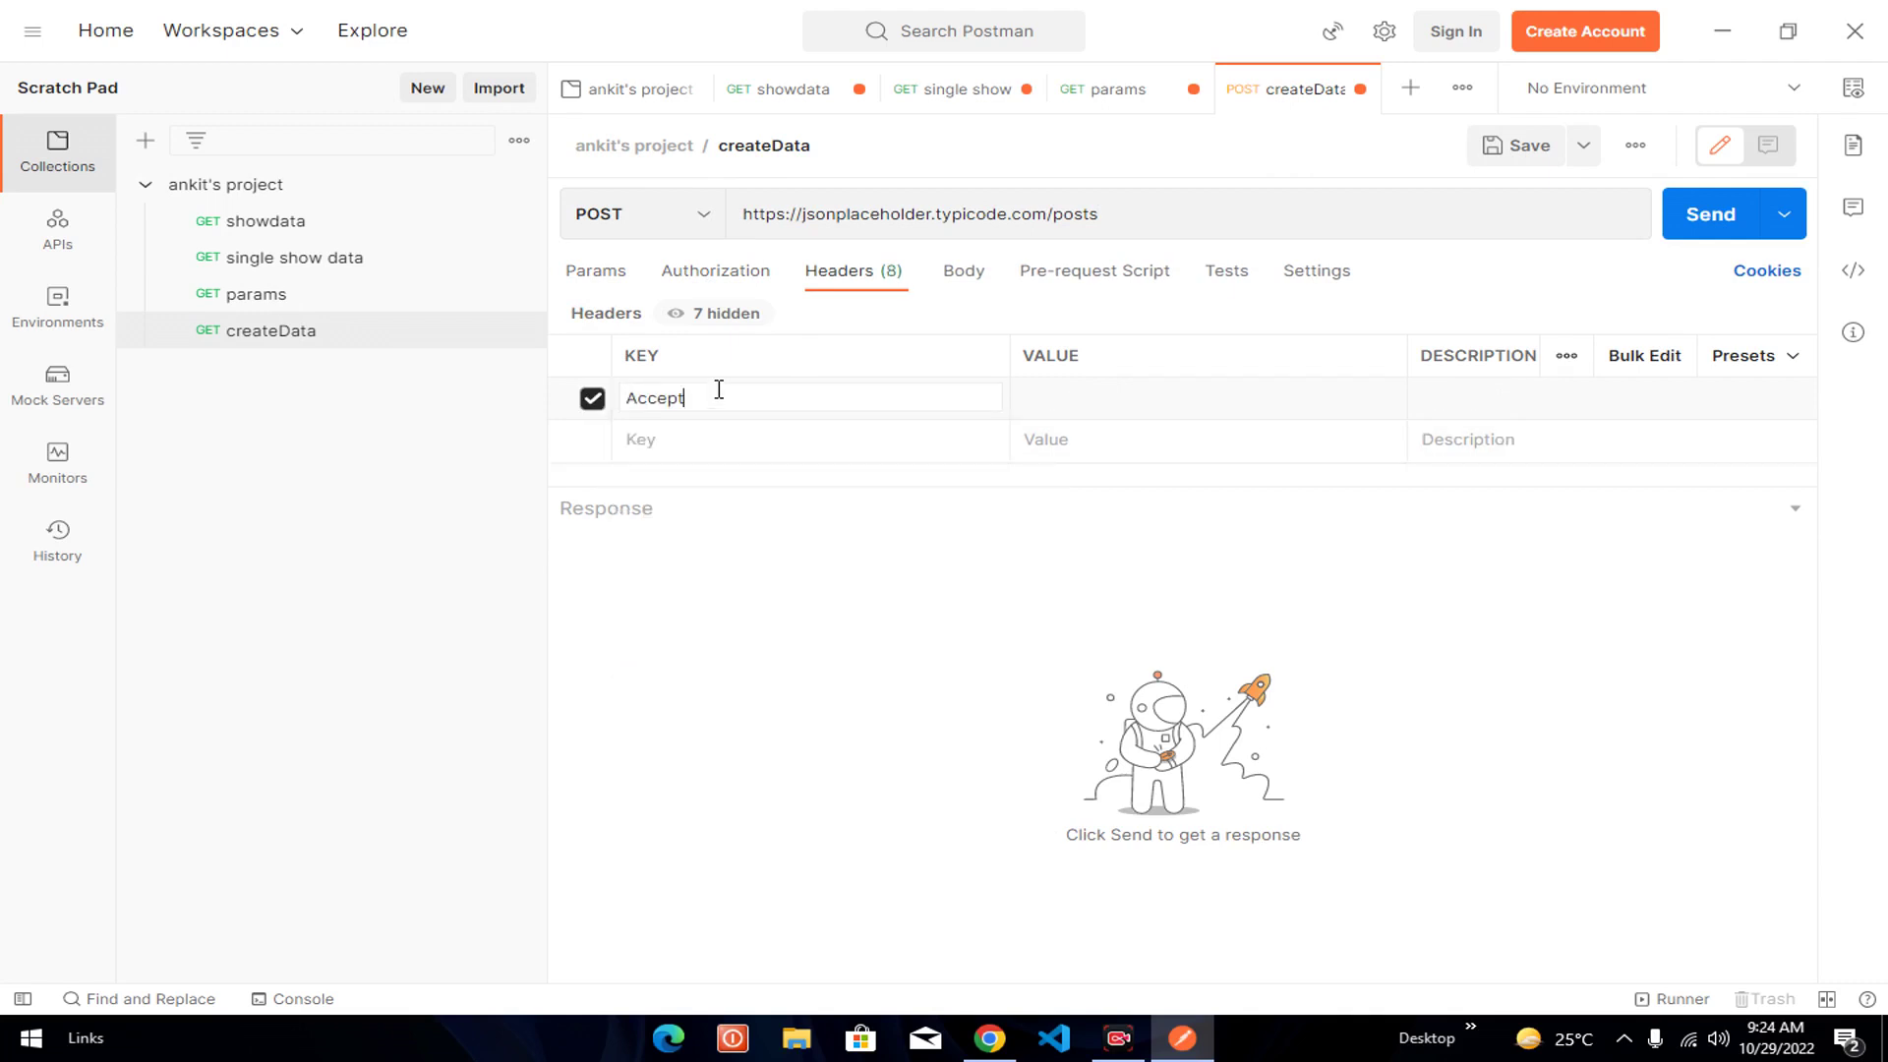
click(1100, 394)
text(json)
key(Down)
key(Return)
- Look through the available request body types and set the createData body to x-www-form-urlencoded
click(955, 285)
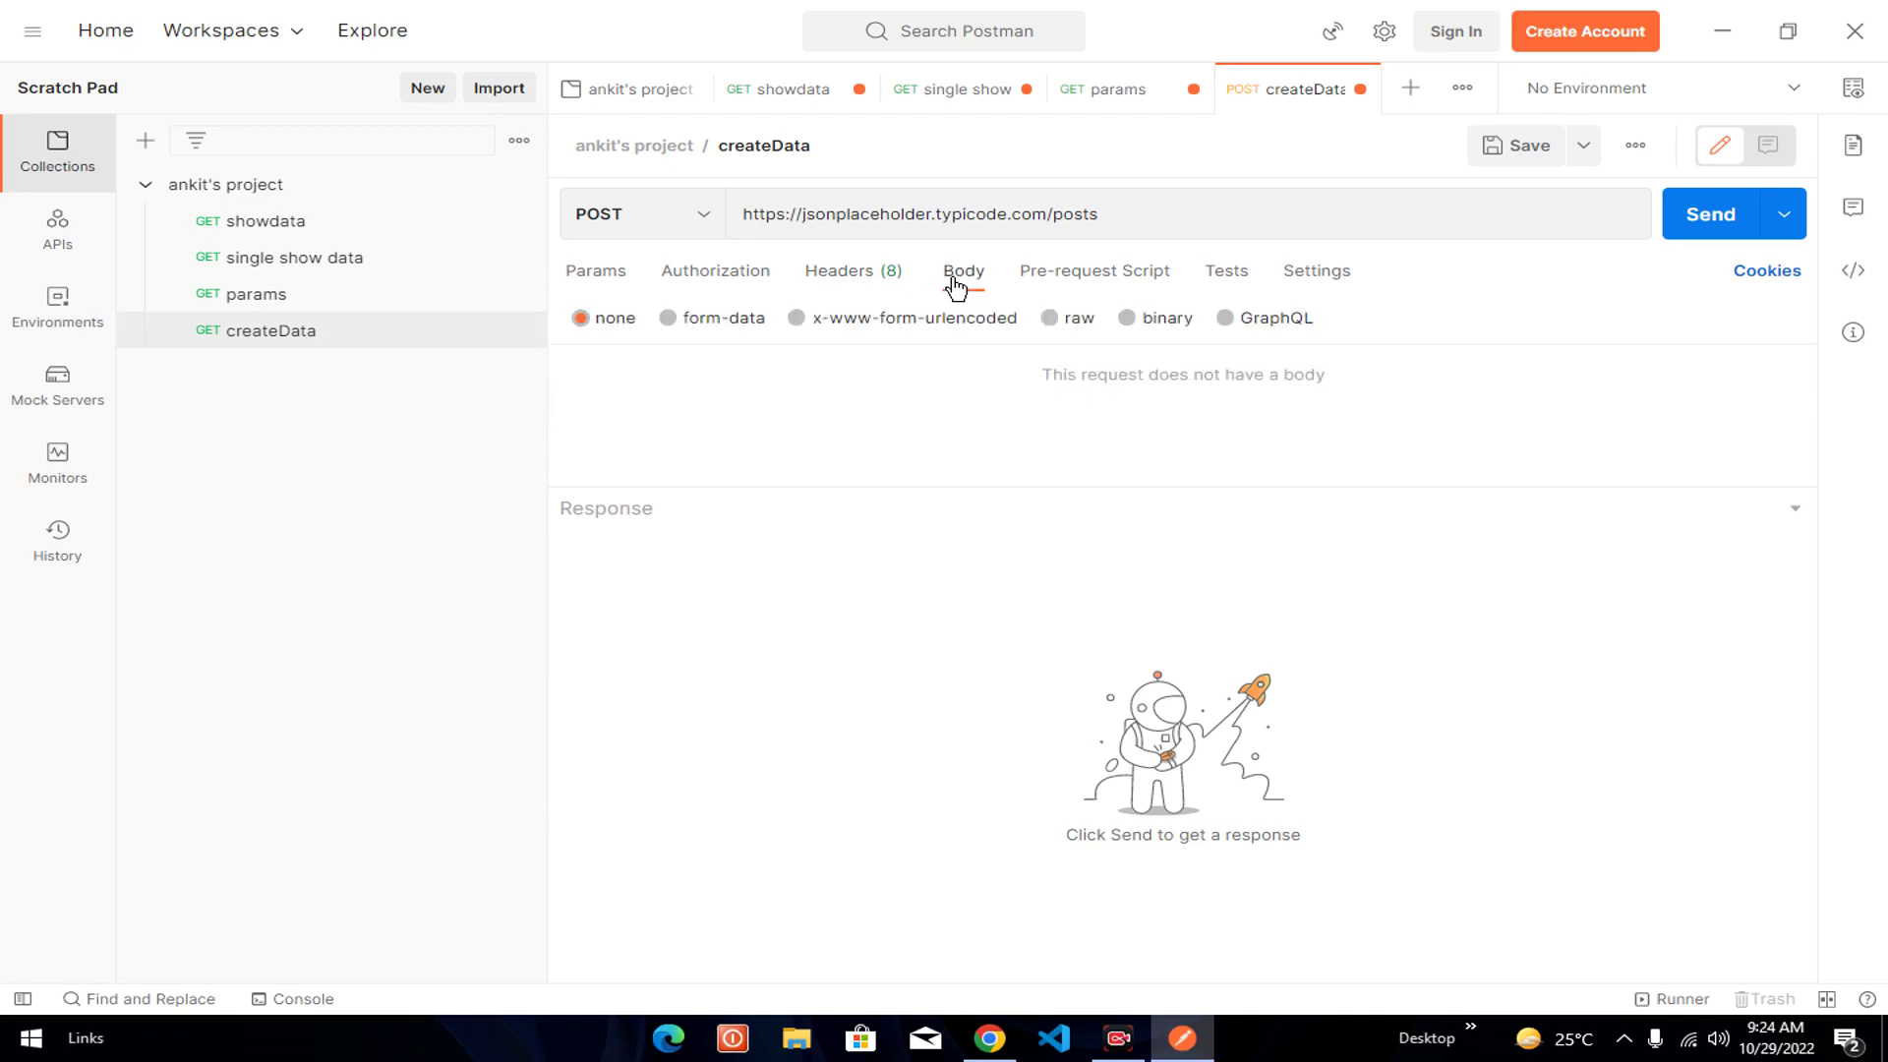
click(726, 322)
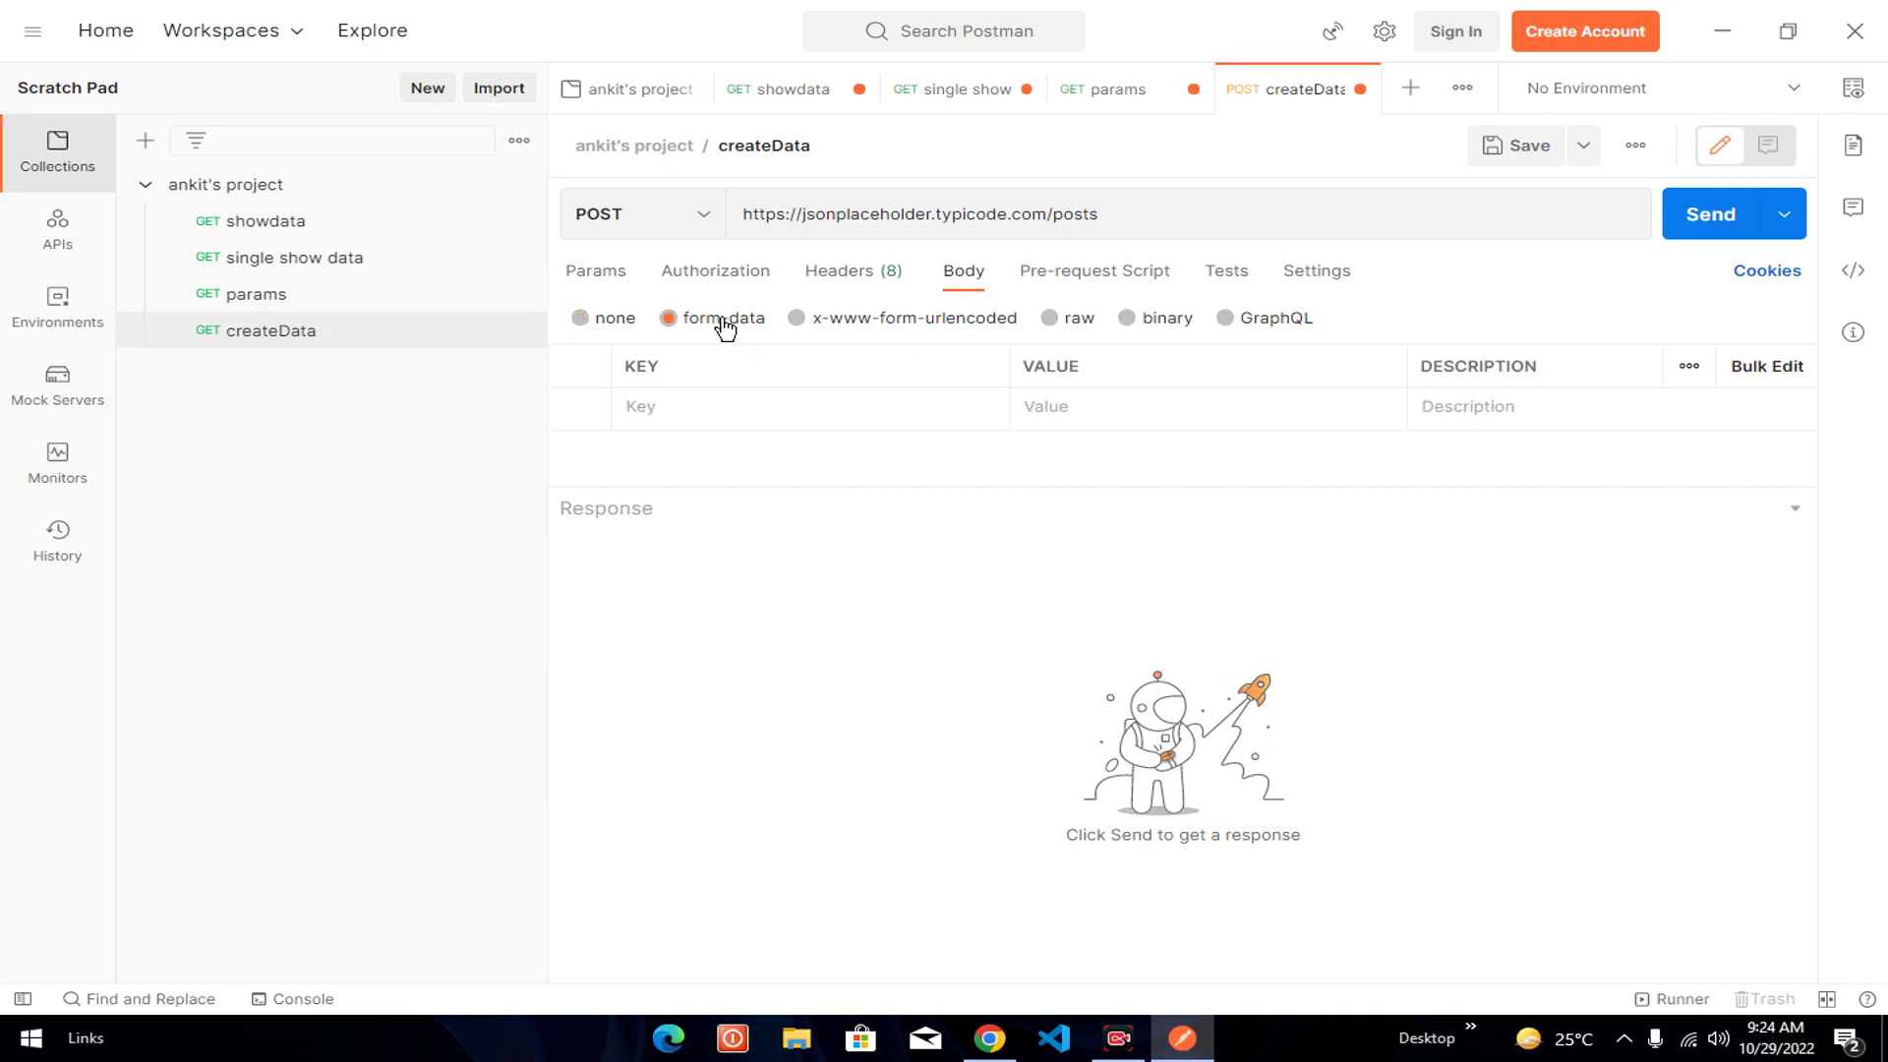
click(882, 326)
click(1078, 319)
click(1175, 319)
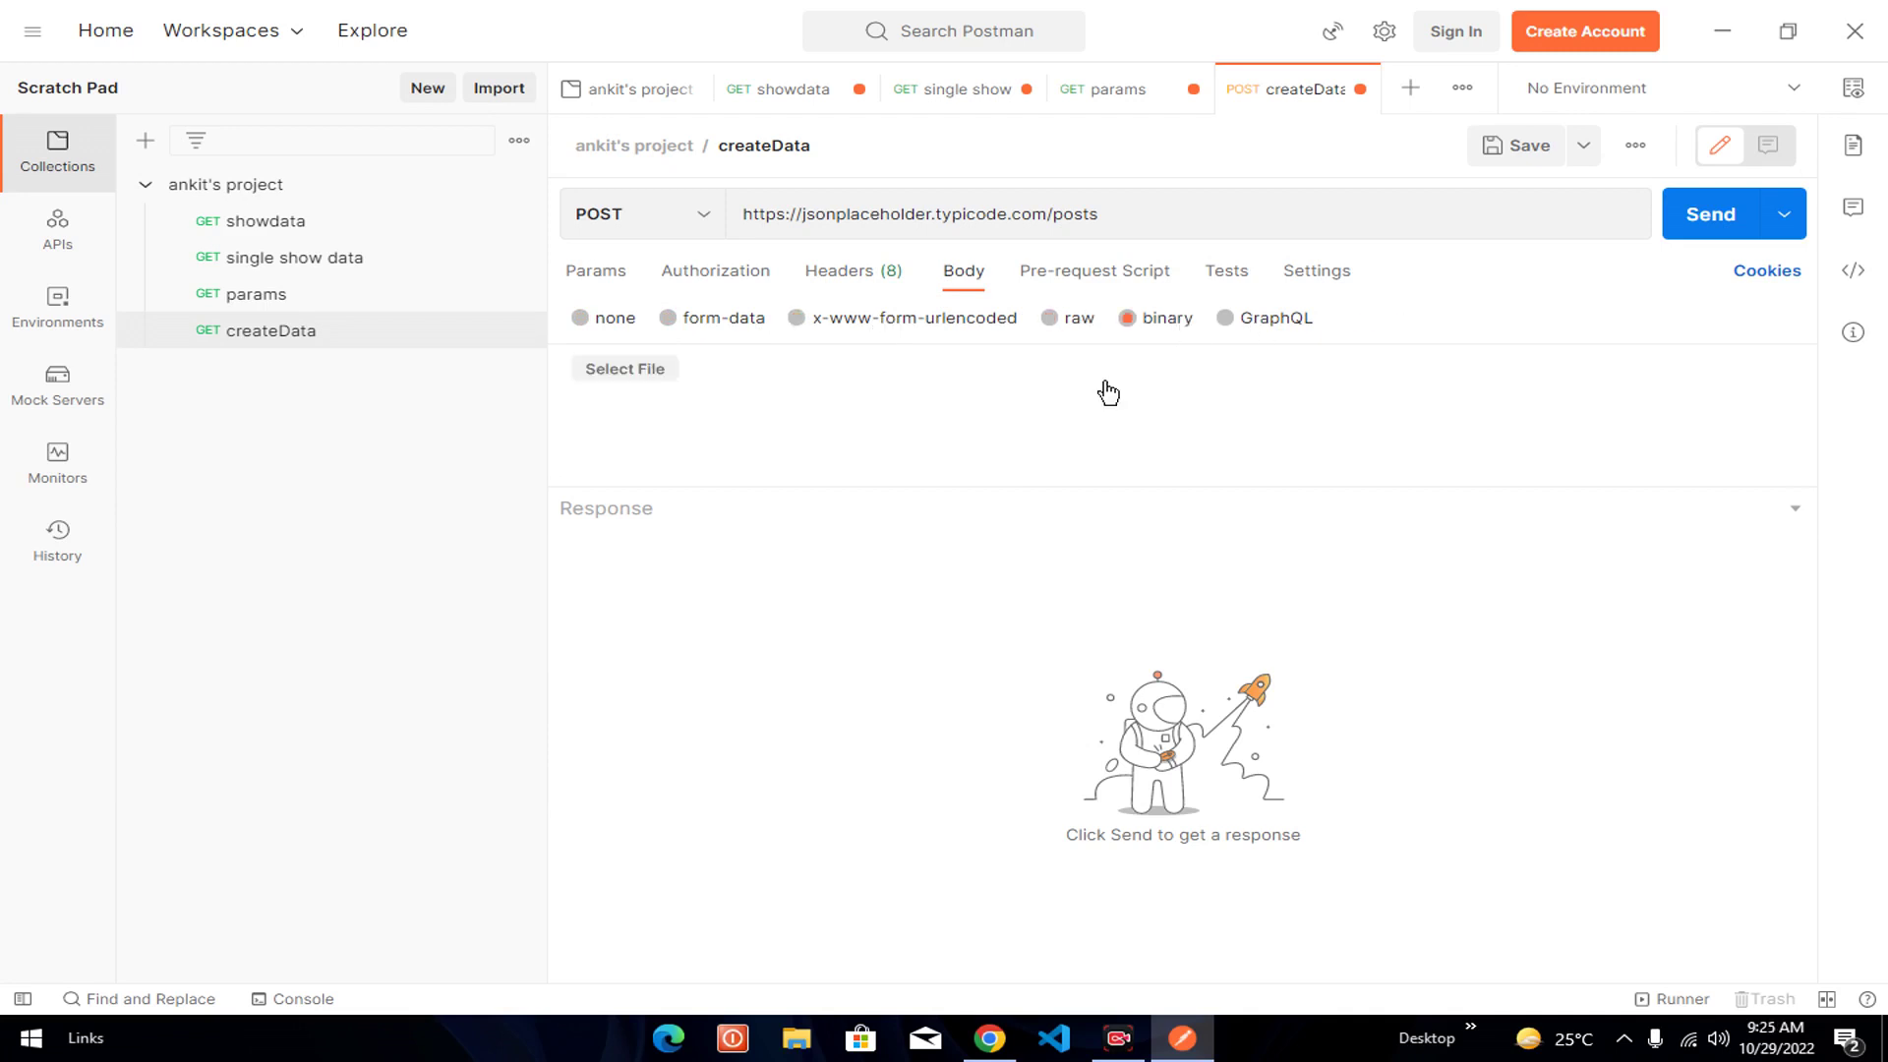
key(Right)
click(919, 325)
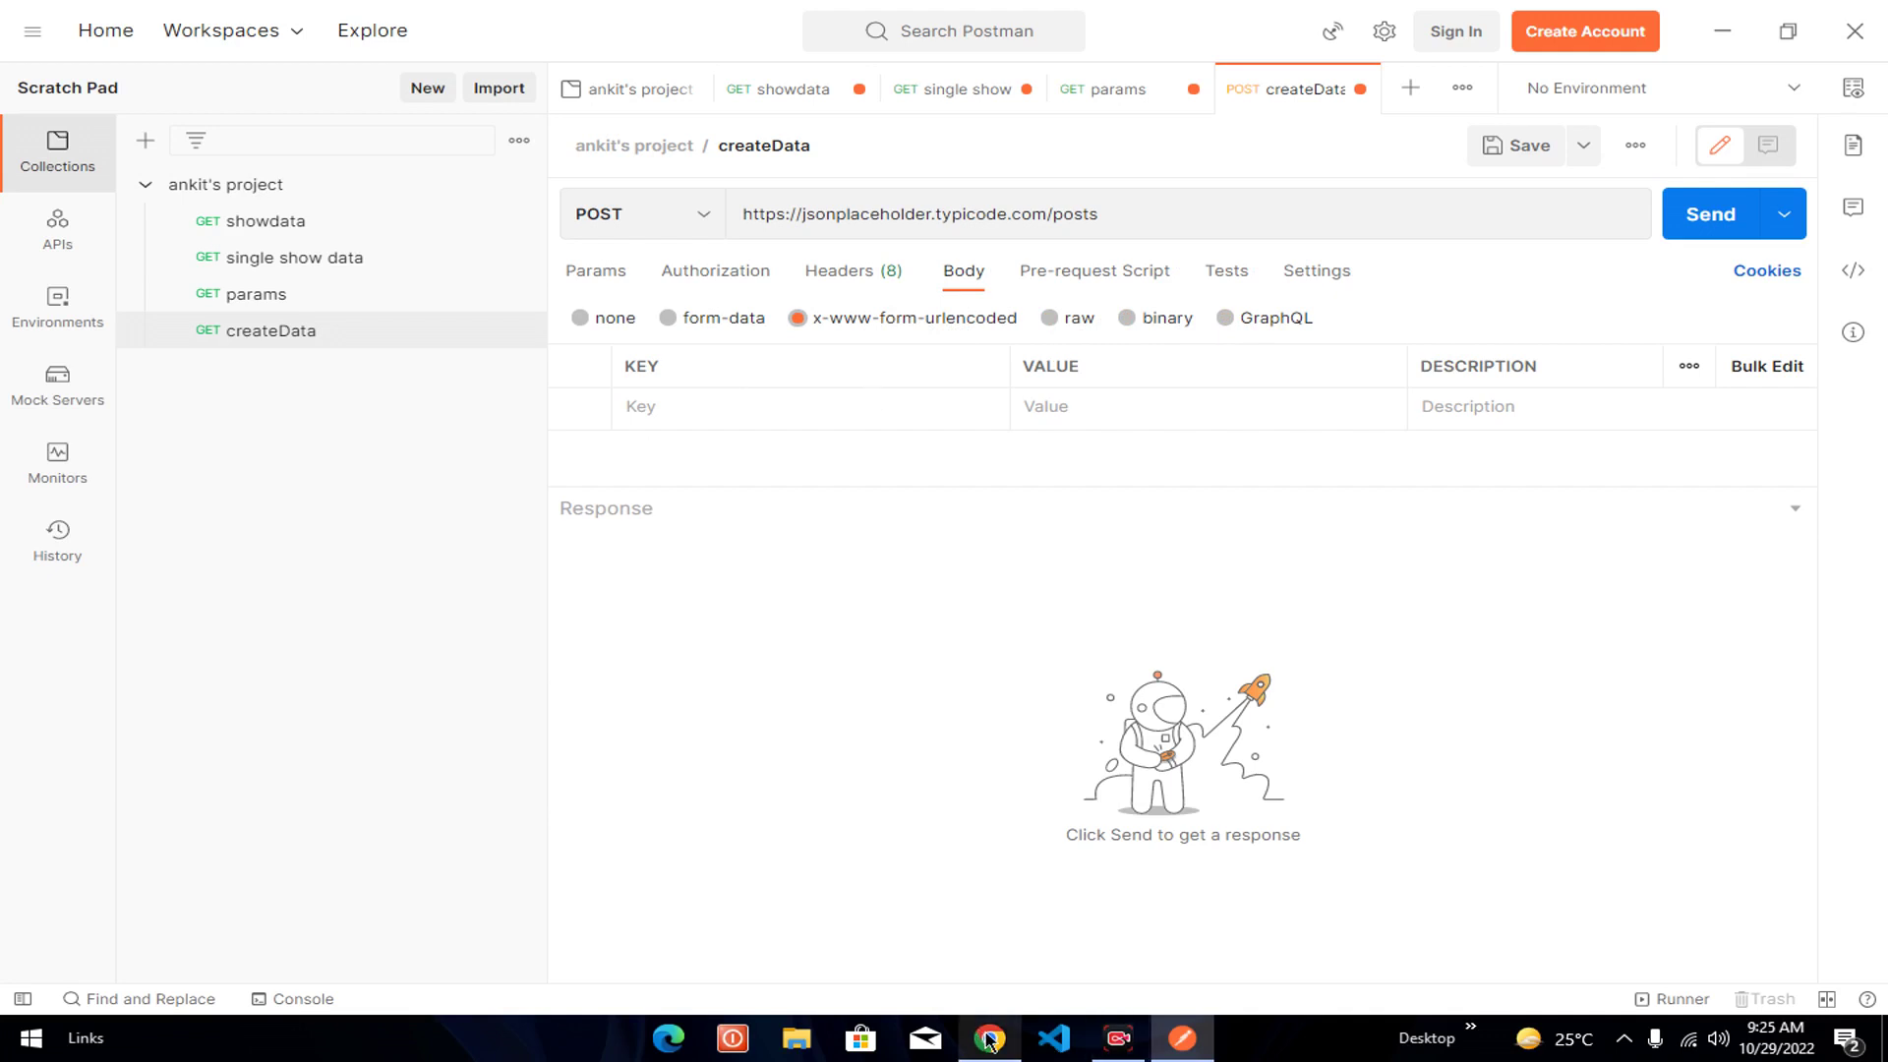
- Switch to Chrome and review the title, body and userId fields in the guide's "Creating a resource" example
mouse_move(988, 1039)
click(971, 939)
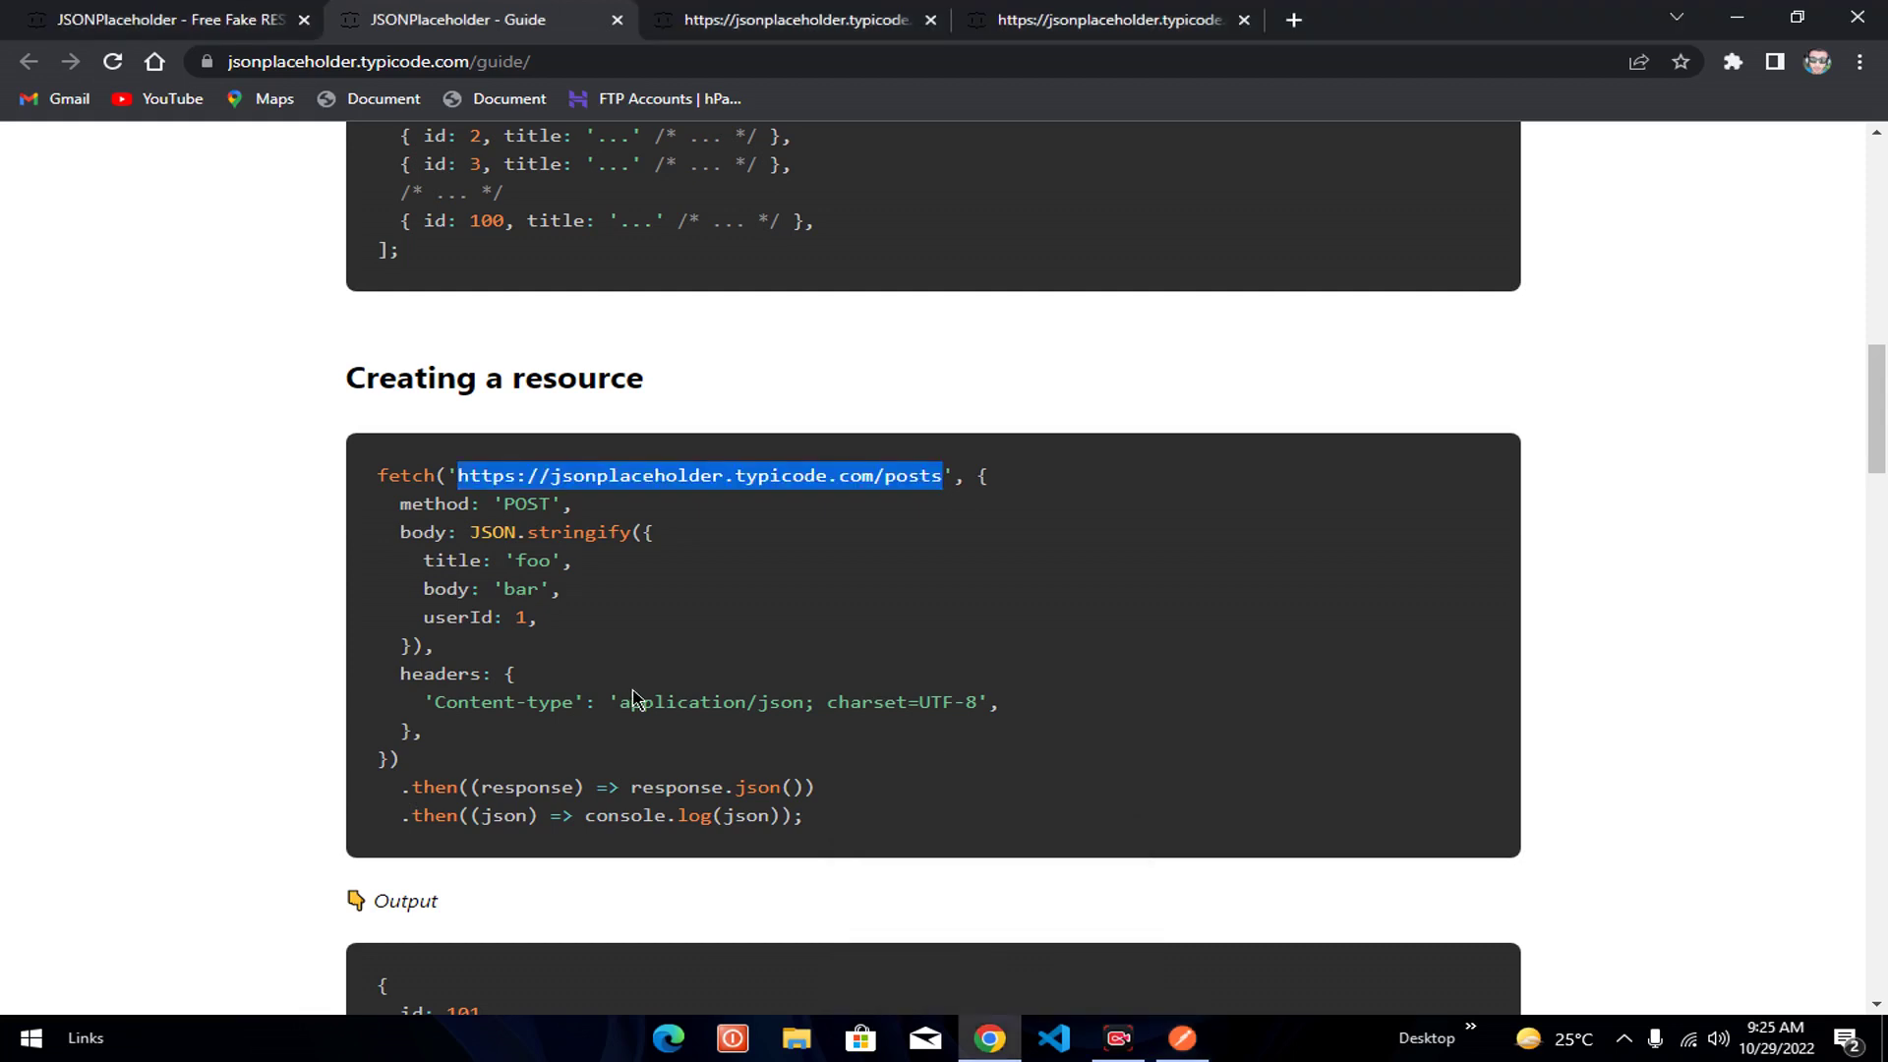
click(549, 631)
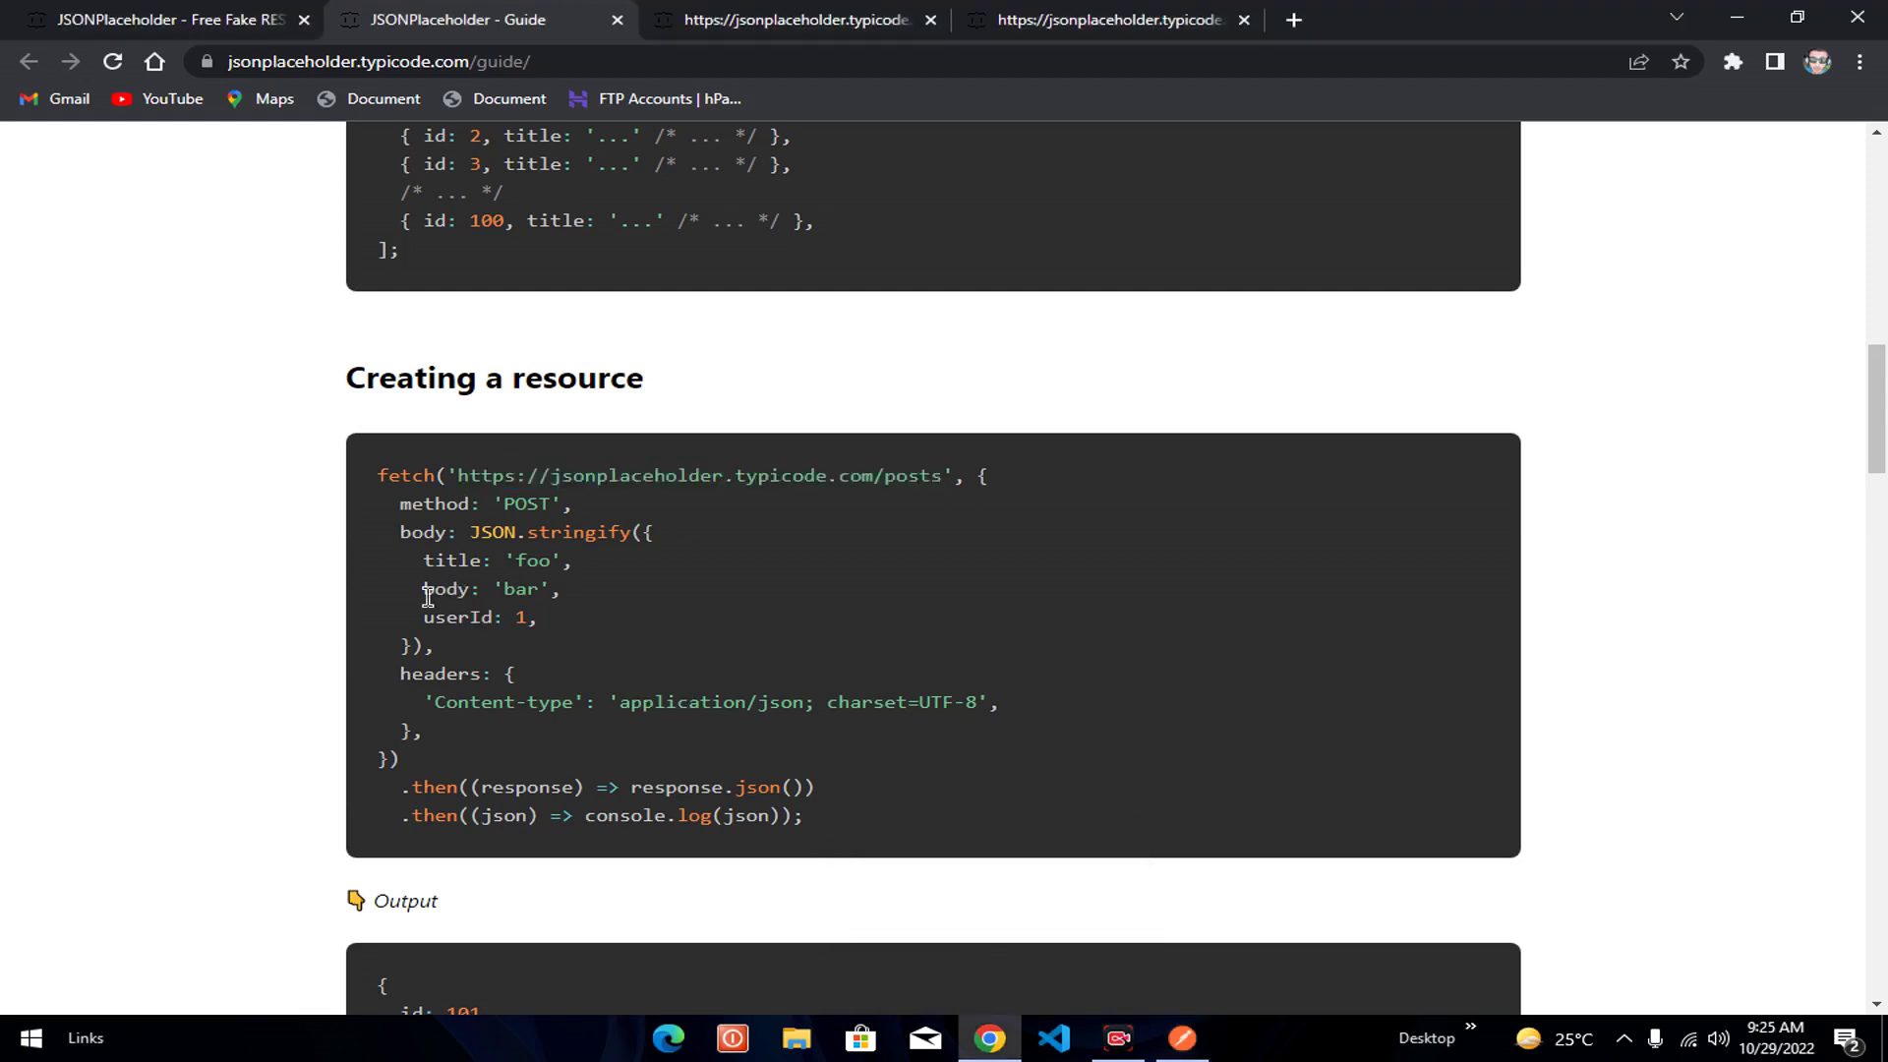
drag(413, 560, 490, 618)
- Switch to Postman and add a title field to the urlencoded body with a first name as its value
click(1182, 1041)
click(724, 410)
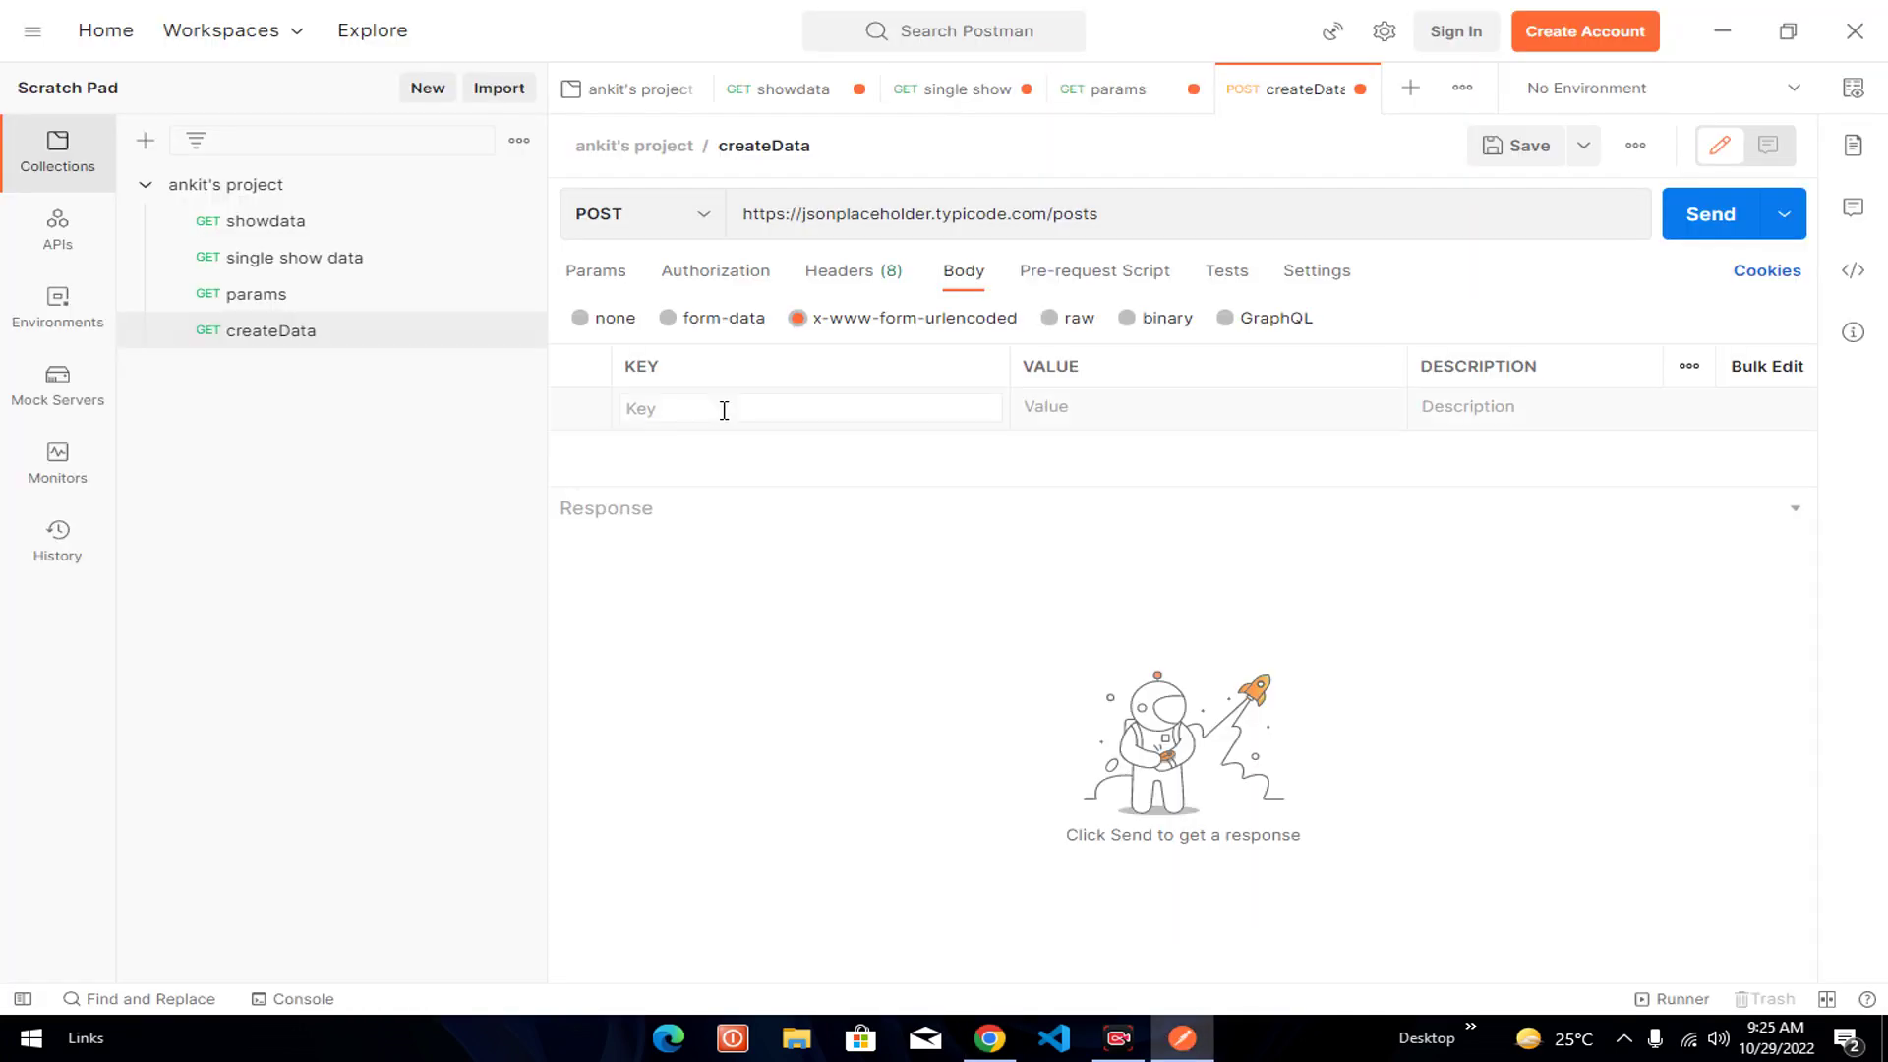
text(tit)
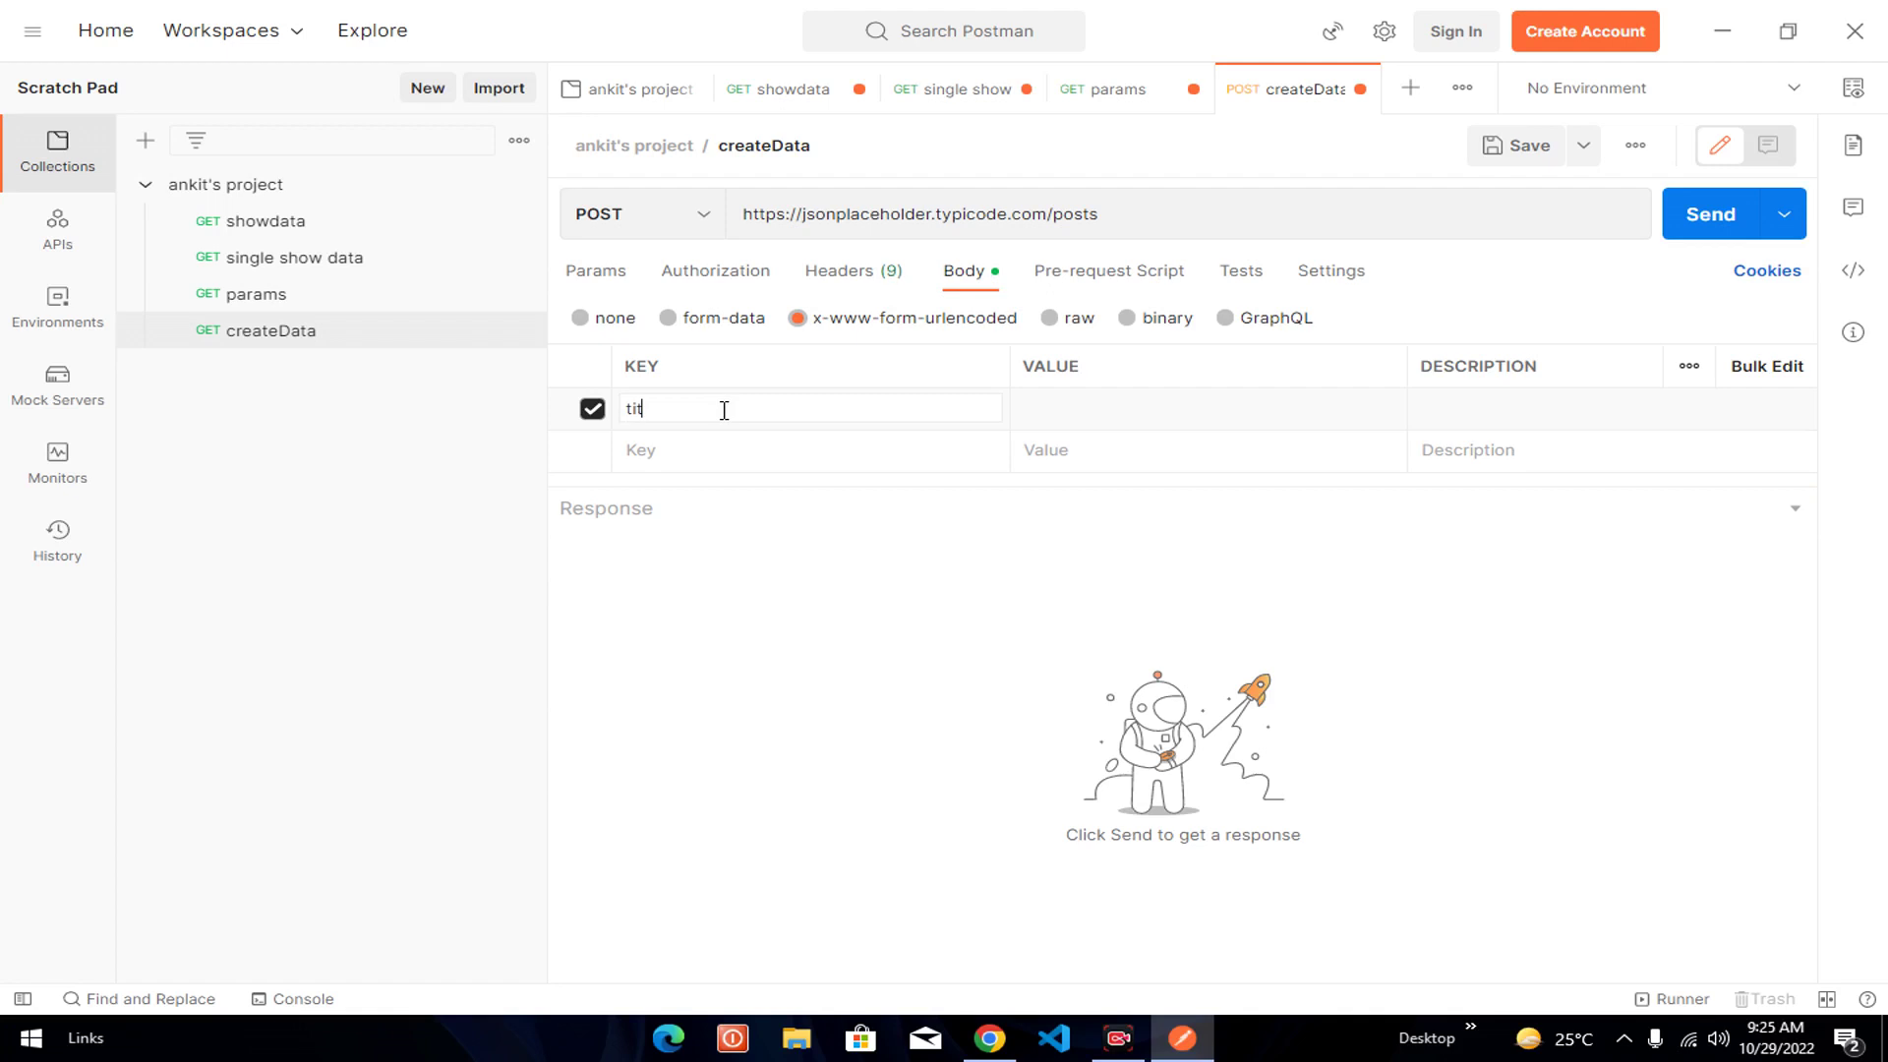
text(le)
text(a)
text(nkit janogir)
key(BackSpace)
key(BackSpace)
key(BackSpace)
key(BackSpace)
key(BackSpace)
key(BackSpace)
key(BackSpace)
- Add a second urlencoded field with the key body and the value "this is the body"
click(744, 445)
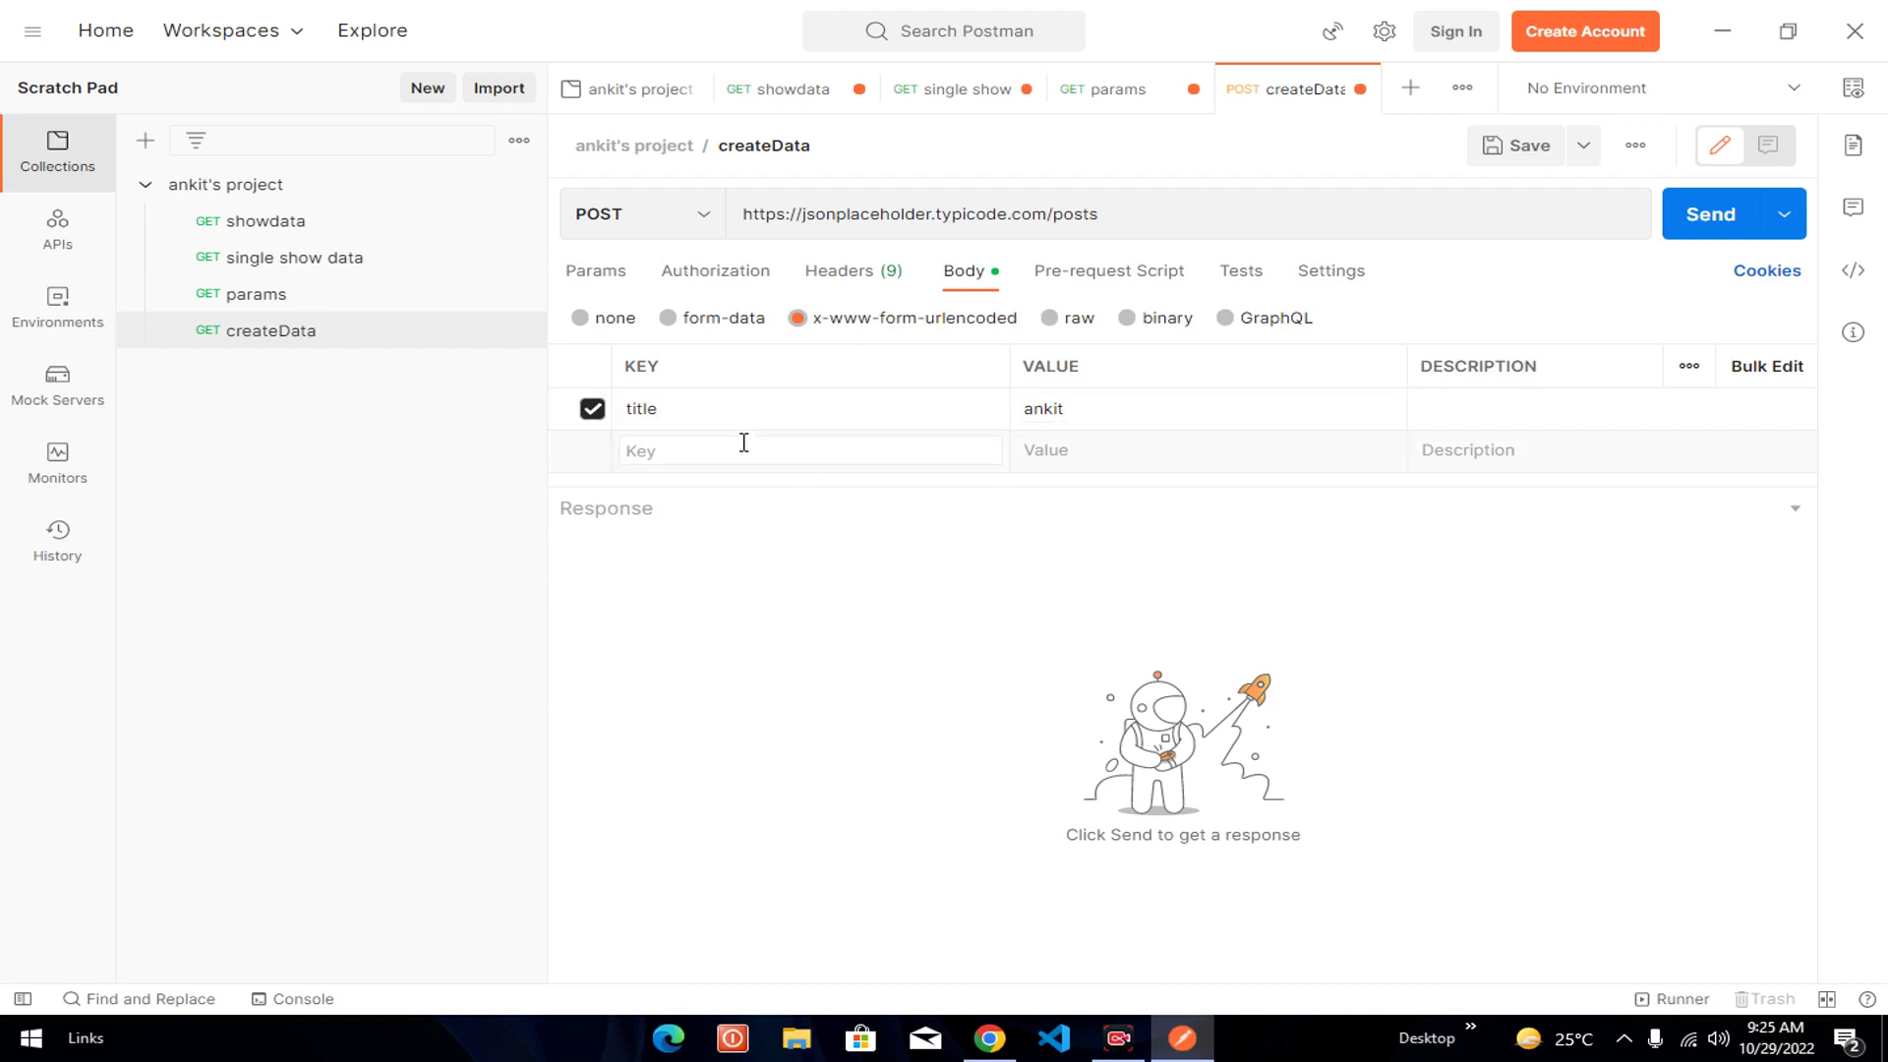
text(body)
key(Tab)
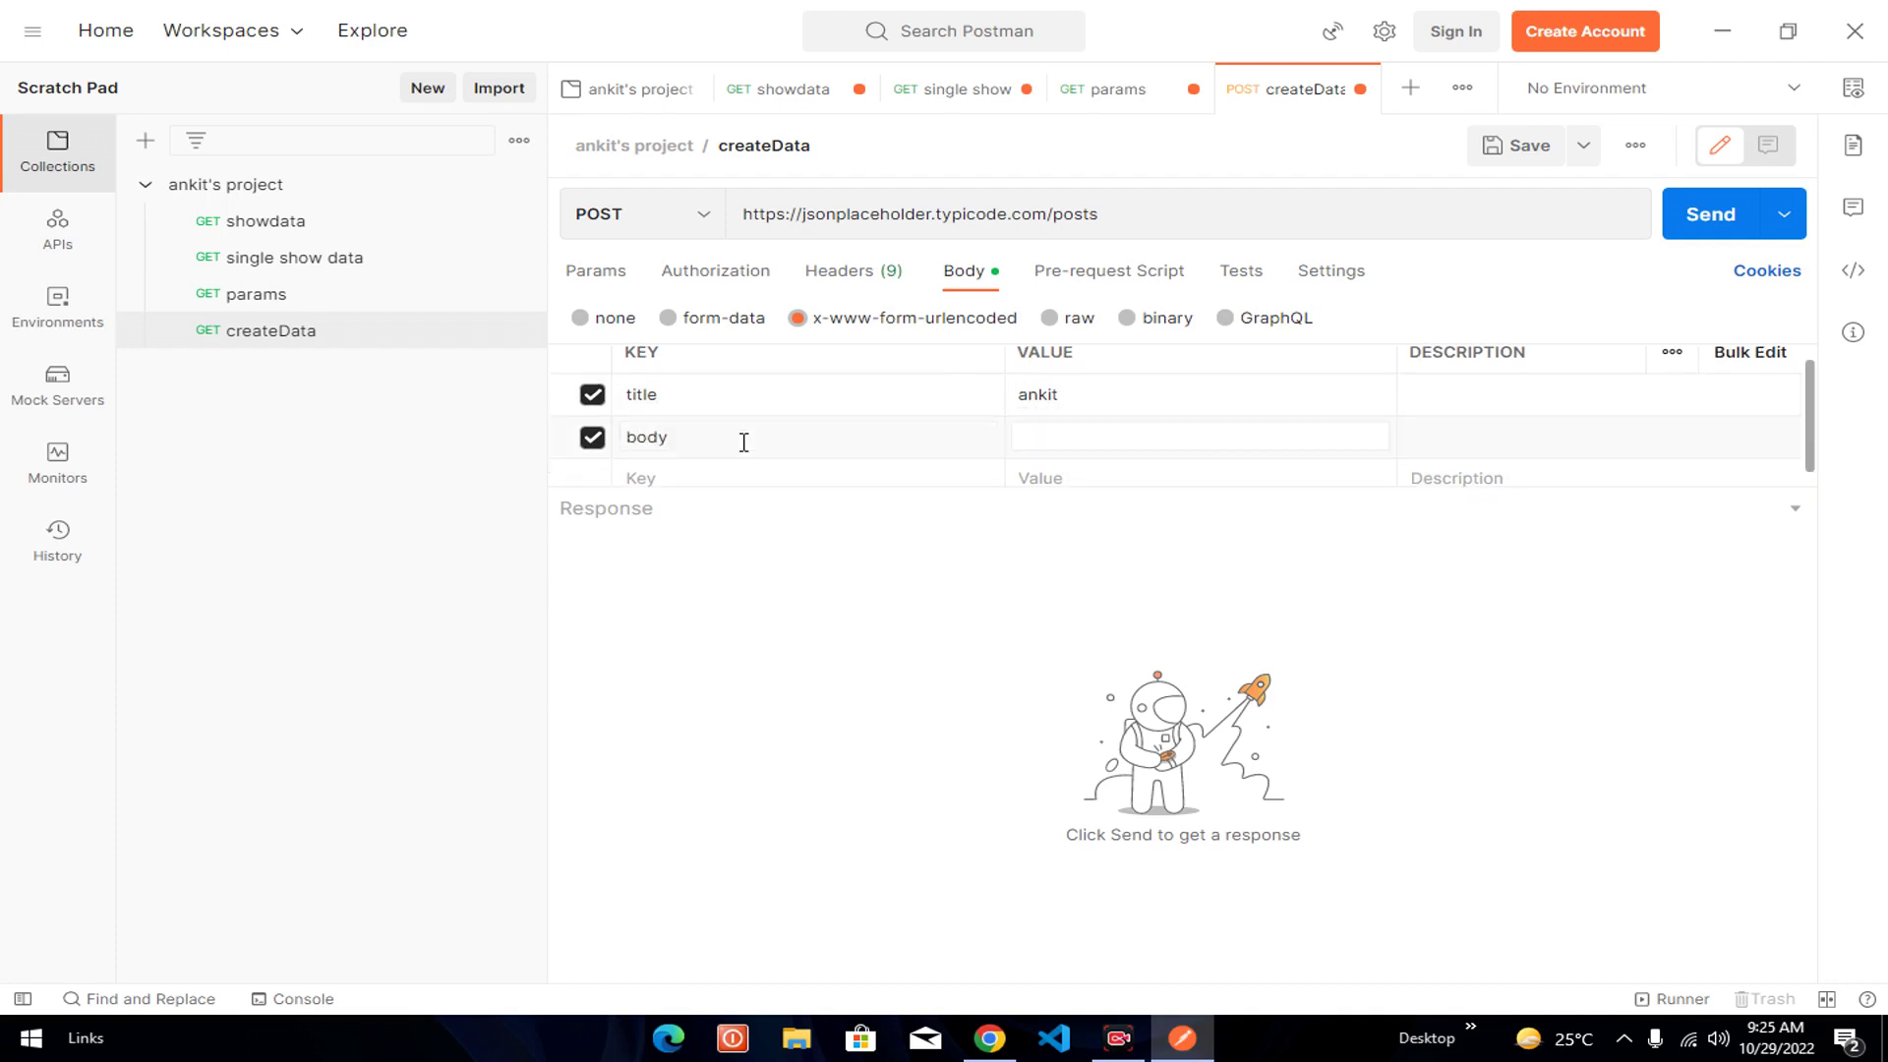
text(thsi si th)
key(BackSpace)
key(BackSpace)
key(BackSpace)
key(BackSpace)
key(BackSpace)
key(BackSpace)
key(BackSpace)
key(BackSpace)
text(is ist he)
key(BackSpace)
key(BackSpace)
key(BackSpace)
key(BackSpace)
key(BackSpace)
text(thew)
key(BackSpace)
text(body)
key(Tab)
- Add a userId field with the value 400 to the urlencoded body and send the POST request
click(676, 478)
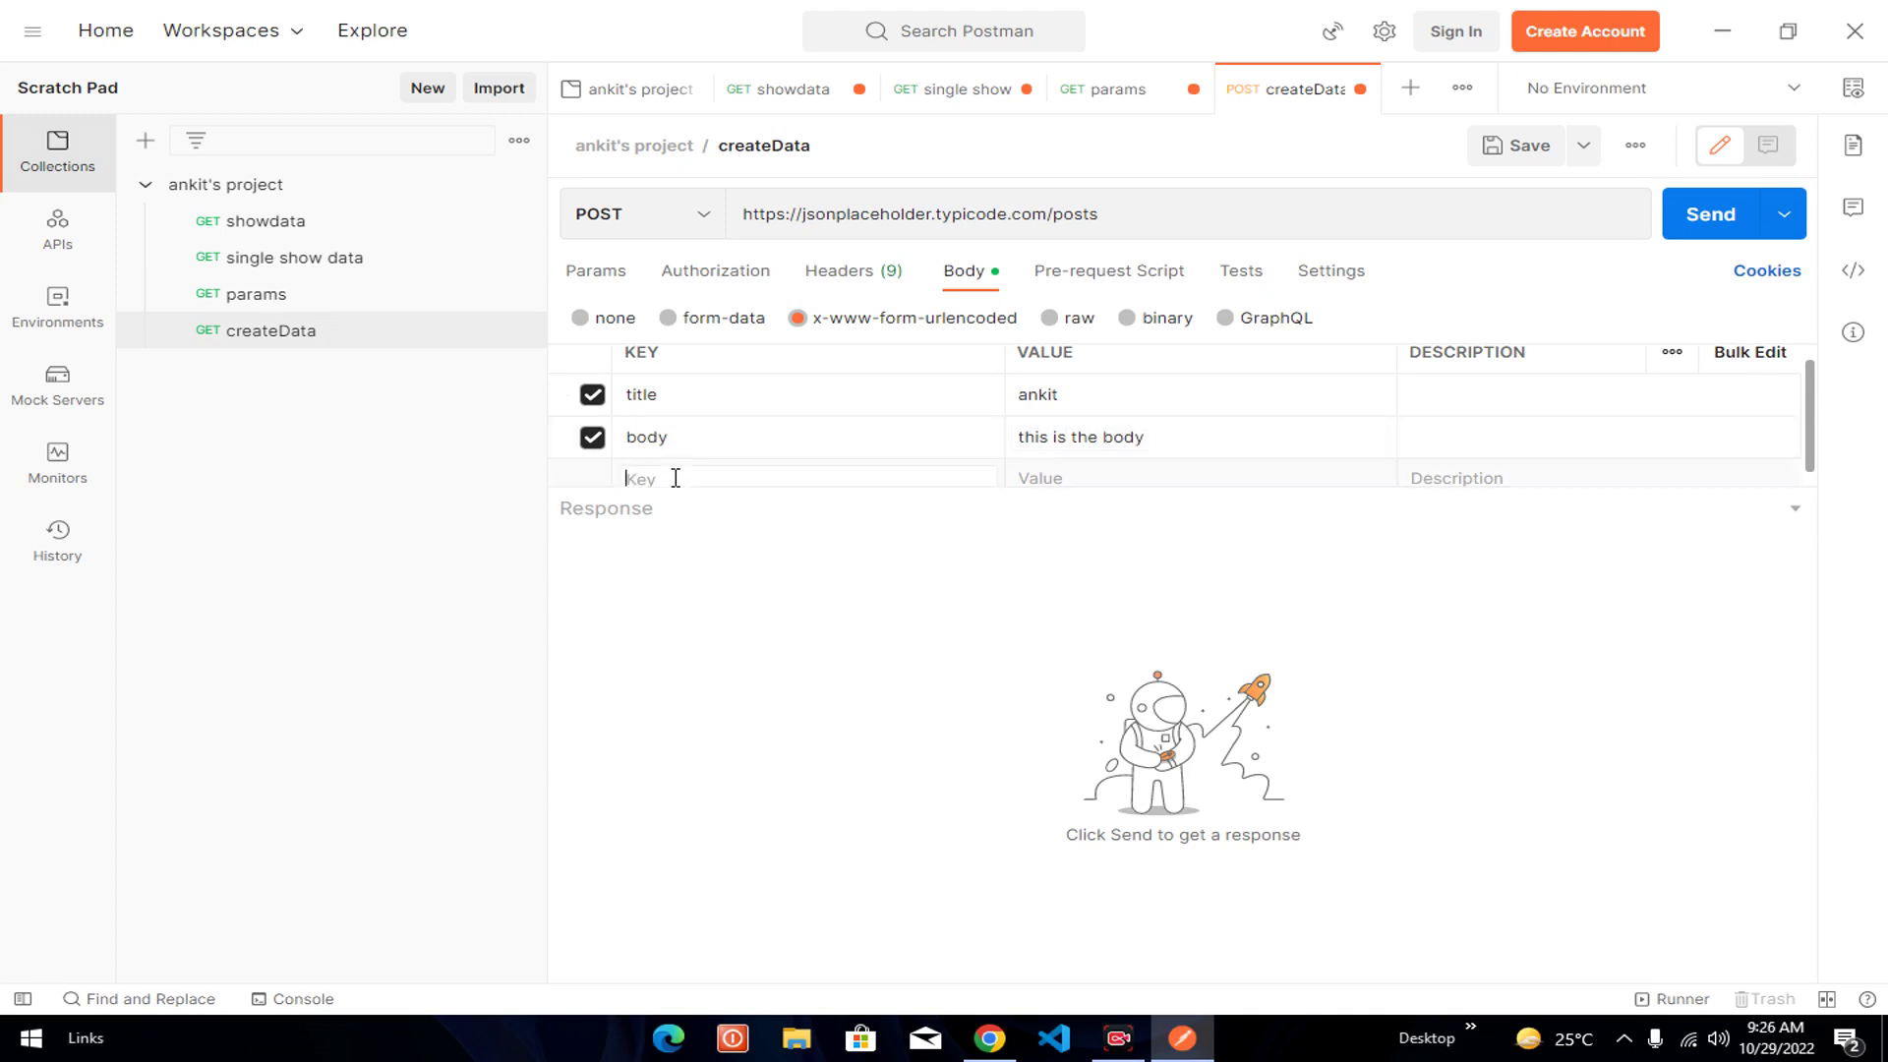
text(userId)
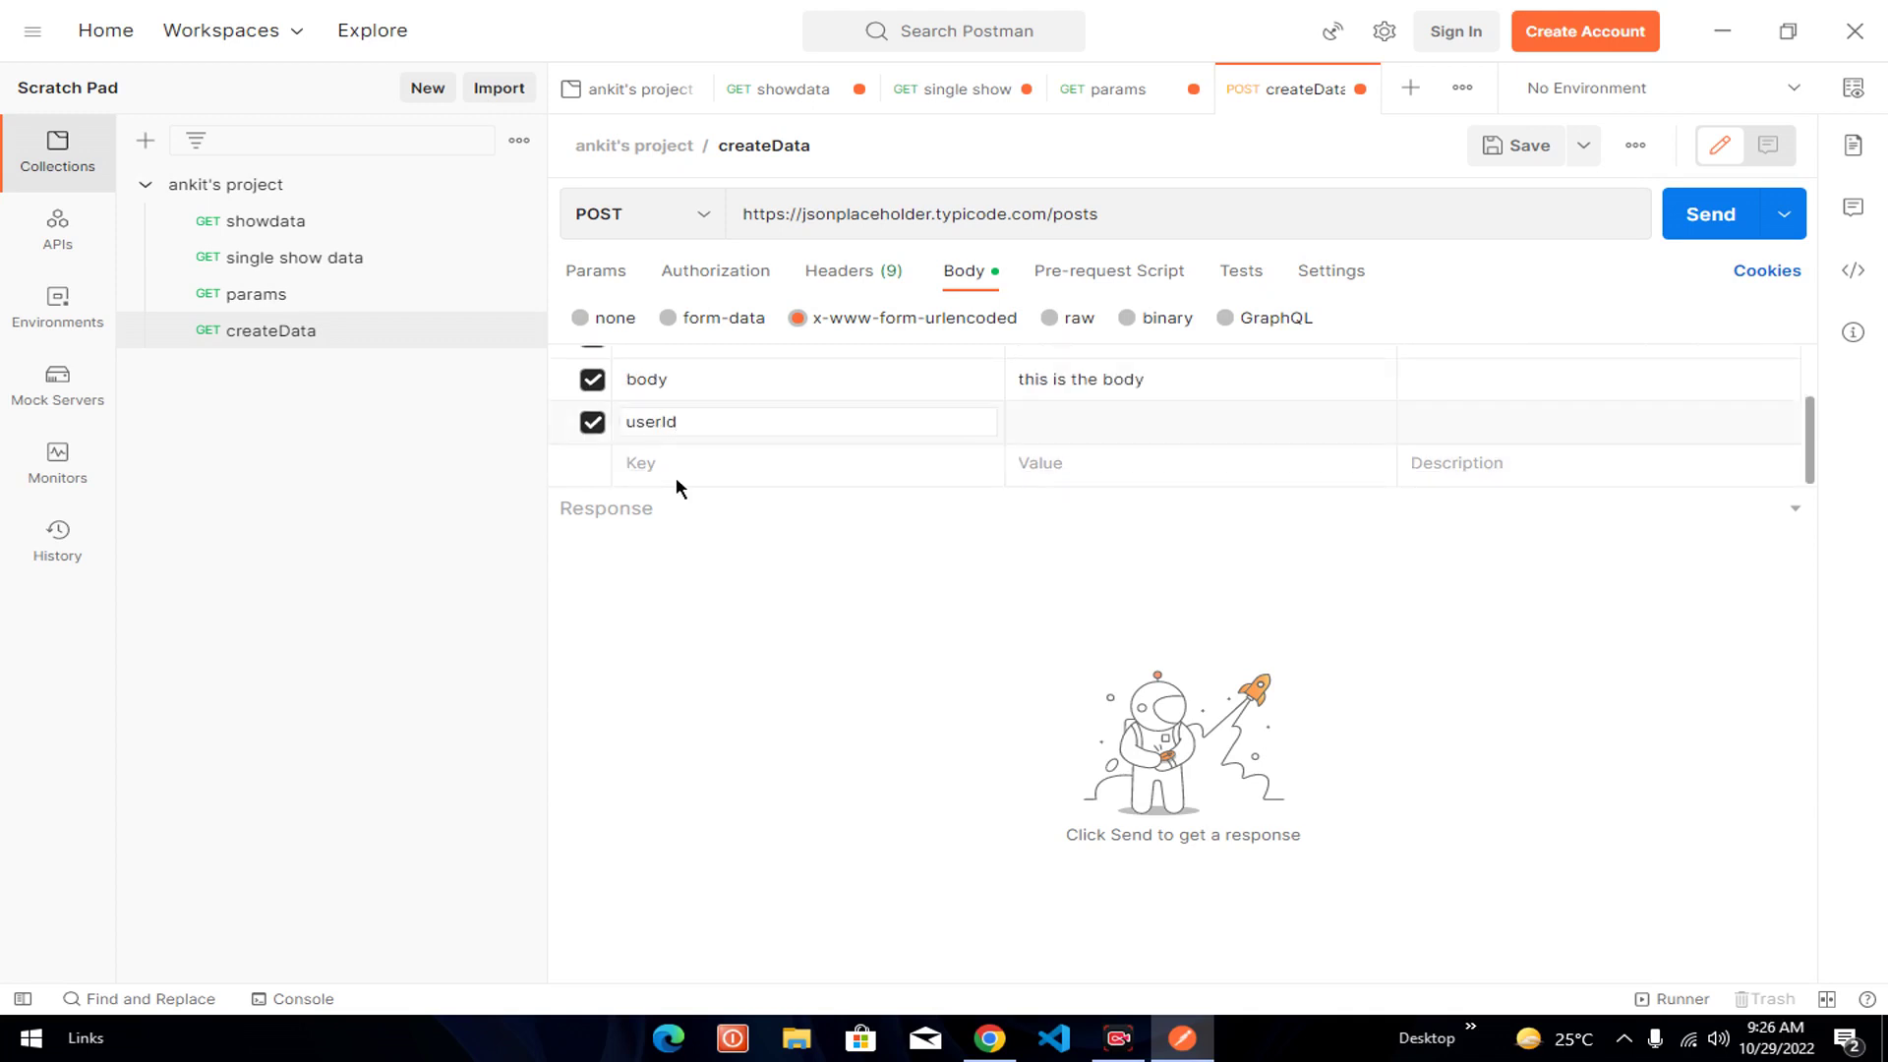
key(Tab)
text(4)
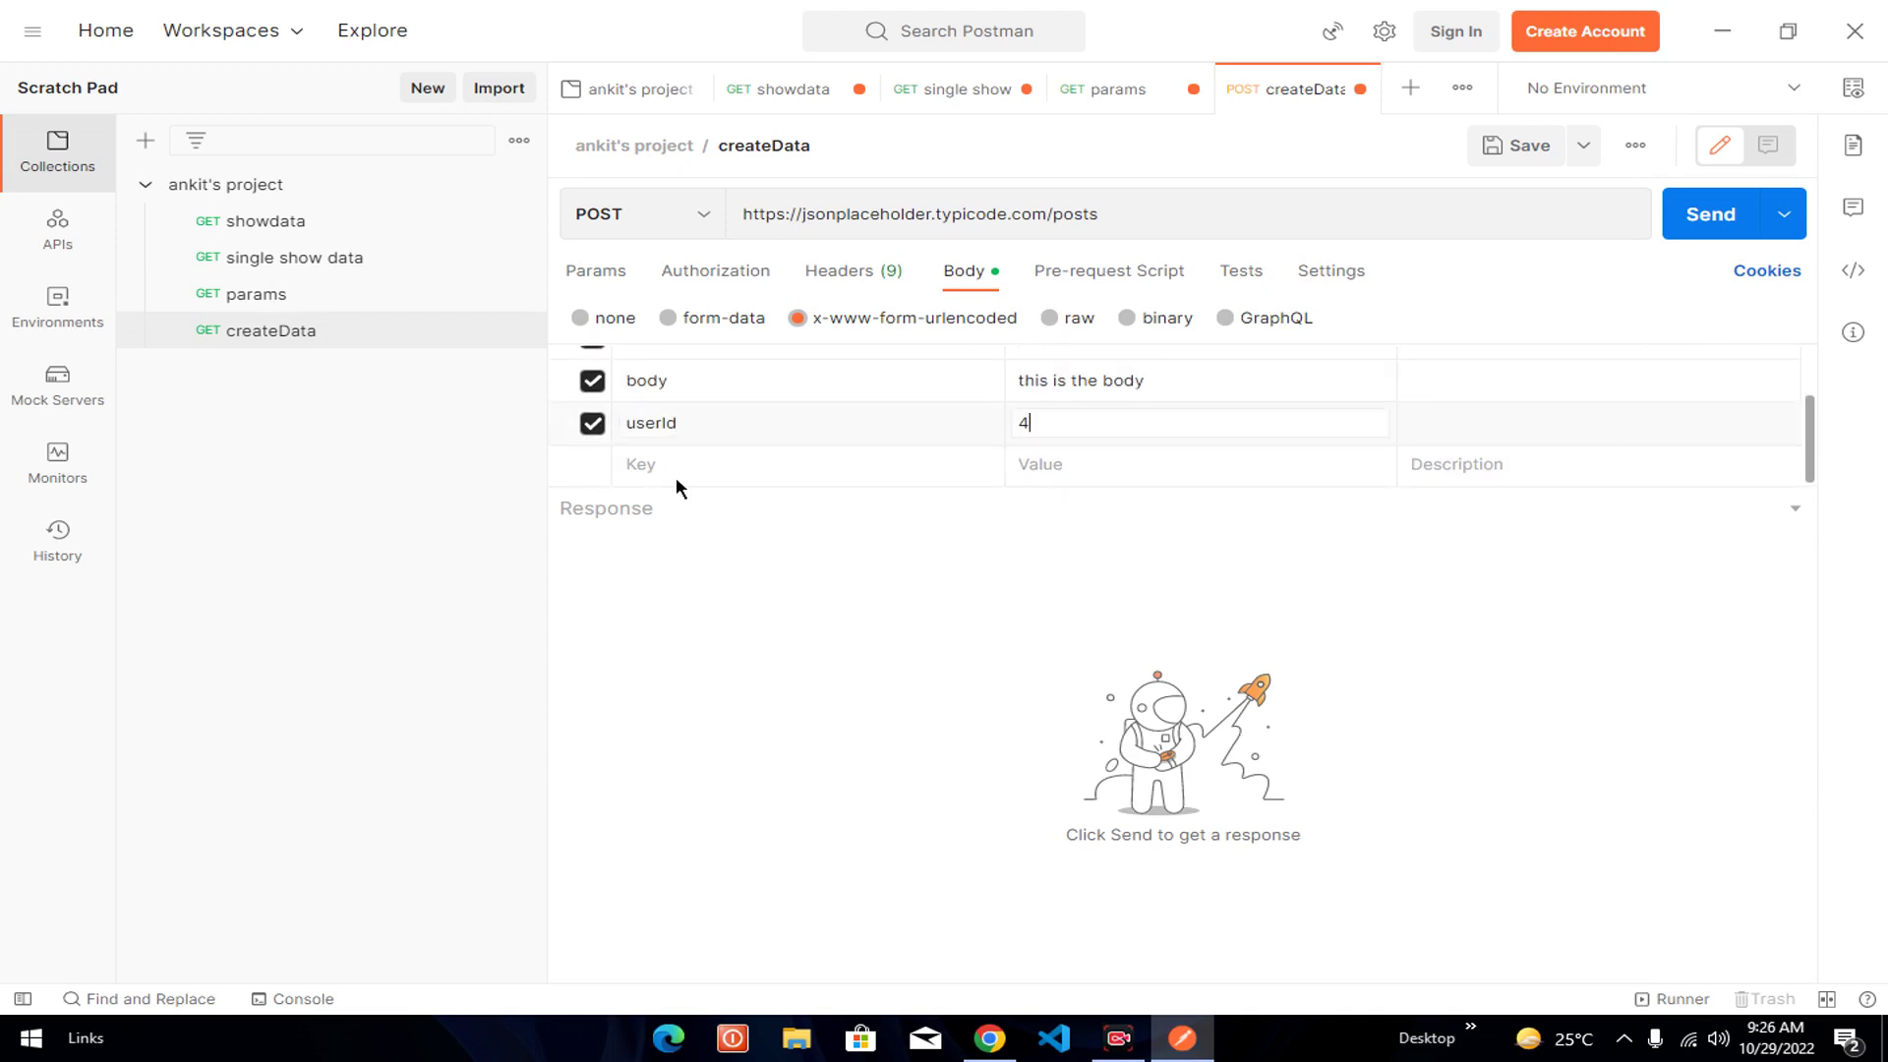
text(00)
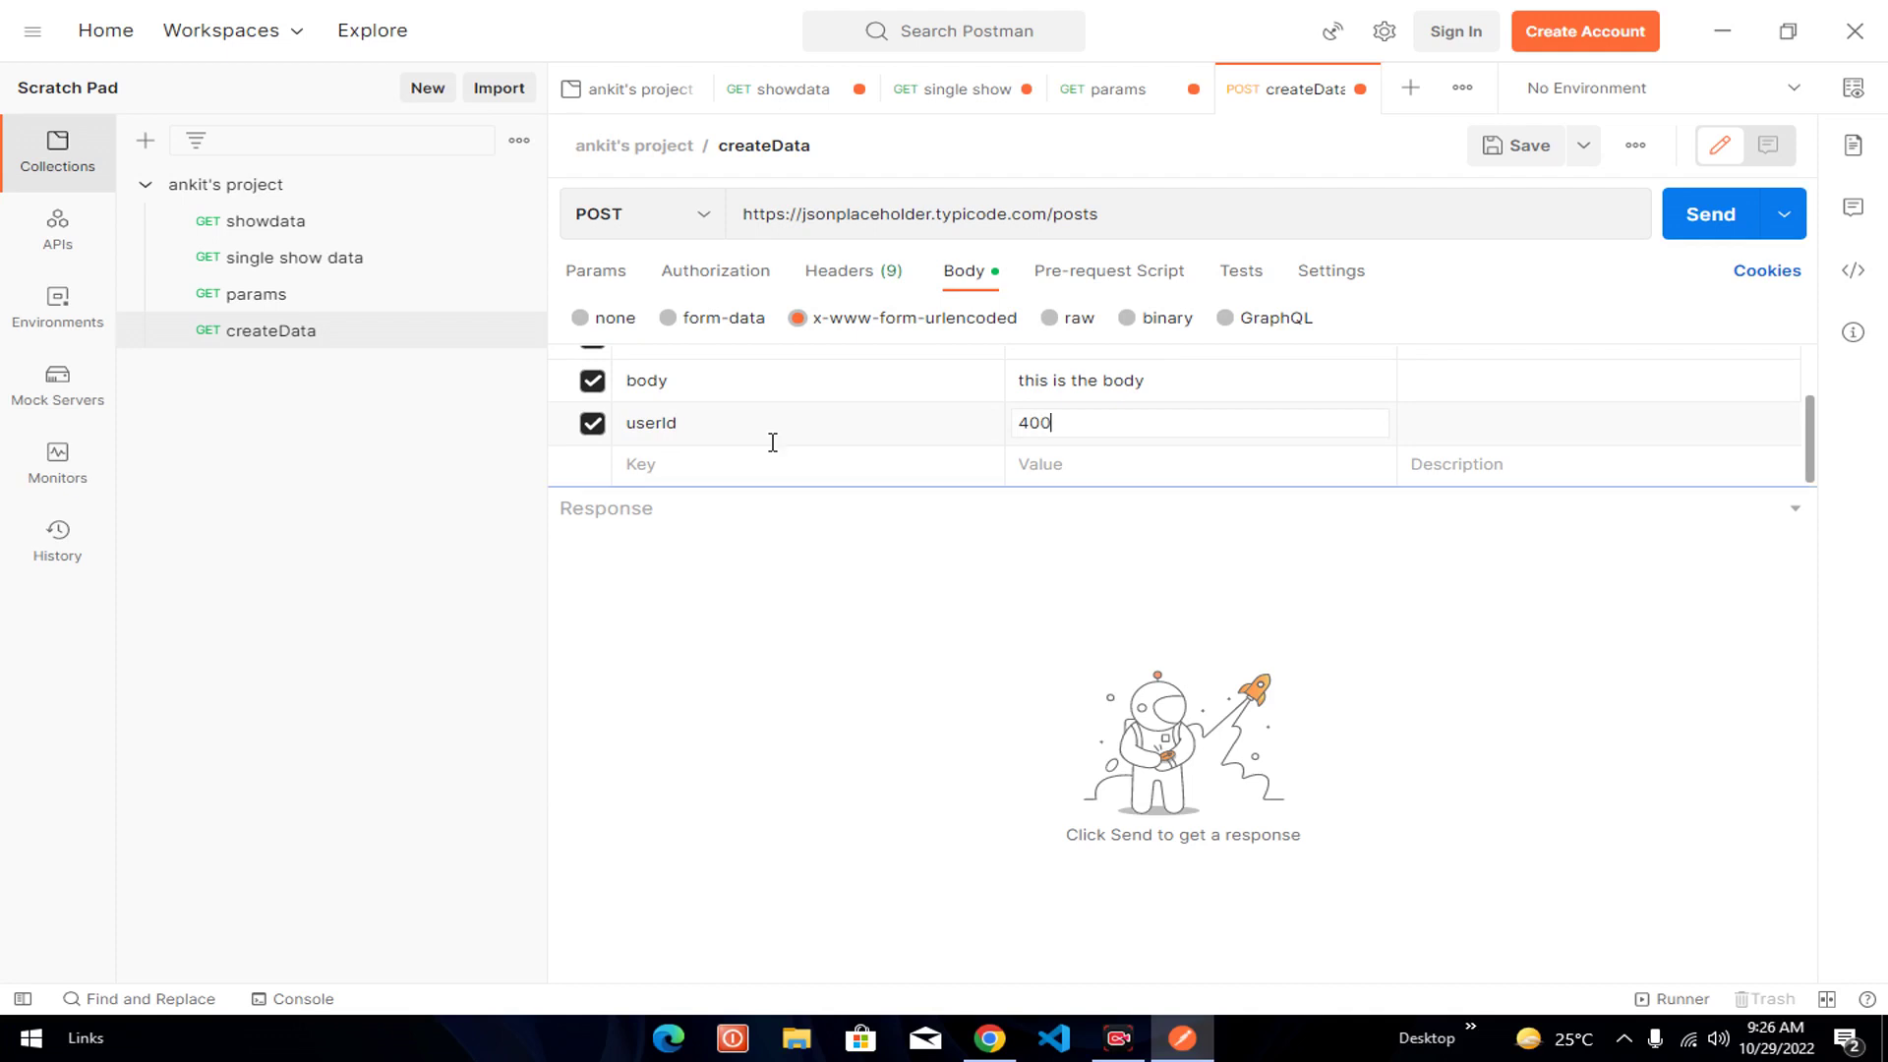
click(1736, 225)
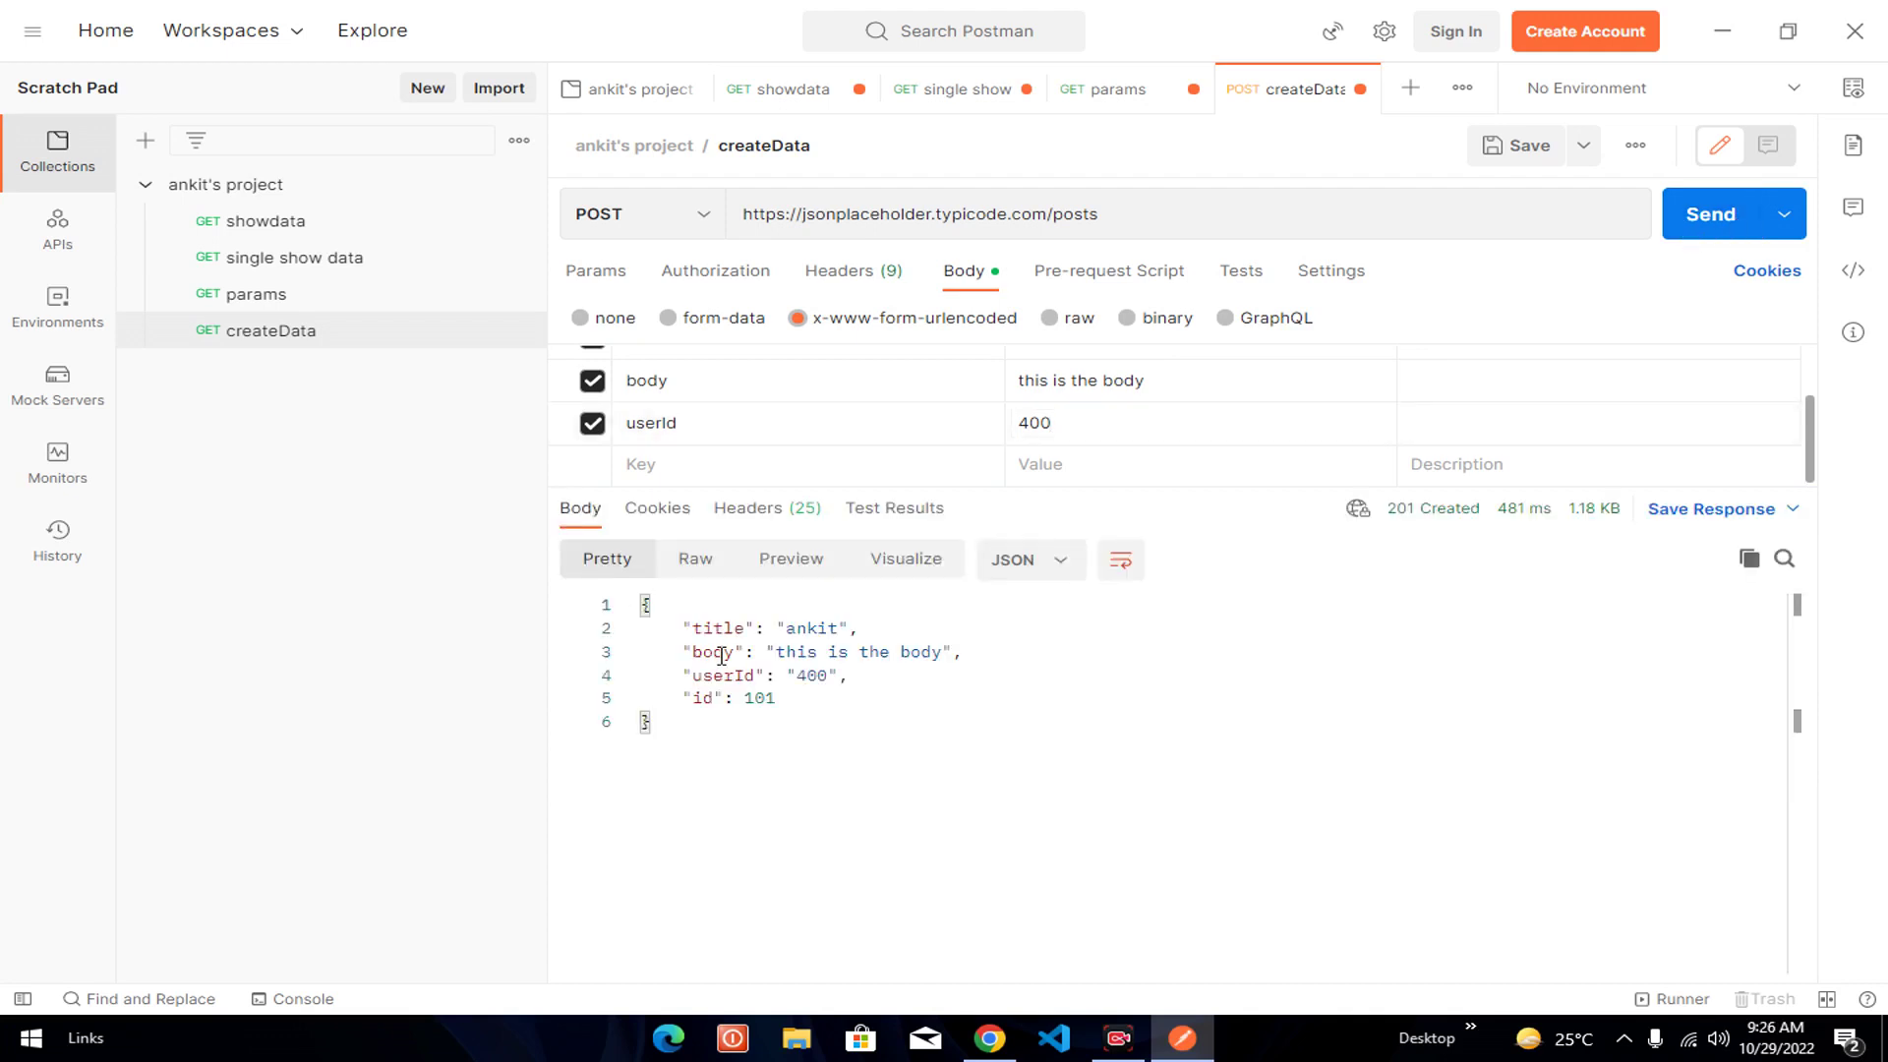
- Examine the title, body, userId and id values in the response to the createData request
drag(797, 652, 963, 652)
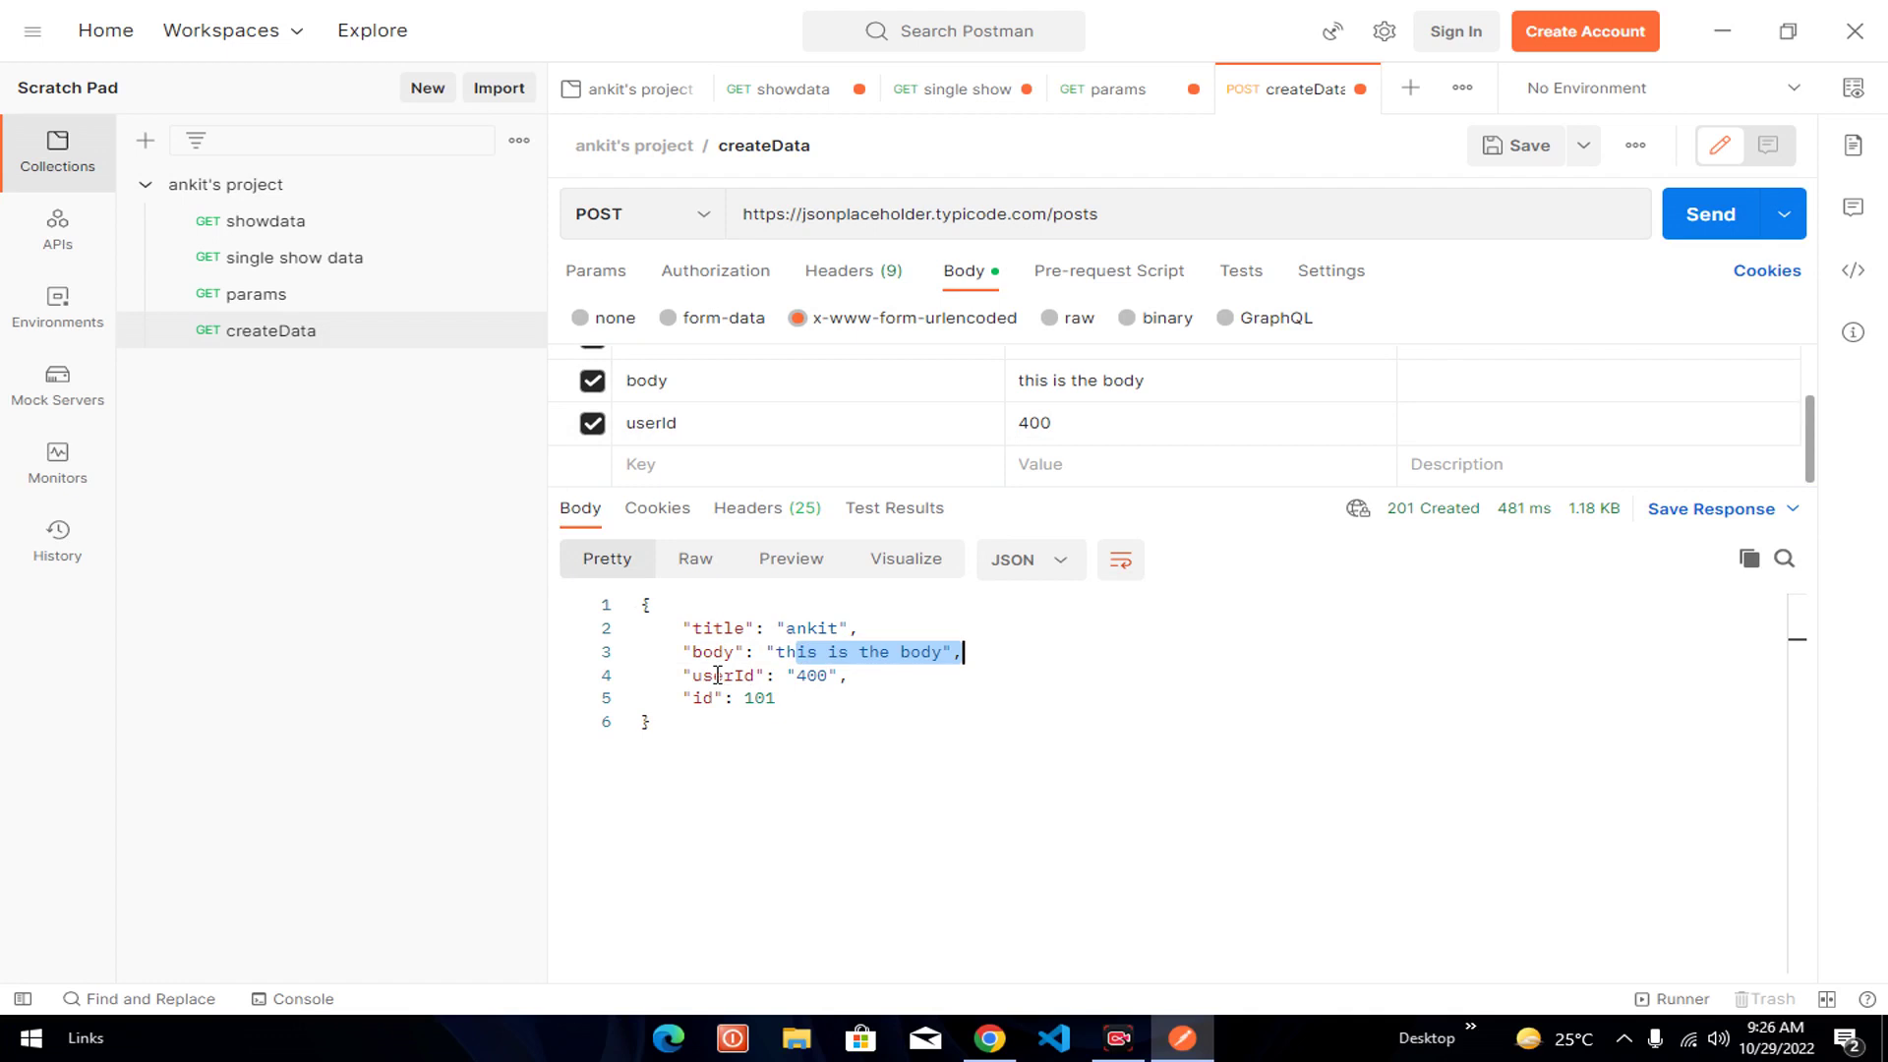
drag(712, 675, 829, 675)
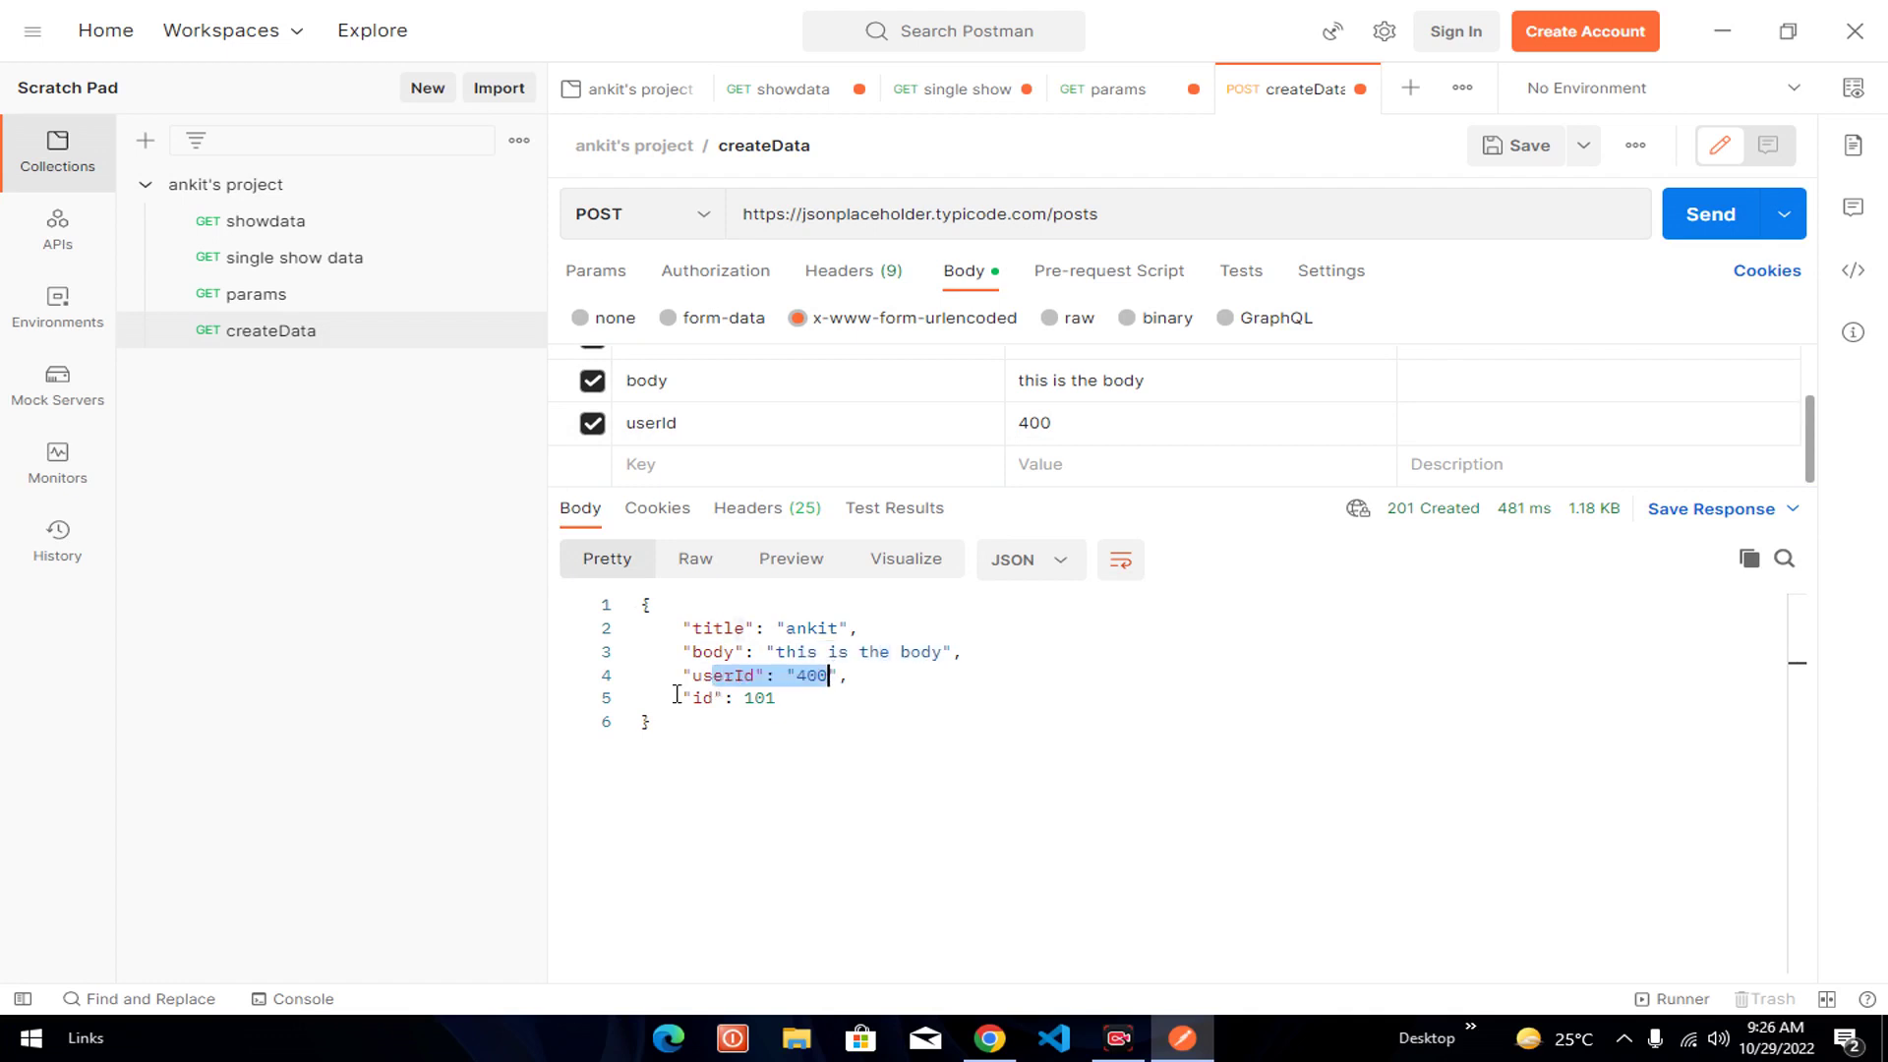
drag(672, 697, 776, 697)
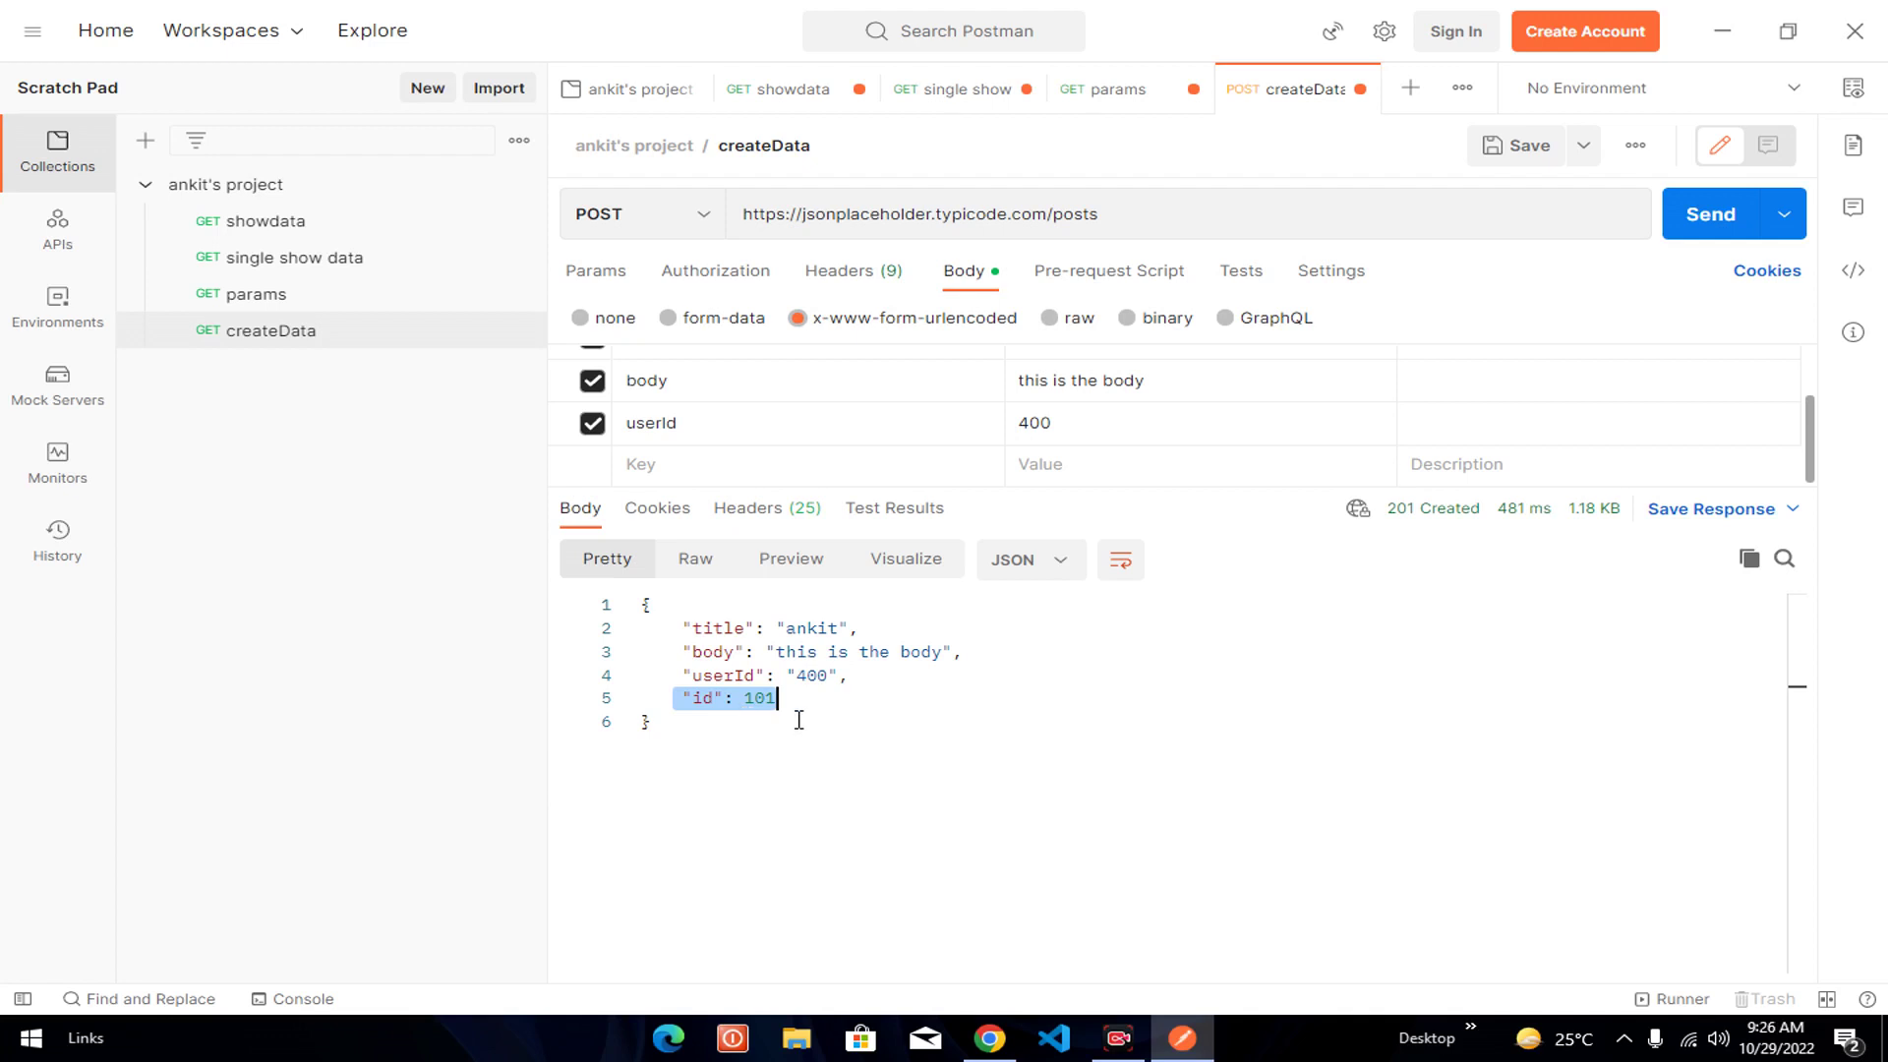
click(645, 721)
drag(645, 604, 831, 680)
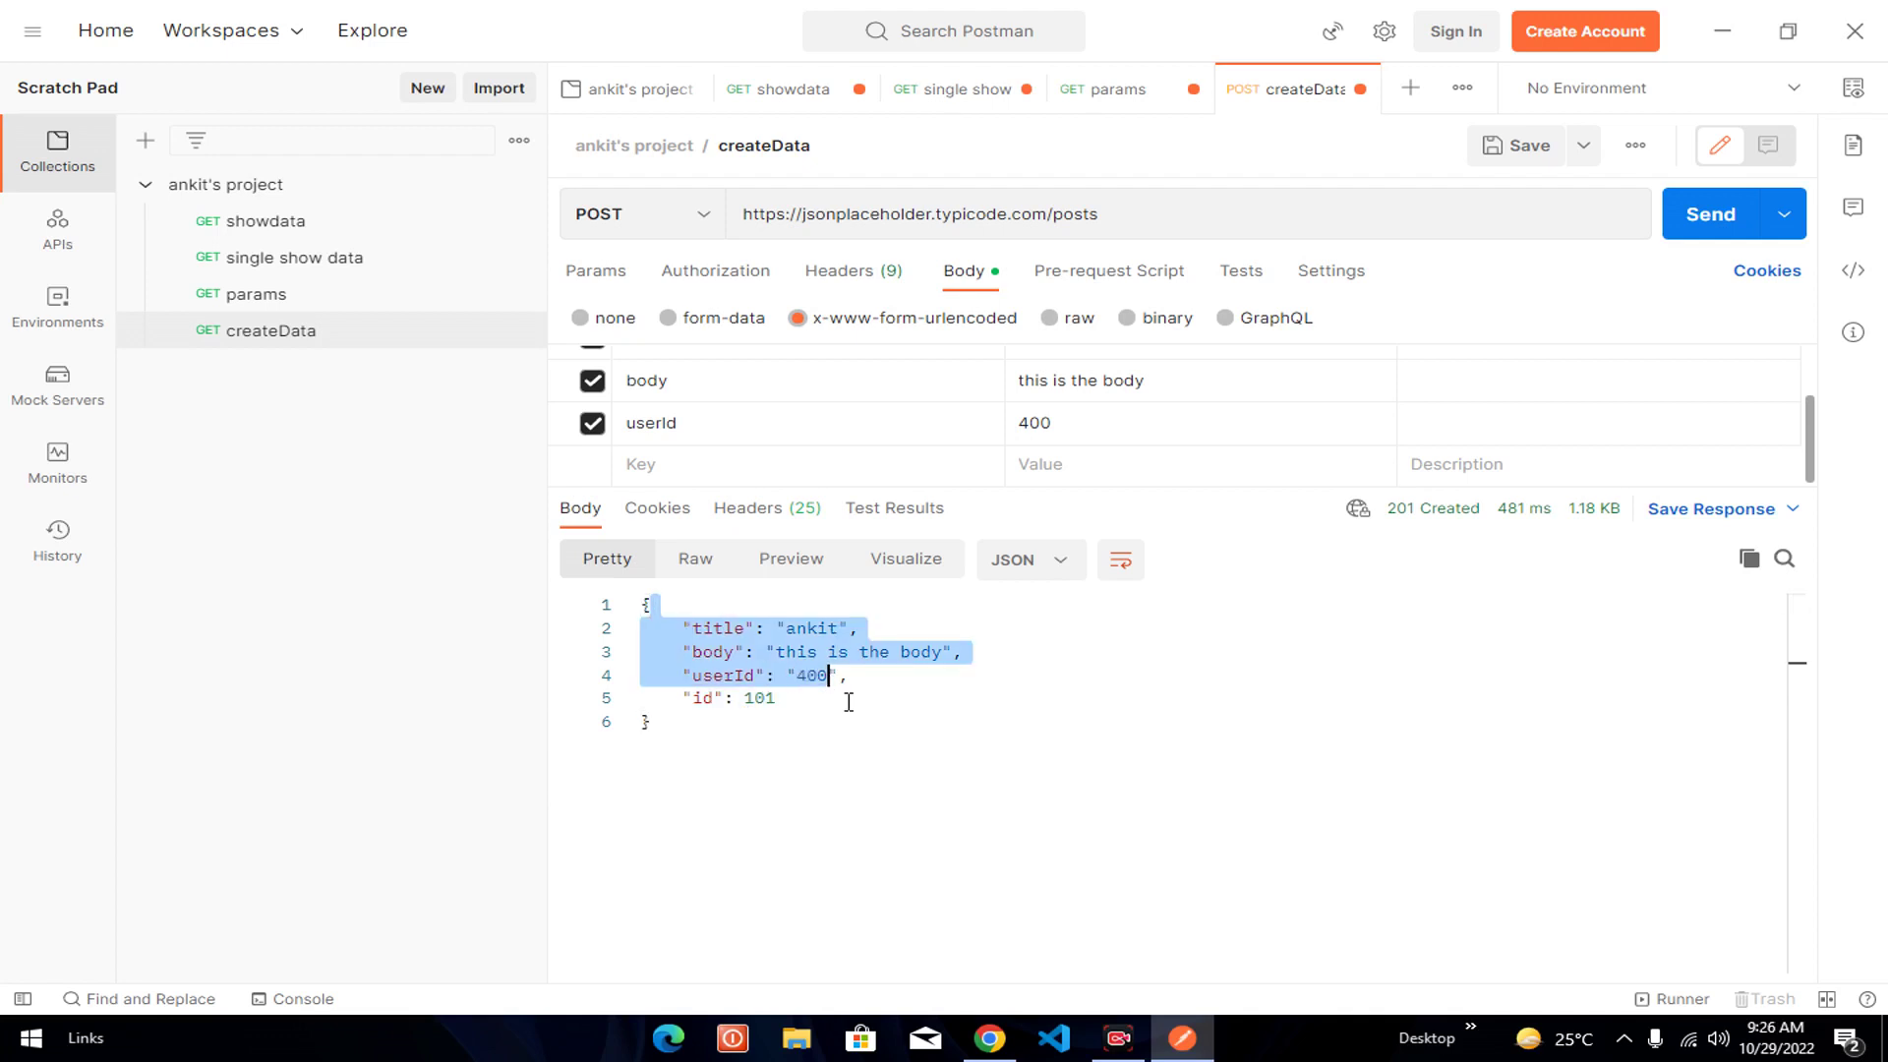
click(850, 701)
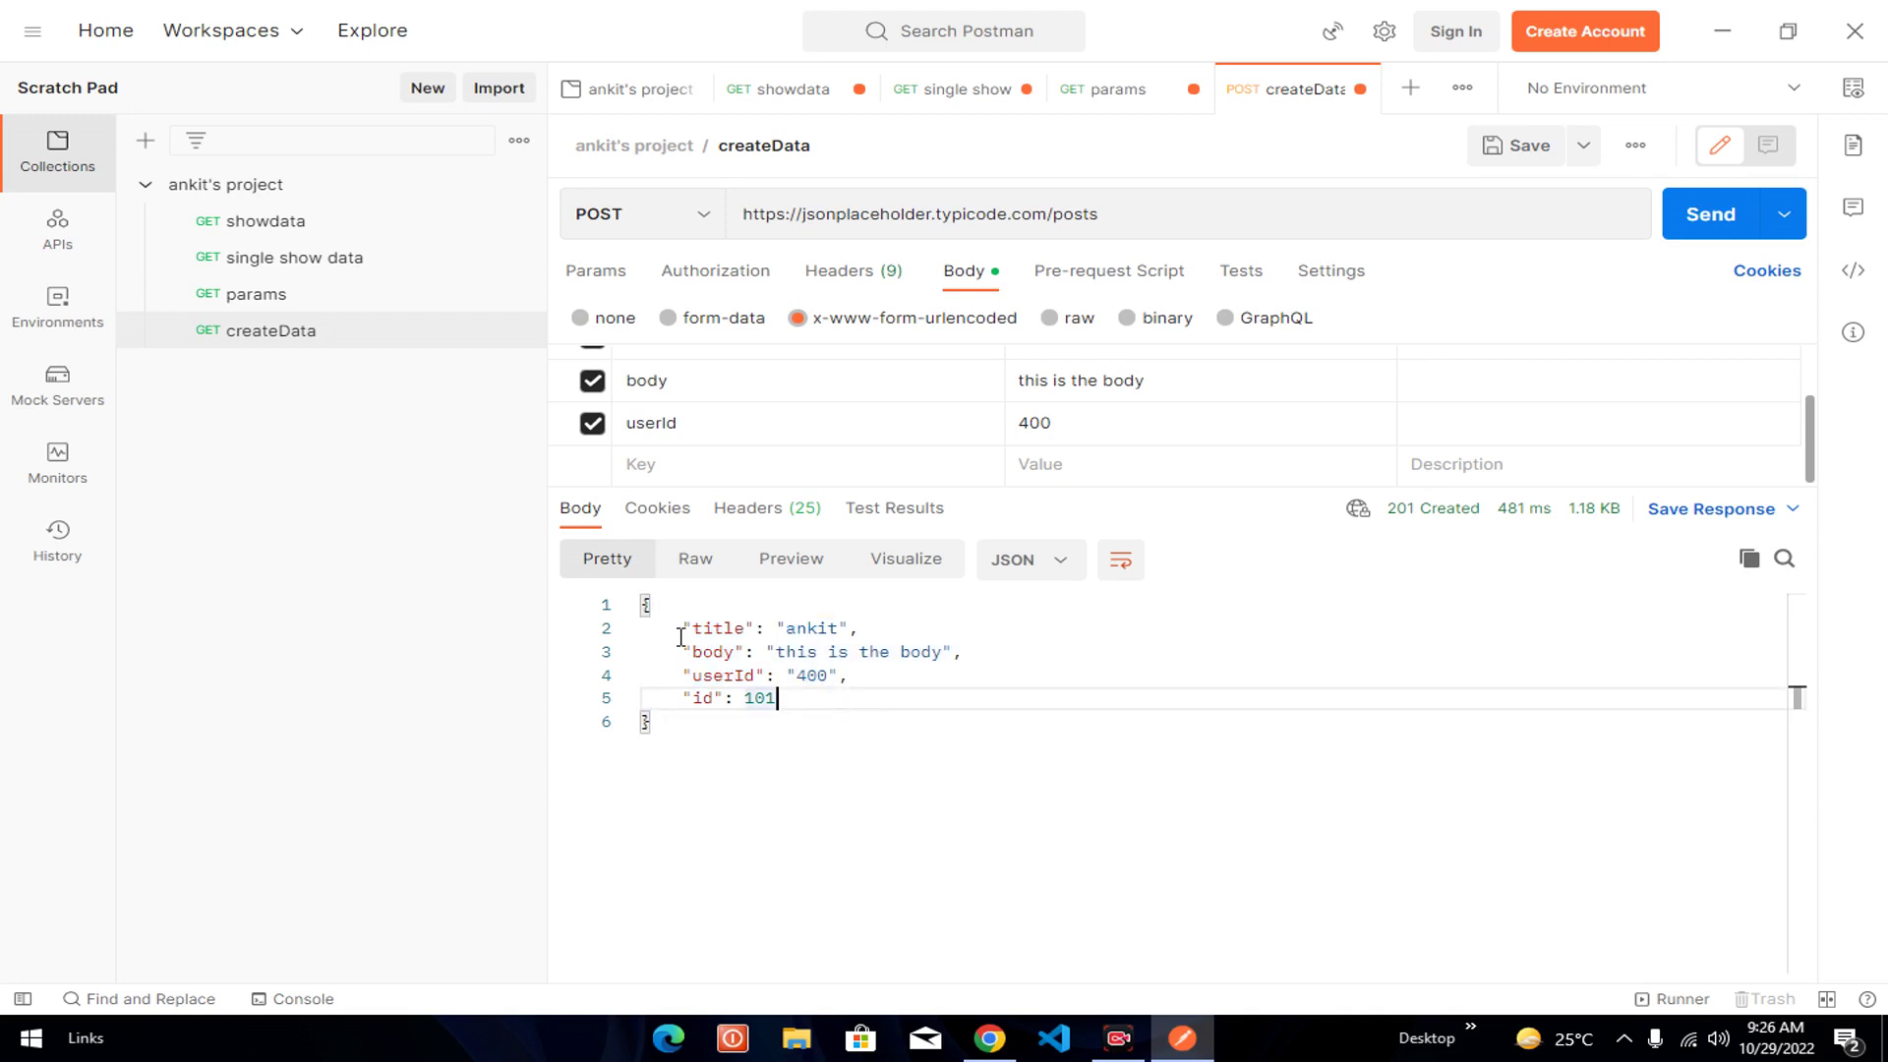
drag(685, 615, 864, 674)
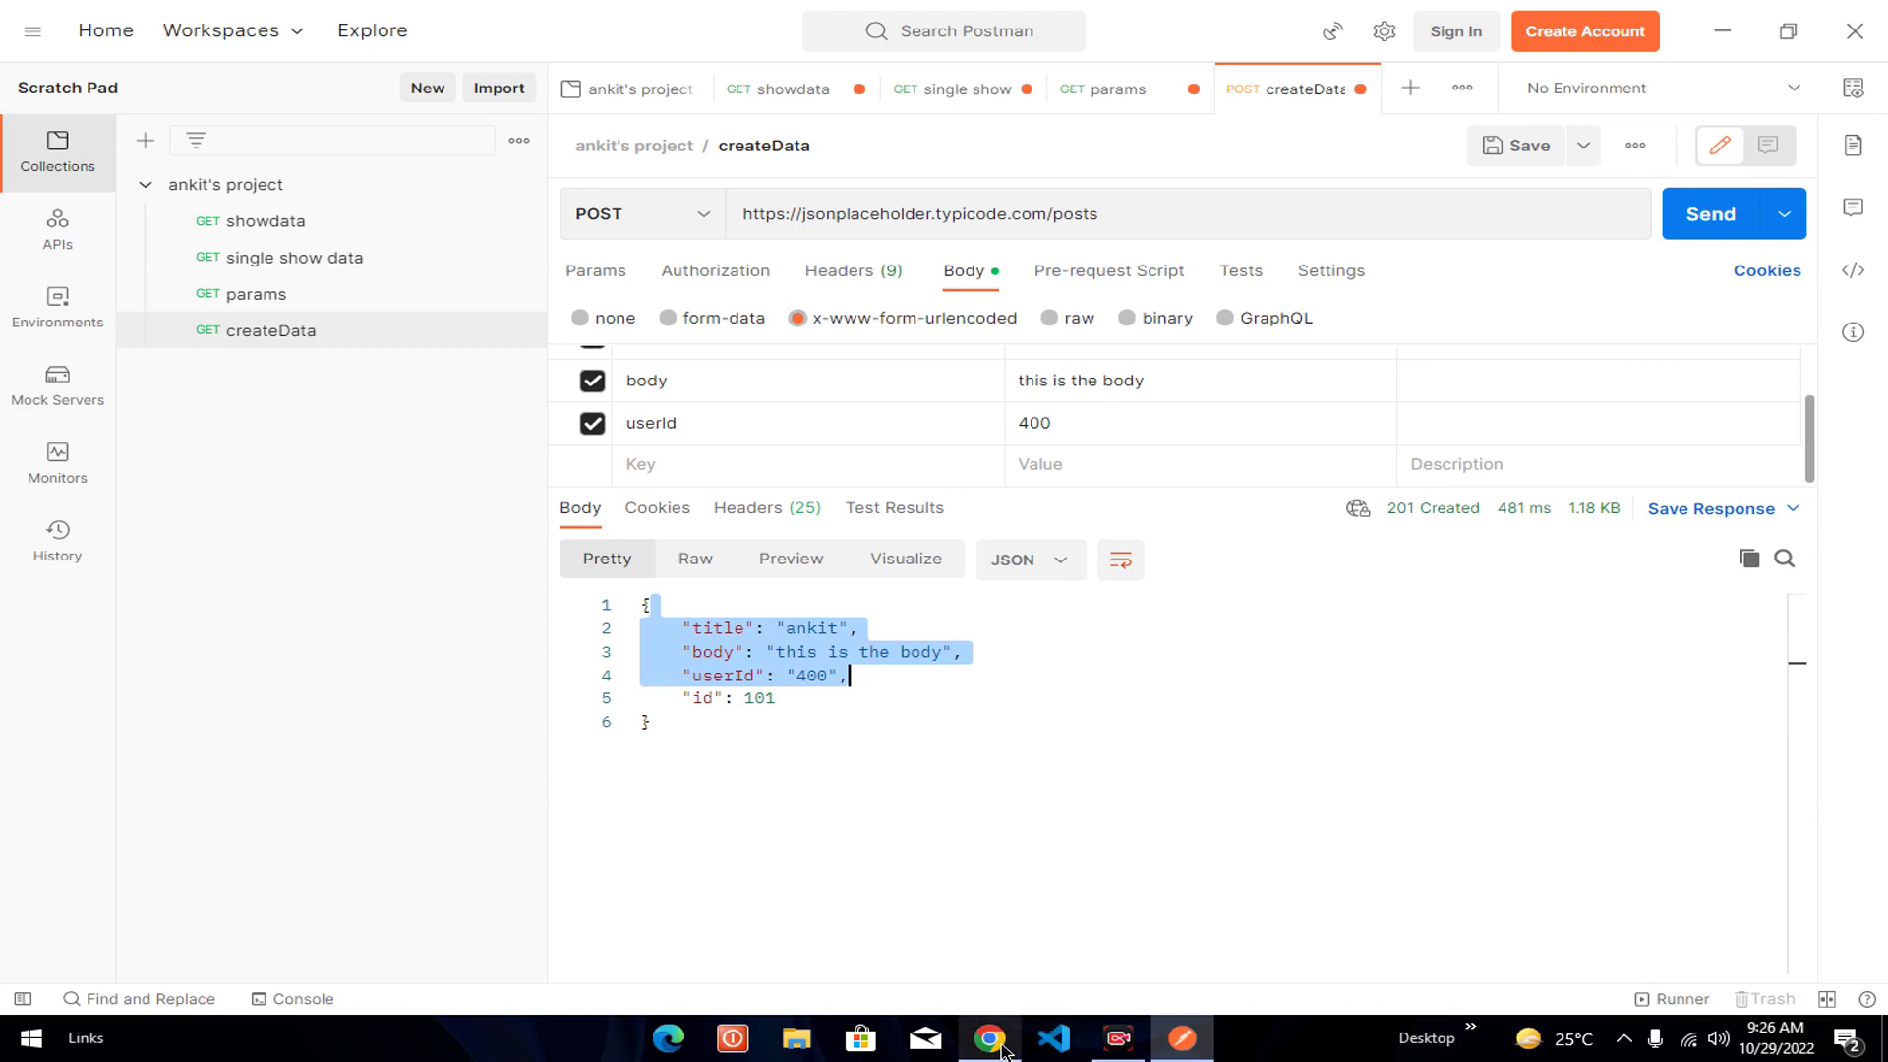
mouse_move(989, 1037)
click(981, 962)
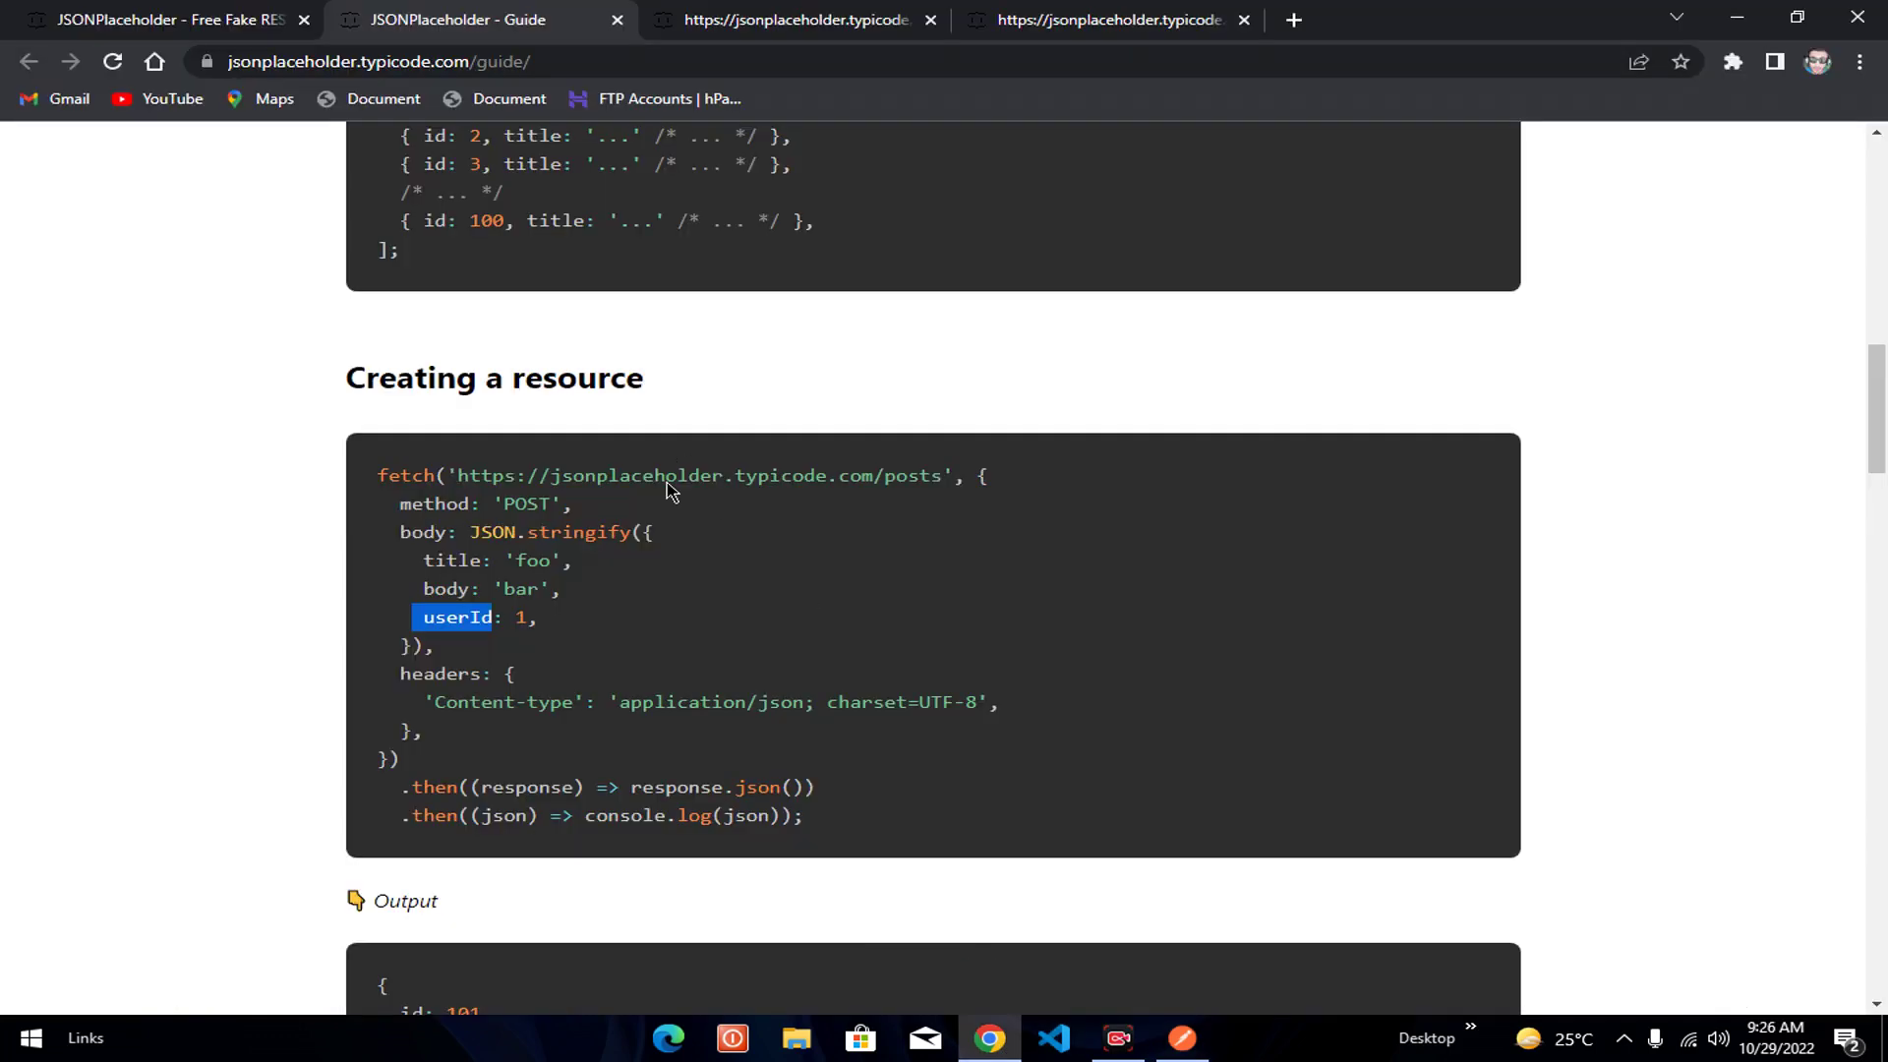
scroll(621, 488, down, 5)
scroll(621, 489, down, 2)
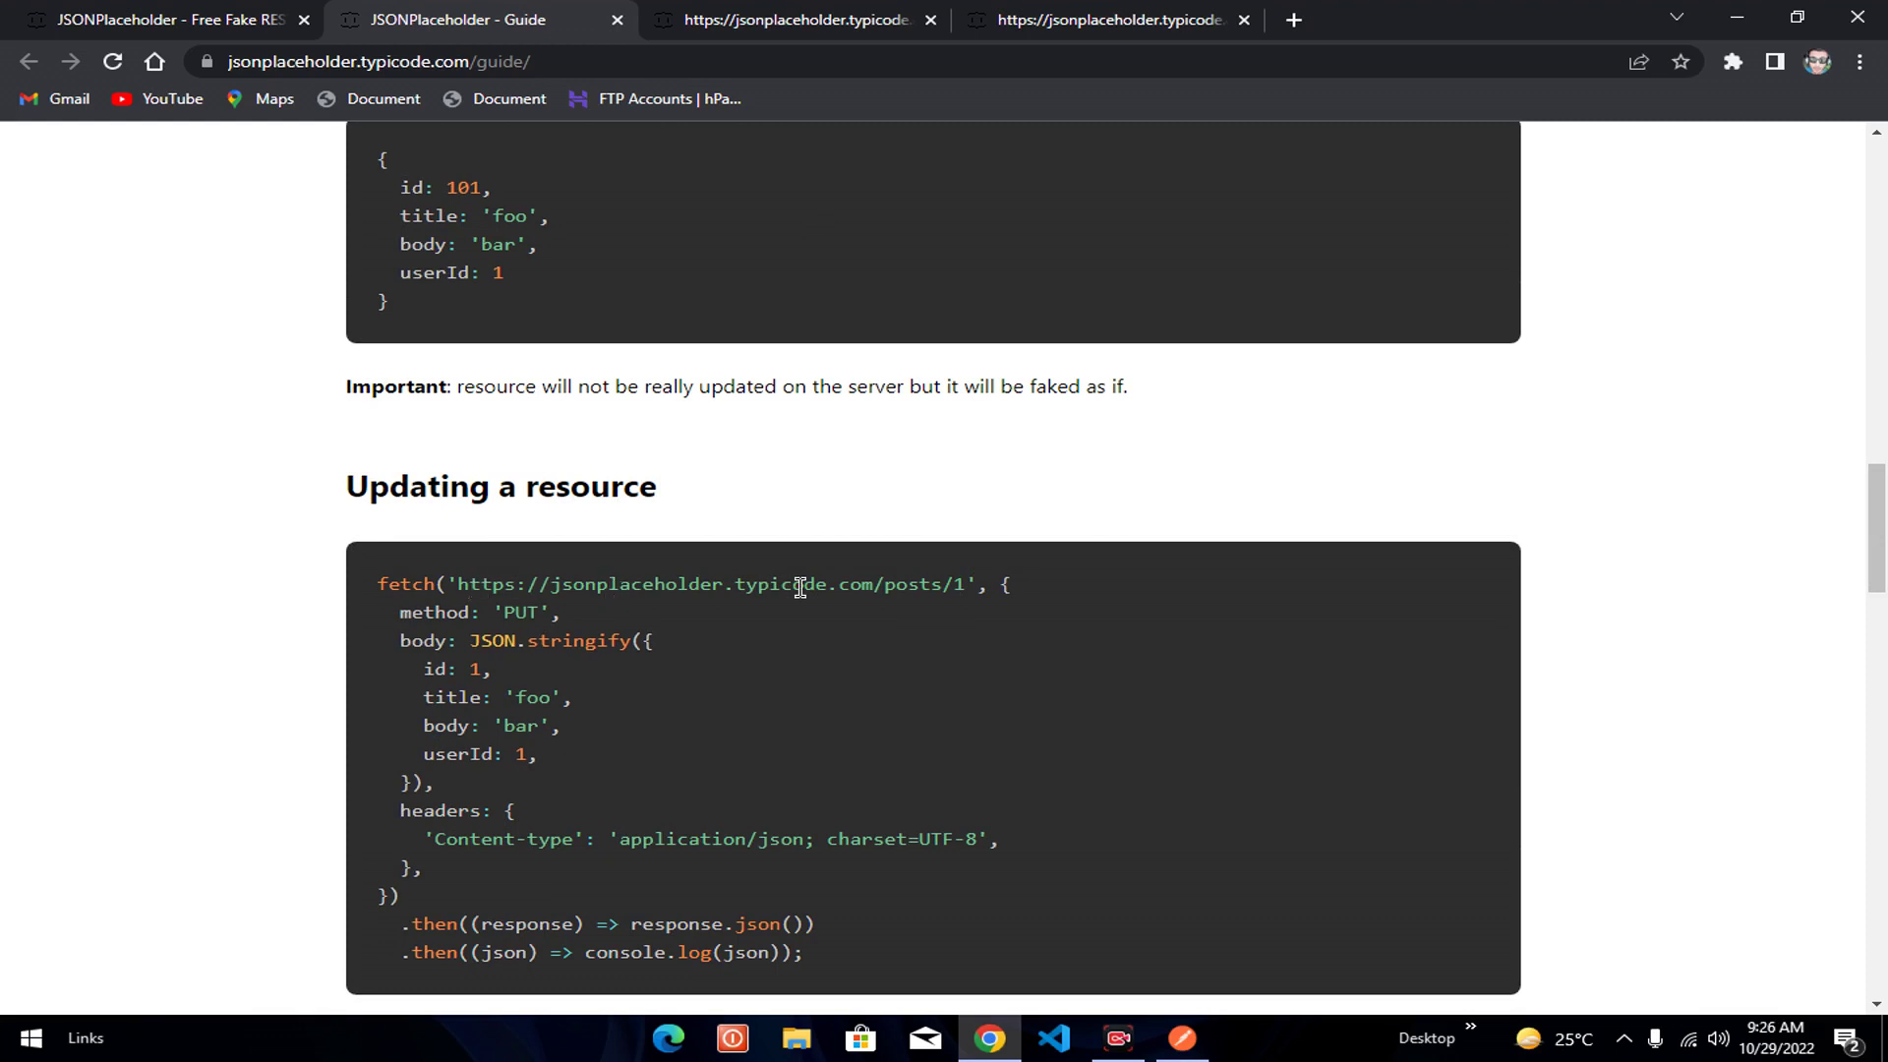
mouse_move(967, 583)
mouse_down()
mouse_move(906, 584)
mouse_move(944, 584)
mouse_up()
drag(458, 584, 966, 584)
key(ctrl+c)
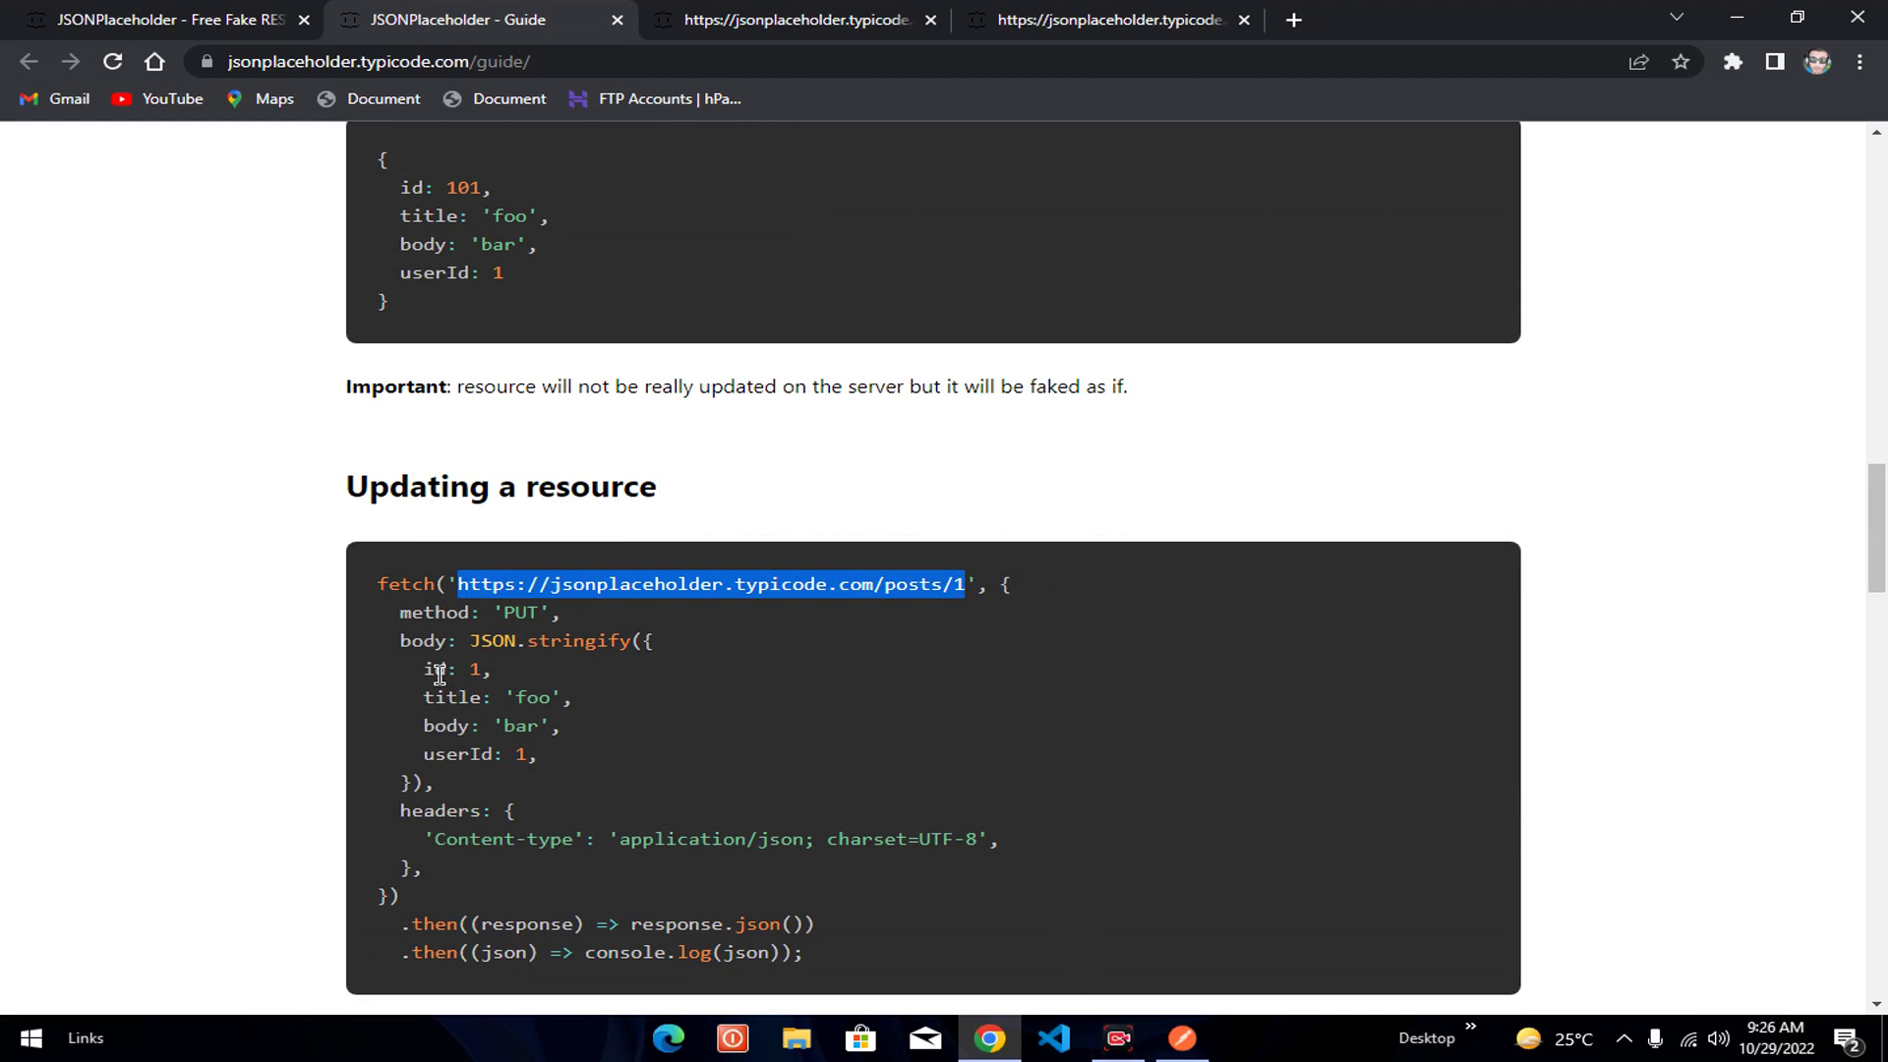
drag(425, 669, 514, 757)
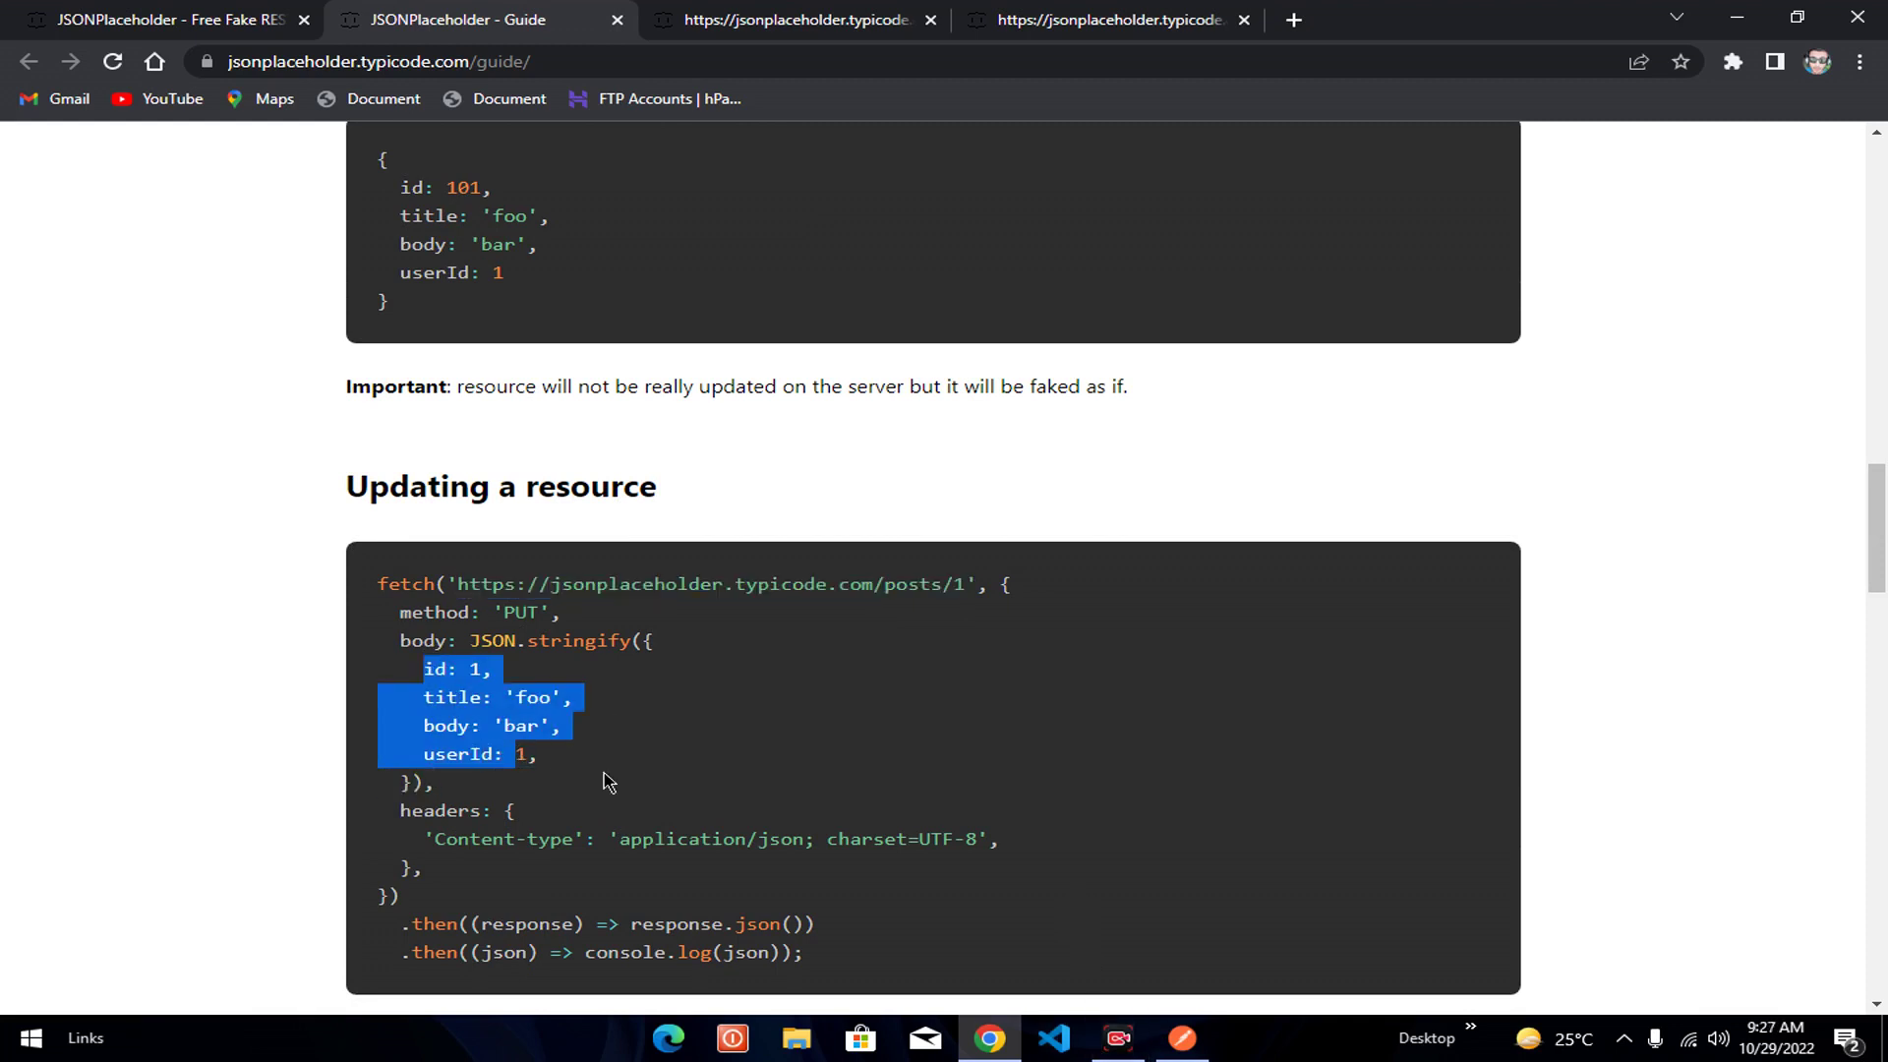
click(1627, 1047)
click(1514, 708)
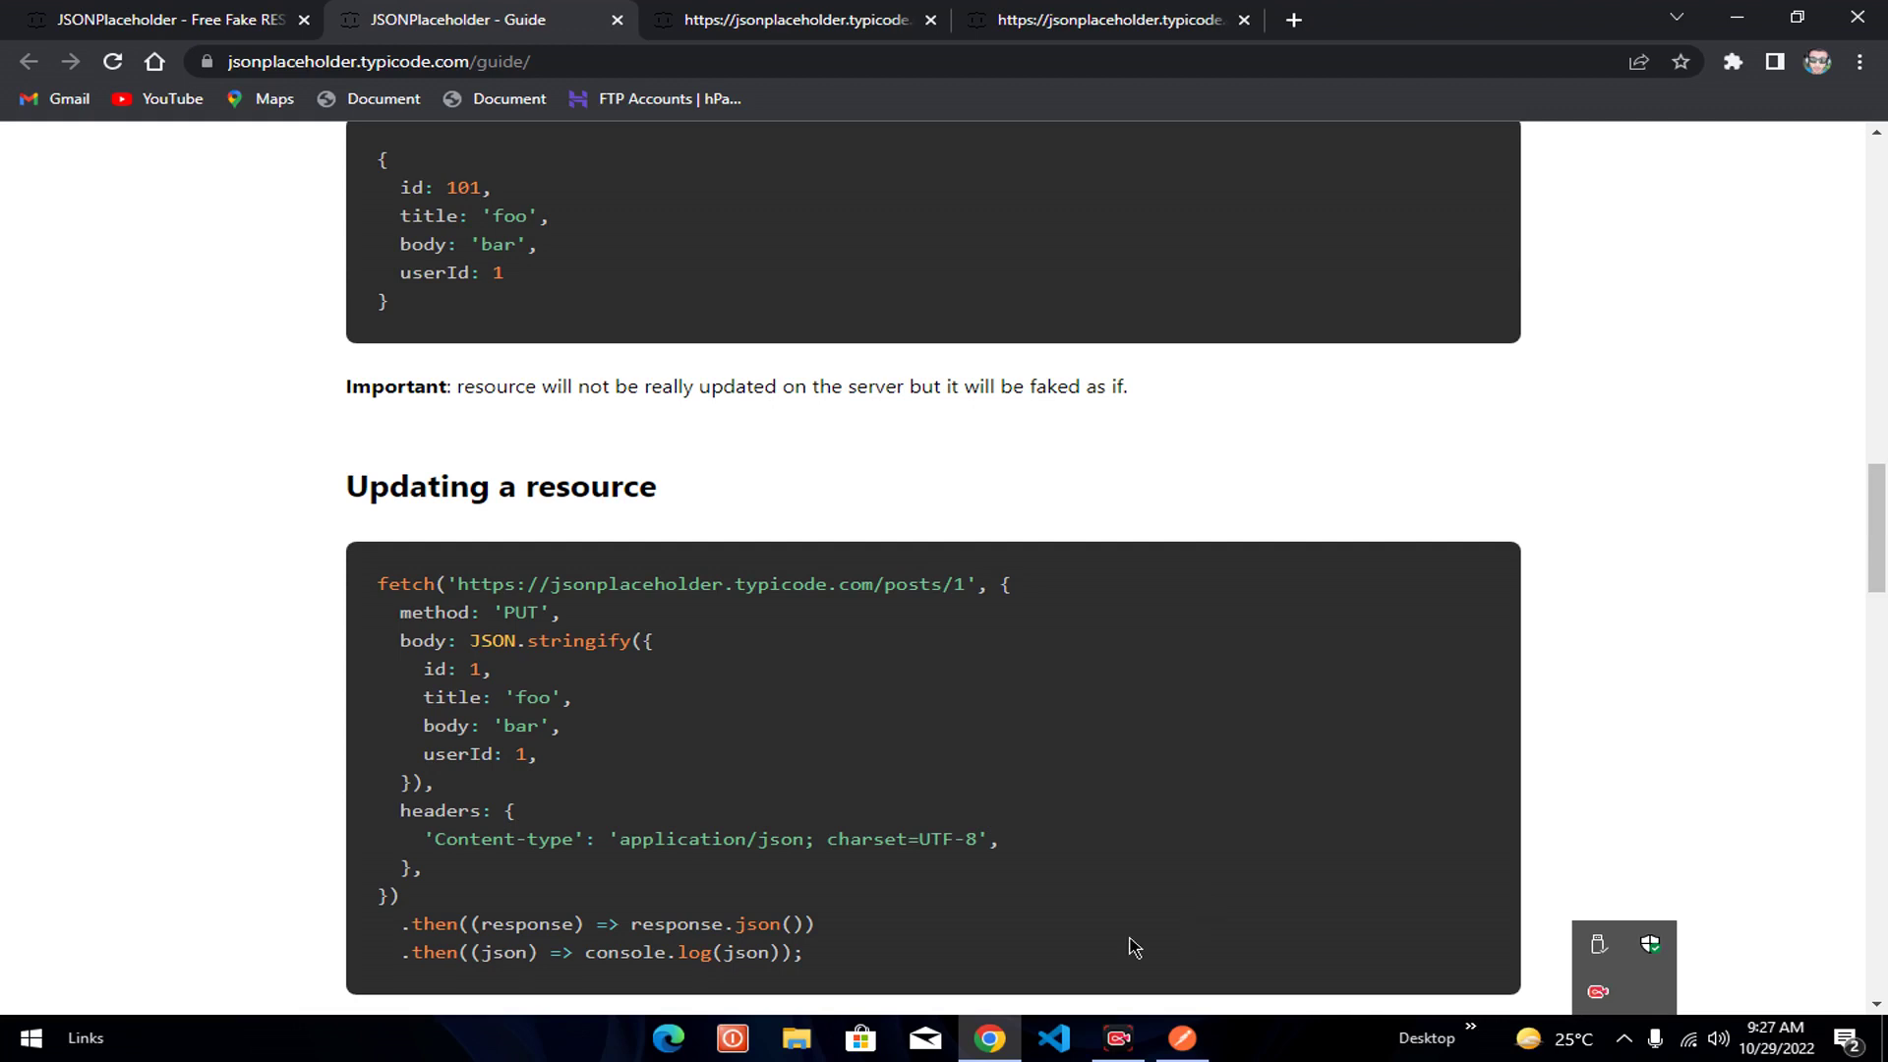
- Switch to Postman and add a request named updateData to the project collection
click(1181, 1038)
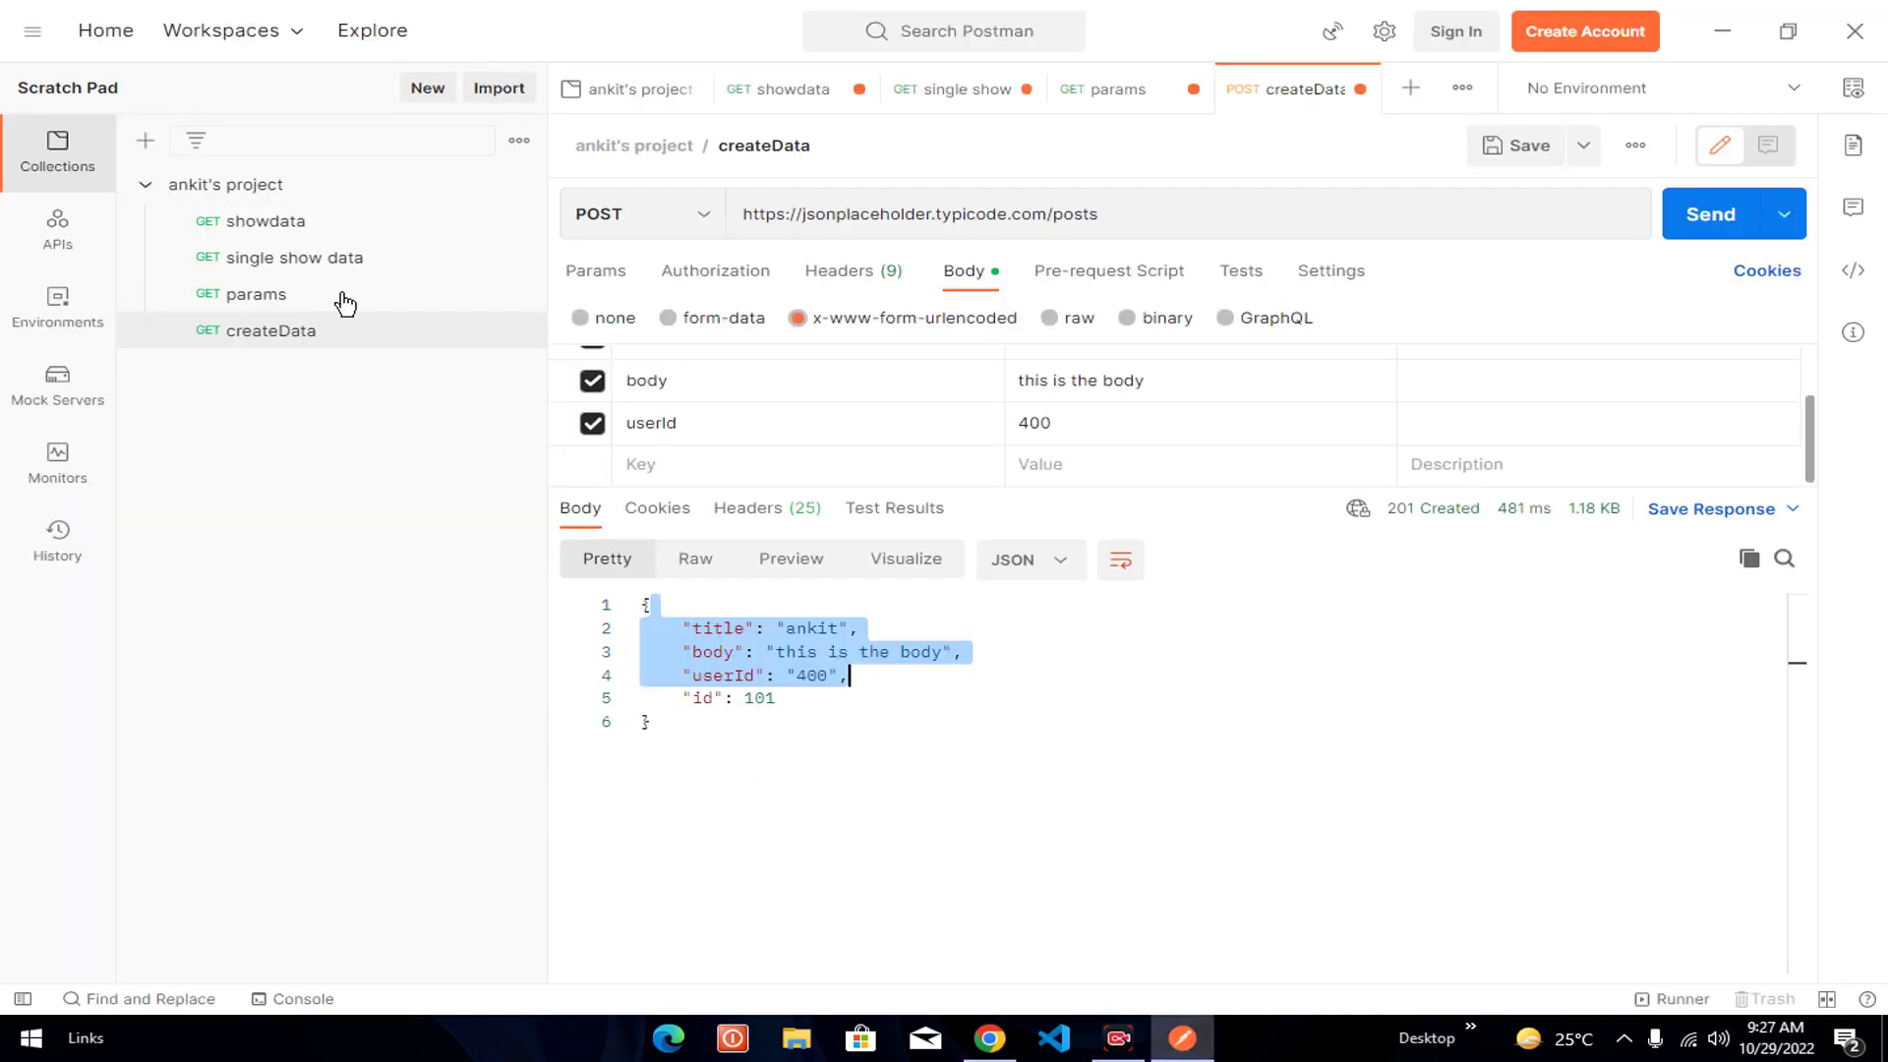
right_click(251, 192)
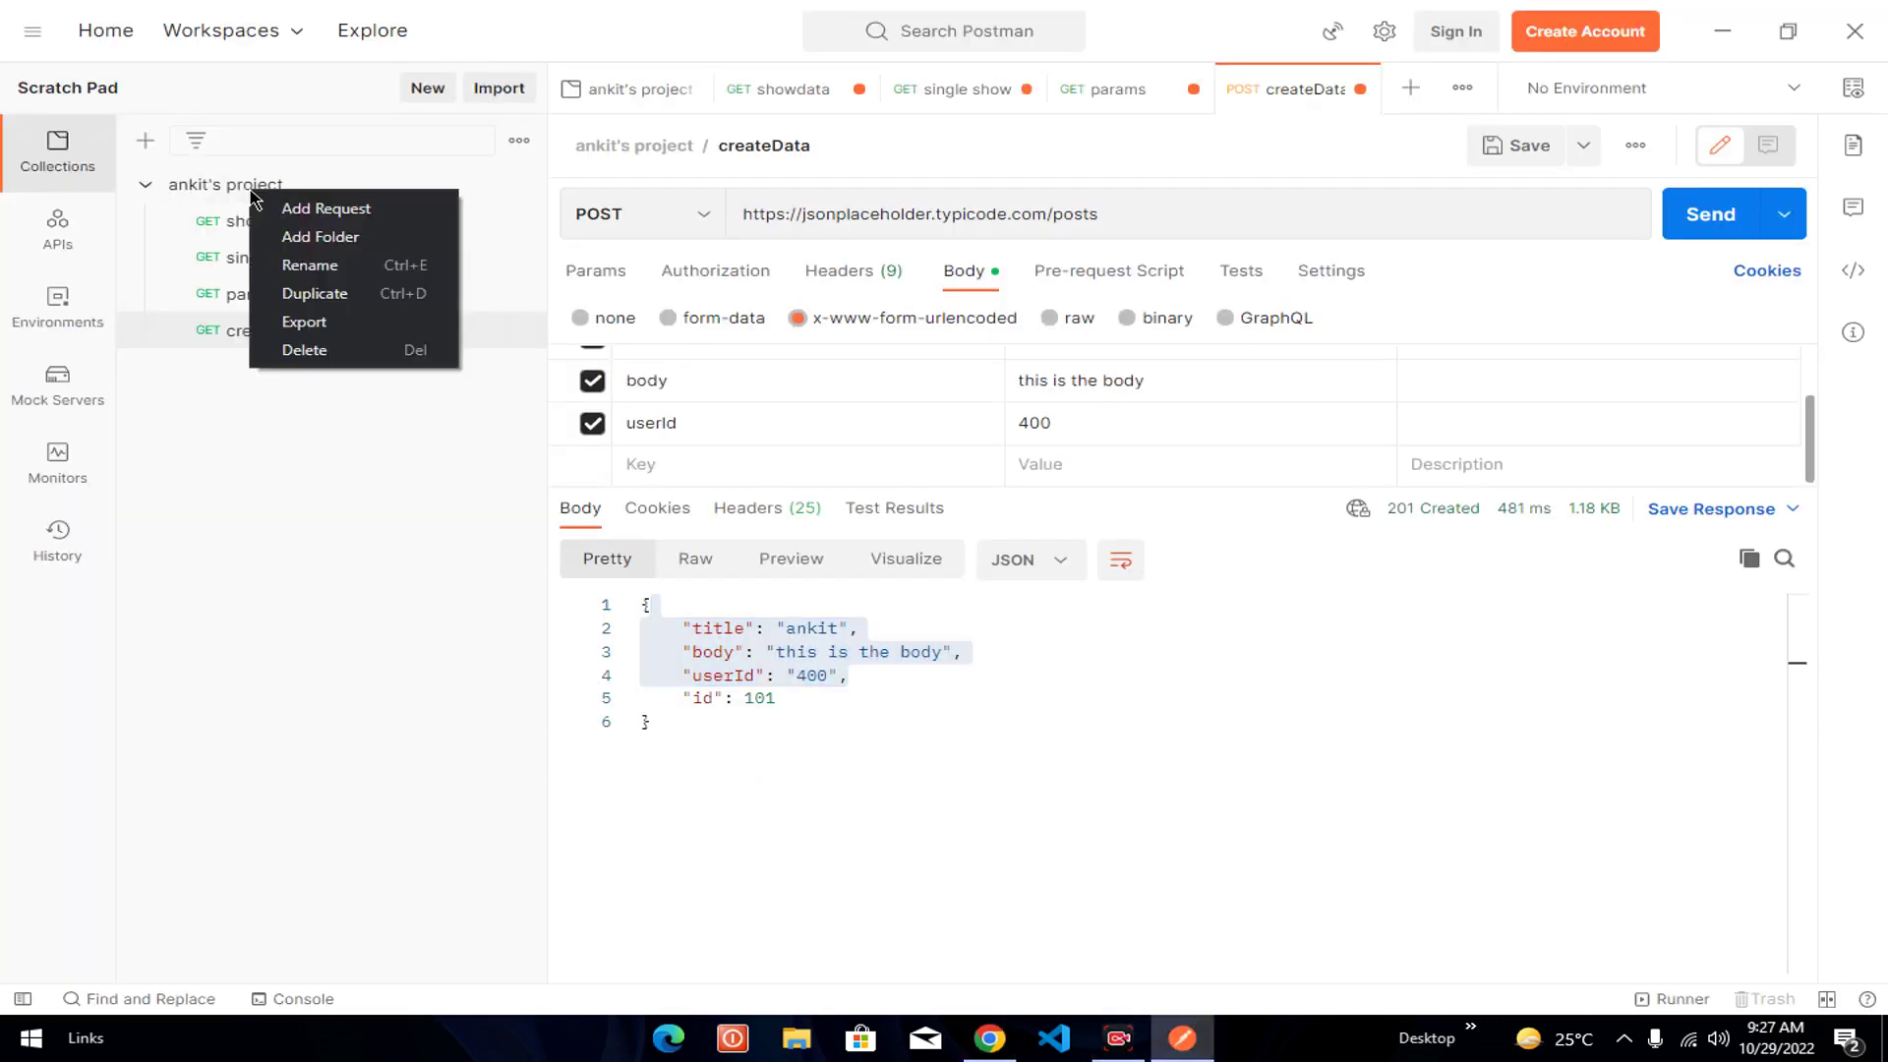
click(342, 210)
key(BackSpace)
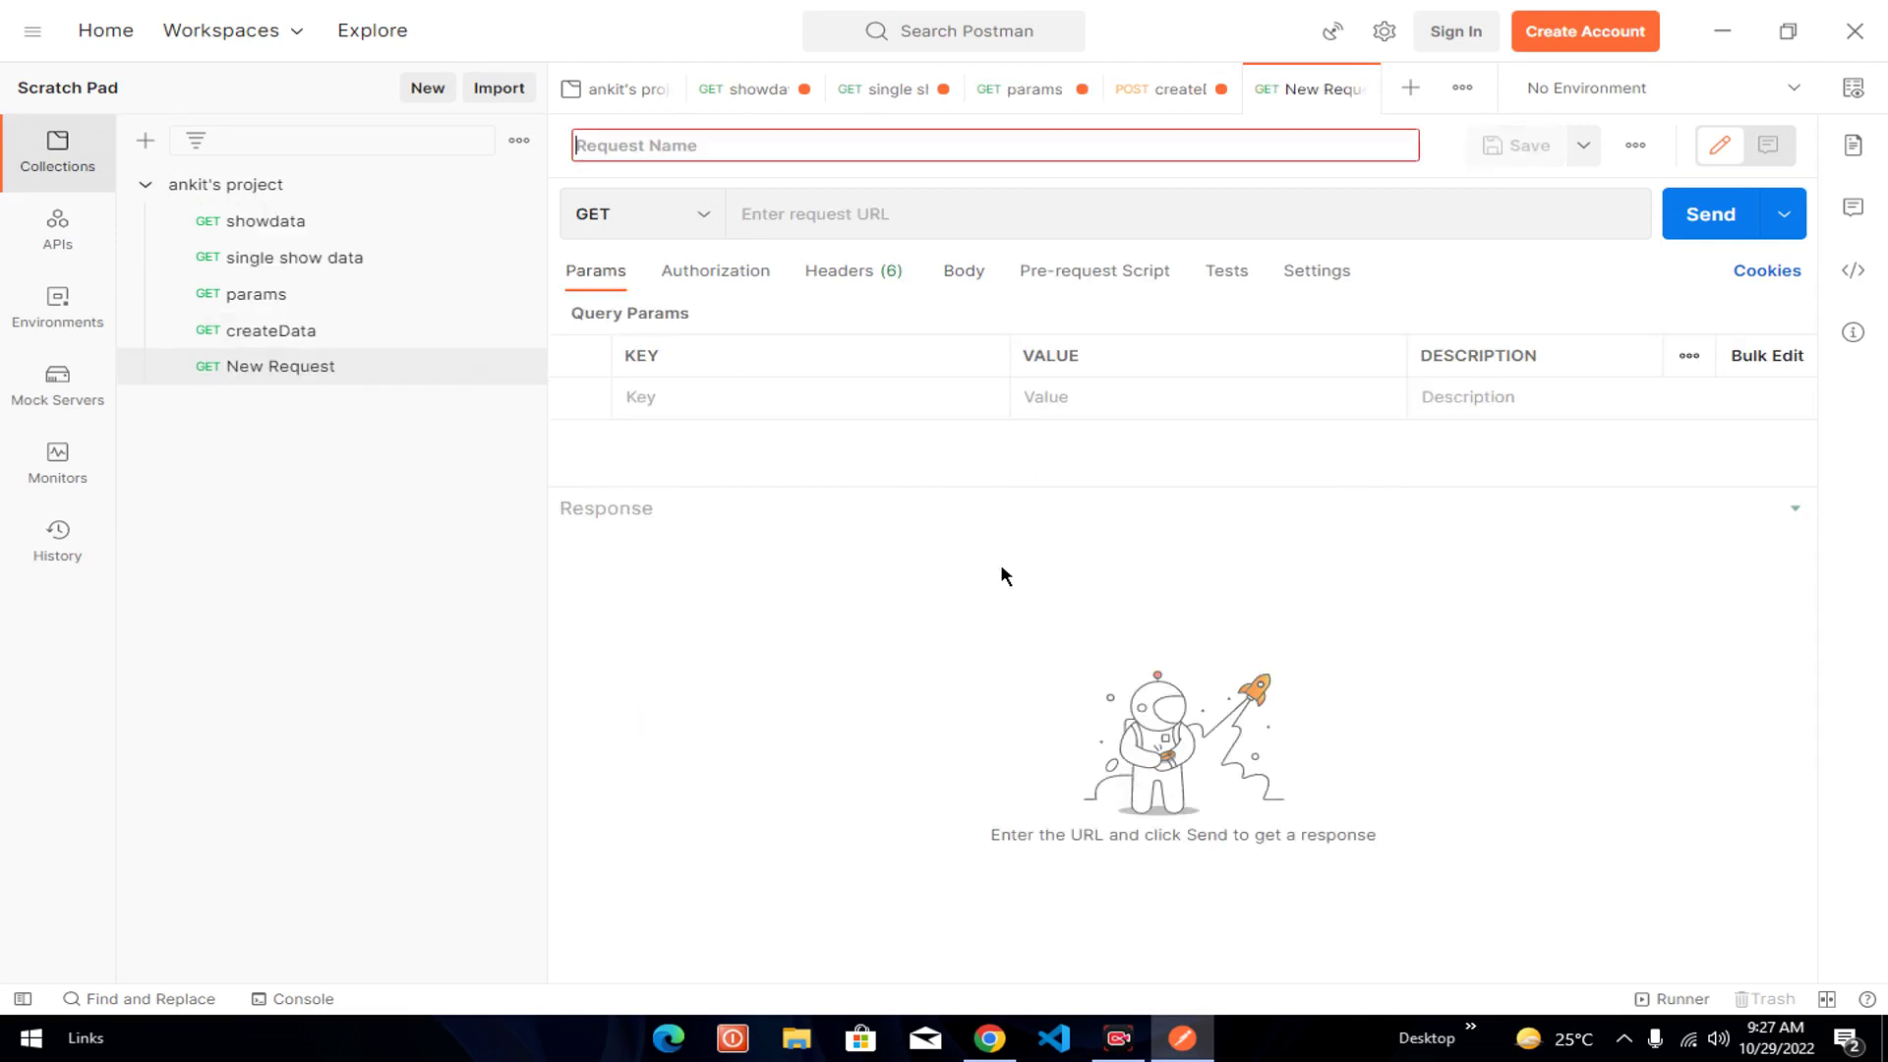
text(updateData)
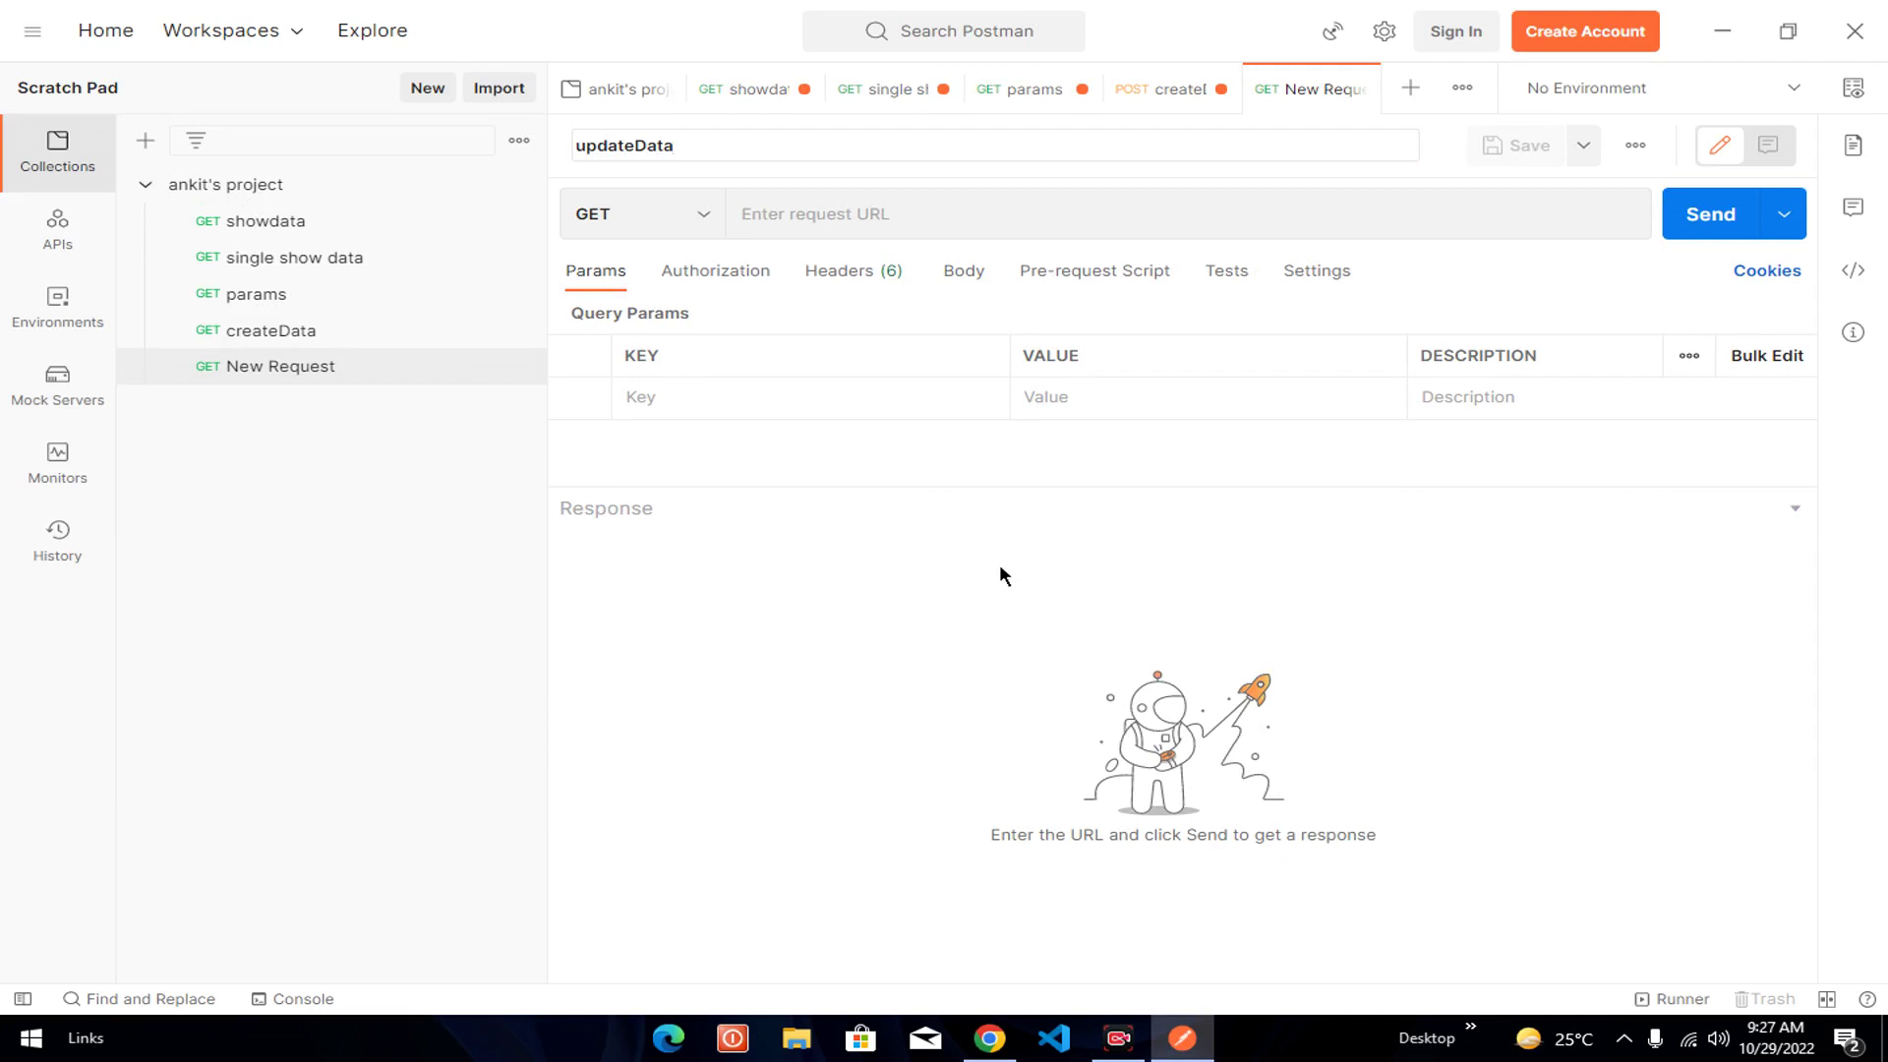
click(794, 221)
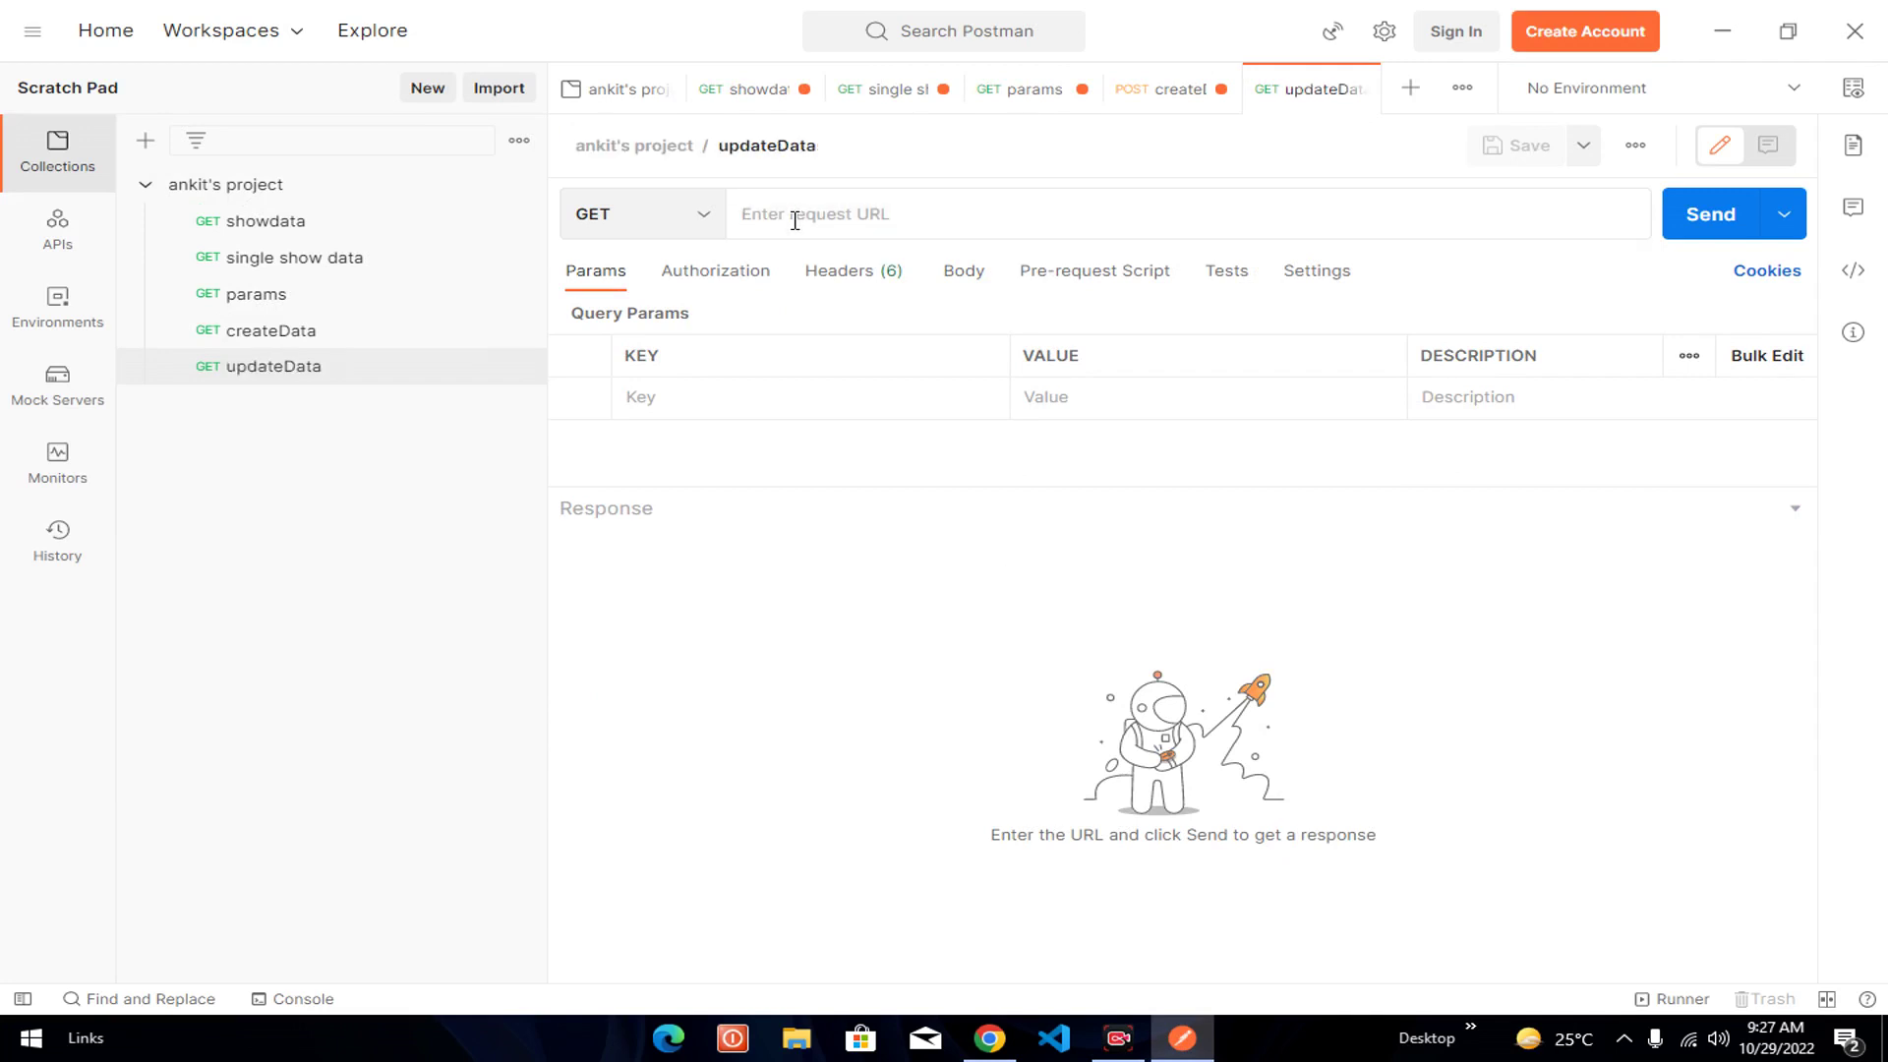
key(ctrl+v)
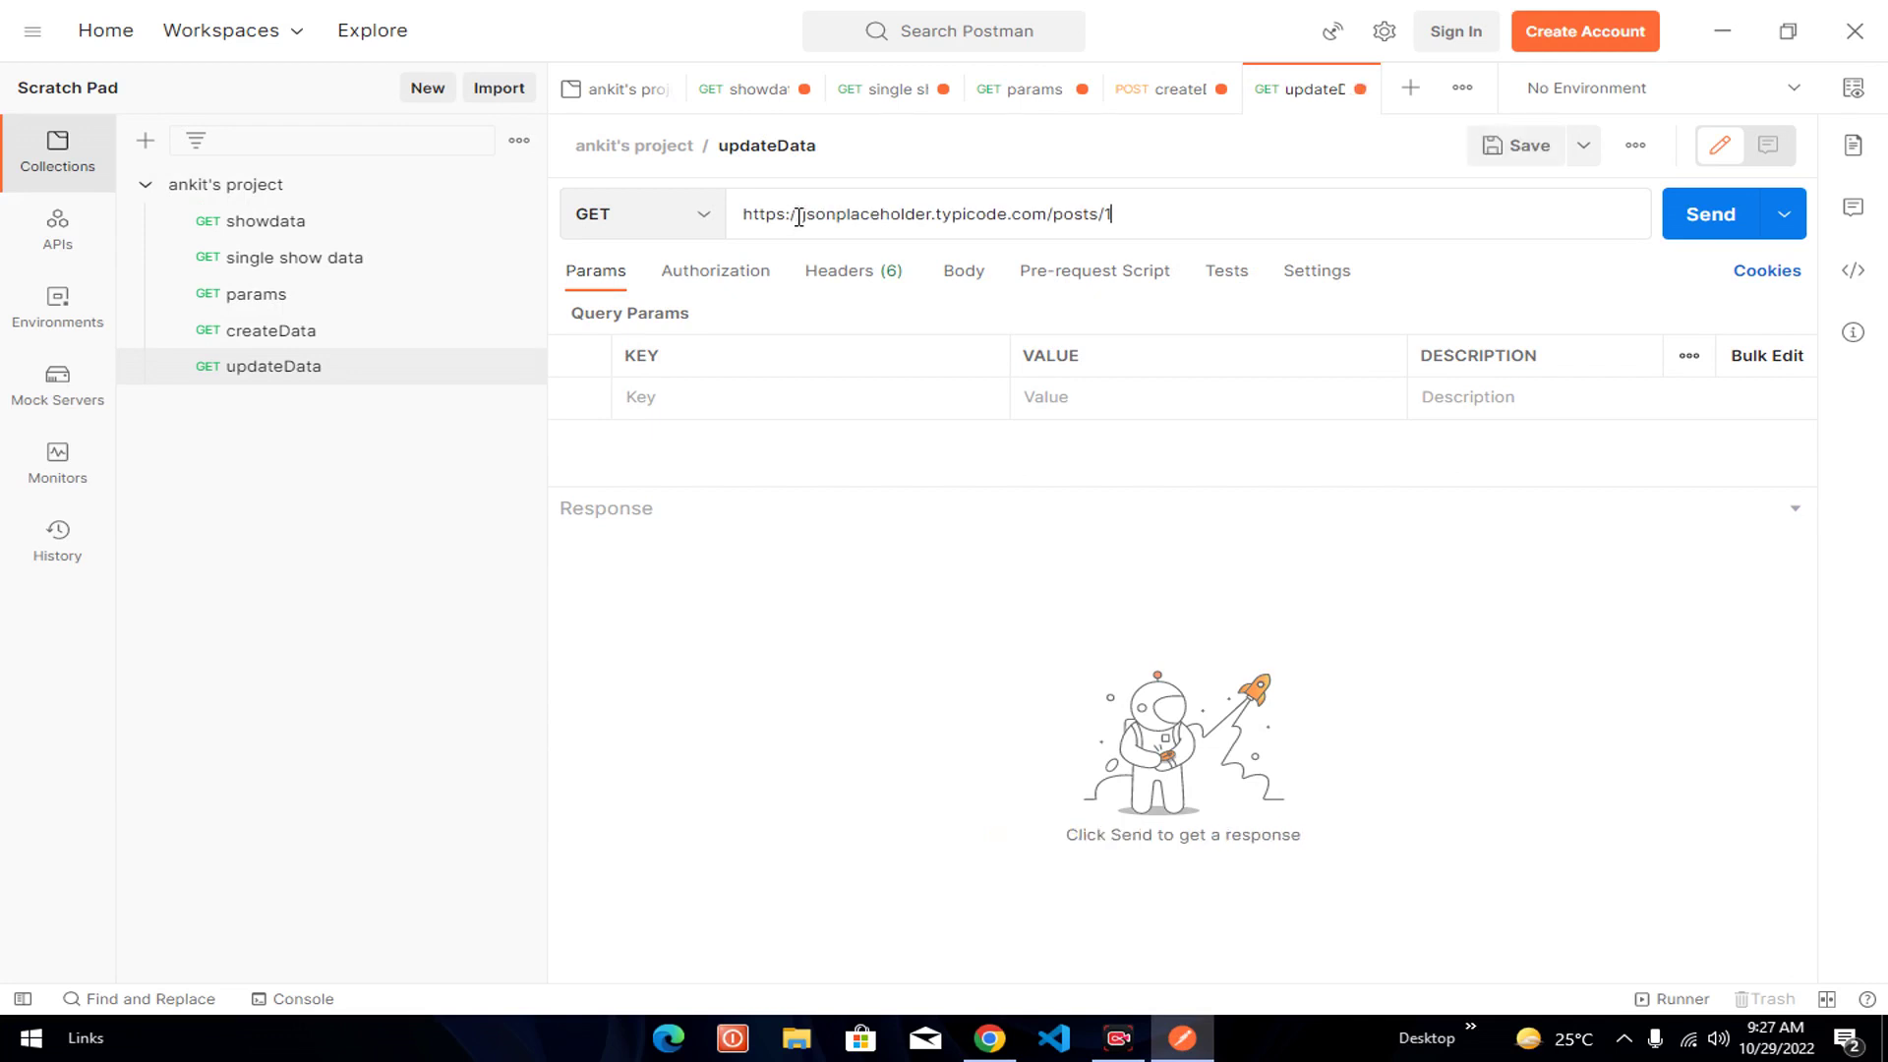
click(691, 230)
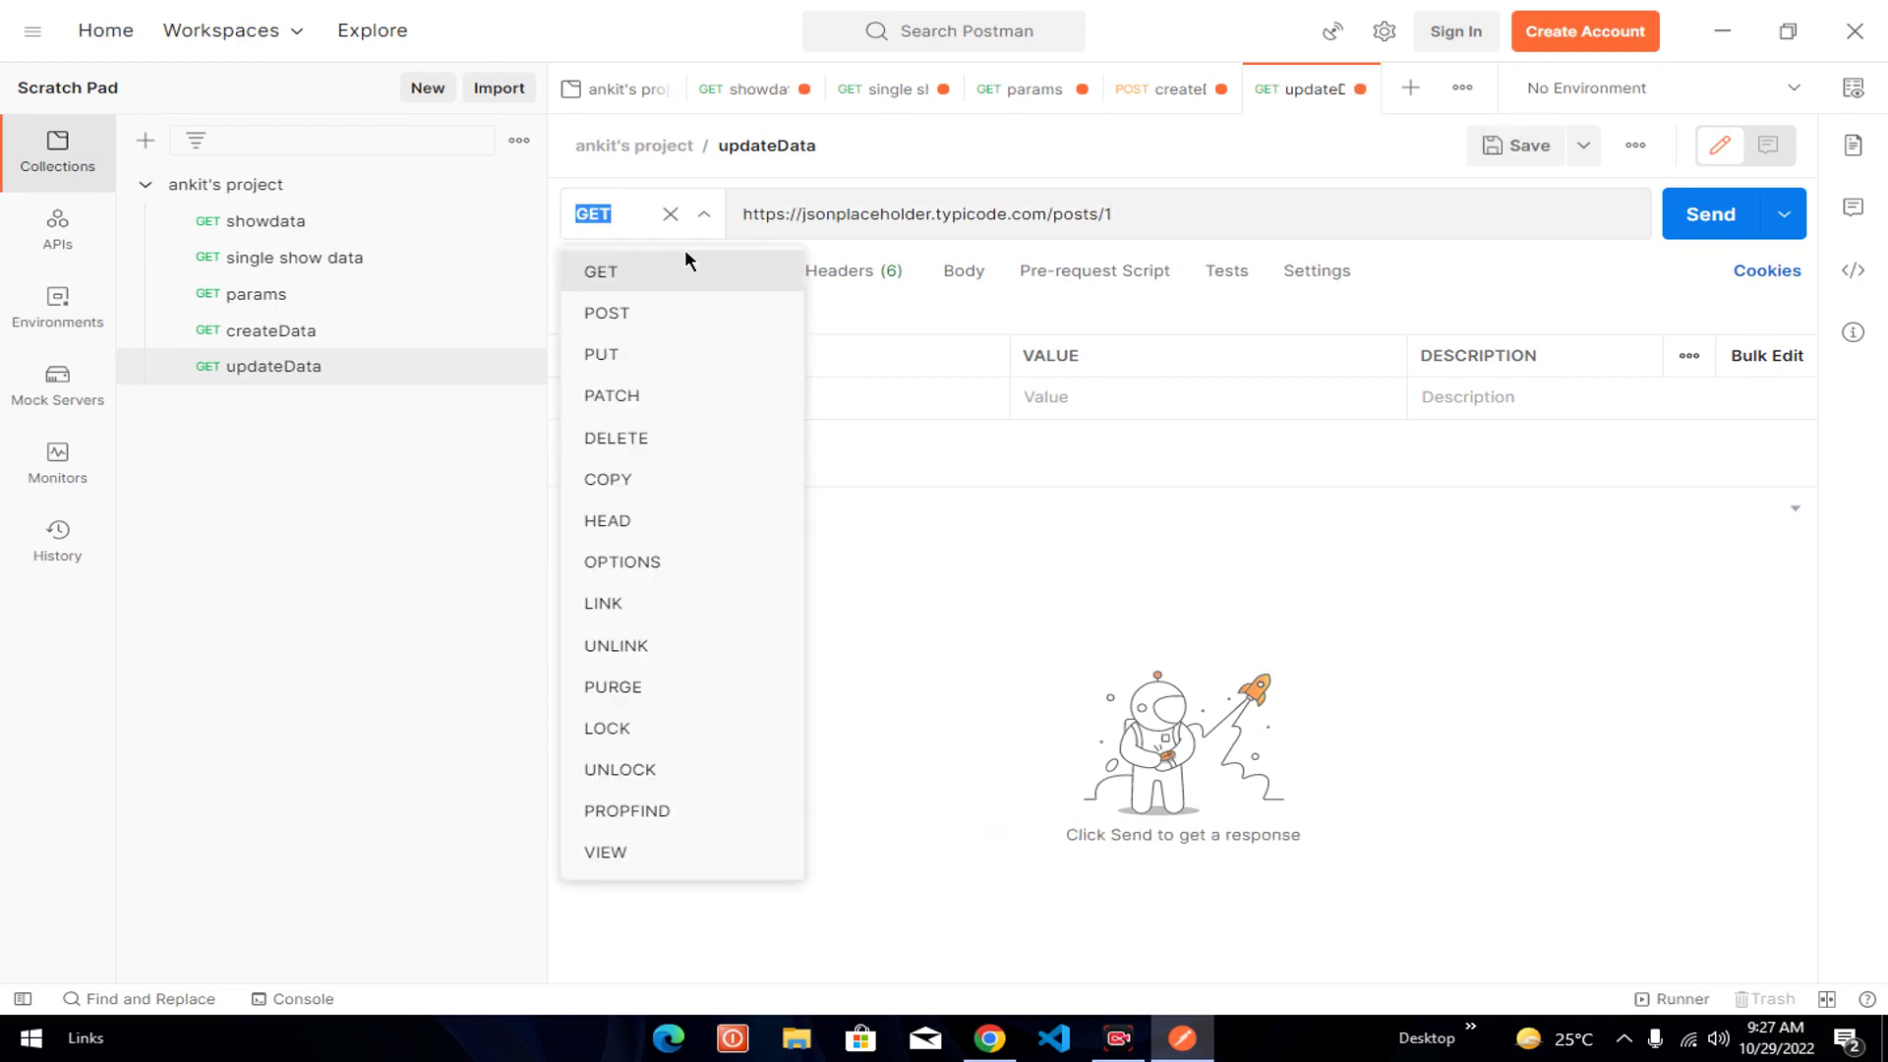
click(641, 367)
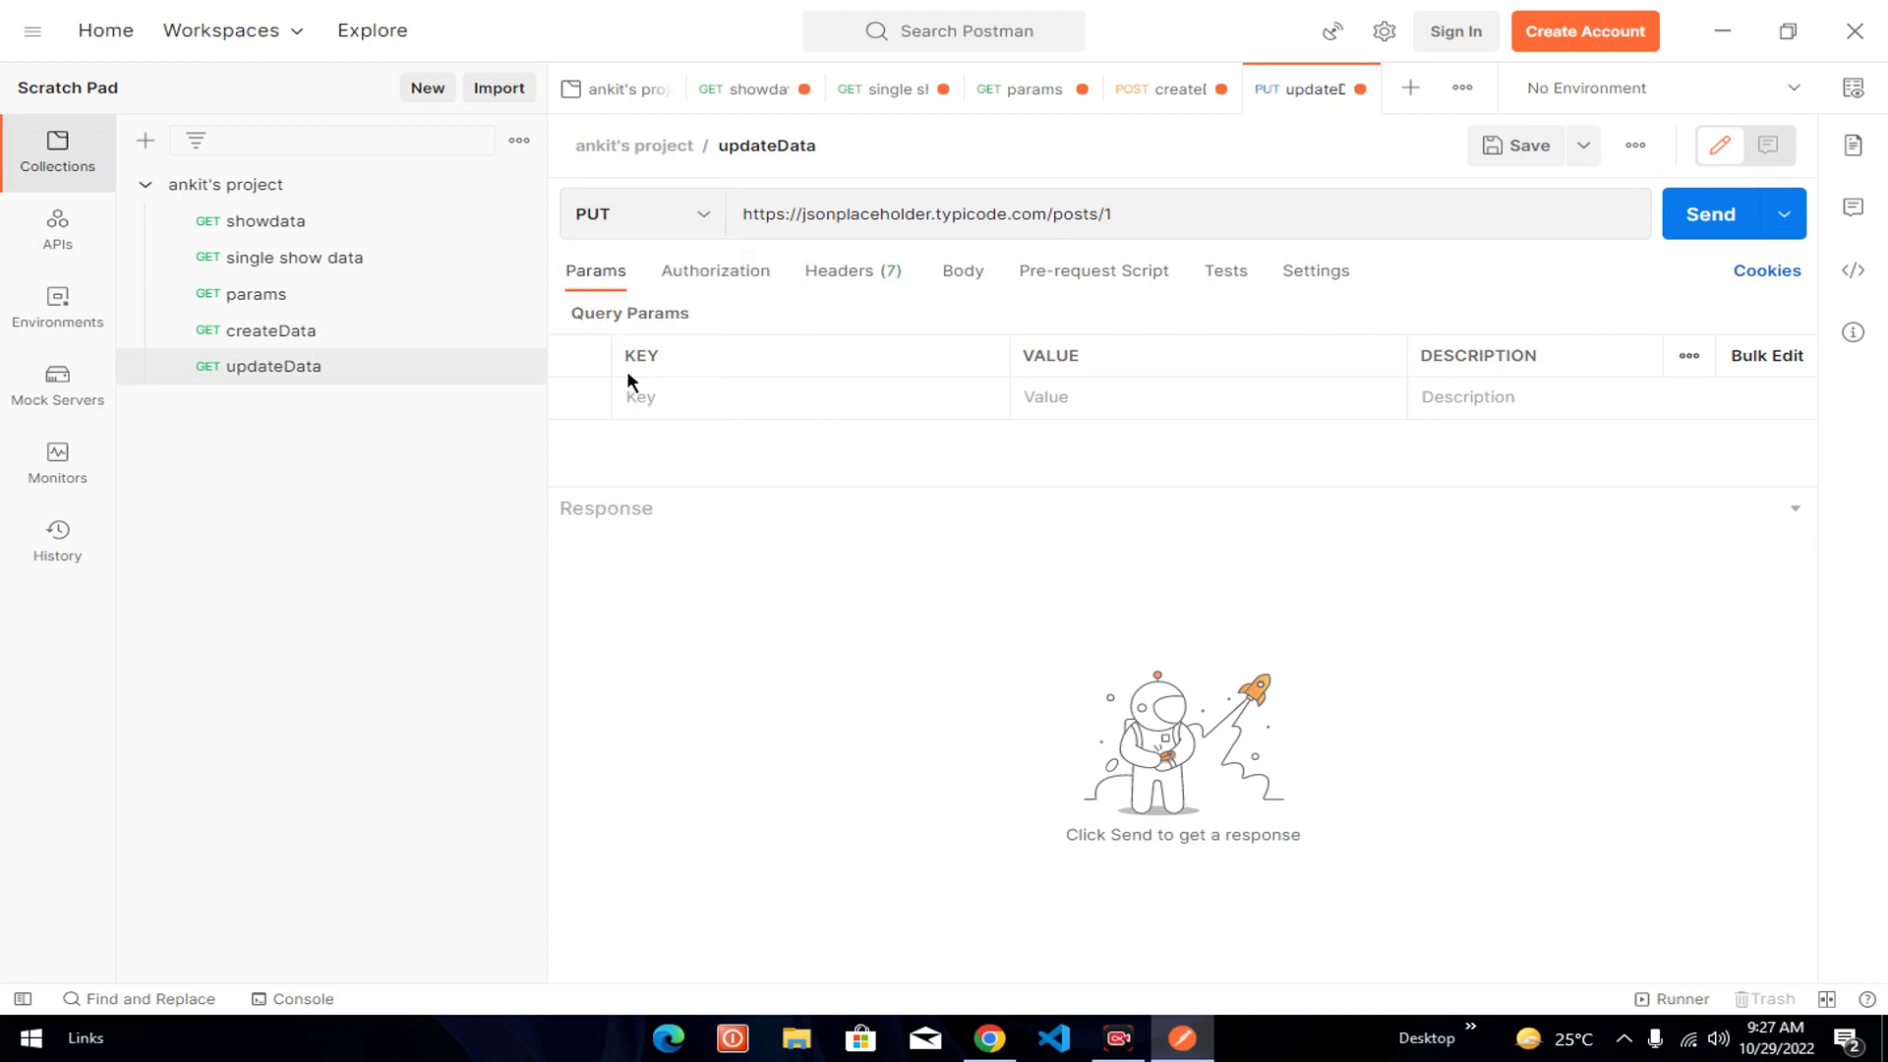
- Add an Accept header with the value application/json to the updateData request
click(853, 275)
click(695, 387)
text(ac)
key(Return)
click(1078, 399)
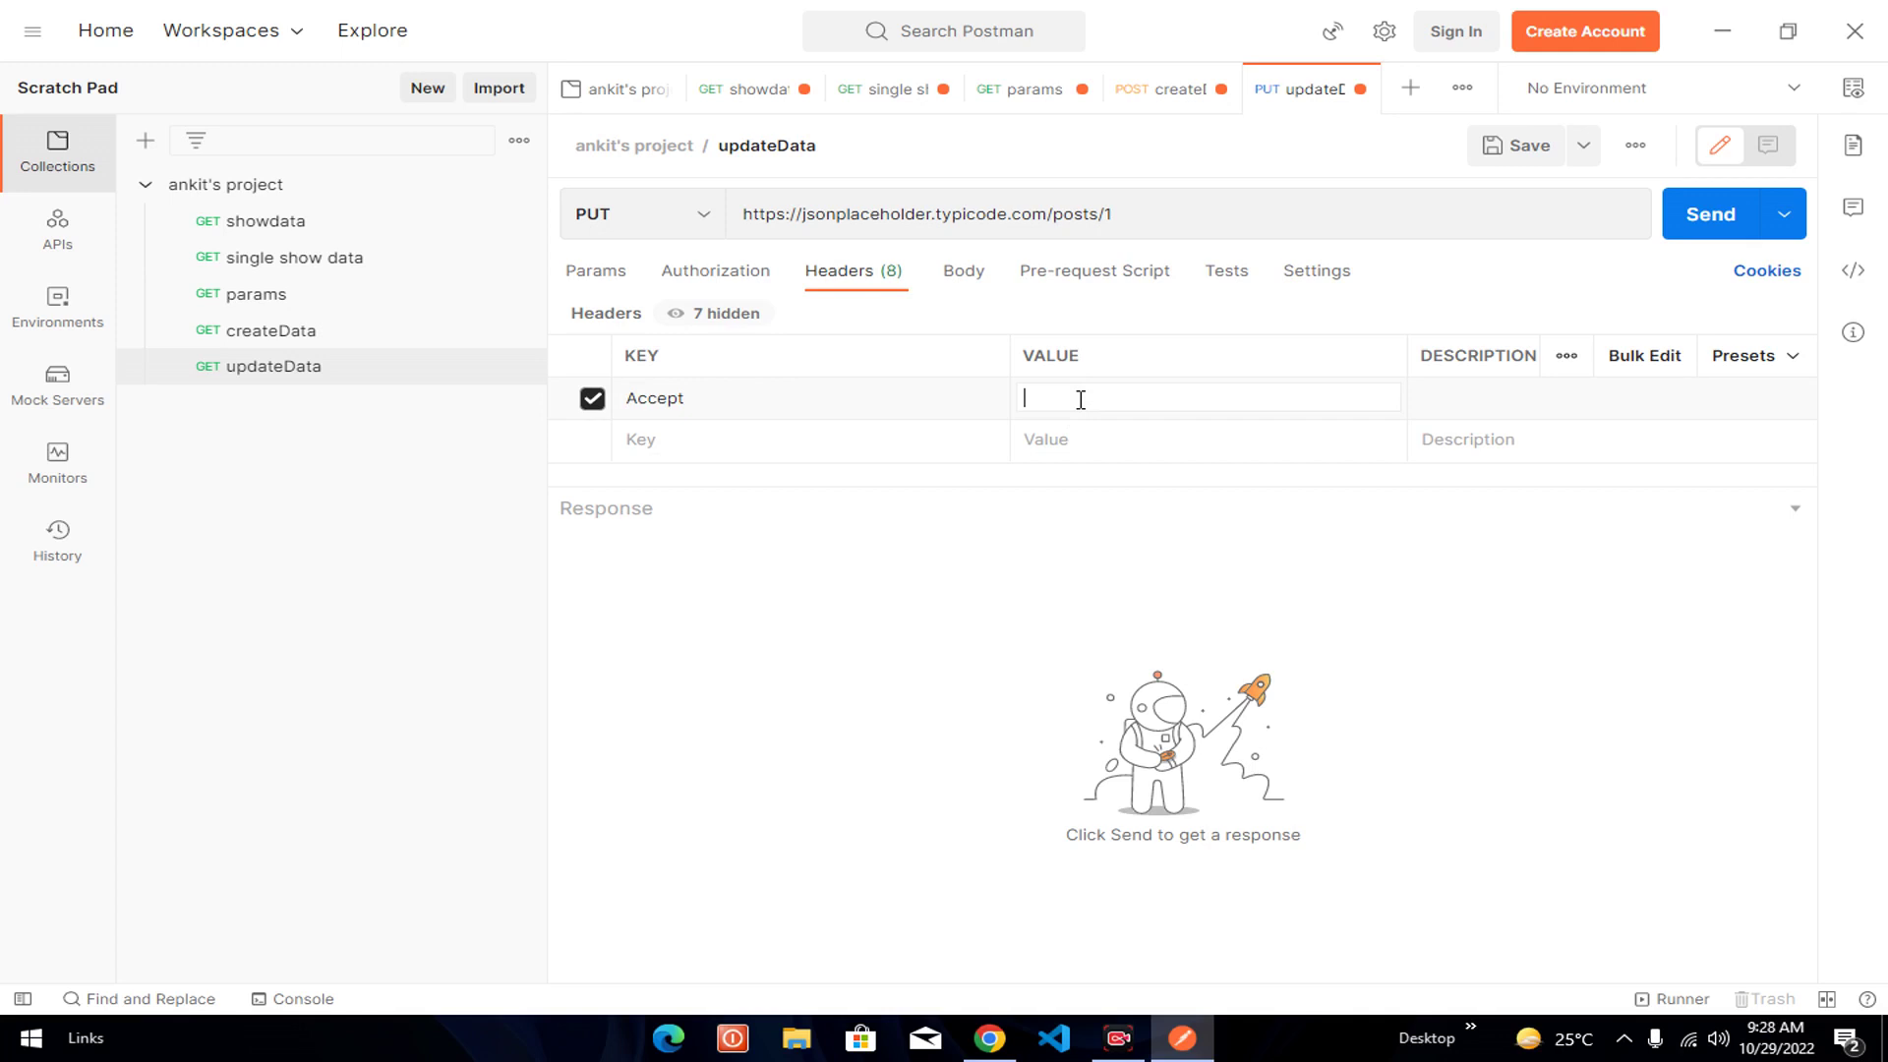
text(application/json)
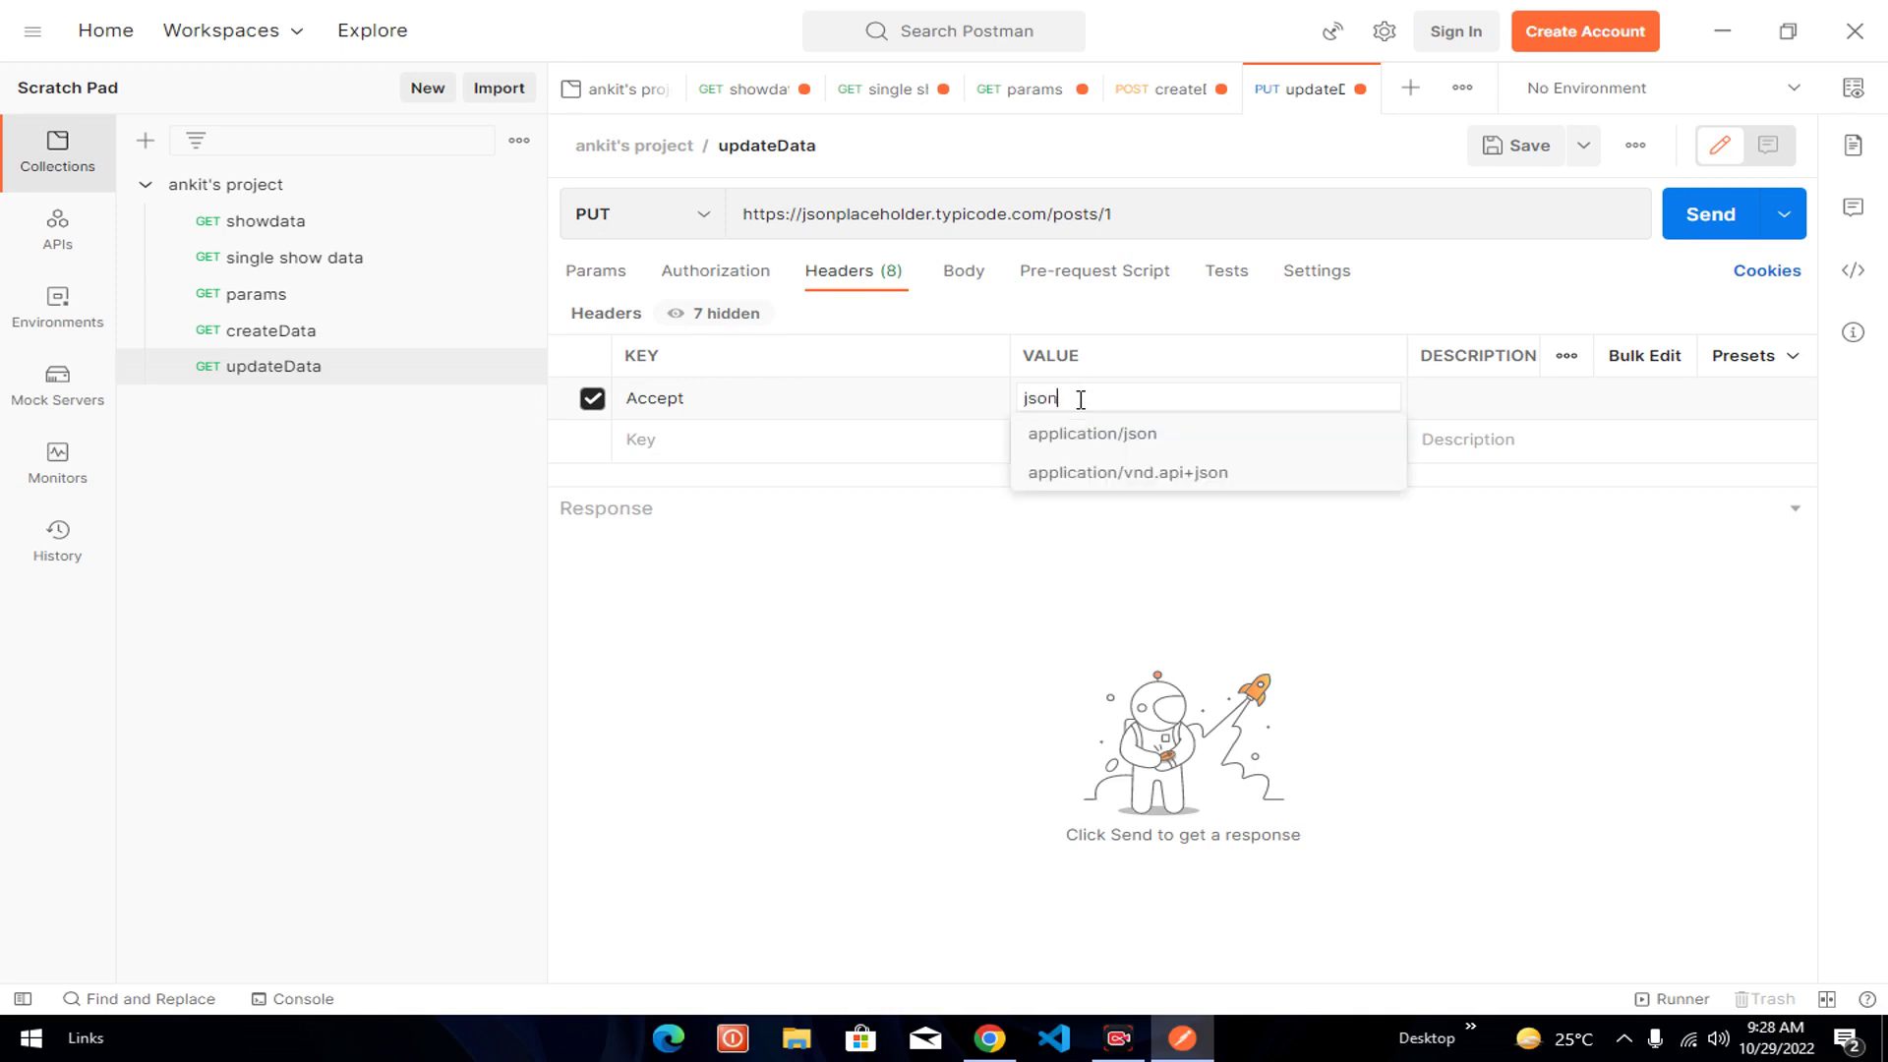
key(Return)
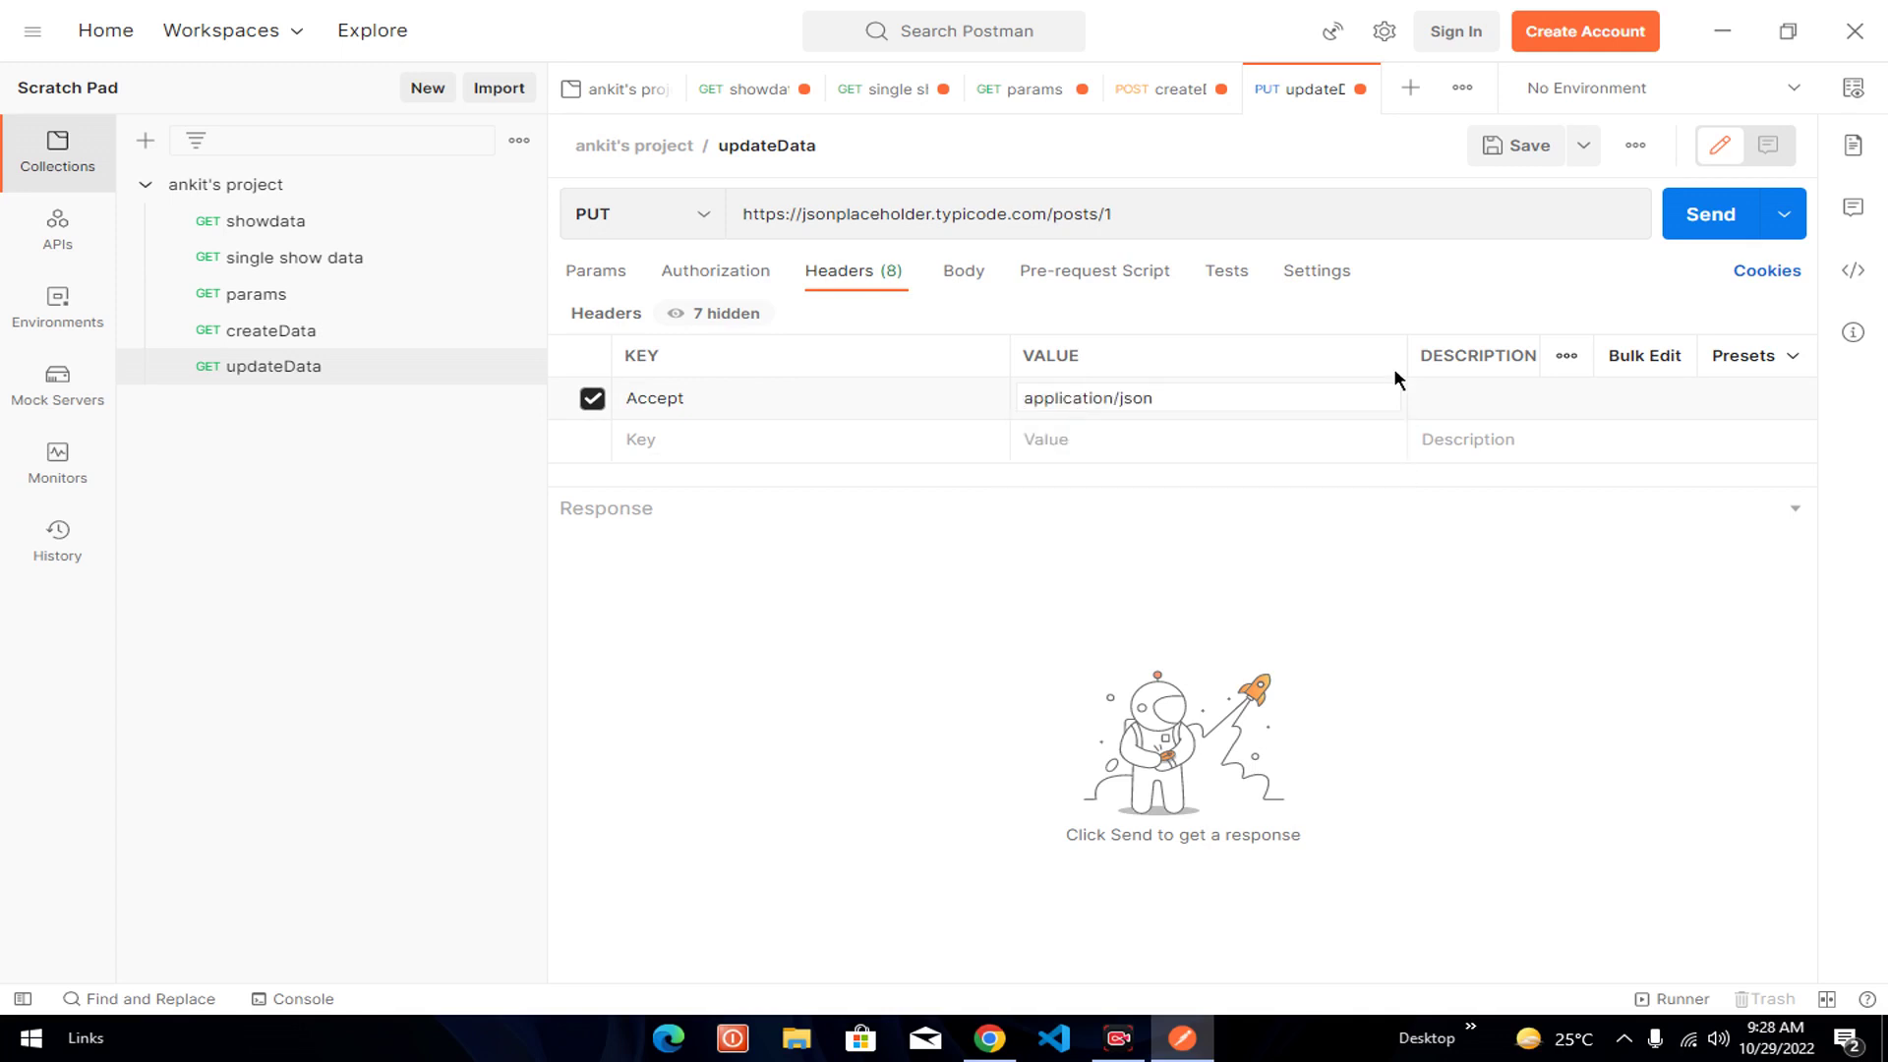
- Set the updateData body type to x-www-form-urlencoded and check the body fields in the guide's PUT example in Chrome
click(974, 282)
click(835, 327)
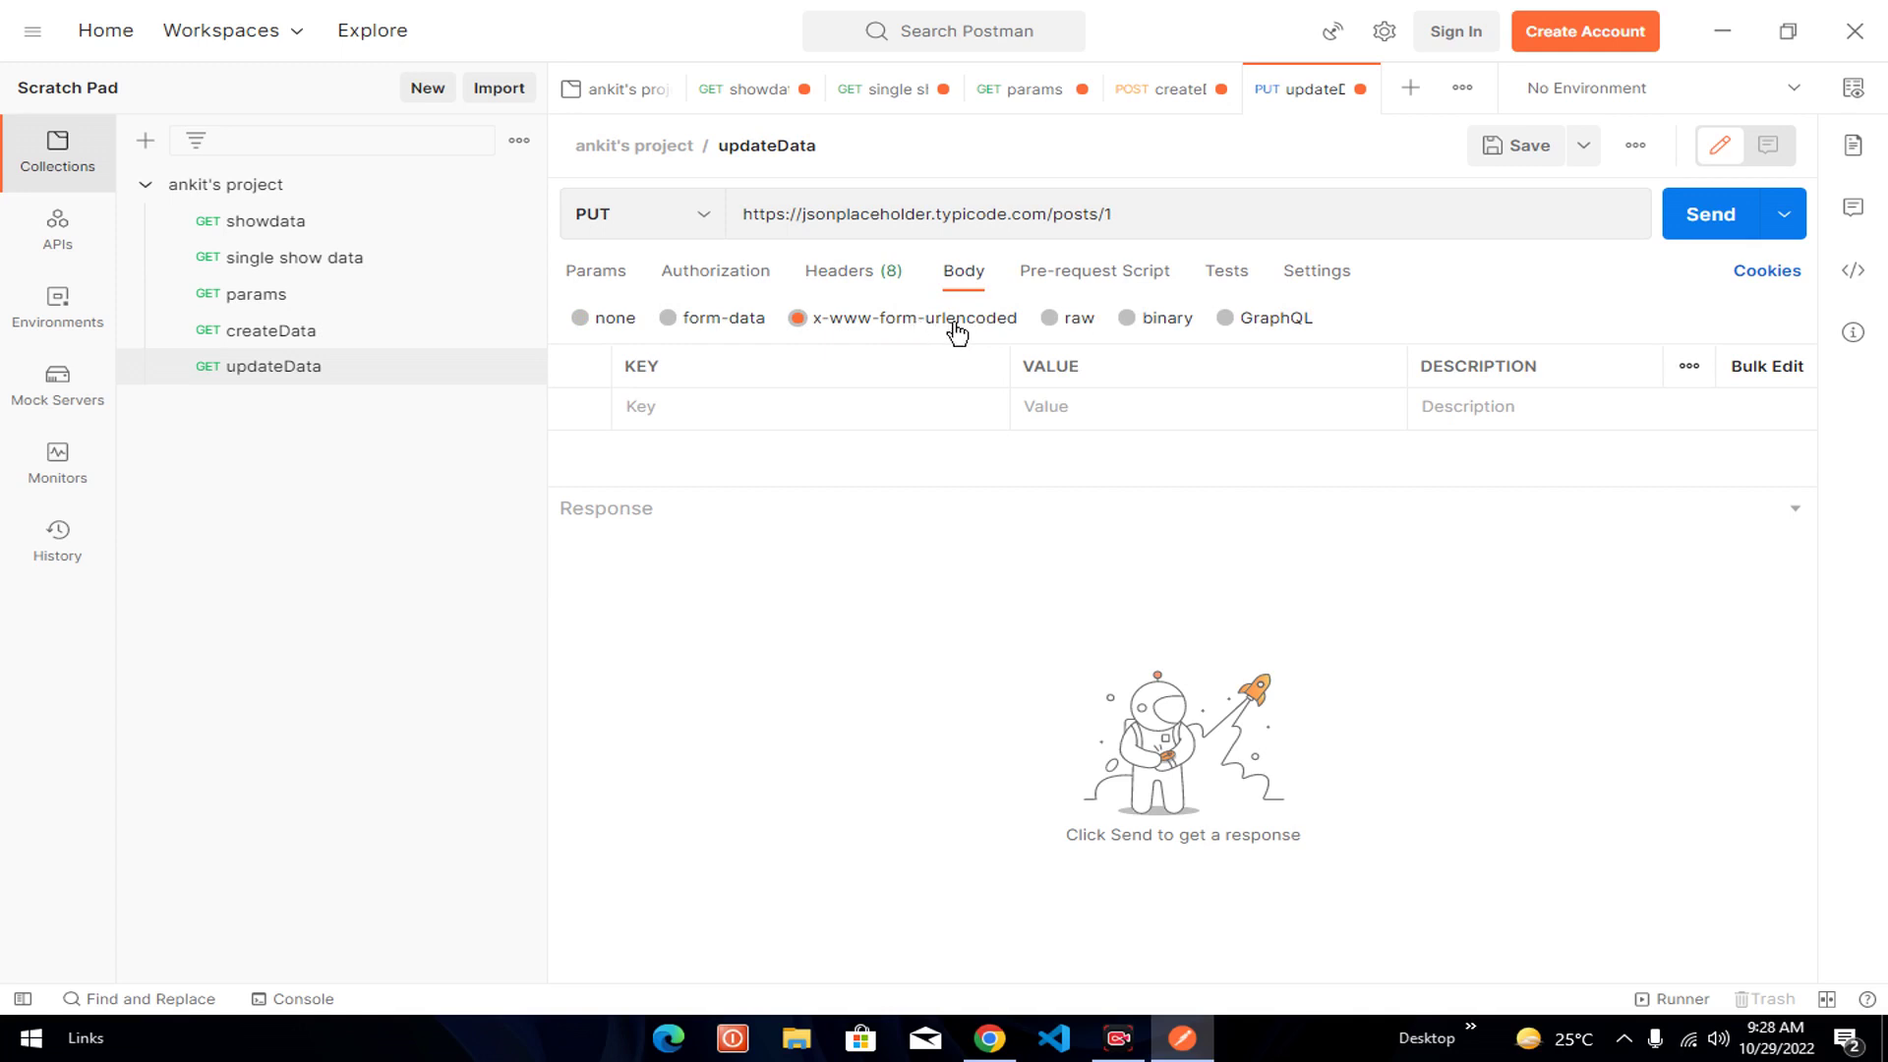
click(742, 406)
click(990, 1040)
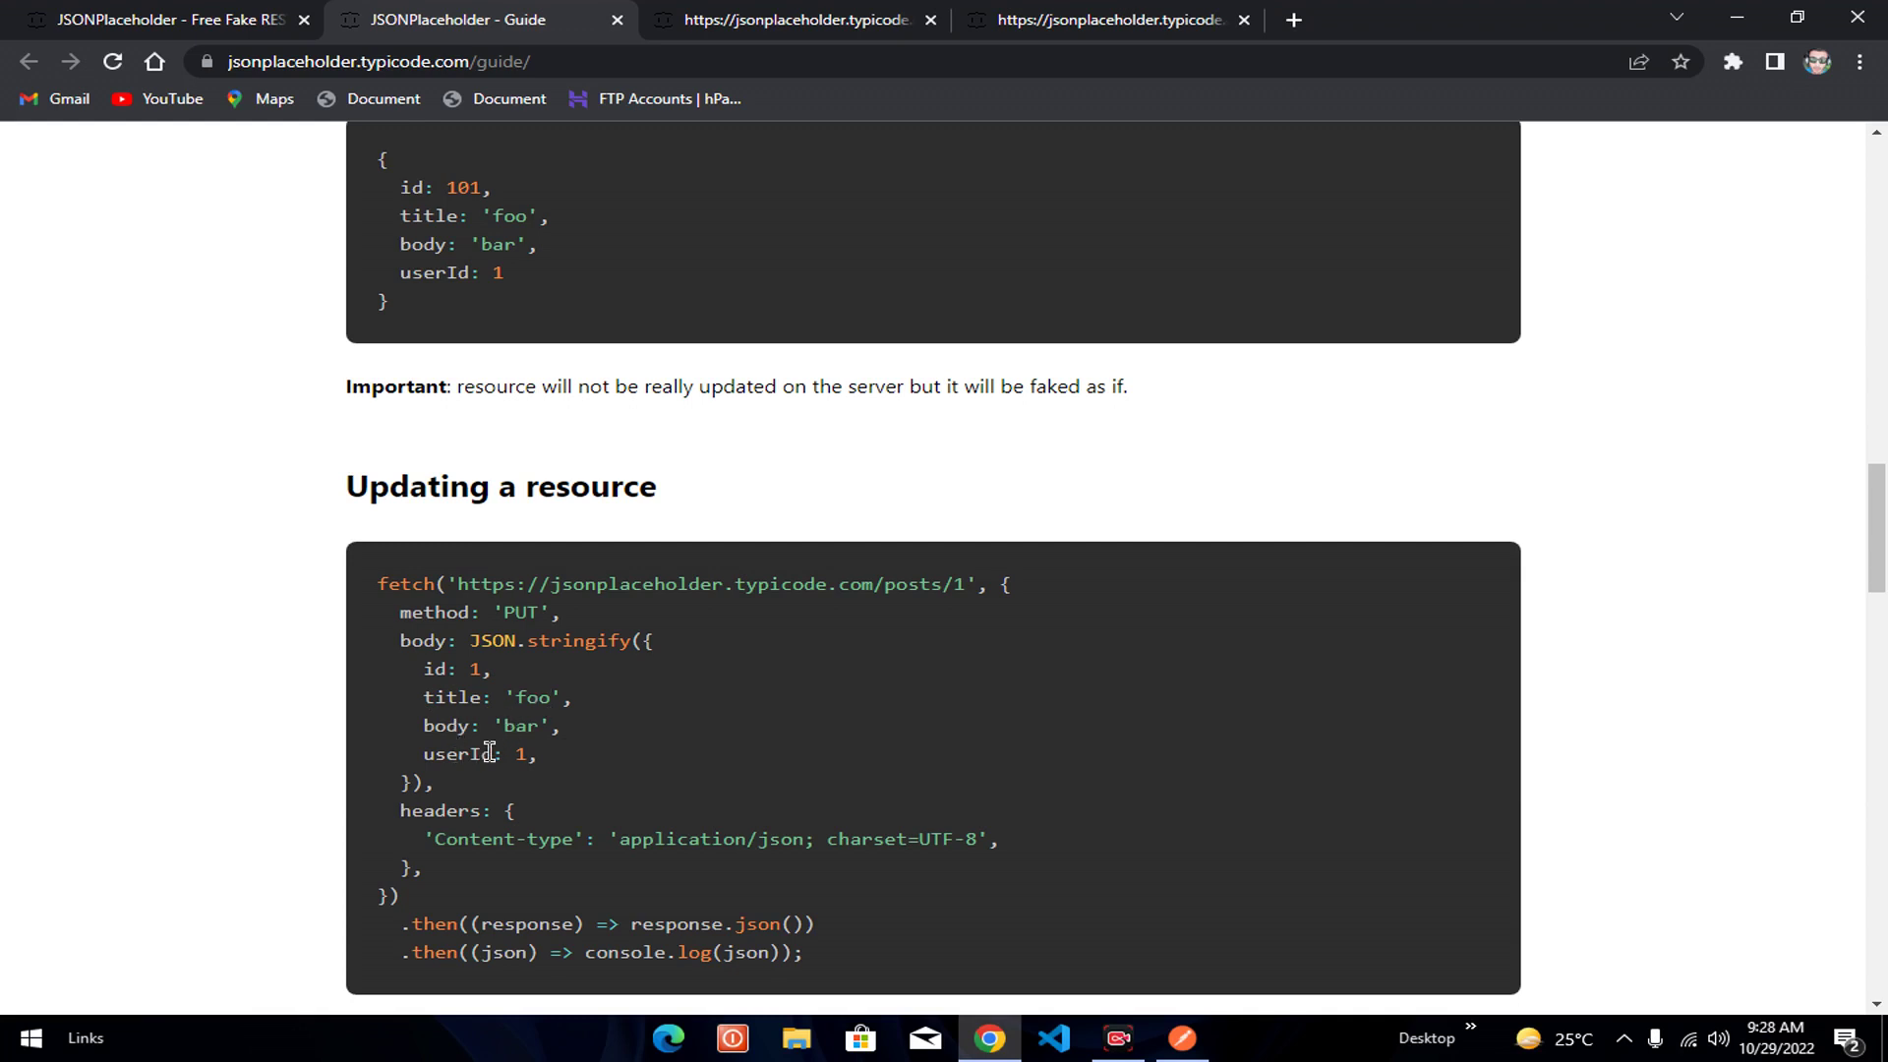
drag(412, 695, 519, 753)
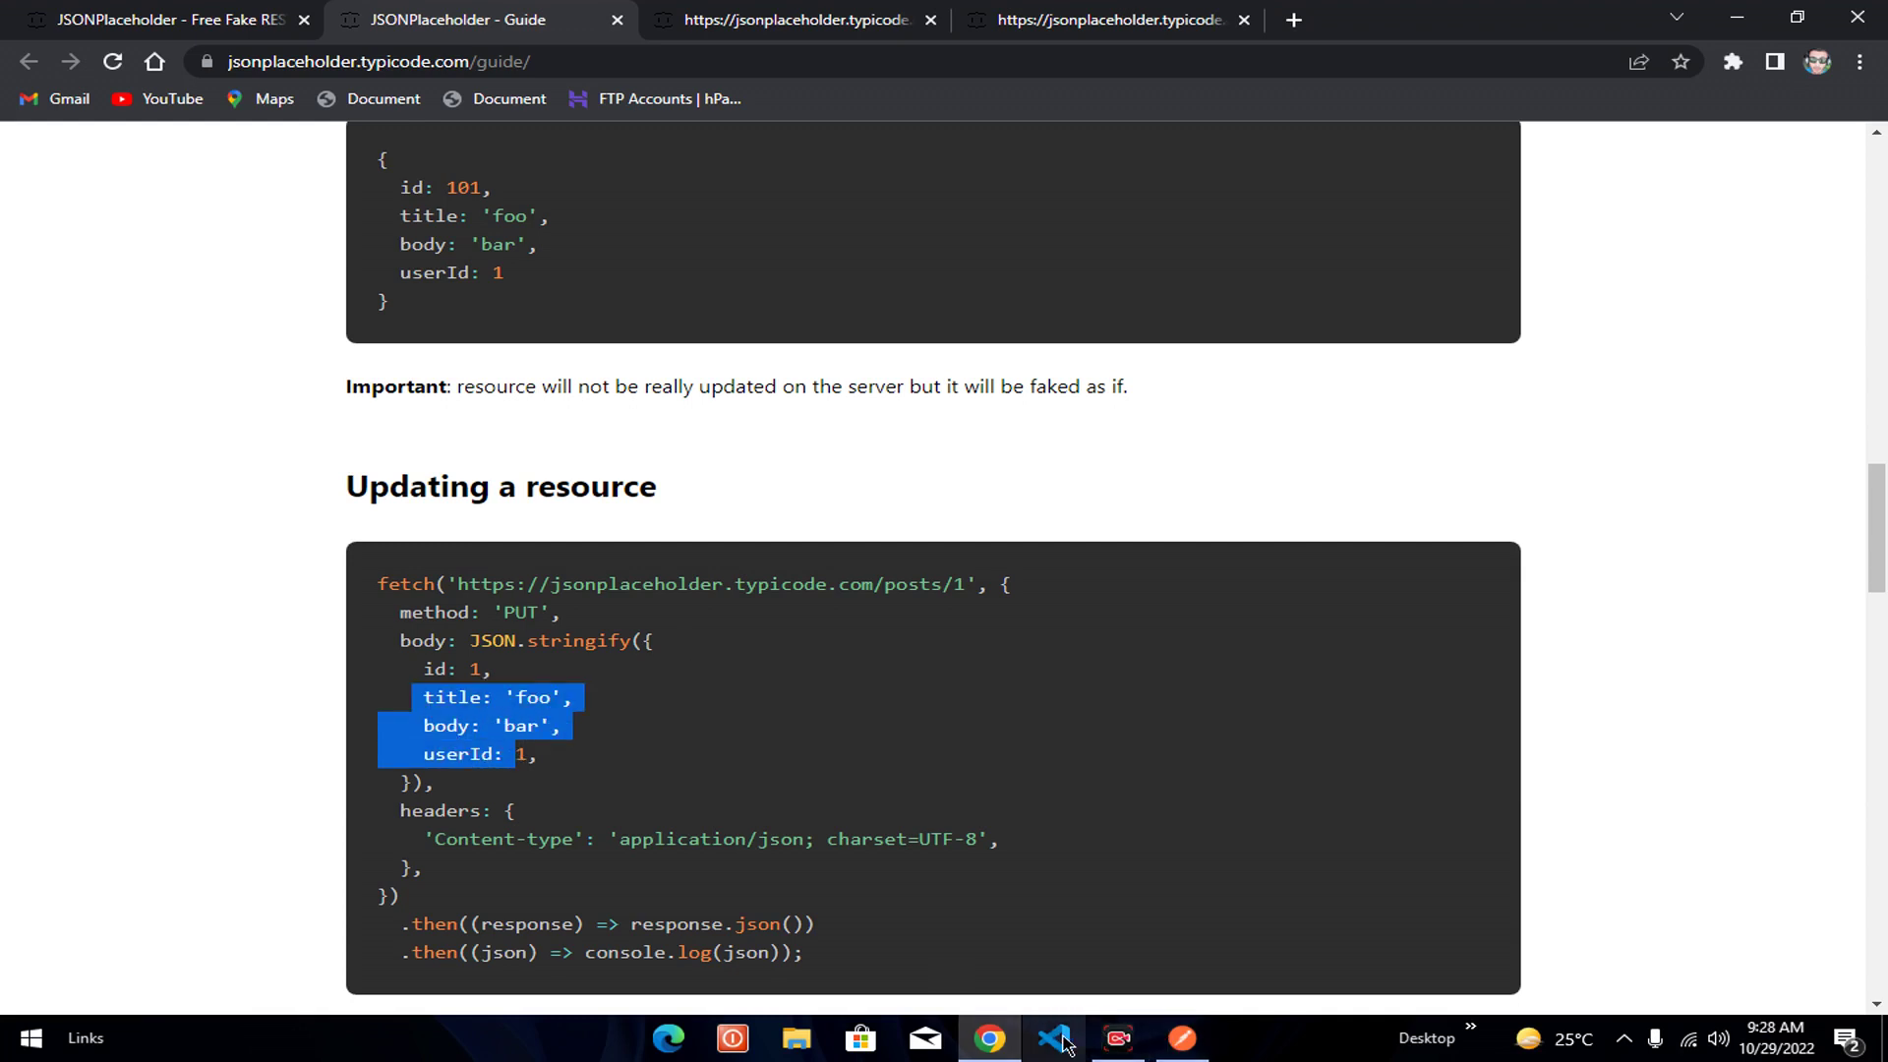
- Switch to Postman and add a title field to the urlencoded body with a full name as its value
click(1182, 1038)
click(702, 408)
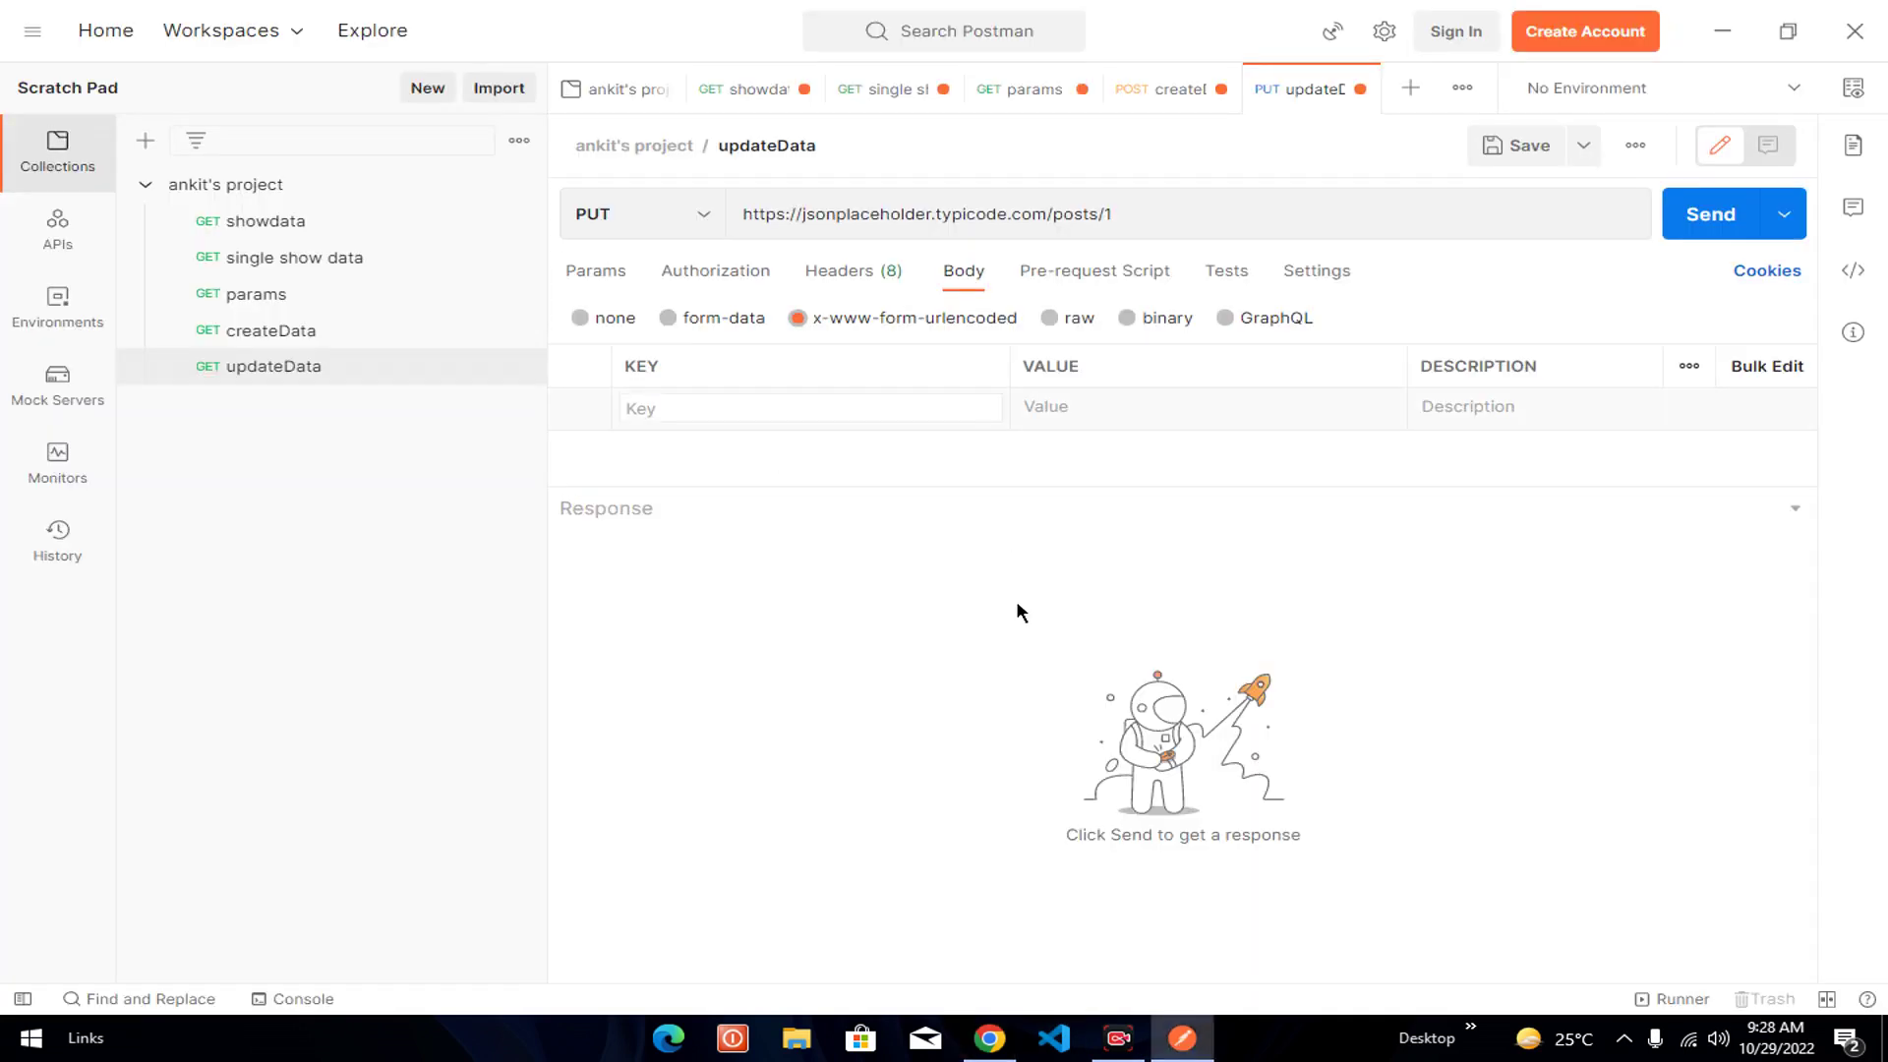
text(title)
key(Tab)
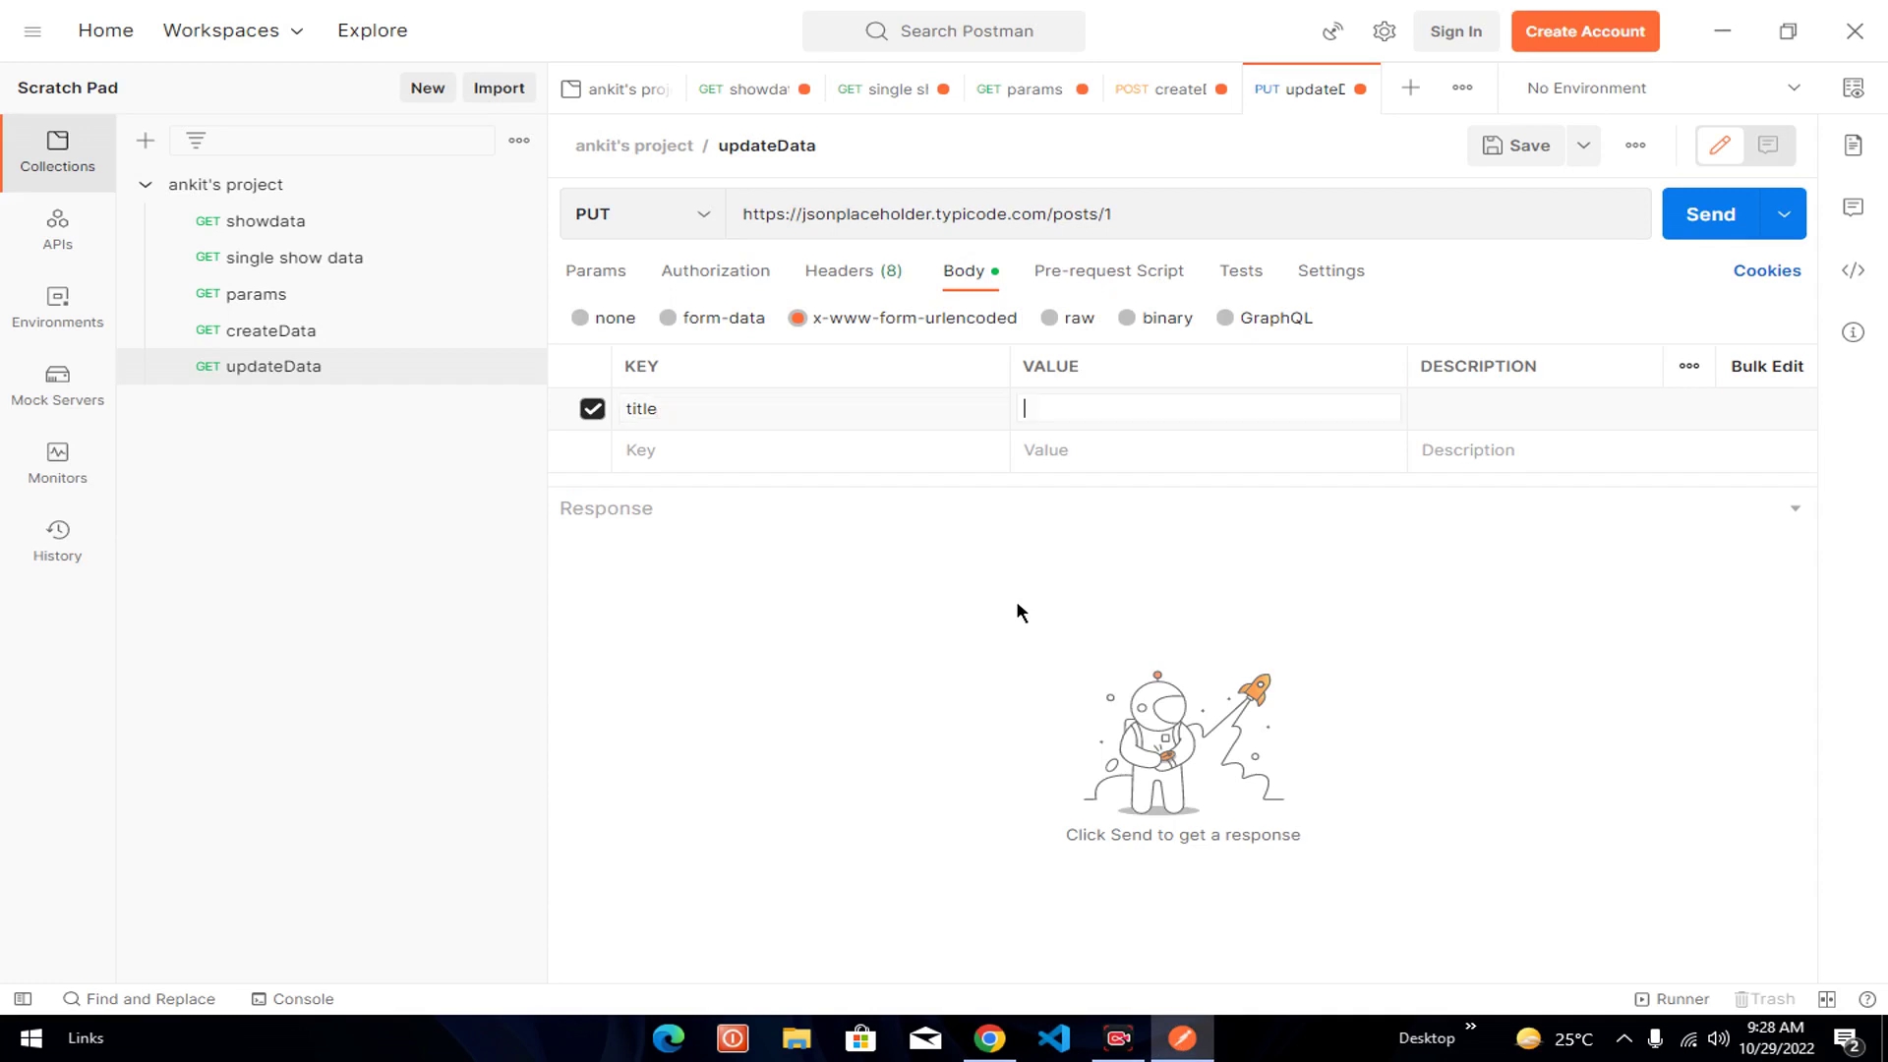
text(ankit jangir)
key(Tab)
- Add a second urlencoded field with the key body and the value "some content"
click(667, 447)
text(body)
key(Tab)
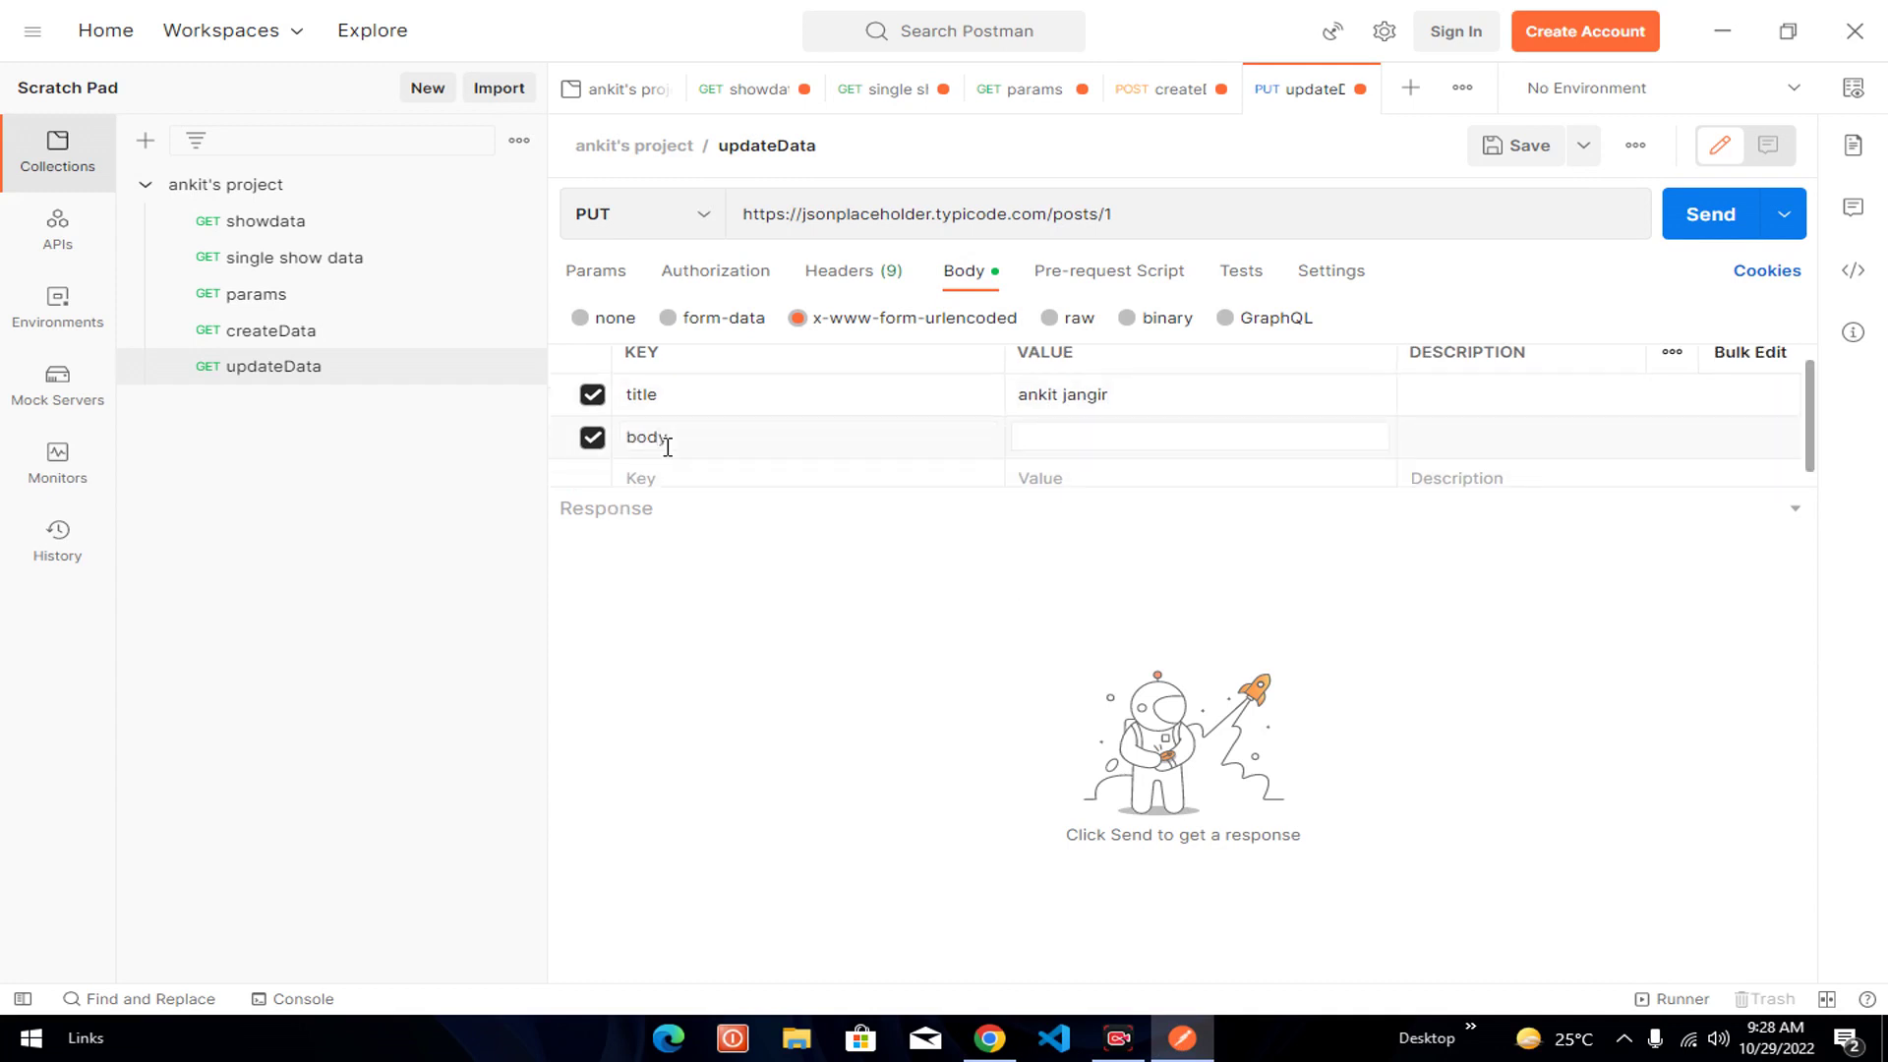
text(some content)
- Add a userId field with the value 500 to the urlencoded body and send the PUT request
click(671, 473)
scroll(802, 380, down, 1)
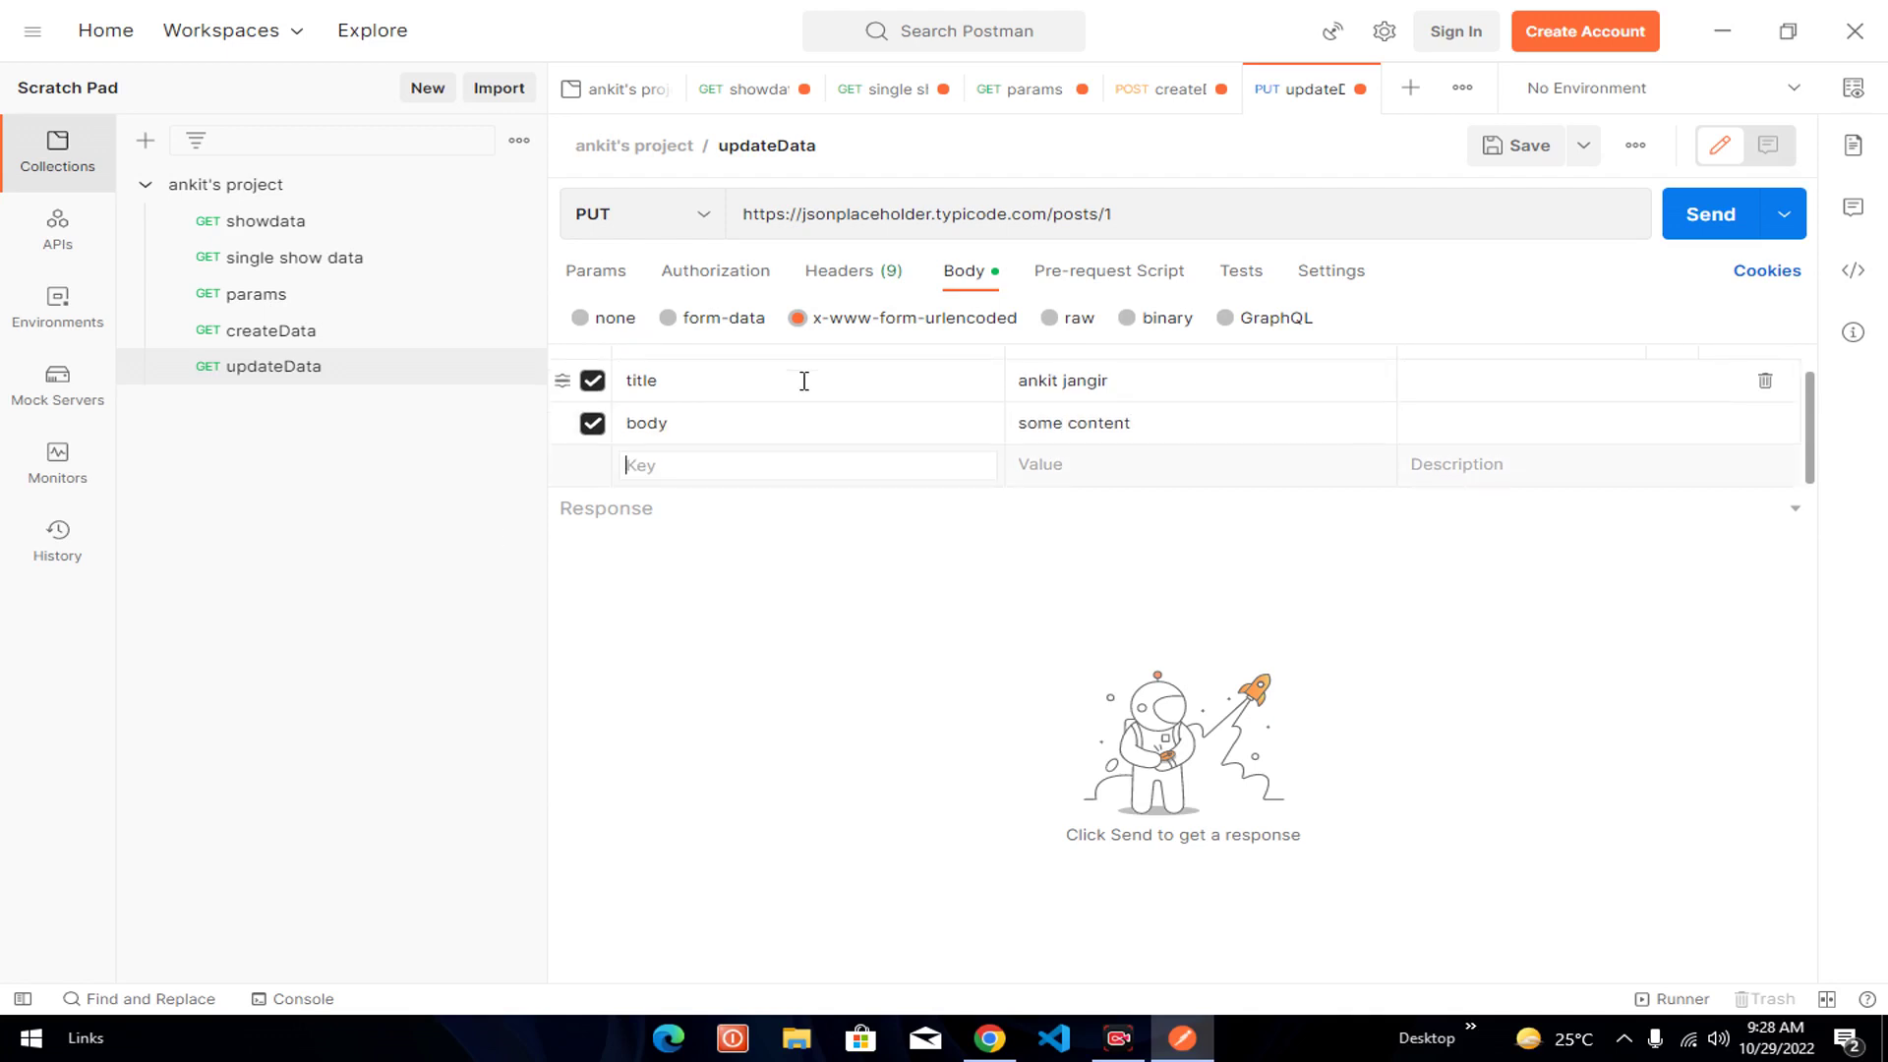
text(useriD)
key(BackSpace)
key(BackSpace)
text(Id)
key(Tab)
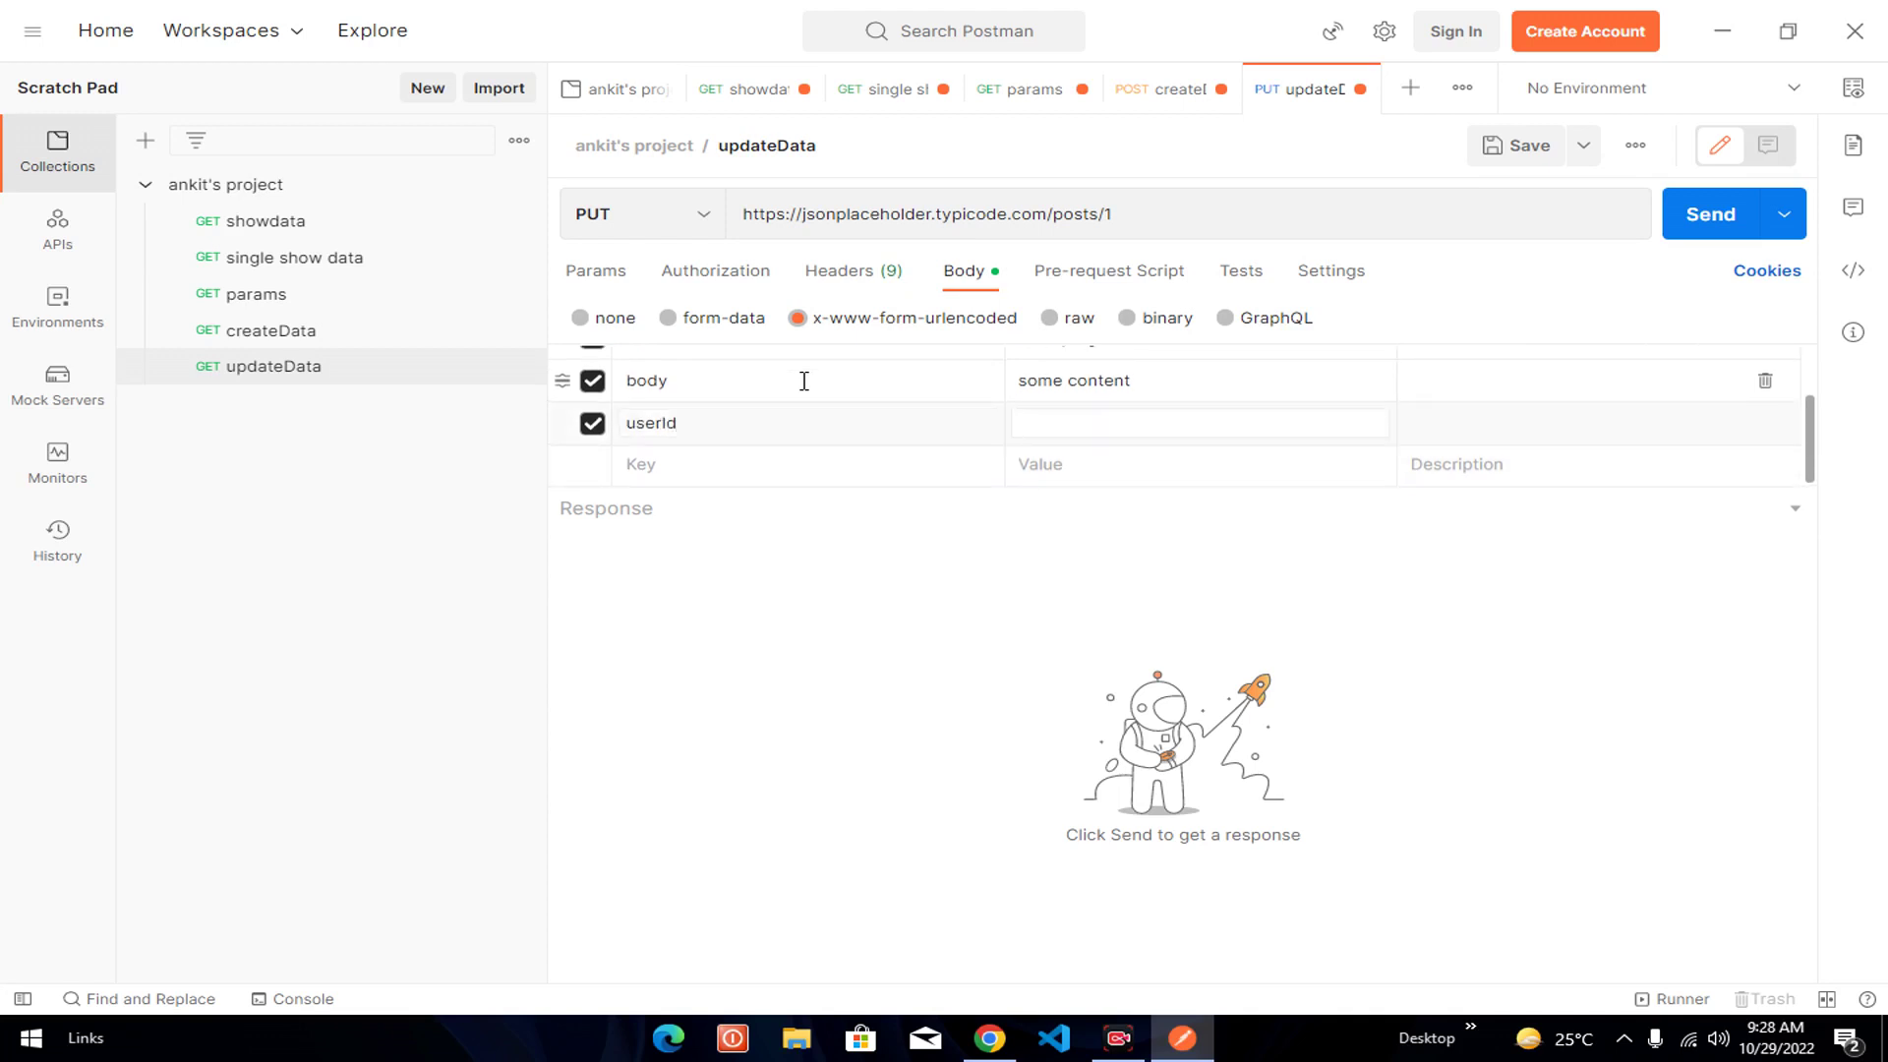
text(5--)
key(BackSpace)
text(00)
click(1684, 209)
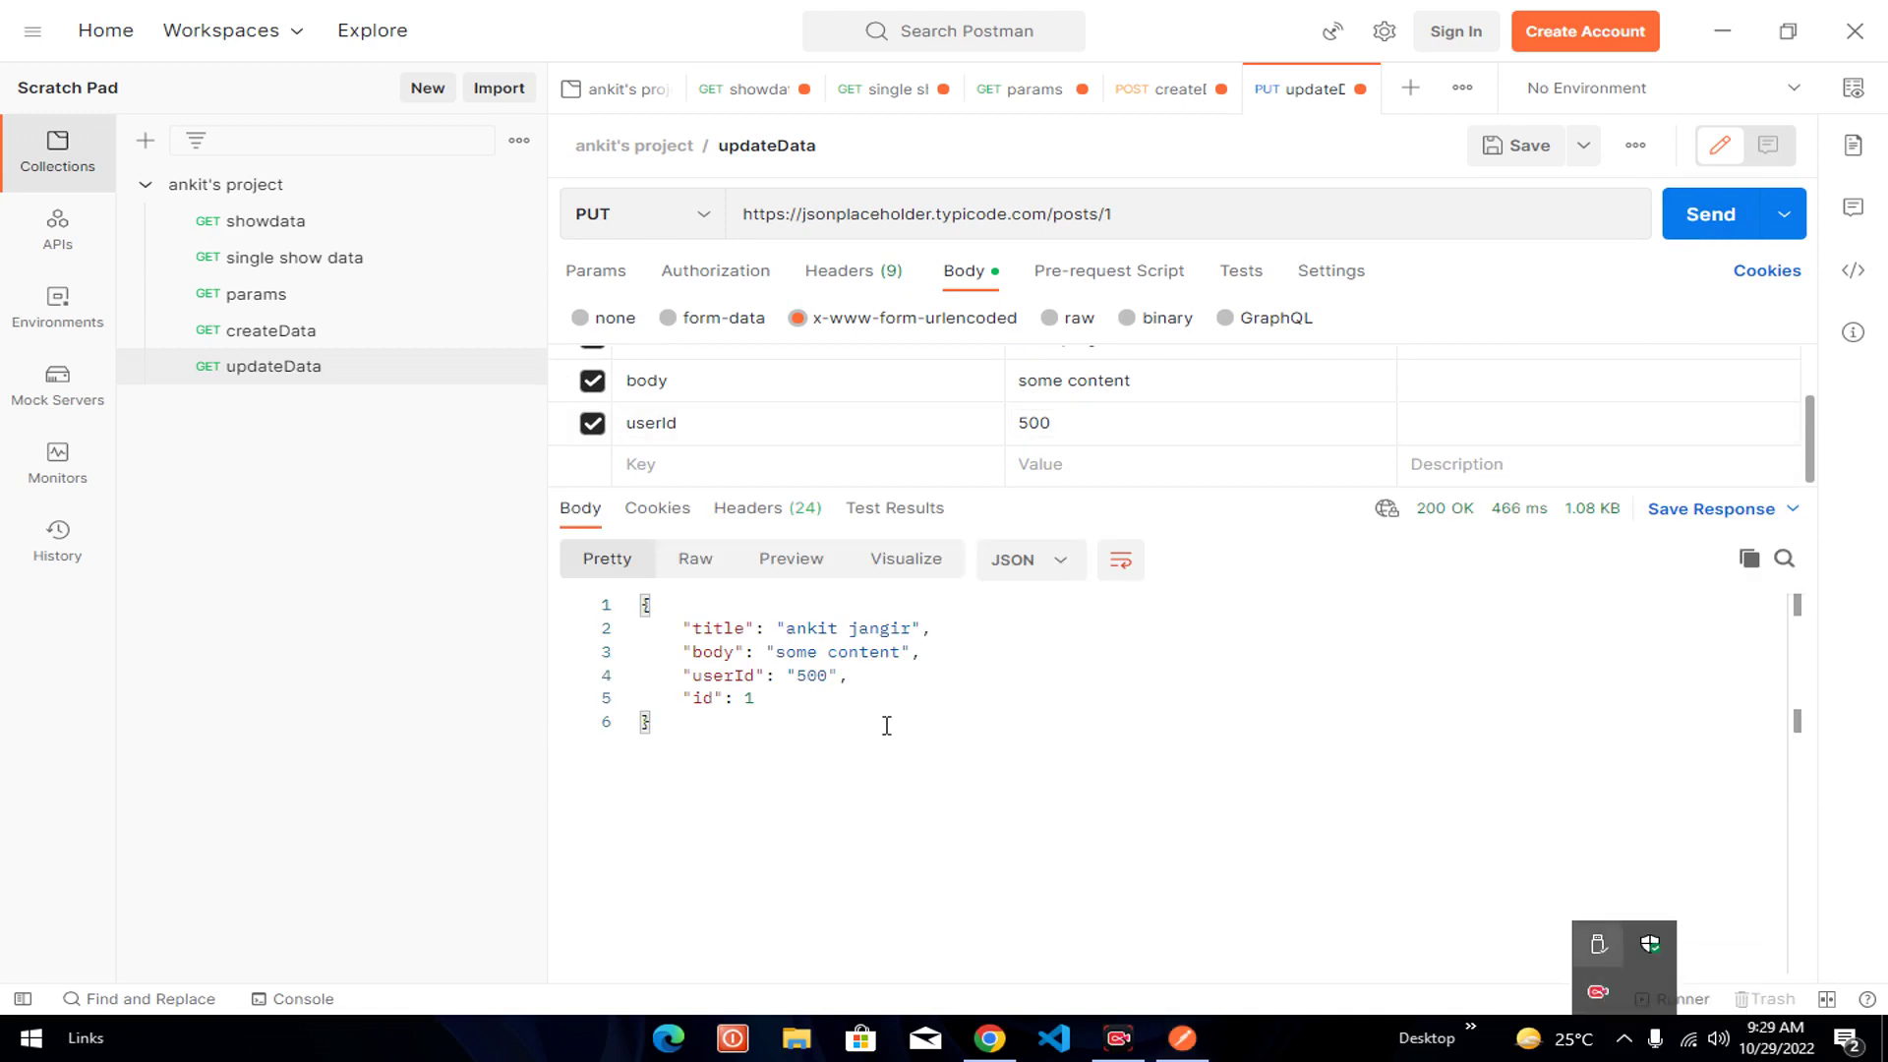
- Compare the title, body, userId and id in the updateData response with the guide's "Updating a resource" example in Chrome
drag(711, 628, 849, 651)
drag(724, 675, 829, 674)
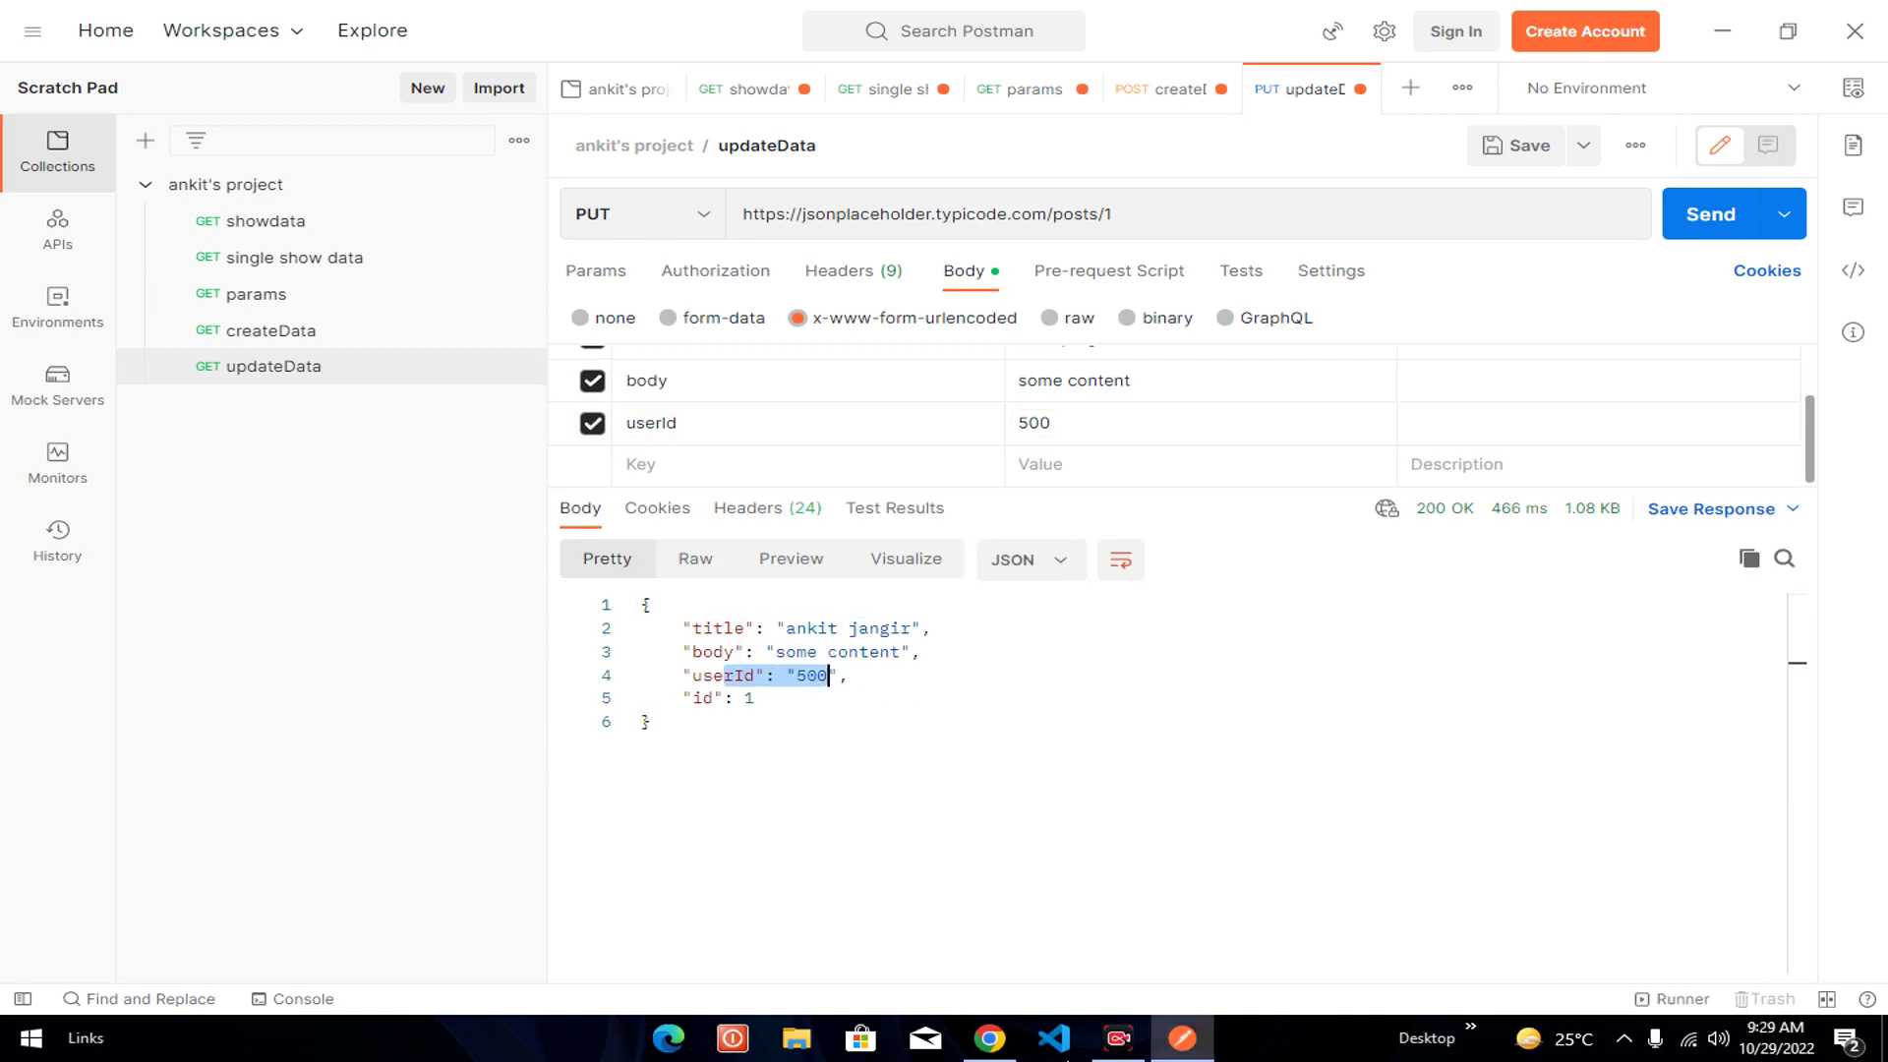
click(989, 1038)
drag(413, 688, 491, 727)
mouse_move(1173, 1044)
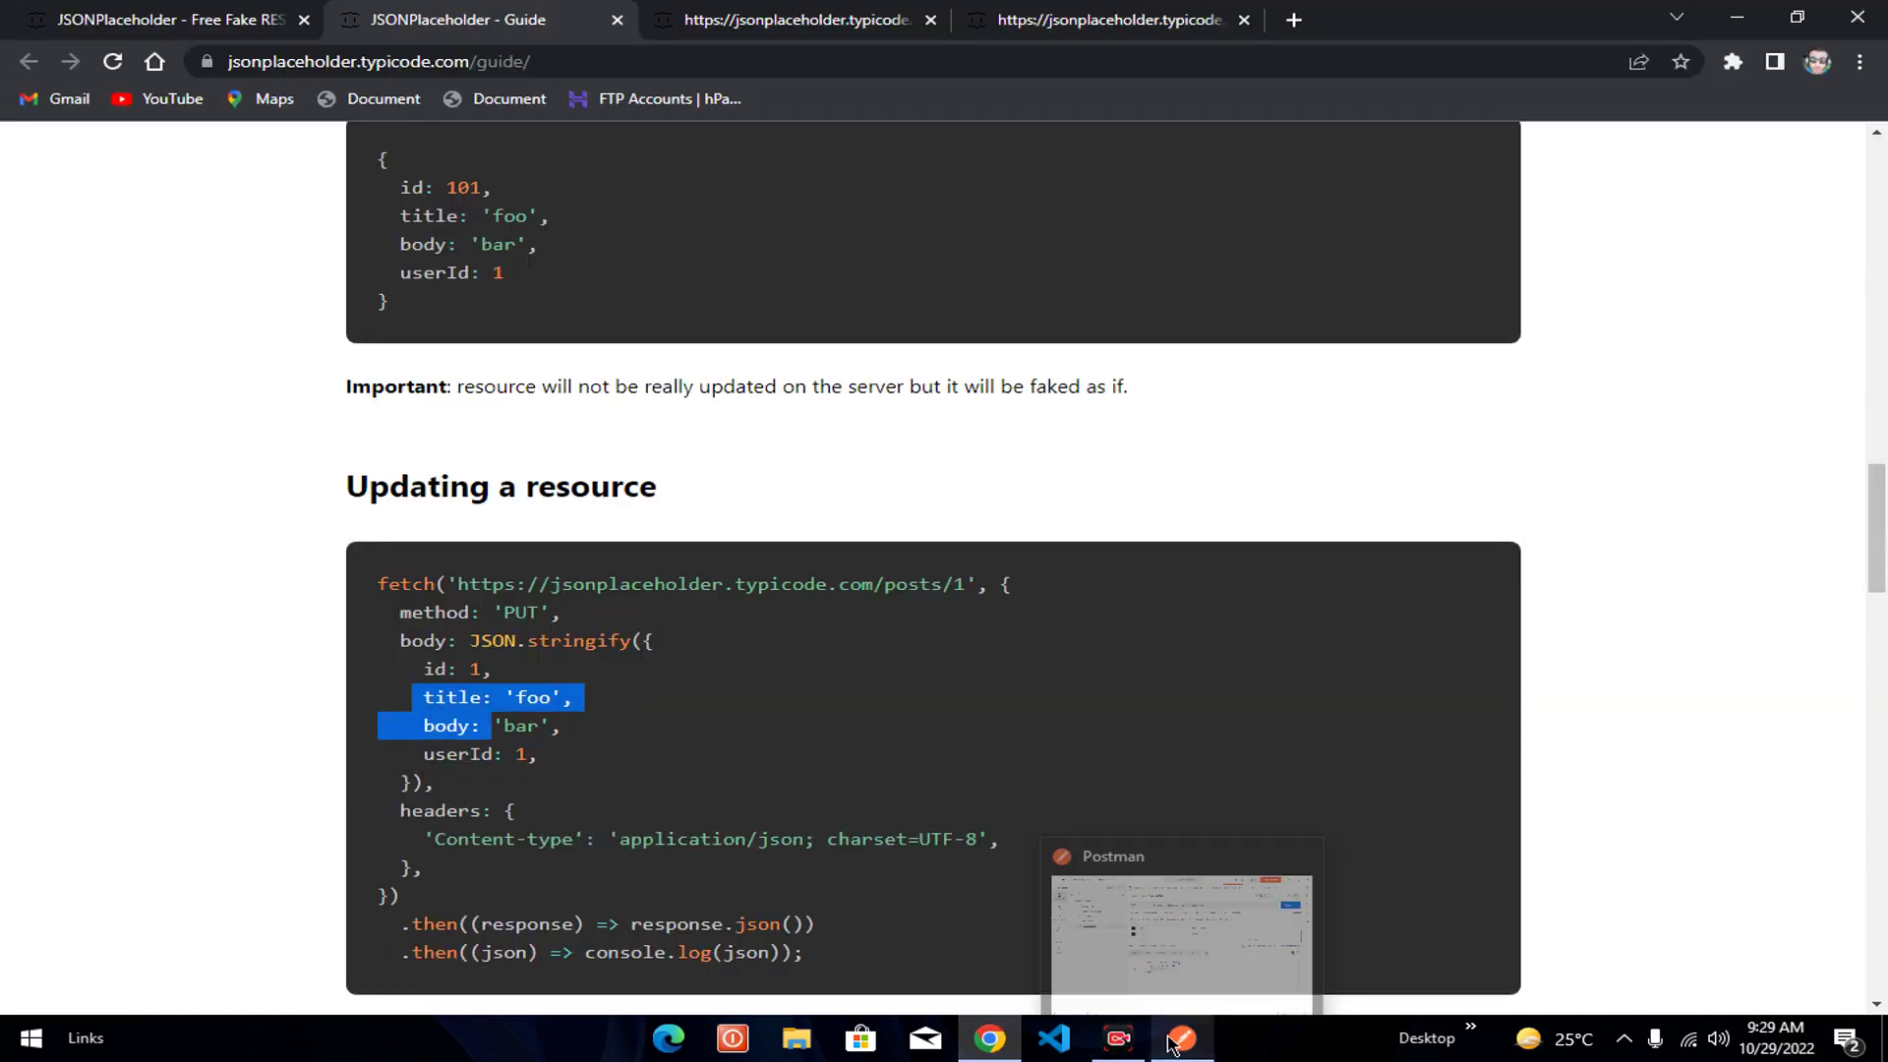
click(1180, 943)
drag(672, 622, 759, 715)
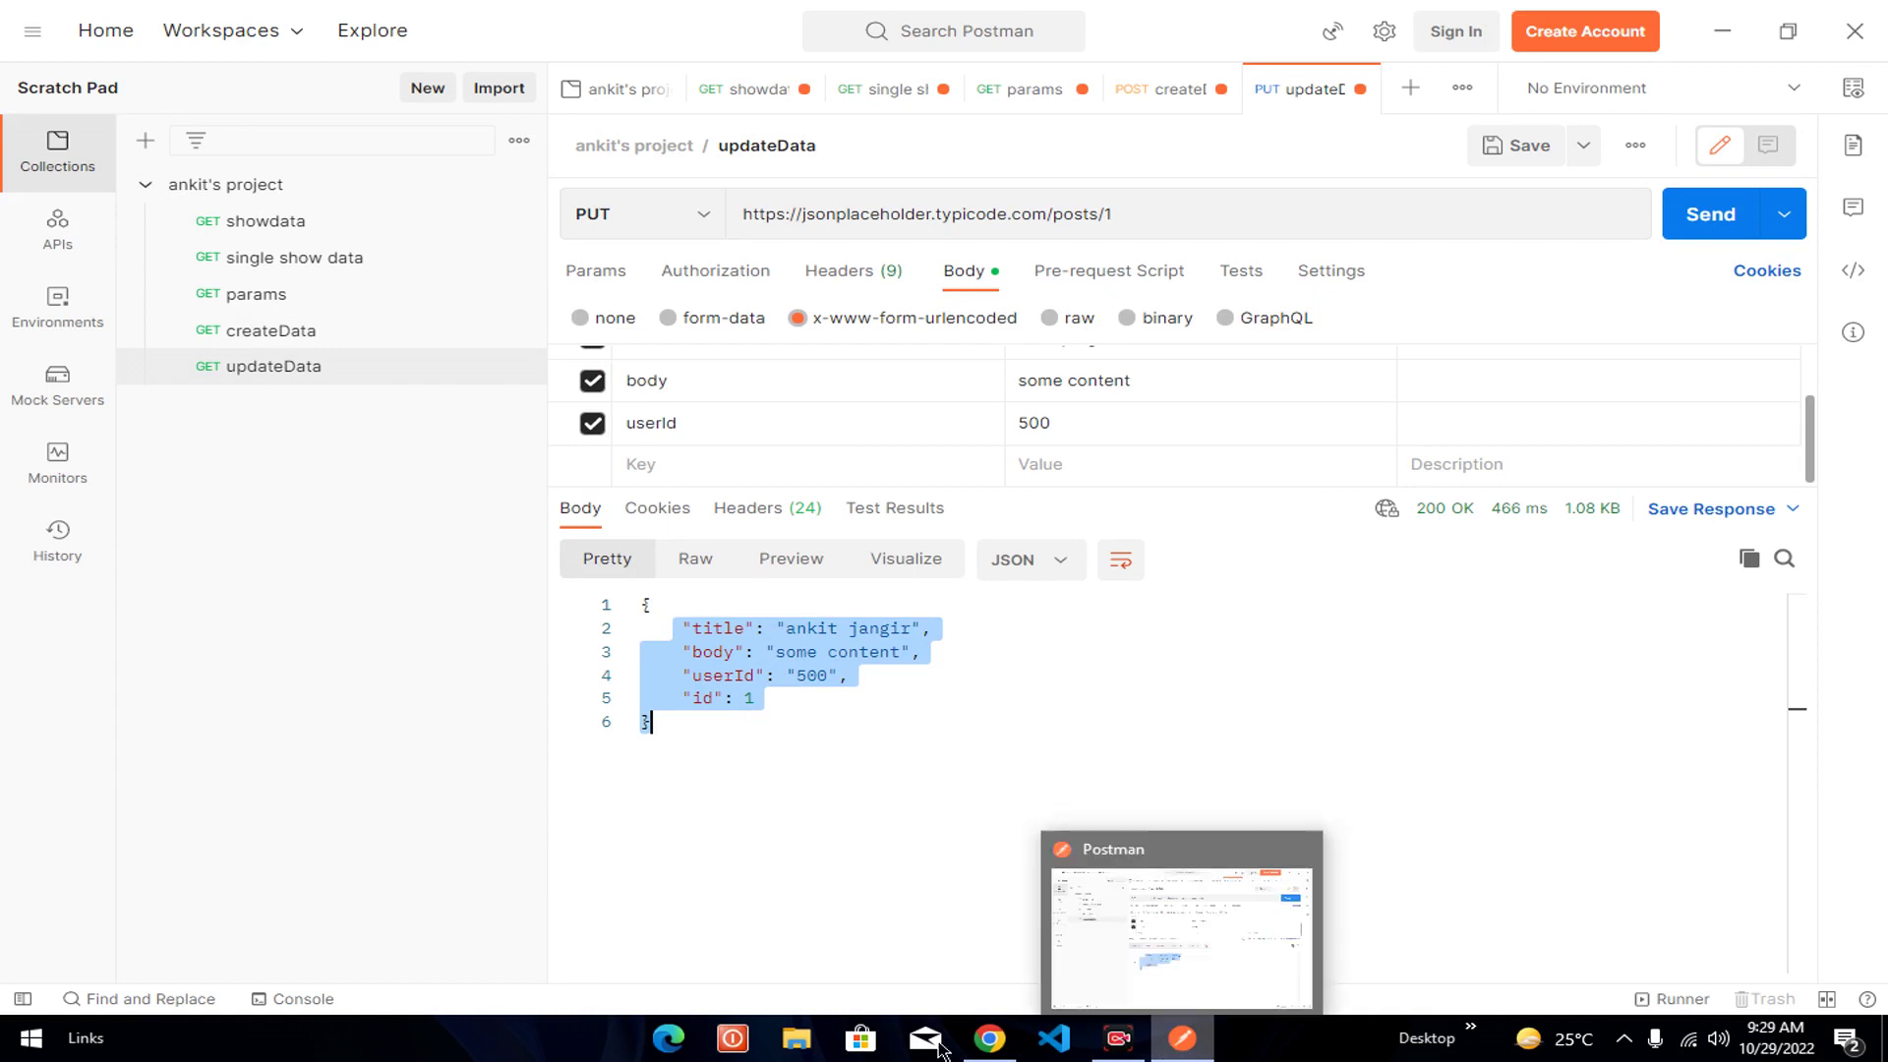
- Switch to Chrome and review the guide's PATCH example and its output
mouse_move(995, 1044)
click(961, 907)
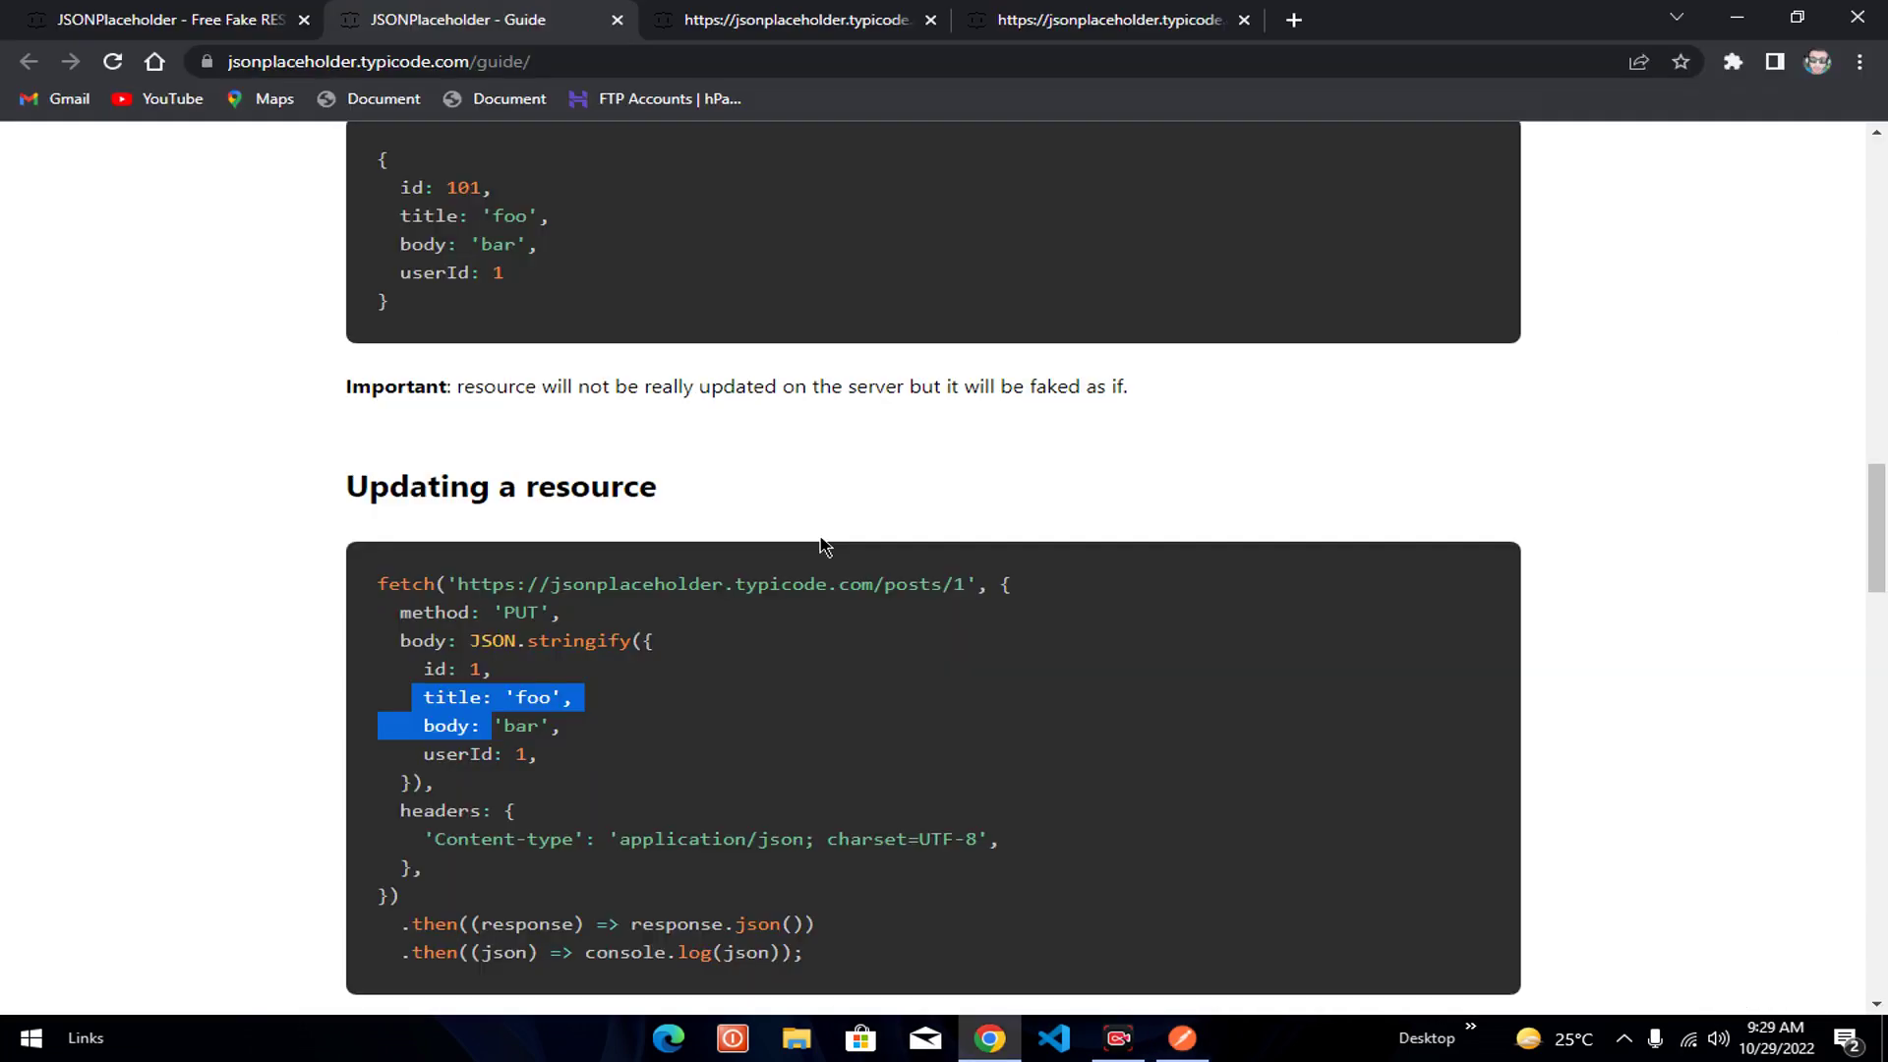
scroll(824, 546, down, 5)
scroll(654, 603, down, 4)
drag(346, 382, 561, 390)
scroll(560, 688, down, 3)
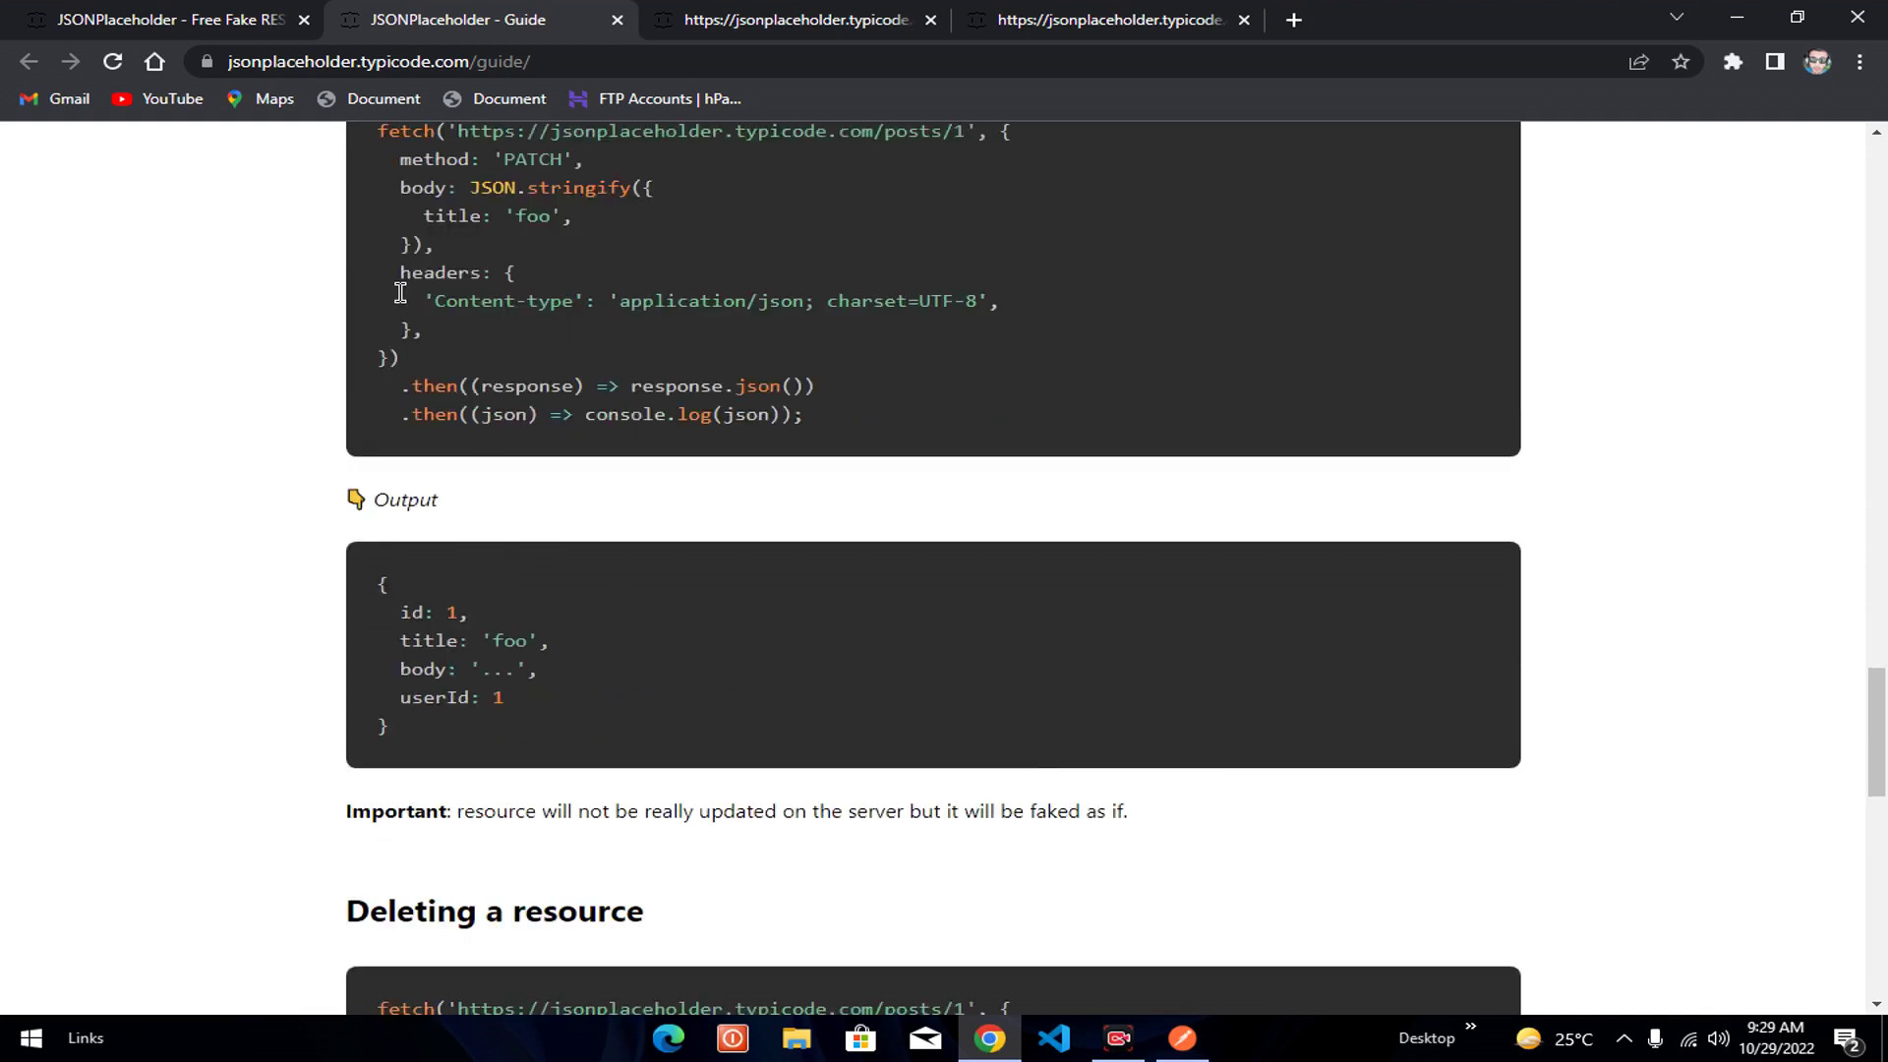
drag(389, 242, 594, 224)
click(594, 224)
scroll(407, 386, down, 3)
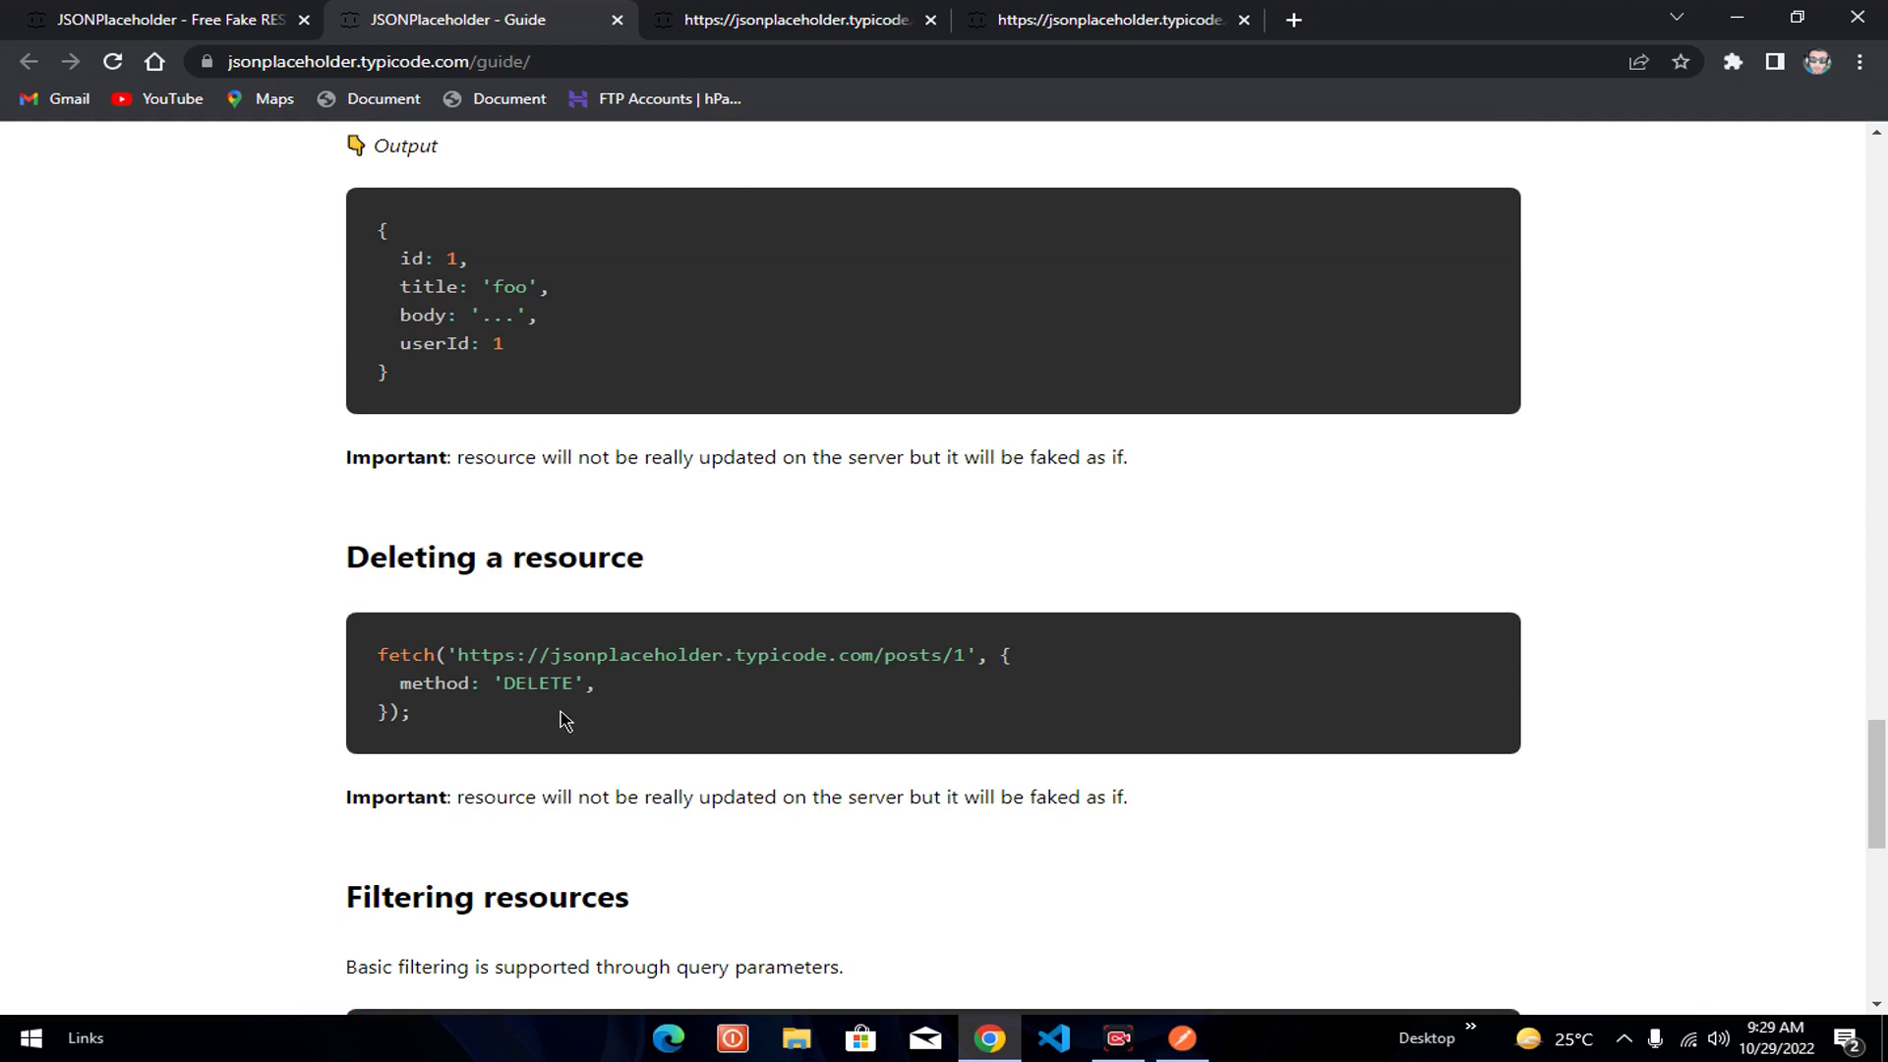
drag(458, 655, 978, 654)
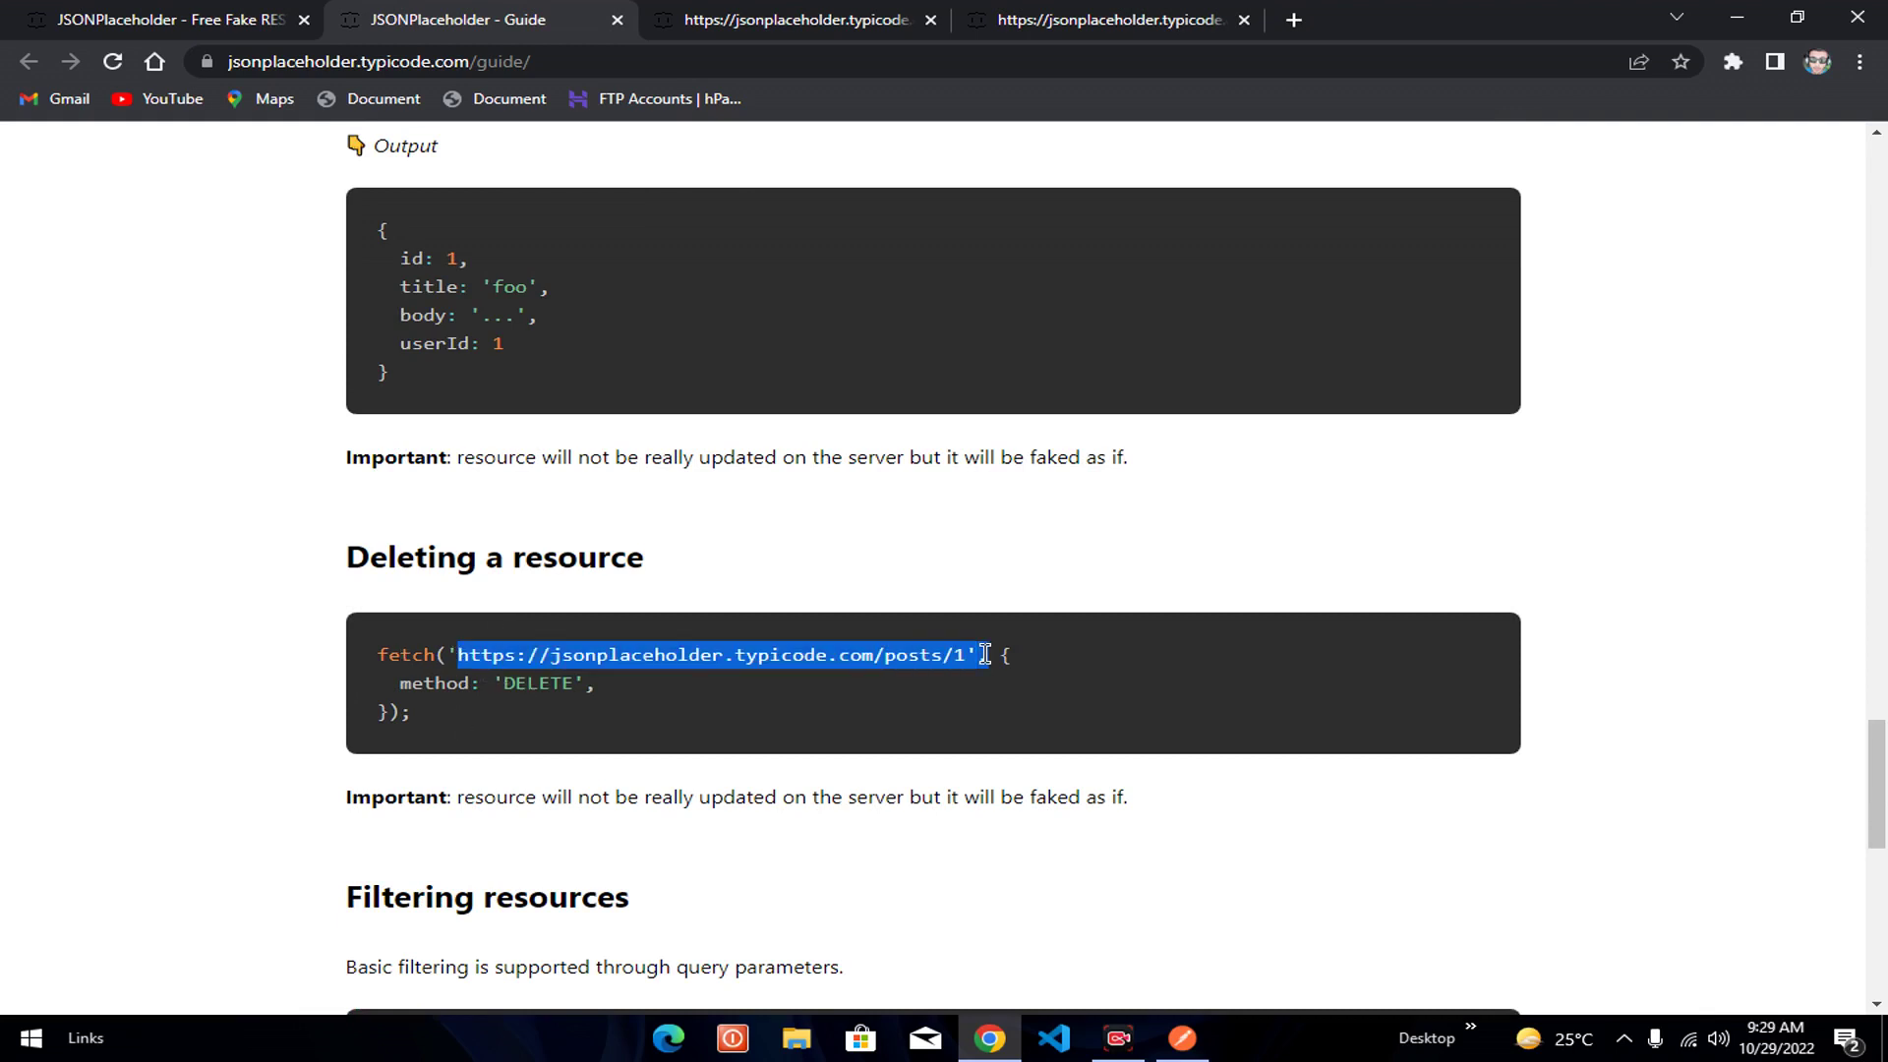
drag(400, 682, 617, 686)
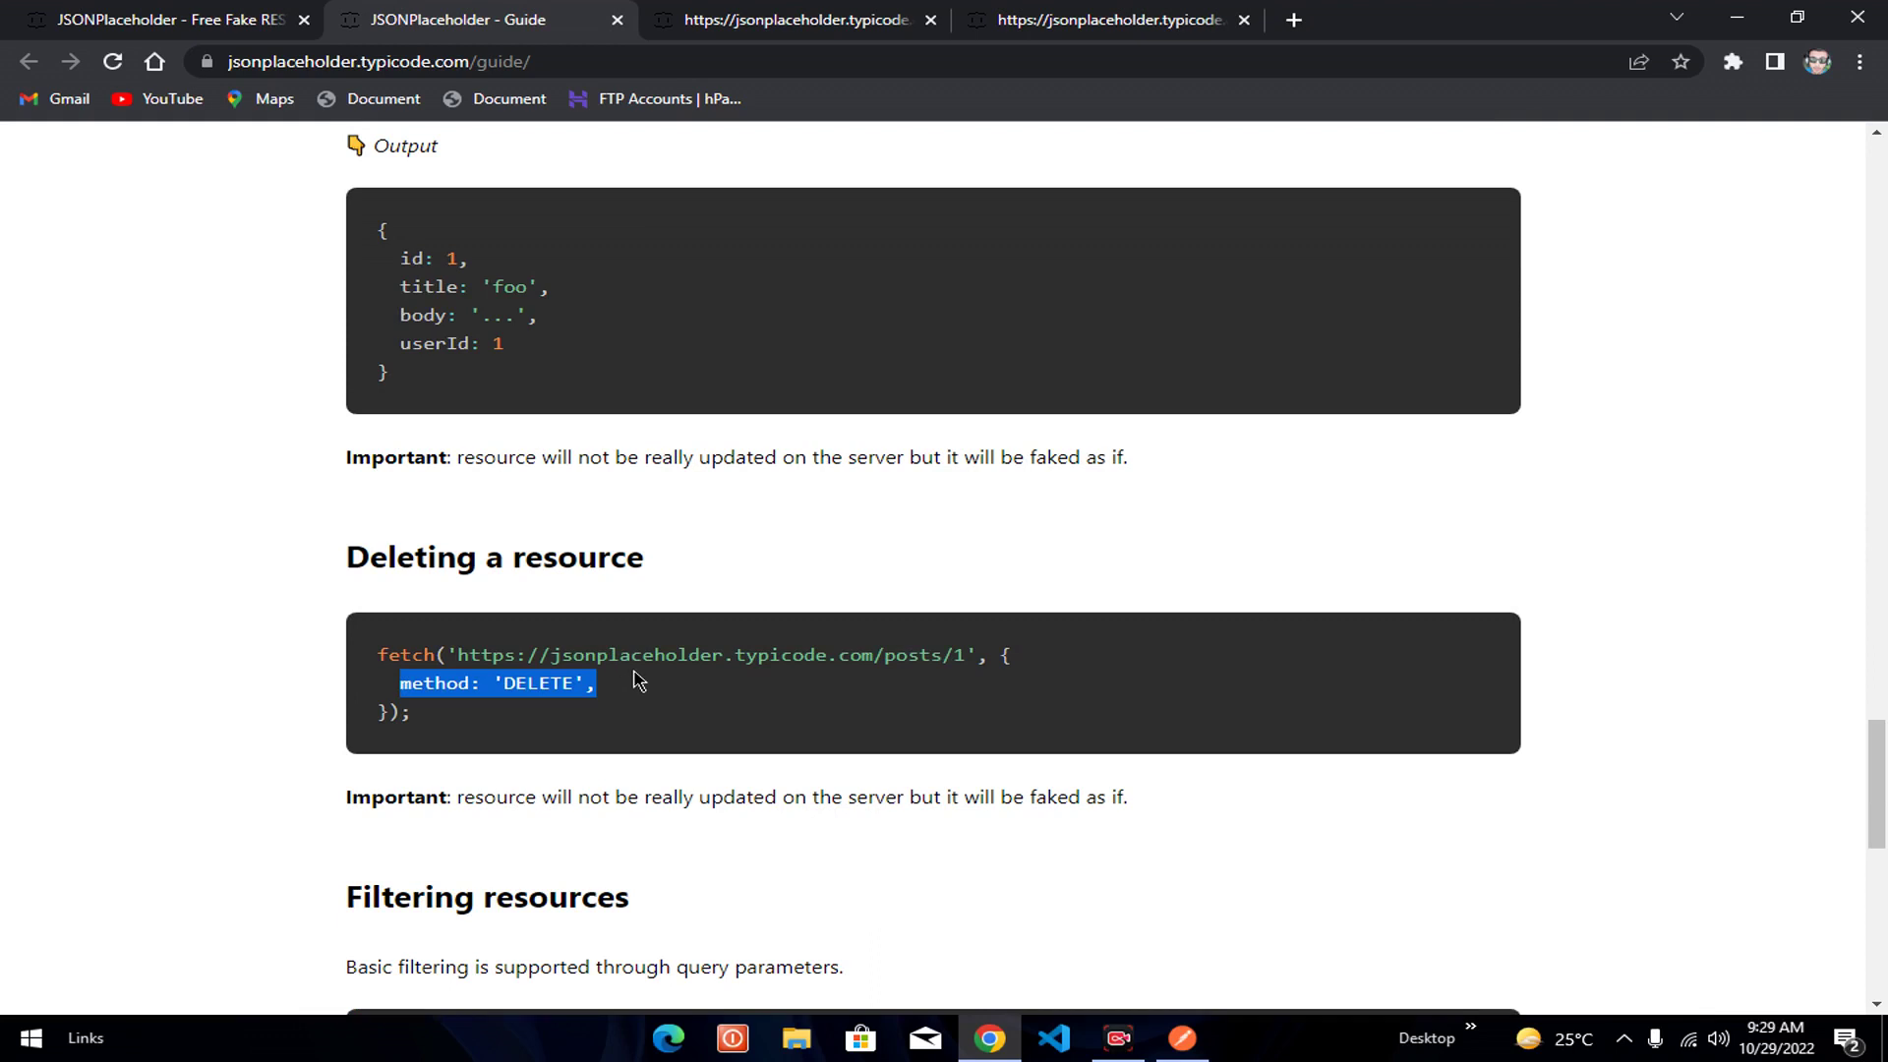
drag(458, 655, 964, 654)
key(ctrl+c)
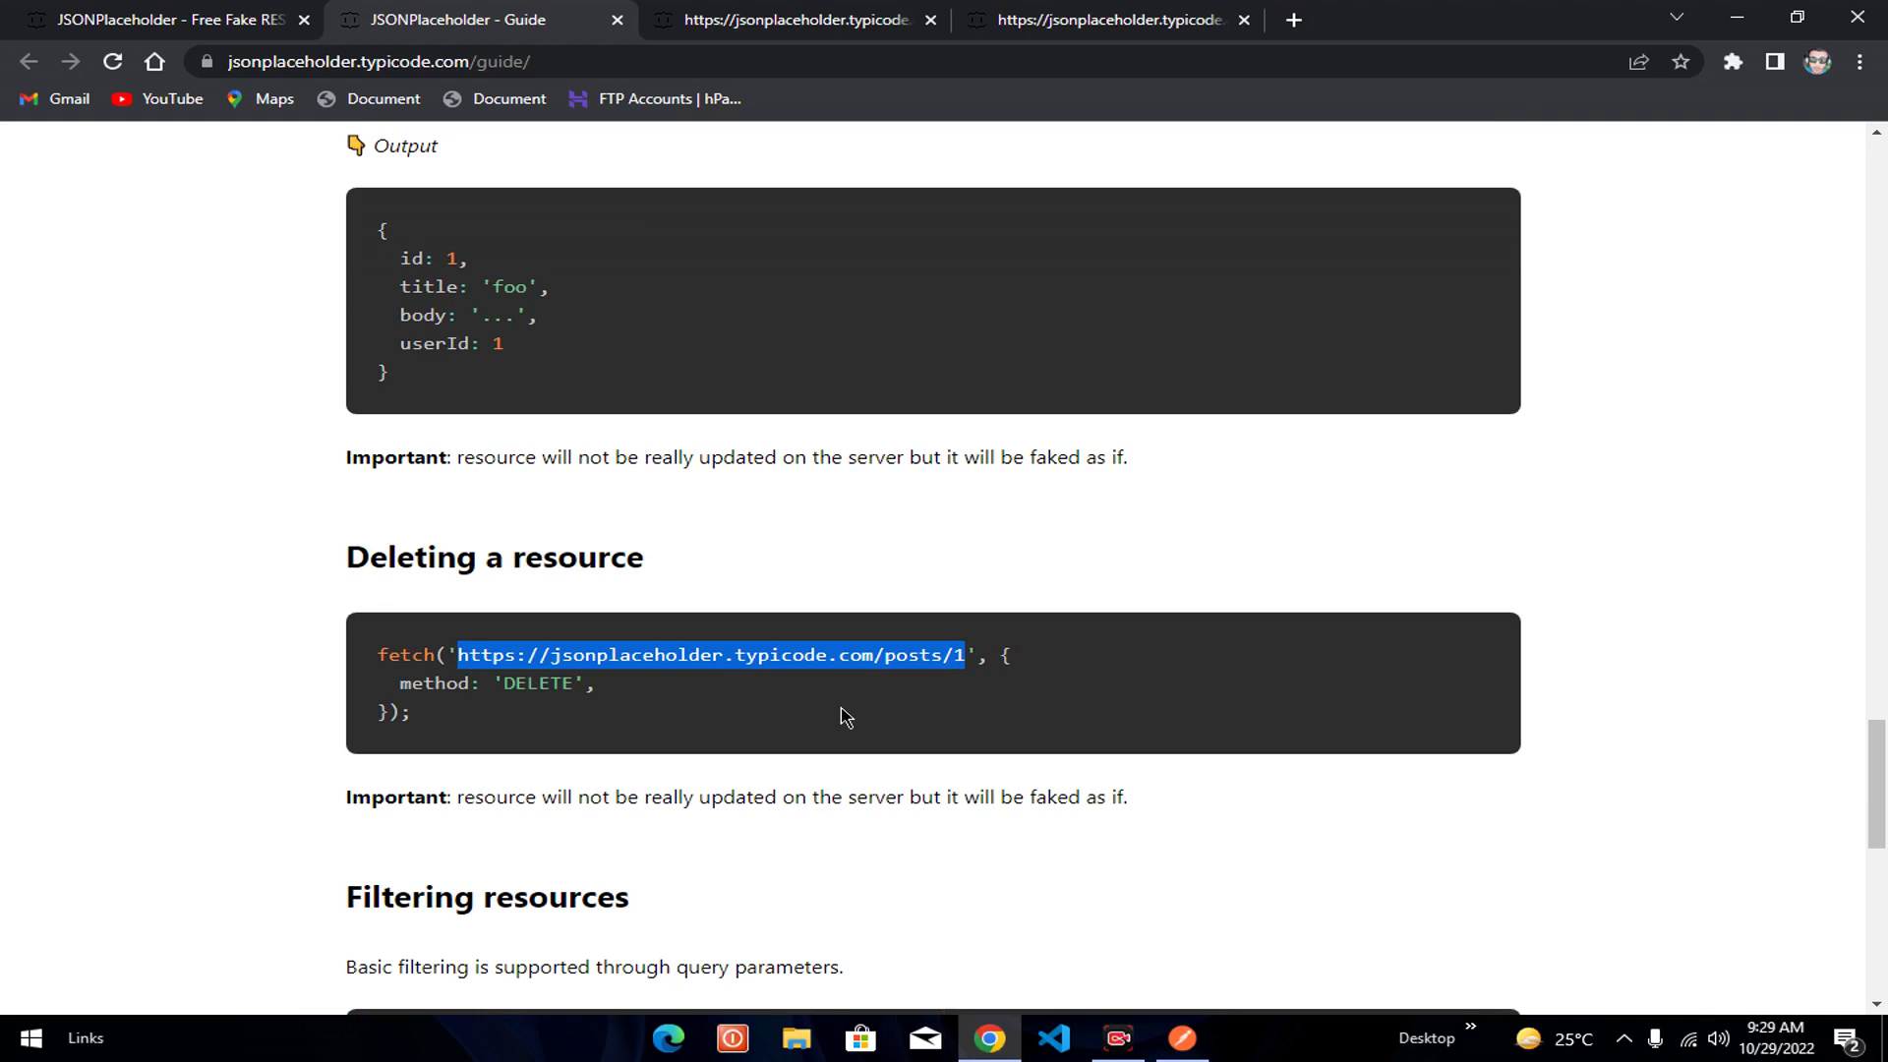
click(1182, 1039)
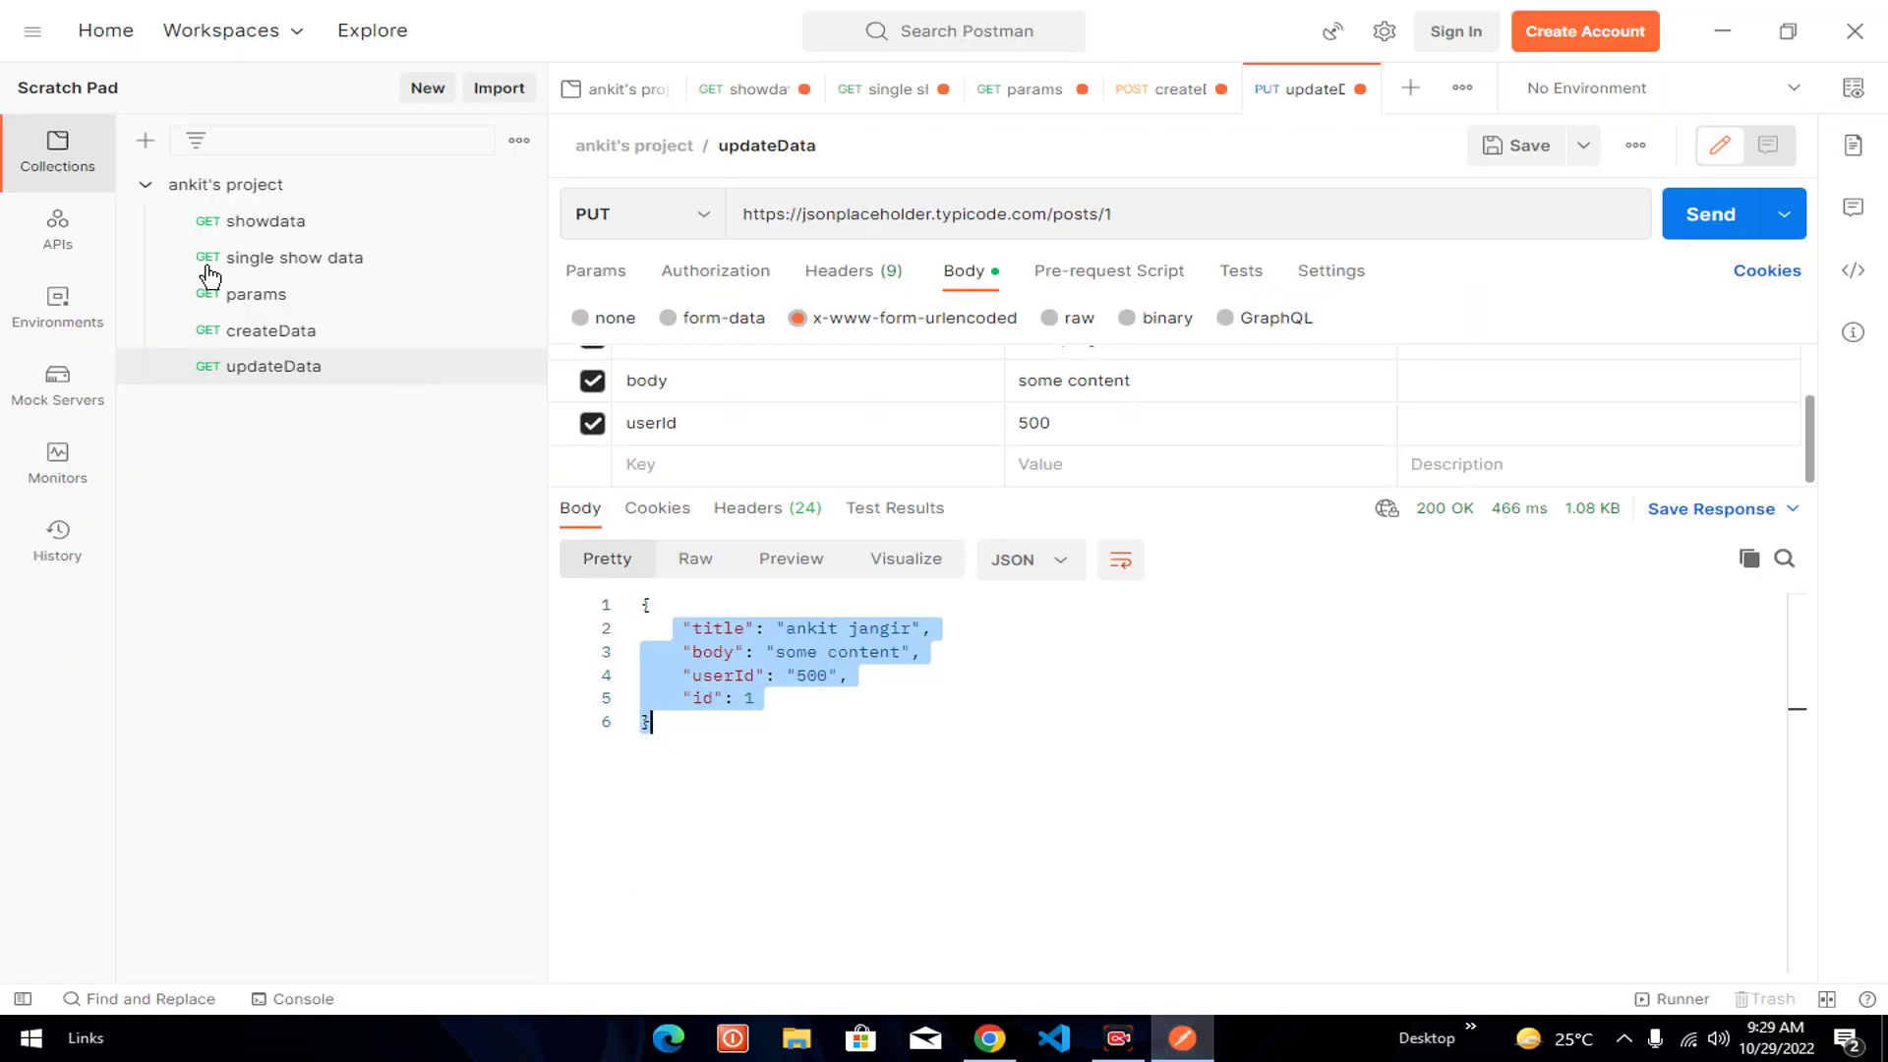
right_click(226, 189)
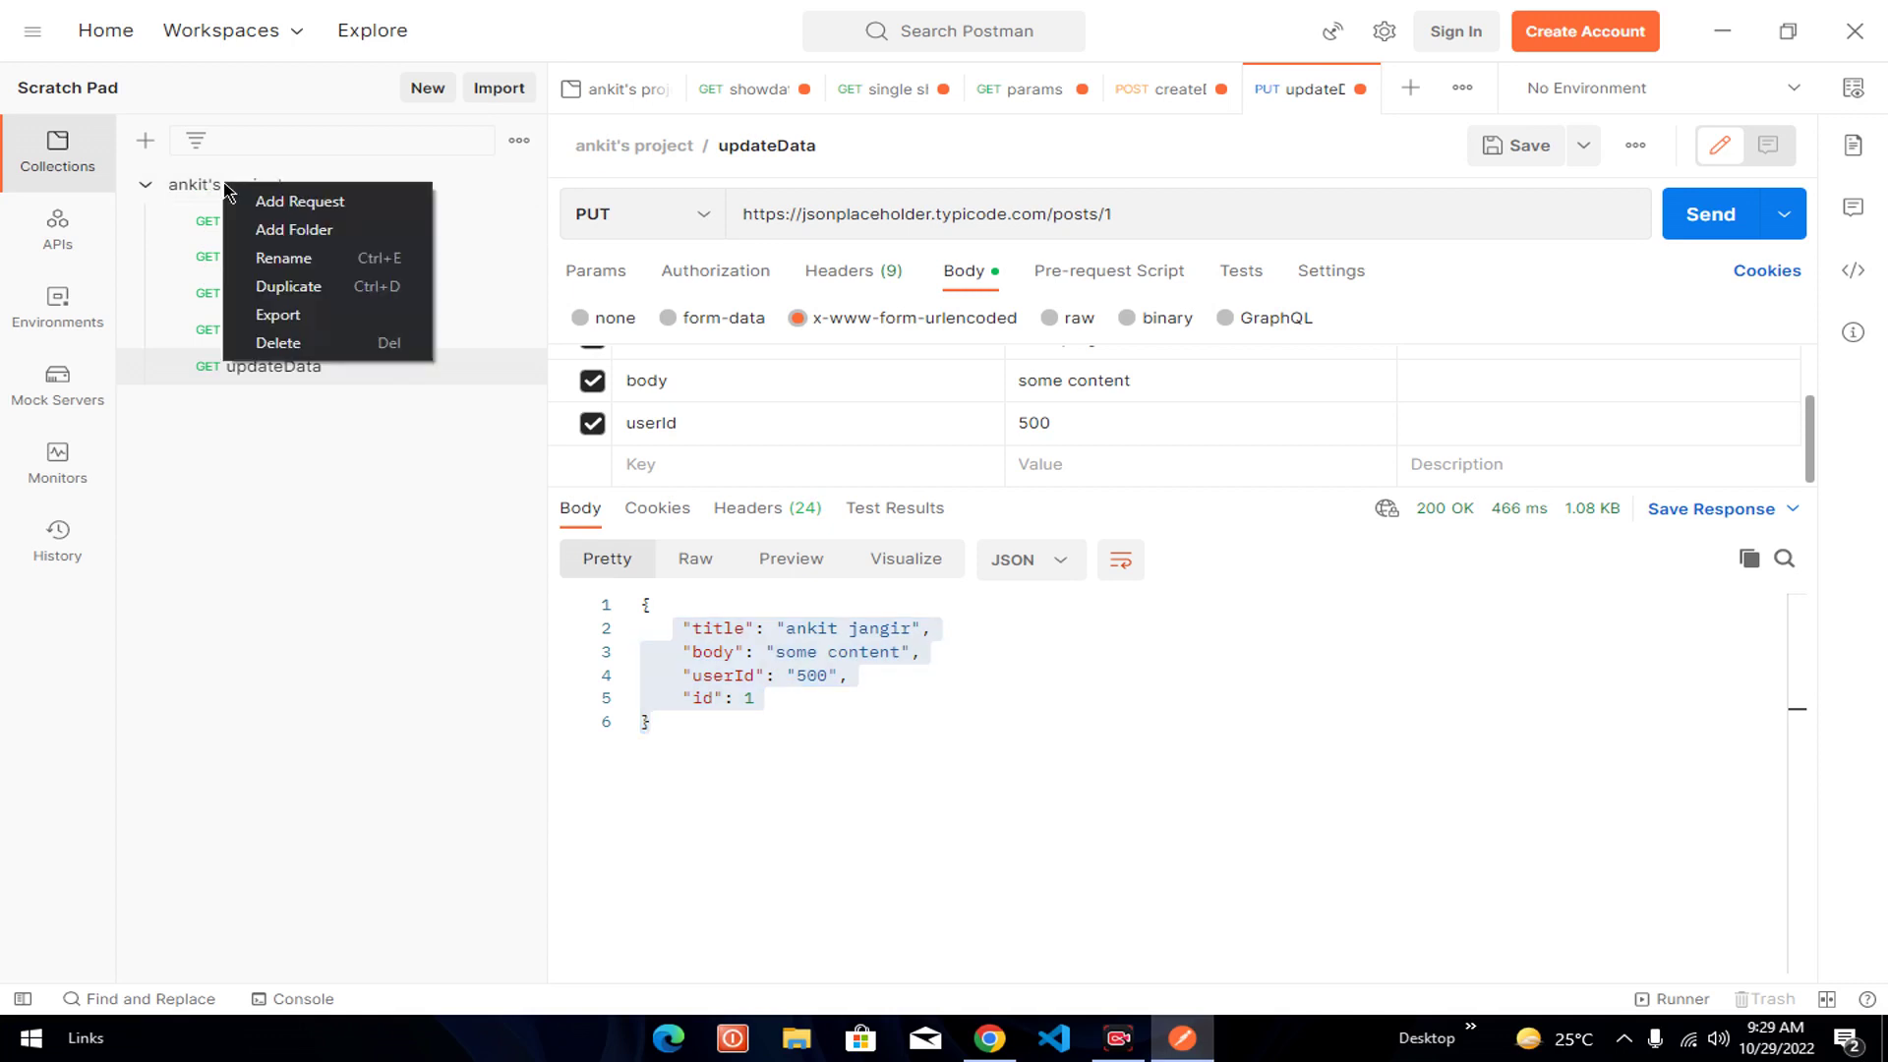
click(363, 203)
click(875, 223)
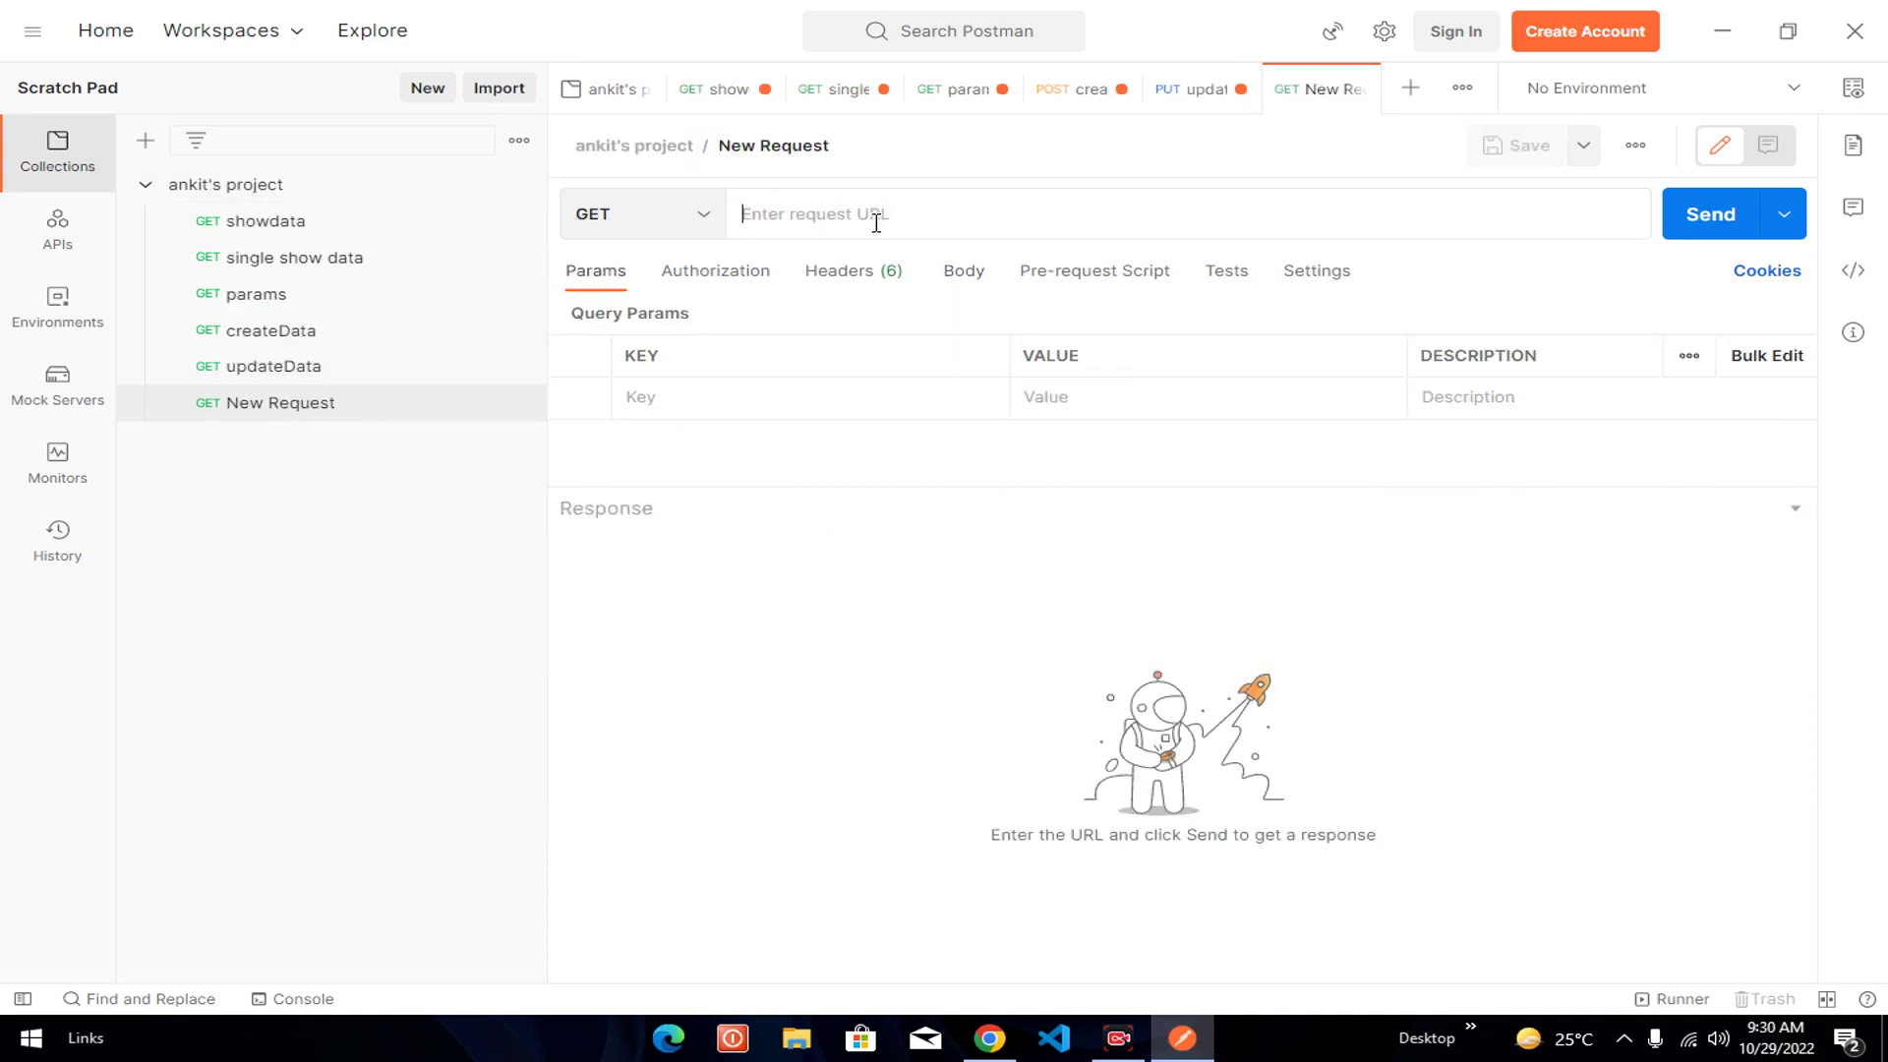
key(ctrl+v)
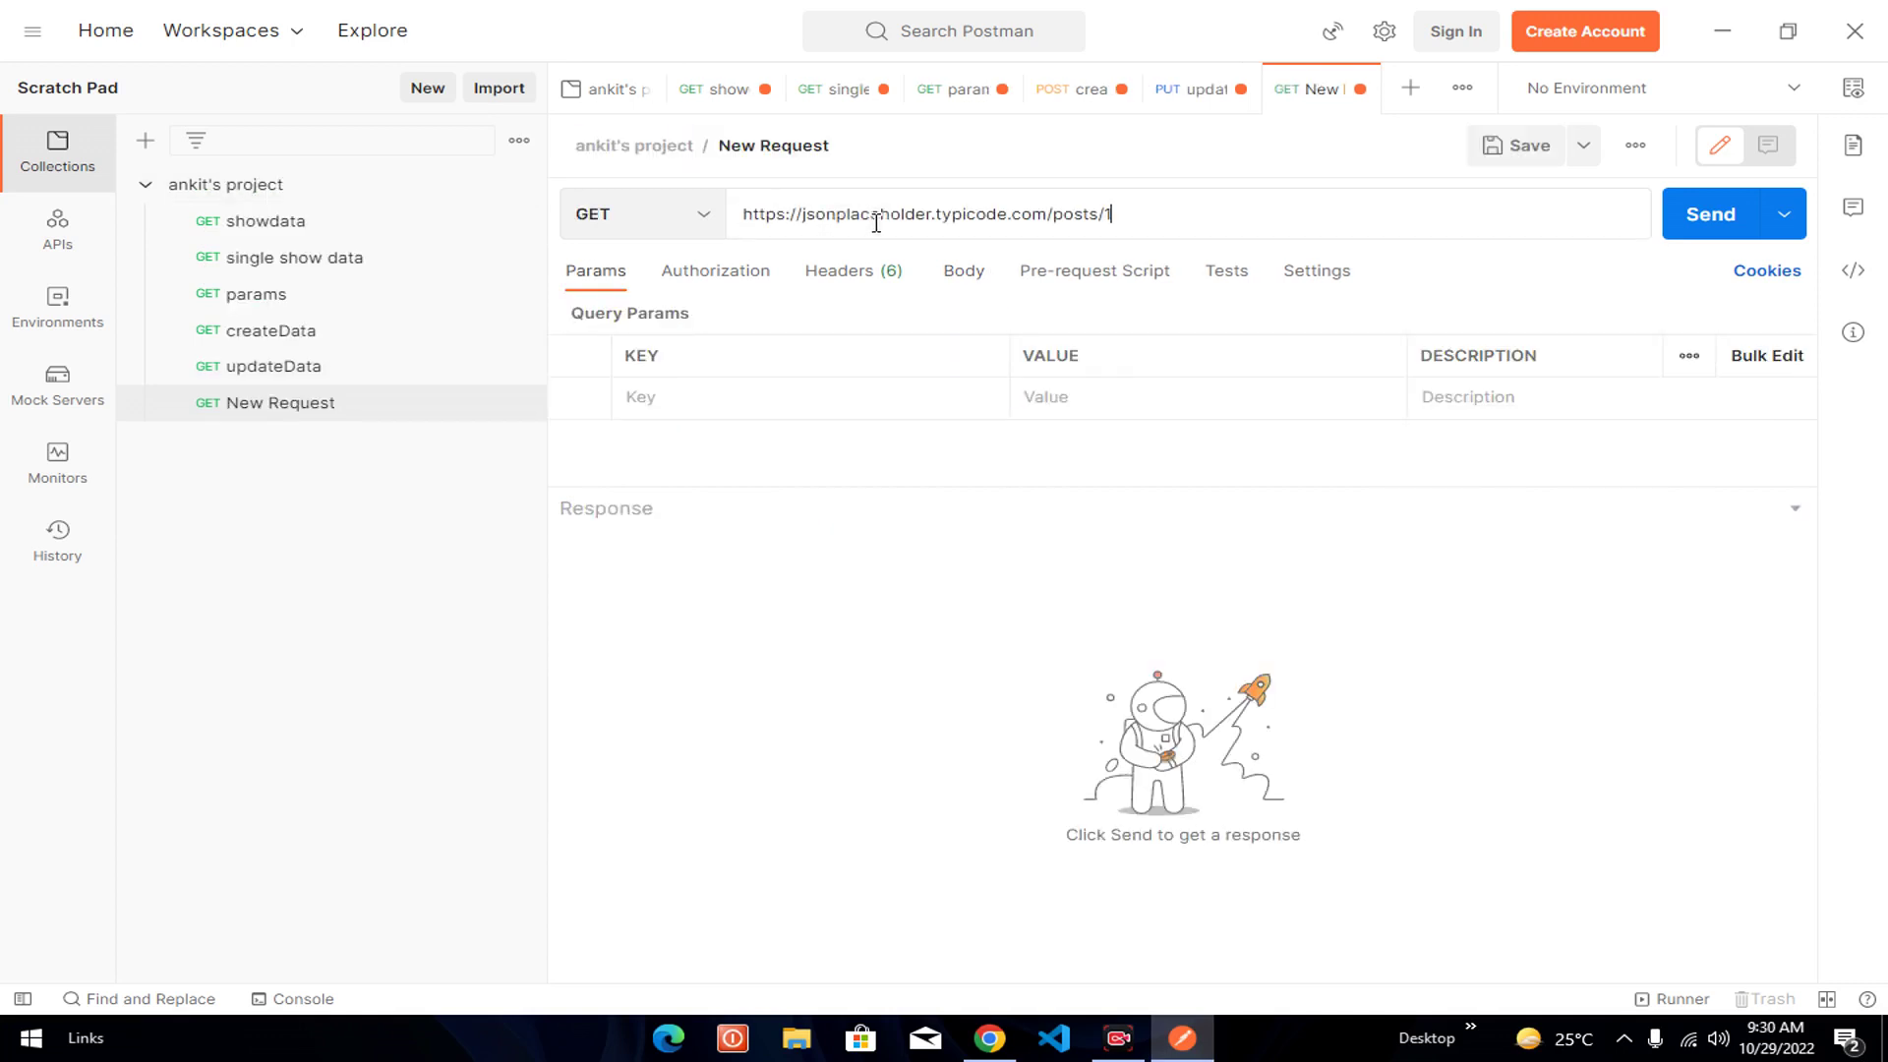
click(666, 224)
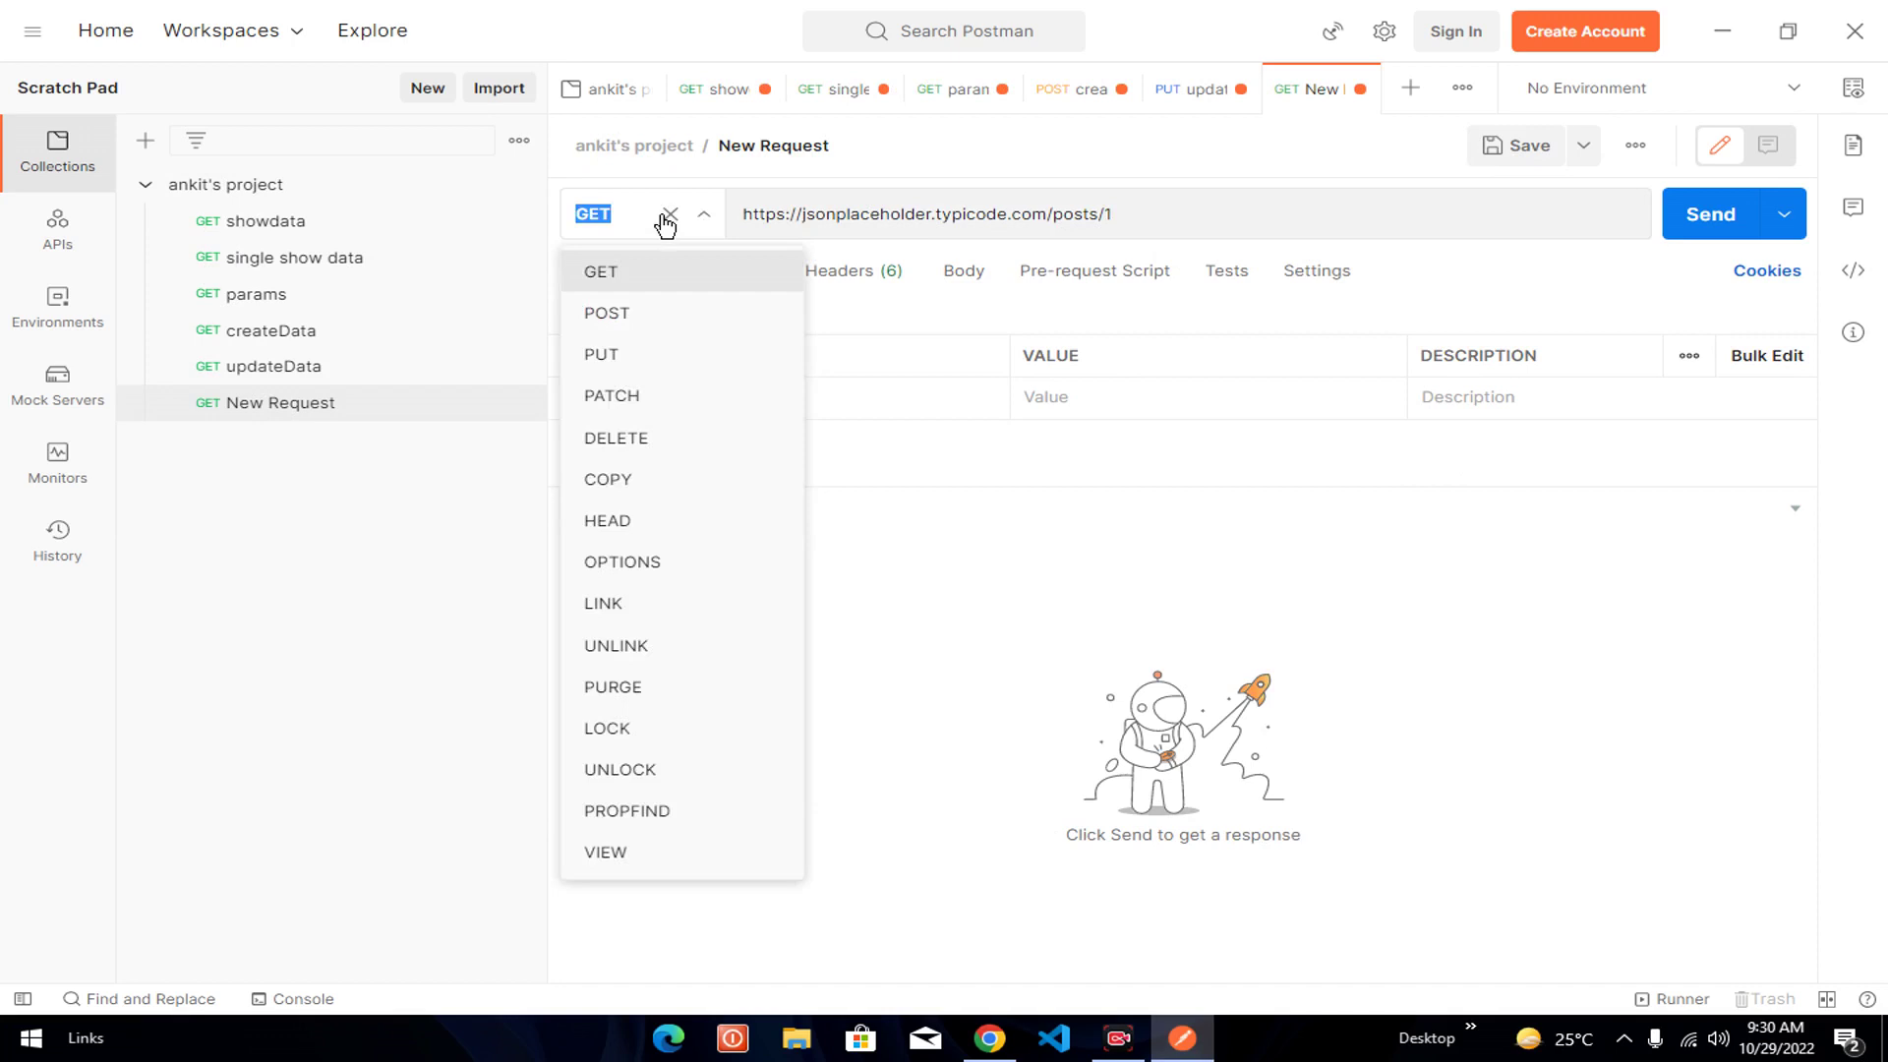
click(628, 444)
- Add an Accept header with the value application/json to the new DELETE request
click(830, 270)
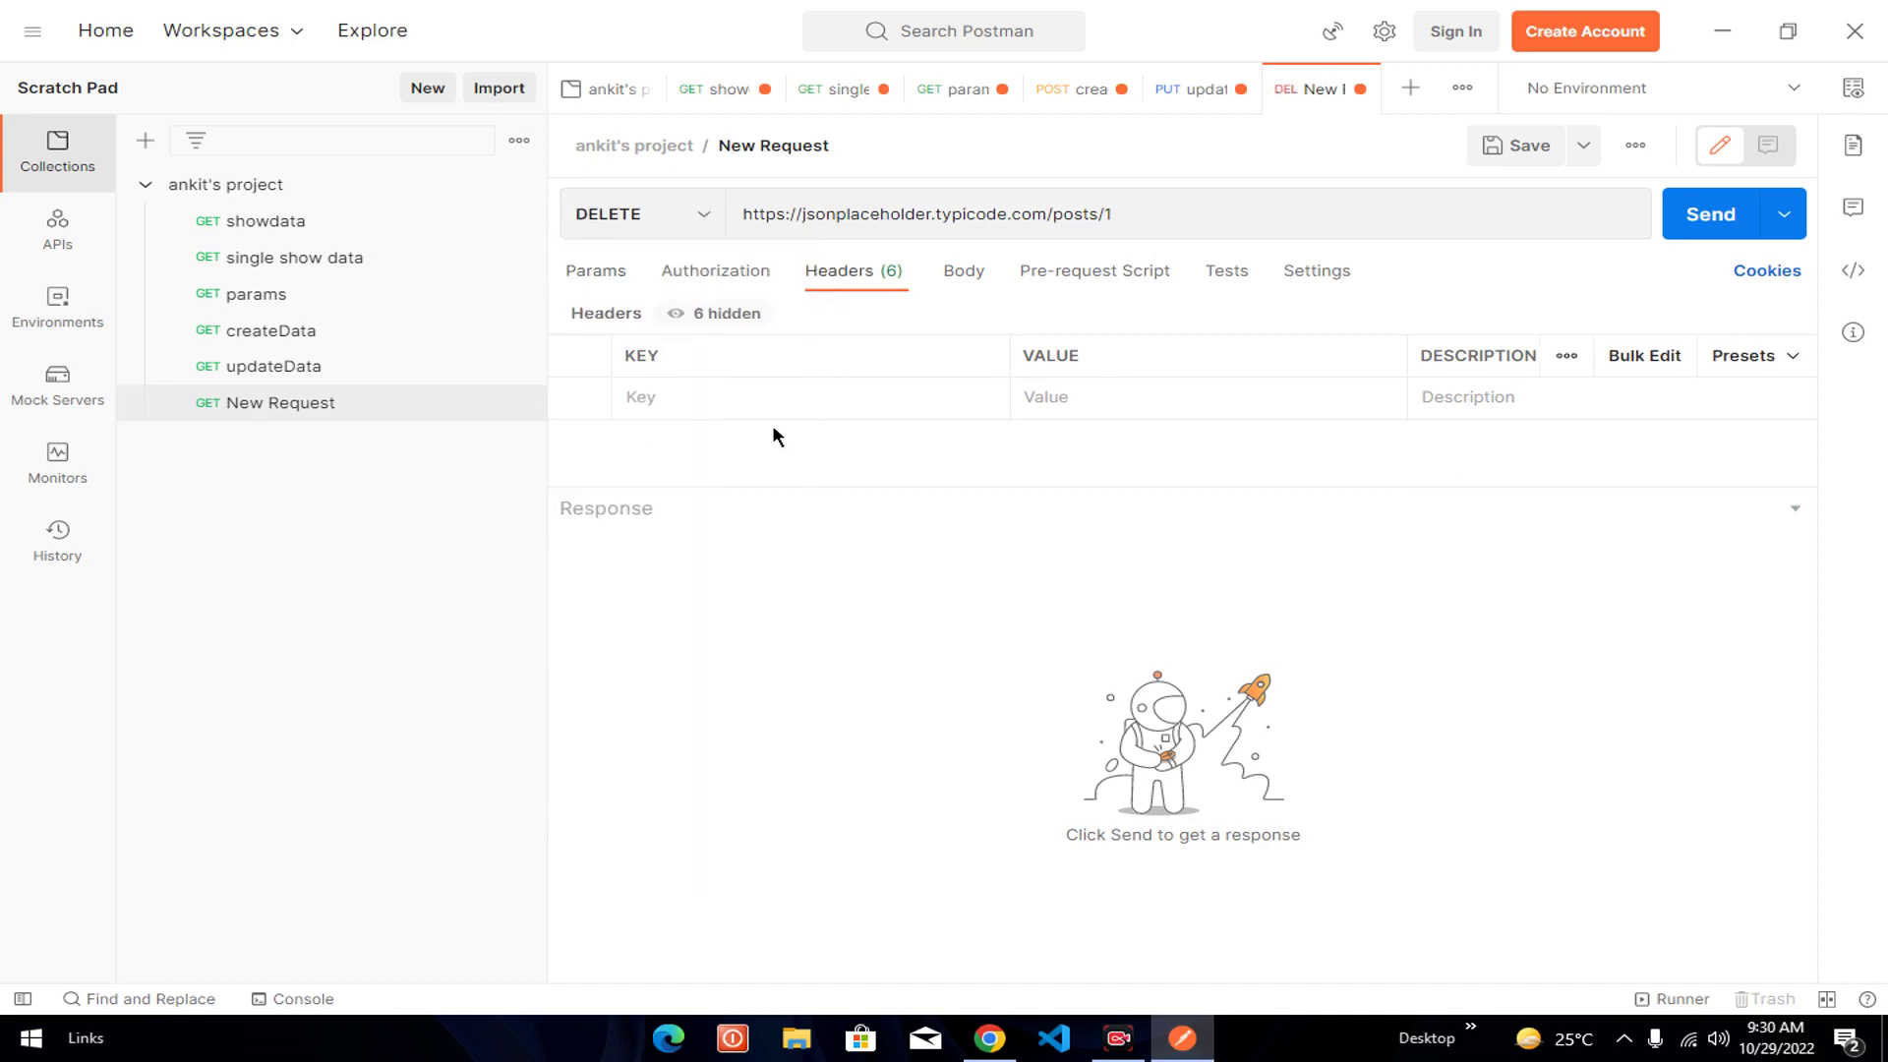
click(693, 393)
text(a)
click(672, 429)
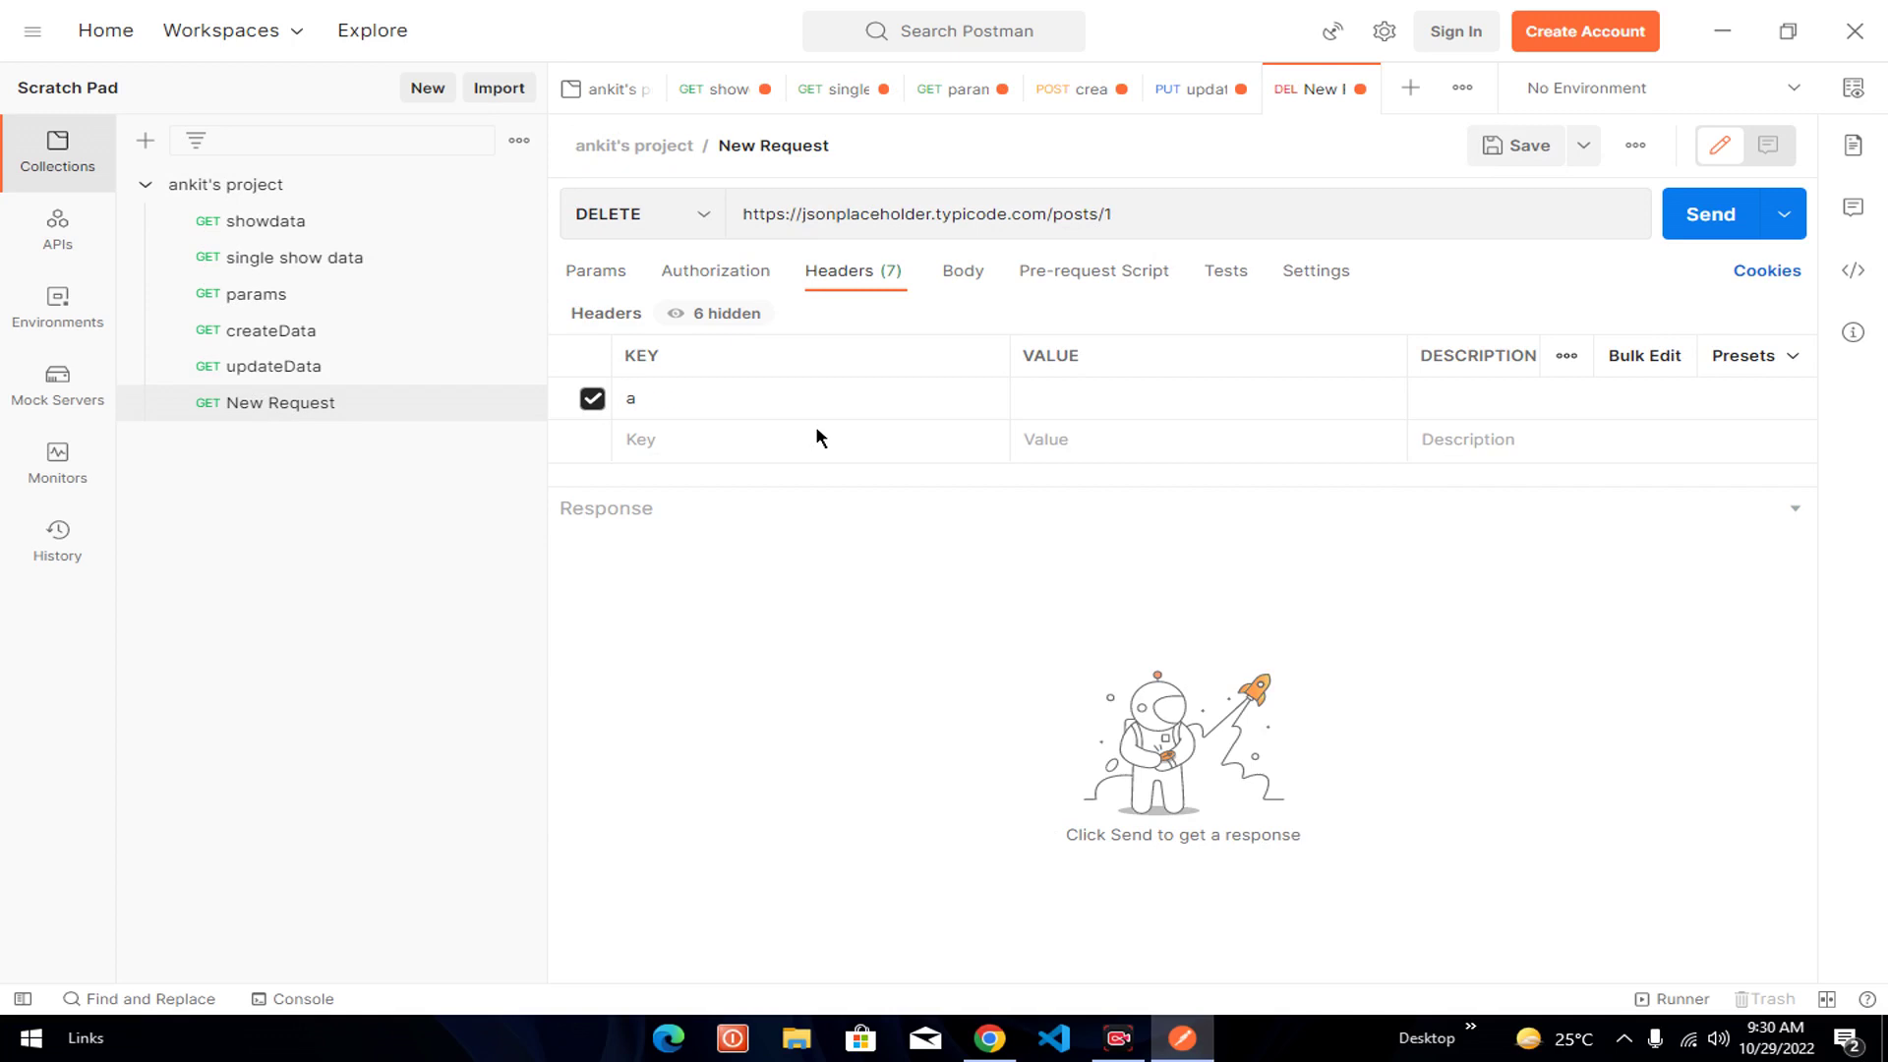
click(1058, 407)
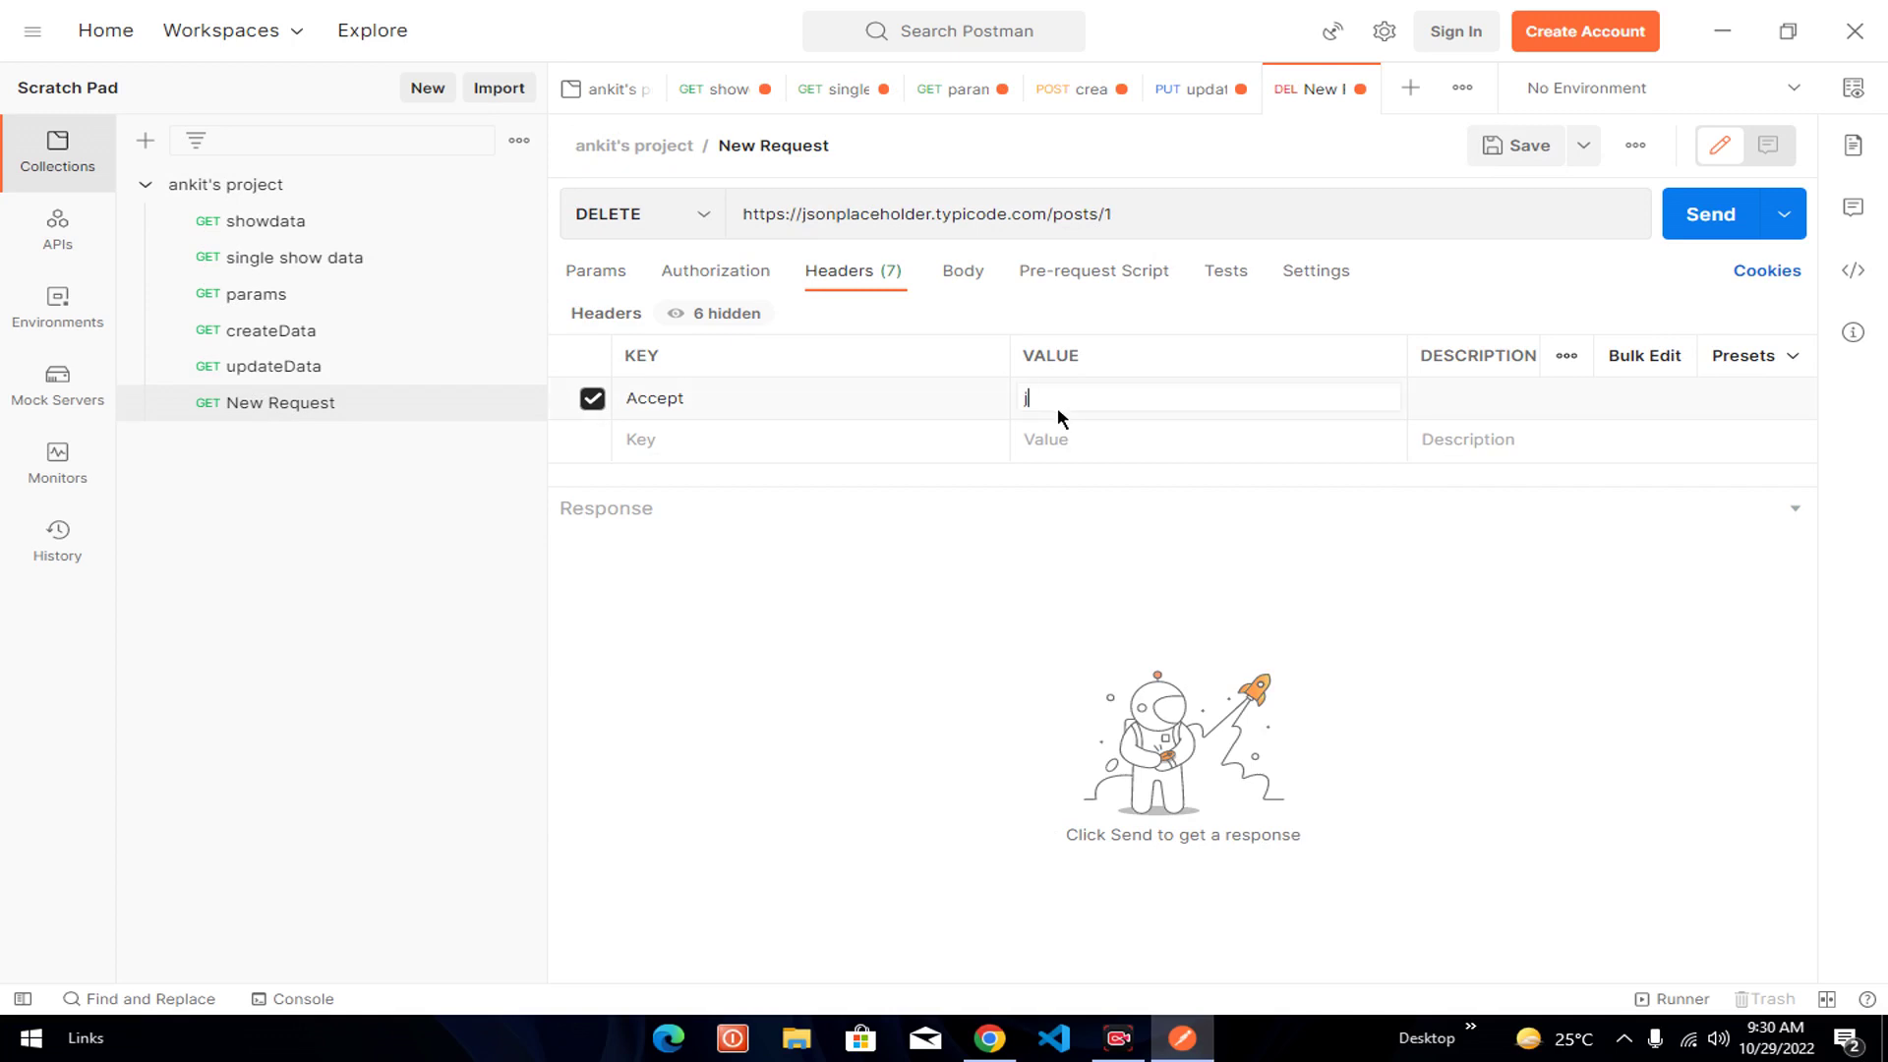
text(json)
click(1064, 432)
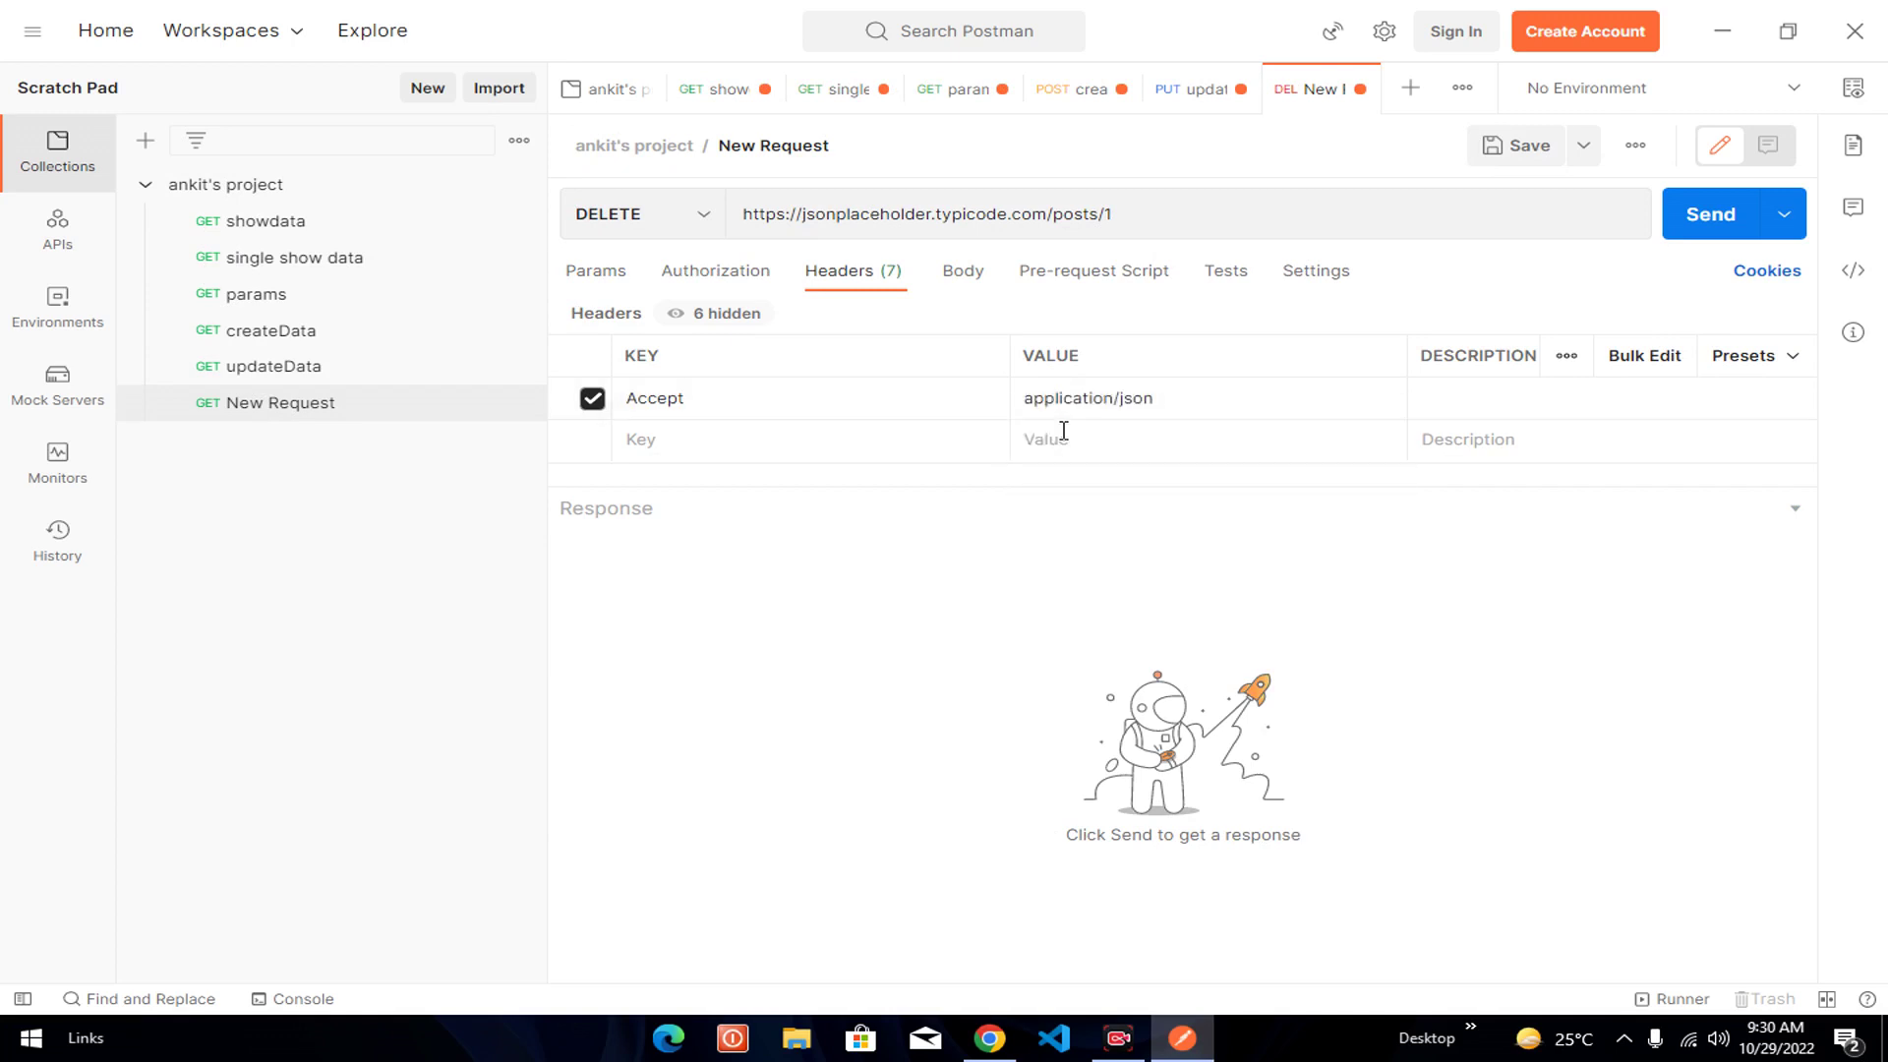
- Set the body format to x-www-form-urlencoded, send the DELETE request and check the response body and status
click(962, 282)
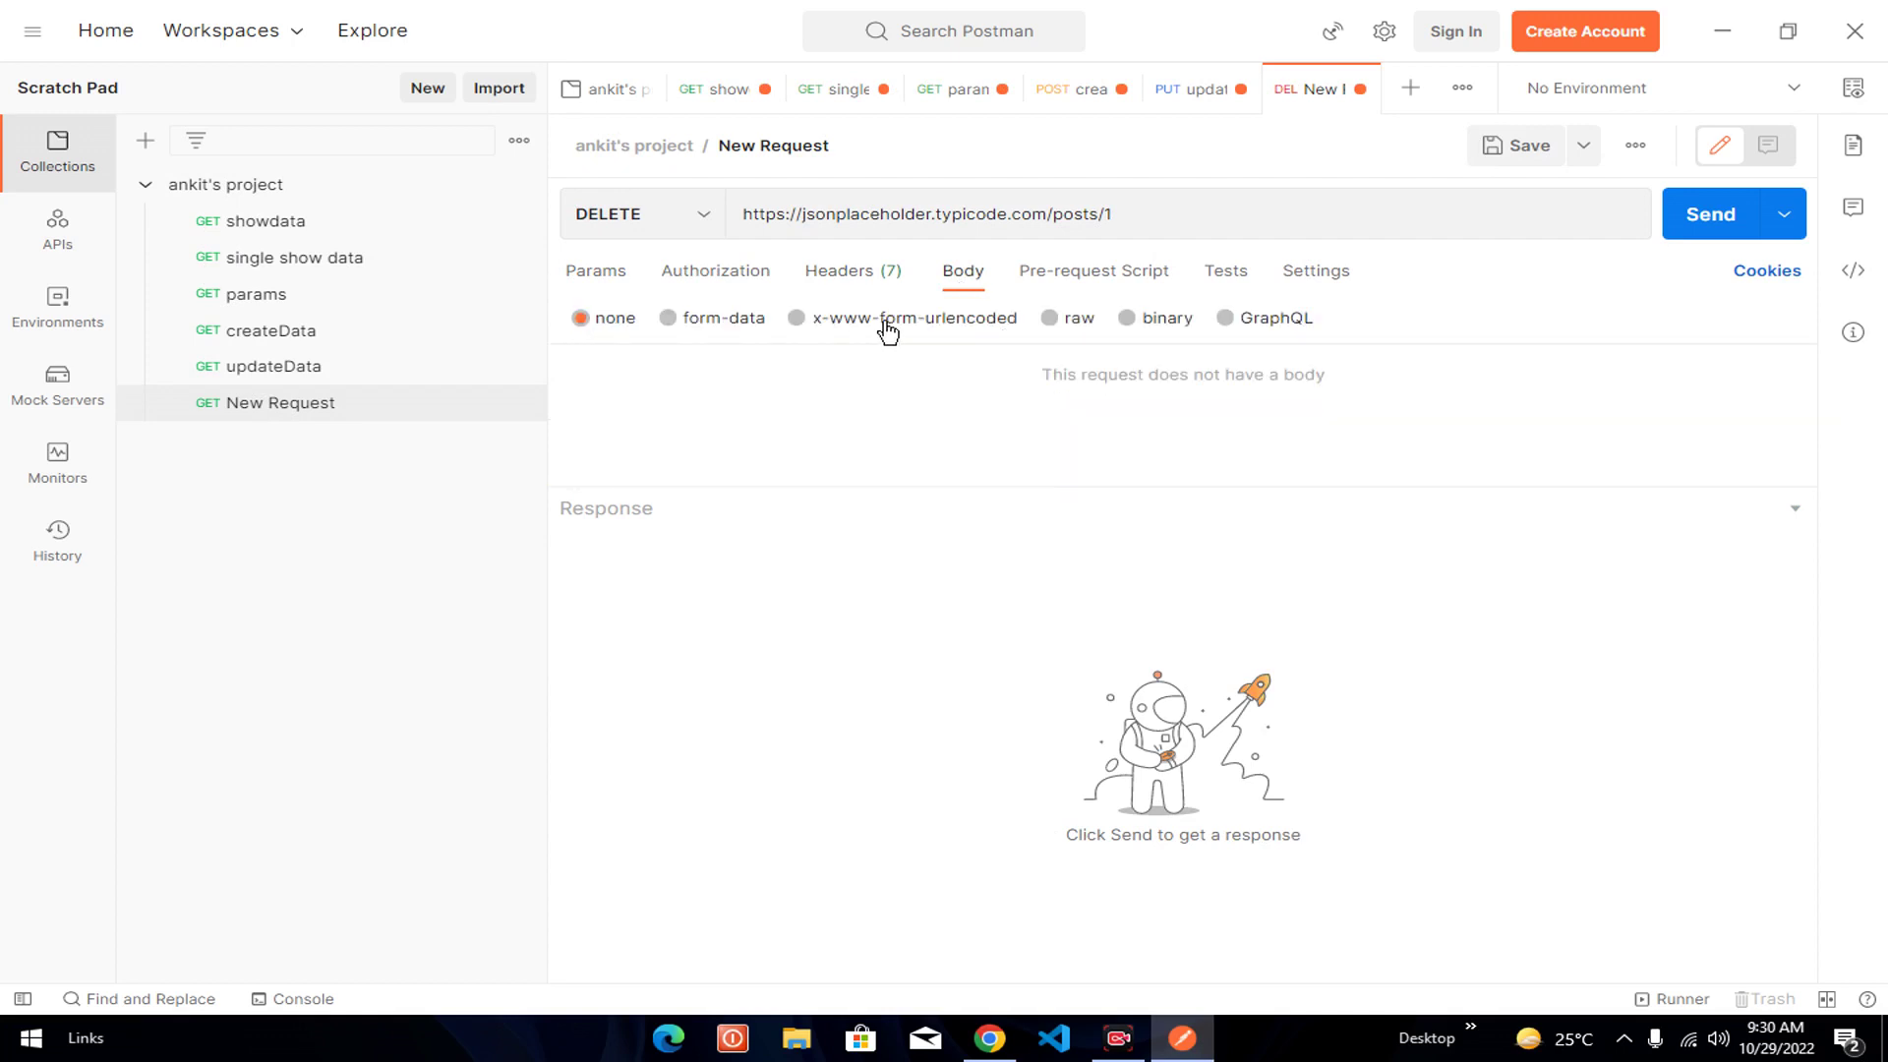
click(888, 324)
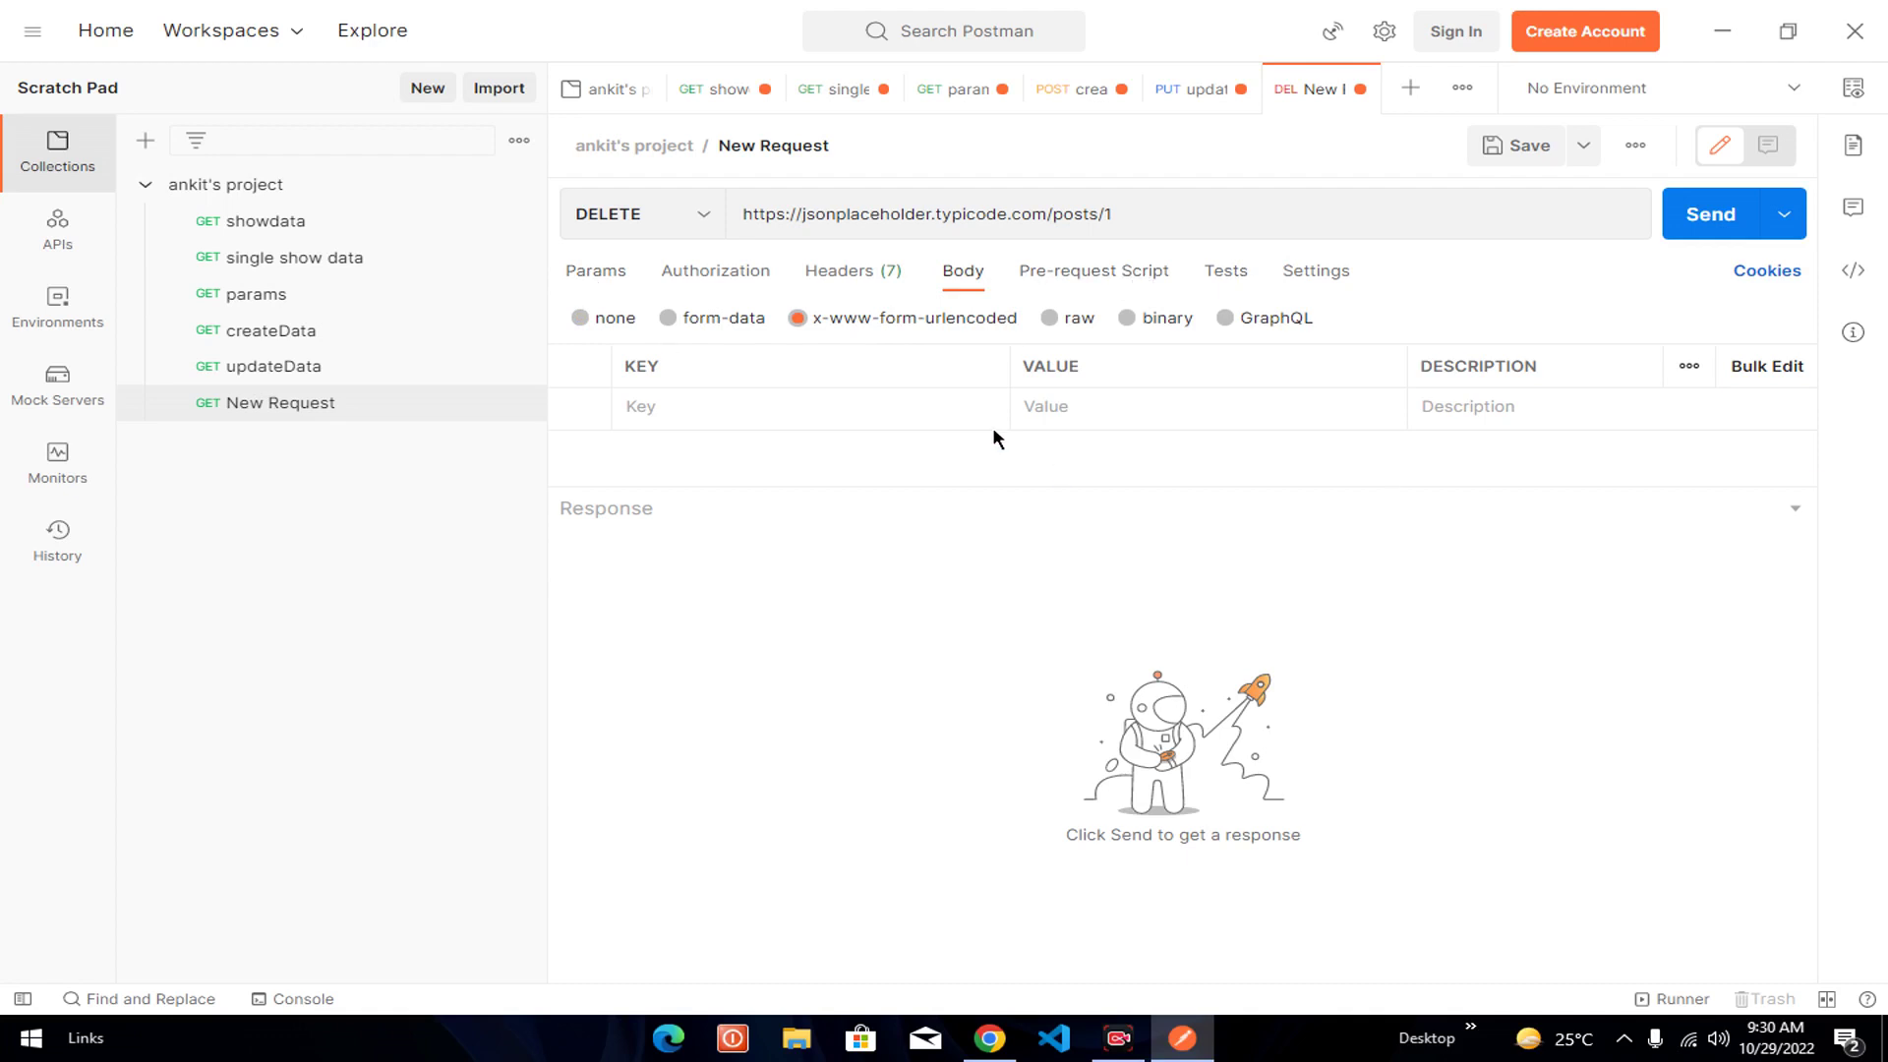
click(618, 278)
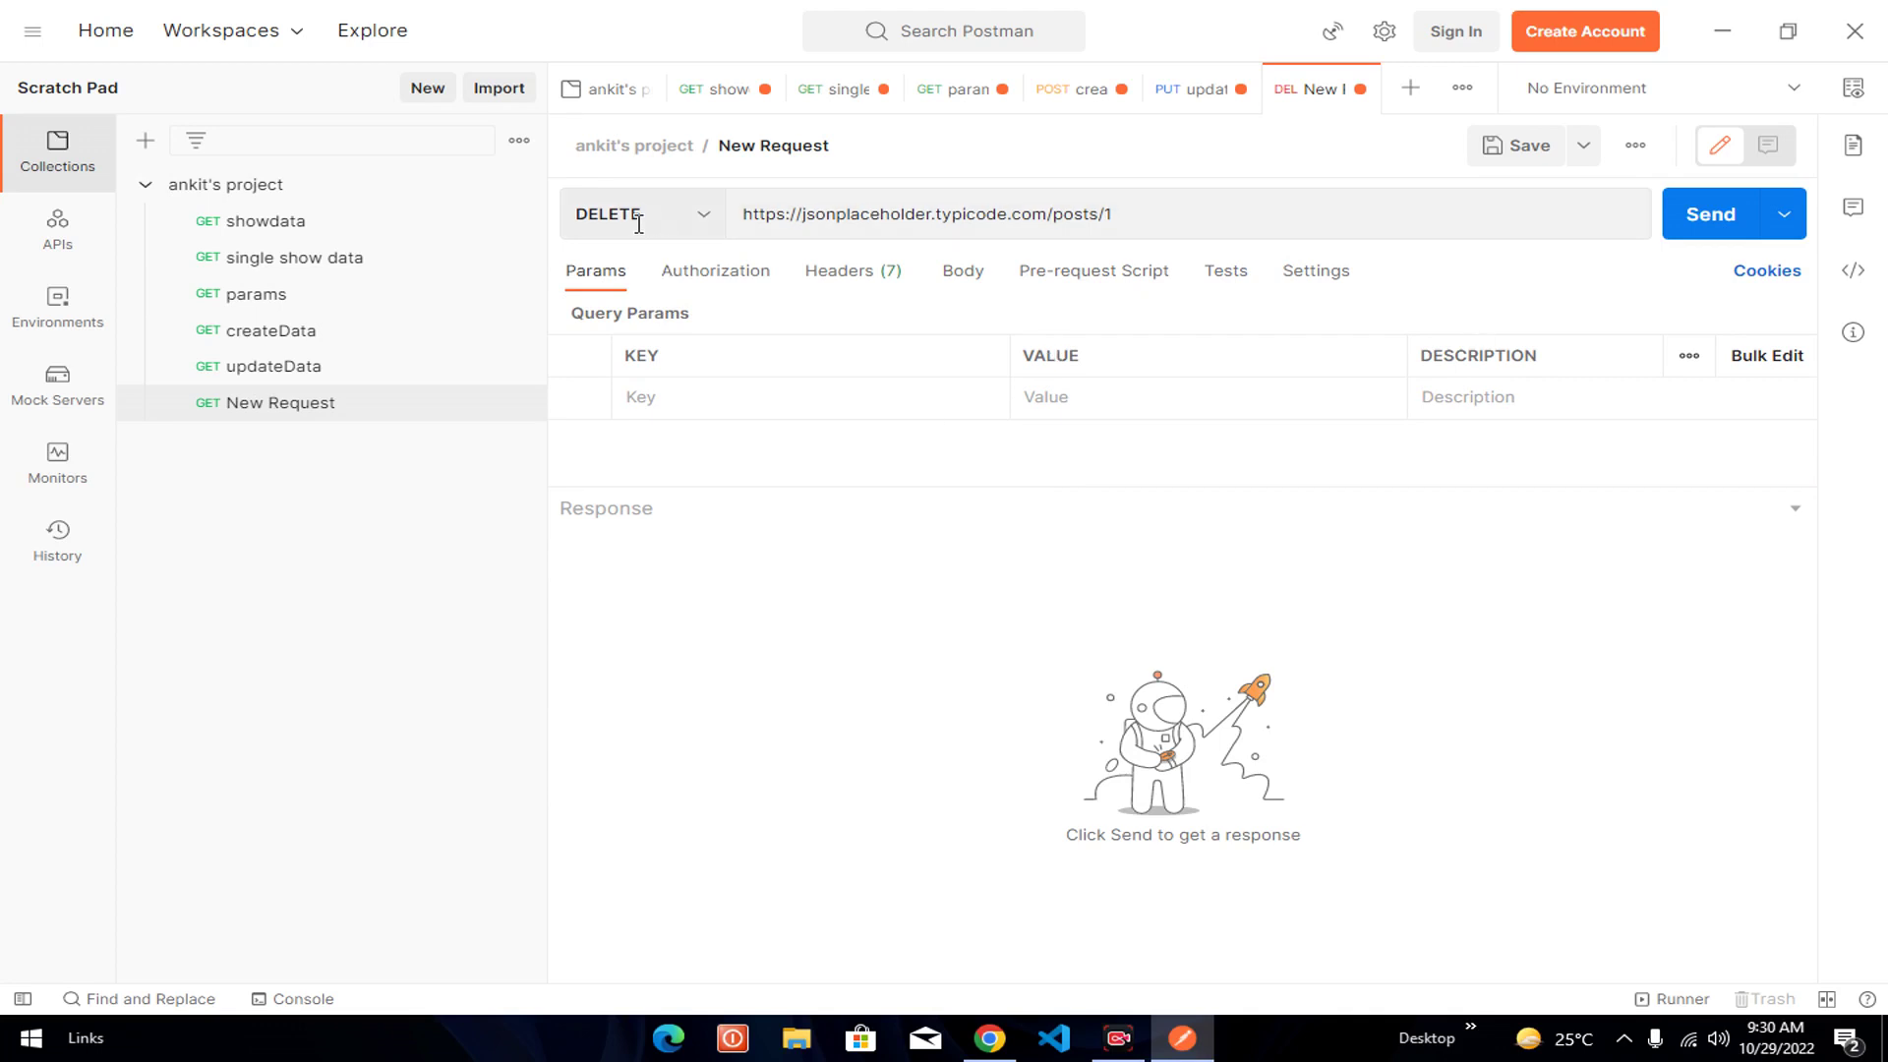
drag(1171, 218, 1102, 218)
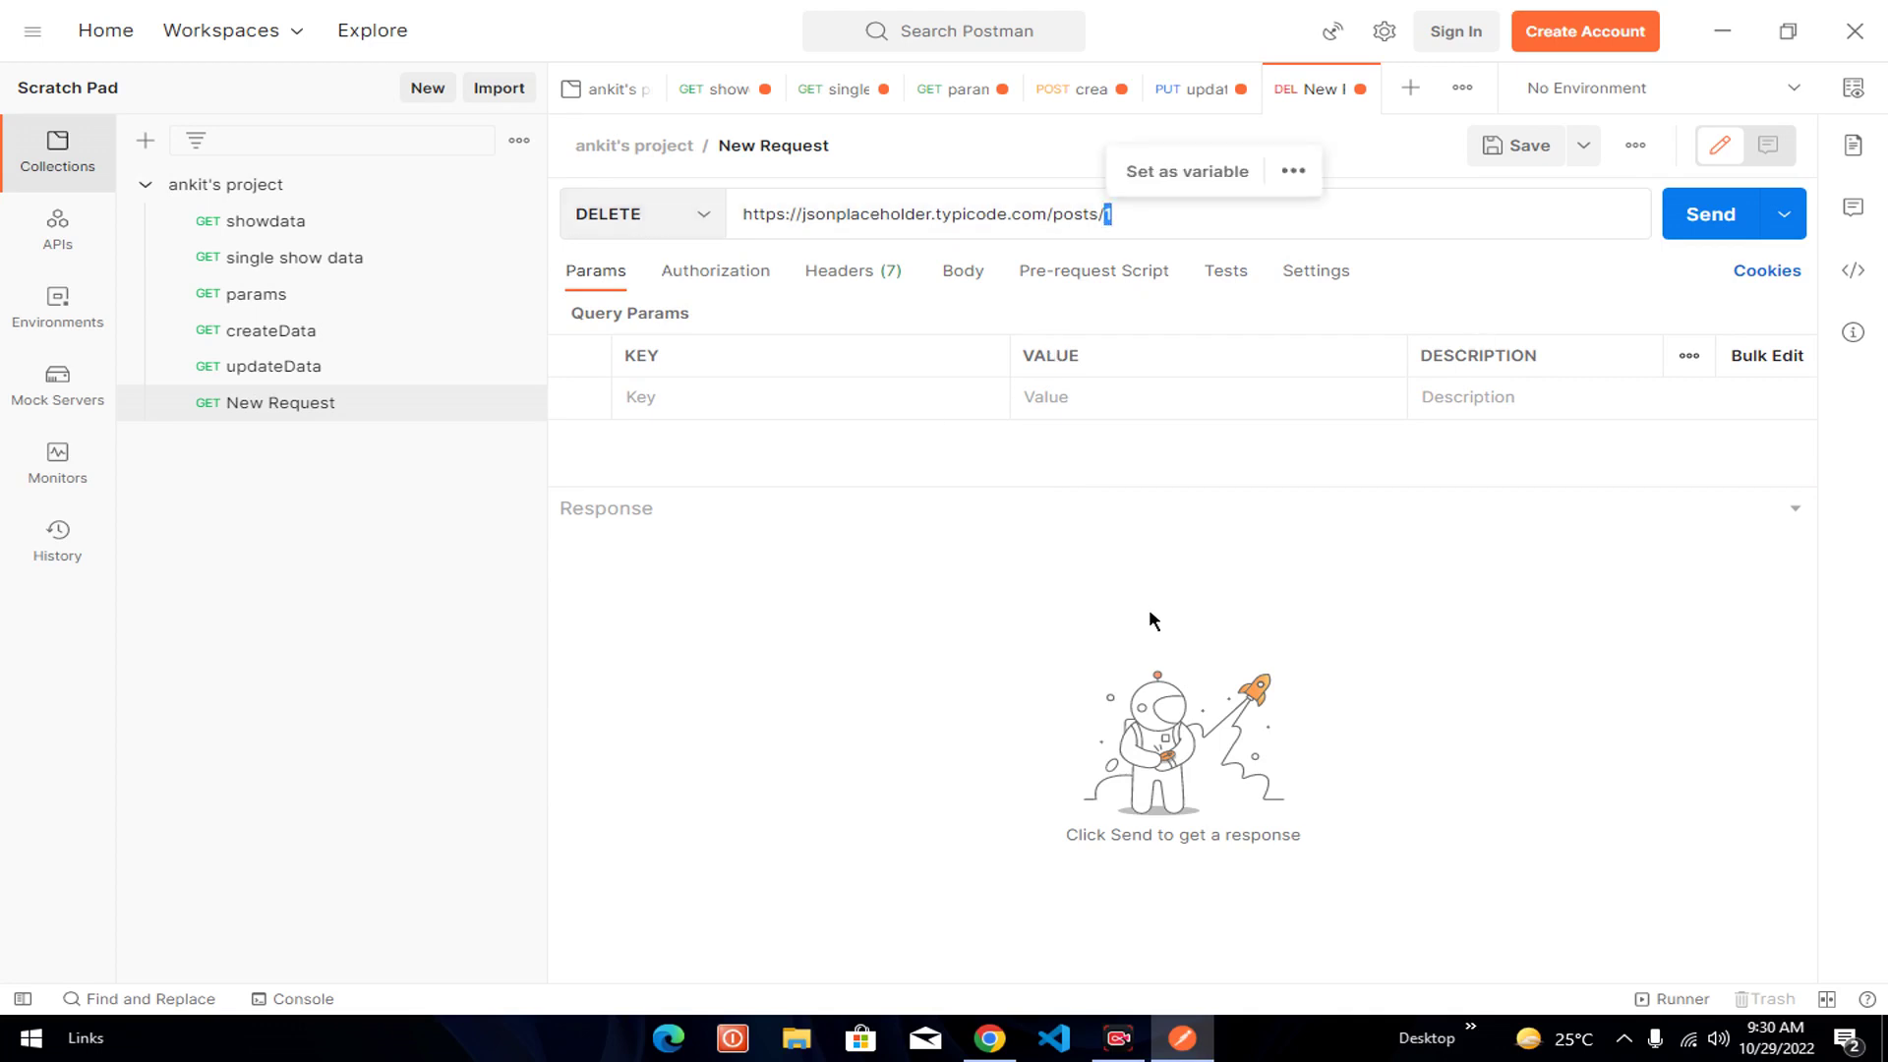
click(1711, 218)
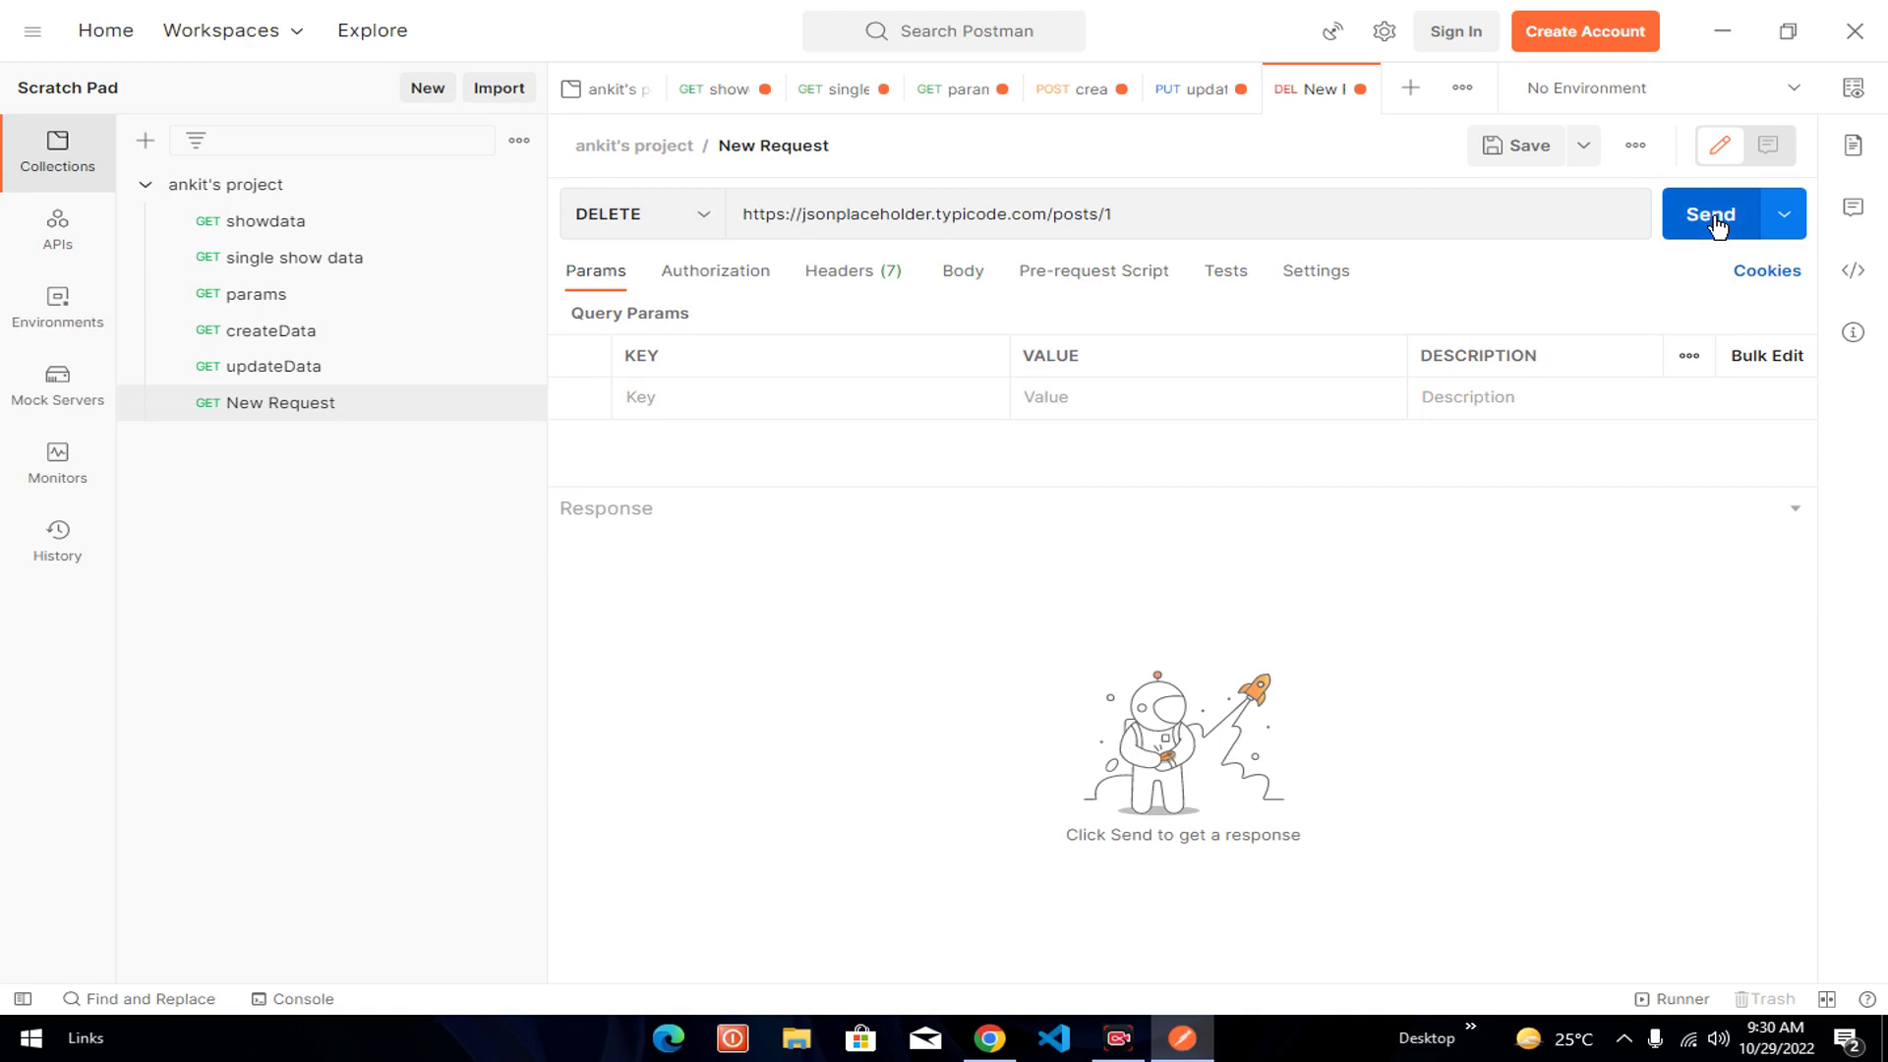
click(1710, 216)
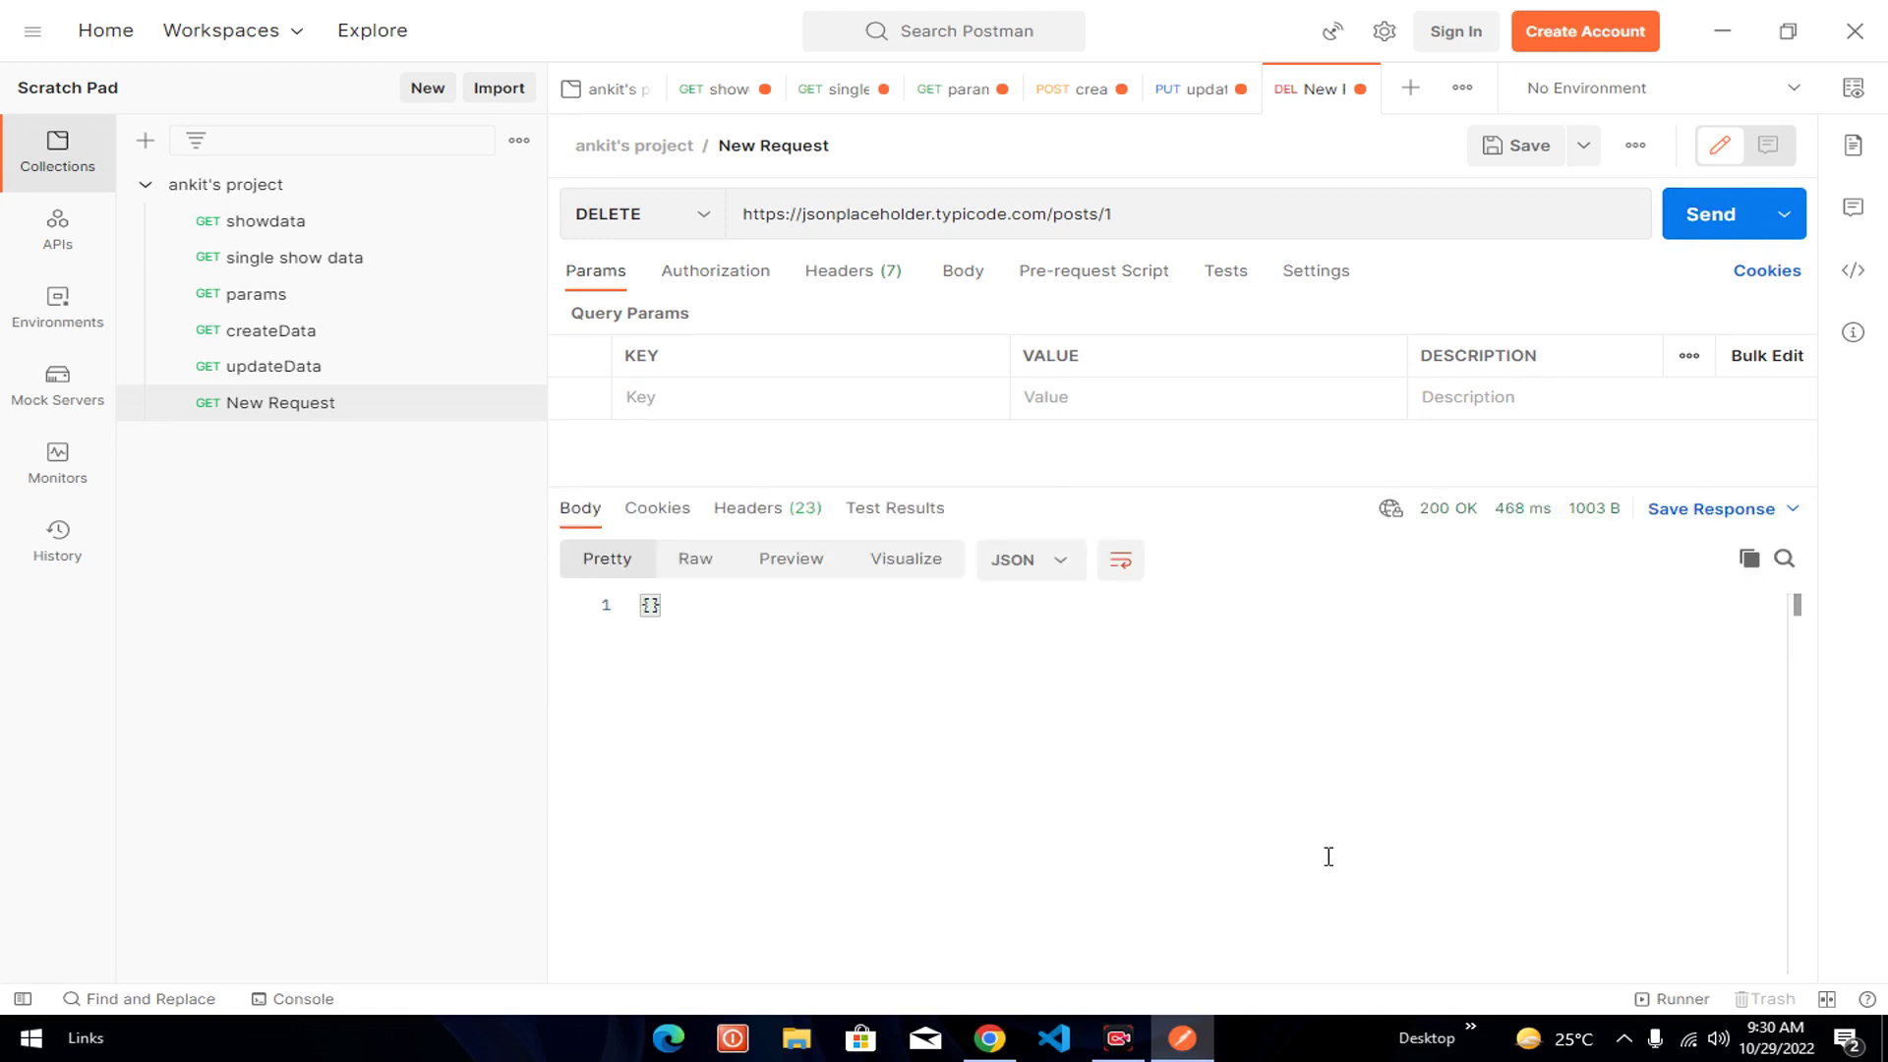
drag(707, 604, 639, 607)
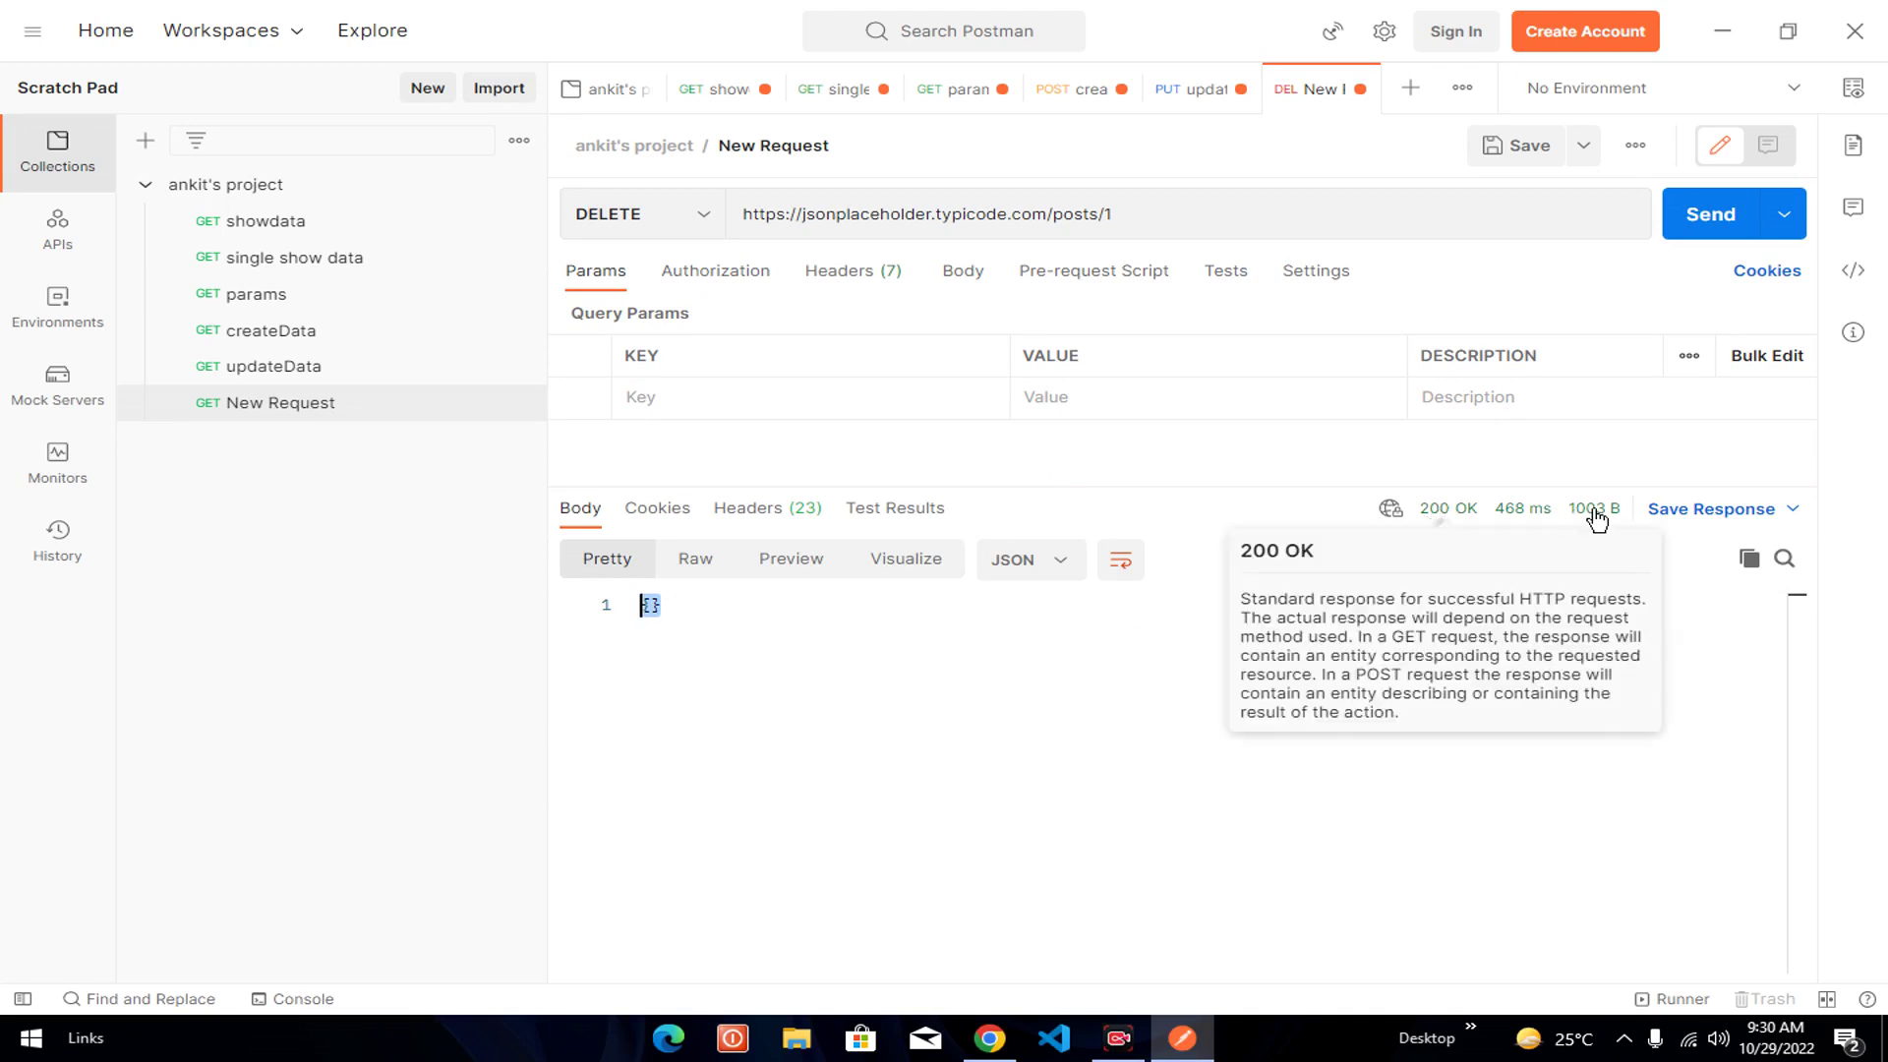
mouse_move(1605, 518)
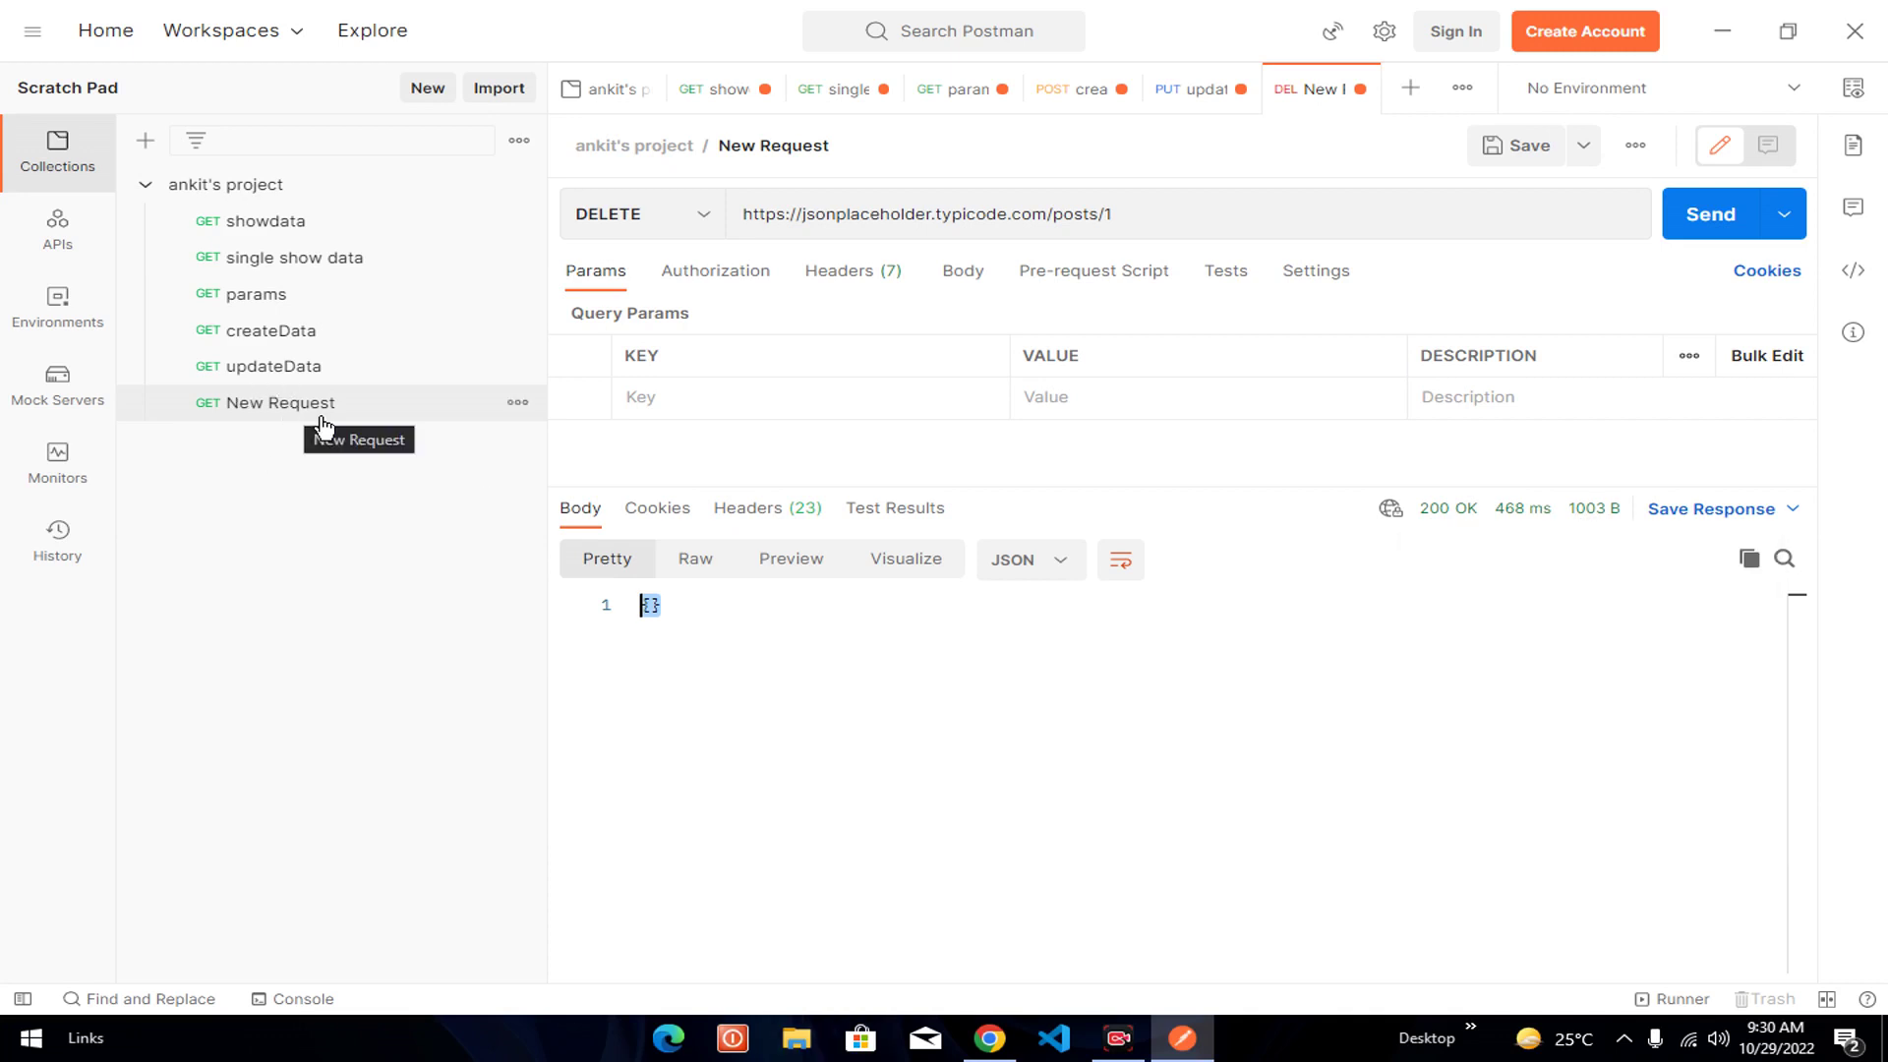
- Rename the new DELETE request as deleteData
click(861, 140)
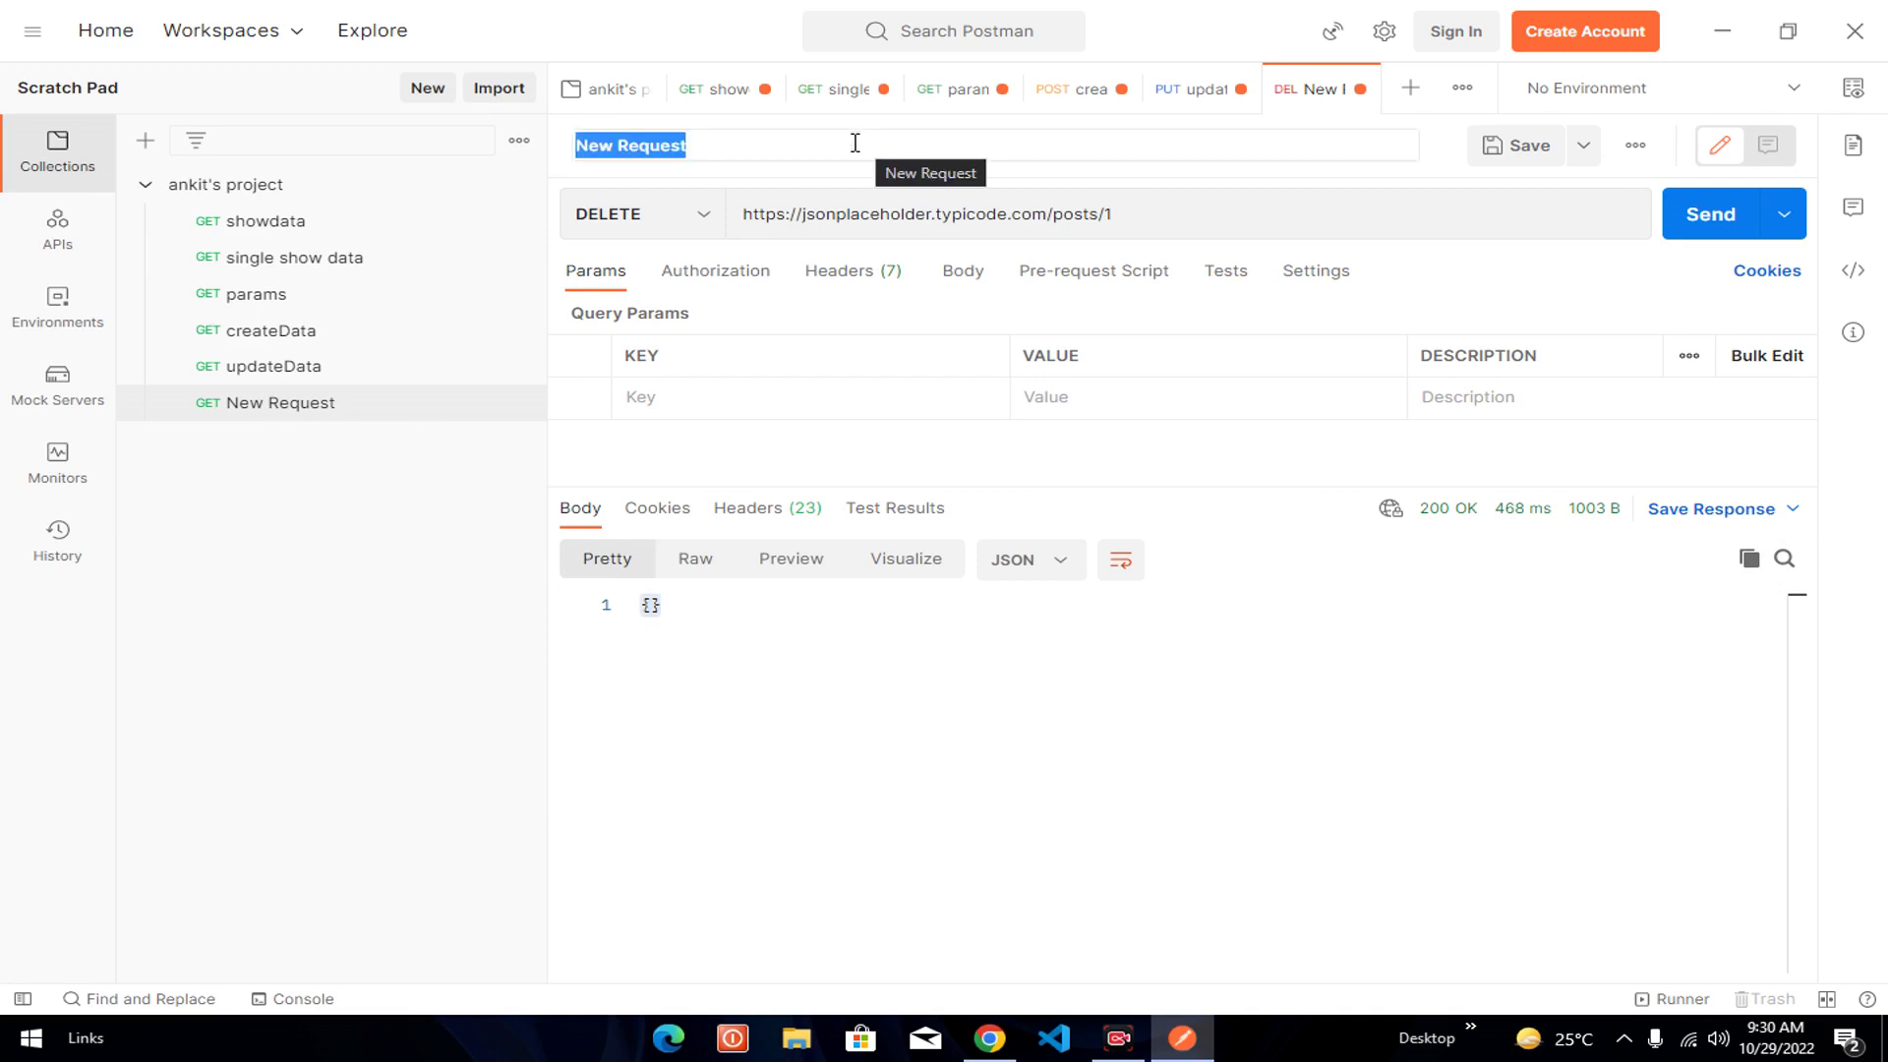
key(BackSpace)
text(delete)
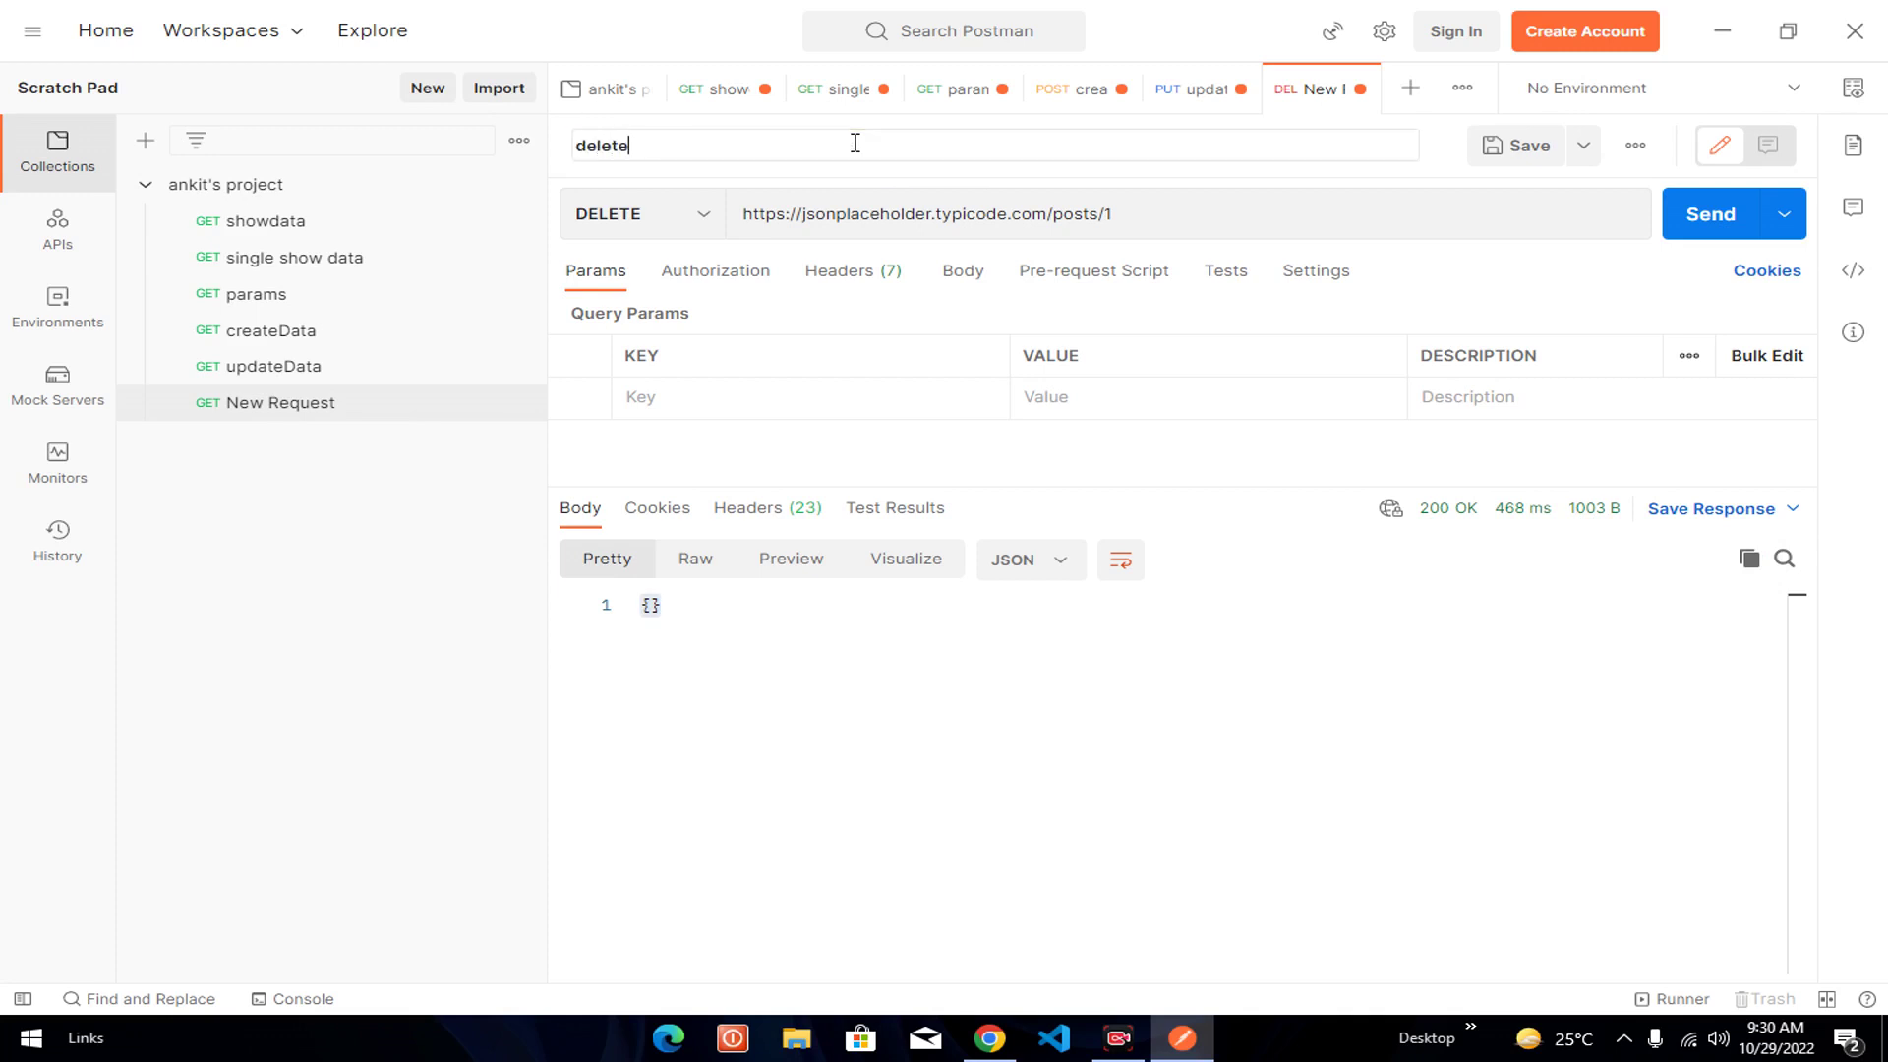
text(Data)
key(Return)
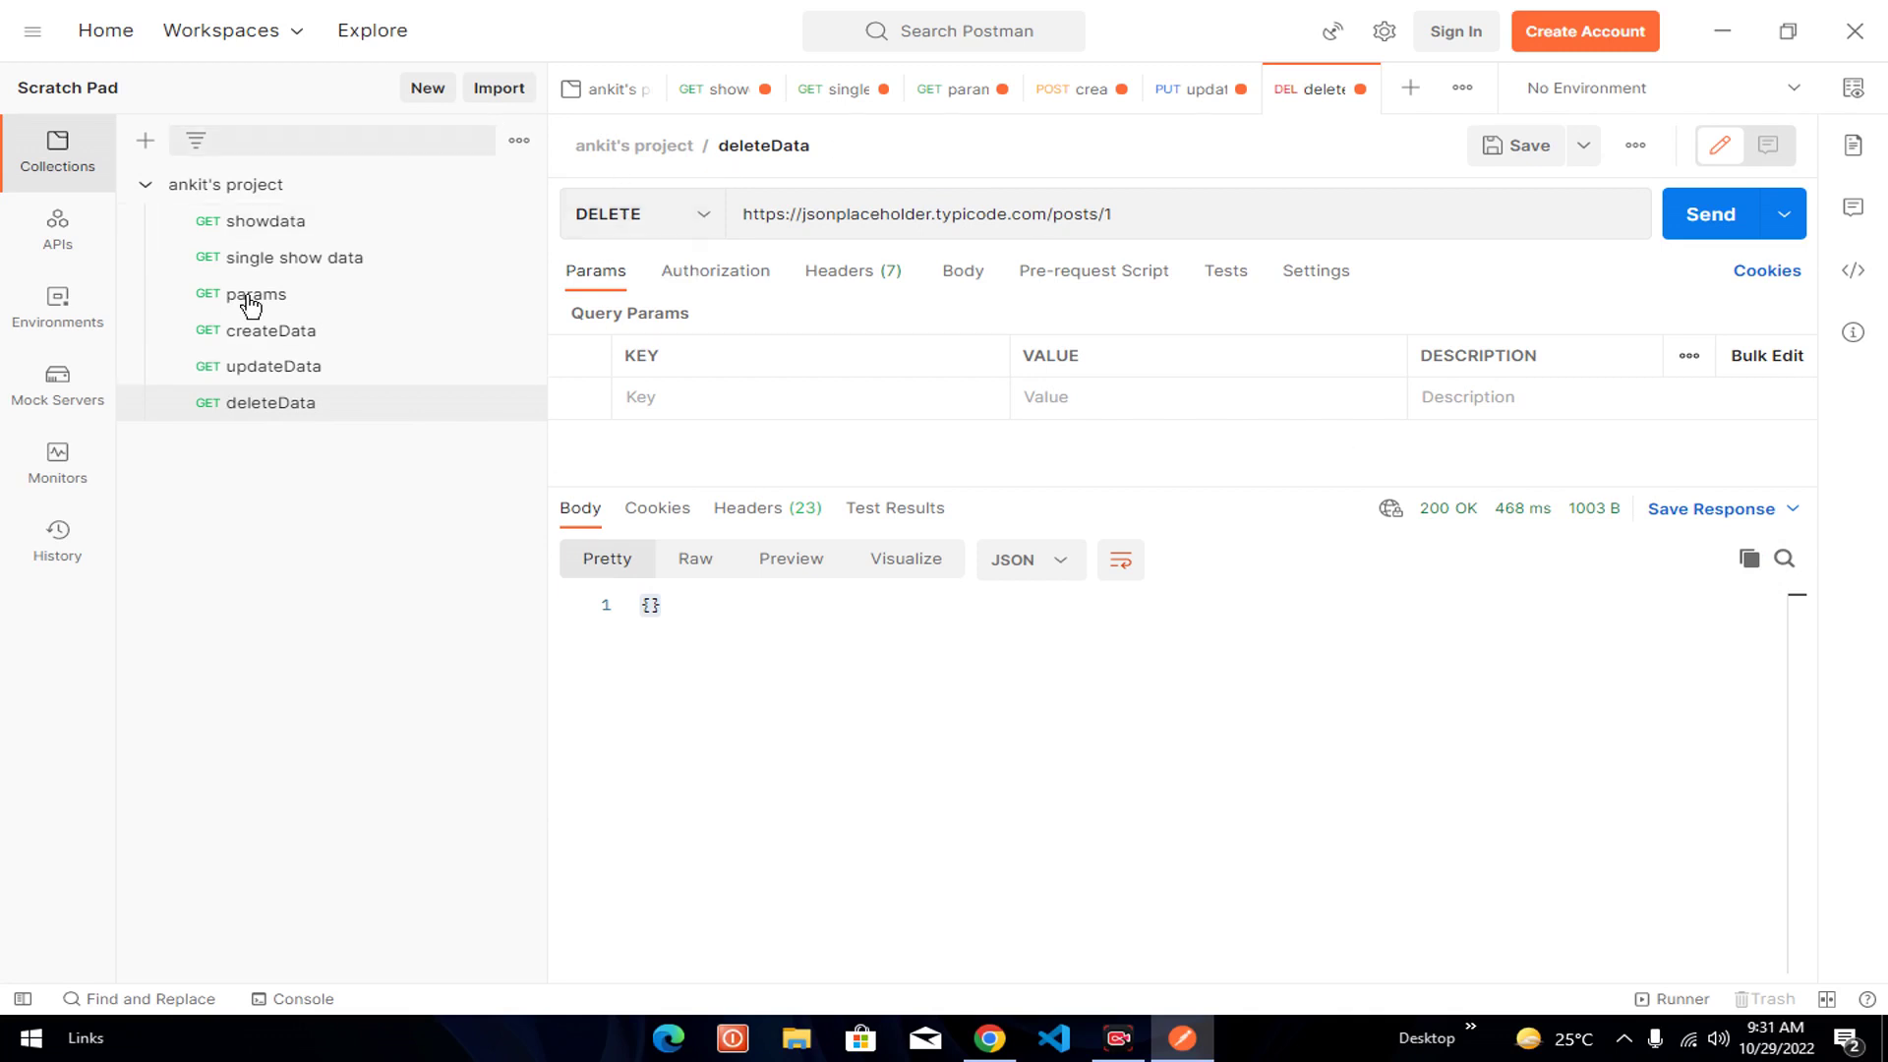
click(617, 220)
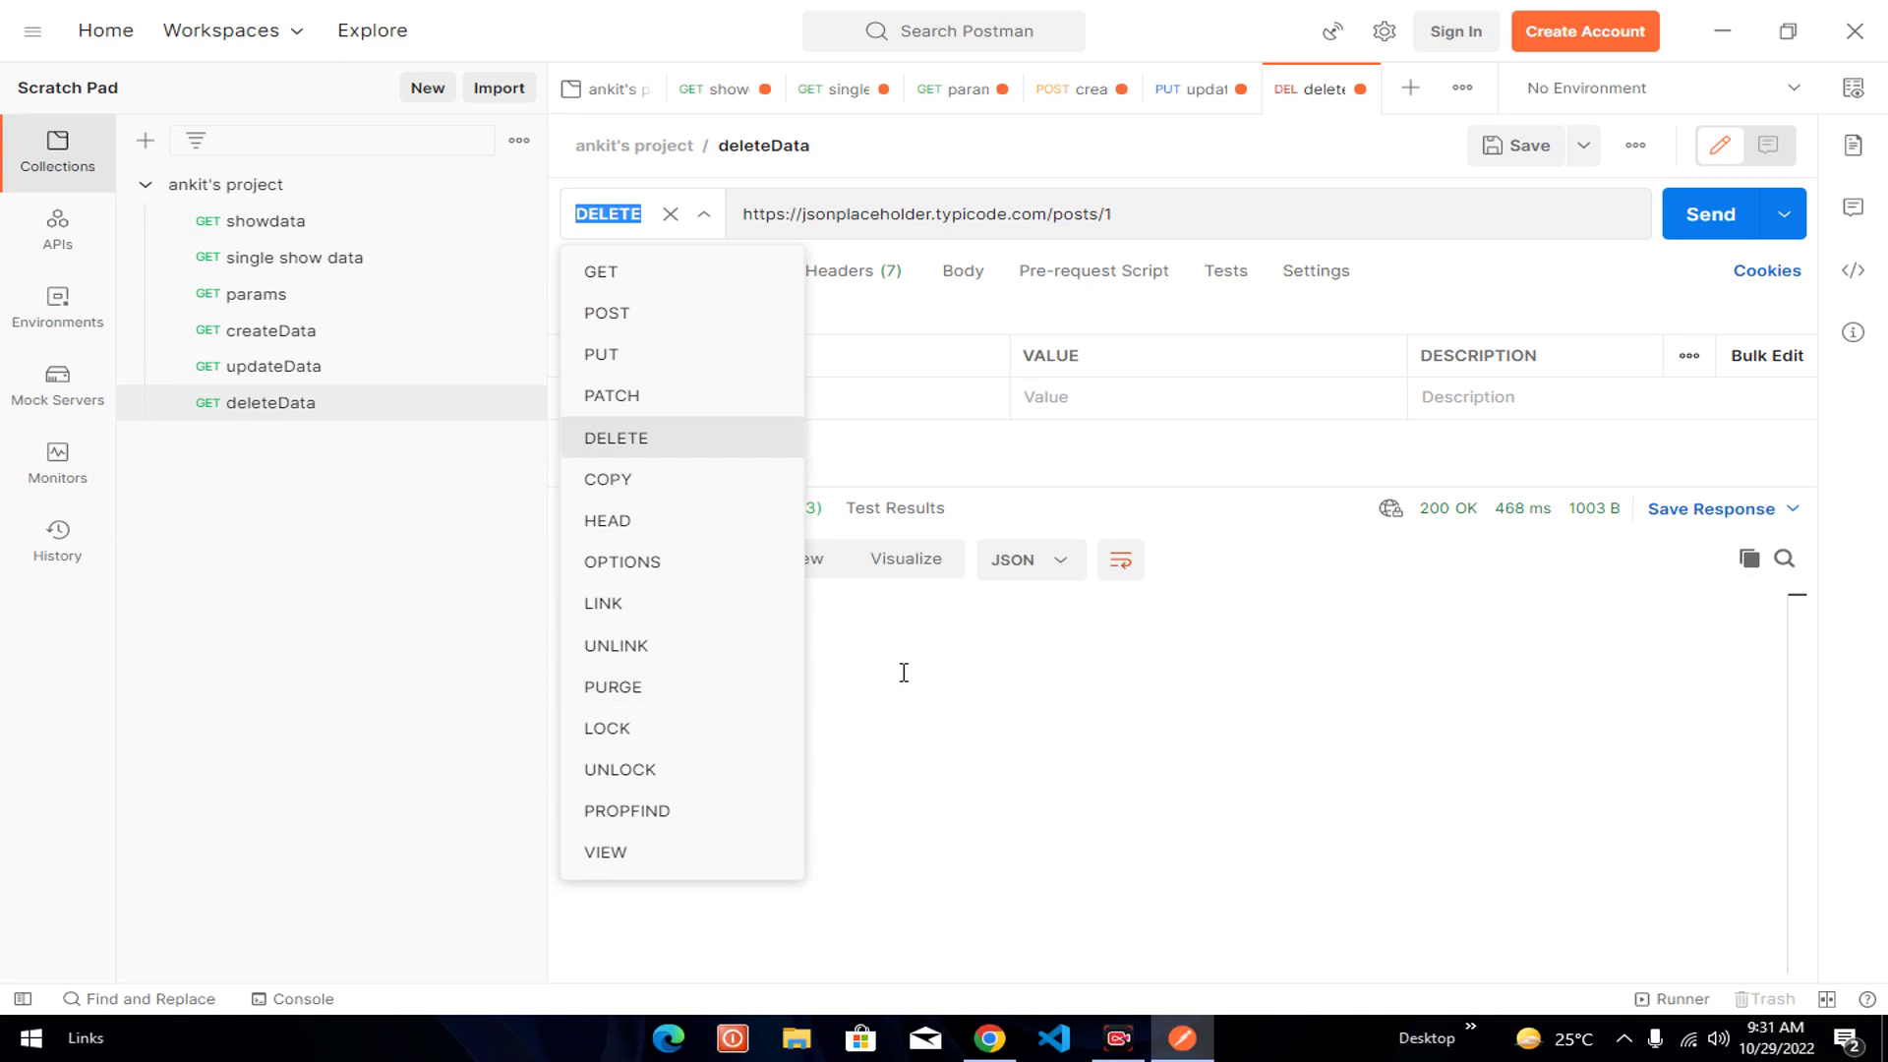
click(980, 688)
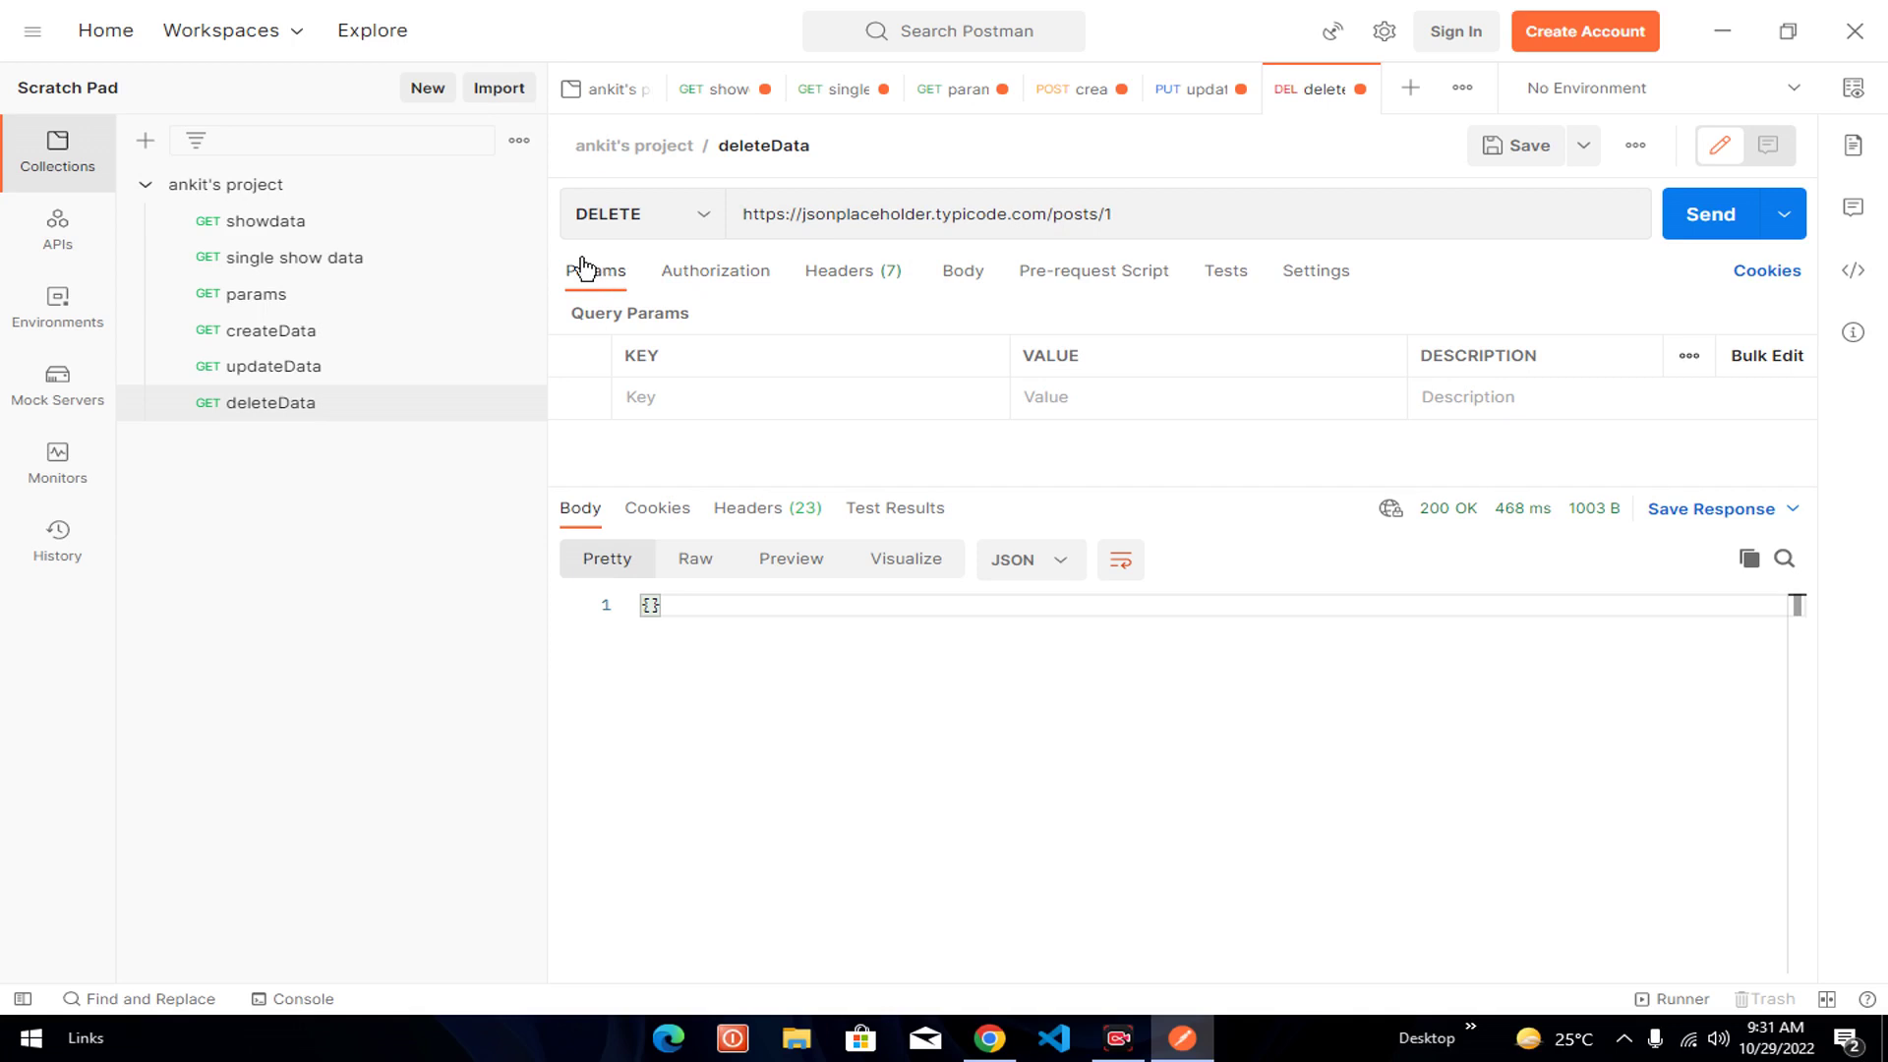
click(264, 226)
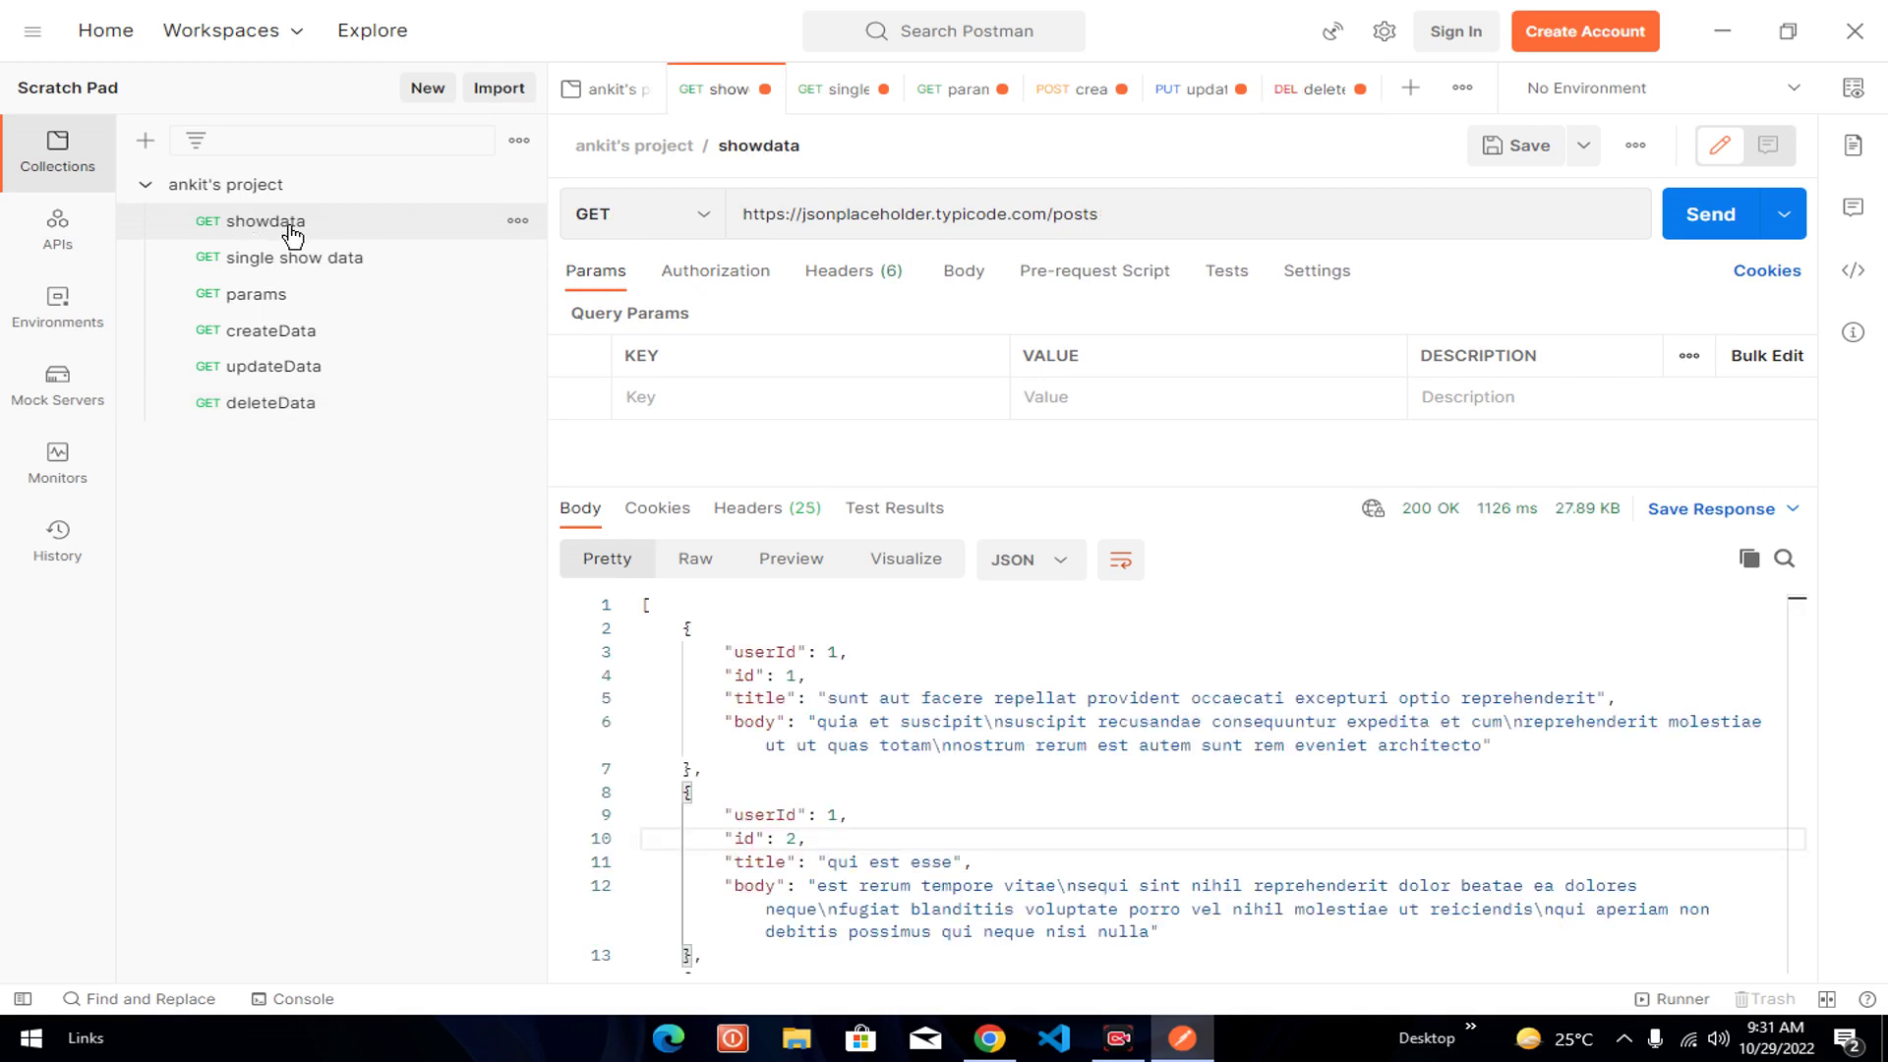
triple_click(1037, 213)
click(1086, 224)
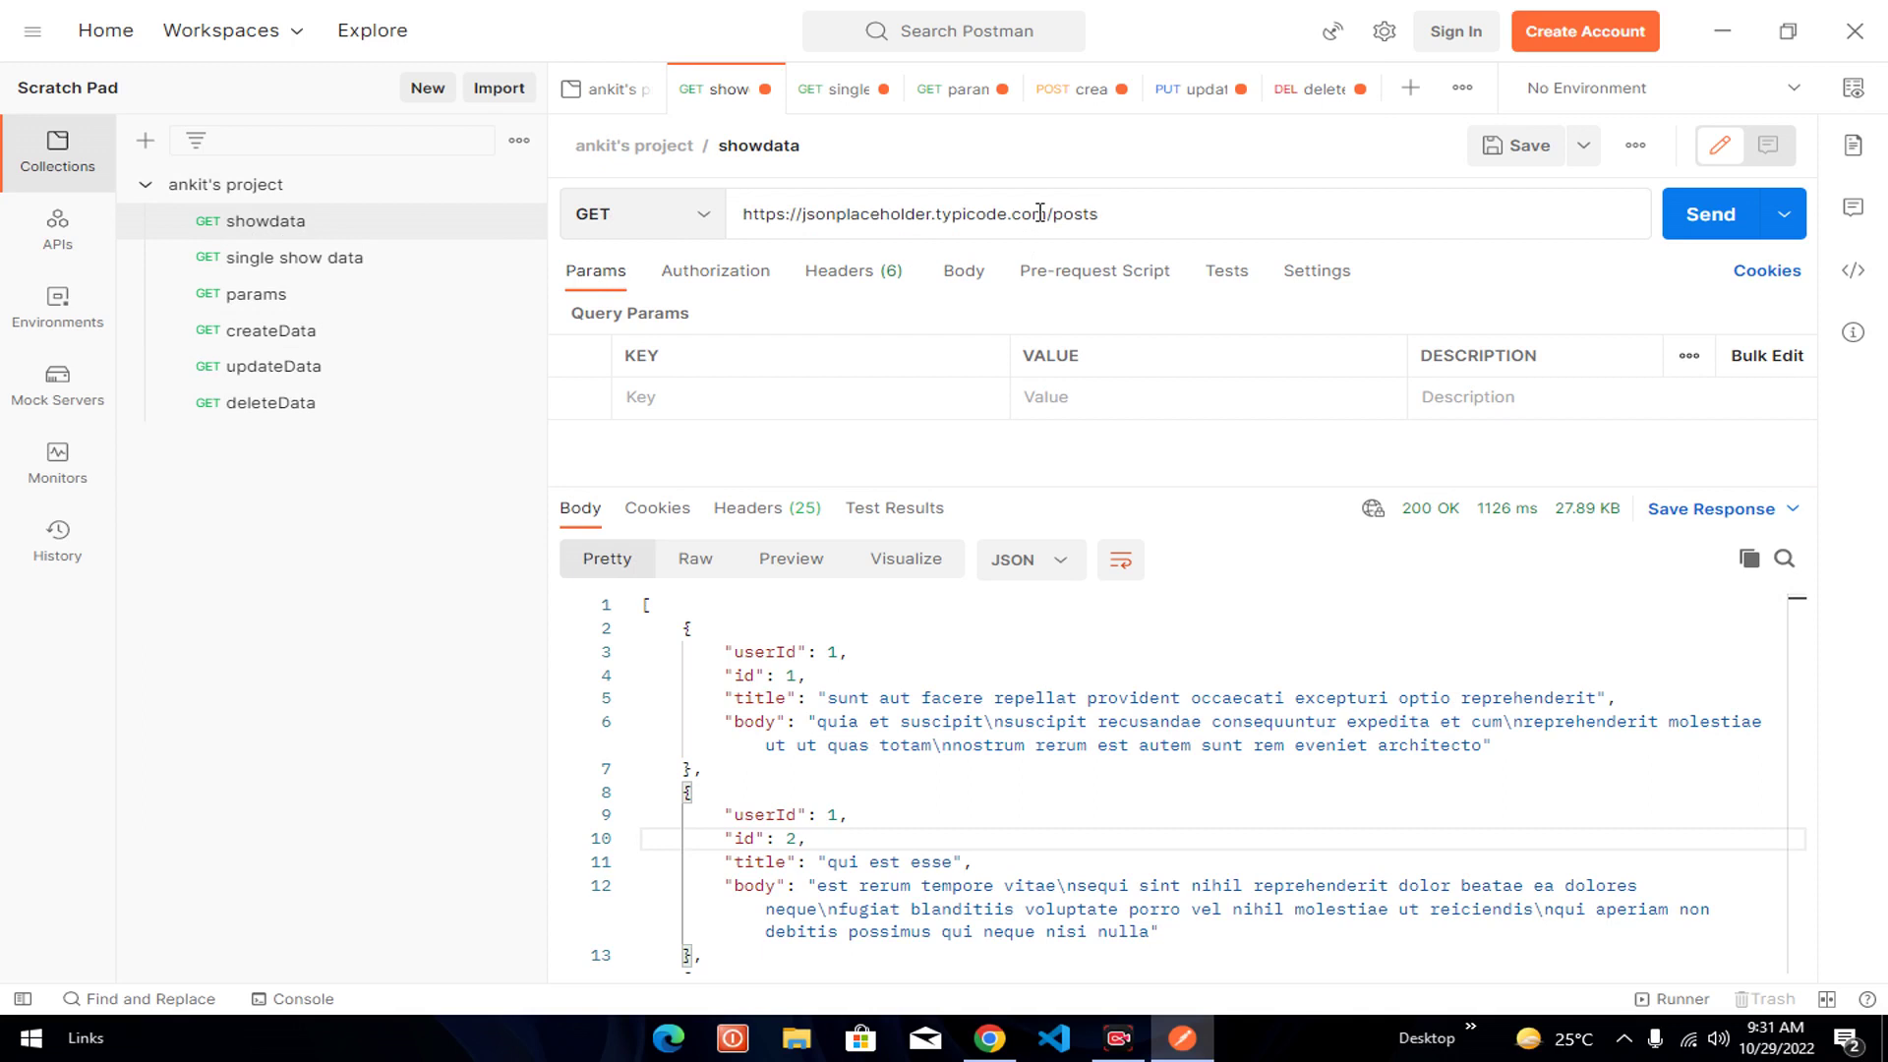
drag(1046, 216, 949, 217)
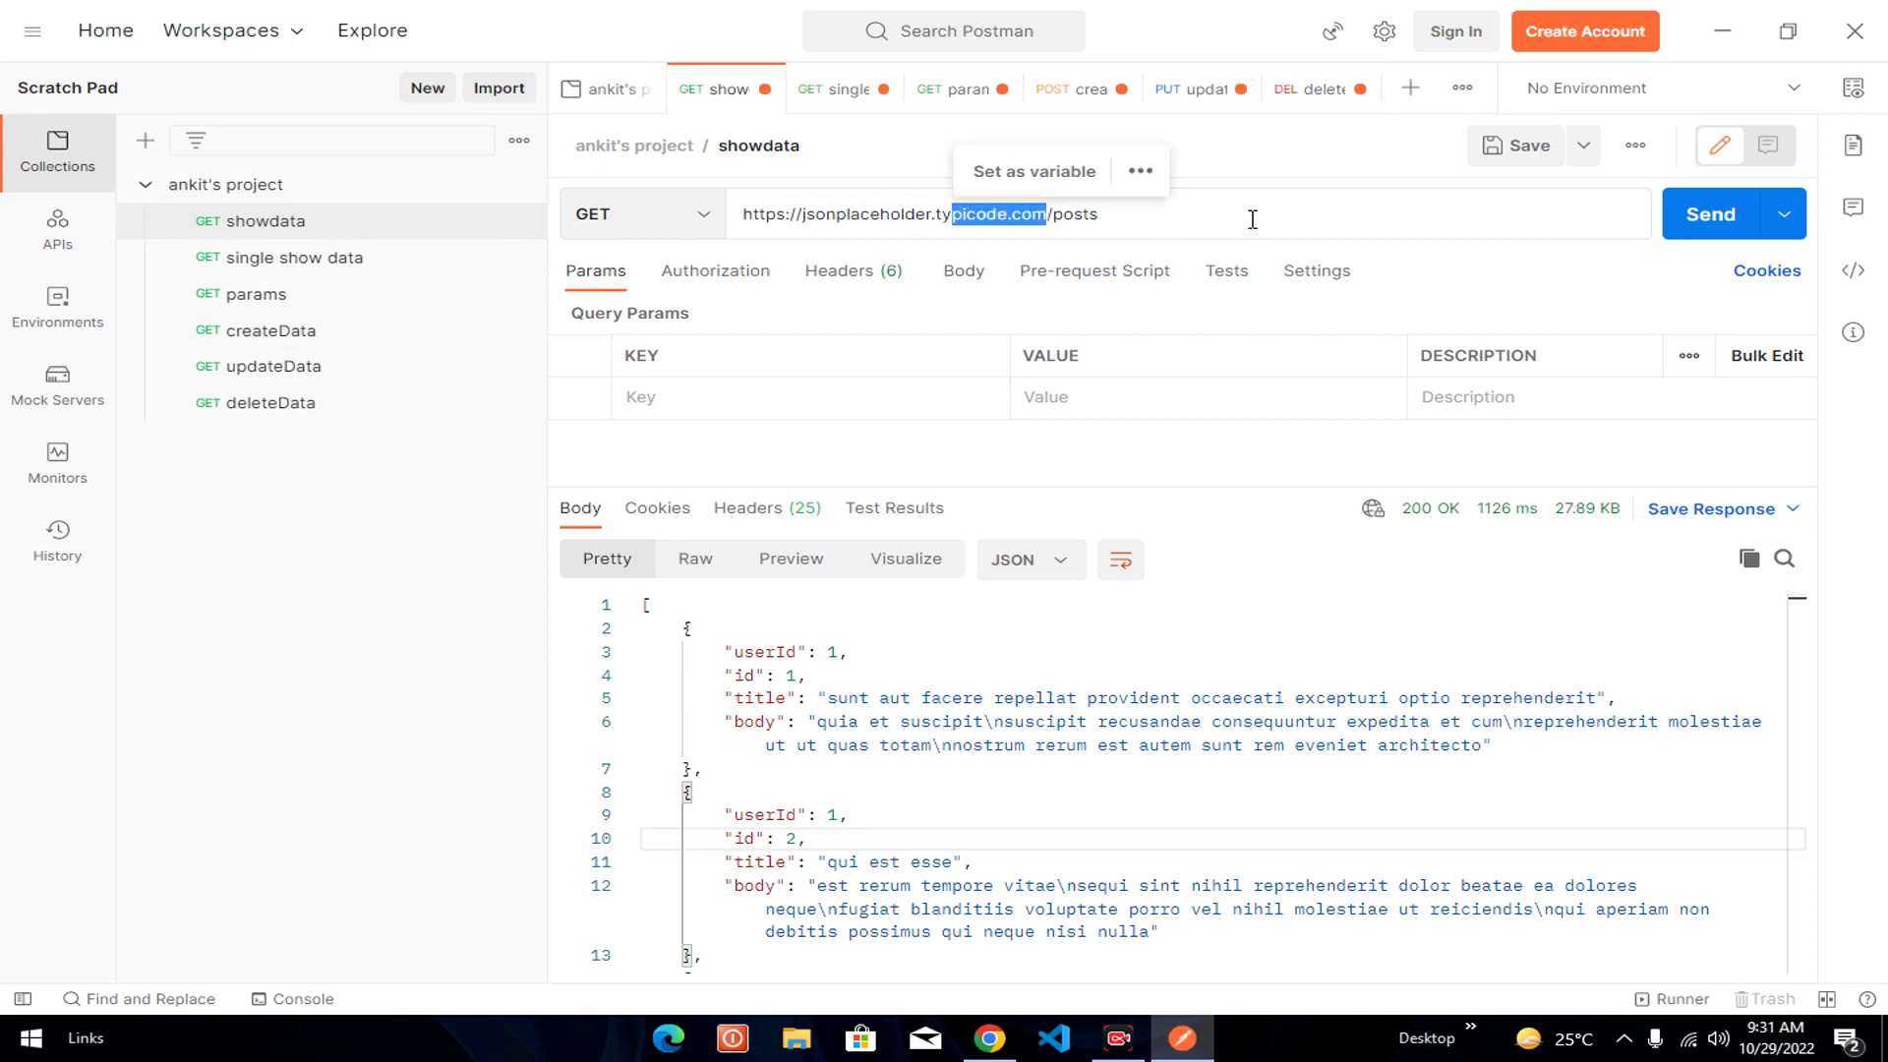
click(752, 214)
drag(1046, 215, 747, 221)
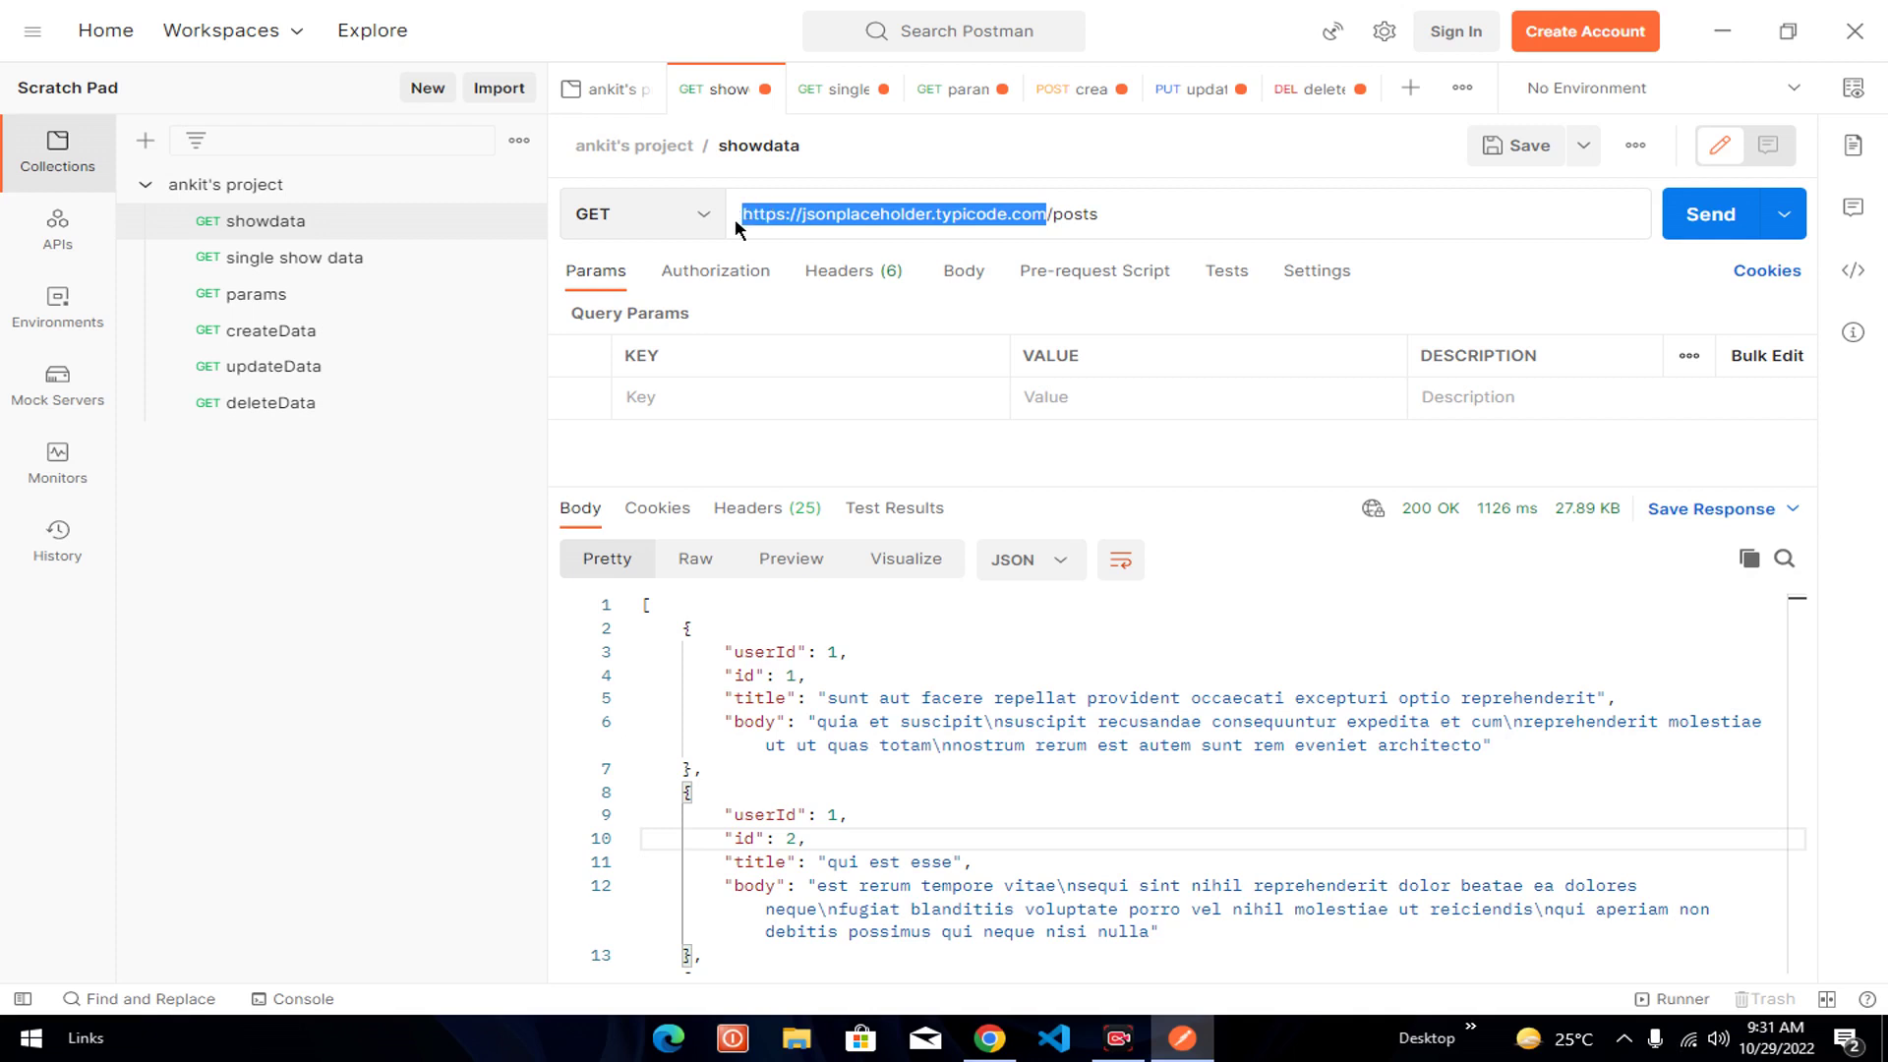
- Compare the base URL across the single show data, params, createData and updateData requests, and return to showdata
click(340, 258)
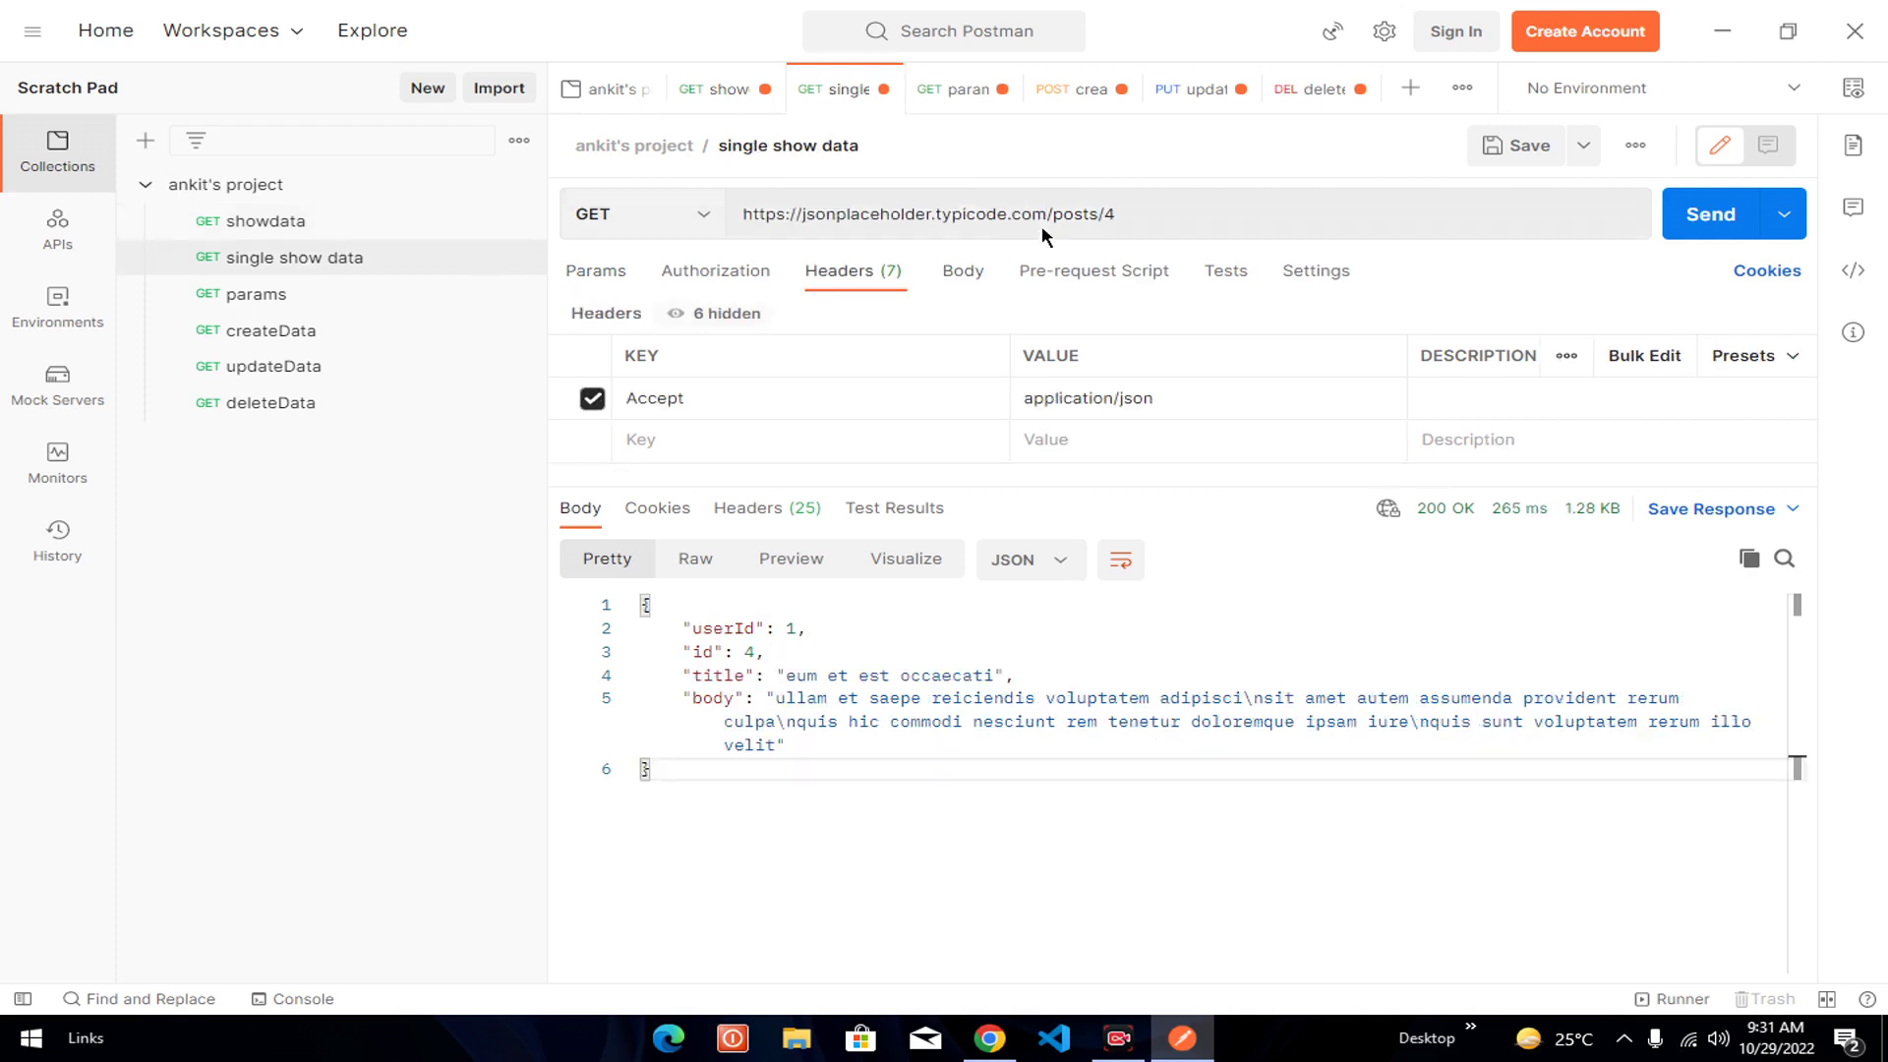
drag(1046, 215, 742, 214)
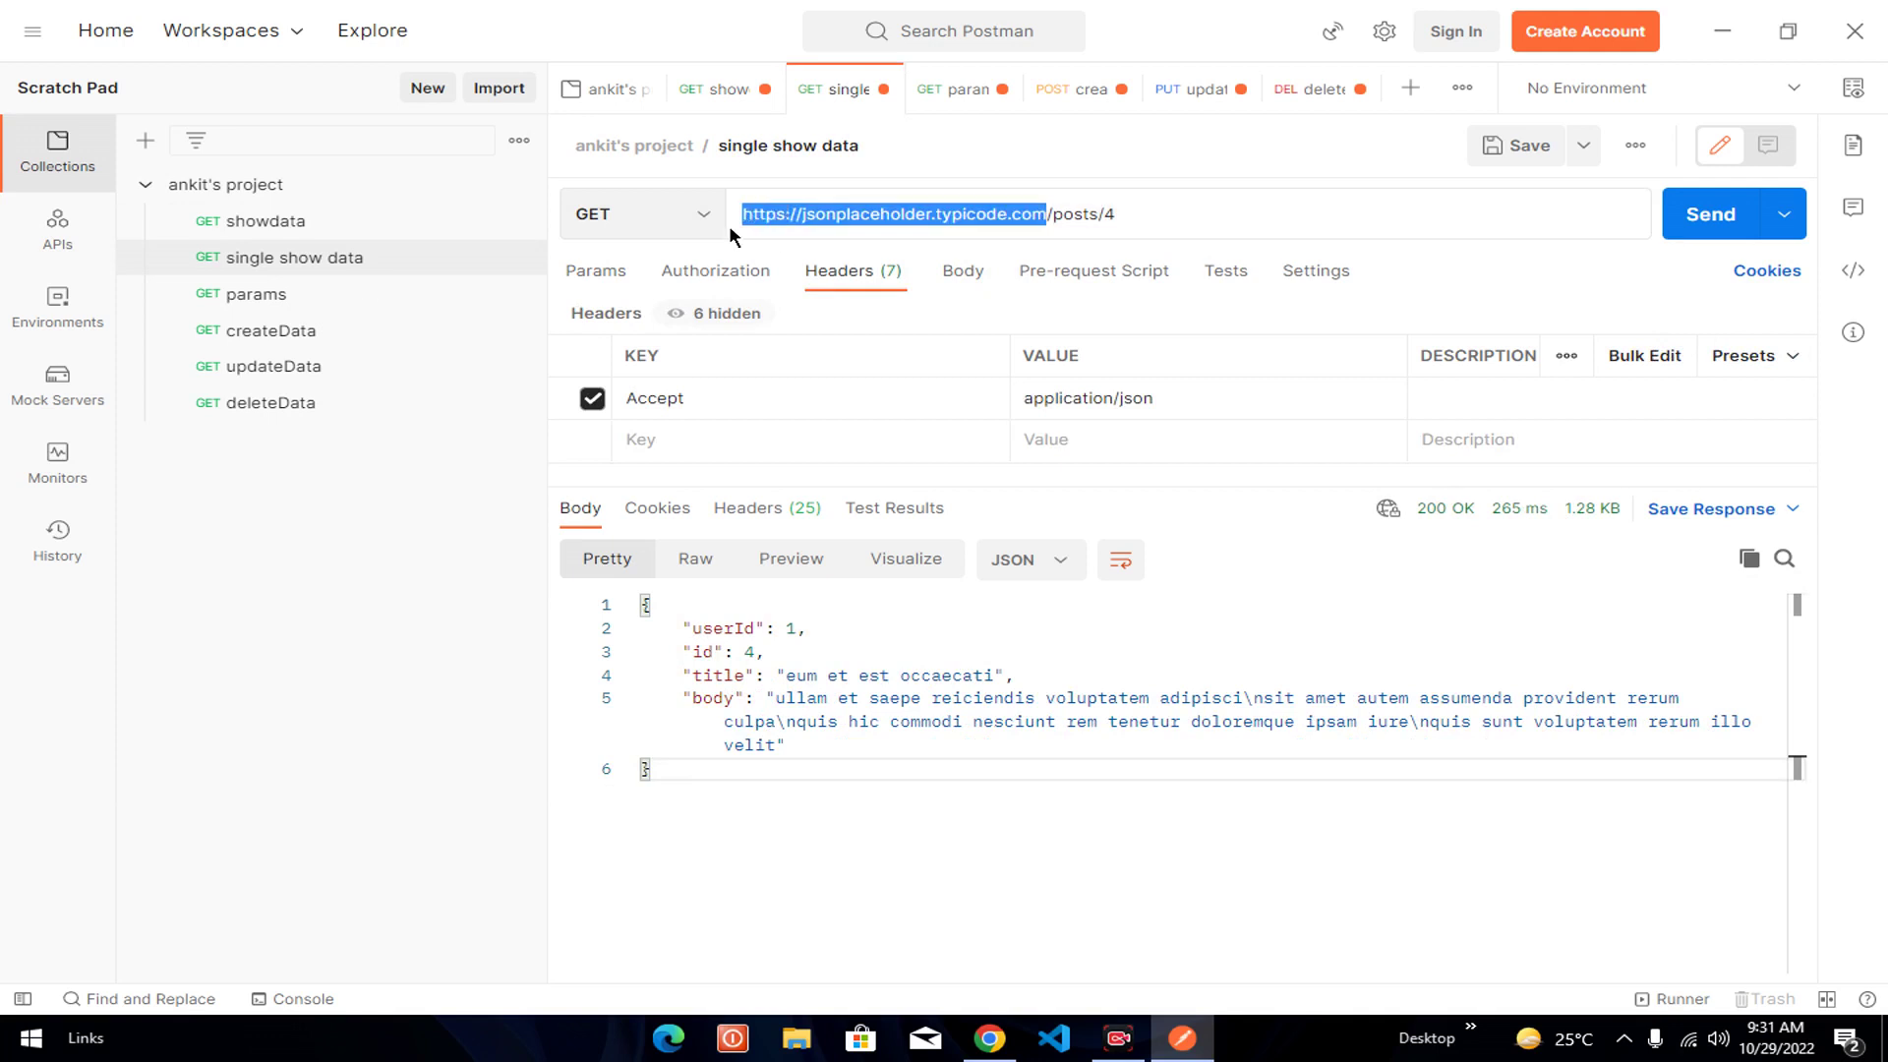
click(276, 294)
drag(1042, 215, 734, 218)
click(270, 330)
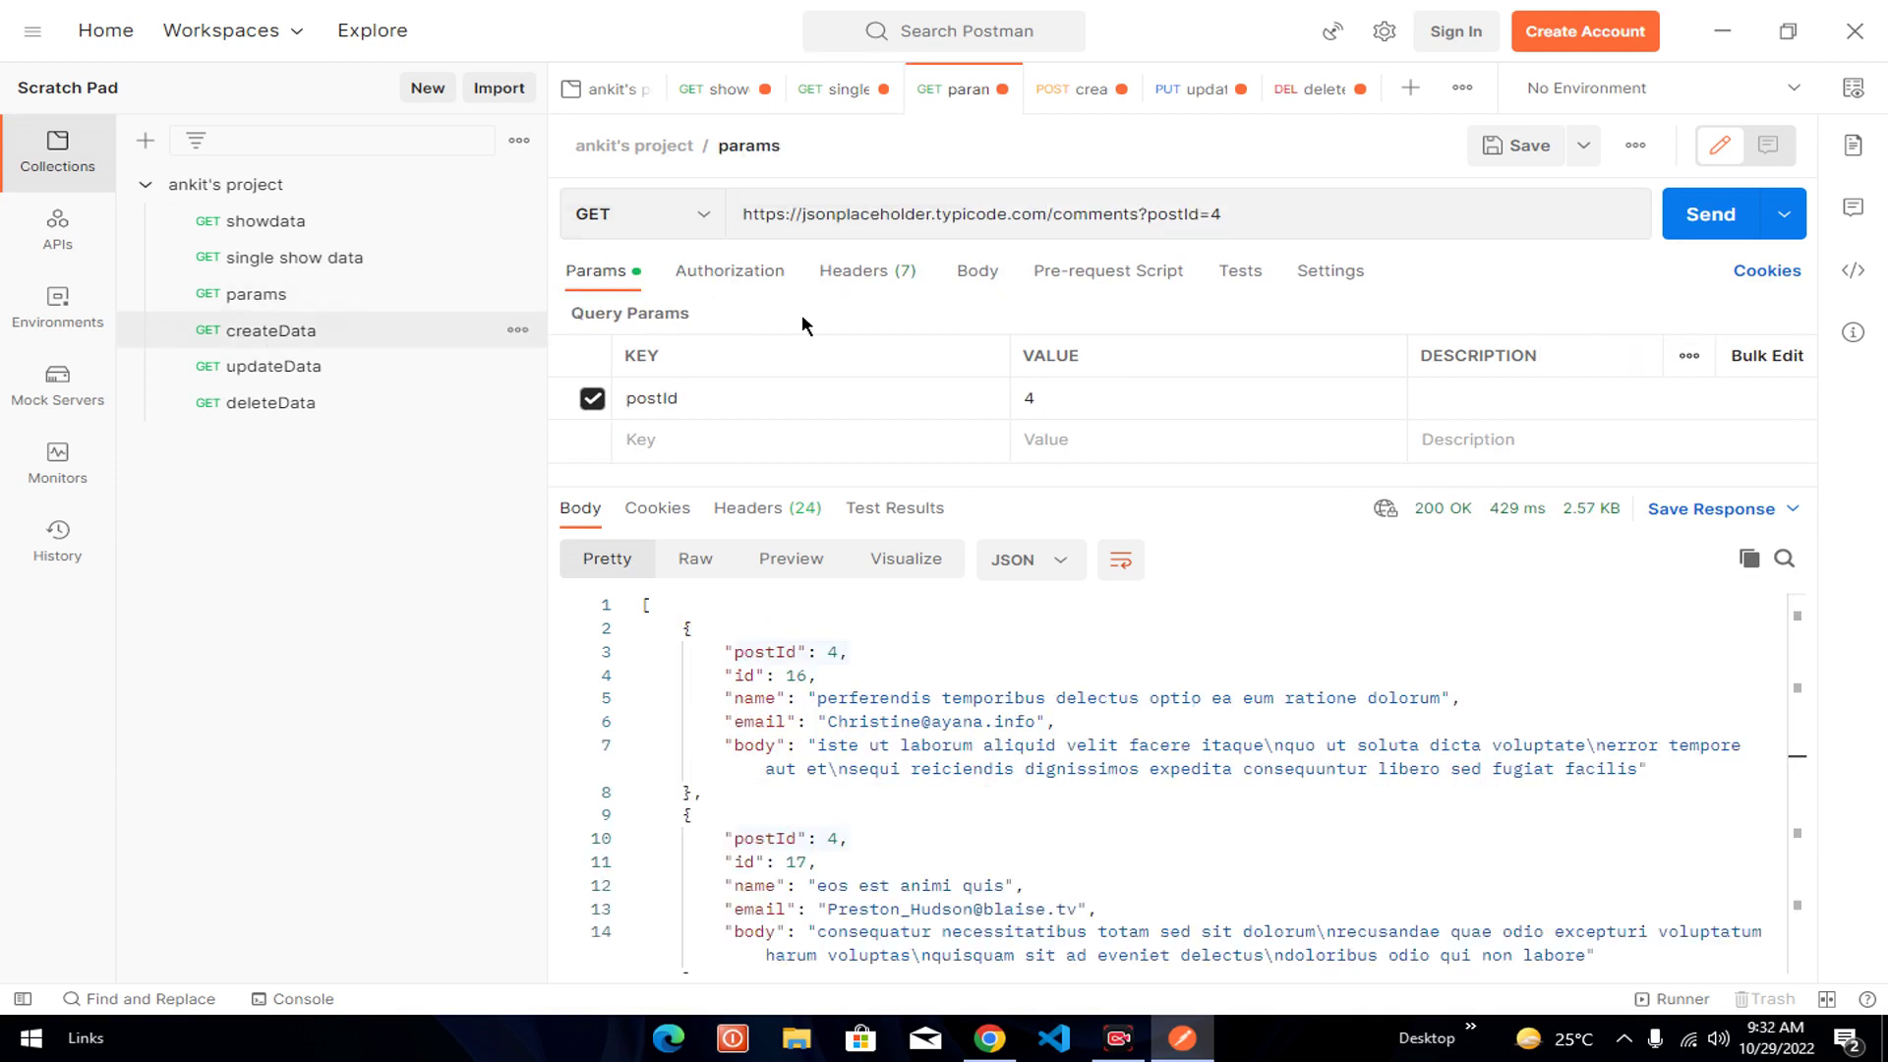
click(1046, 214)
shift+click(733, 220)
click(270, 368)
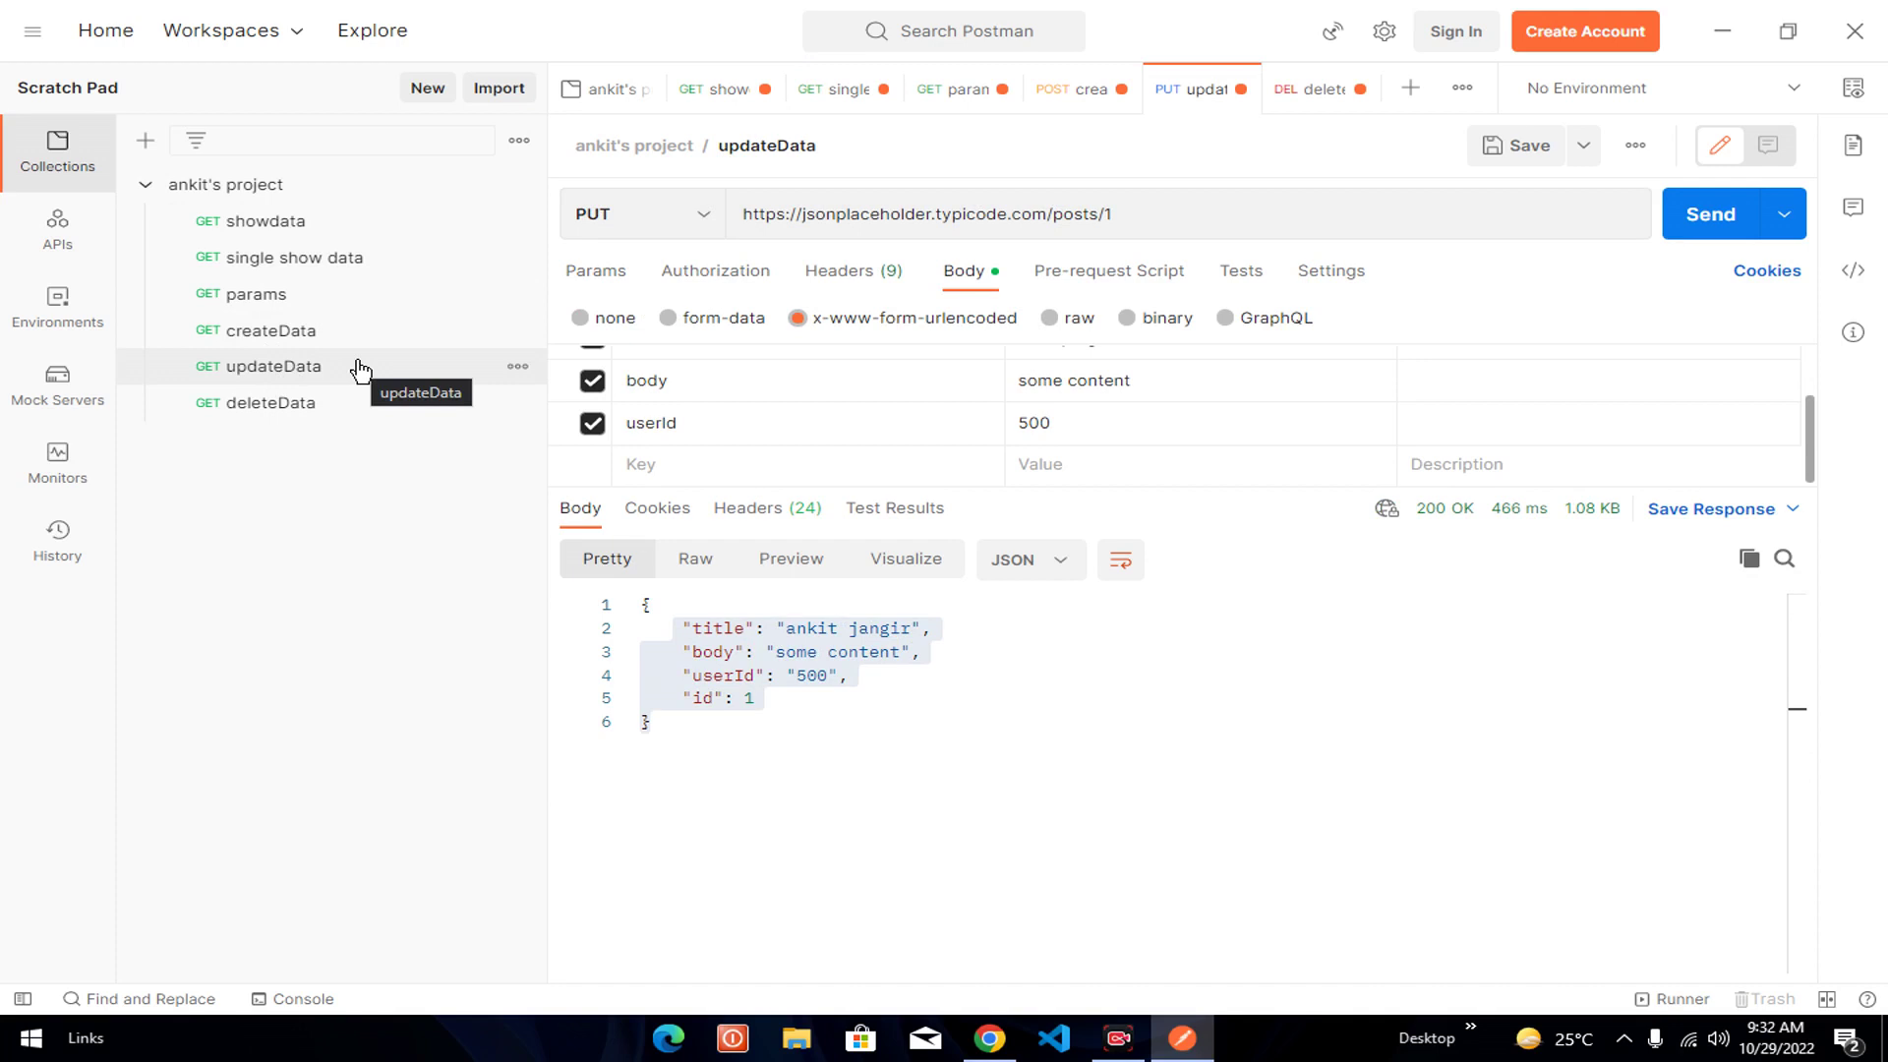
click(258, 224)
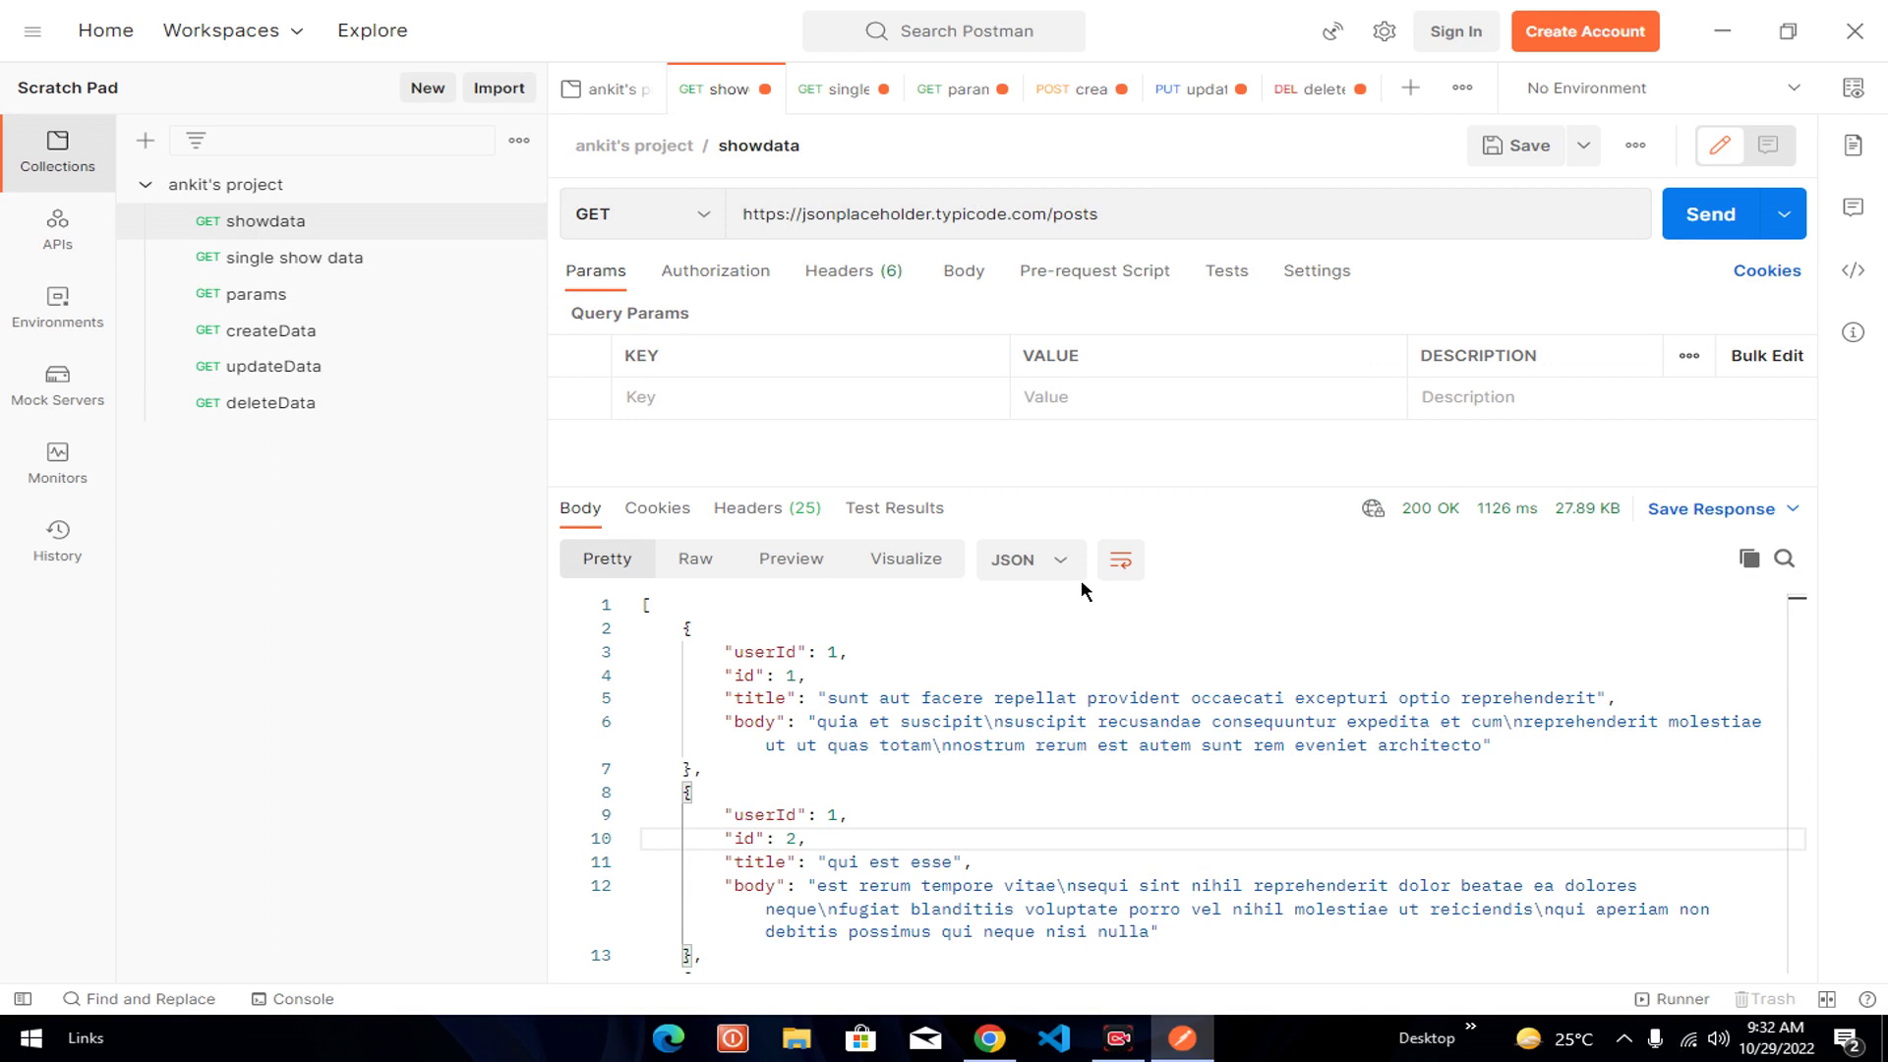
- Open the project collection's variables table and examine where a new variable can be added
click(621, 151)
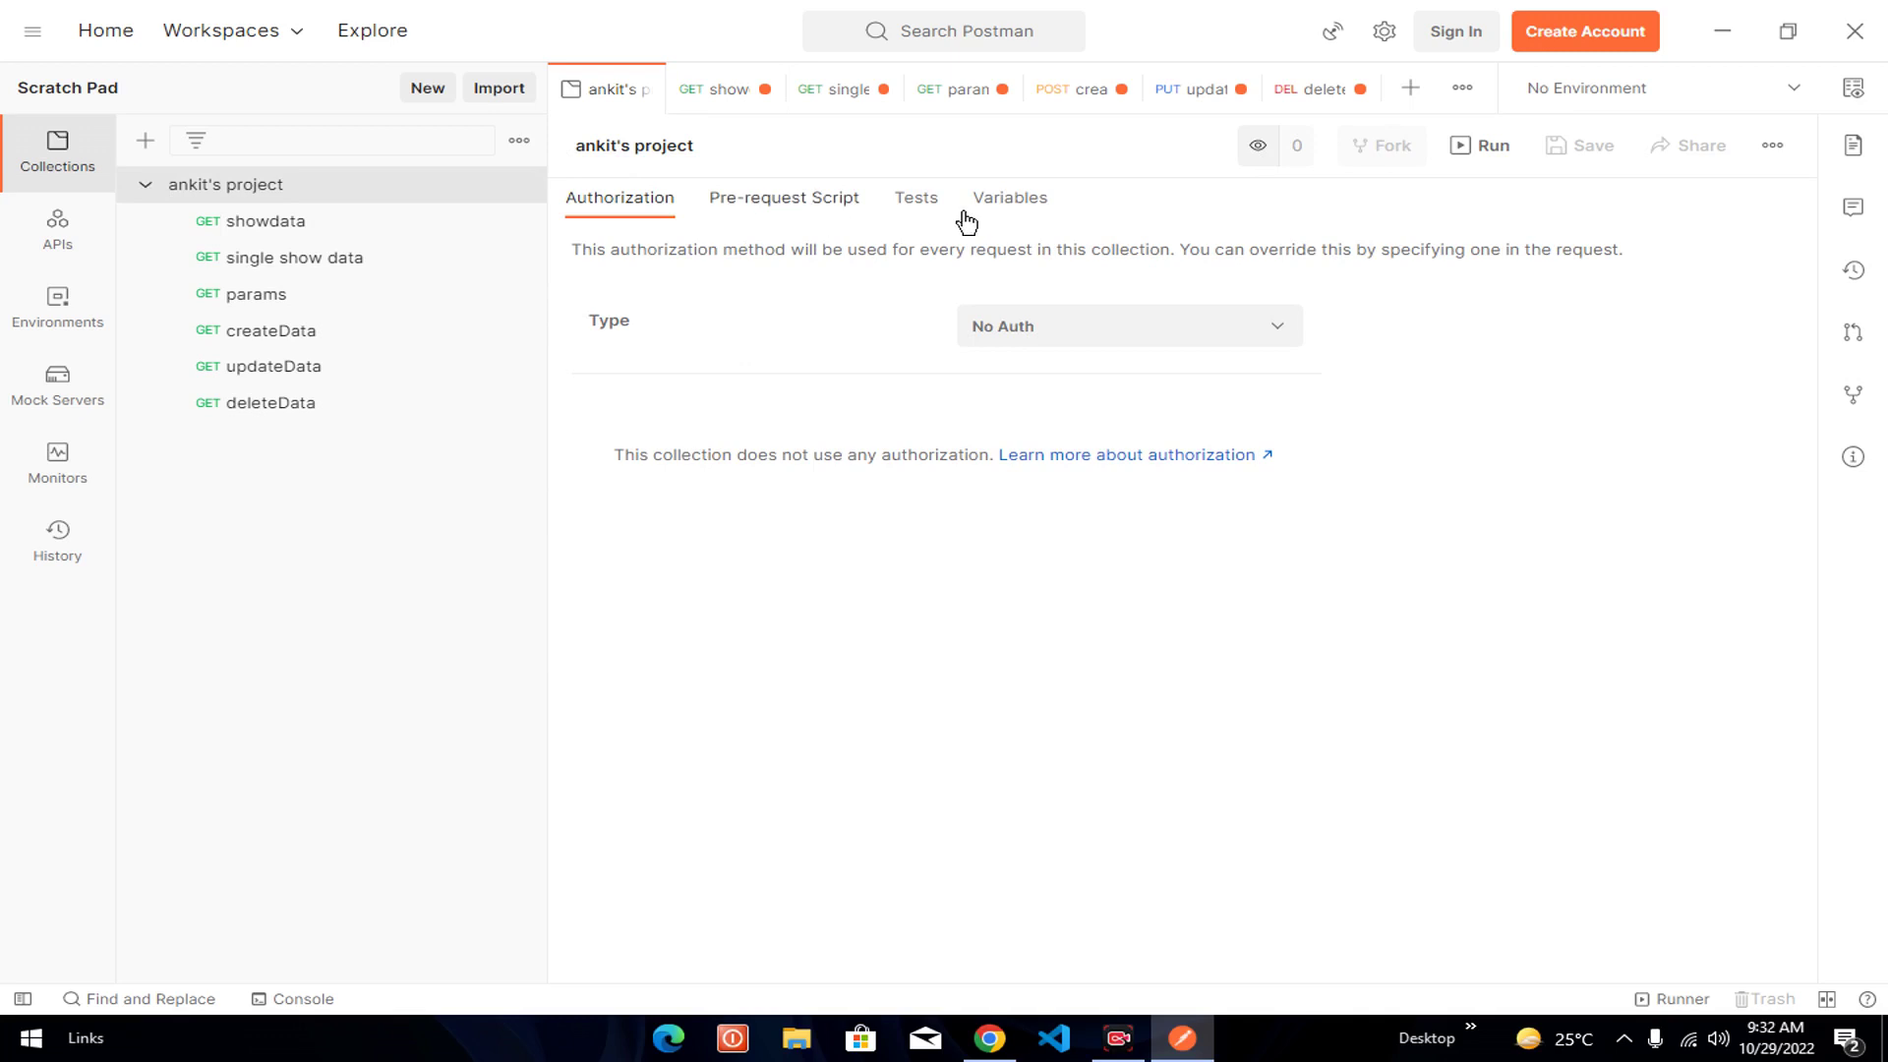
click(1017, 201)
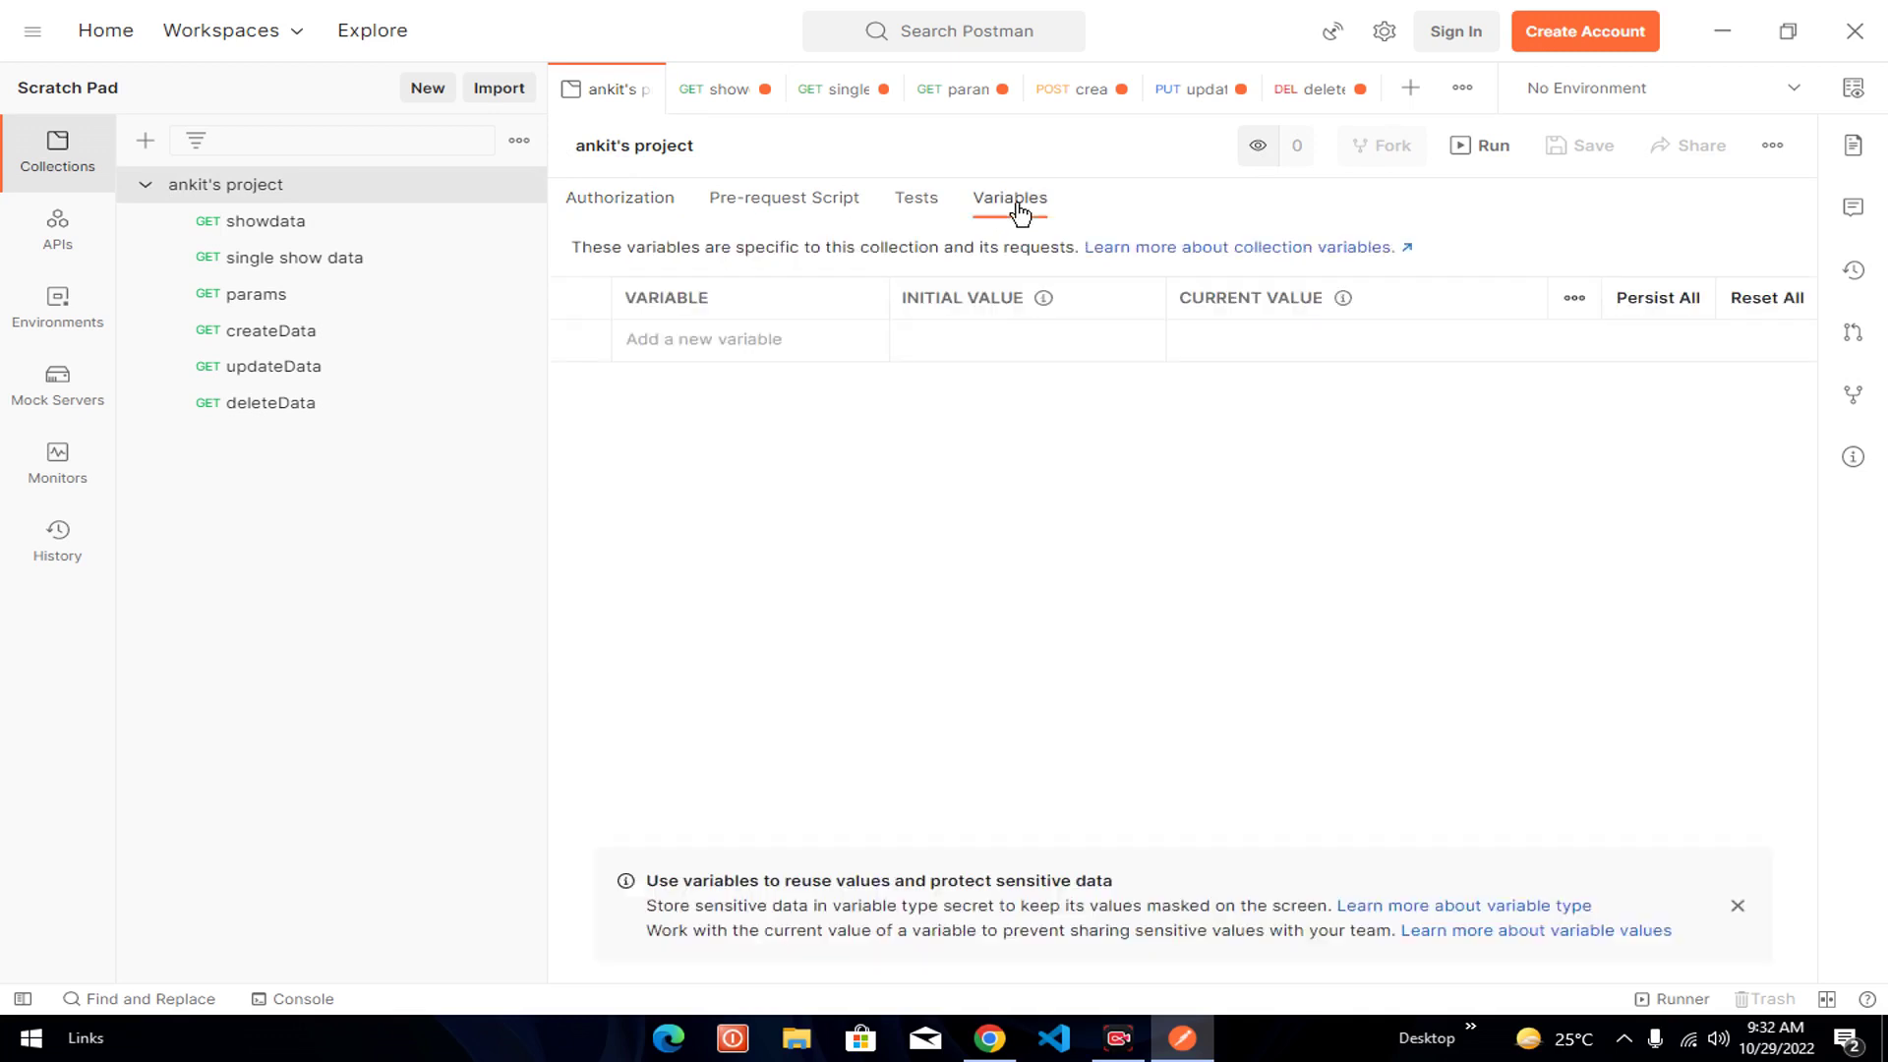
click(686, 340)
click(332, 228)
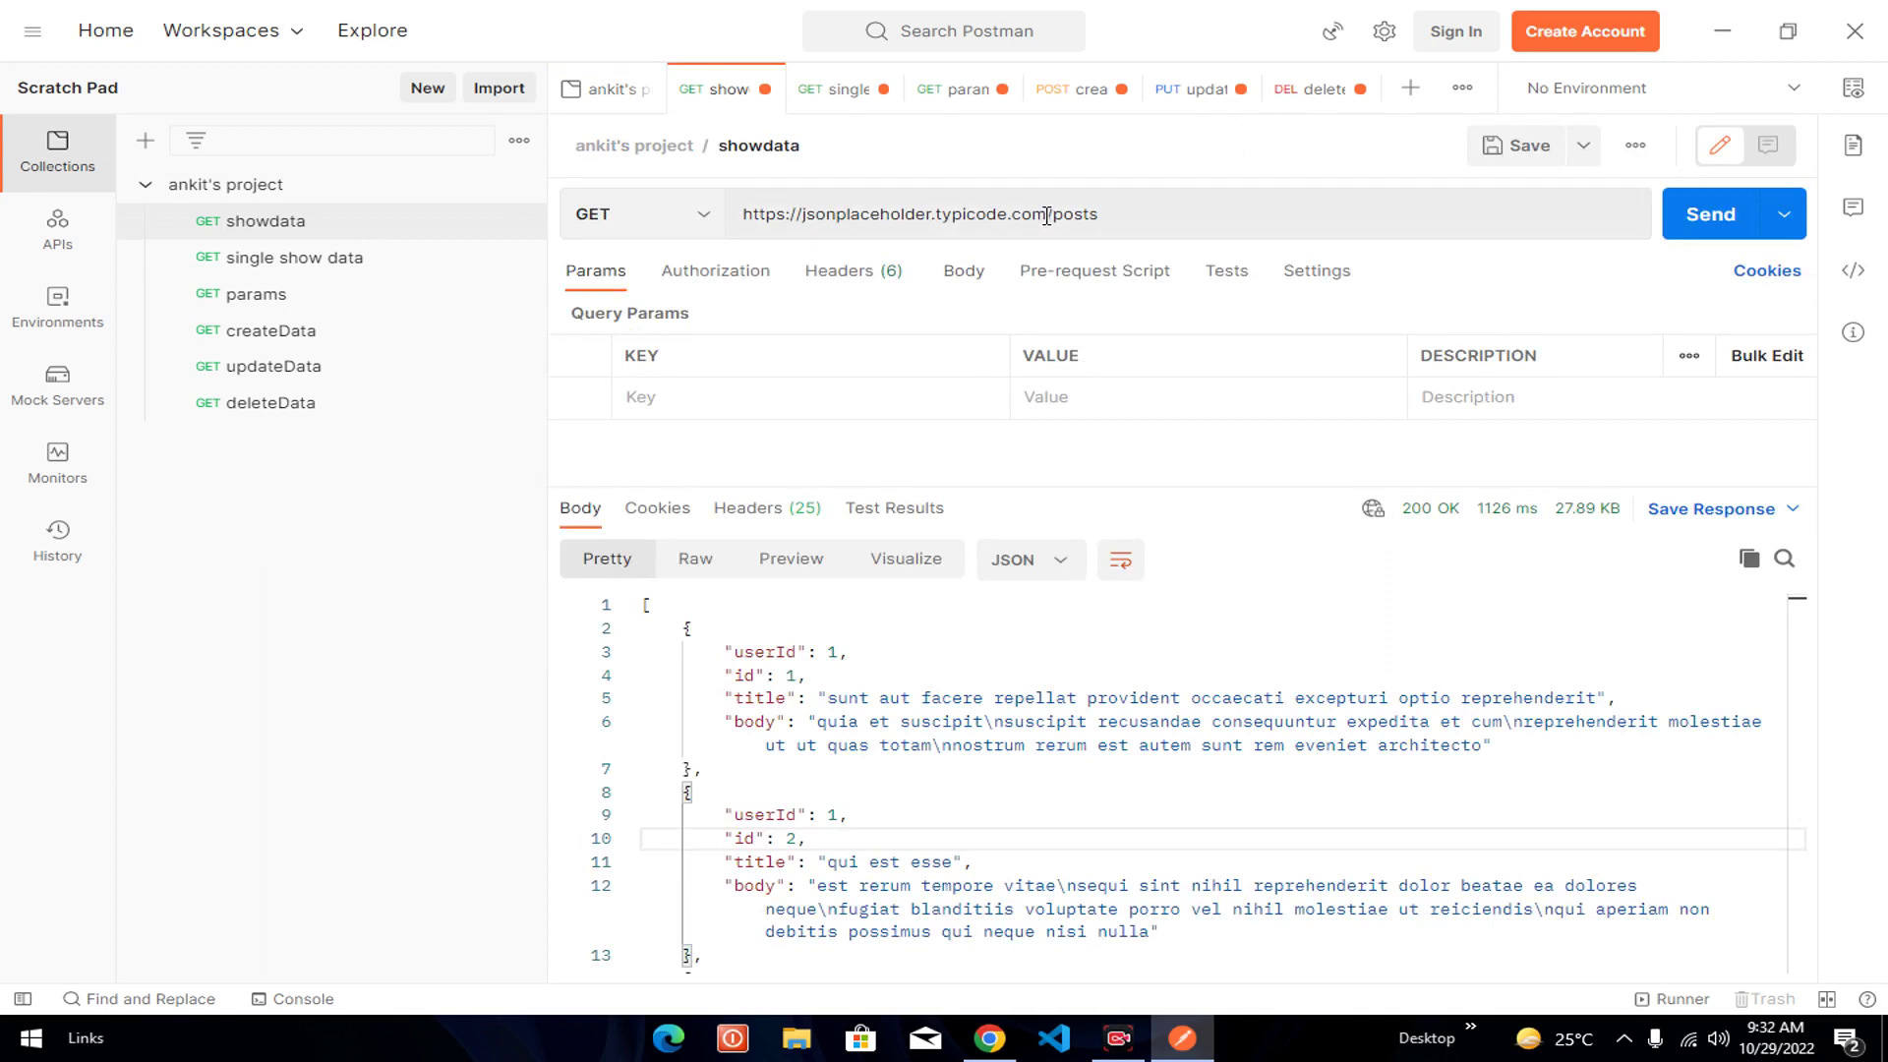
drag(1047, 215, 740, 214)
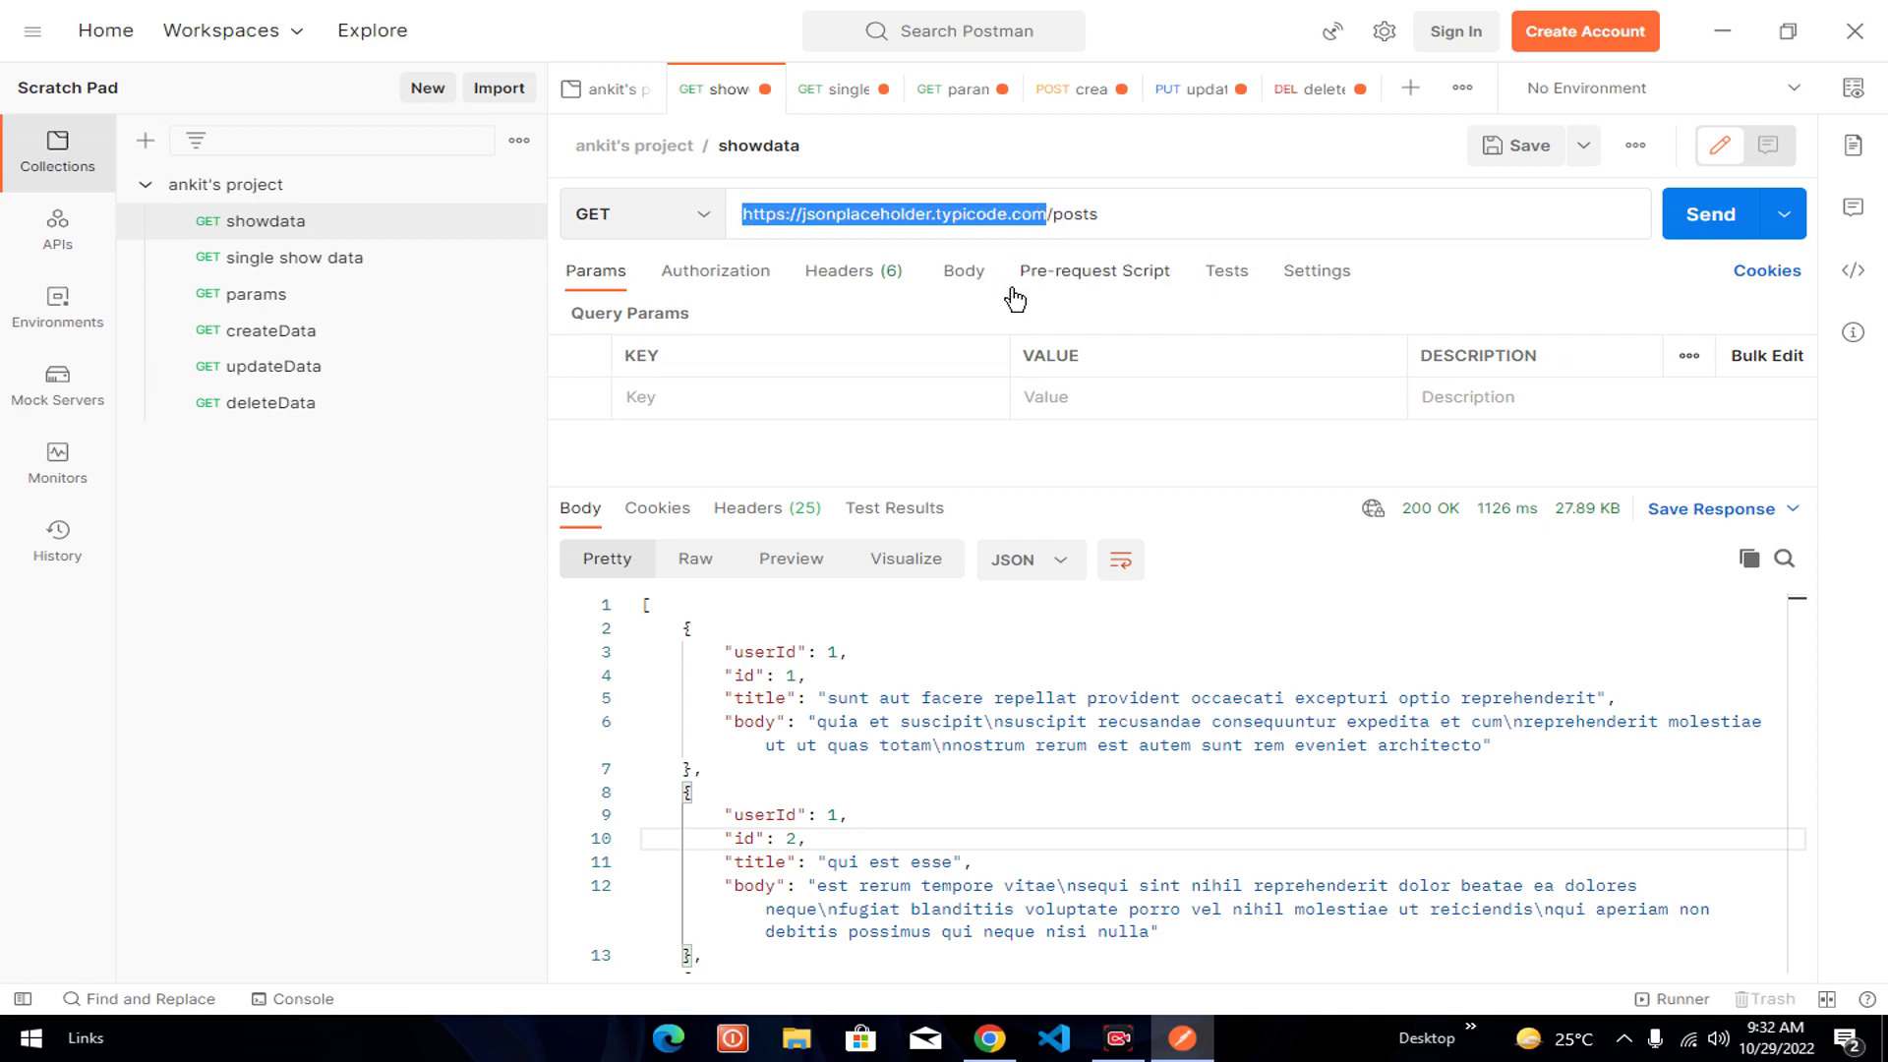
click(1162, 216)
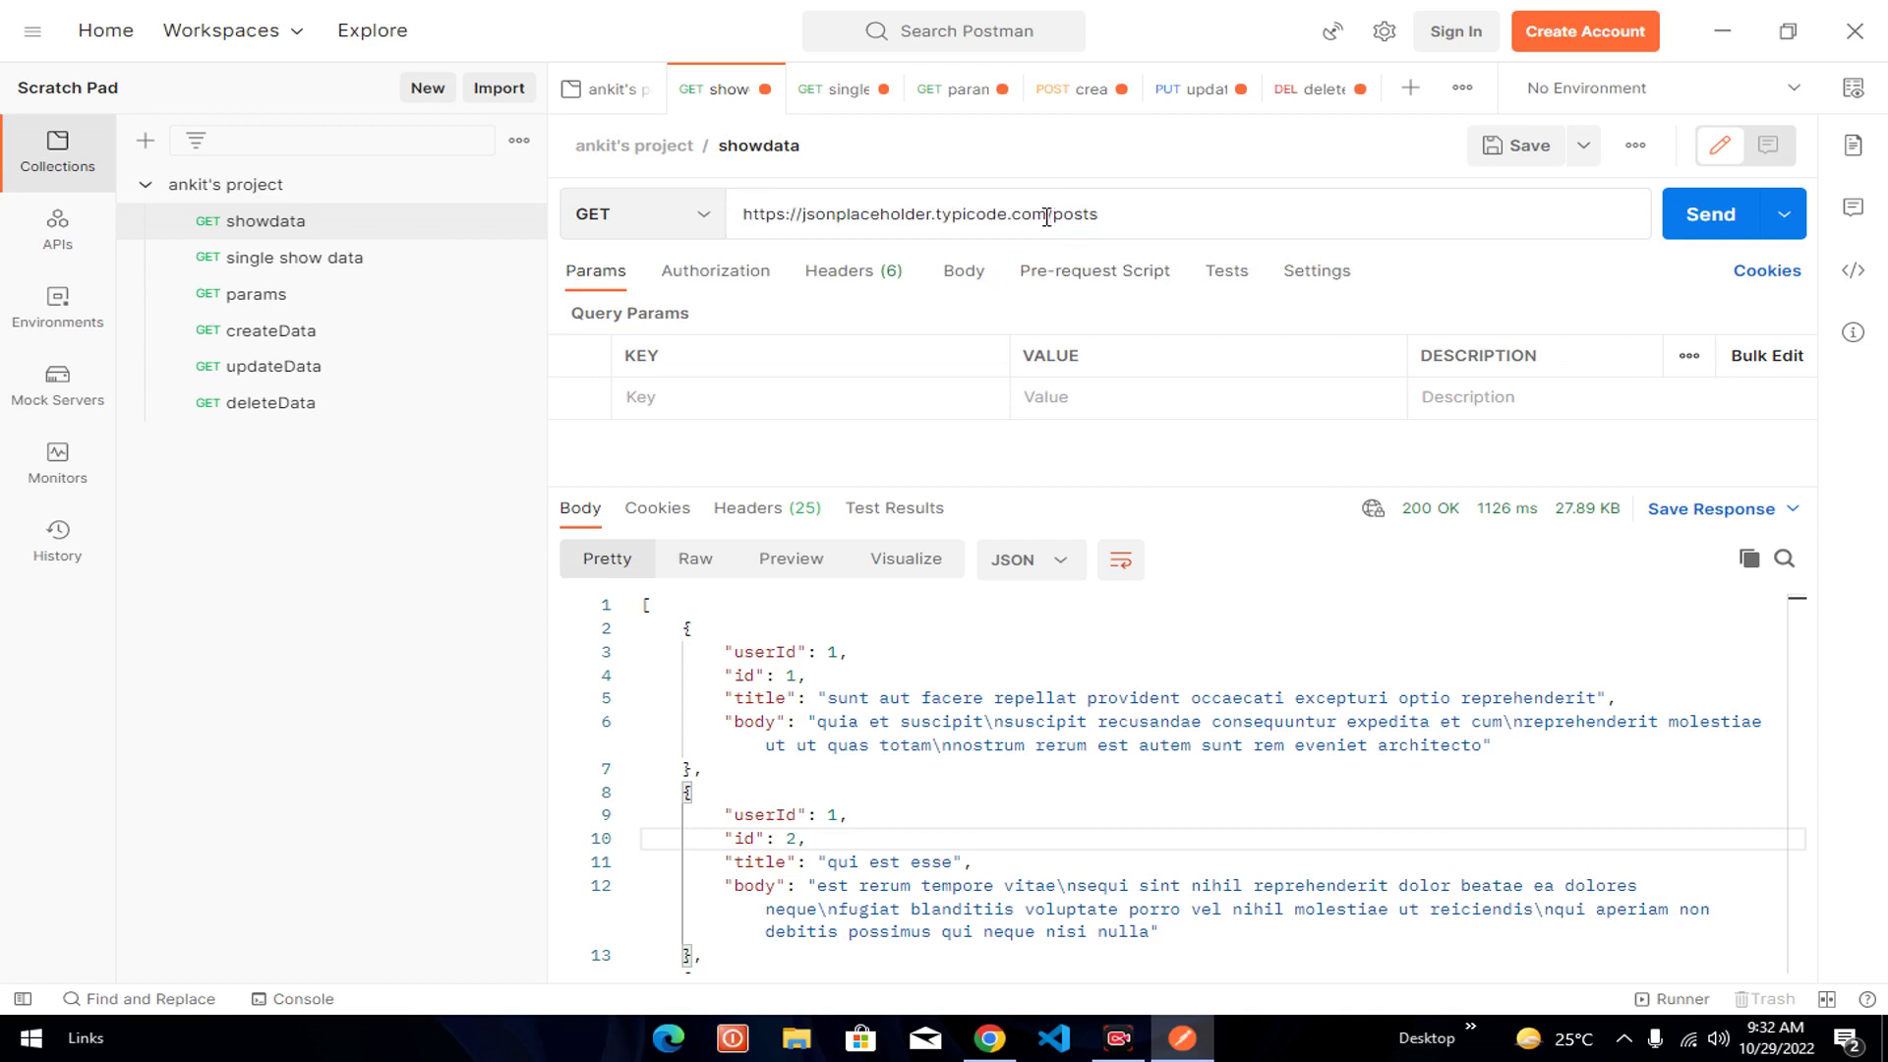
drag(982, 221, 739, 224)
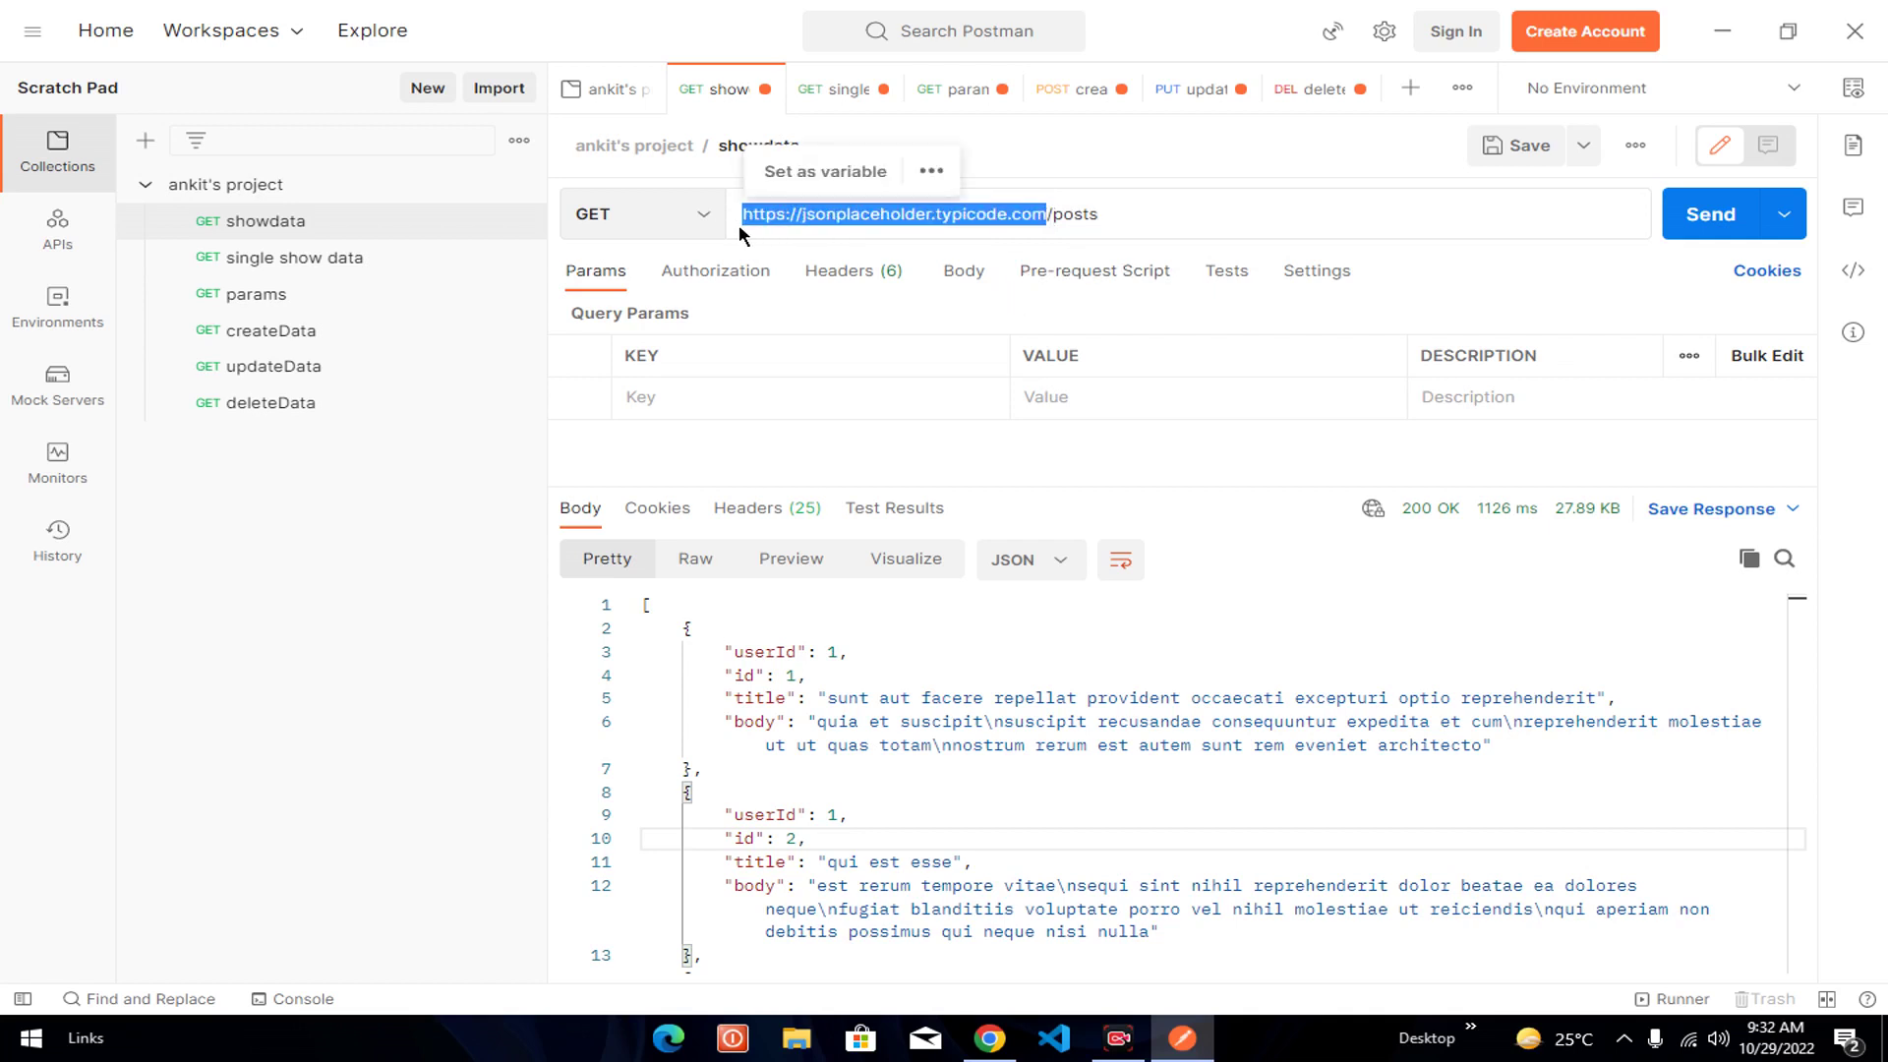
click(779, 173)
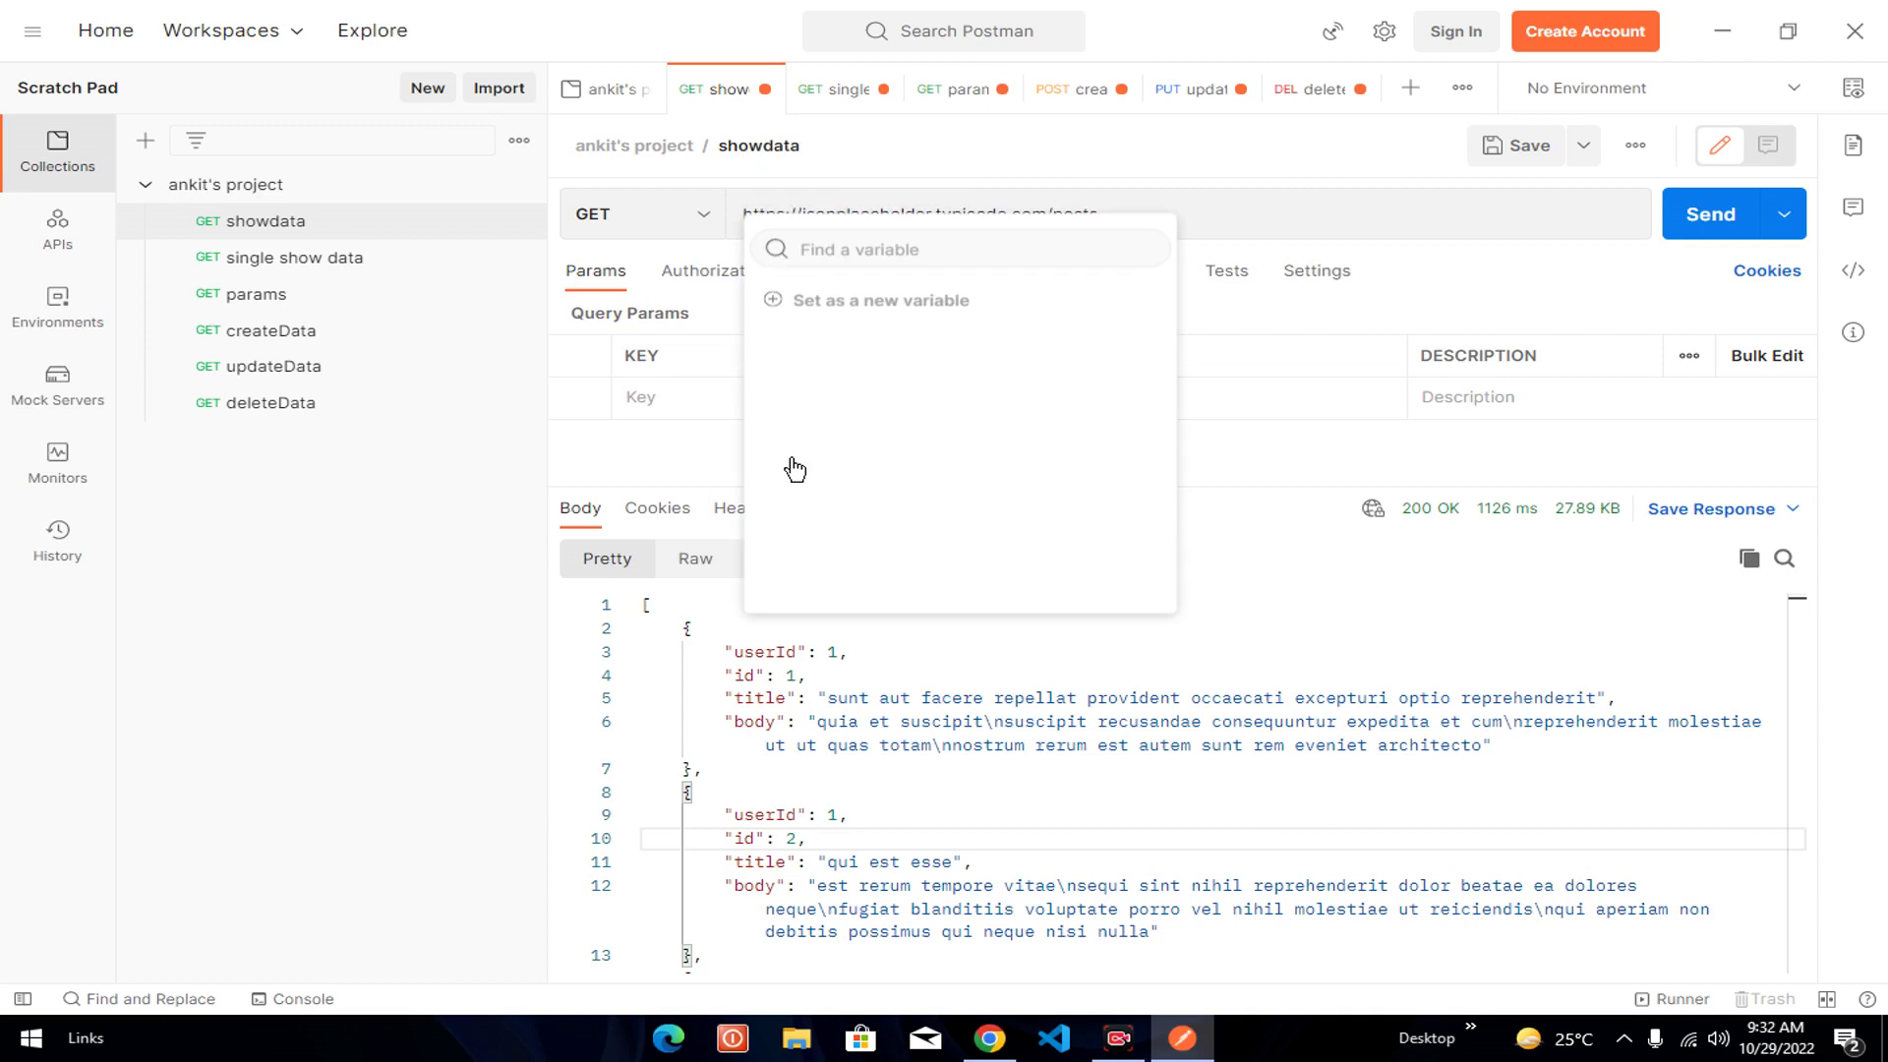